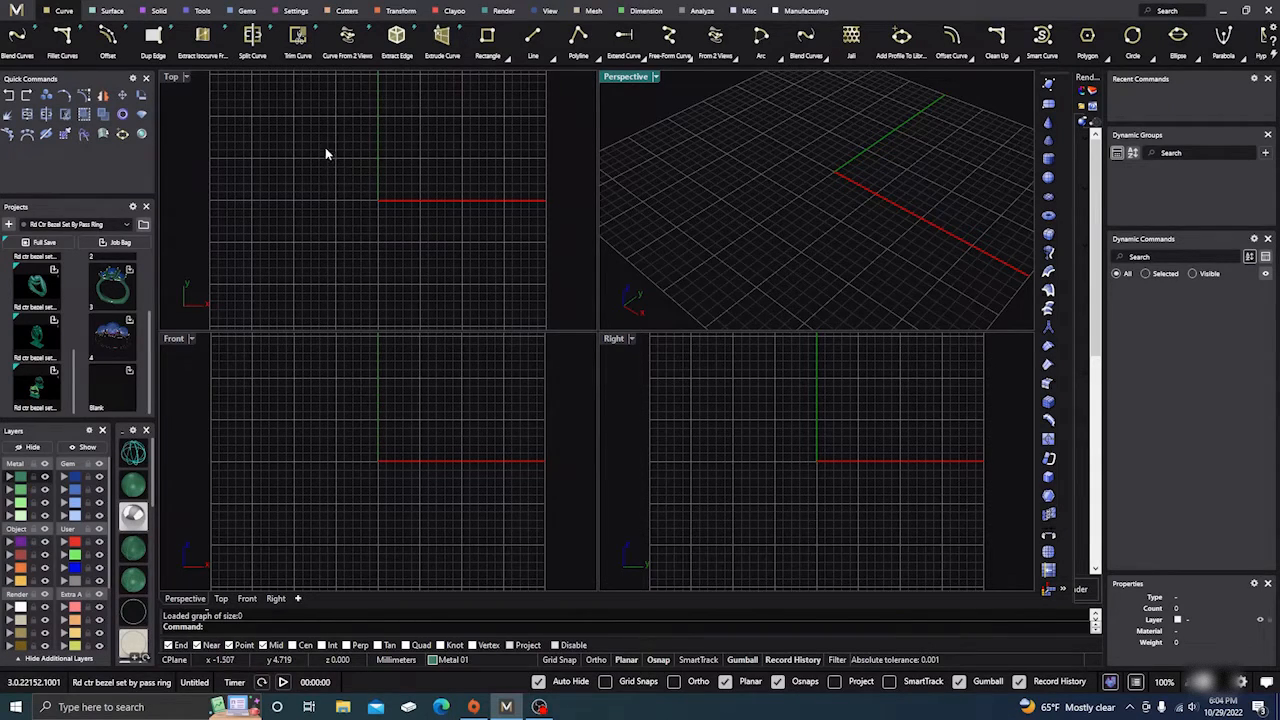
# Step: Build a size 7 cathedral ring rail with bridge on, rail point 0.185, profile raised and shifted right
pyautogui.click(203, 12)
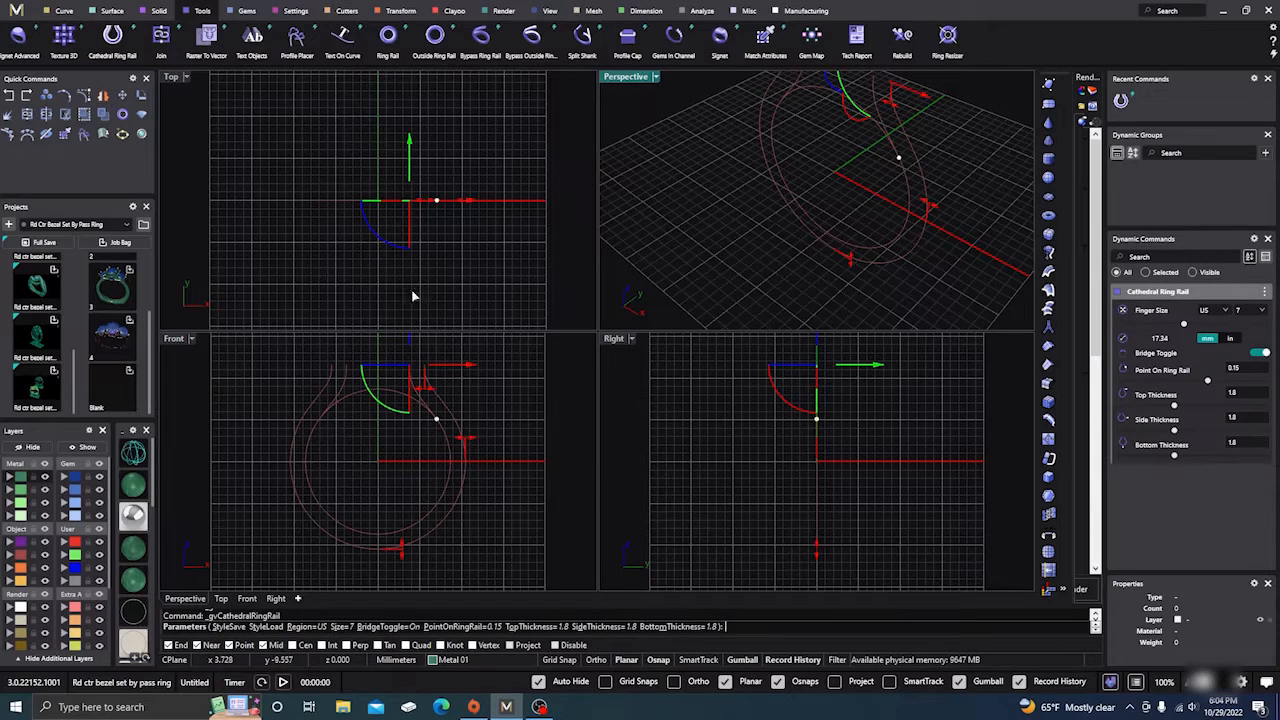
pyautogui.moveTo(437, 422); pyautogui.dragTo(444, 432)
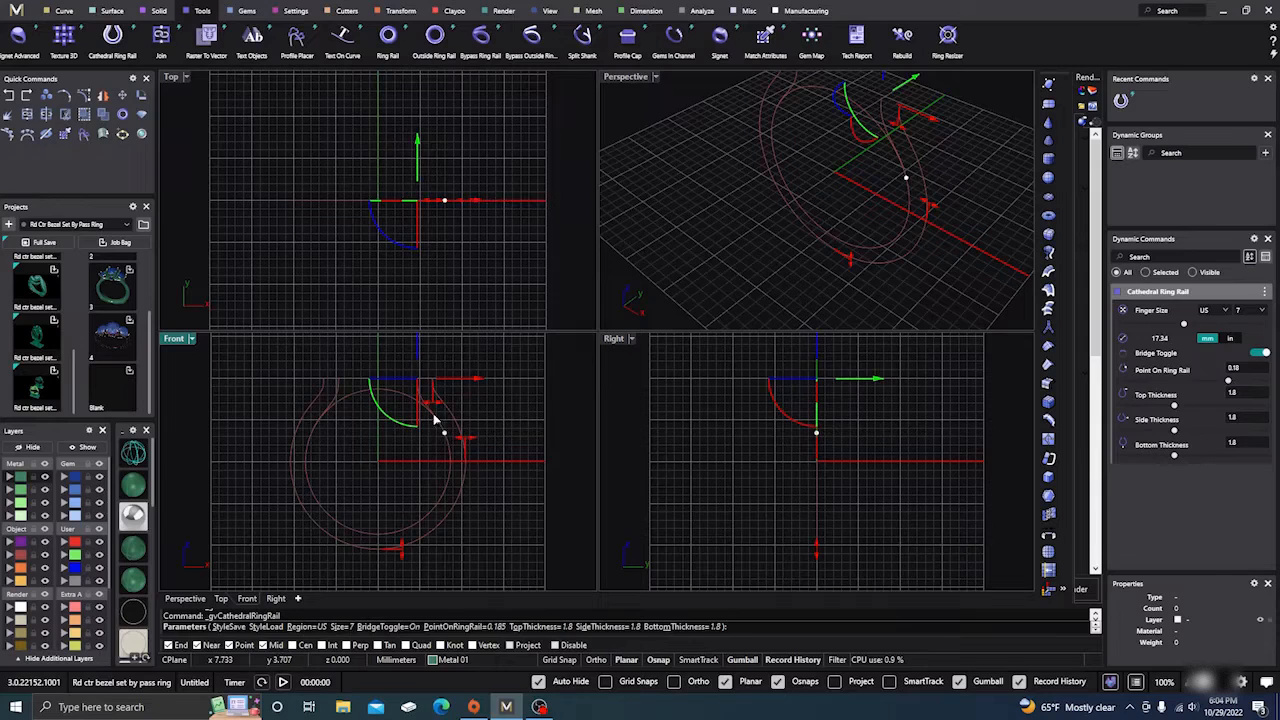
pyautogui.scroll(-2, 425, 395)
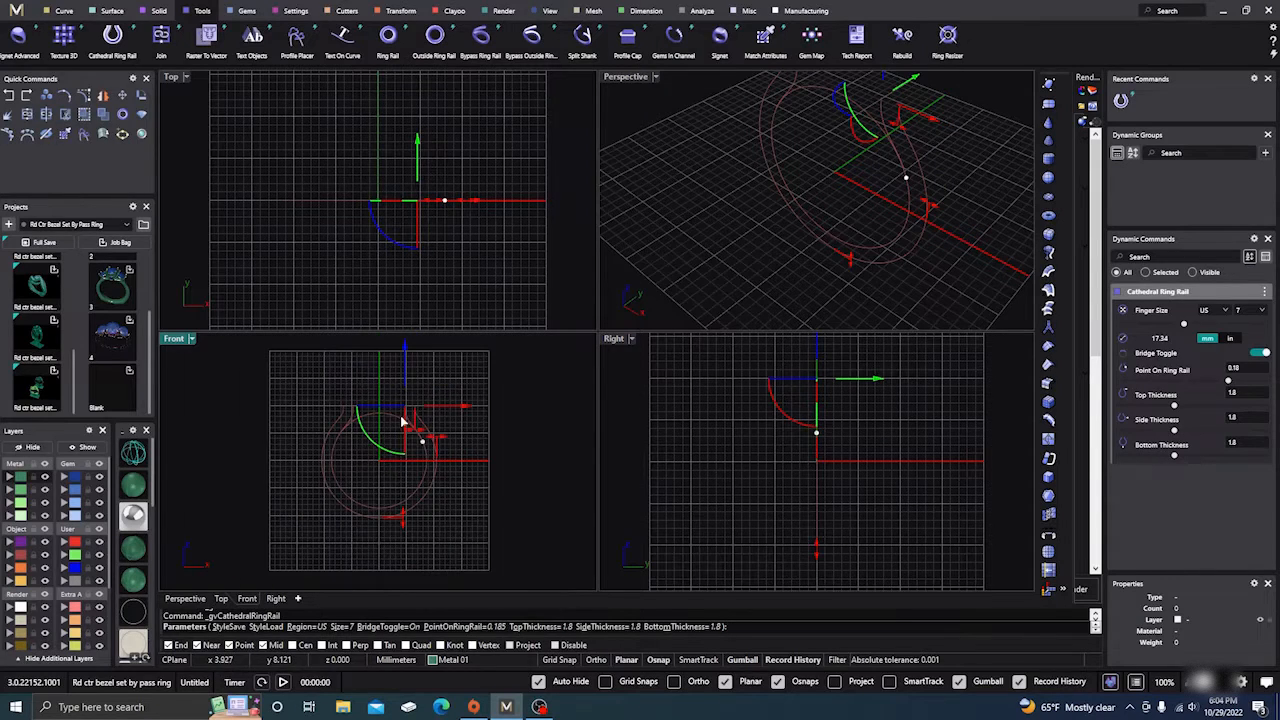
pyautogui.moveTo(405, 350); pyautogui.dragTo(405, 344)
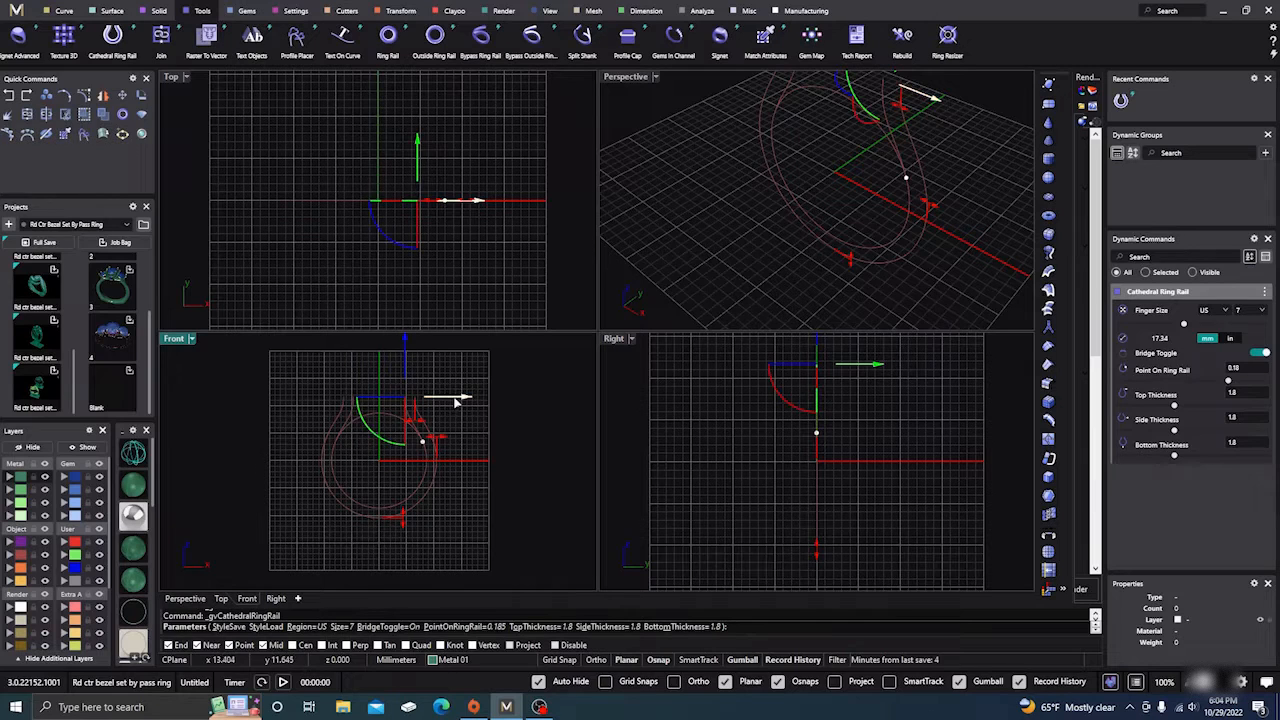
pyautogui.moveTo(464, 400); pyautogui.dragTo(475, 399)
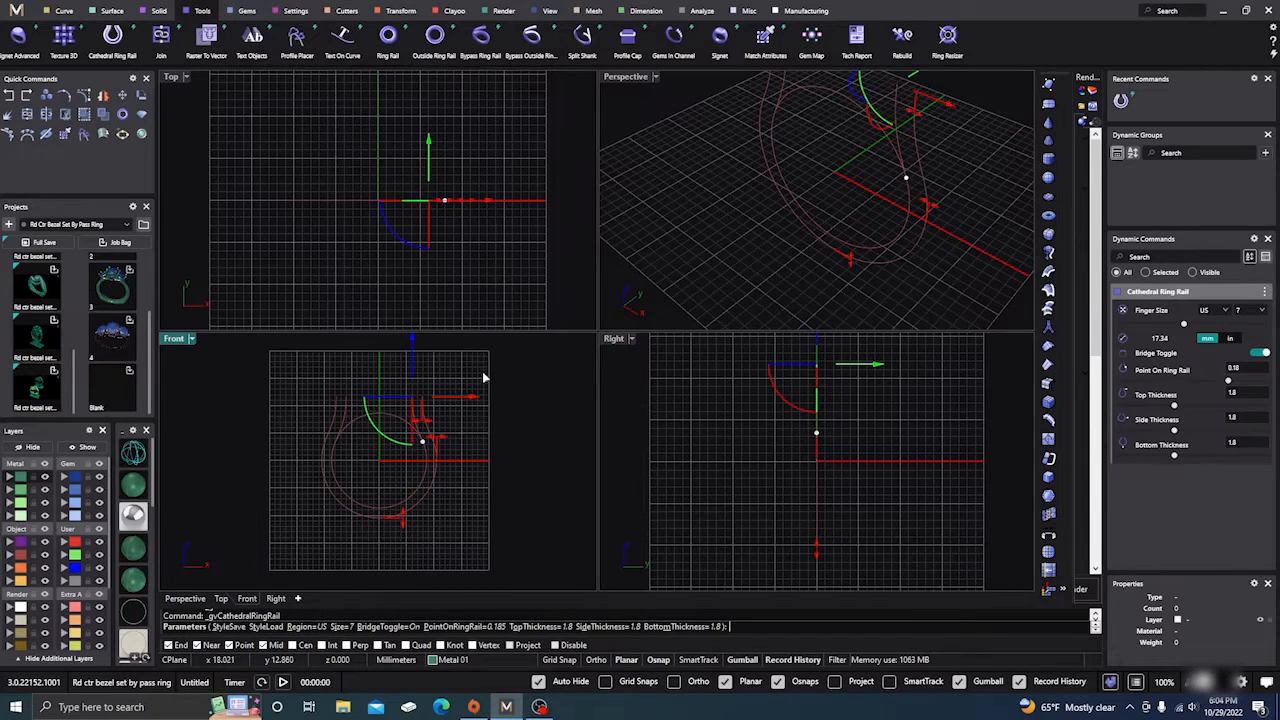
pyautogui.scroll(6, 359, 440)
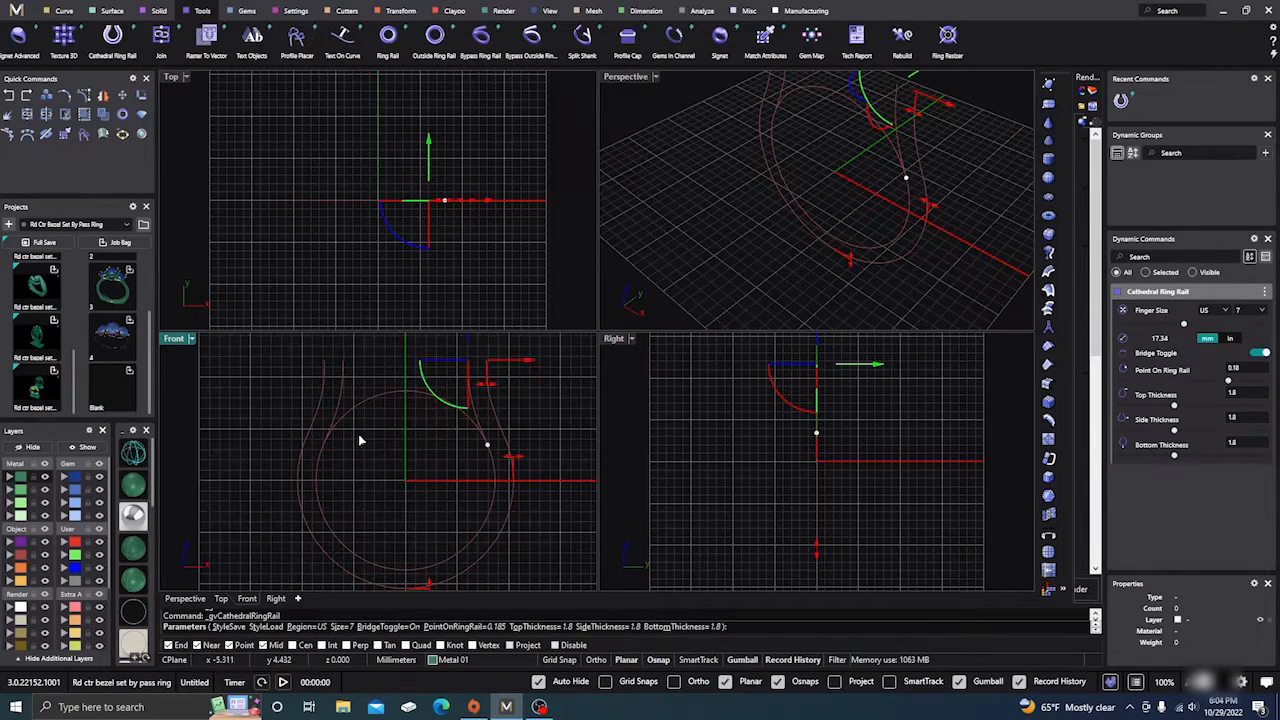
pyautogui.moveTo(420, 446); pyautogui.dragTo(409, 451, button='right')
pyautogui.rightClick(408, 452)
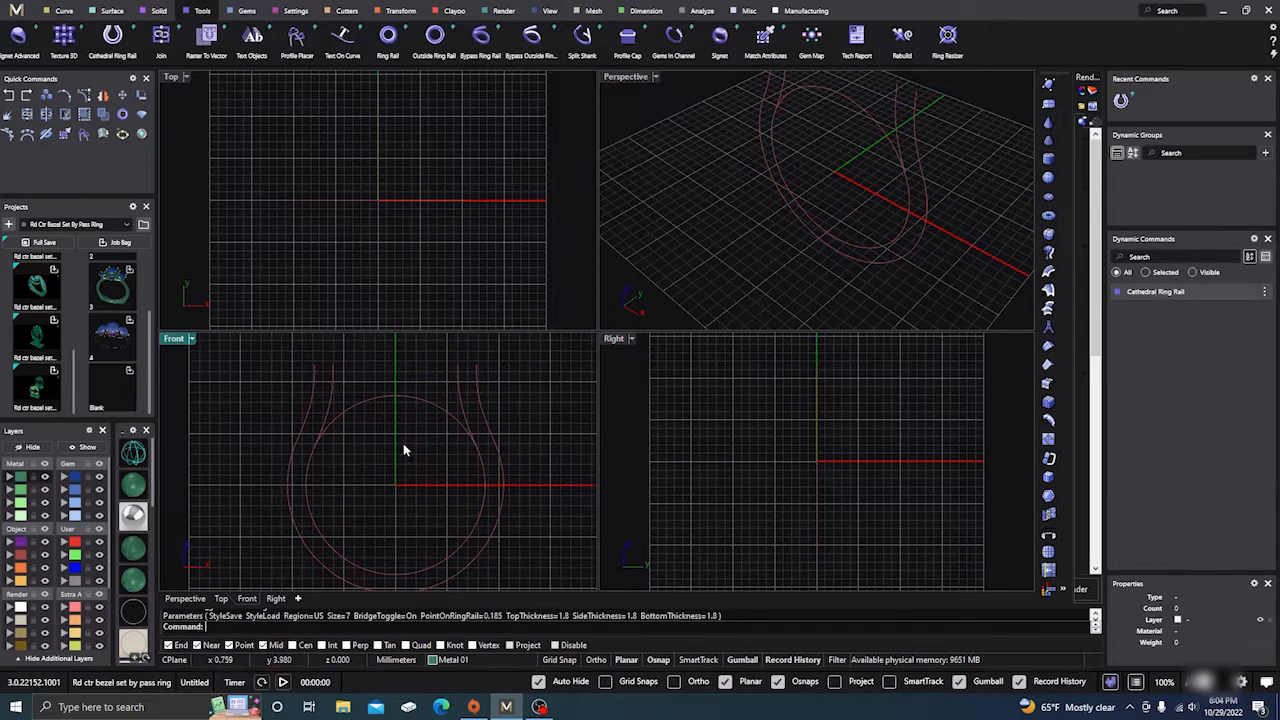
pyautogui.scroll(-3, 400, 446)
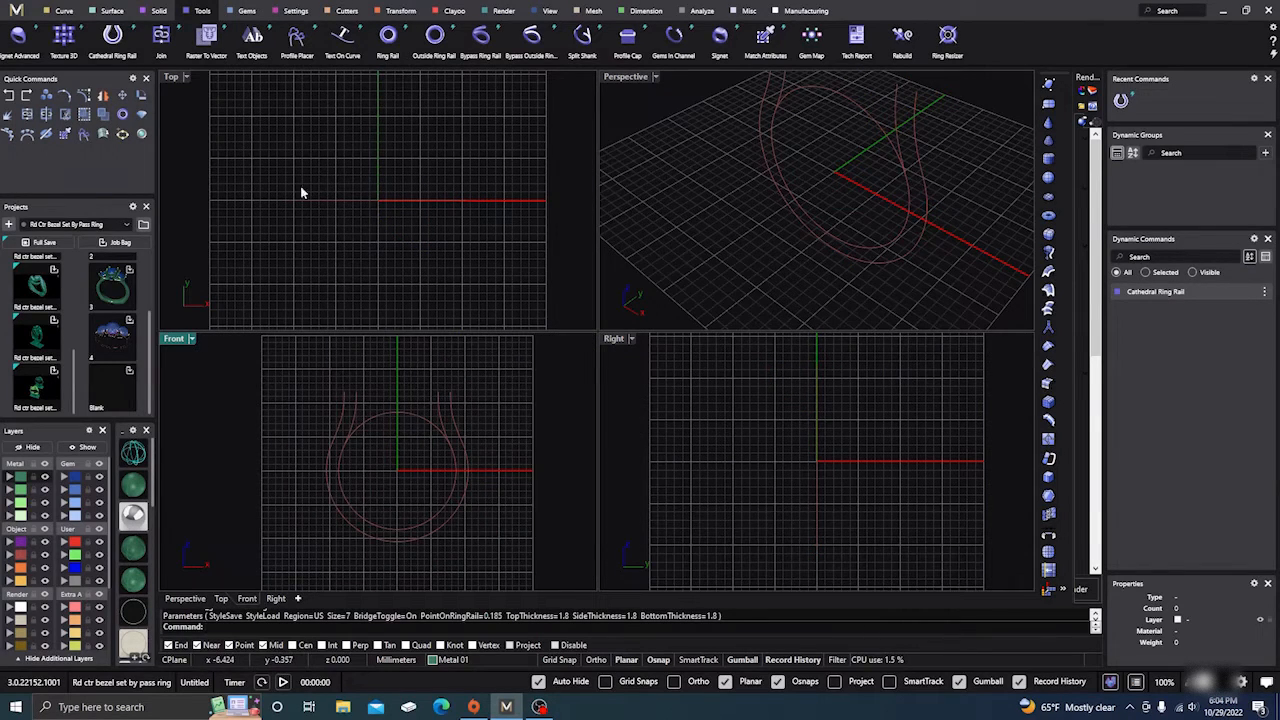
# Step: Seat a round diamond centre stone on top of the ring rail at location 0.5, Z offset 5
pyautogui.click(391, 418)
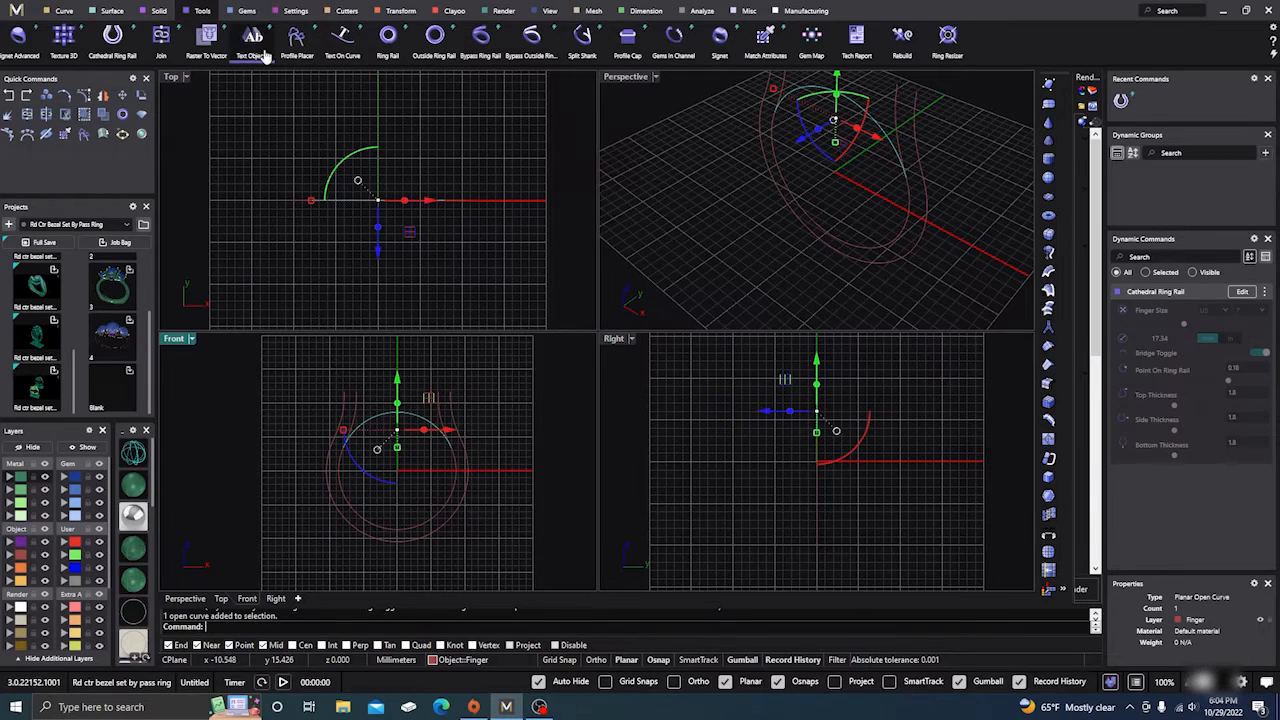
pyautogui.click(246, 12)
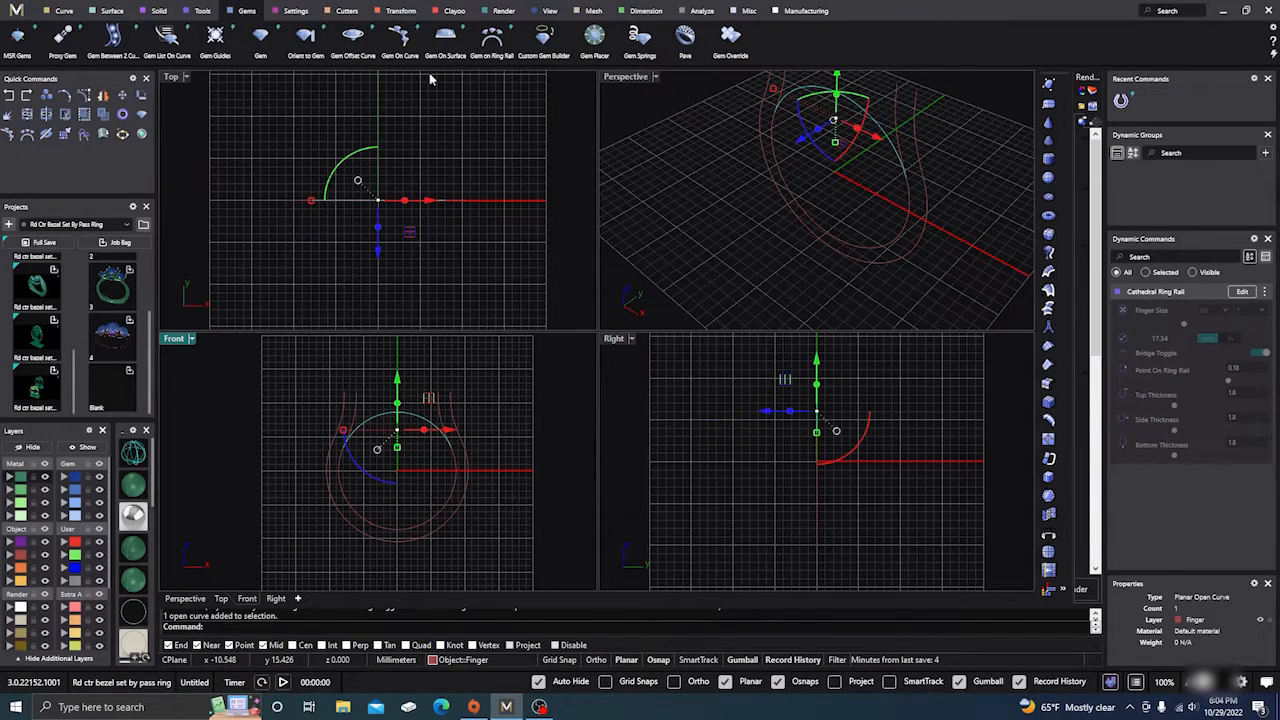
pyautogui.click(494, 44)
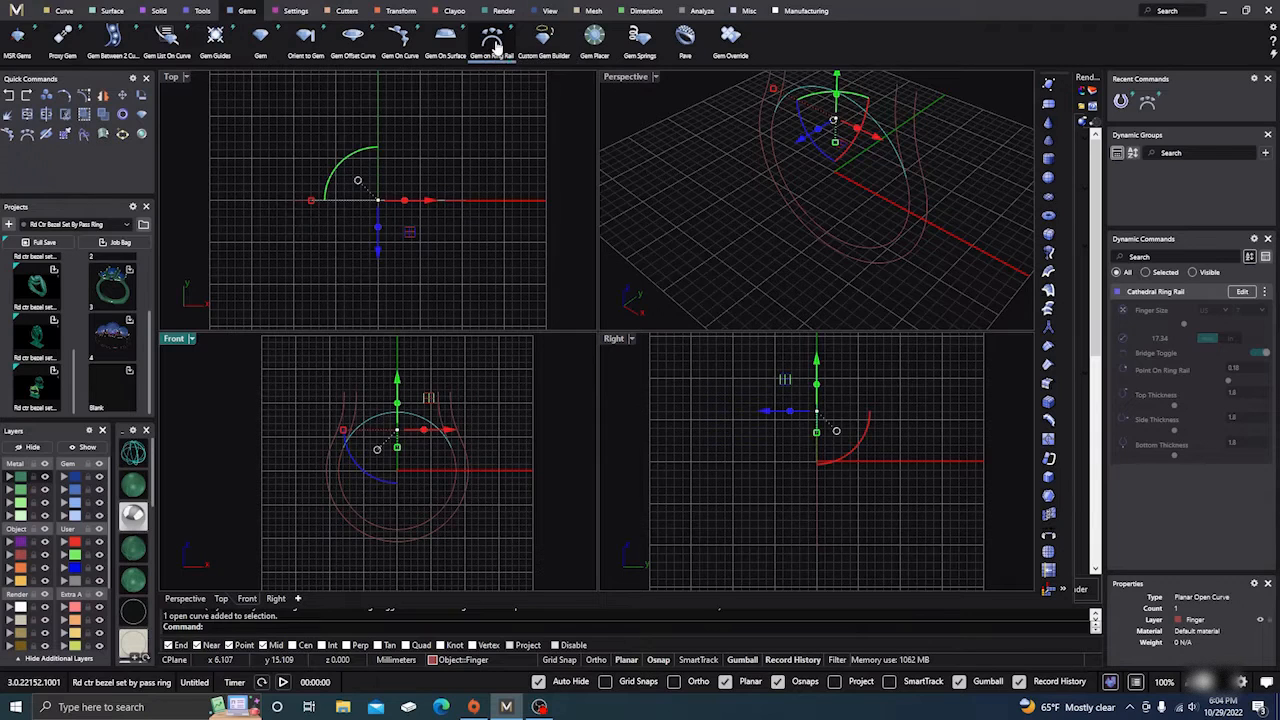
pyautogui.moveTo(343, 447); pyautogui.dragTo(399, 416)
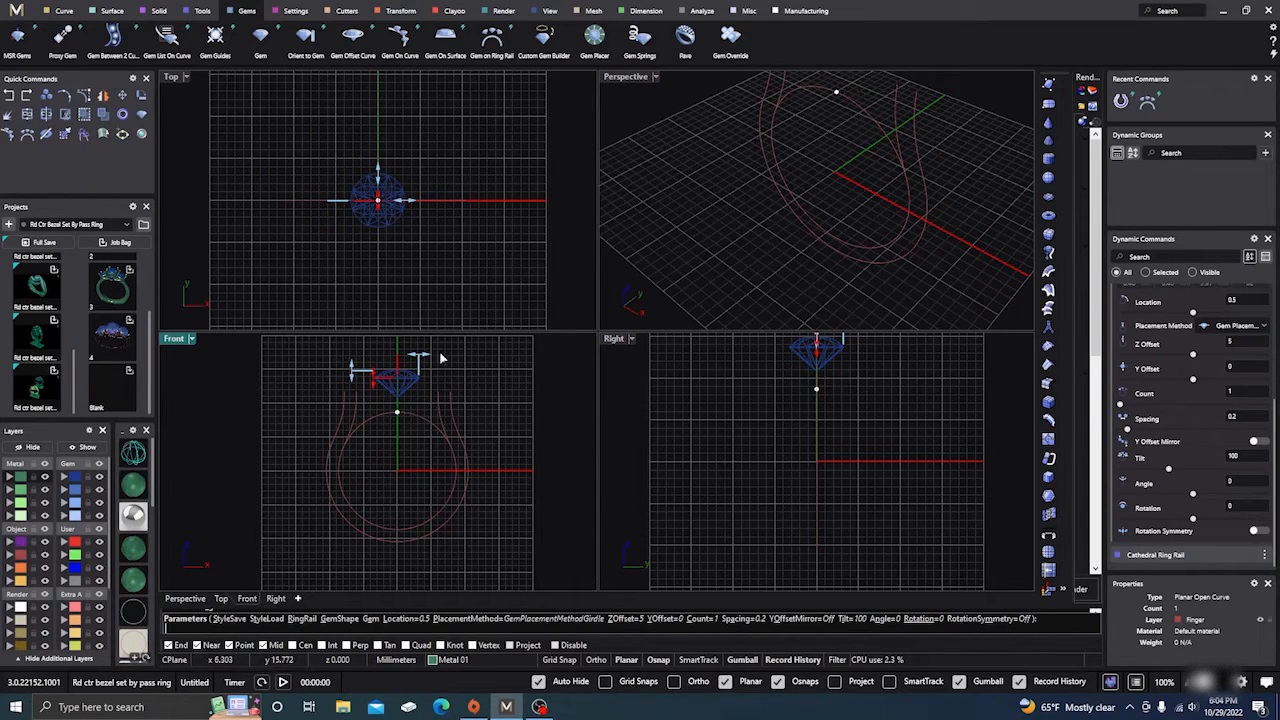
pyautogui.moveTo(467, 389); pyautogui.dragTo(472, 436, button='right')
pyautogui.rightClick(464, 408)
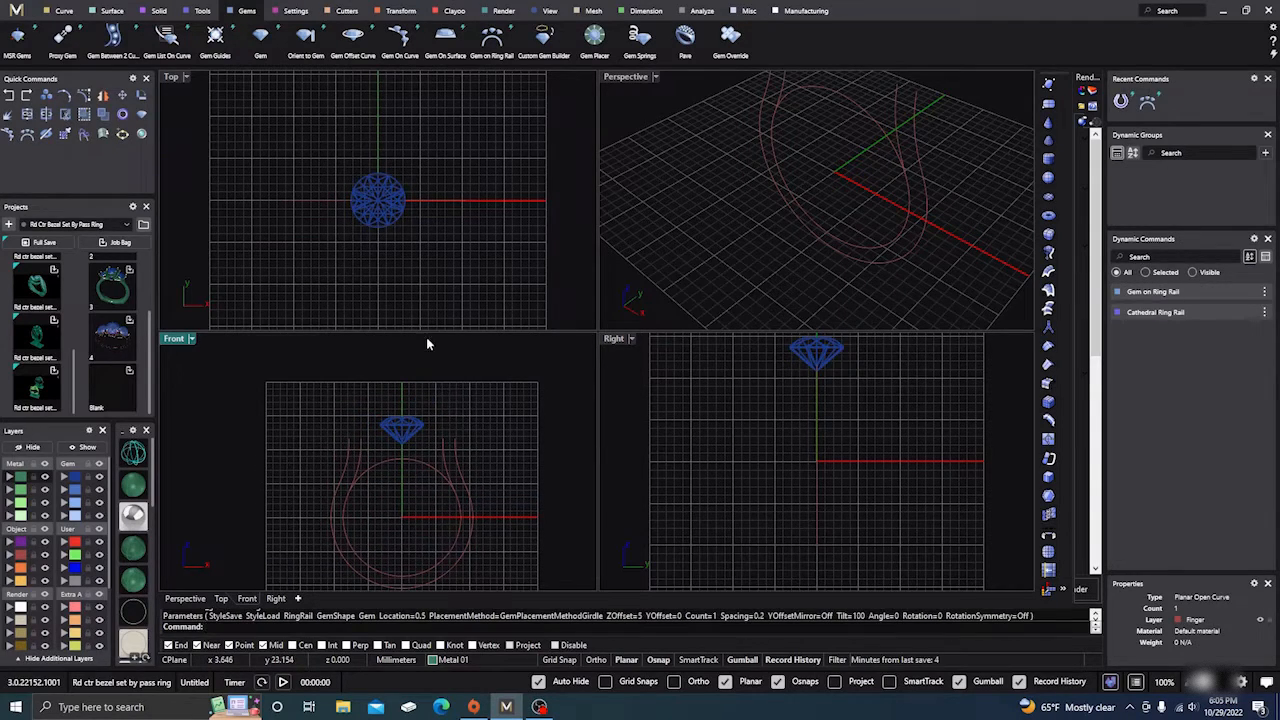
pyautogui.click(418, 462)
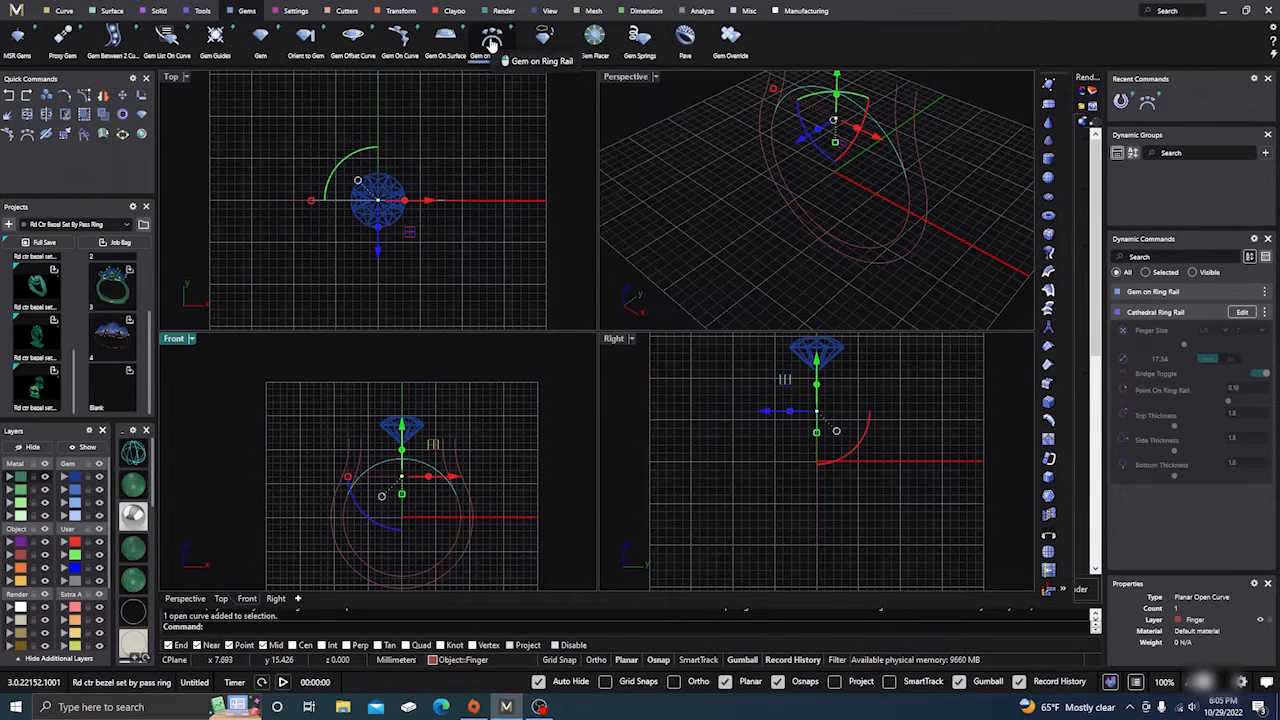
# Step: Drop a second gem on the rail beside the centre stone and size it to 0.525 ct
pyautogui.click(491, 40)
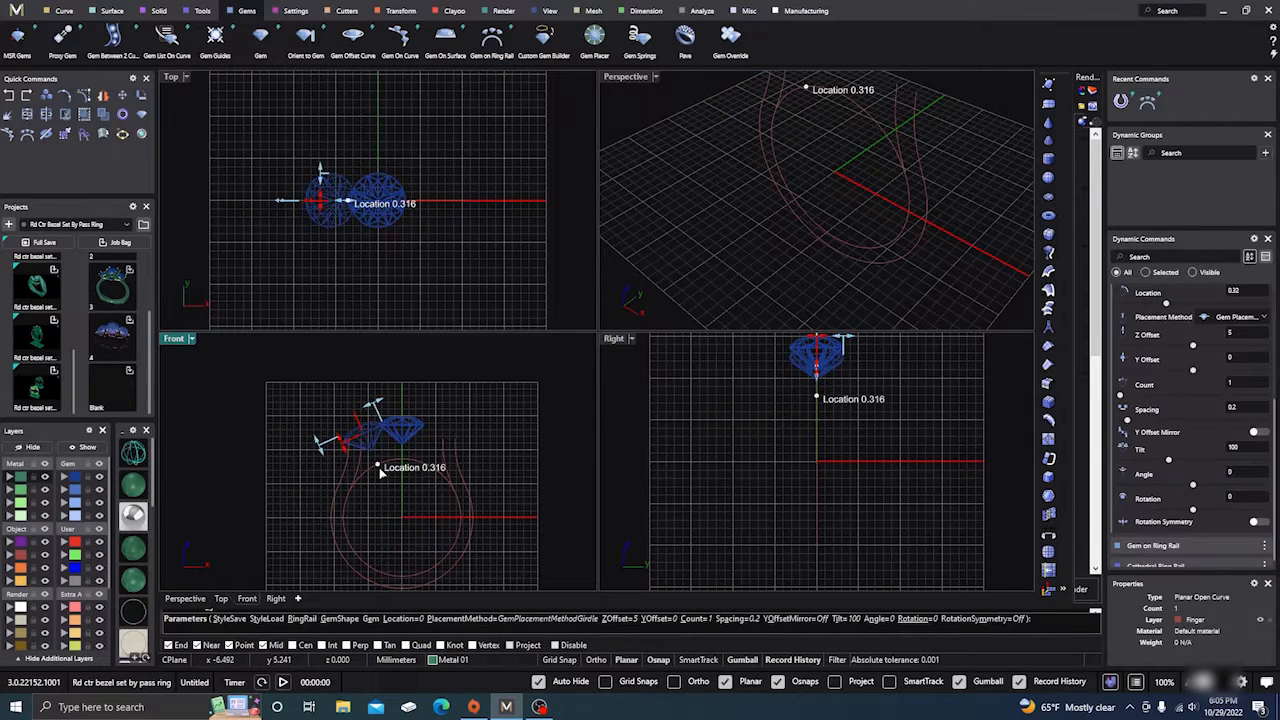
pyautogui.click(379, 467)
pyautogui.scroll(4, 334, 421)
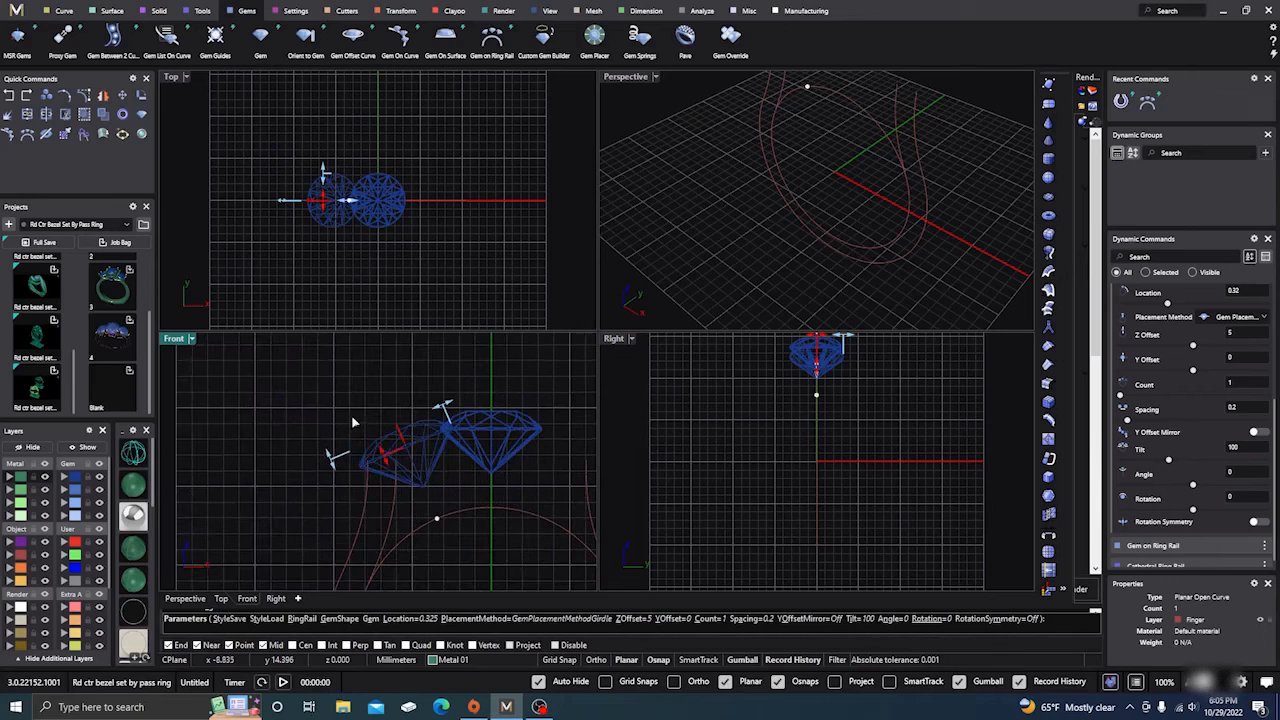
pyautogui.scroll(4, 1160, 369)
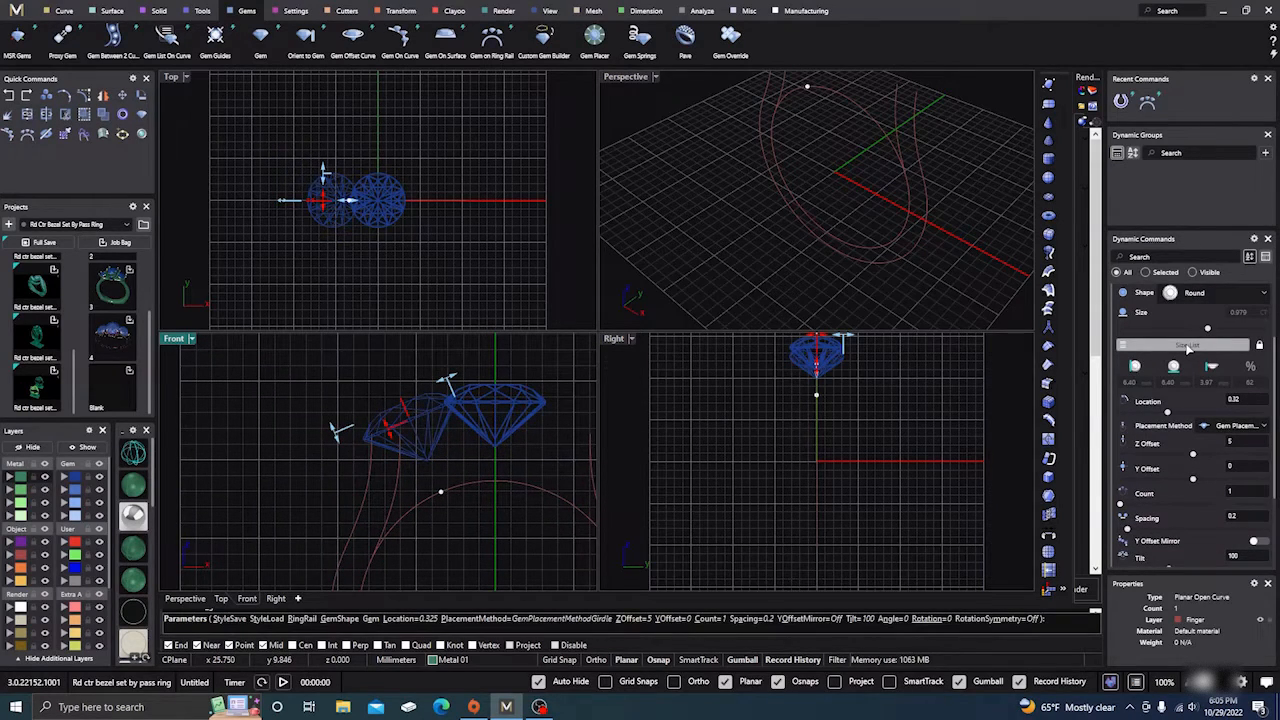
pyautogui.click(1188, 346)
pyautogui.scroll(-5, 948, 384)
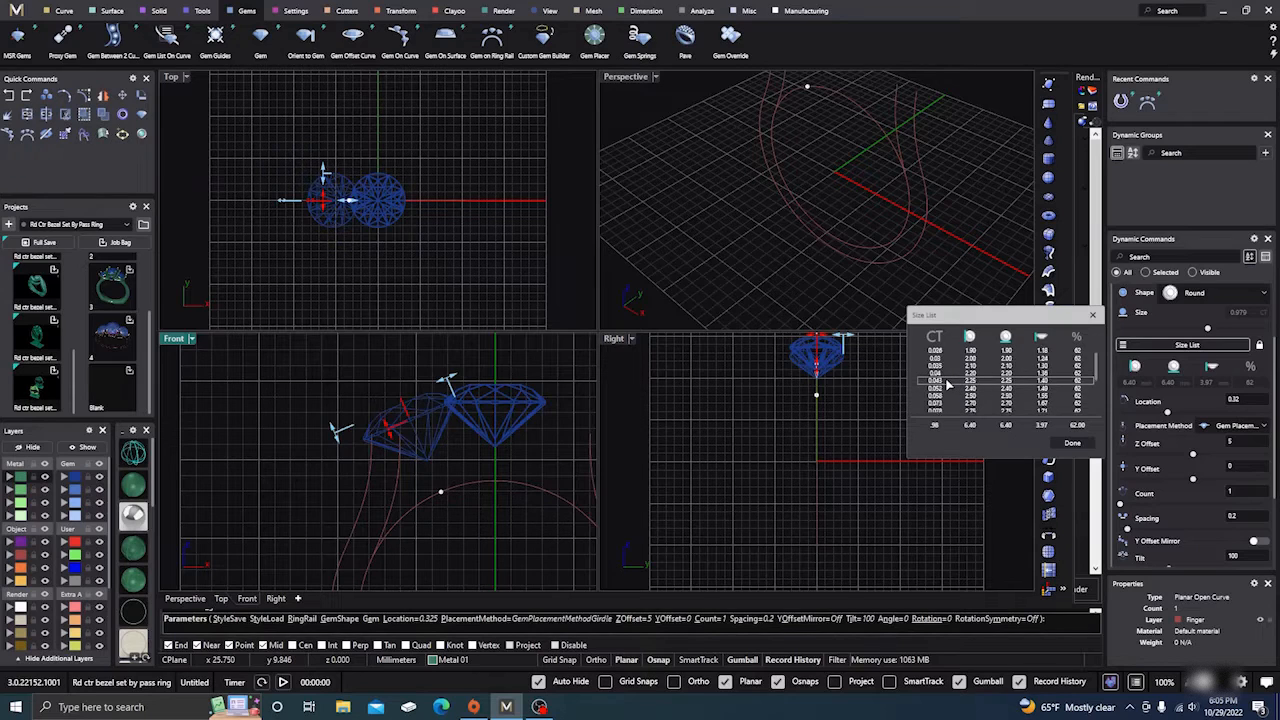
pyautogui.scroll(-5, 948, 384)
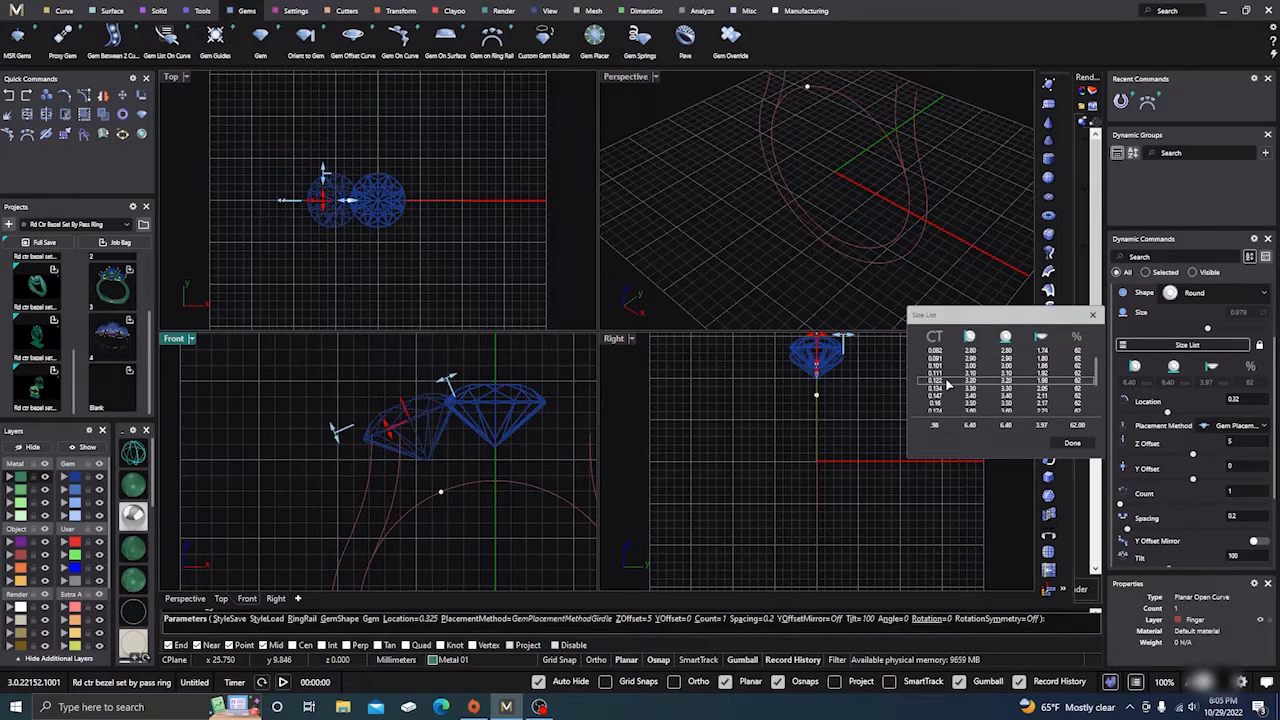
pyautogui.scroll(-5, 947, 385)
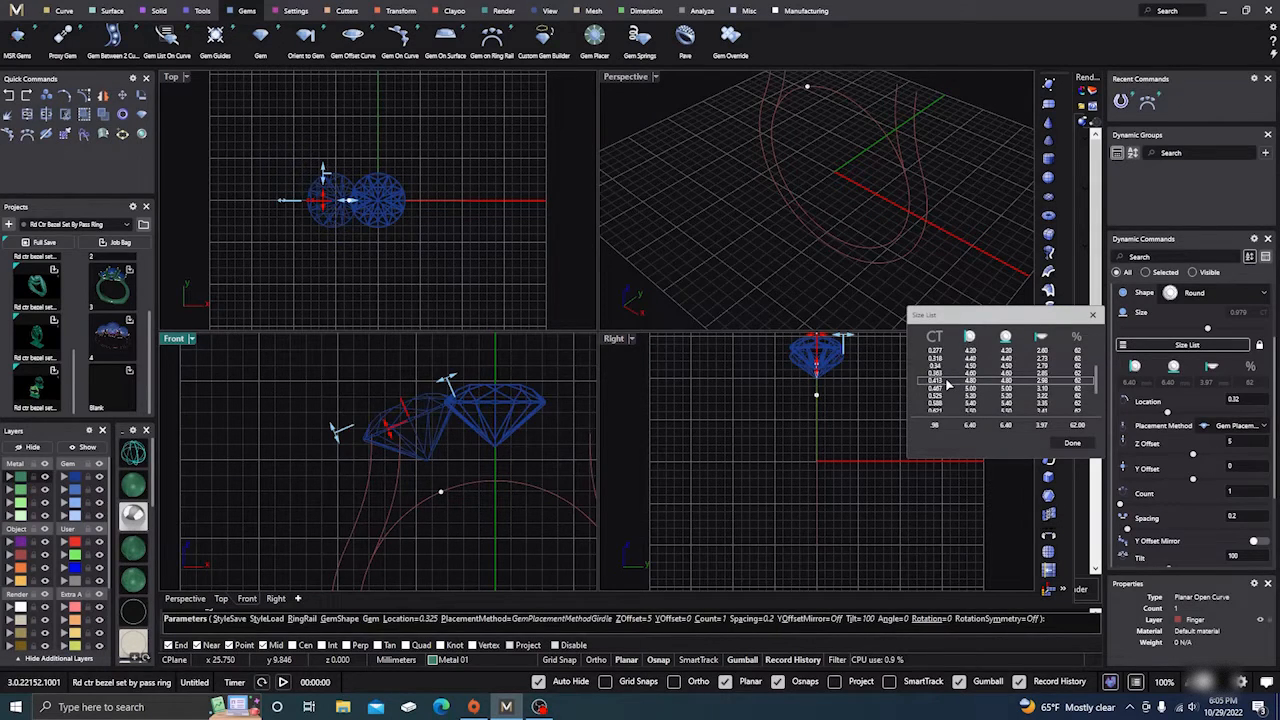
pyautogui.scroll(3, 948, 384)
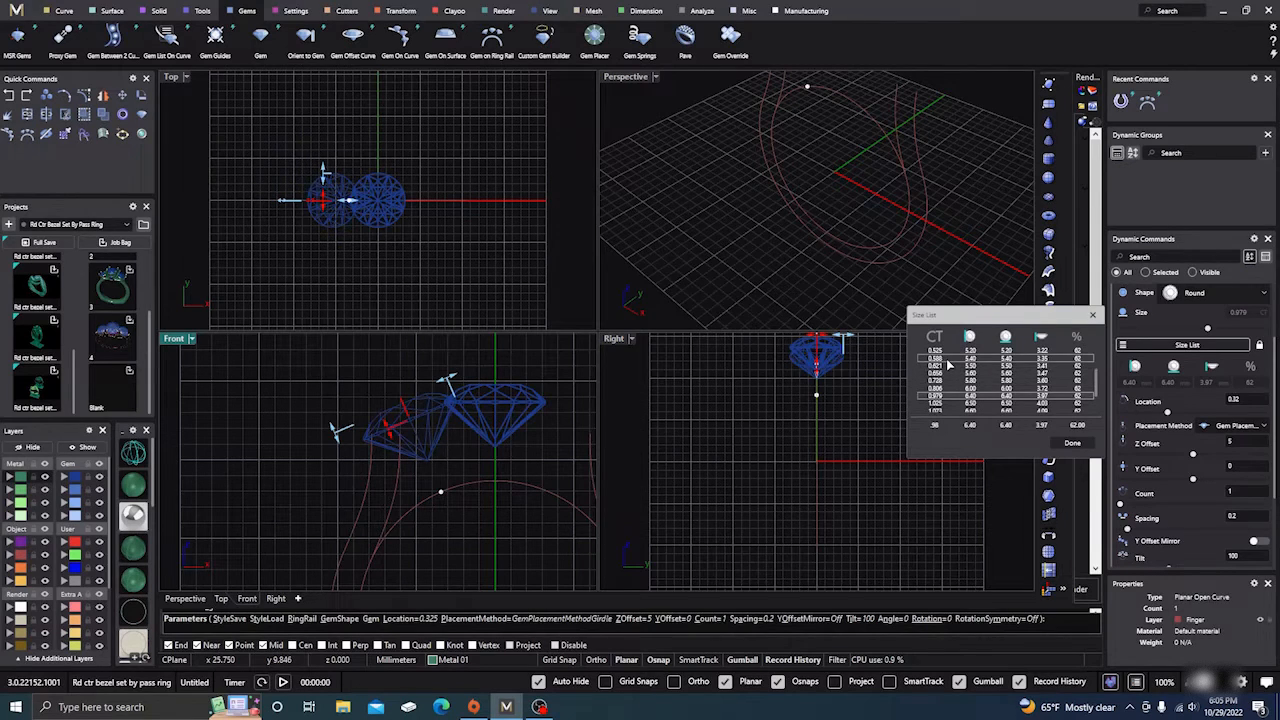
pyautogui.click(946, 372)
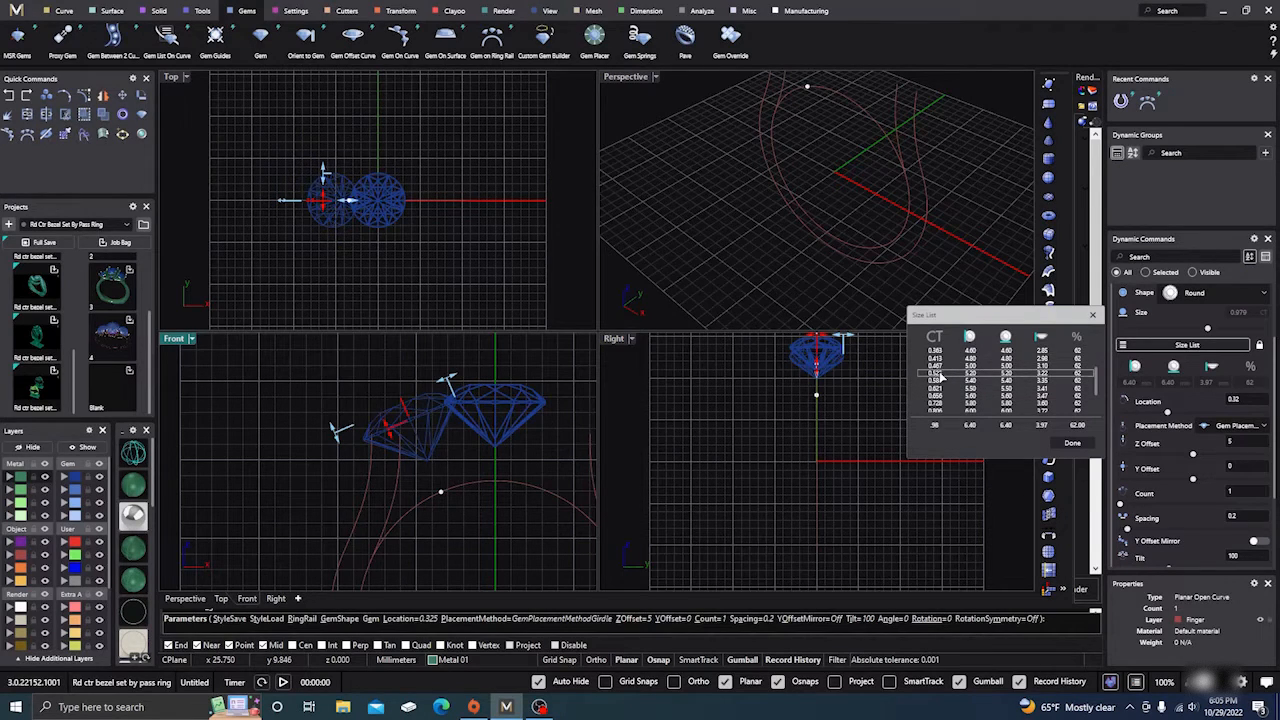
pyautogui.click(1073, 444)
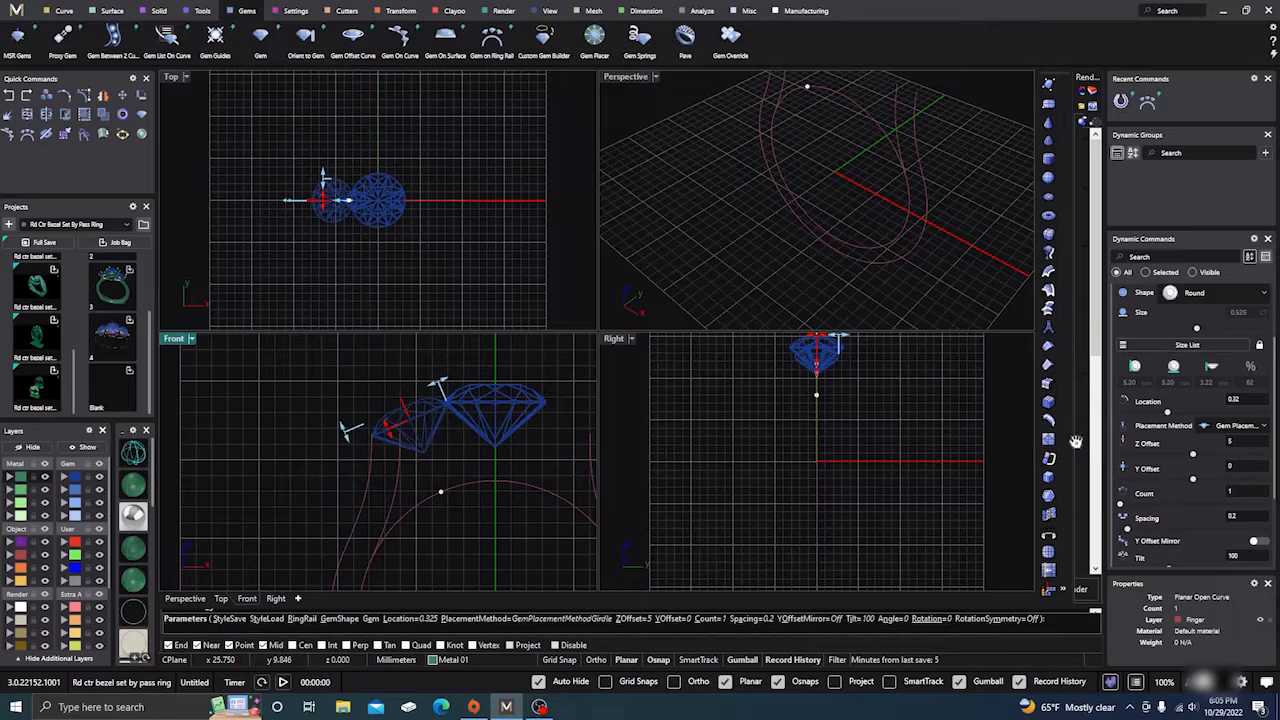
# Step: Nudge the side gem along the rail to location 0.313 and finish placing it
pyautogui.scroll(1, 450, 400)
pyautogui.scroll(2, 450, 400)
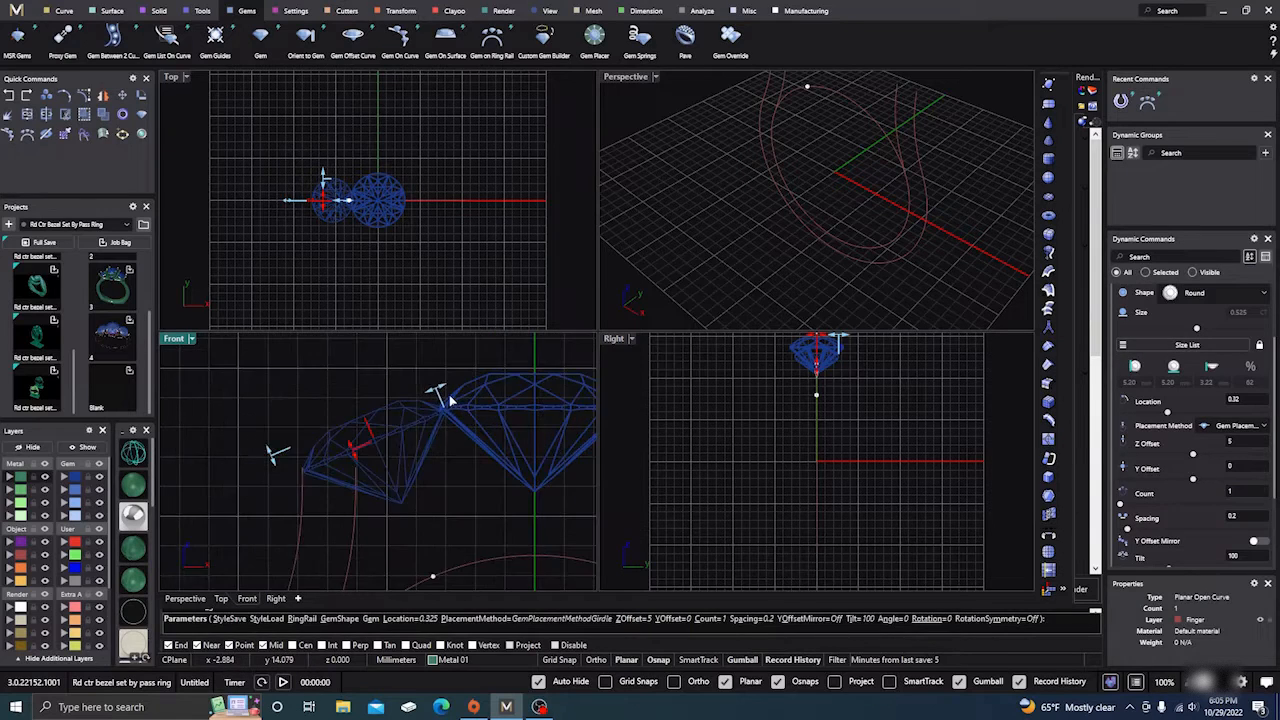
pyautogui.moveTo(464, 486); pyautogui.dragTo(460, 420, button='right')
pyautogui.scroll(-1, 449, 427)
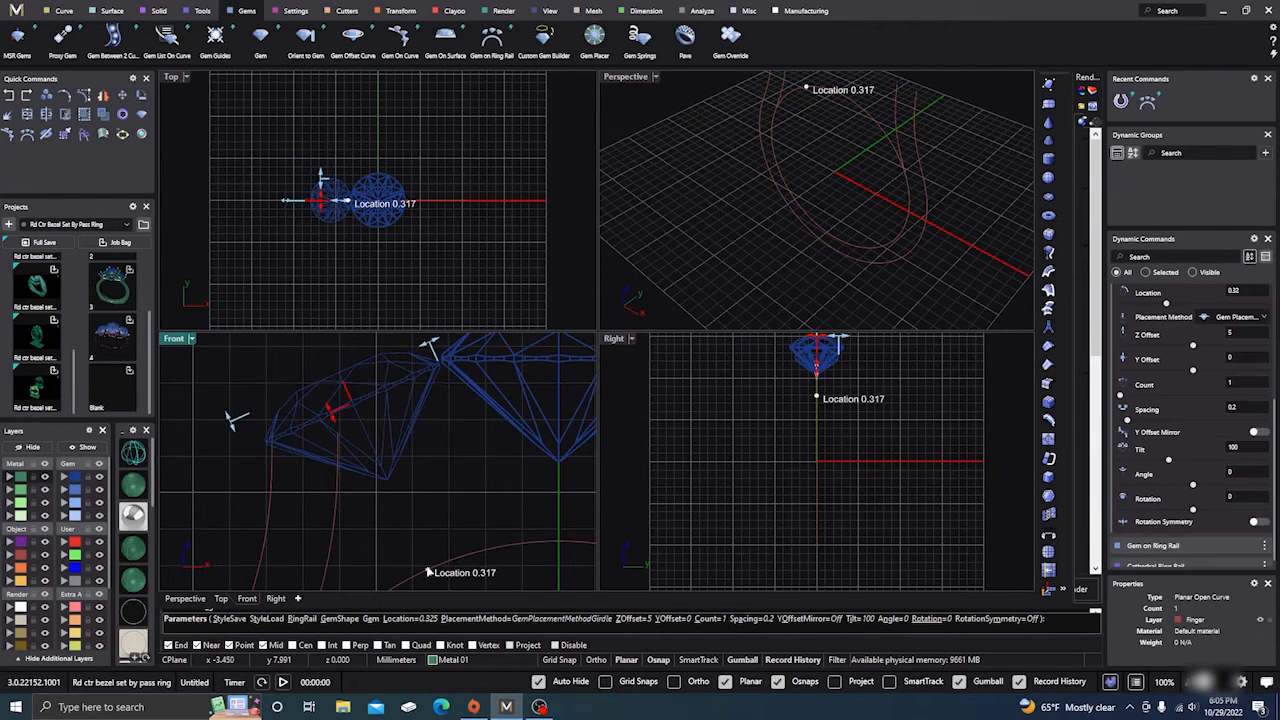
pyautogui.moveTo(425, 571); pyautogui.dragTo(424, 571)
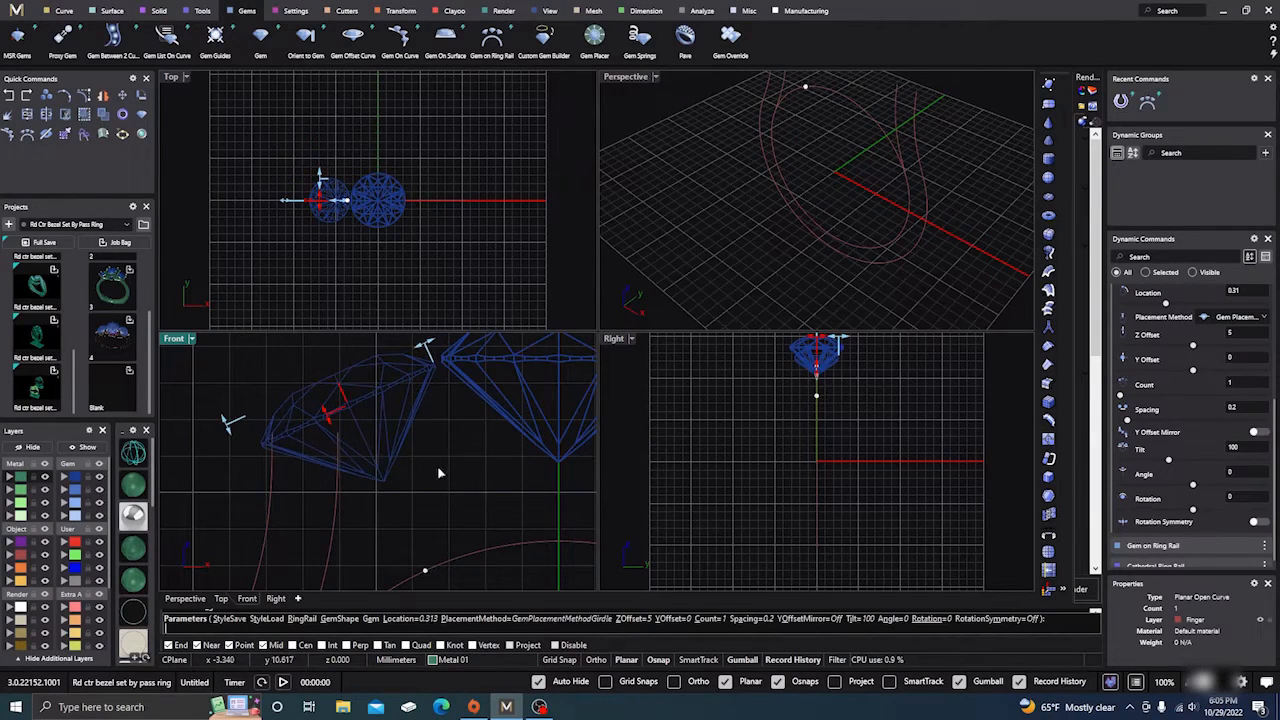
pyautogui.scroll(-1, 435, 457)
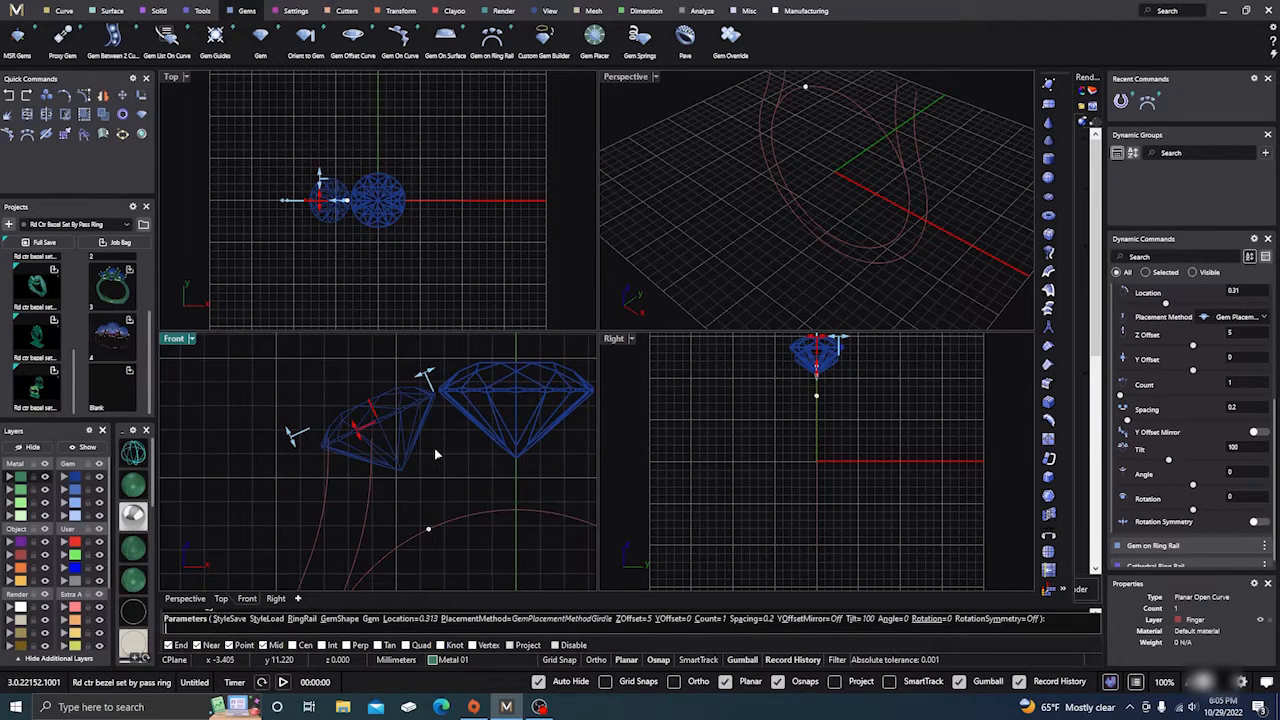
pyautogui.press('Return')
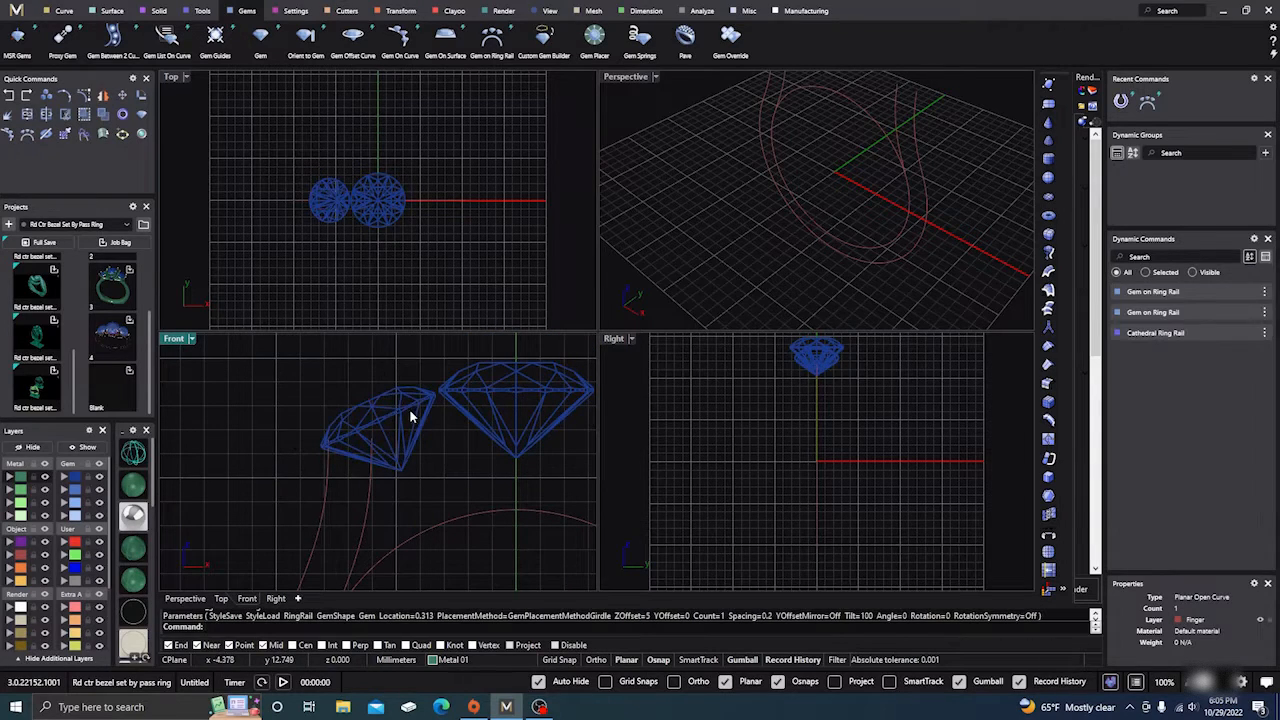
pyautogui.click(406, 407)
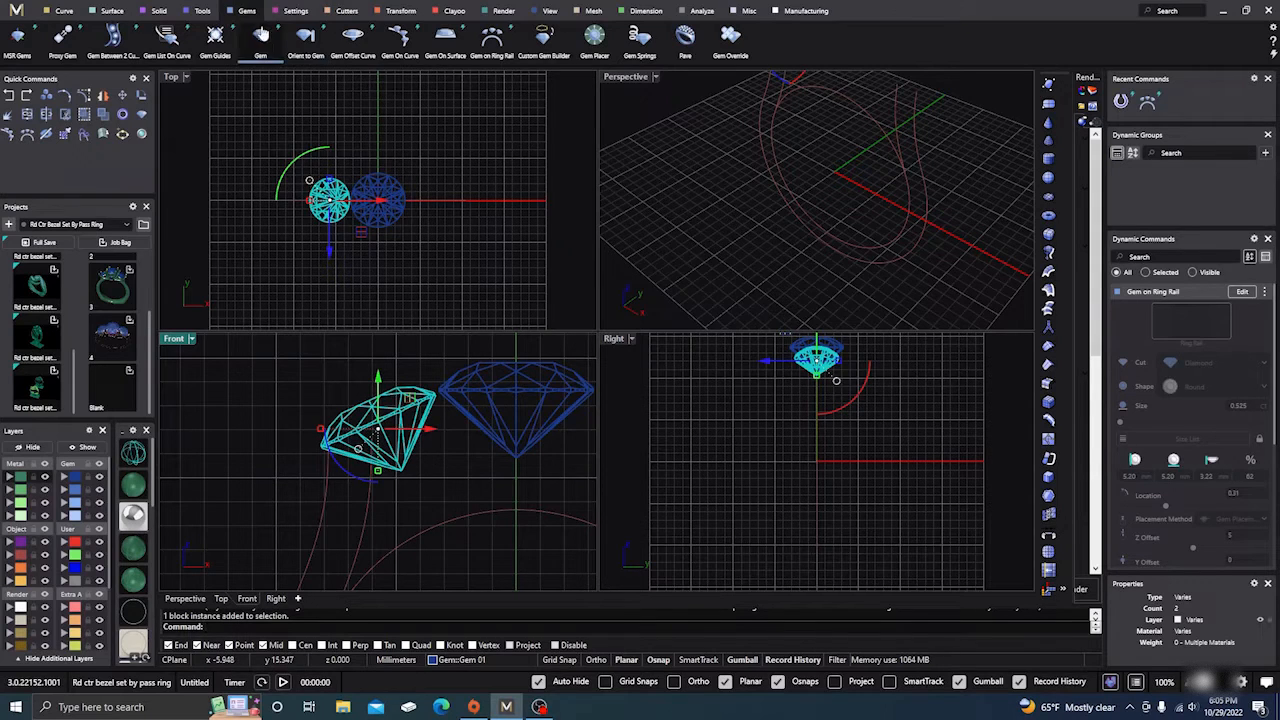
# Step: Mirror the side gem with Y Mirror to the opposite side of the centre stone
pyautogui.click(401, 11)
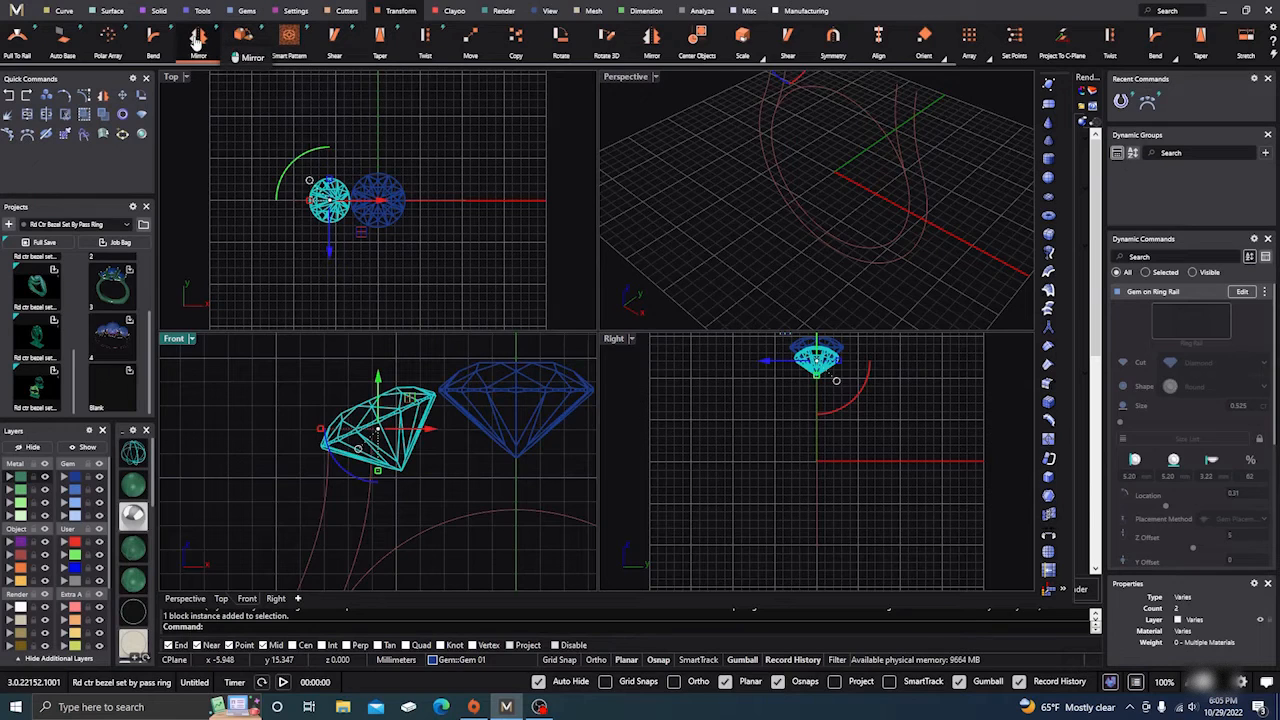
pyautogui.click(197, 38)
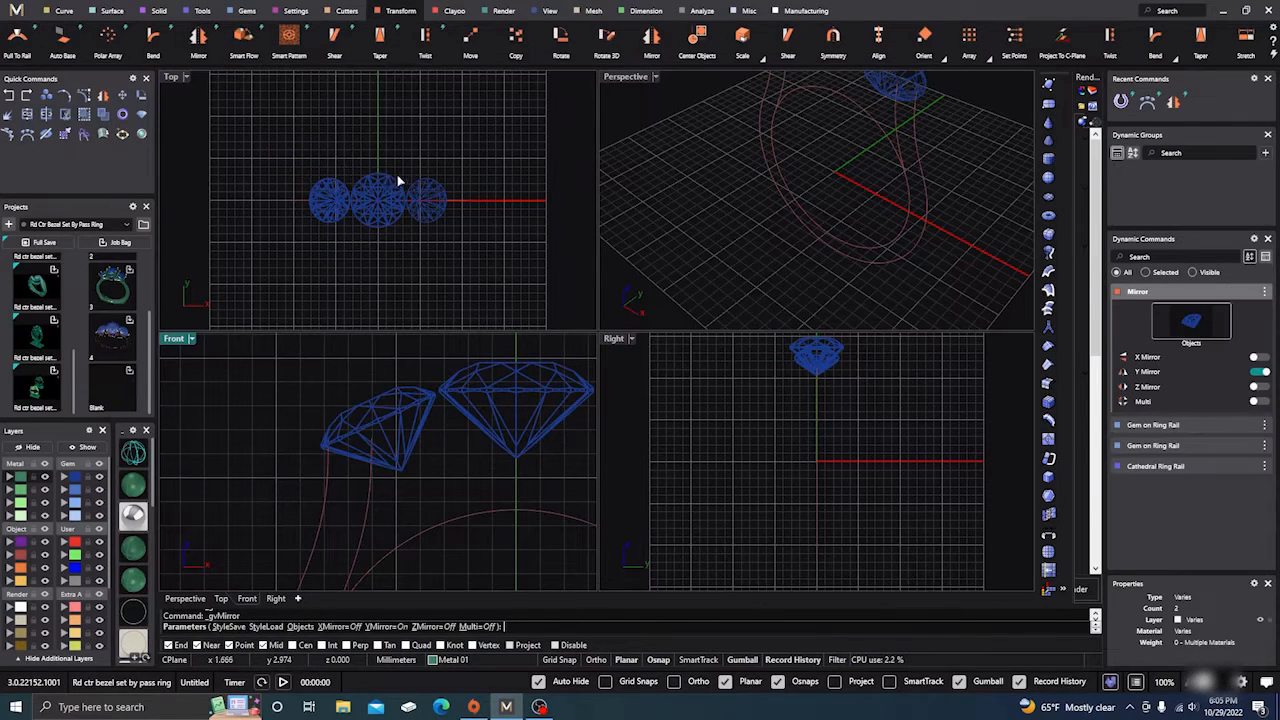
pyautogui.scroll(4, 344, 170)
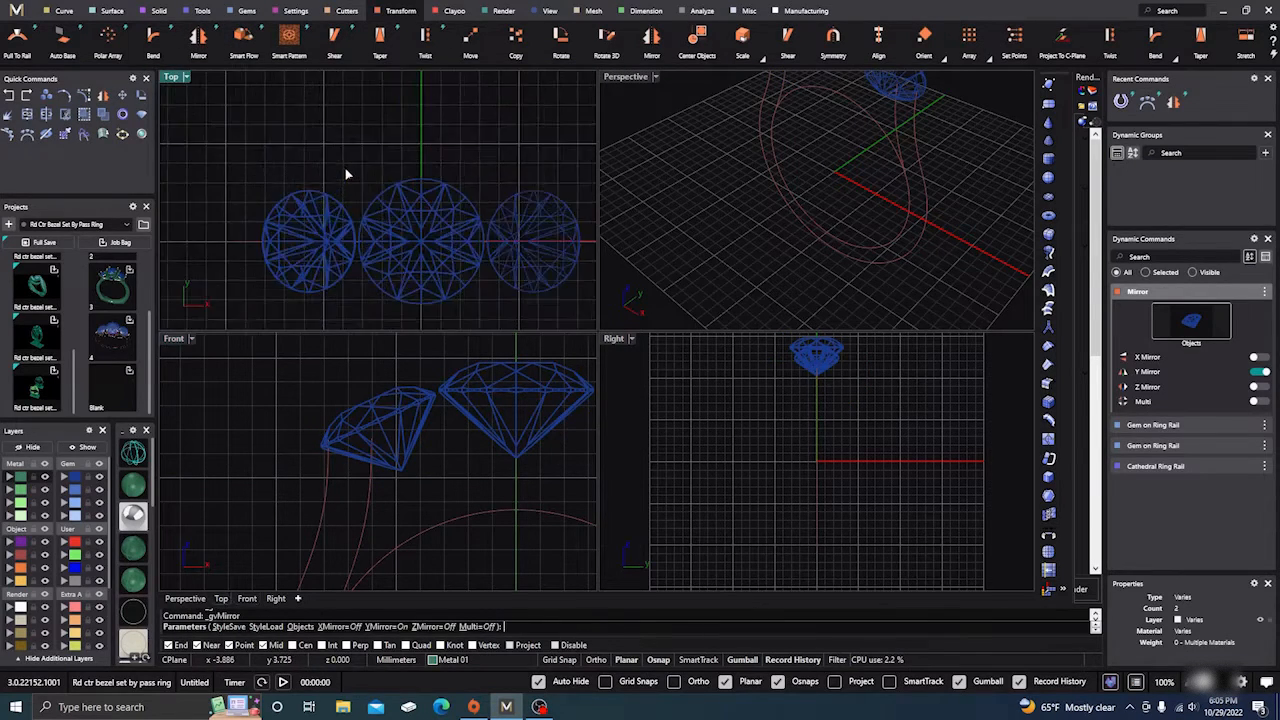
pyautogui.moveTo(425, 132); pyautogui.dragTo(399, 92, button='right')
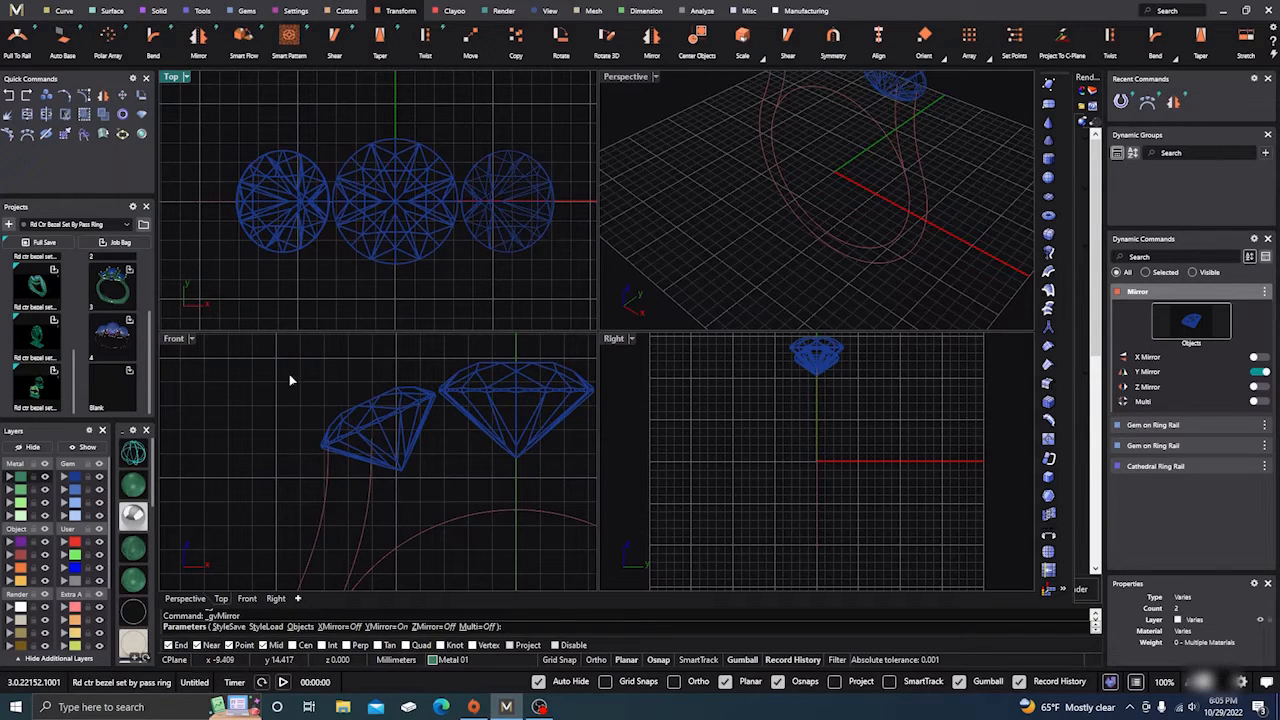
pyautogui.press('Return')
pyautogui.scroll(-7, 287, 375)
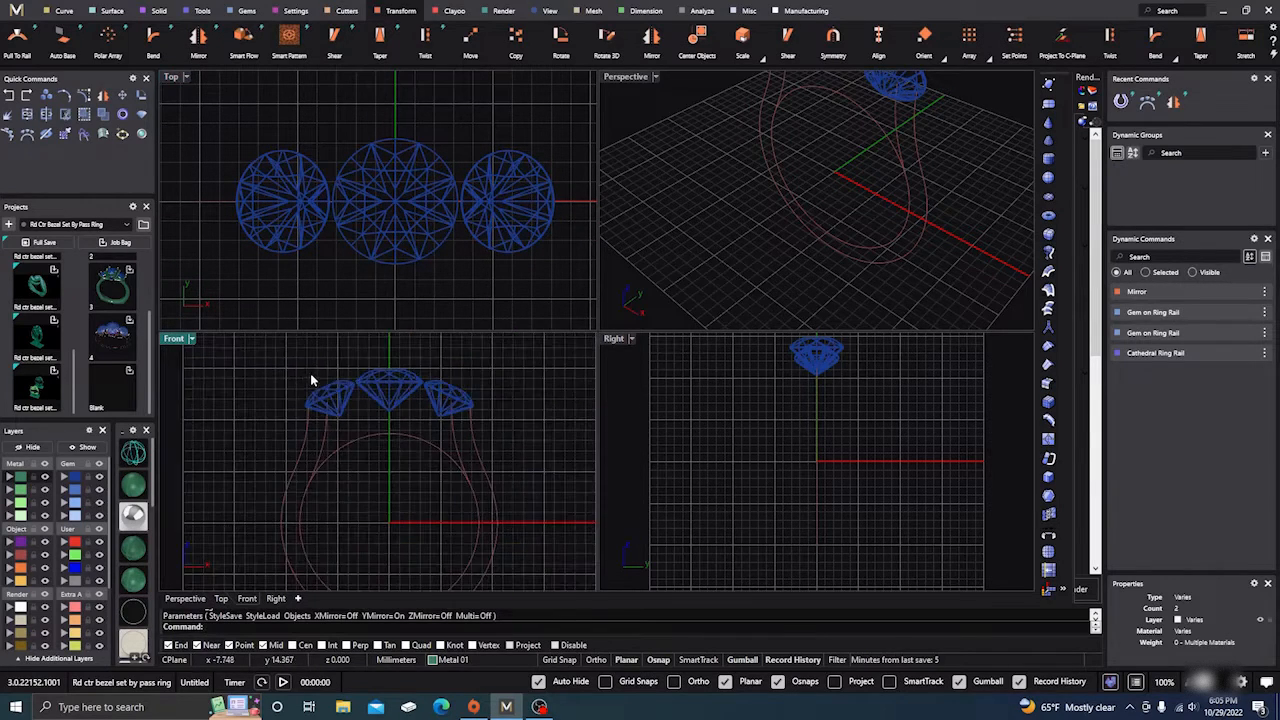
pyautogui.moveTo(393, 407); pyautogui.dragTo(408, 406, button='right')
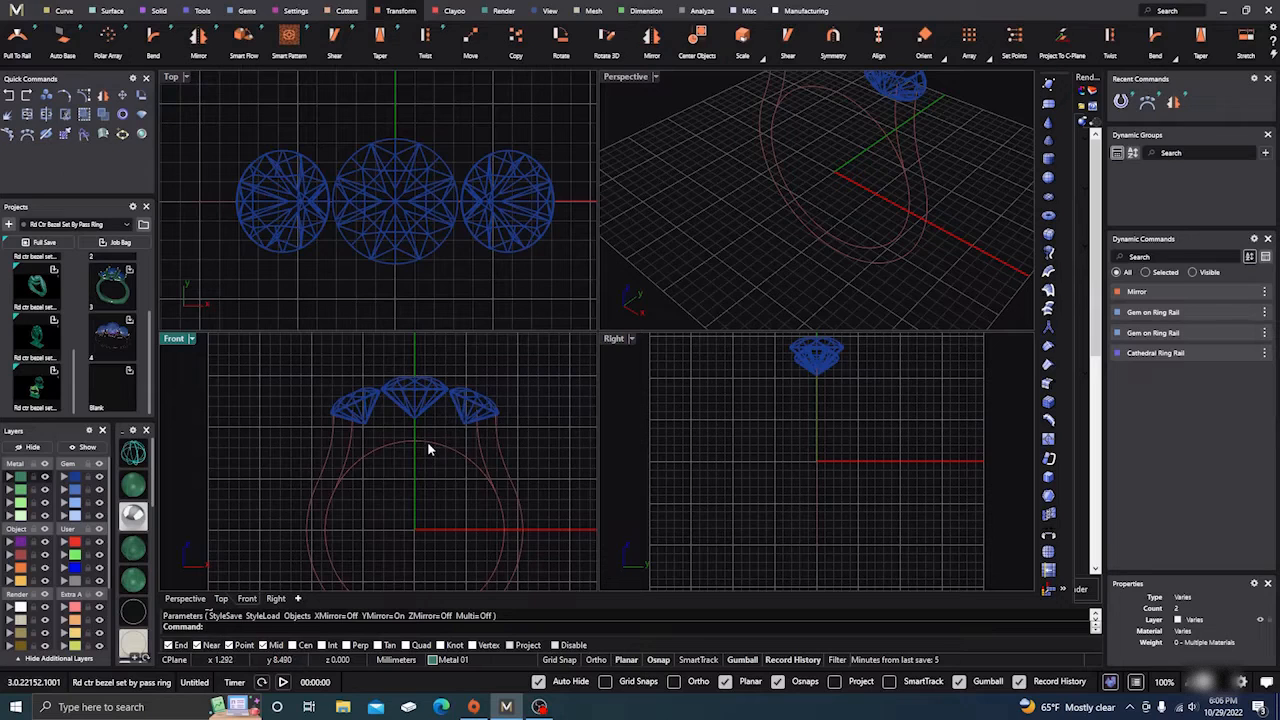
# Step: Offset the ring's inner circle into a new curve and move it to the Creation layer
pyautogui.click(64, 12)
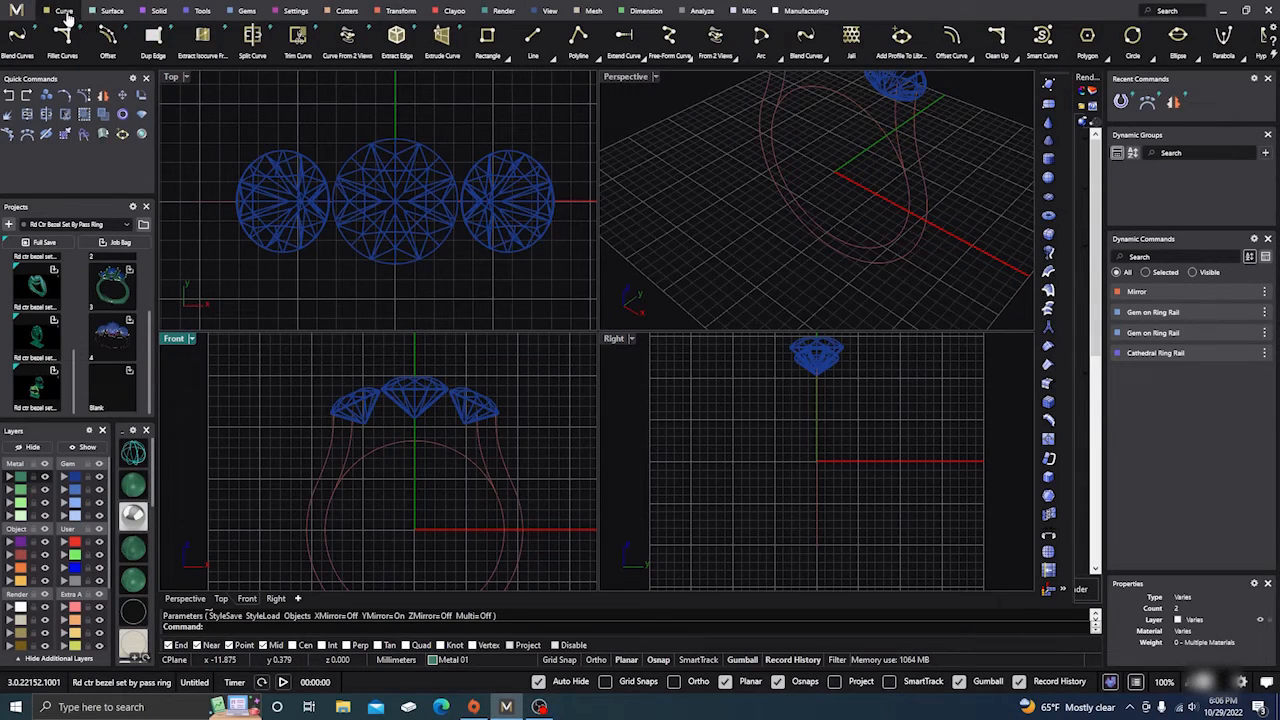
pyautogui.click(962, 52)
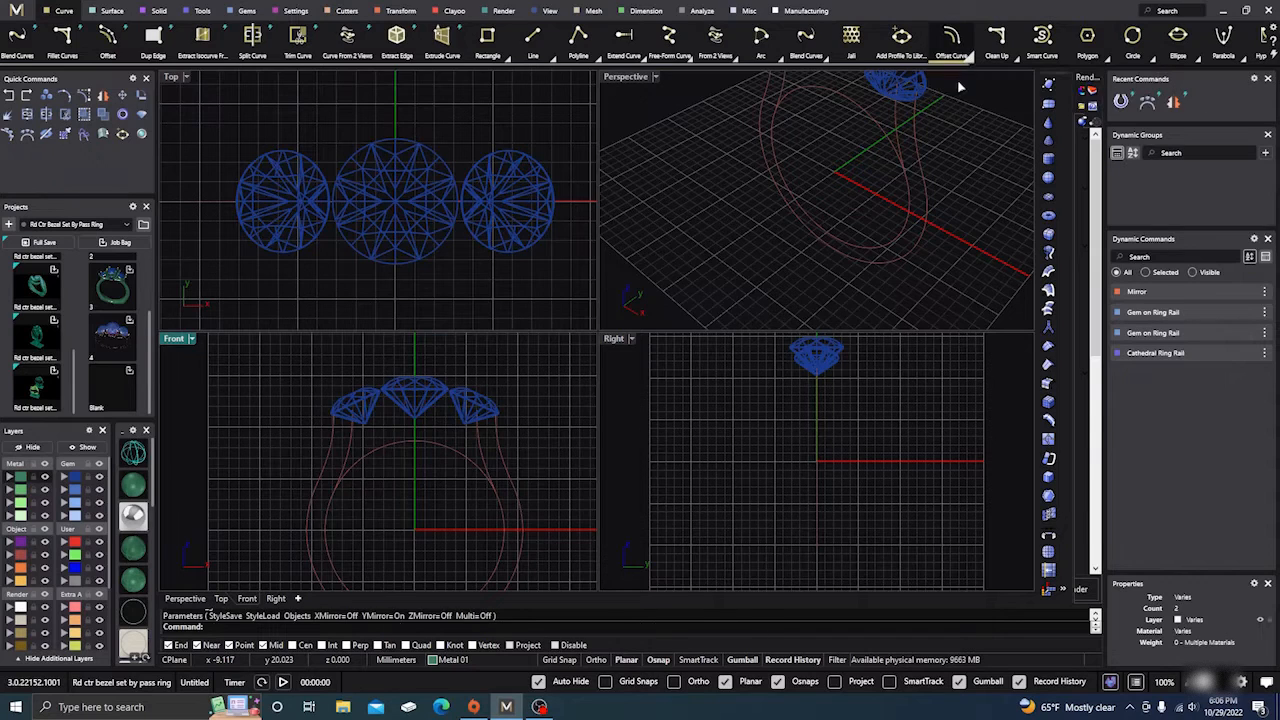
pyautogui.click(412, 442)
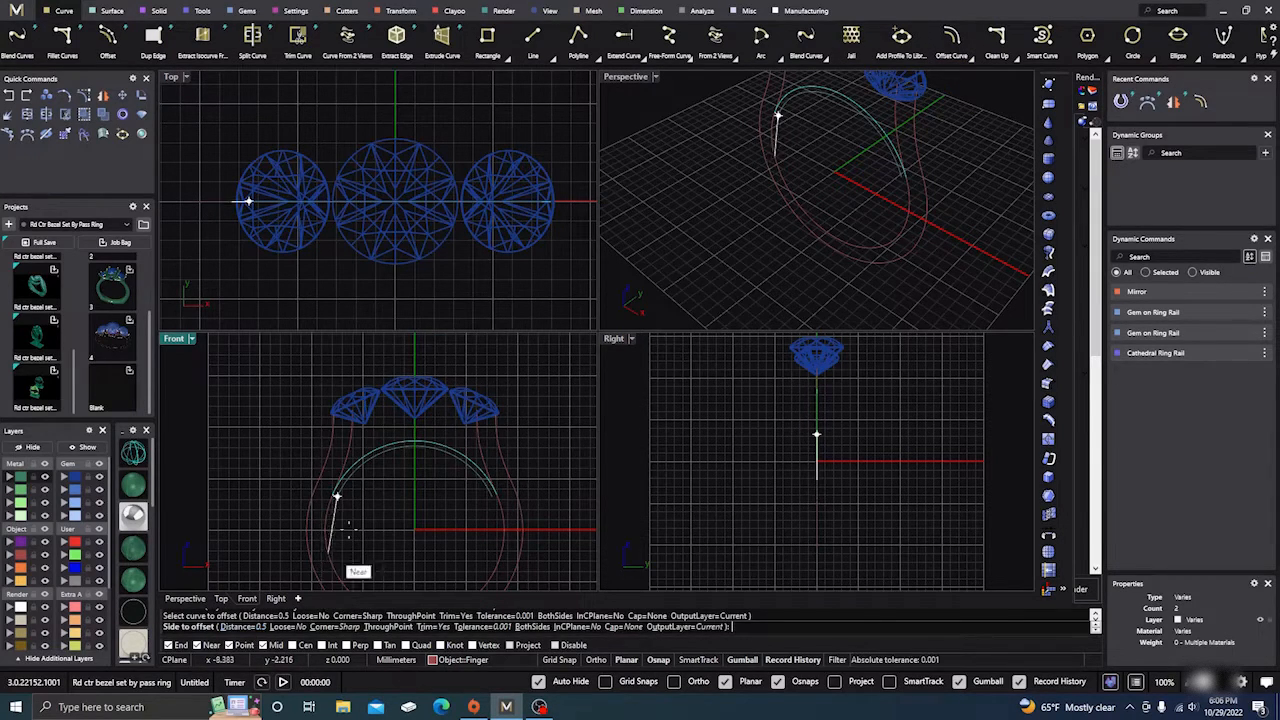
pyautogui.click(390, 438)
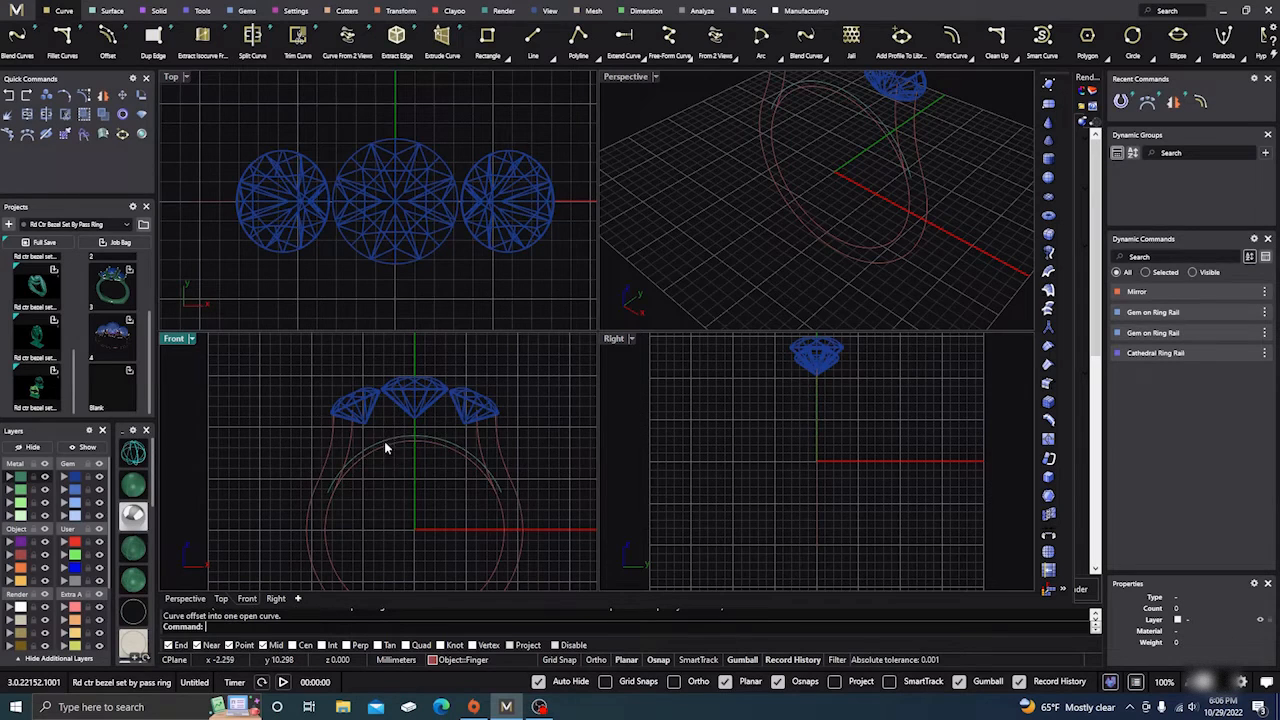
pyautogui.click(12, 582)
pyautogui.click(550, 396)
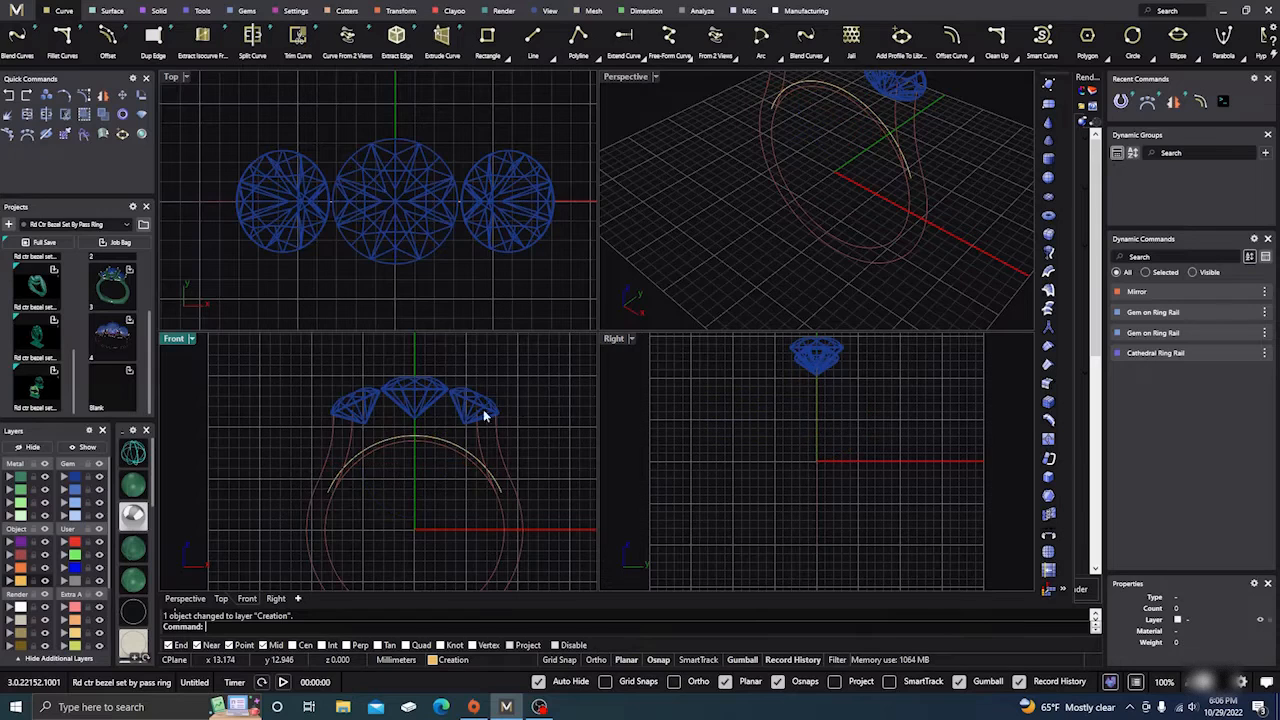
# Step: Select all three gems using the gem layer
pyautogui.scroll(3, 418, 380)
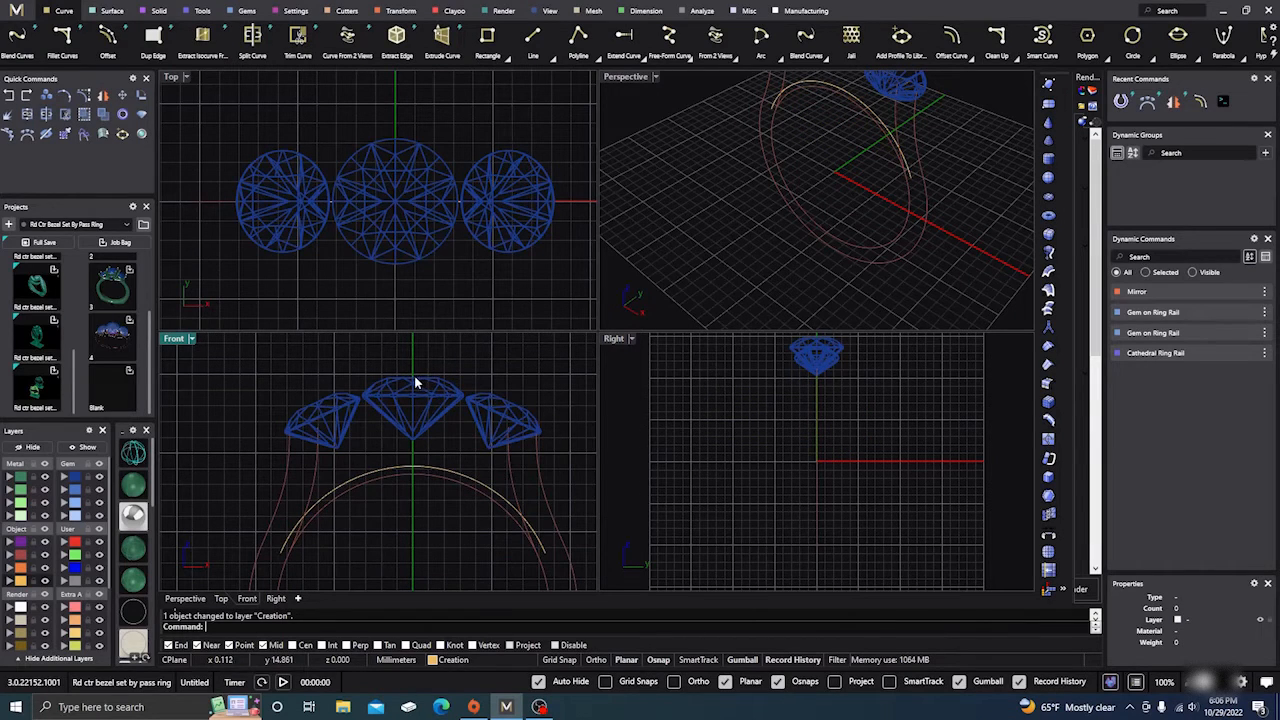
pyautogui.click(388, 237)
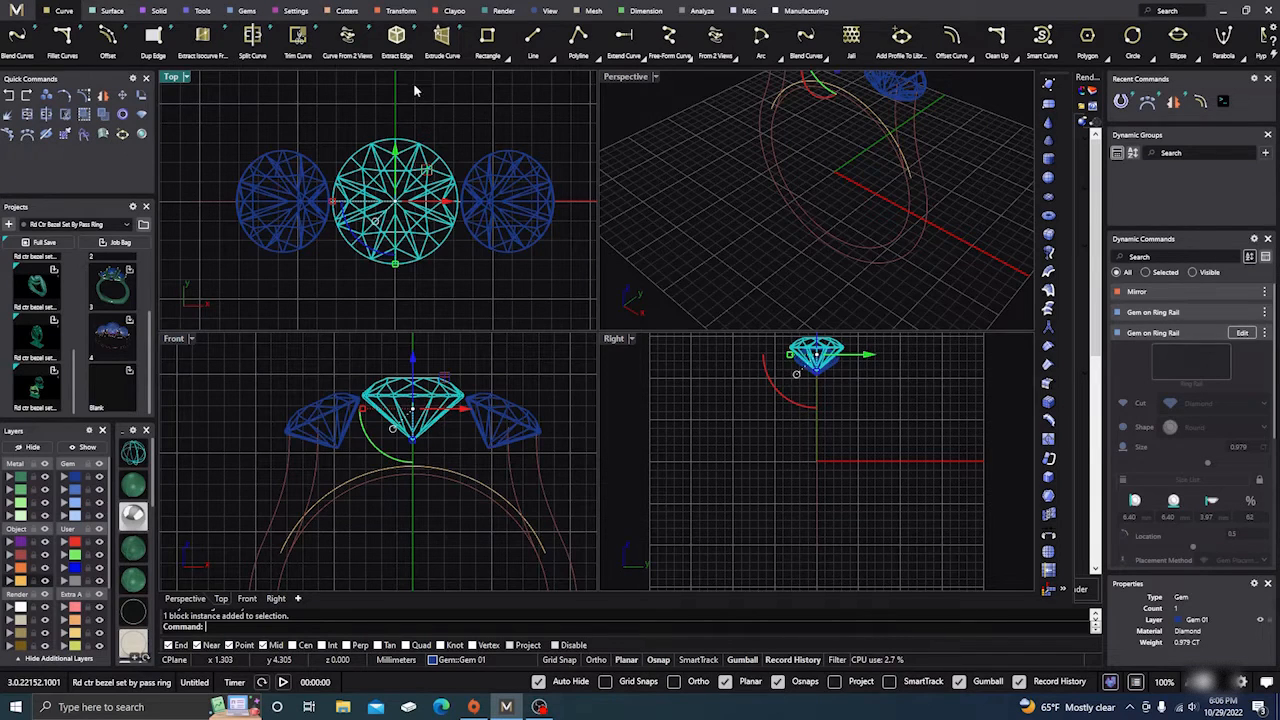
pyautogui.click(347, 35)
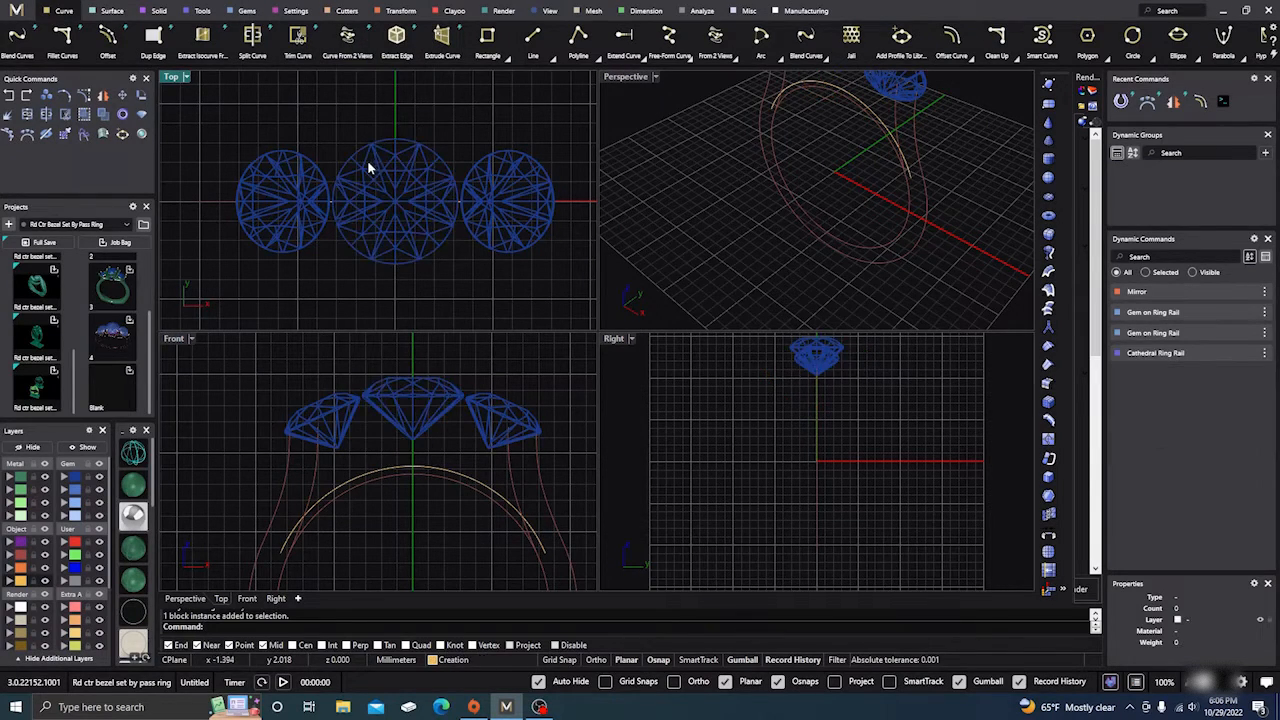
pyautogui.click(75, 478)
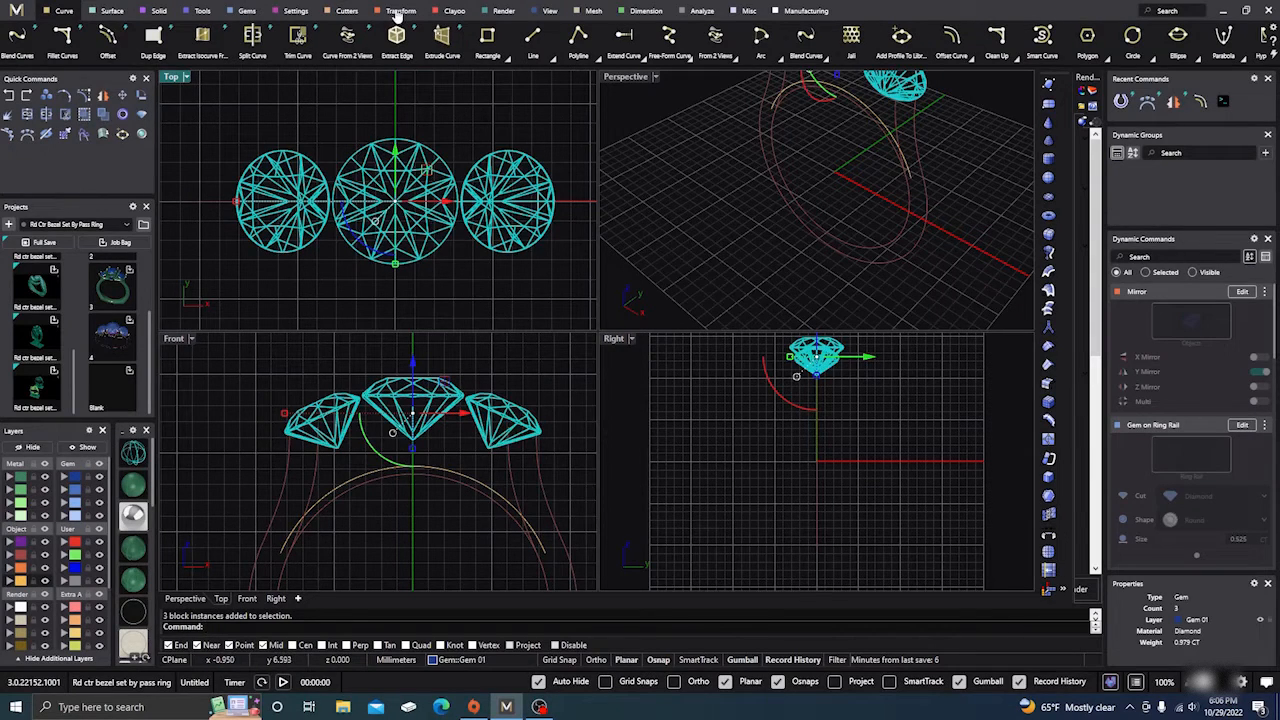
# Step: Add prong guides around all three gems with placement 1.1 and girdle spacing 0.3
pyautogui.click(247, 11)
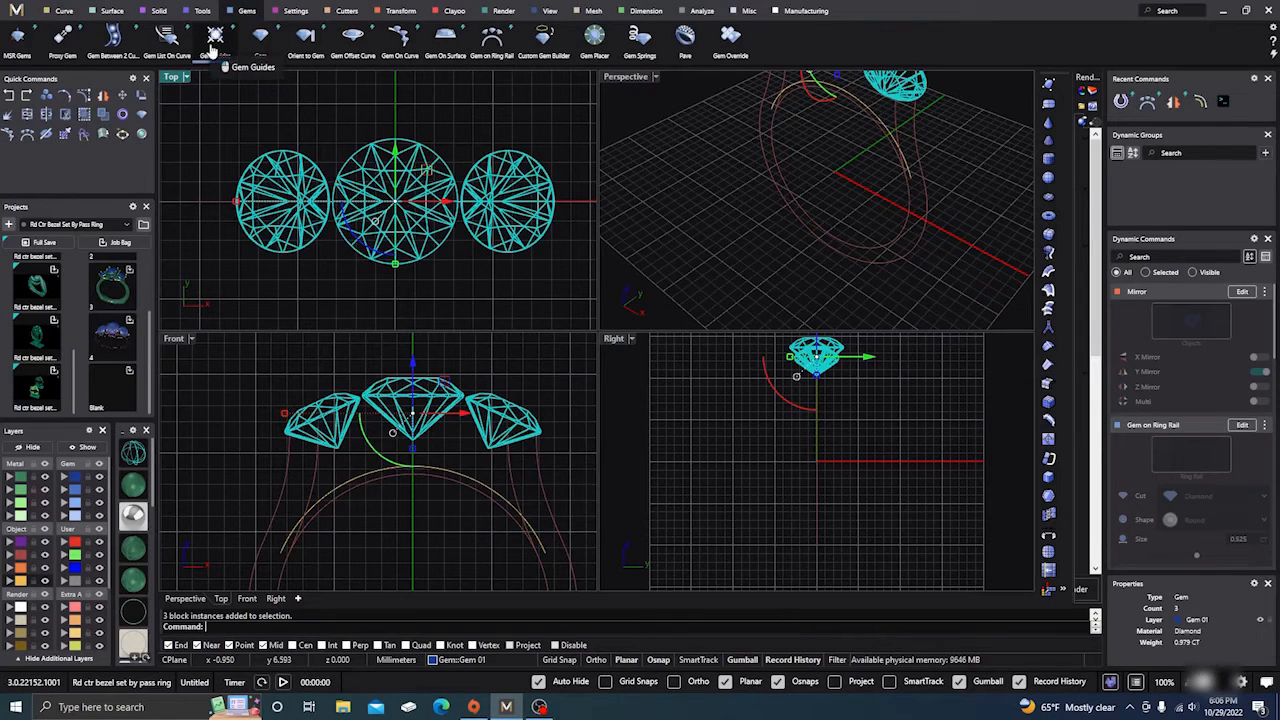
pyautogui.click(215, 36)
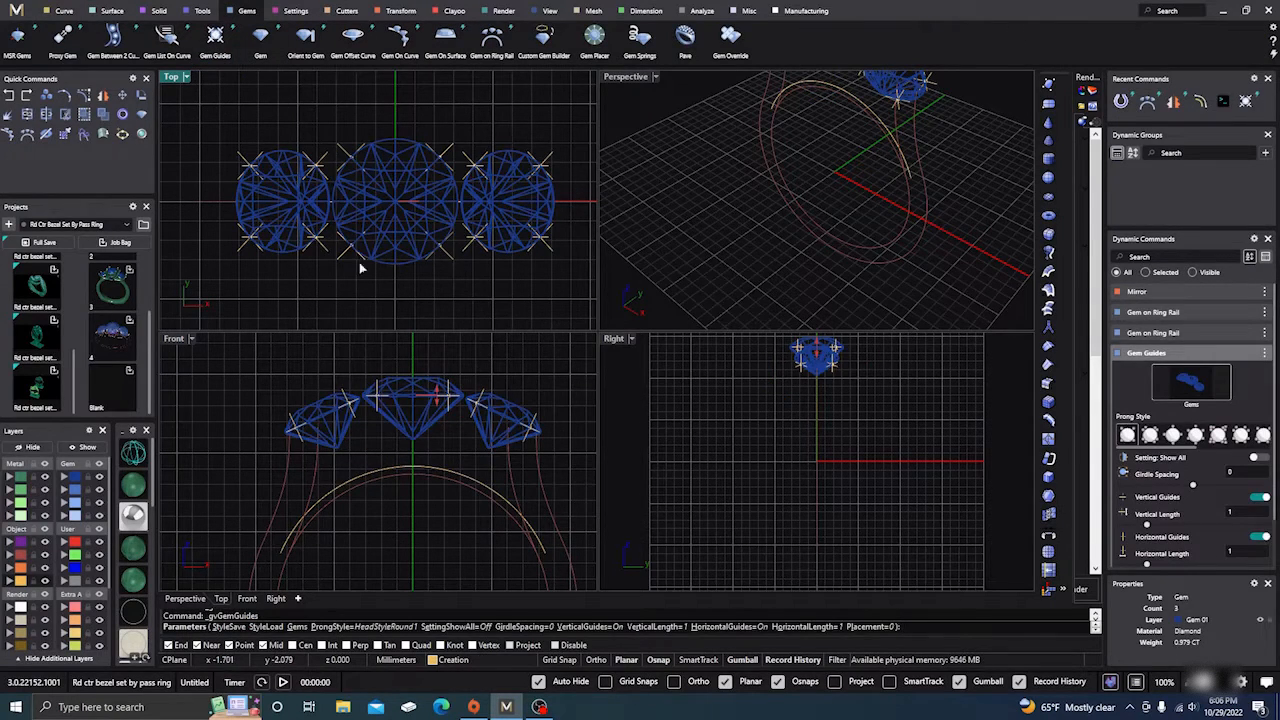
pyautogui.scroll(5, 440, 455)
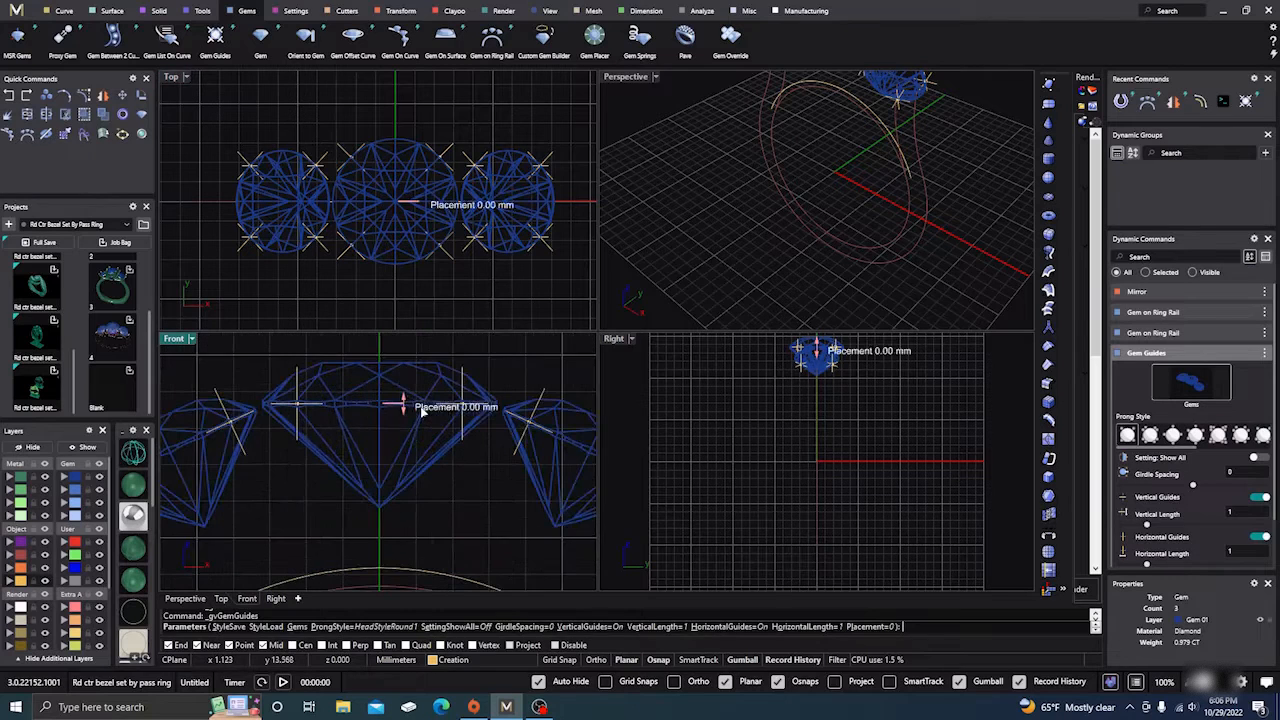
pyautogui.moveTo(436, 495); pyautogui.dragTo(442, 513, button='right')
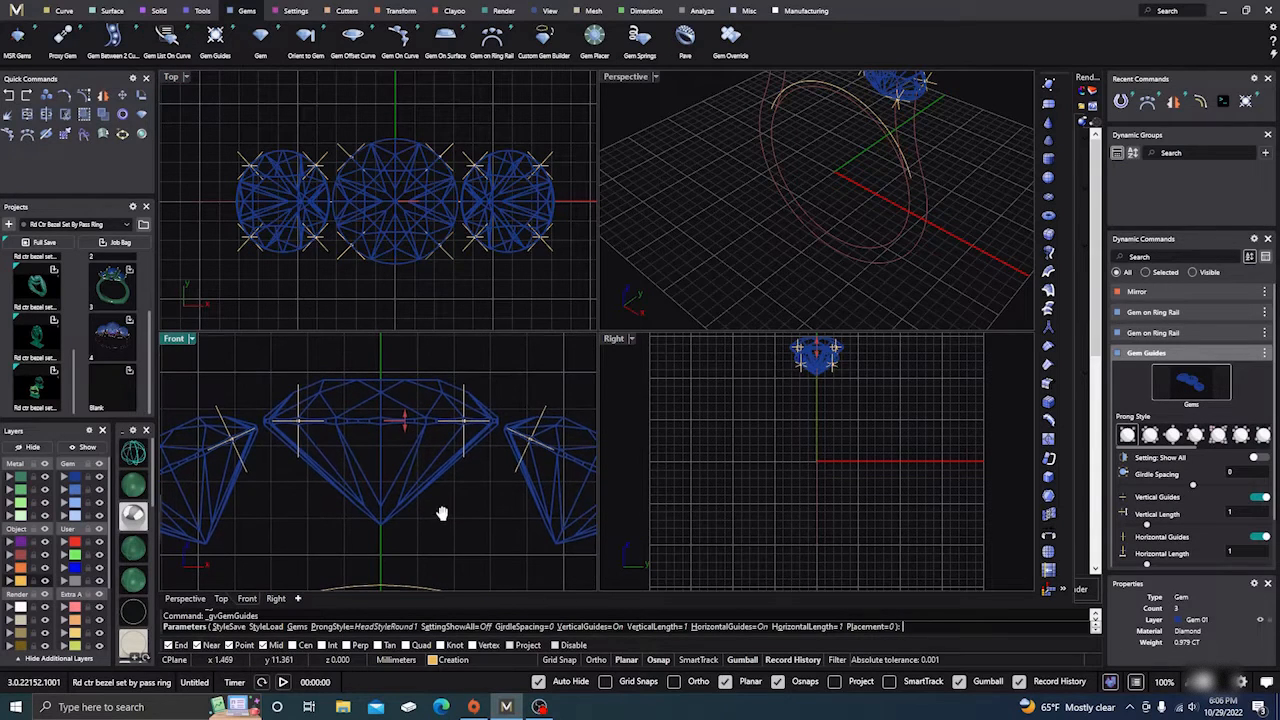
pyautogui.moveTo(404, 424); pyautogui.dragTo(410, 380)
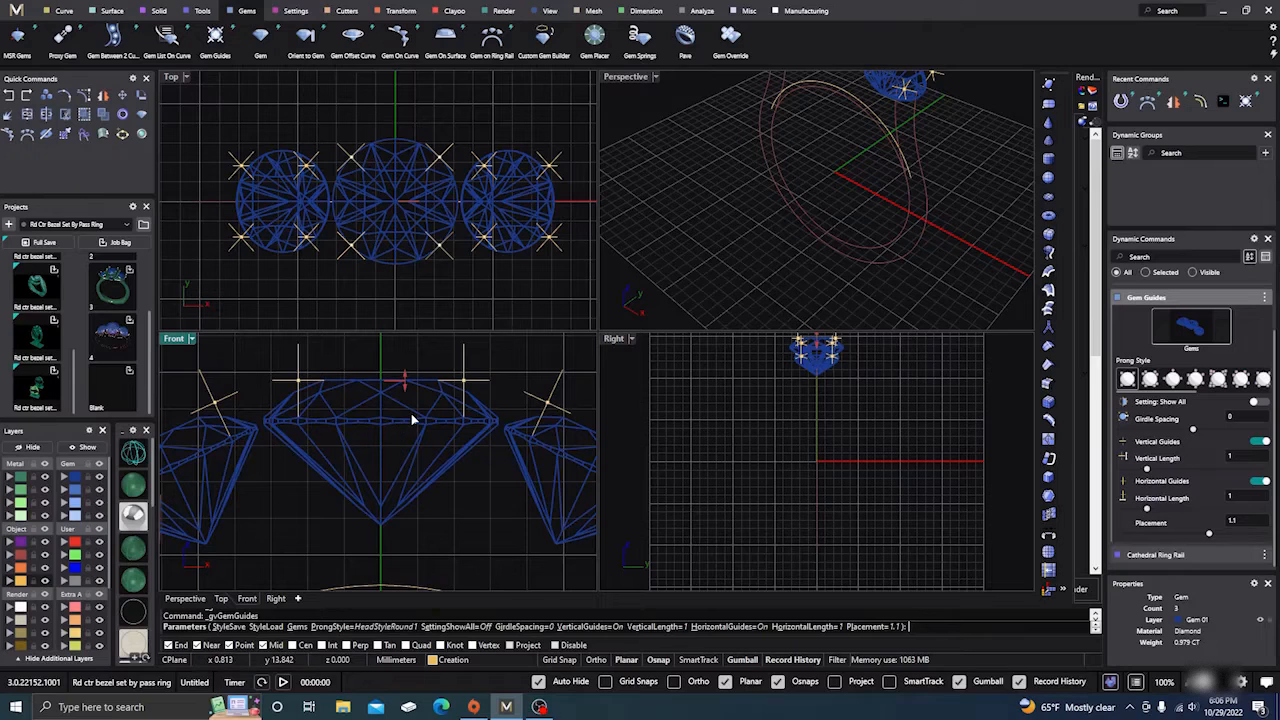
pyautogui.scroll(-3, 414, 414)
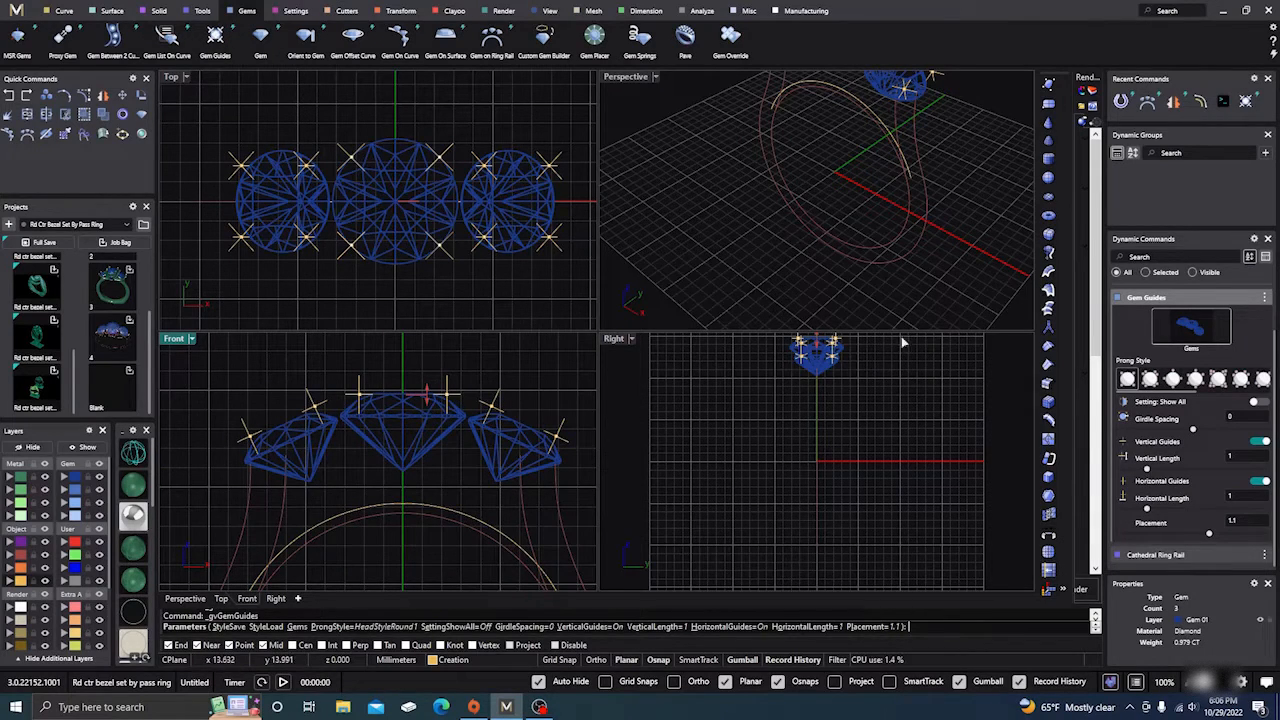
pyautogui.moveTo(416, 115); pyautogui.dragTo(408, 126, button='right')
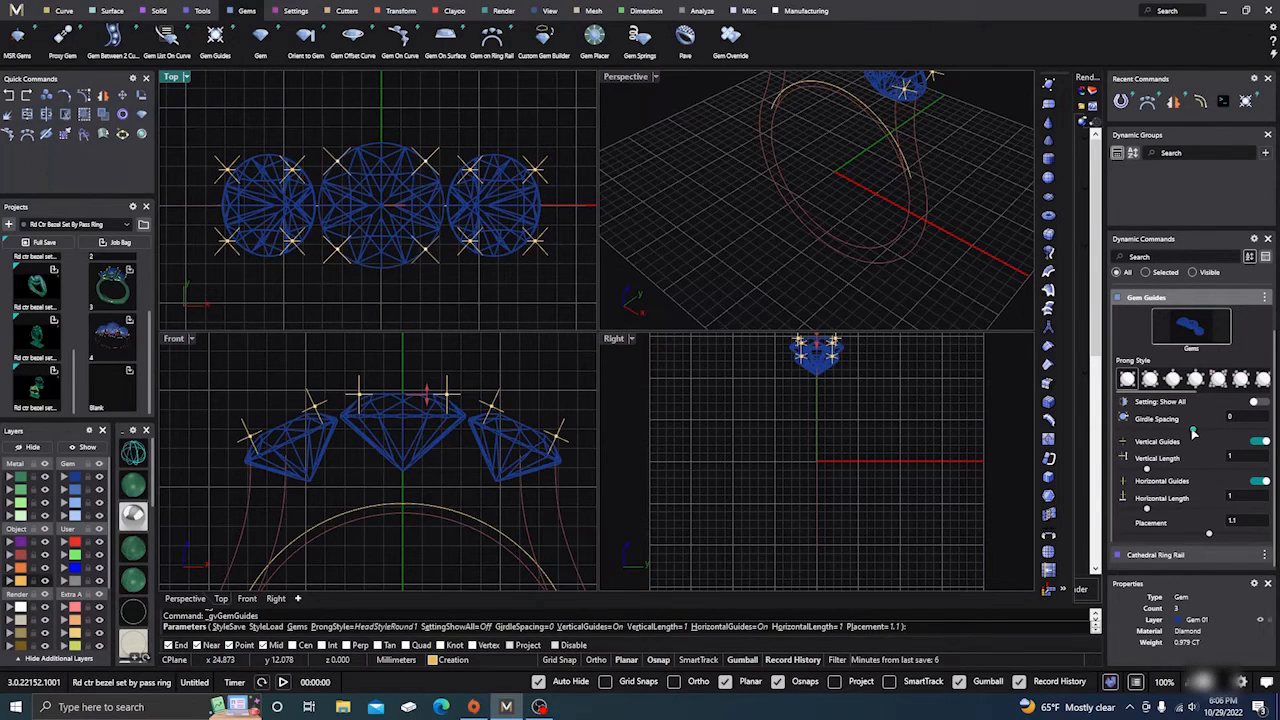
pyautogui.moveTo(1194, 432); pyautogui.dragTo(1197, 436)
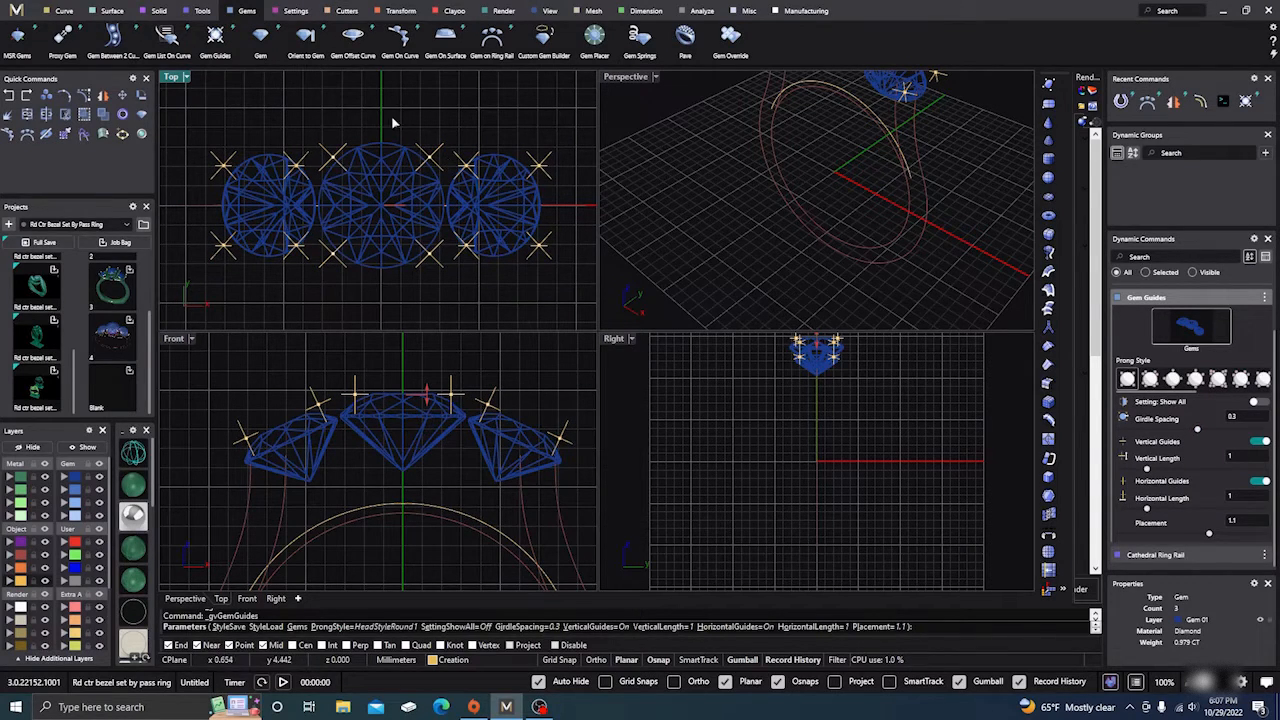
pyautogui.press('Return')
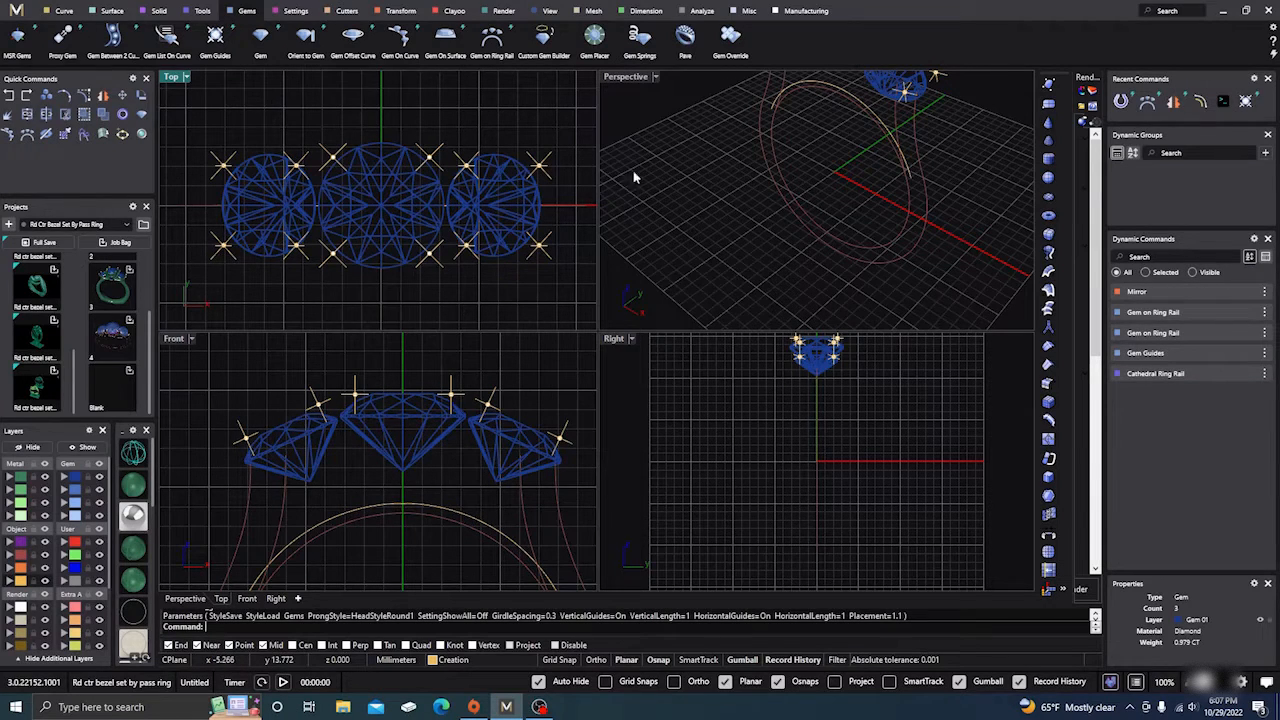
# Step: In maximized Perspective, start an under bezel beneath the centre gem with its default settings previewed
pyautogui.doubleClick(617, 78)
pyautogui.moveTo(537, 237); pyautogui.dragTo(571, 406, button='right')
pyautogui.scroll(5, 571, 288)
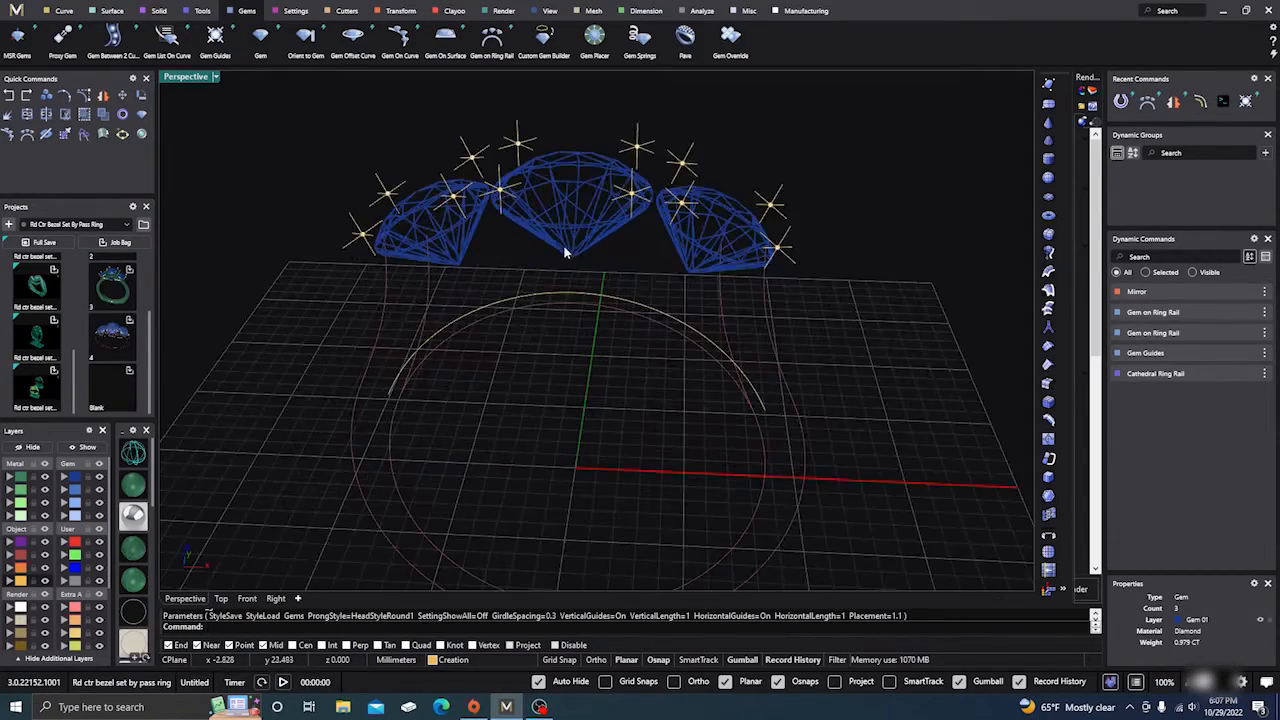
pyautogui.moveTo(576, 344)
pyautogui.mouseDown(button='right')
pyautogui.moveTo(580, 334)
pyautogui.moveTo(569, 356)
pyautogui.mouseUp(button='right')
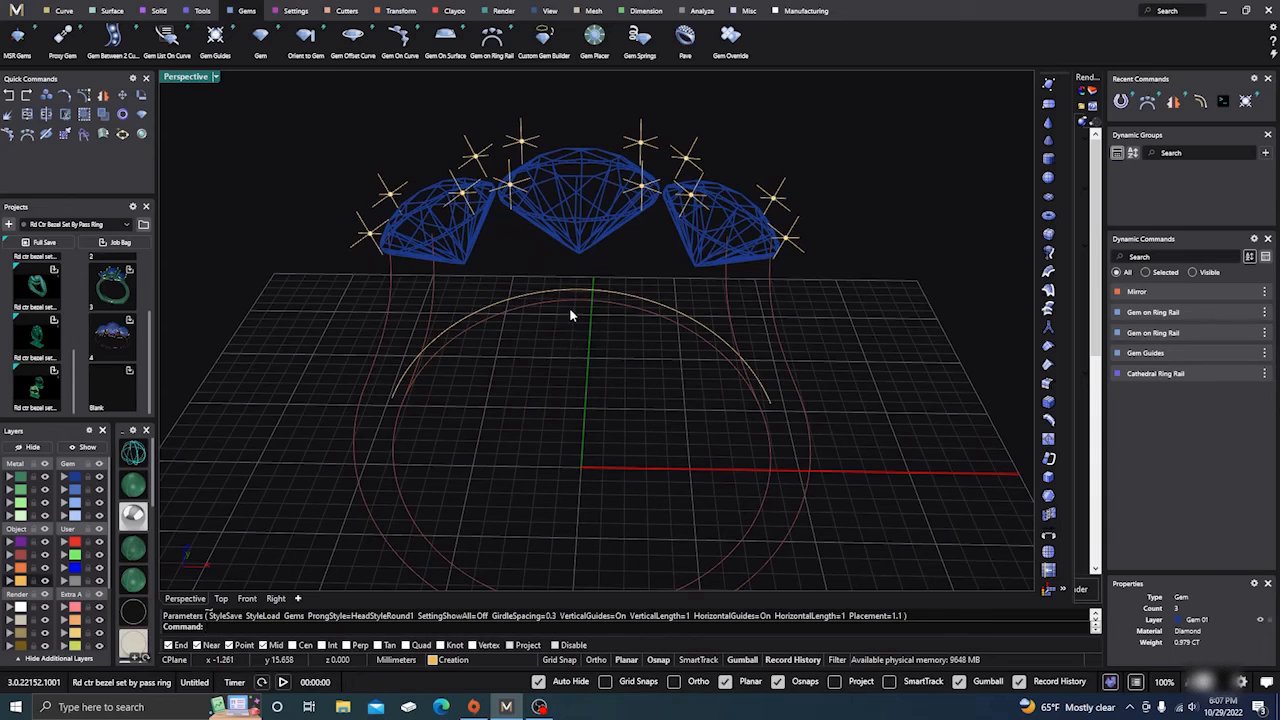
pyautogui.click(560, 206)
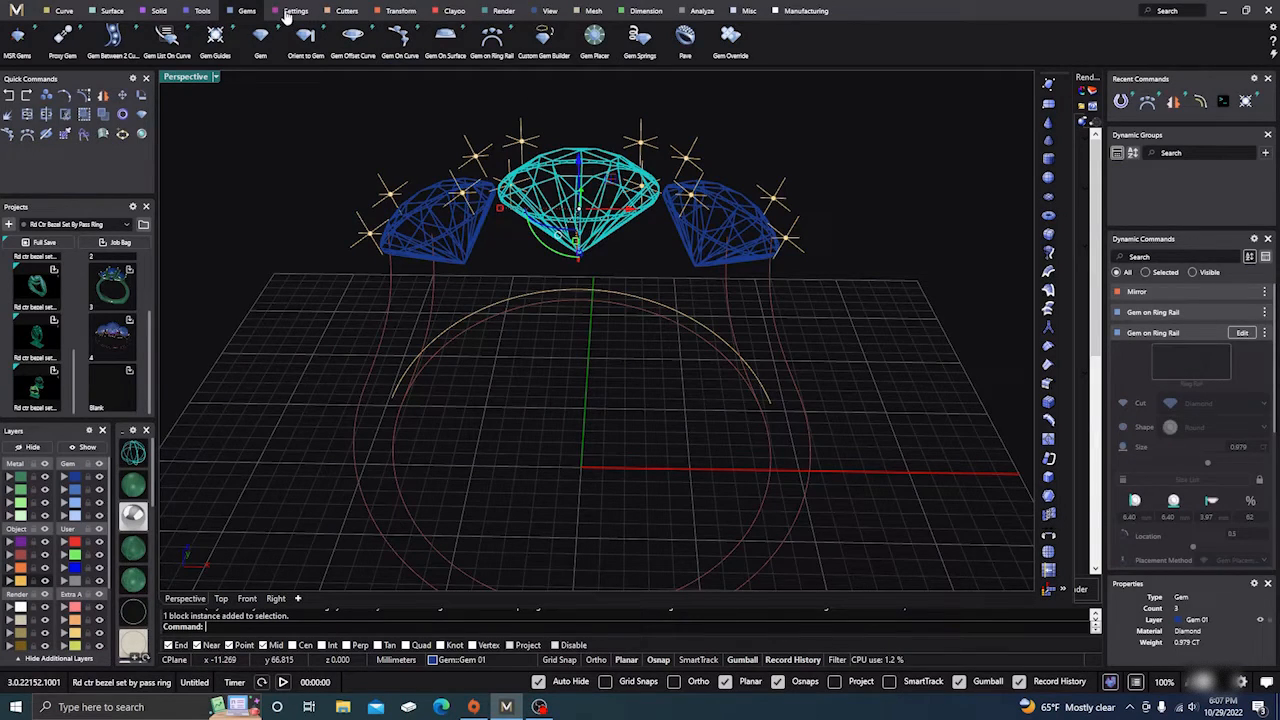
pyautogui.click(286, 11)
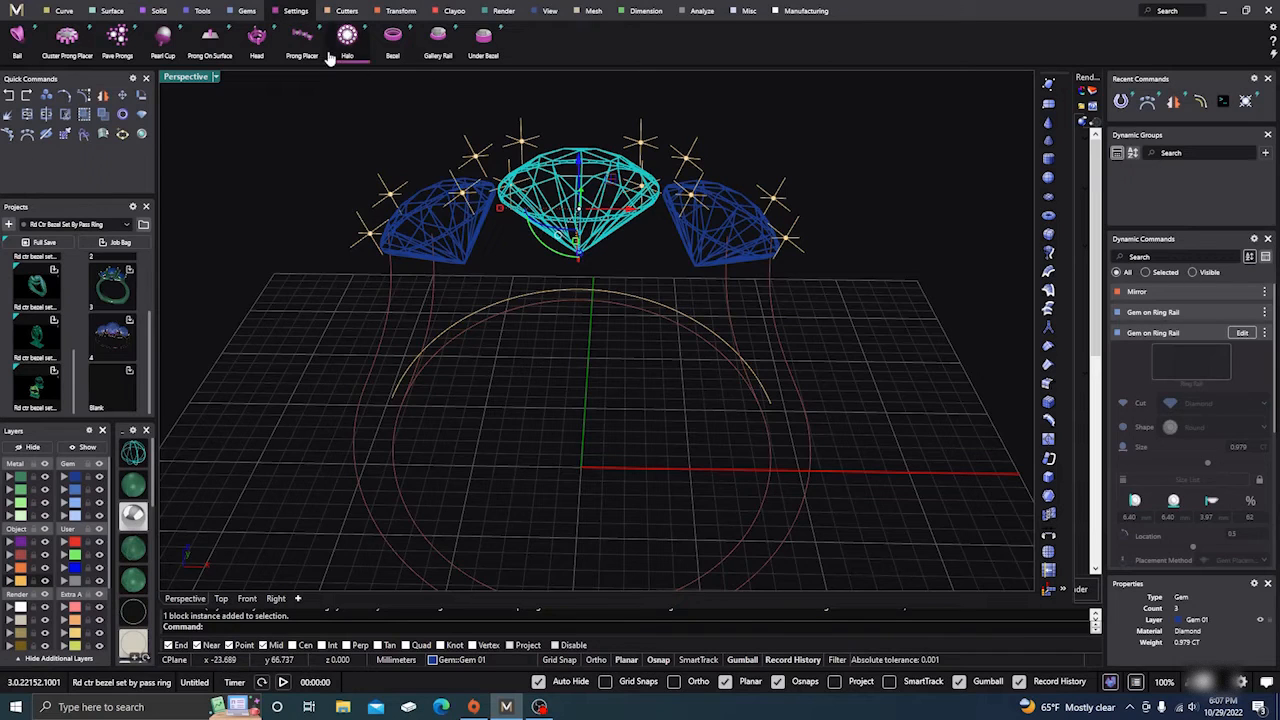
pyautogui.click(483, 45)
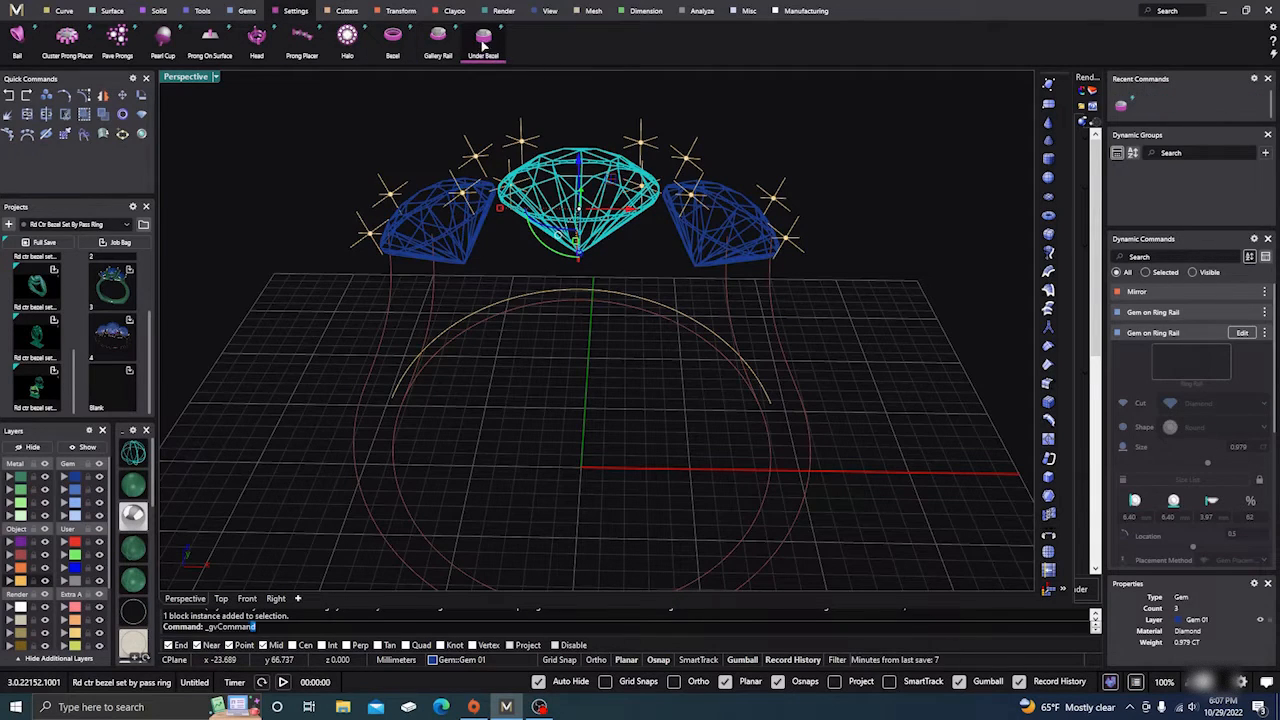
pyautogui.moveTo(527, 412); pyautogui.dragTo(540, 461, button='right')
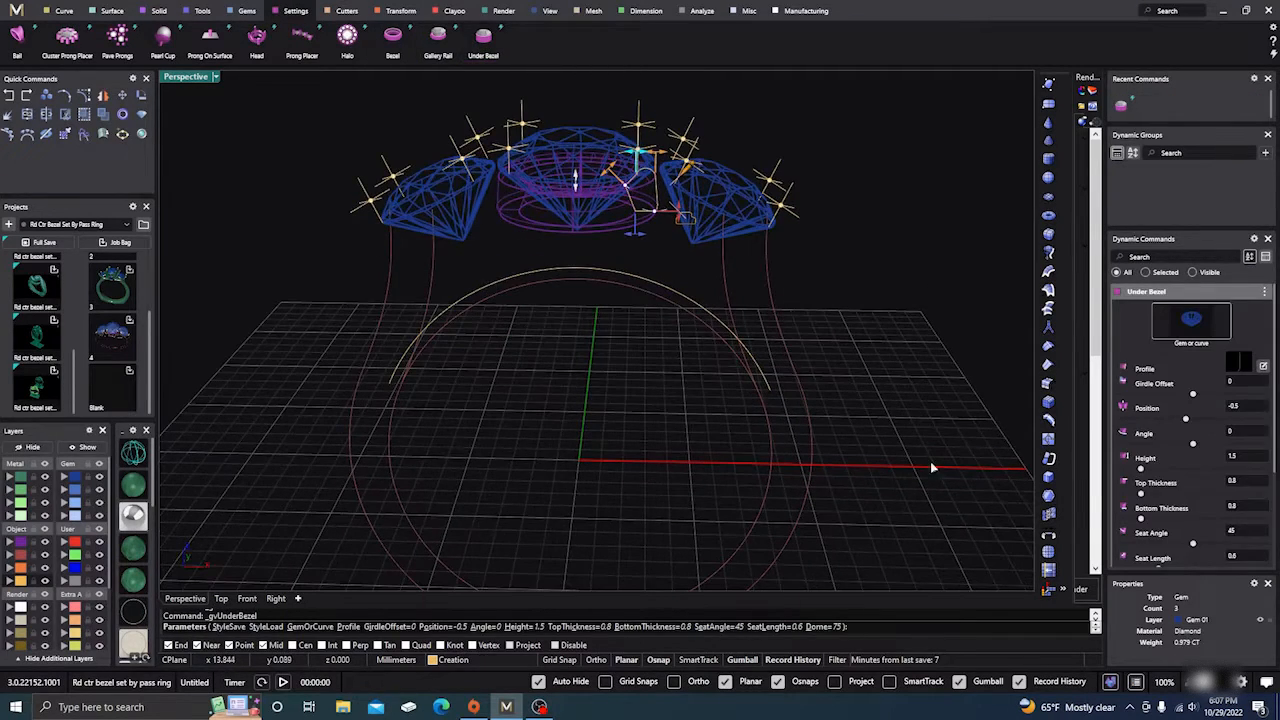
# Step: Choose bezel profile 05 from the Content Manager for the under bezel
pyautogui.click(1241, 364)
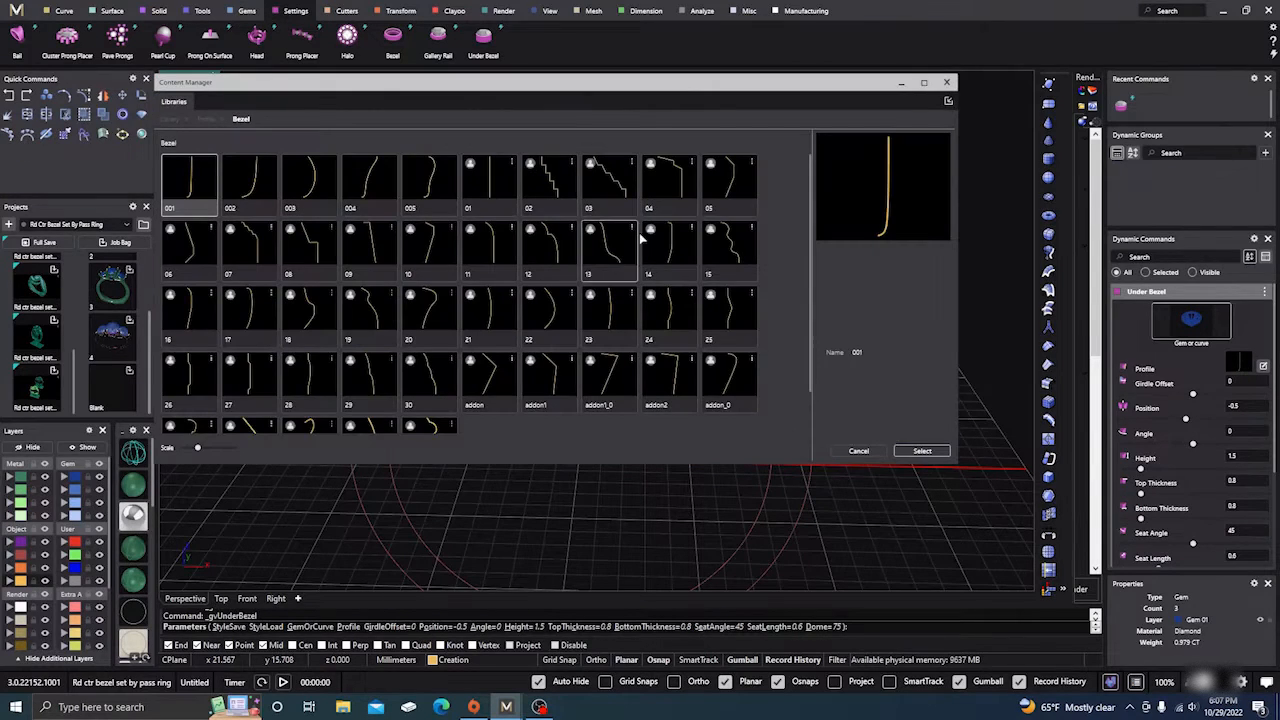
pyautogui.click(724, 187)
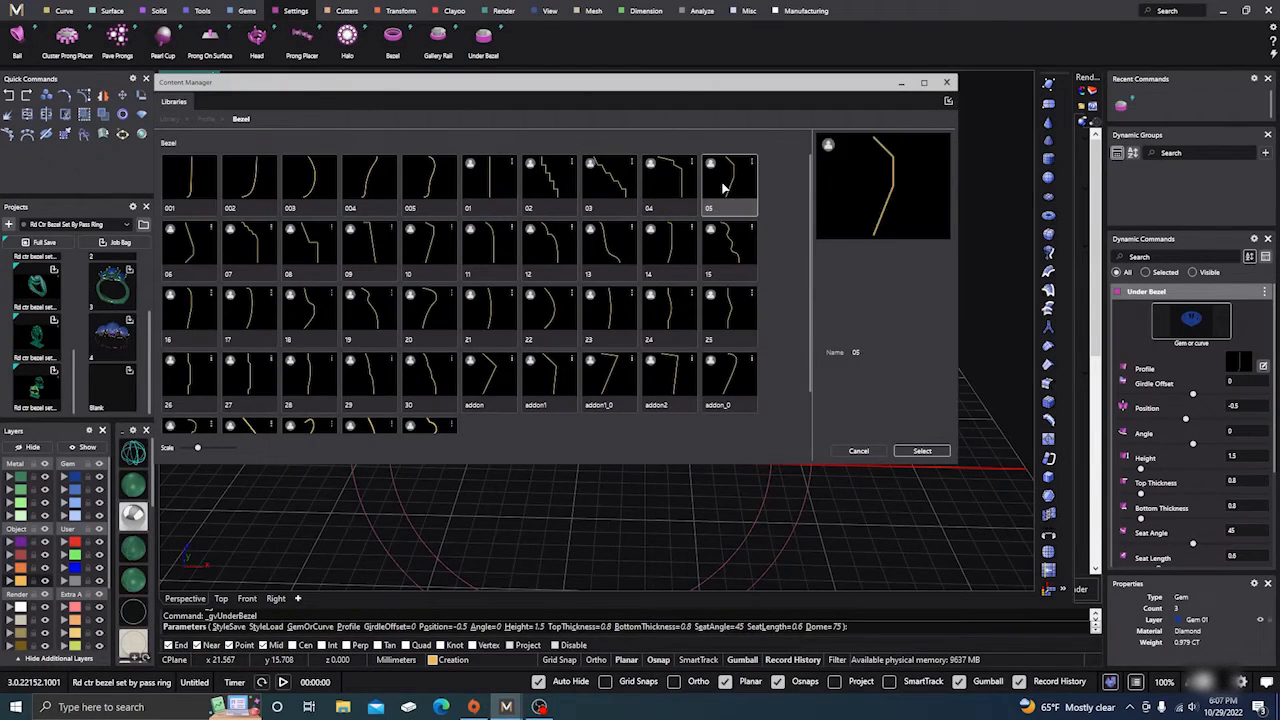
pyautogui.click(928, 453)
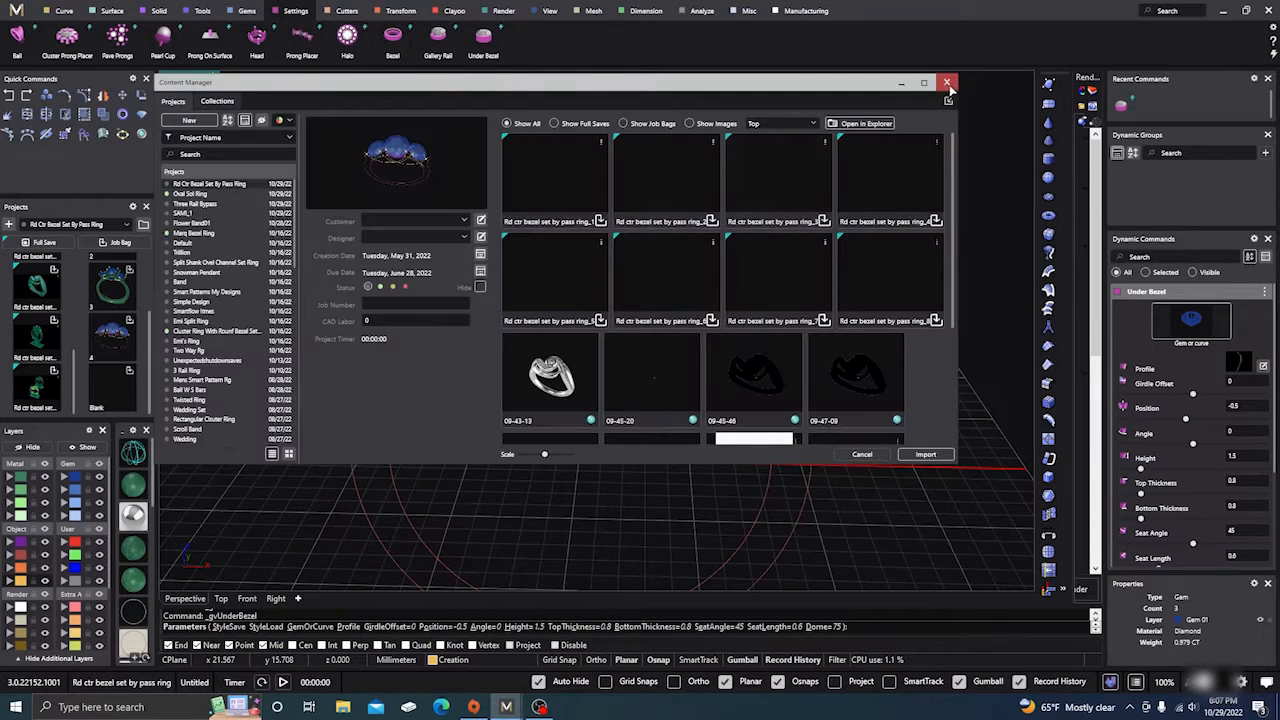
pyautogui.click(950, 83)
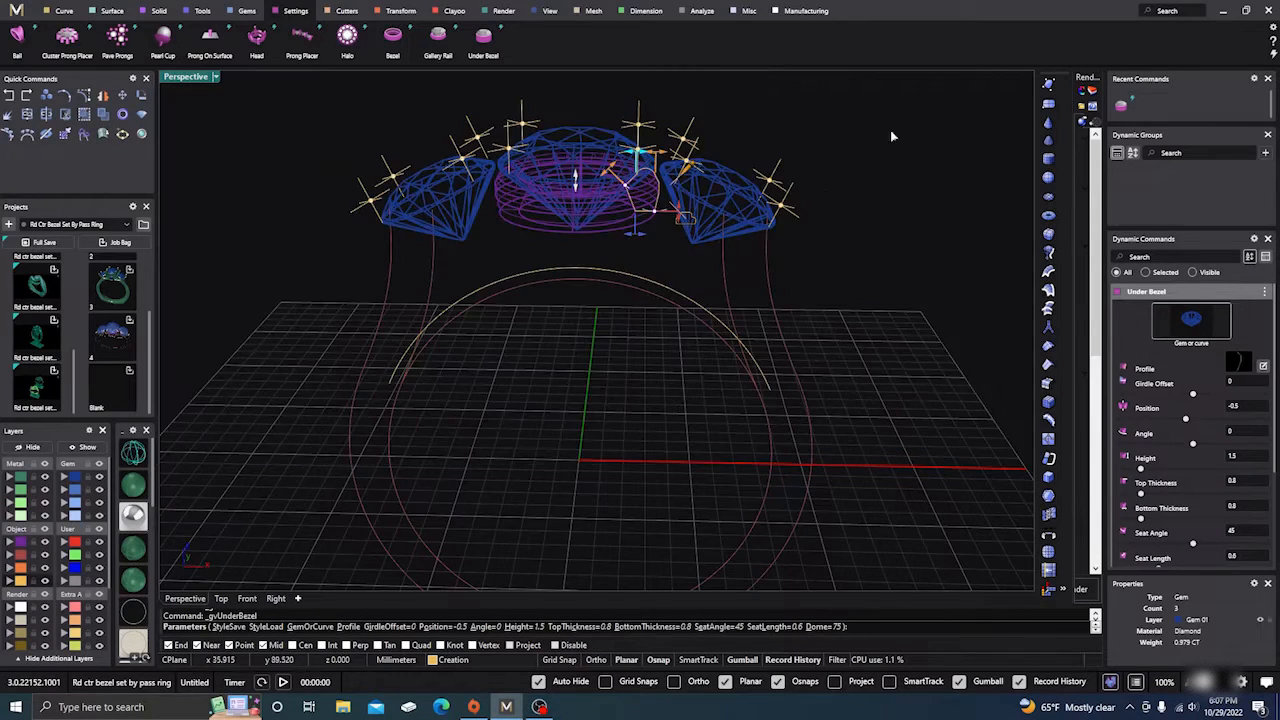
# Step: In Front view, tilt the bezel profile to -23 with height 0.86 and finish the bezel
pyautogui.click(245, 598)
pyautogui.scroll(4, 690, 400)
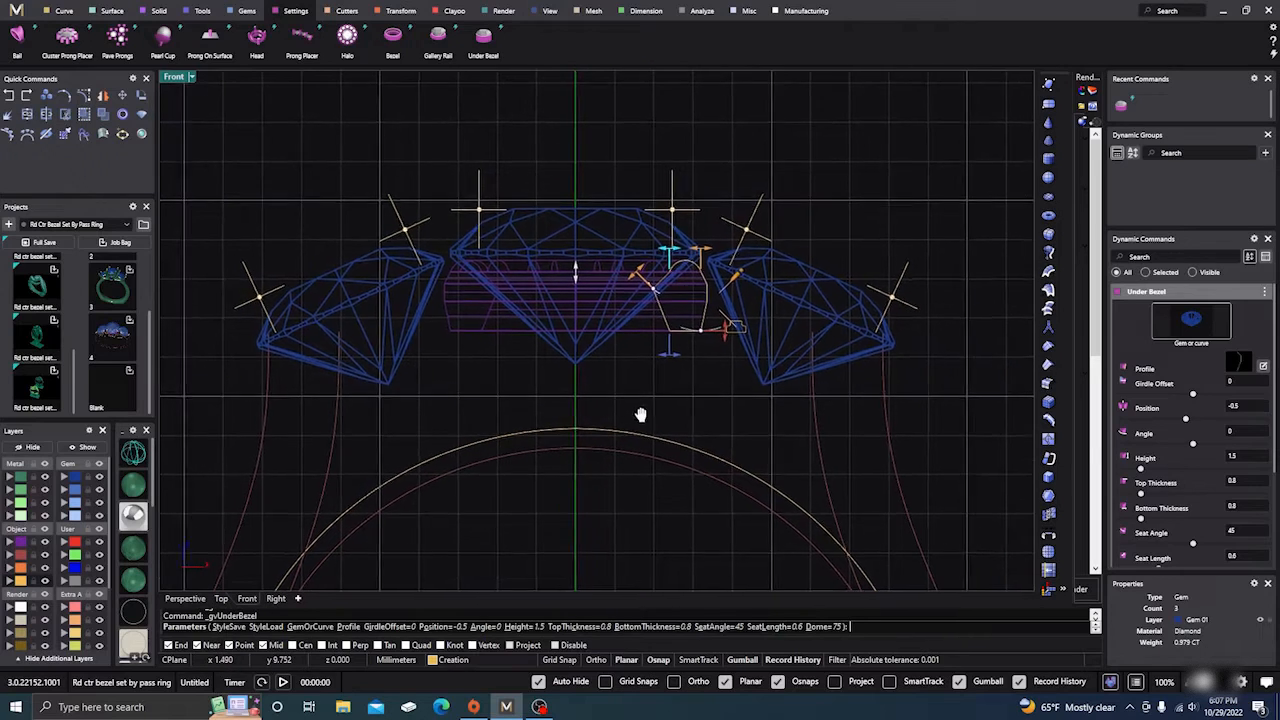
pyautogui.click(723, 303)
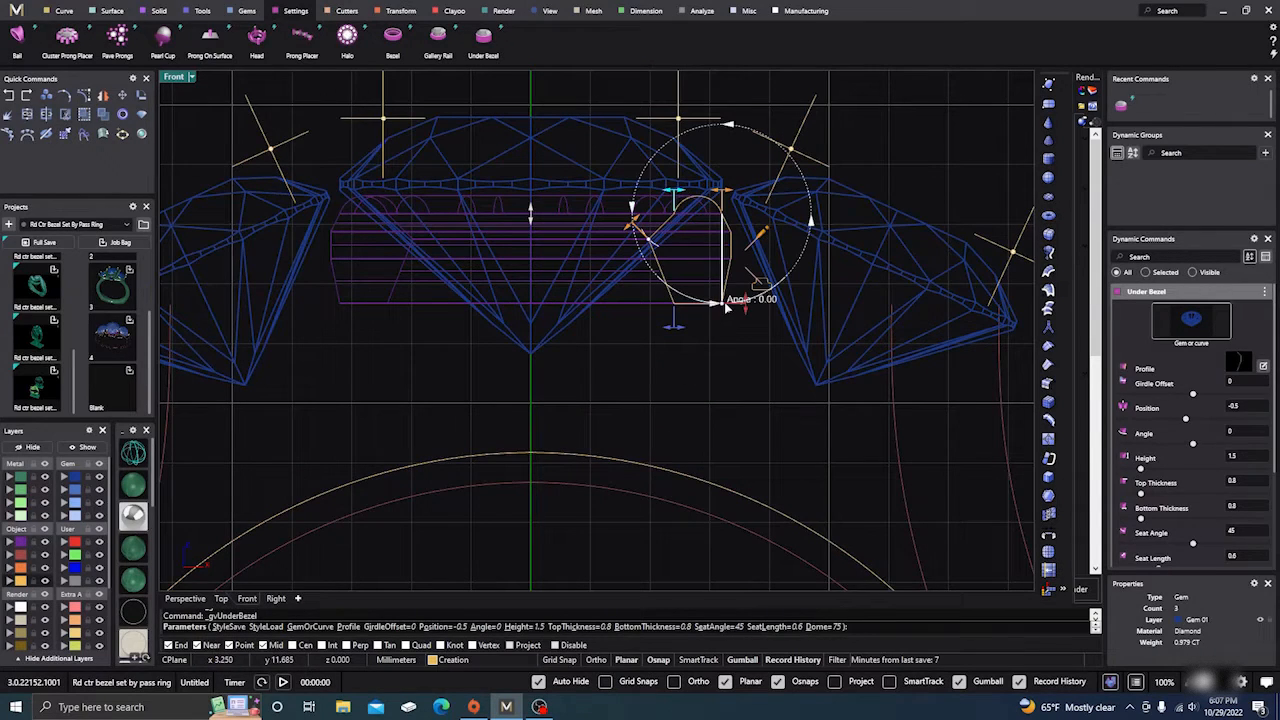
pyautogui.moveTo(723, 305); pyautogui.dragTo(737, 270)
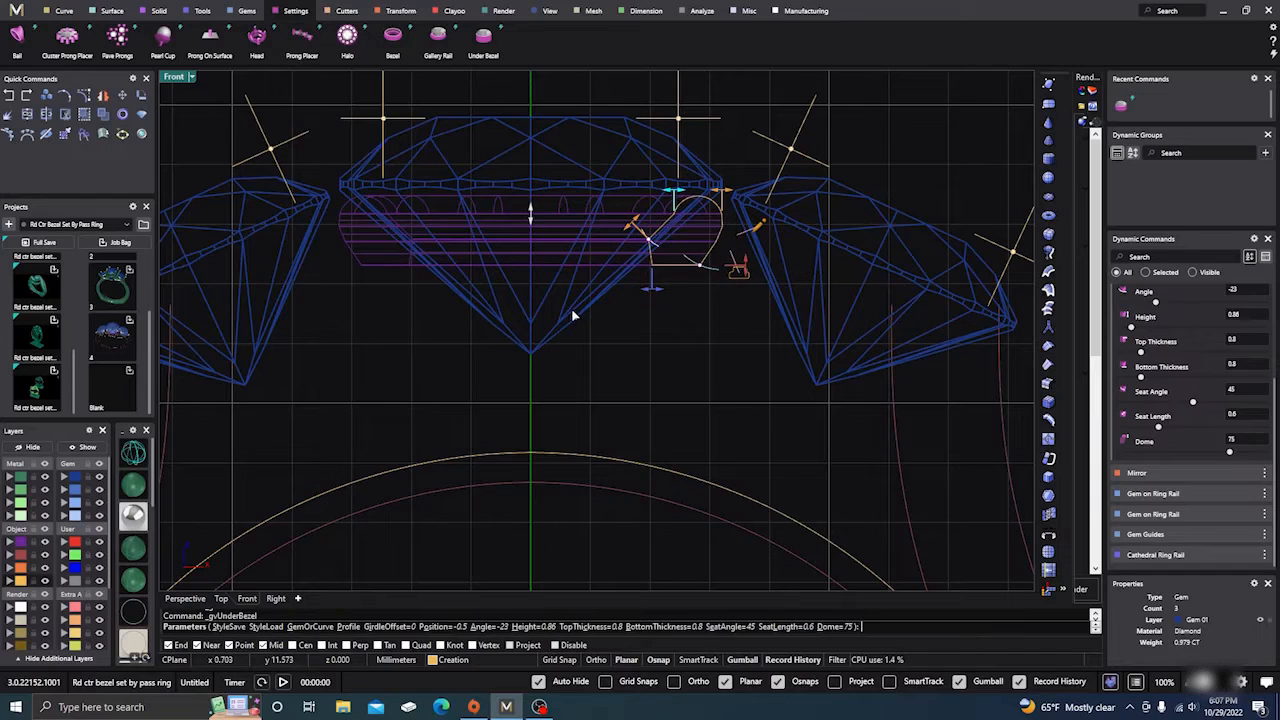
pyautogui.scroll(-2, 568, 315)
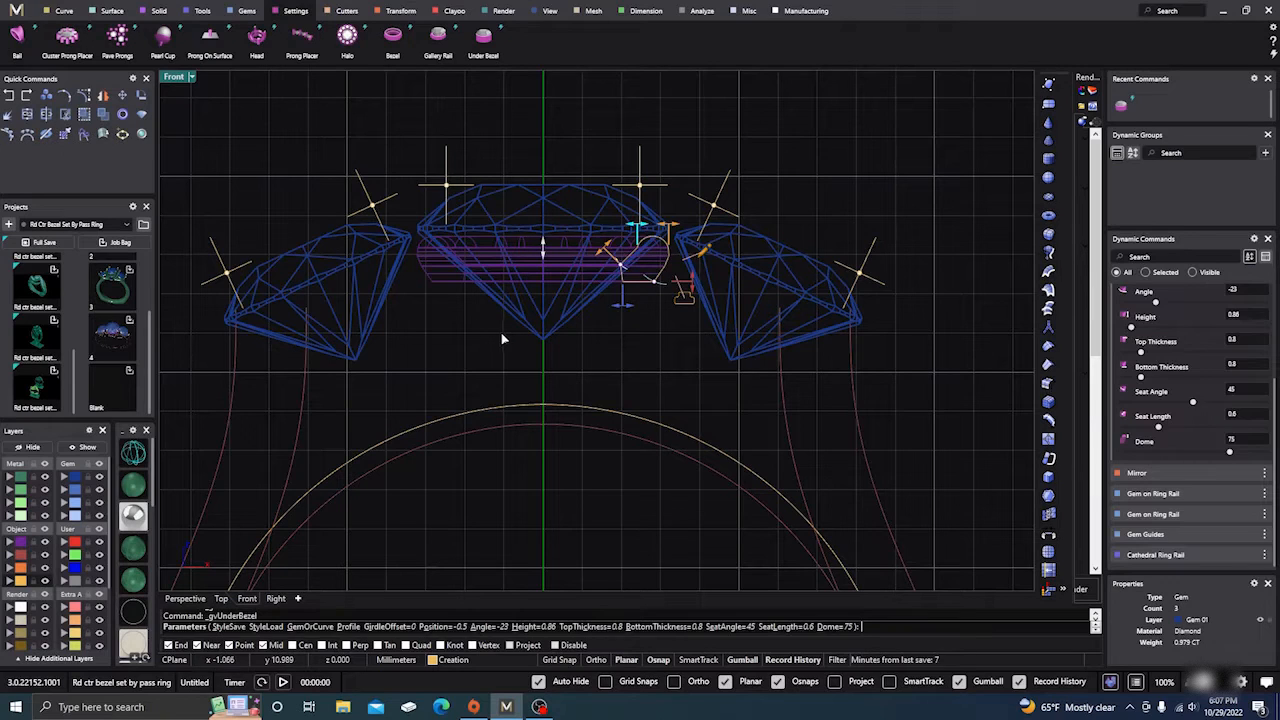
pyautogui.press('Return')
pyautogui.click(337, 271)
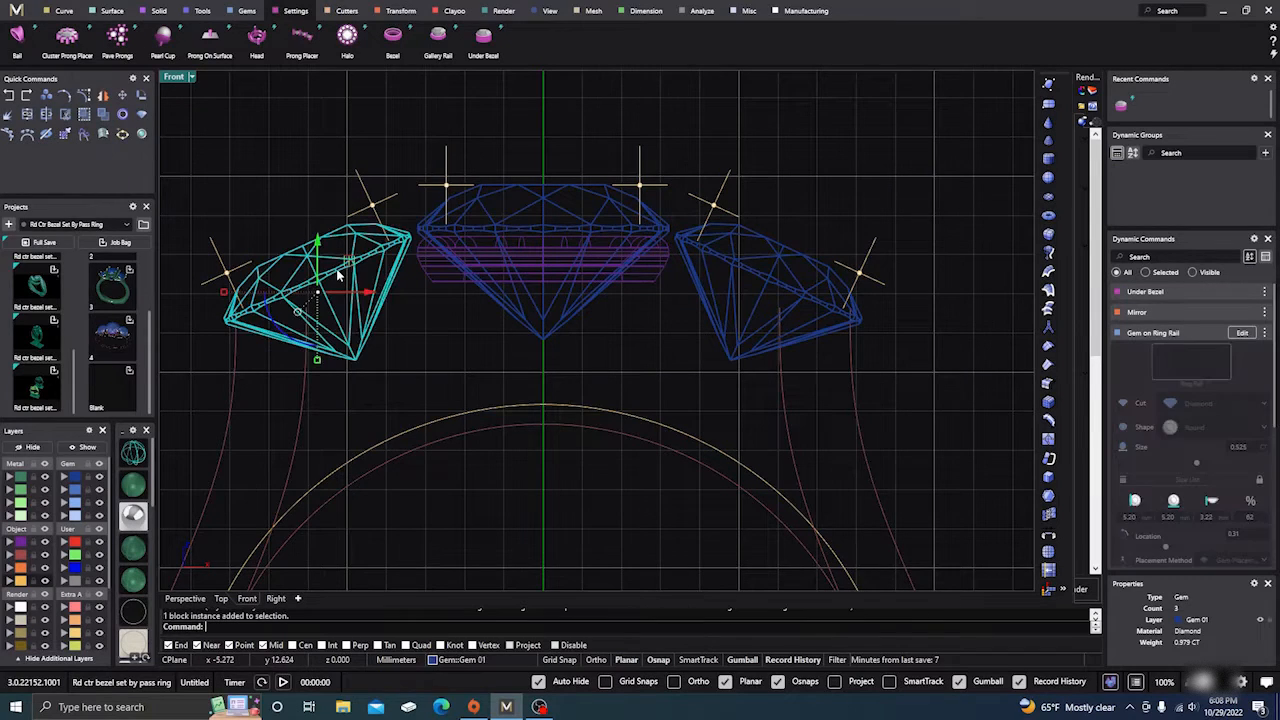
# Step: Edit the side stones' rail placement to a 4.1 mm Z offset and location 0.31
pyautogui.click(1242, 332)
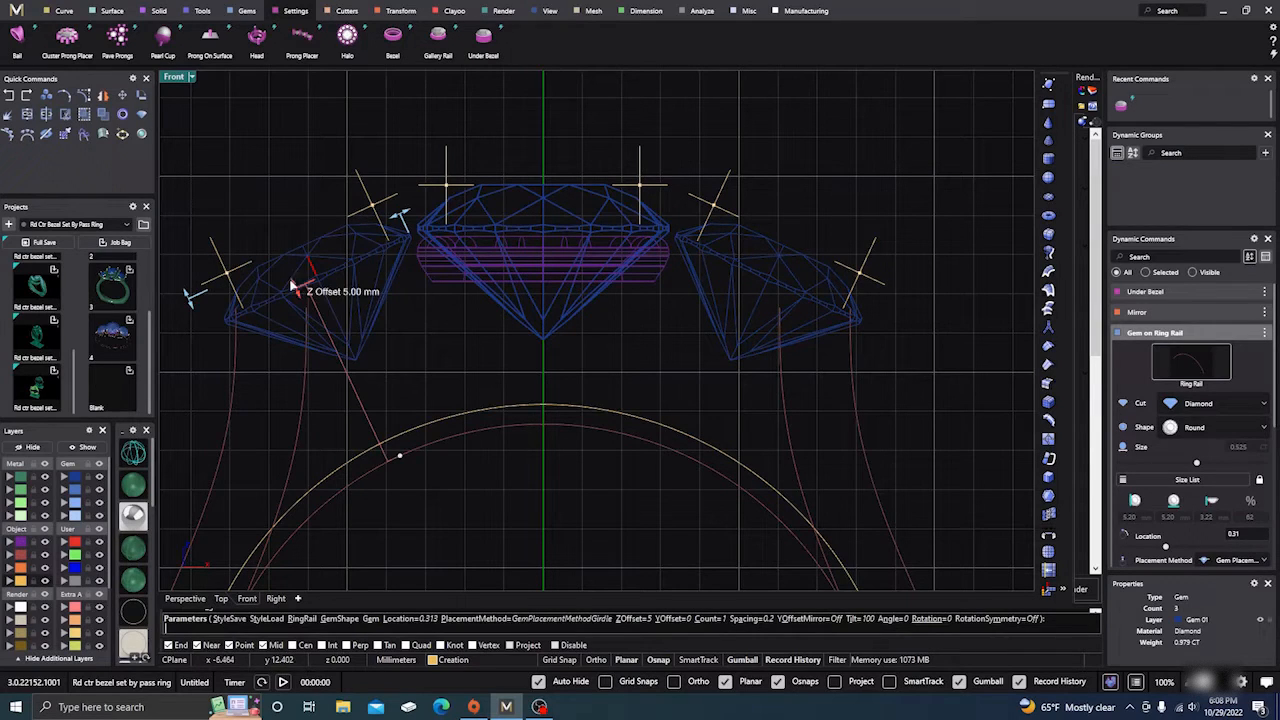
pyautogui.moveTo(290, 284); pyautogui.dragTo(311, 323)
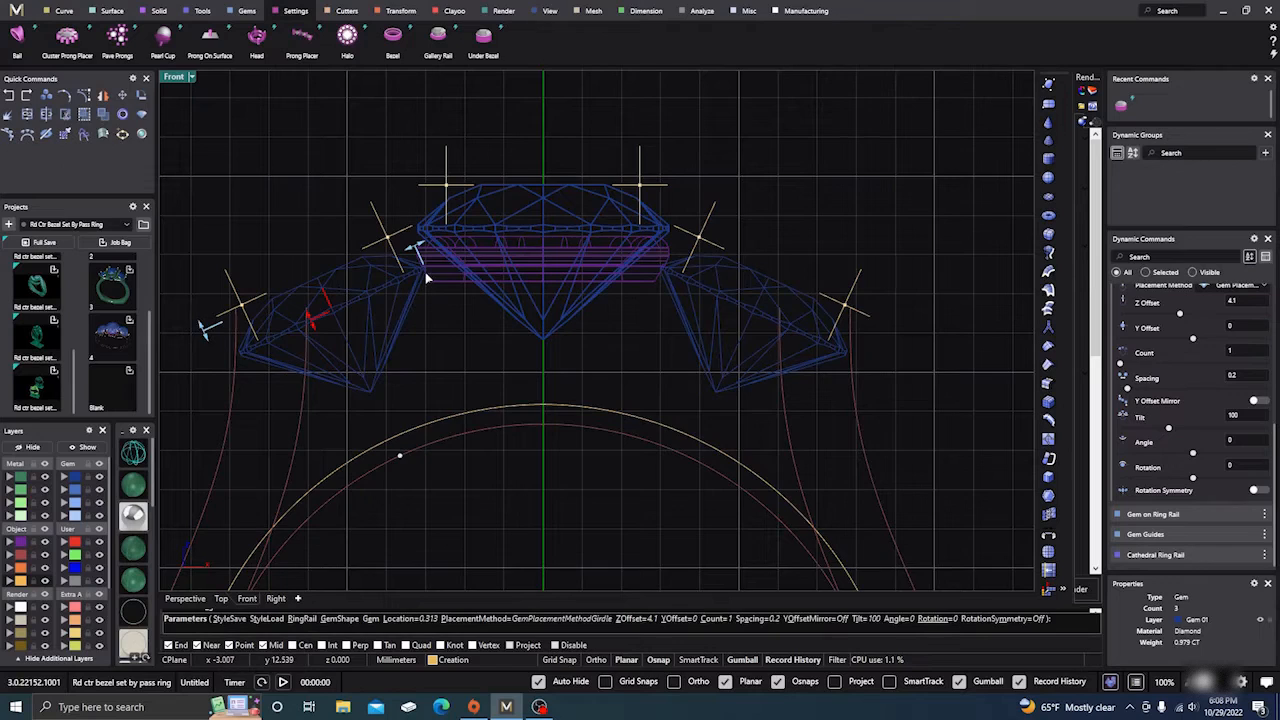
pyautogui.scroll(5, 425, 272)
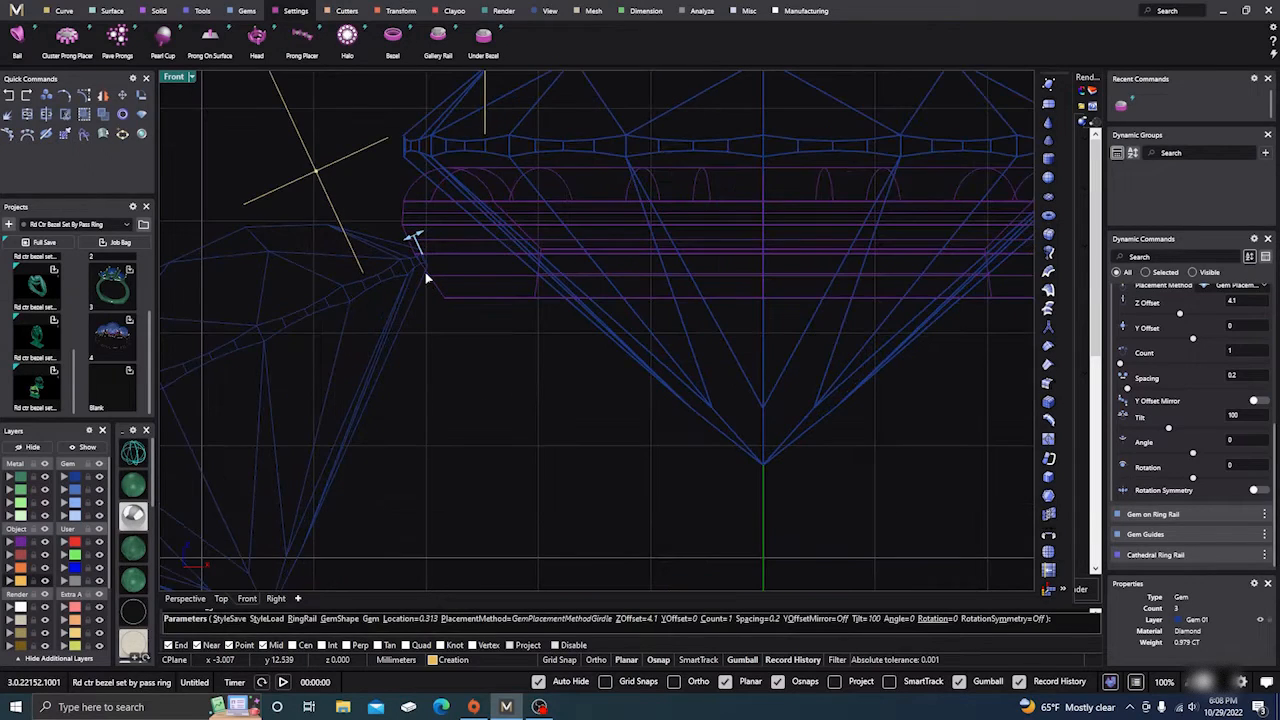
pyautogui.scroll(-4, 425, 272)
pyautogui.scroll(3, 458, 225)
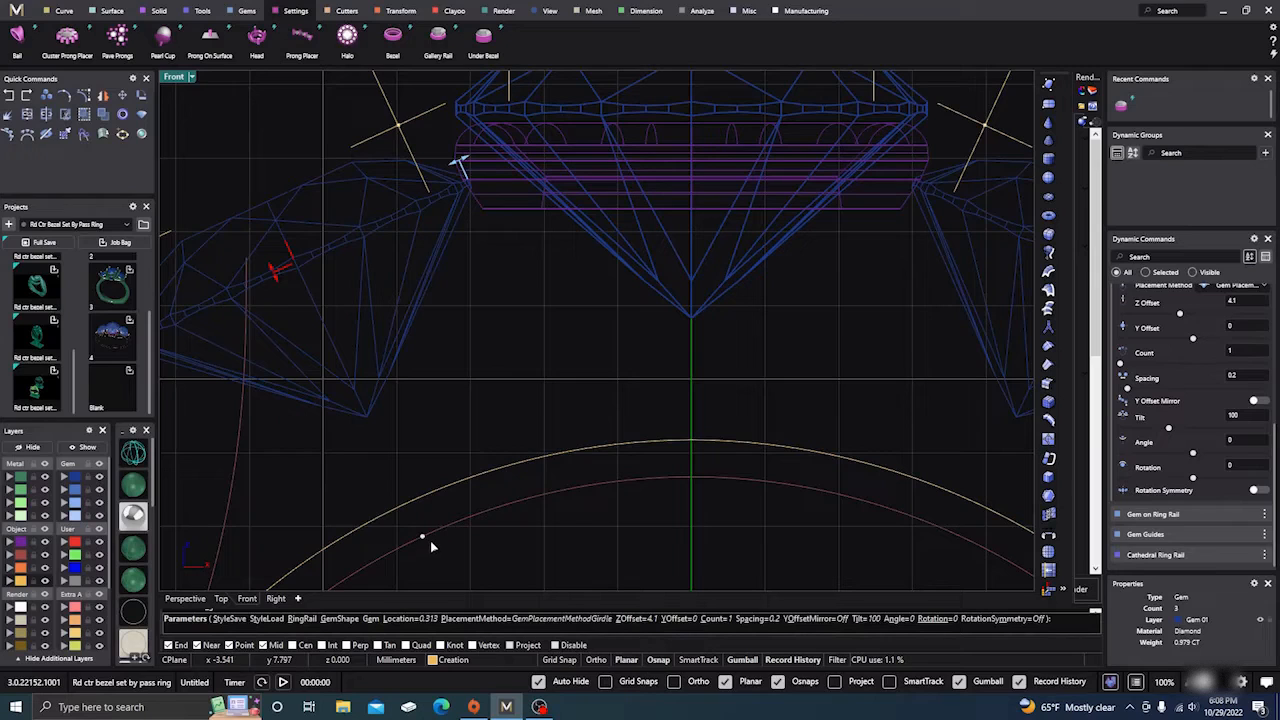
pyautogui.moveTo(424, 540)
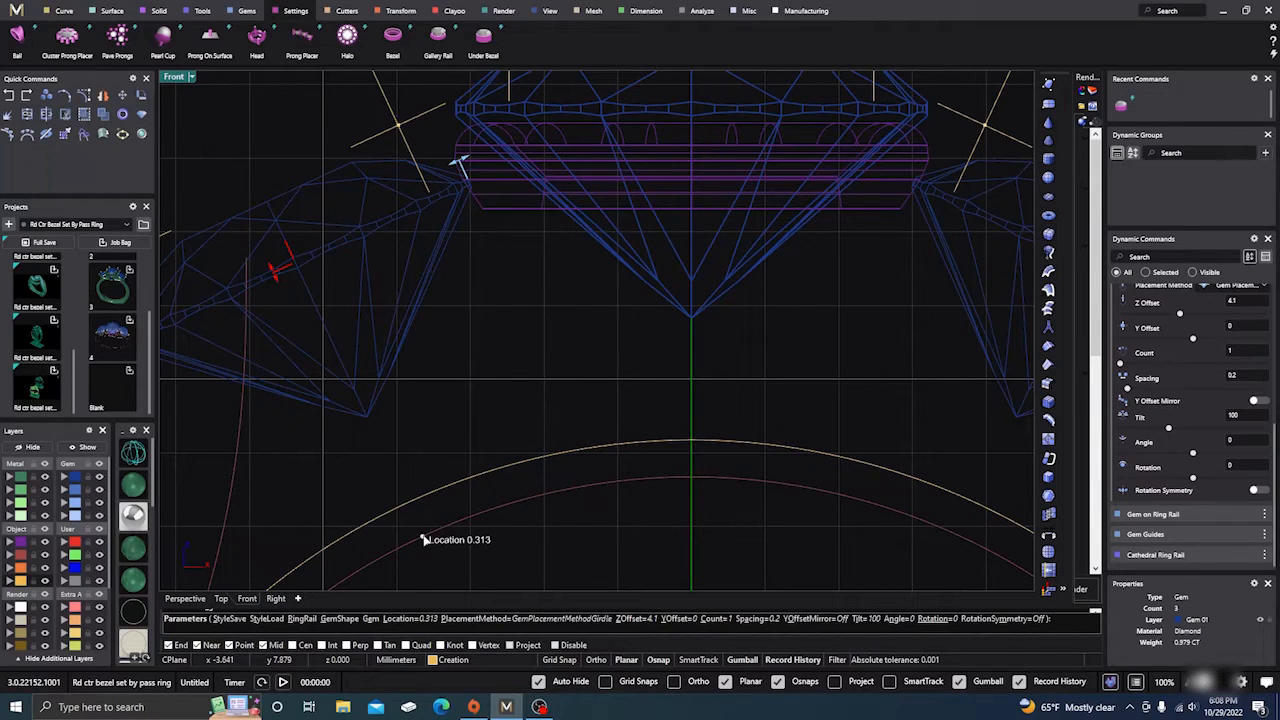
pyautogui.moveTo(424, 540); pyautogui.dragTo(420, 542)
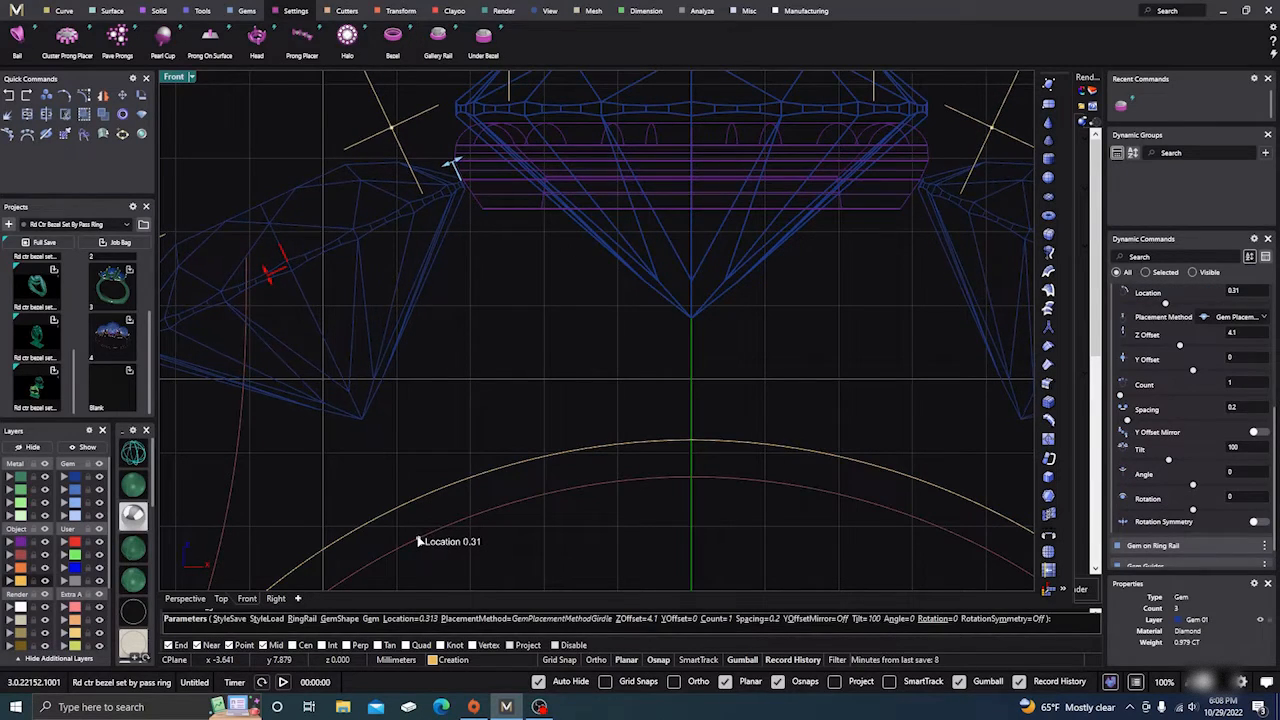
pyautogui.scroll(6, 466, 177)
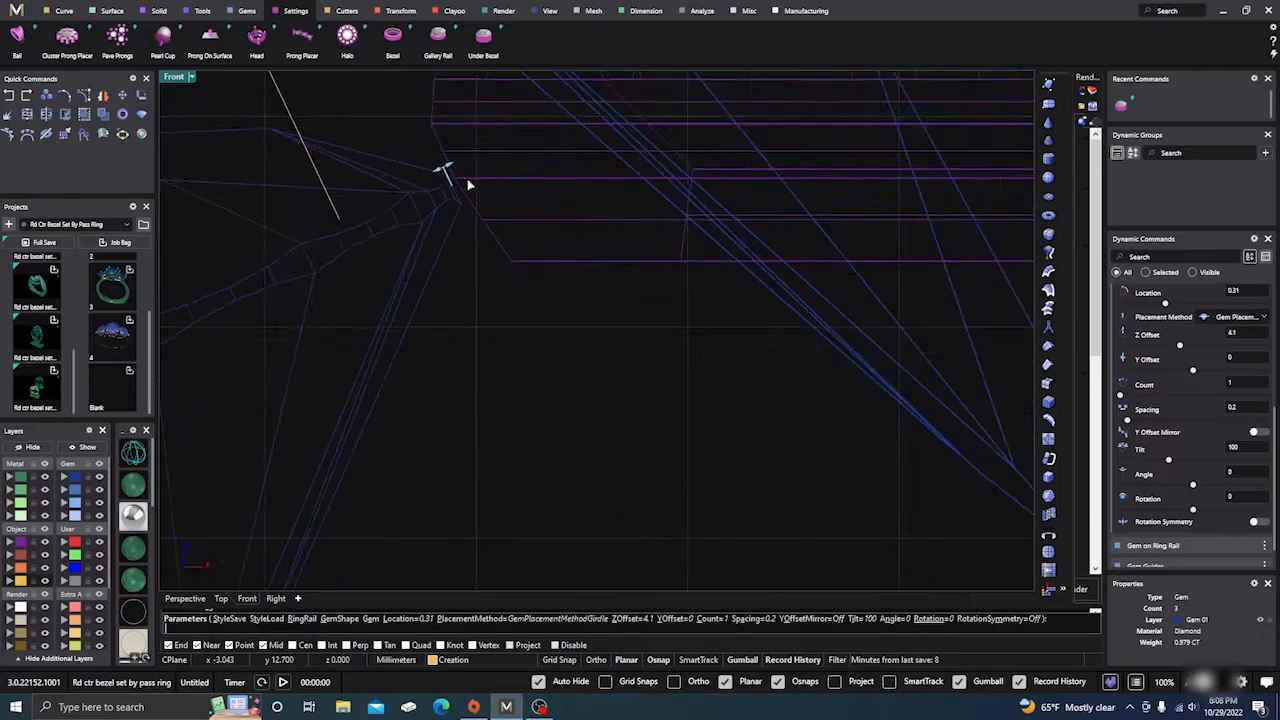
pyautogui.scroll(-8, 467, 178)
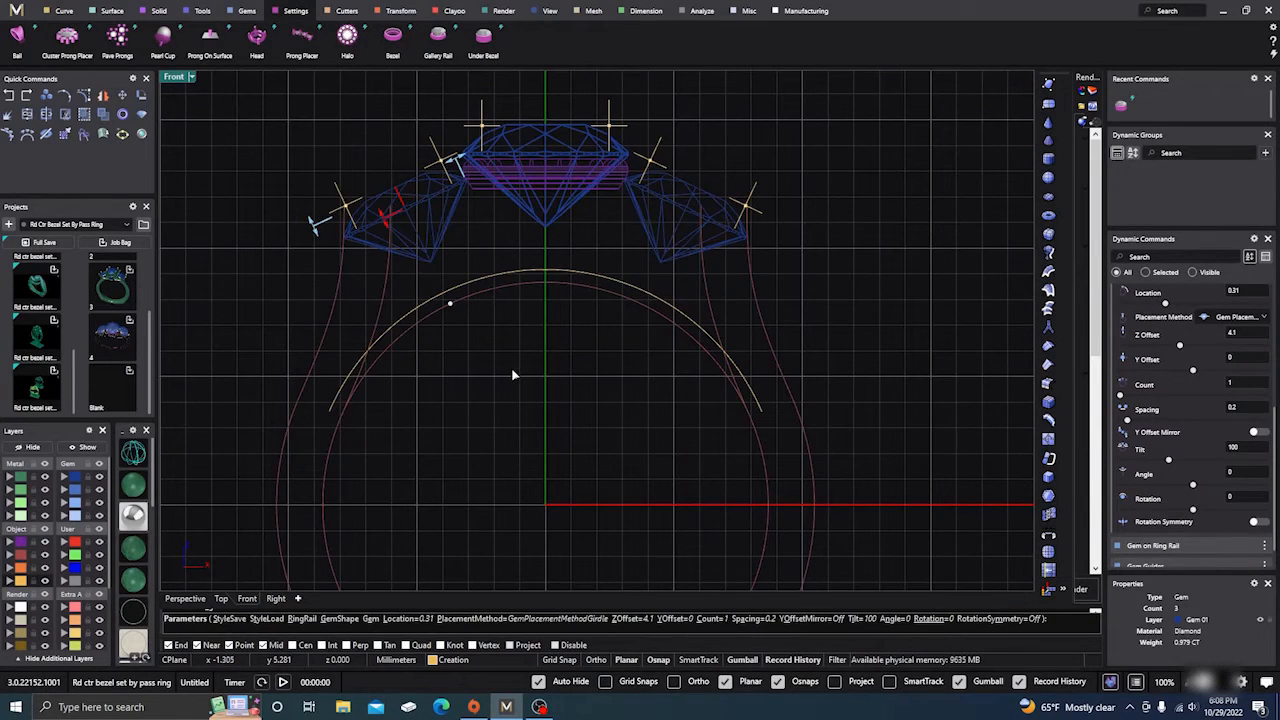
pyautogui.rightClick(512, 369)
pyautogui.scroll(-2, 525, 264)
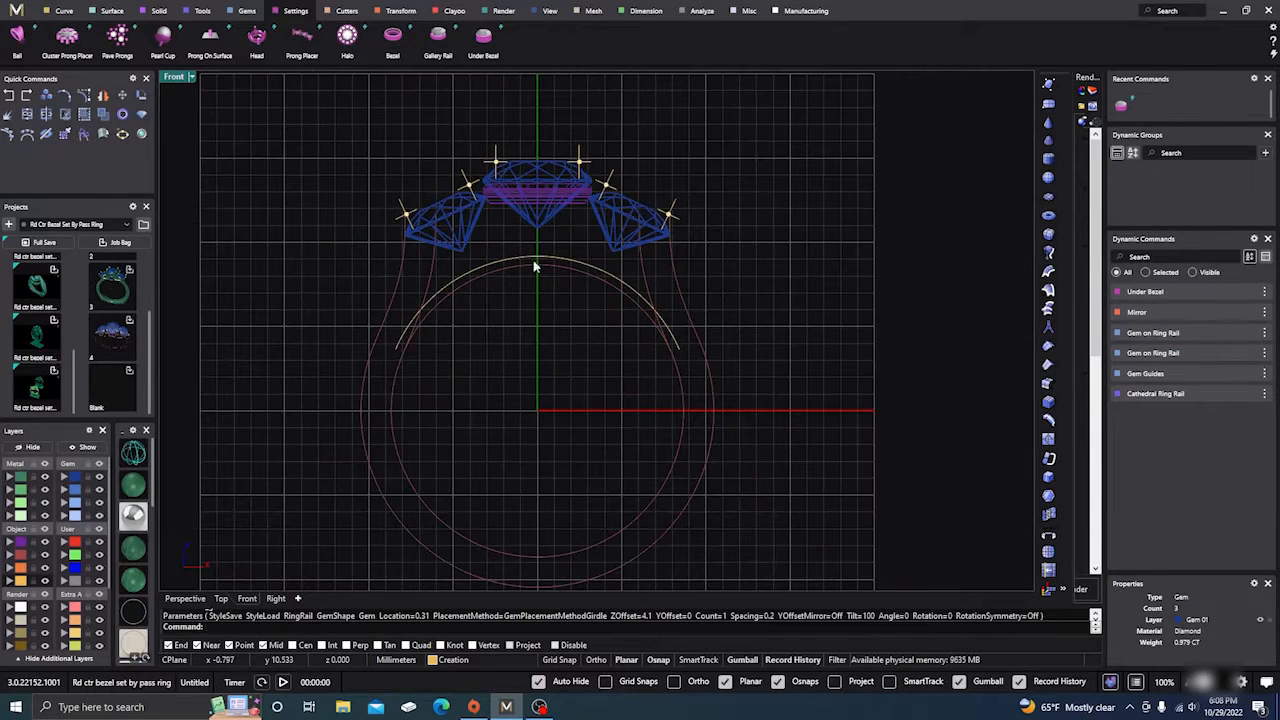
# Step: From a top-down Perspective view, window-select the 42 gem guide markers and move them to the Light layer
pyautogui.scroll(-1, 560, 320)
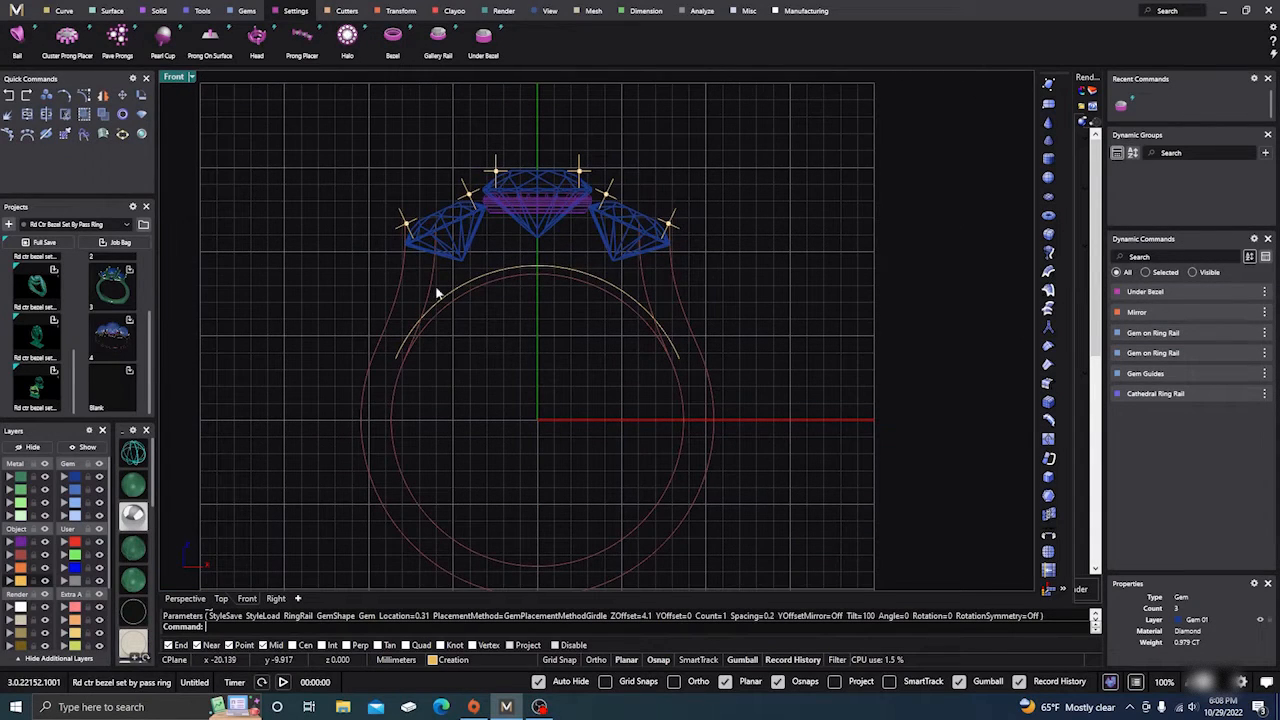
pyautogui.scroll(3, 459, 211)
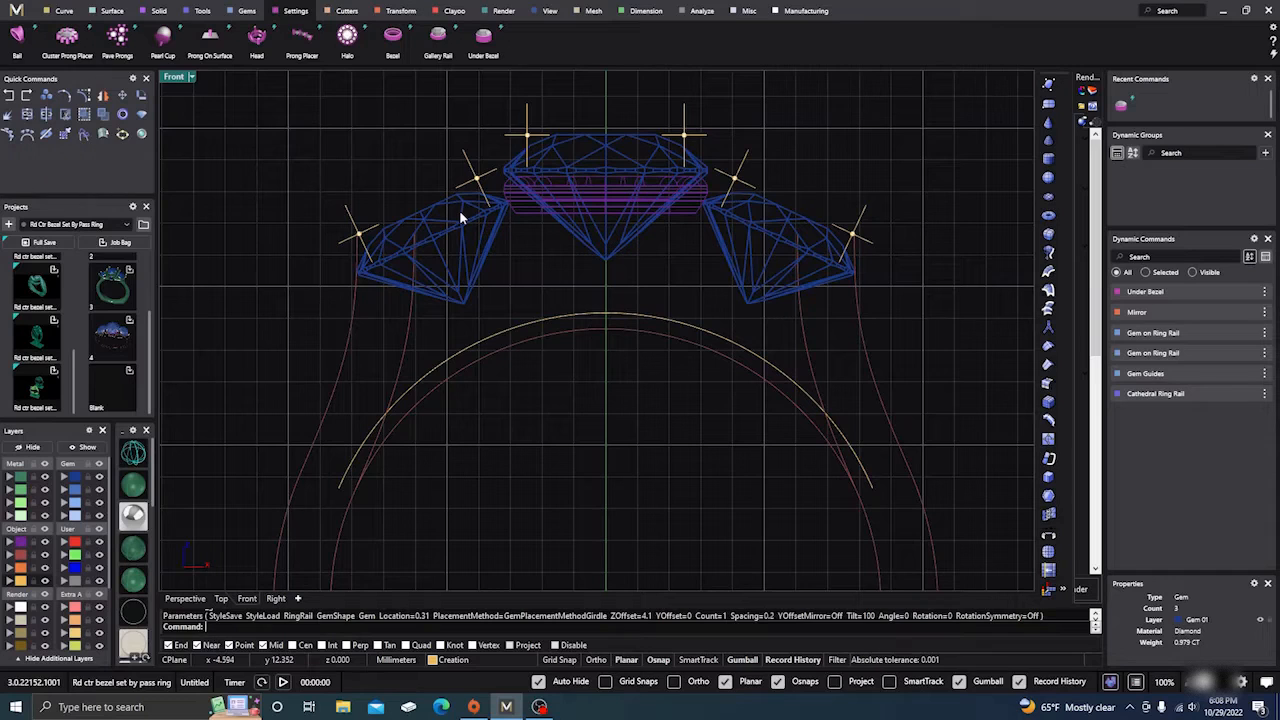
pyautogui.click(186, 598)
pyautogui.scroll(-4, 465, 364)
pyautogui.moveTo(494, 402); pyautogui.dragTo(490, 415, button='right')
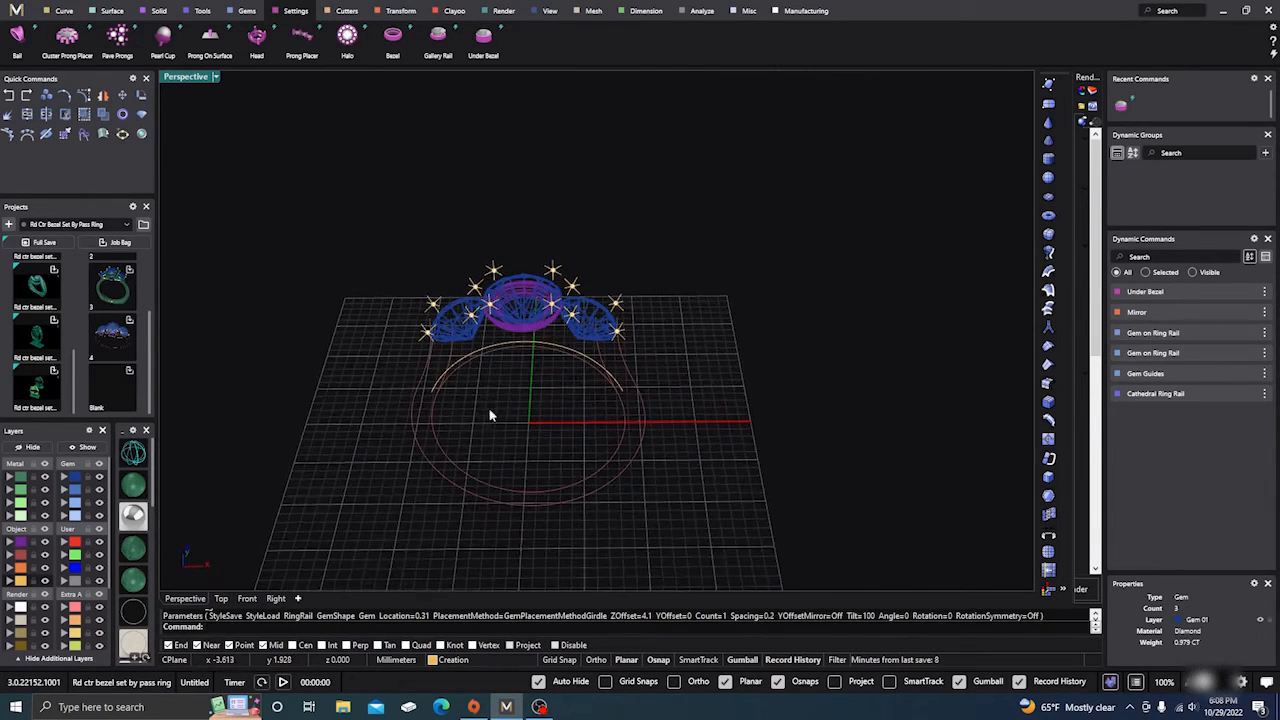
pyautogui.scroll(3, 495, 362)
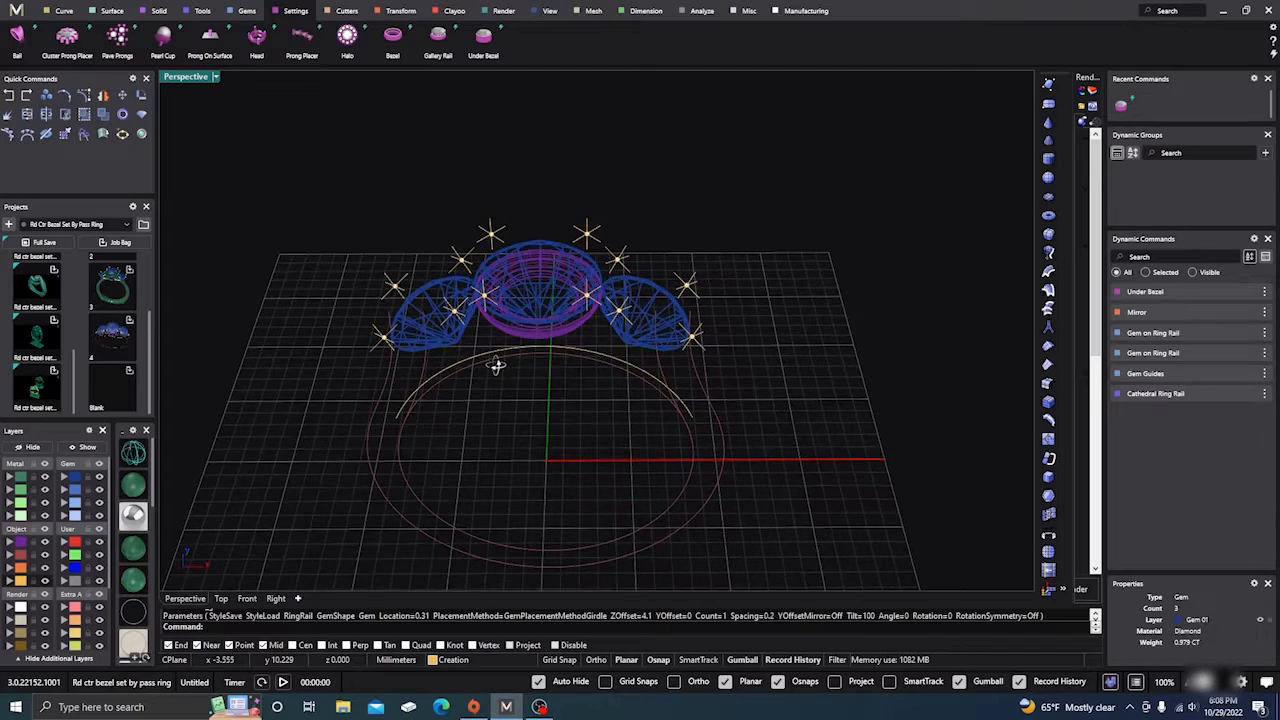
pyautogui.moveTo(498, 396); pyautogui.dragTo(471, 514, button='right')
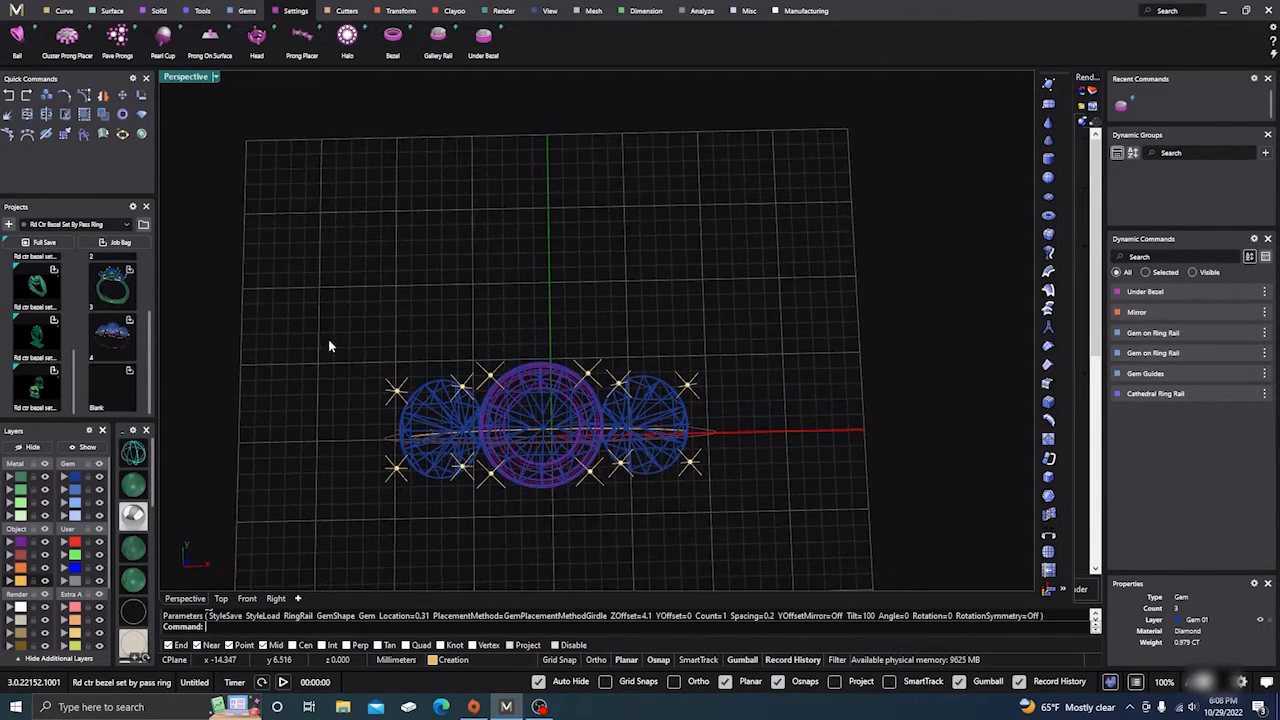
pyautogui.moveTo(328, 339); pyautogui.dragTo(736, 412)
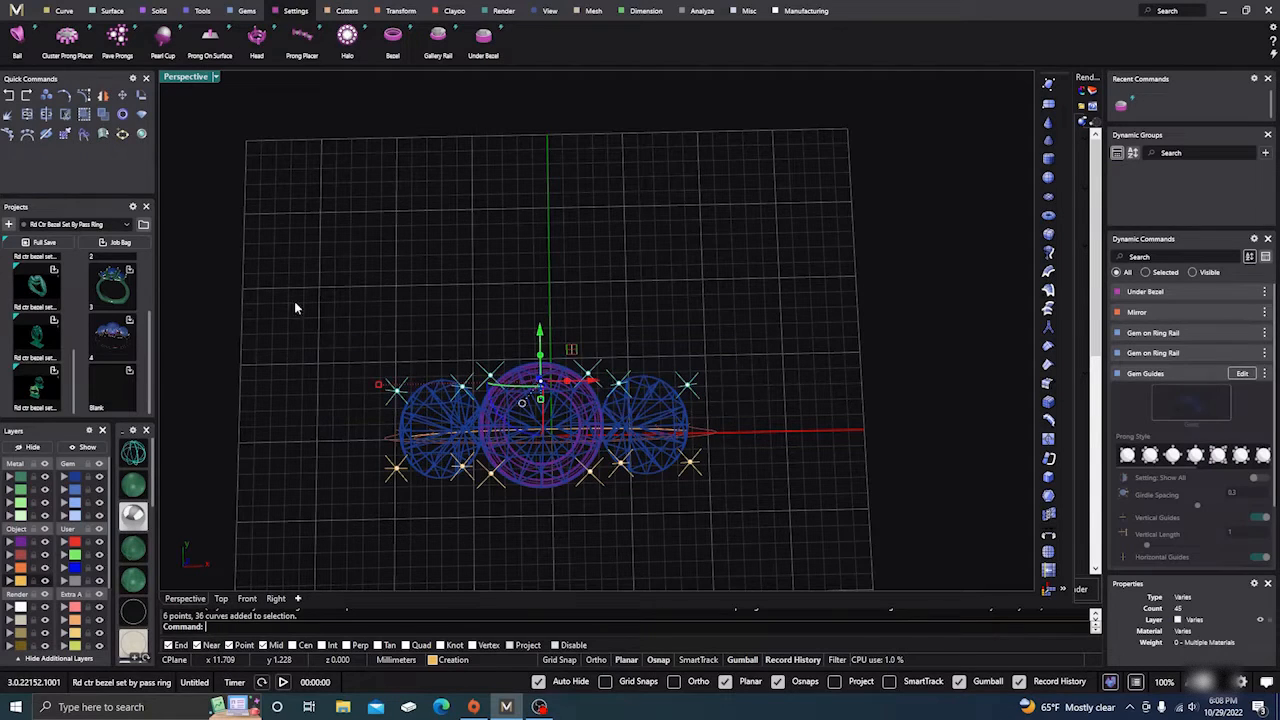
pyautogui.click(12, 612)
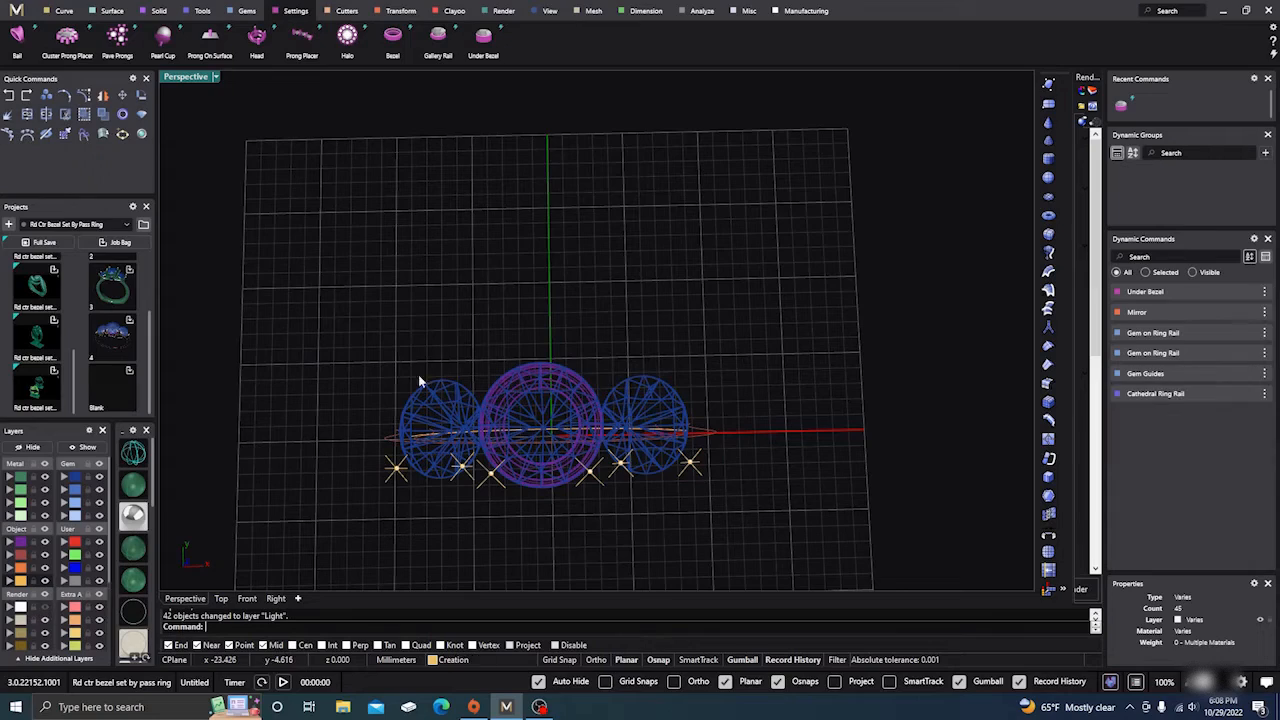
# Step: Orbit around the ring to inspect the bezel-set gems from low and high angles
pyautogui.moveTo(591, 523); pyautogui.dragTo(769, 382, button='right')
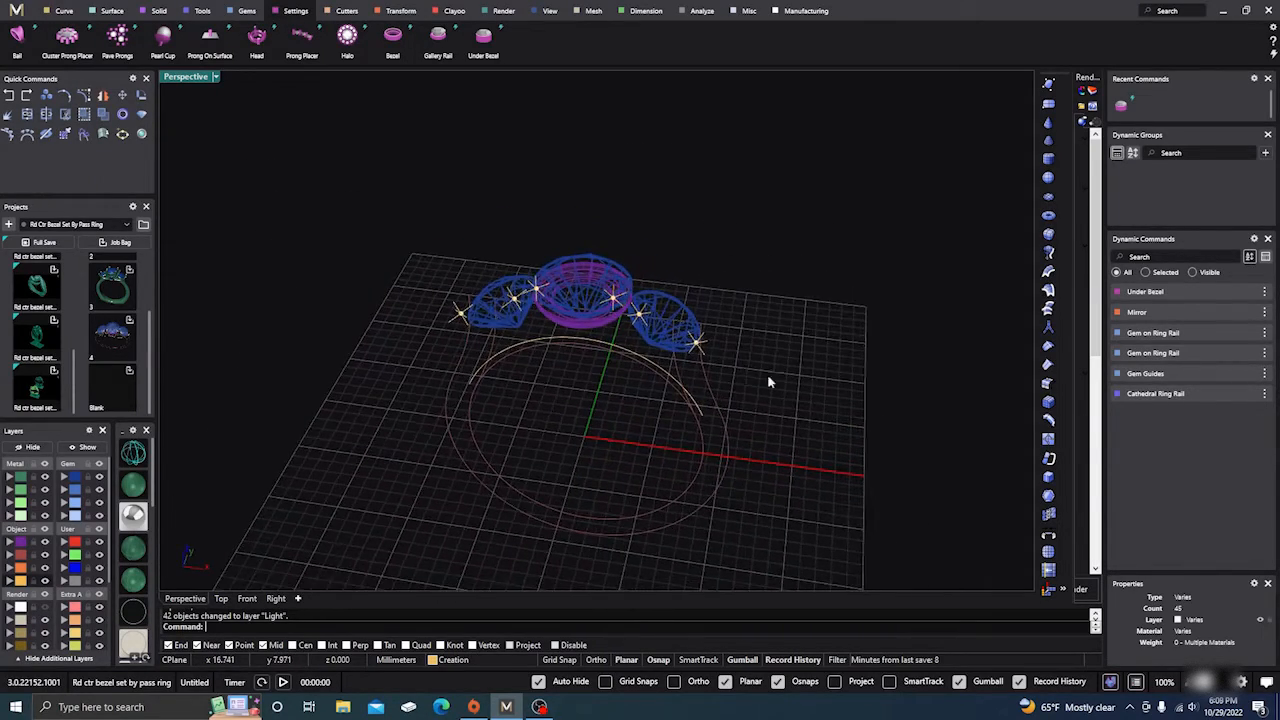
pyautogui.scroll(5, 603, 308)
pyautogui.moveTo(635, 406); pyautogui.dragTo(624, 398, button='right')
pyautogui.scroll(-3, 553, 322)
pyautogui.moveTo(539, 362); pyautogui.dragTo(549, 391, button='right')
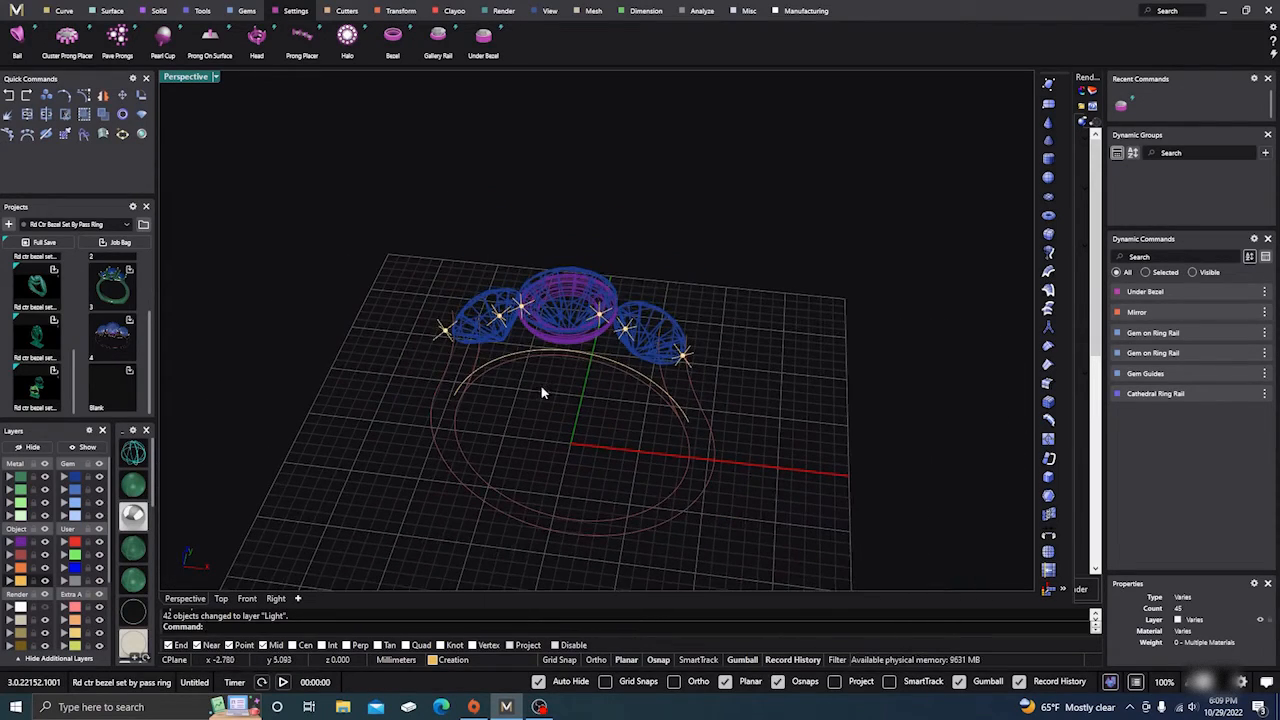
pyautogui.scroll(-2, 538, 284)
pyautogui.moveTo(530, 340); pyautogui.dragTo(550, 402, button='right')
pyautogui.scroll(2, 532, 320)
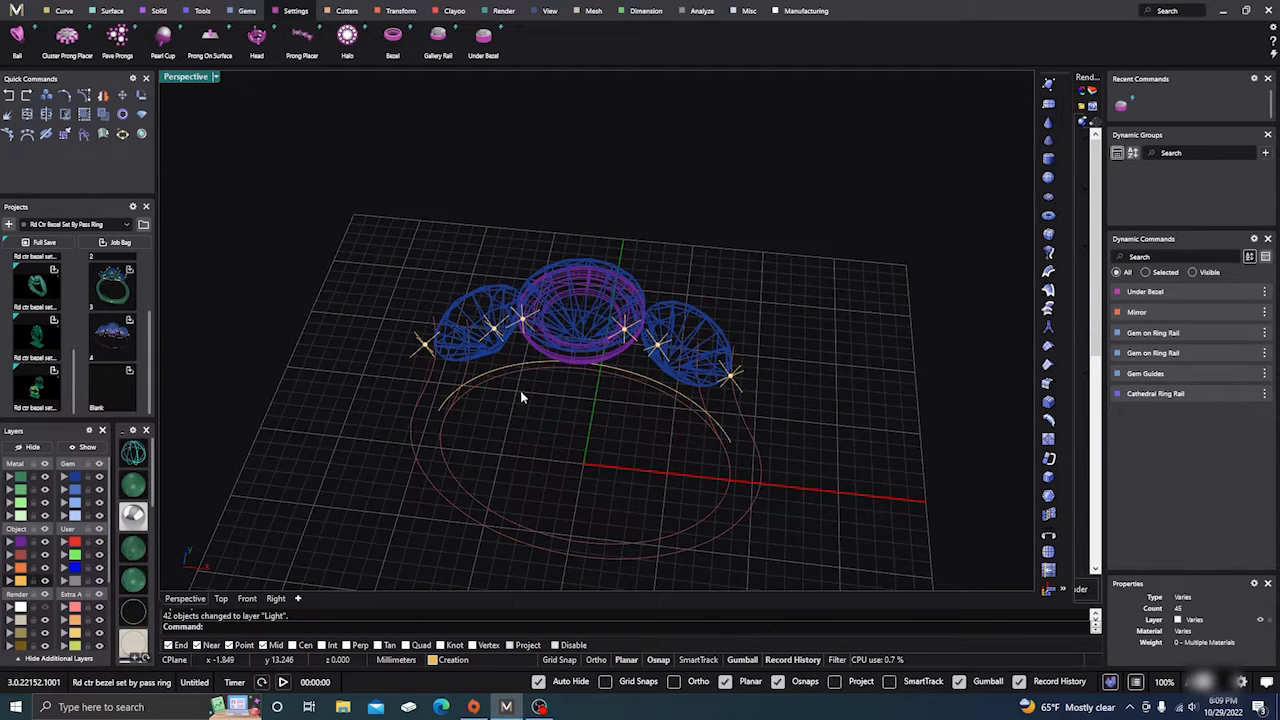
# Step: Edit the centre stone's Gem on Ring Rail settings and try Oval and Pear shapes
pyautogui.click(571, 316)
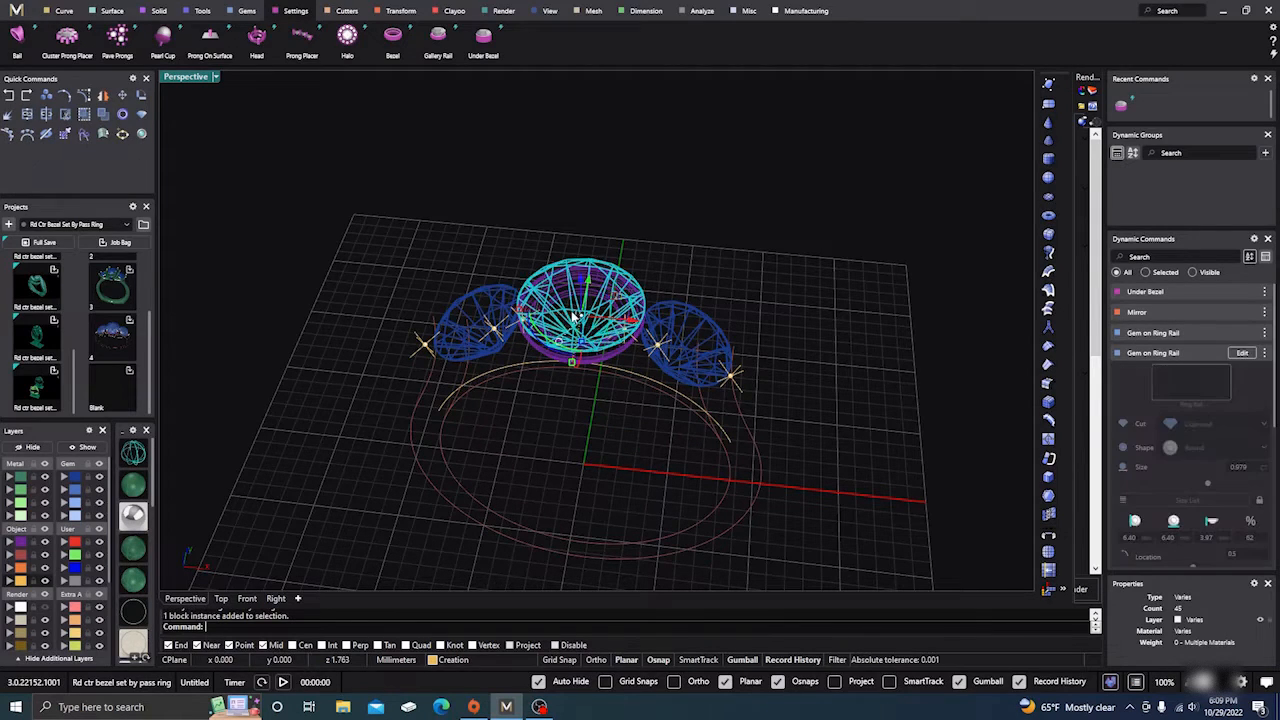
pyautogui.click(1242, 353)
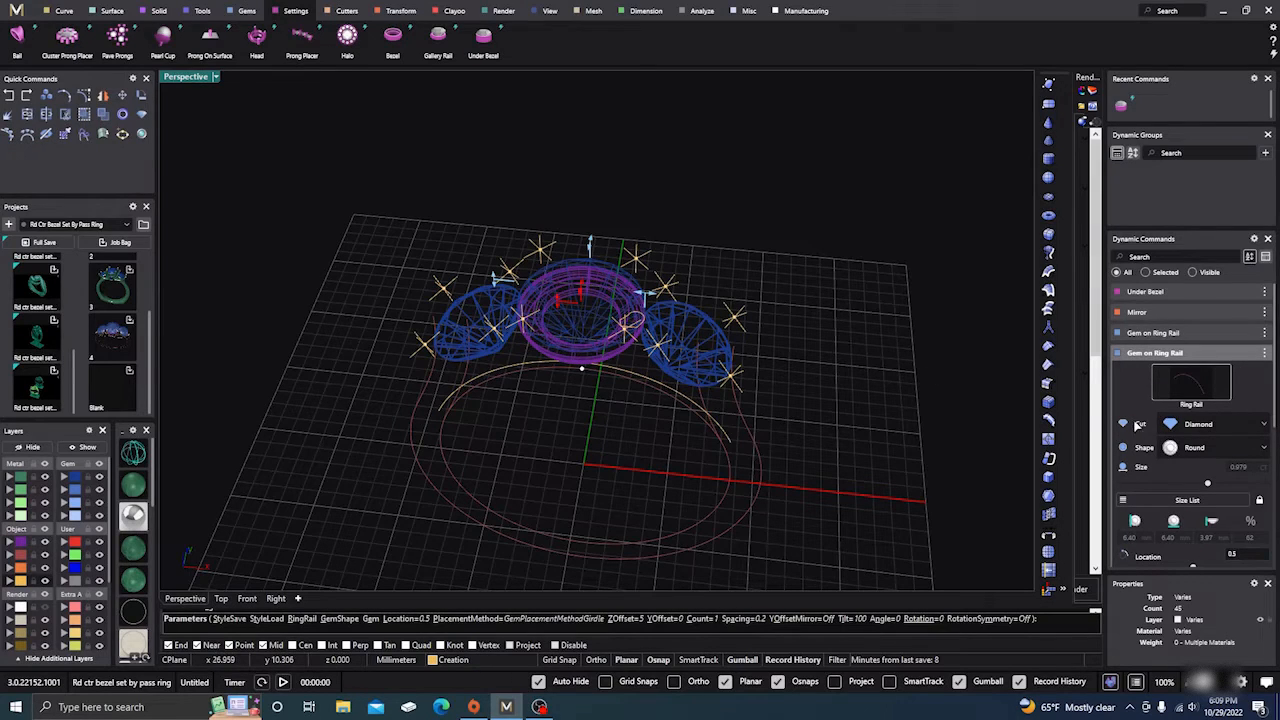
pyautogui.click(1198, 453)
pyautogui.click(1182, 527)
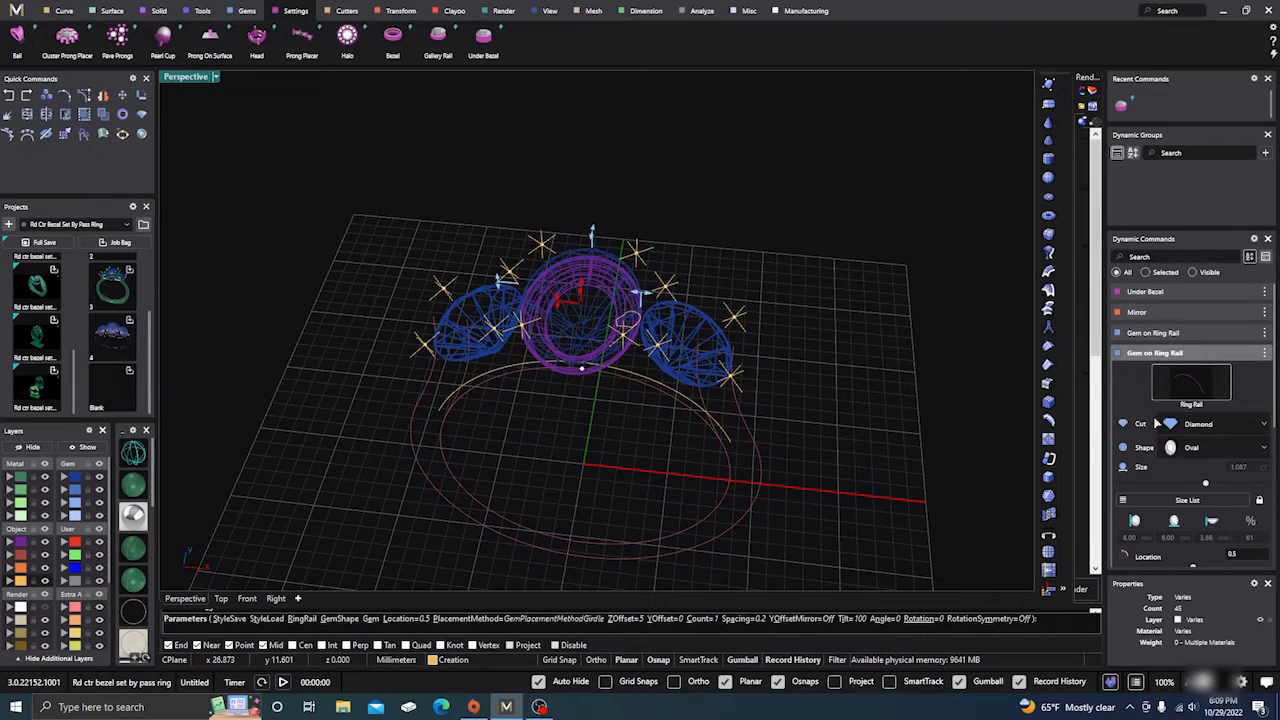
pyautogui.click(1207, 452)
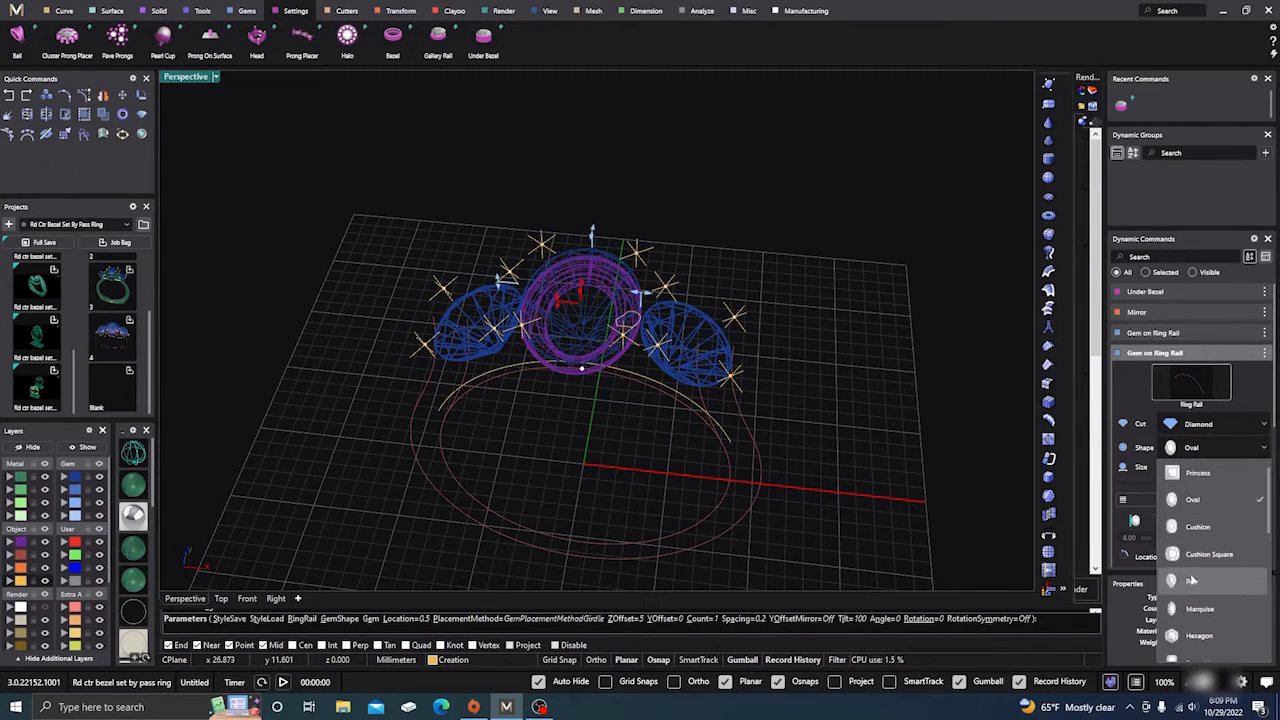
pyautogui.click(1190, 580)
pyautogui.moveTo(816, 453); pyautogui.dragTo(800, 426, button='right')
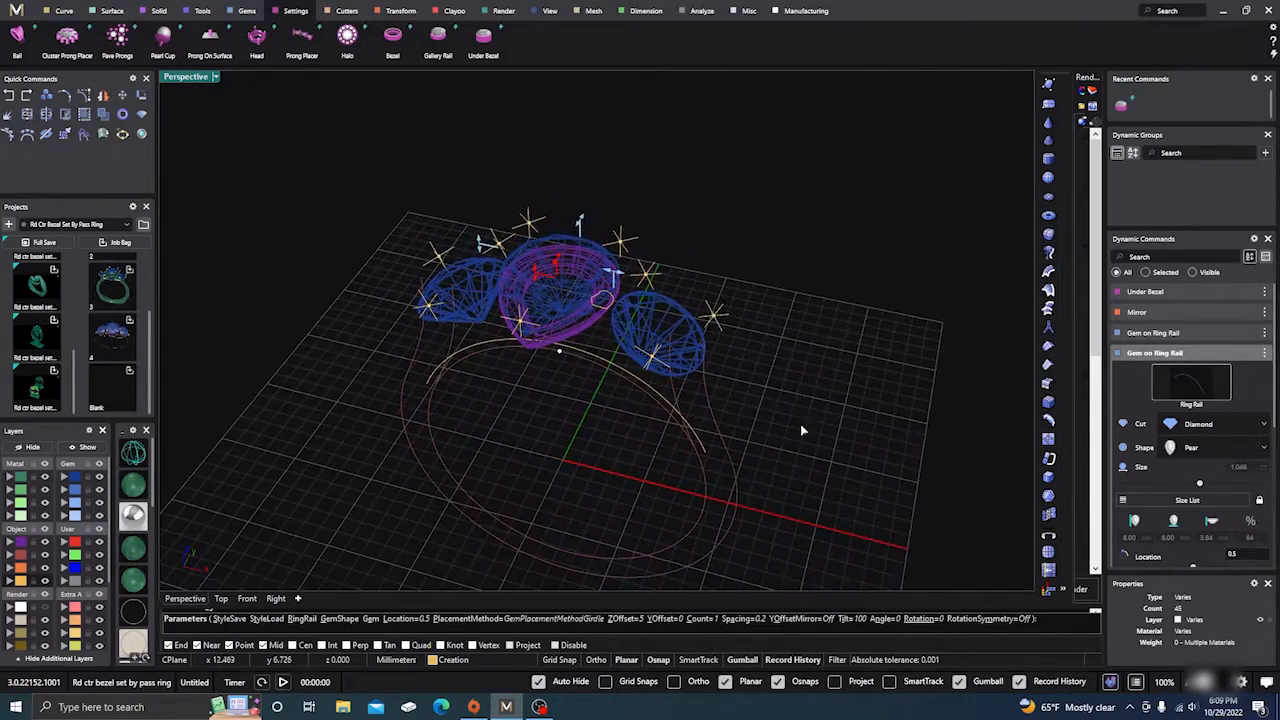
# Step: Try Cushion Square, then set the centre stone back to Round and finish placing it
pyautogui.click(1218, 451)
pyautogui.click(1166, 482)
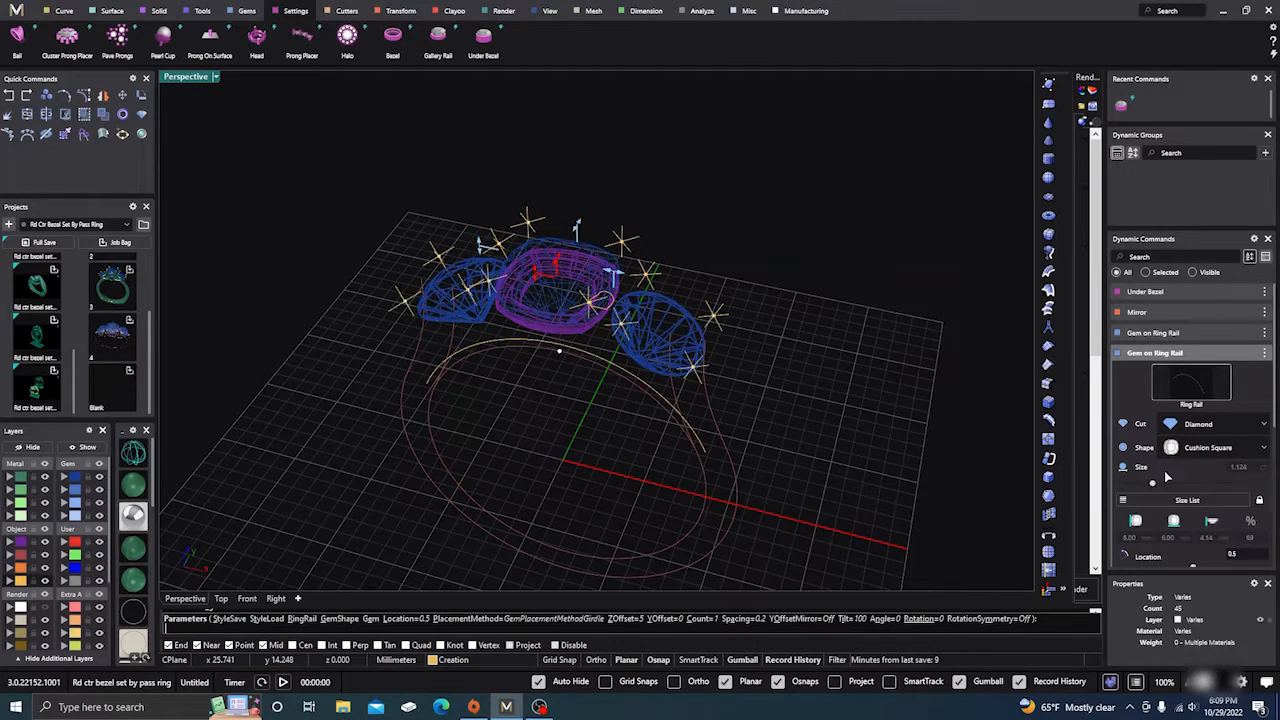
pyautogui.moveTo(862, 418)
pyautogui.mouseDown(button='right')
pyautogui.moveTo(857, 400)
pyautogui.moveTo(871, 443)
pyautogui.moveTo(845, 405)
pyautogui.mouseUp(button='right')
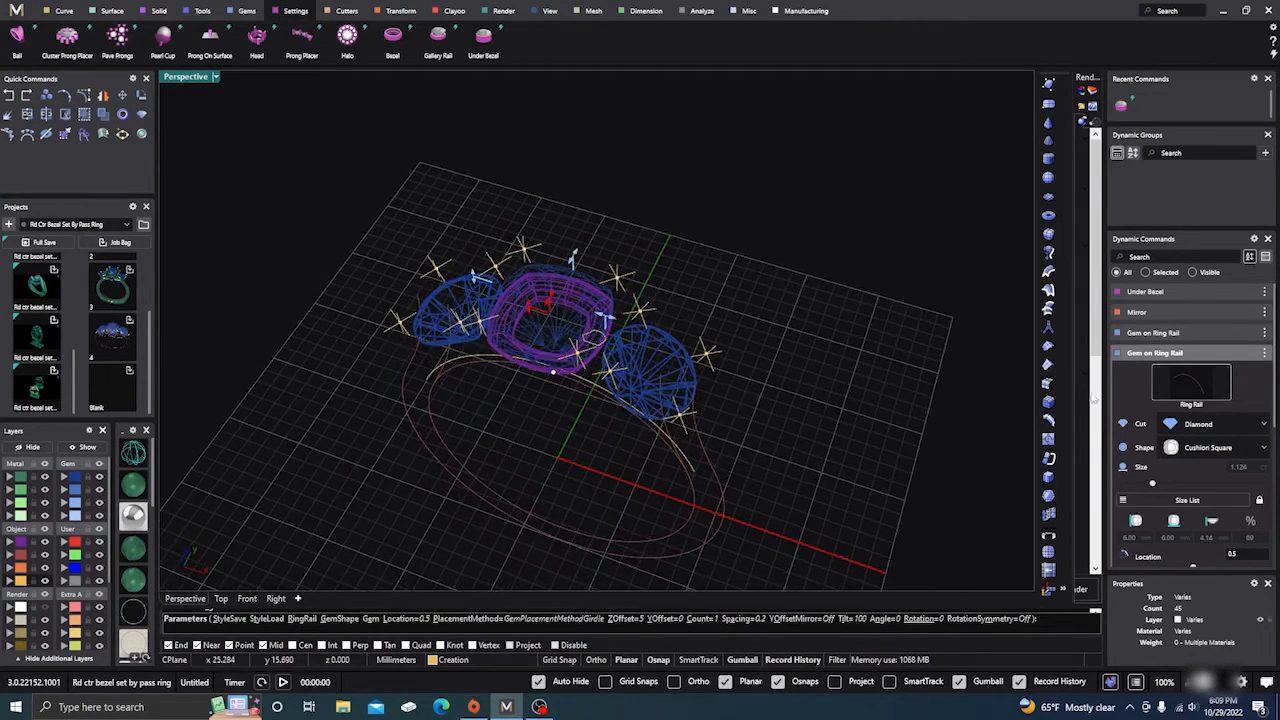
pyautogui.click(1193, 450)
pyautogui.scroll(2, 1191, 497)
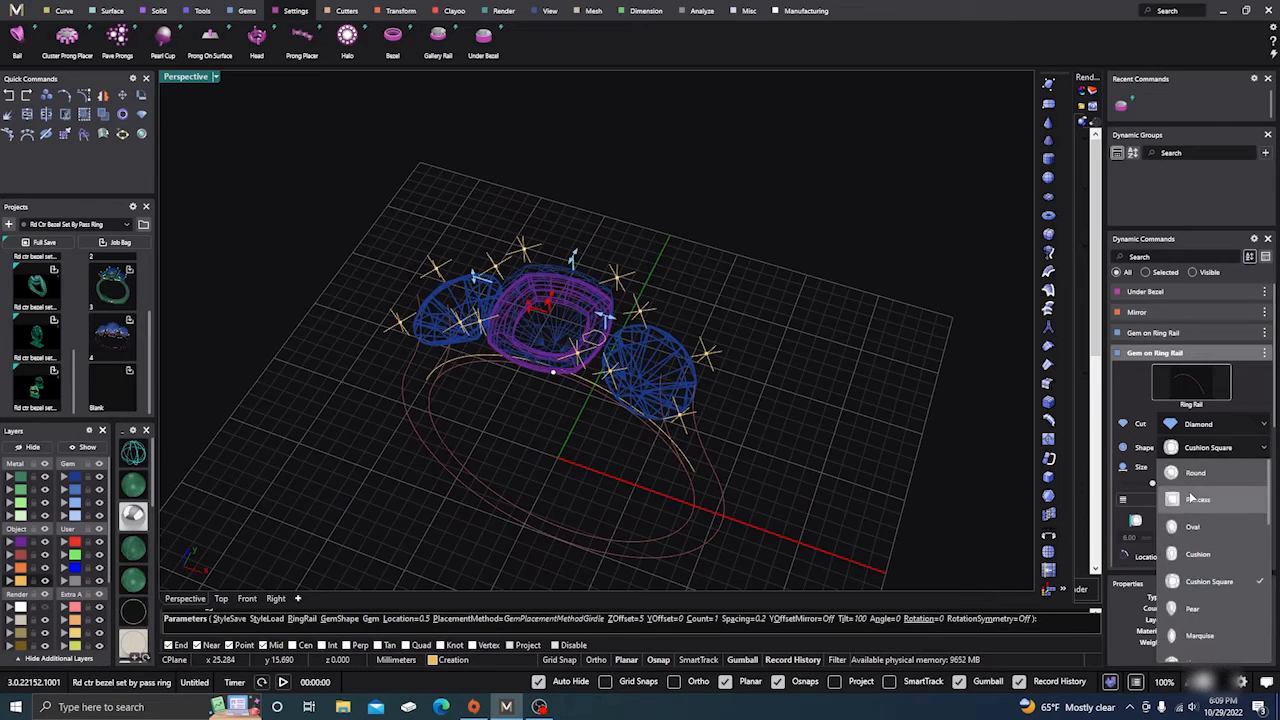
pyautogui.click(1195, 472)
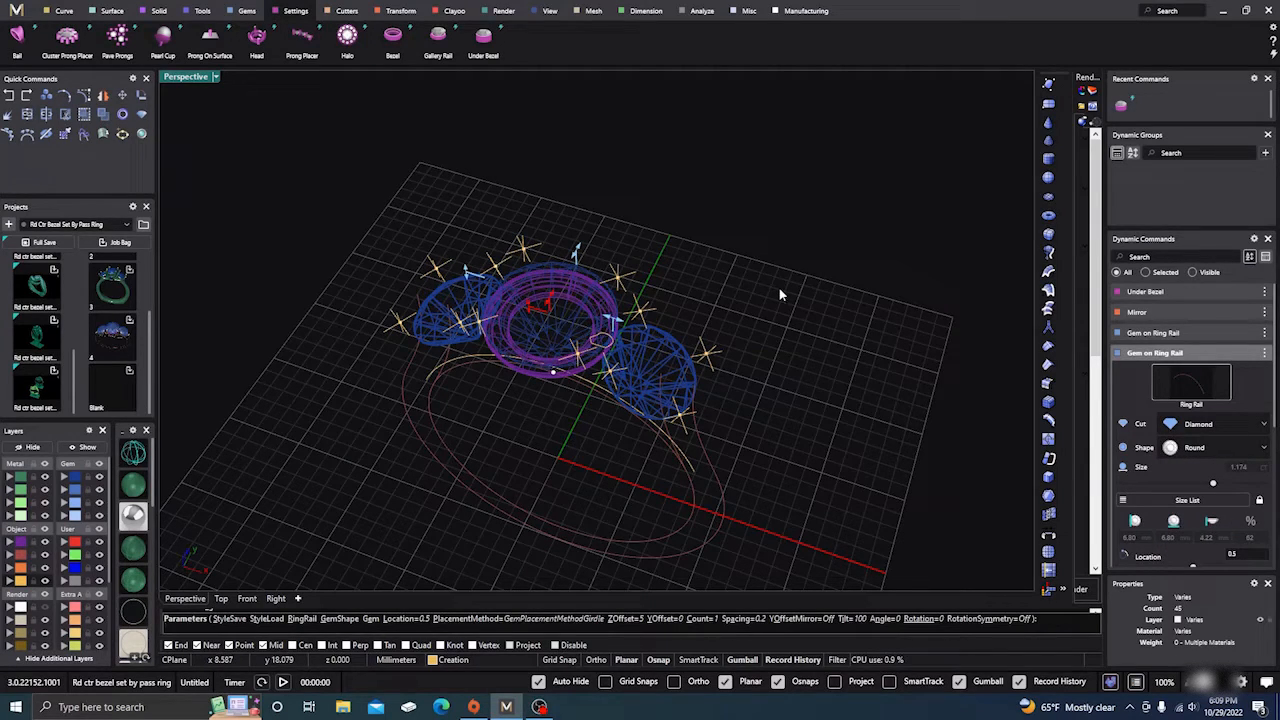
pyautogui.press('Return')
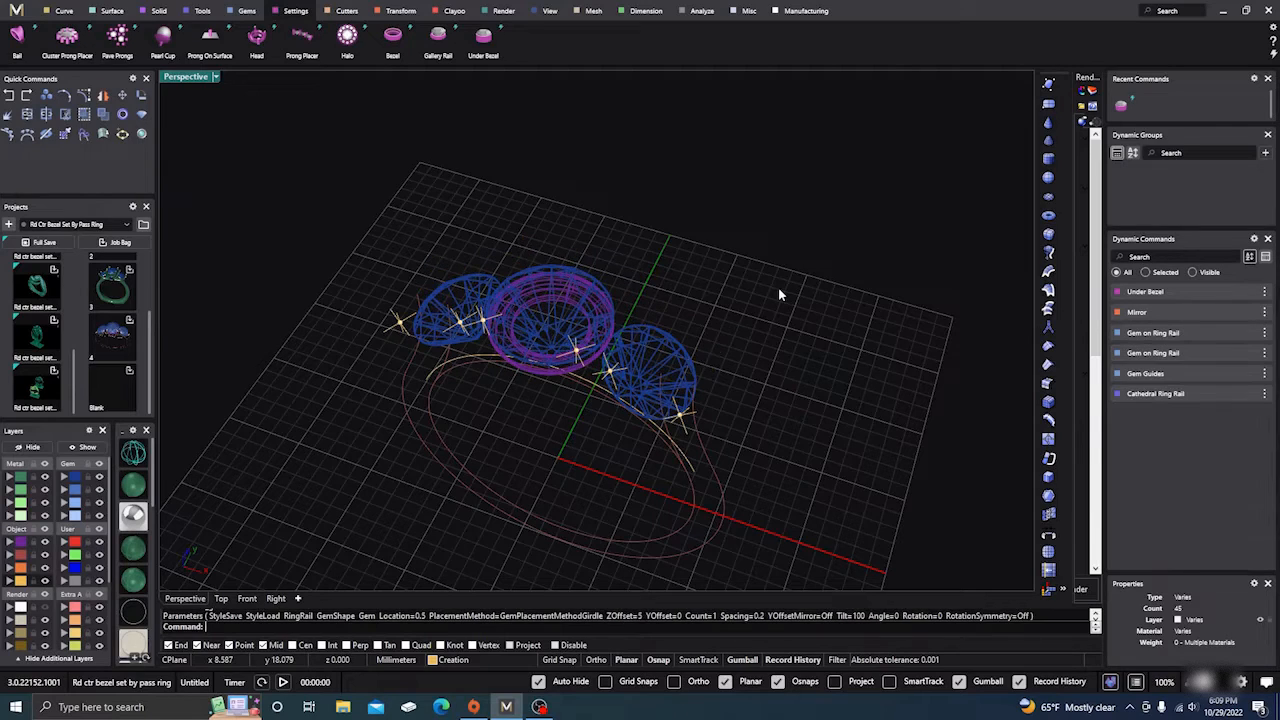
# Step: Blend Curves from the rail near the left gem to the centre bezel curve
pyautogui.moveTo(779, 290); pyautogui.dragTo(749, 337, button='right')
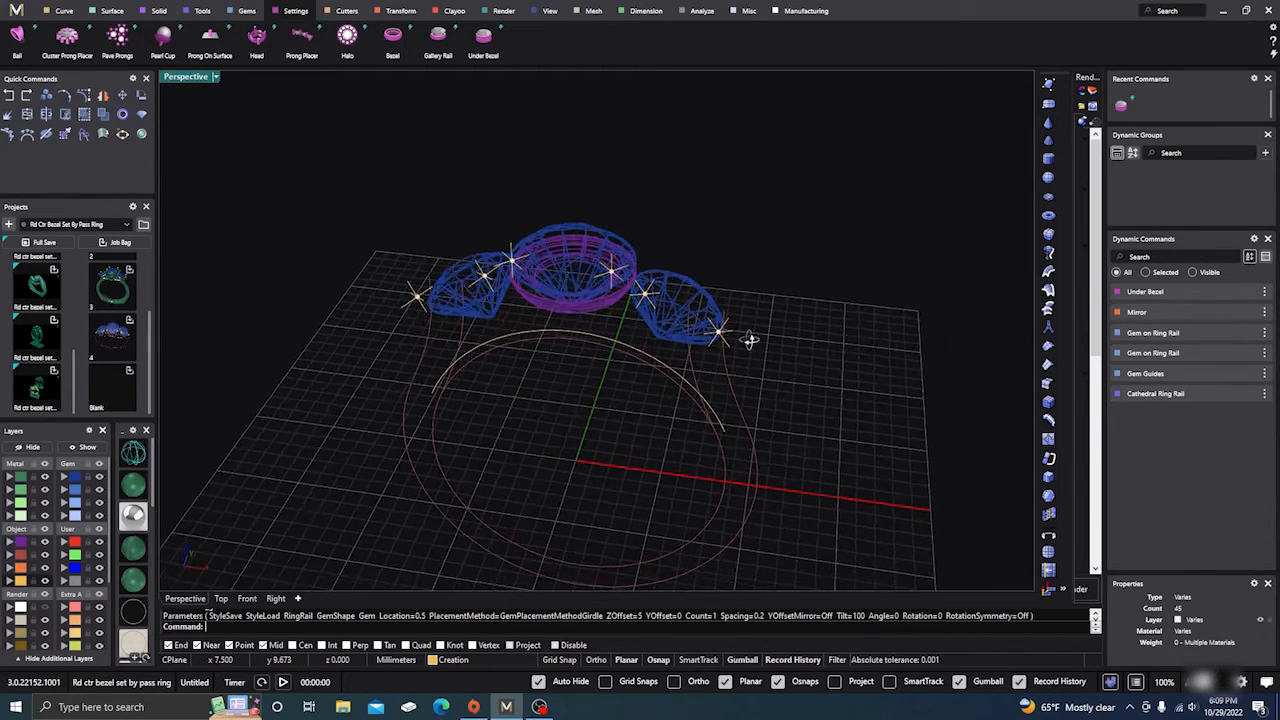
pyautogui.scroll(2, 559, 308)
pyautogui.moveTo(559, 308); pyautogui.dragTo(575, 312, button='right')
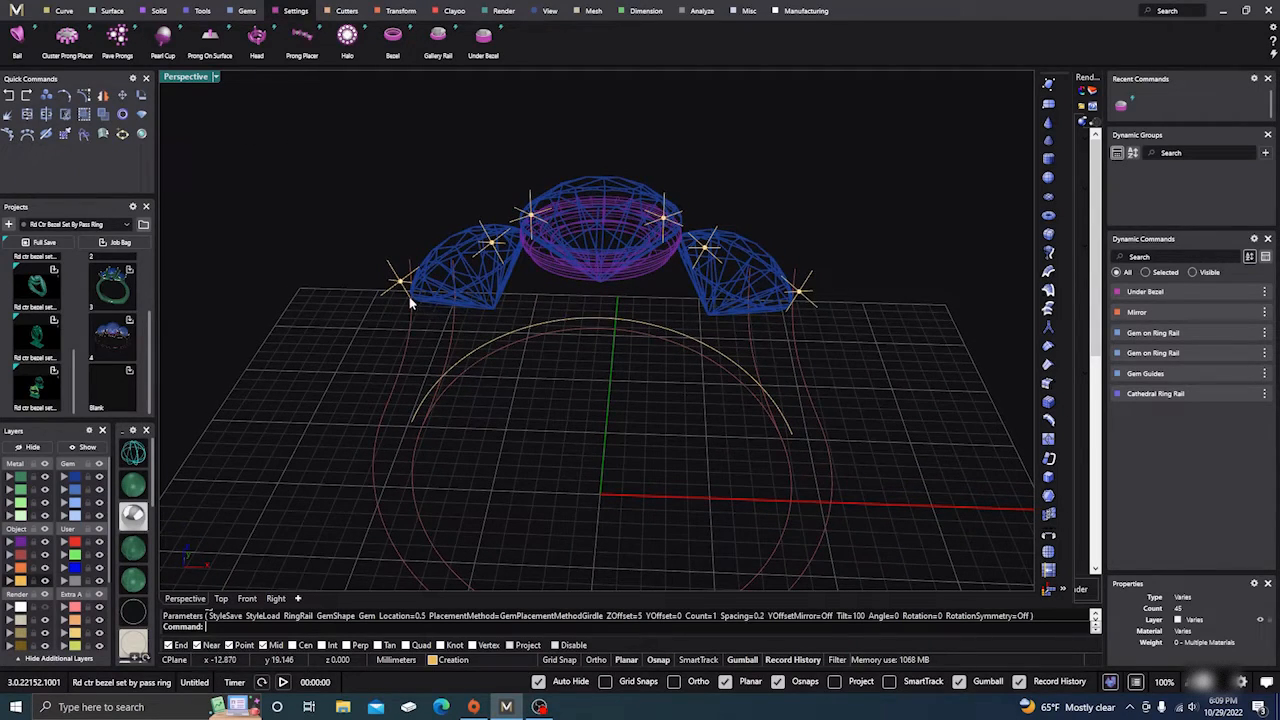
pyautogui.click(62, 12)
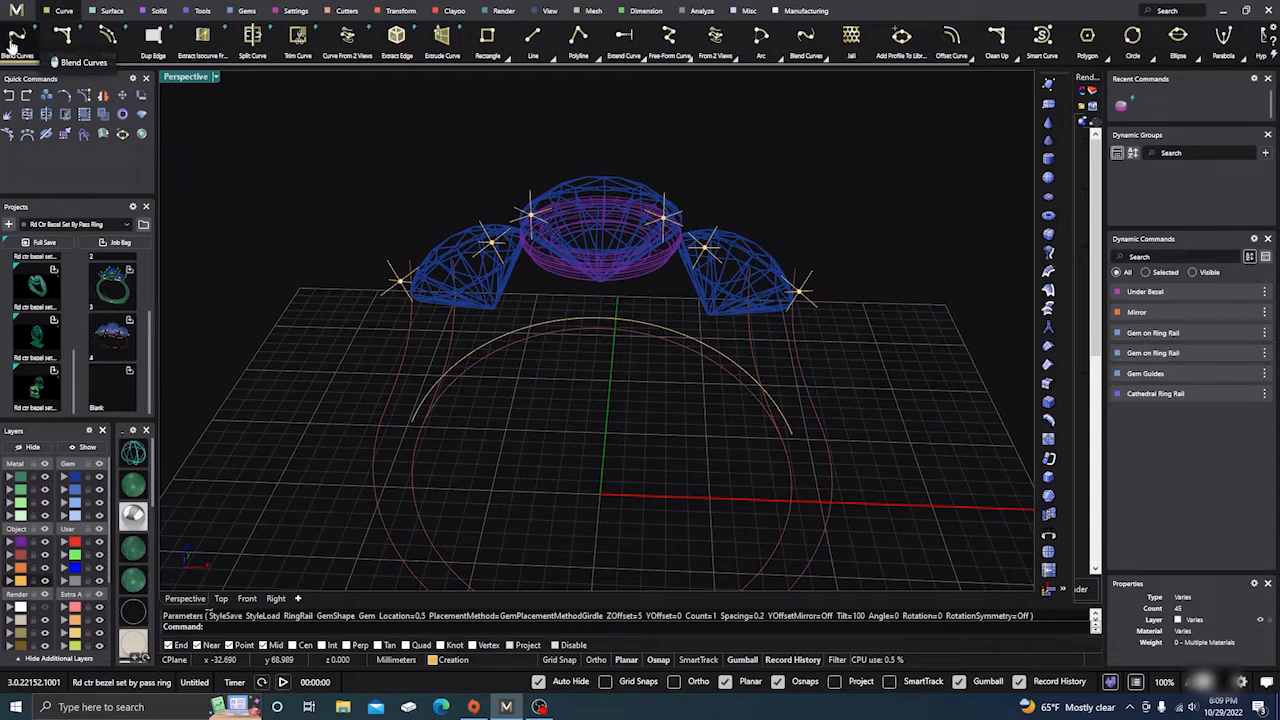
pyautogui.click(16, 38)
pyautogui.scroll(5, 410, 318)
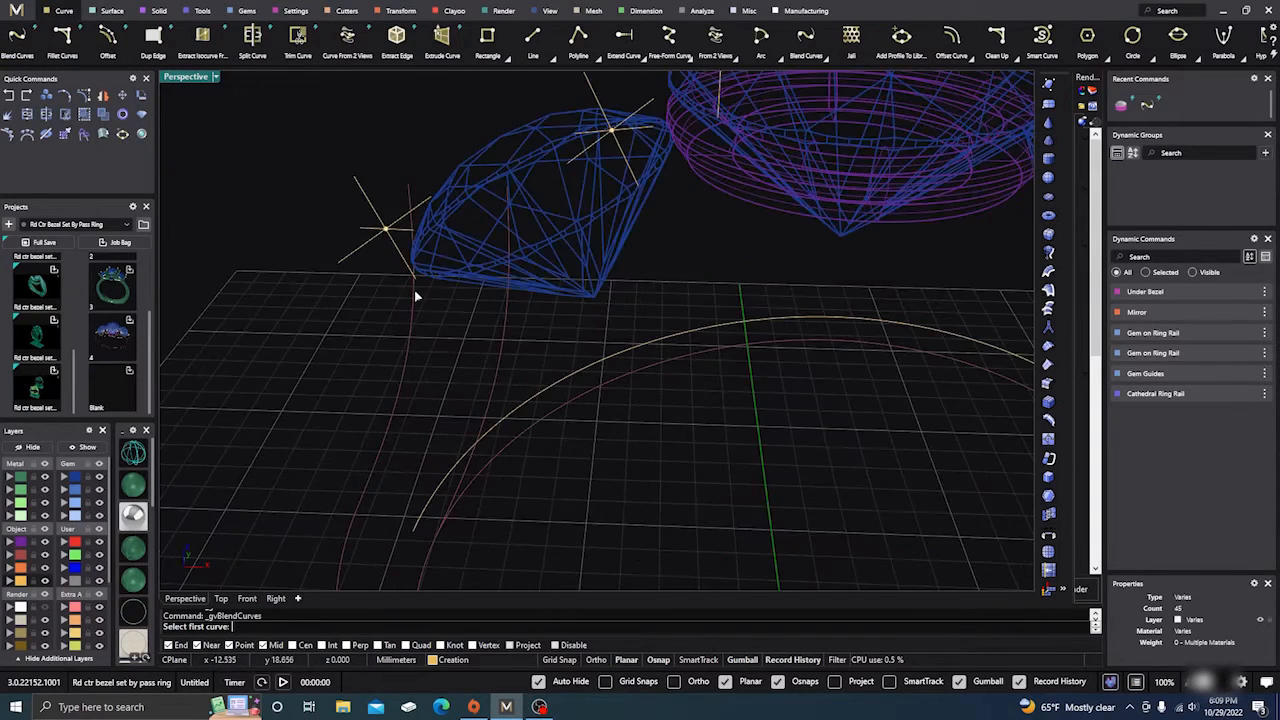
pyautogui.moveTo(560, 428); pyautogui.dragTo(606, 290, button='right')
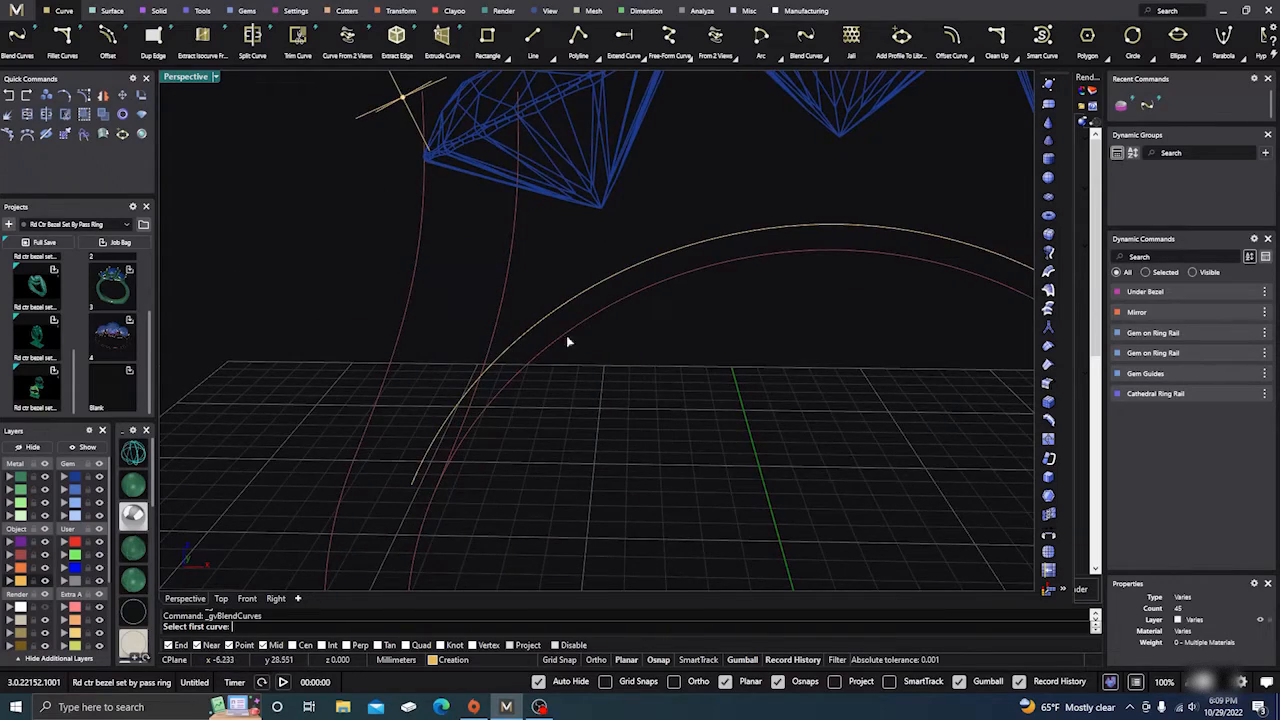
pyautogui.scroll(-8, 545, 398)
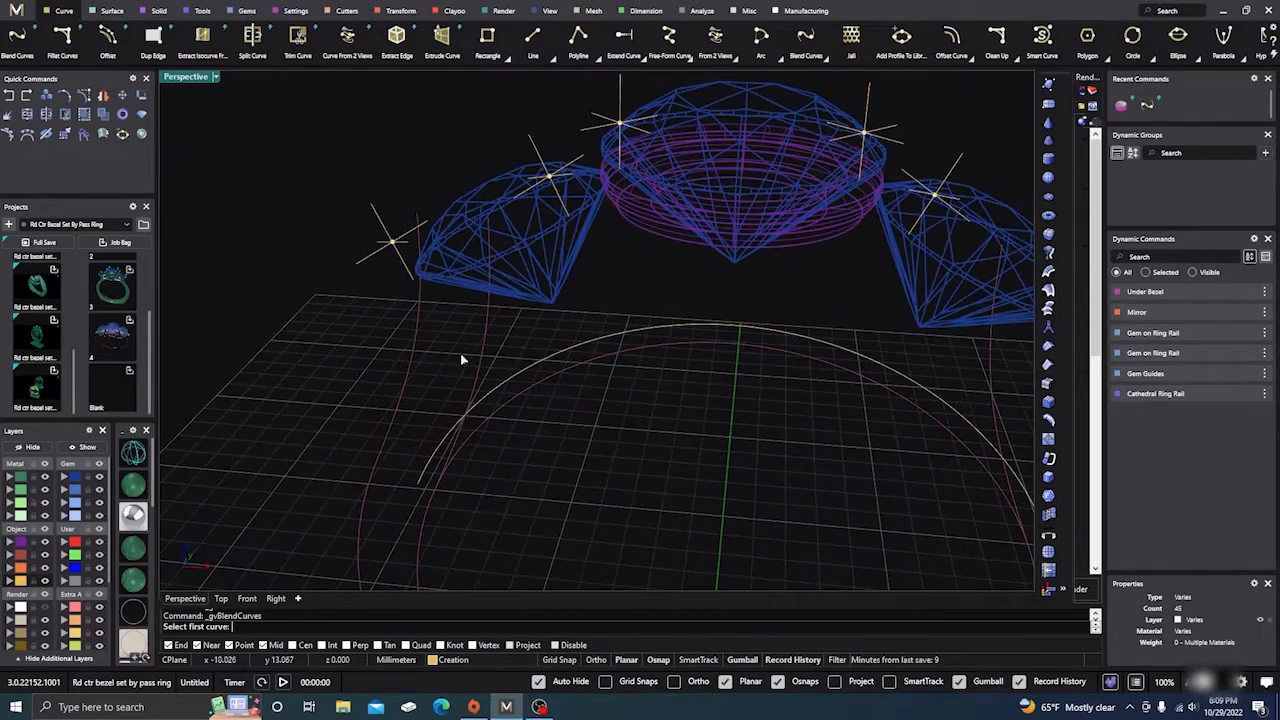
pyautogui.click(413, 285)
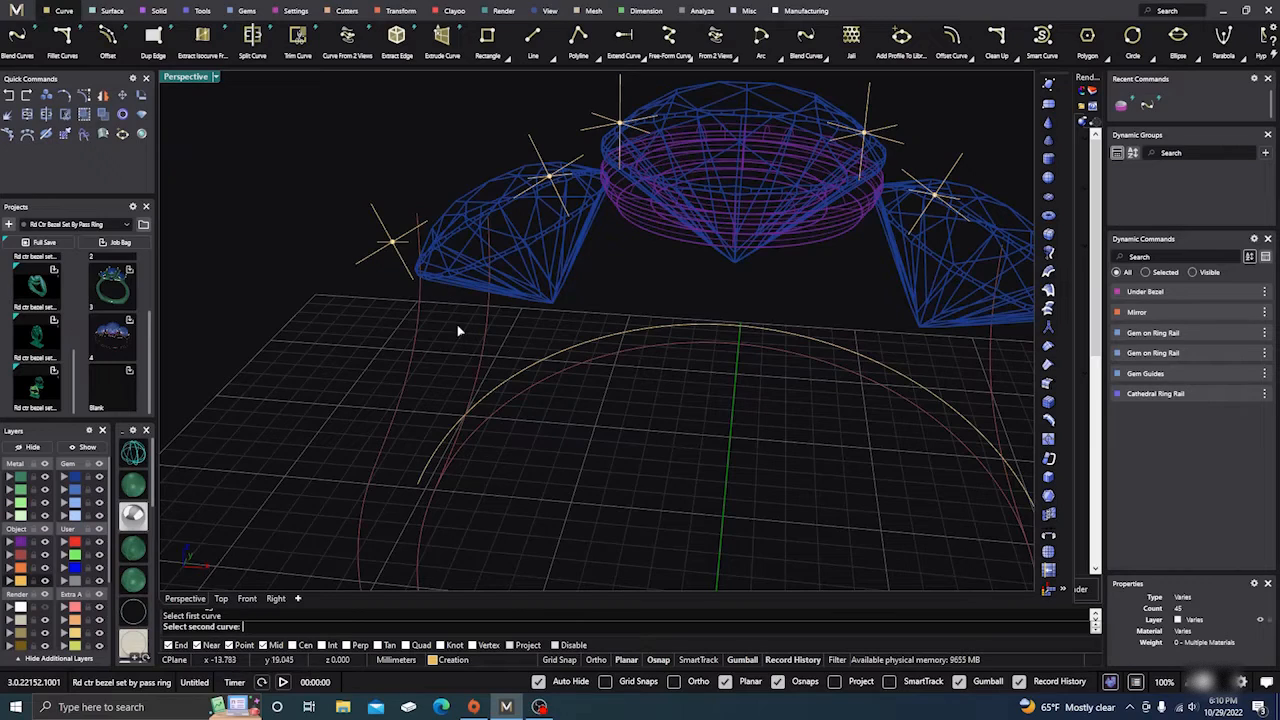
pyautogui.scroll(-5, 409, 191)
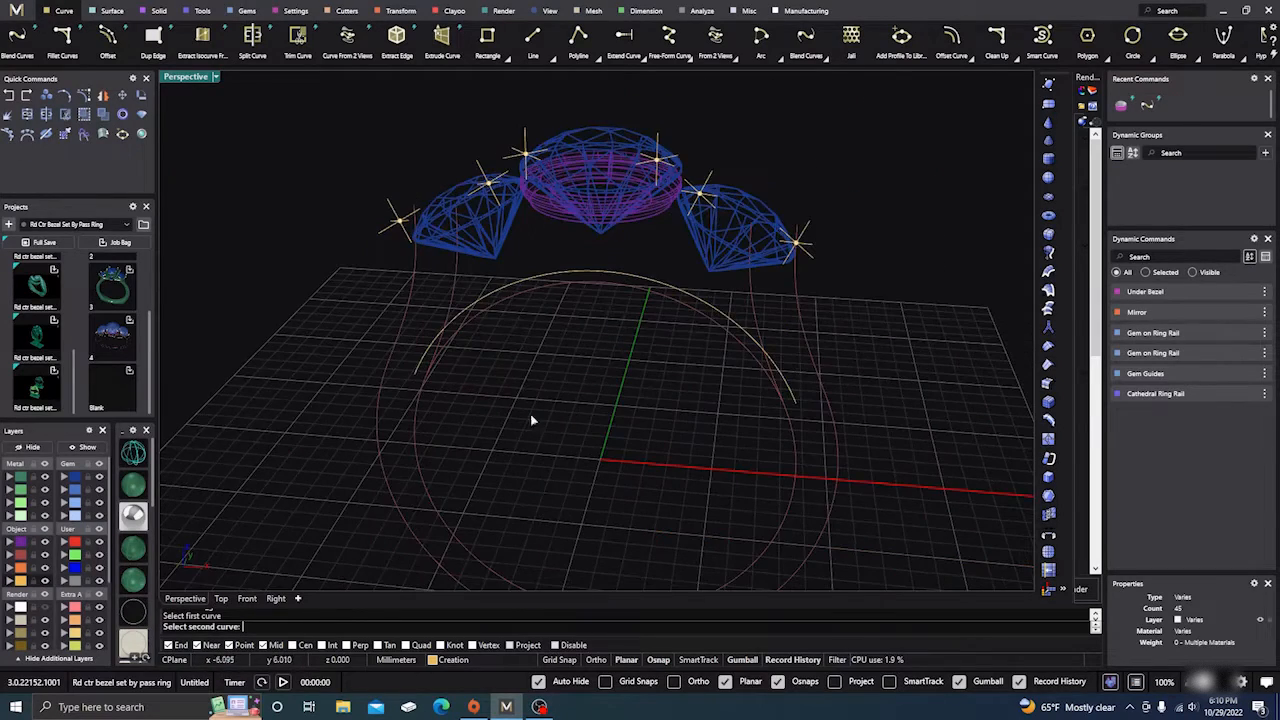
pyautogui.moveTo(532, 420)
pyautogui.mouseDown(button='right')
pyautogui.moveTo(531, 443)
pyautogui.moveTo(546, 437)
pyautogui.moveTo(531, 441)
pyautogui.mouseUp(button='right')
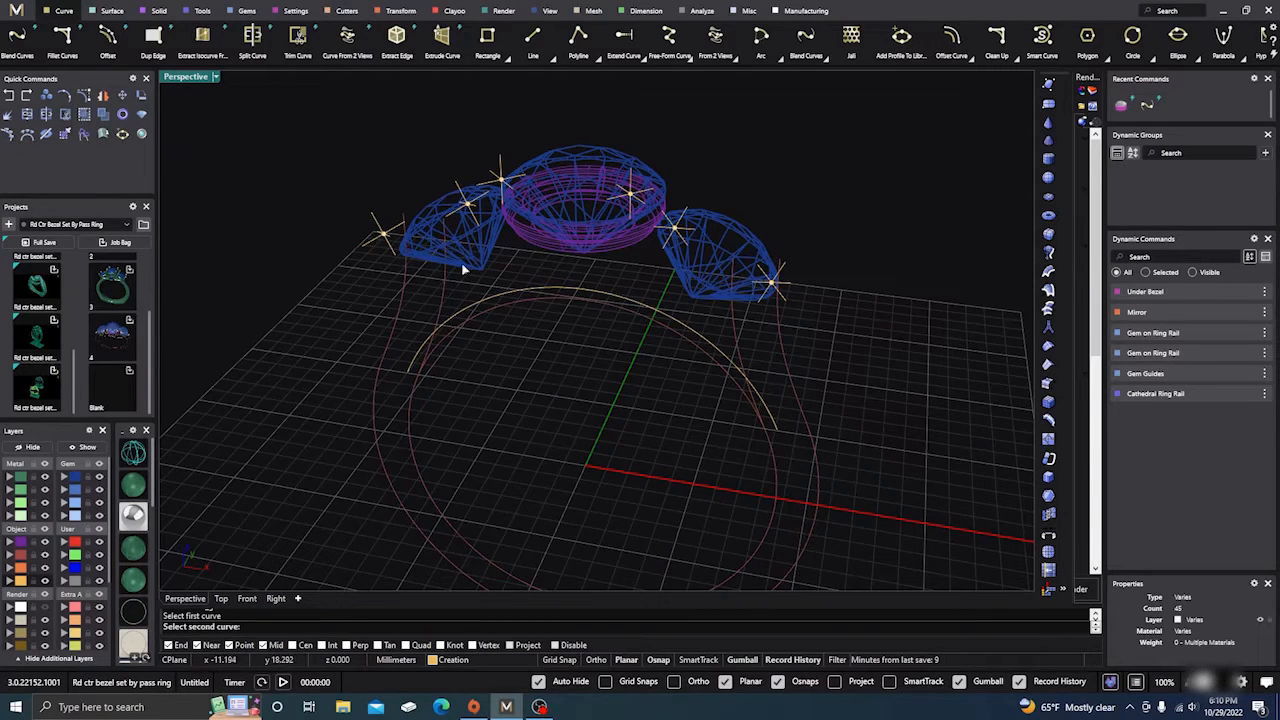
pyautogui.click(632, 220)
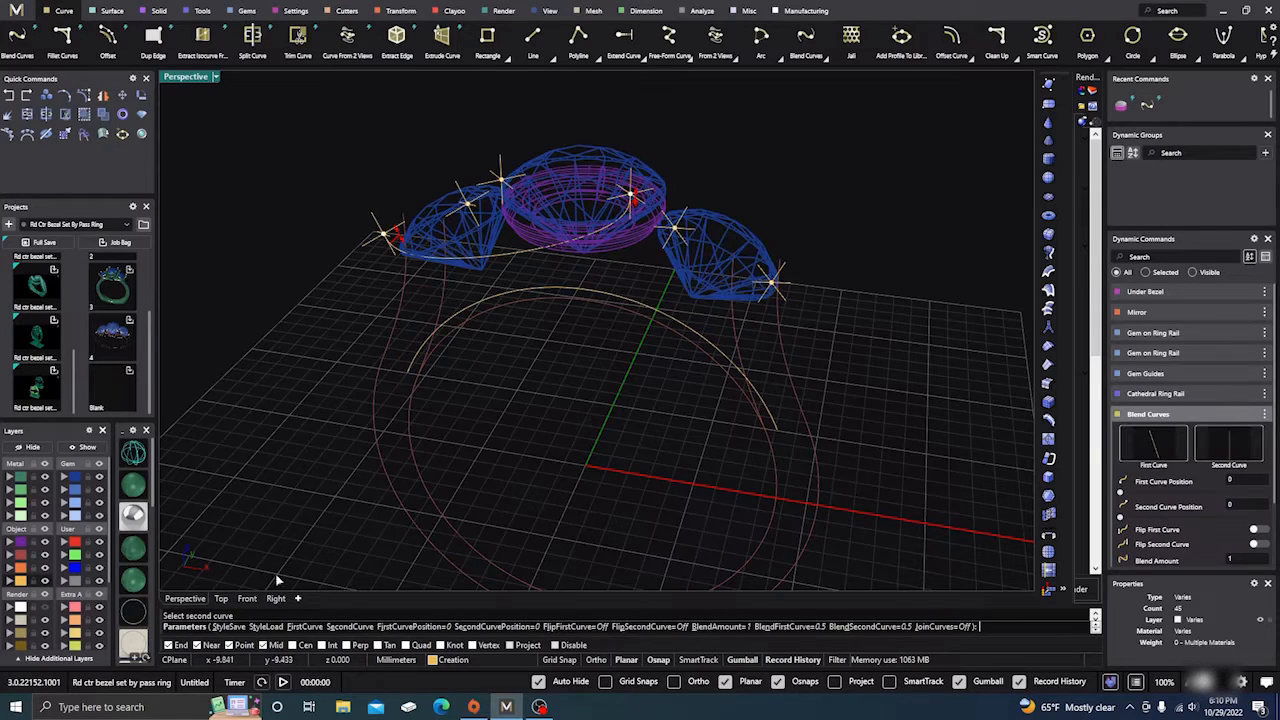
# Step: In Front view, set both blend weights to 1.3 and accept the curve
pyautogui.click(246, 598)
pyautogui.moveTo(455, 450); pyautogui.dragTo(468, 481, button='right')
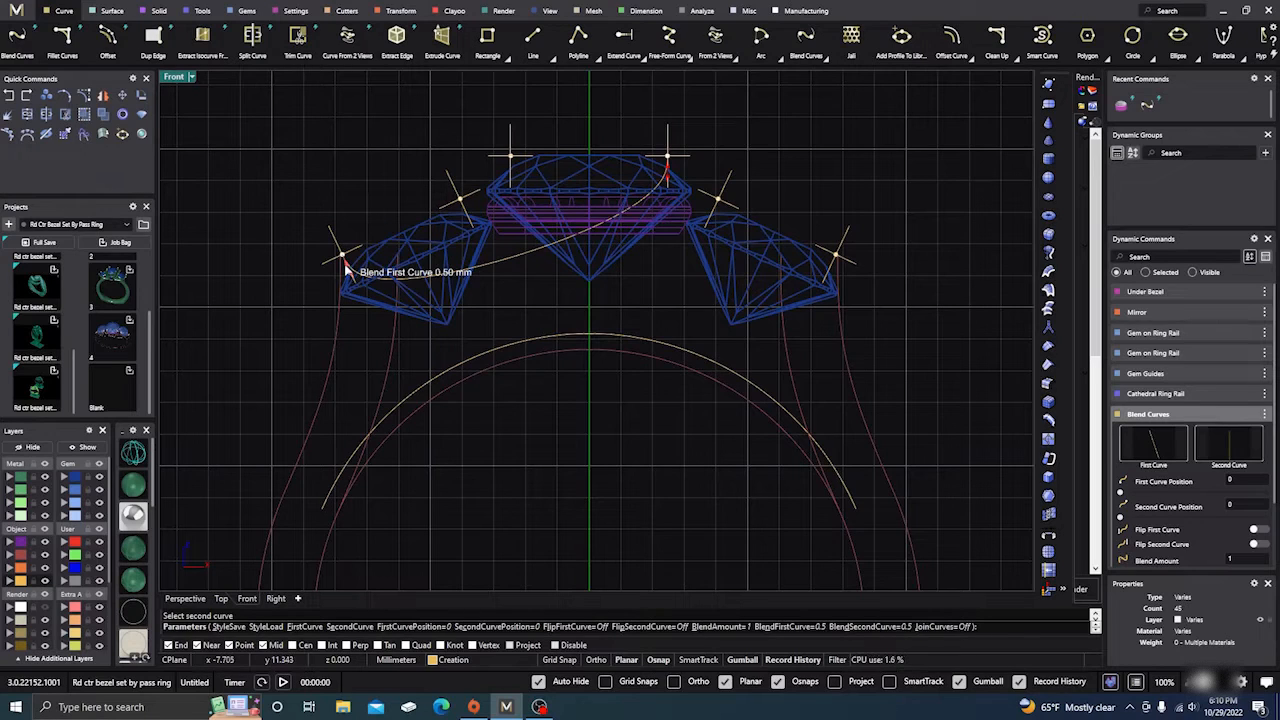
pyautogui.moveTo(347, 271); pyautogui.dragTo(363, 290)
pyautogui.moveTo(668, 175); pyautogui.dragTo(668, 200)
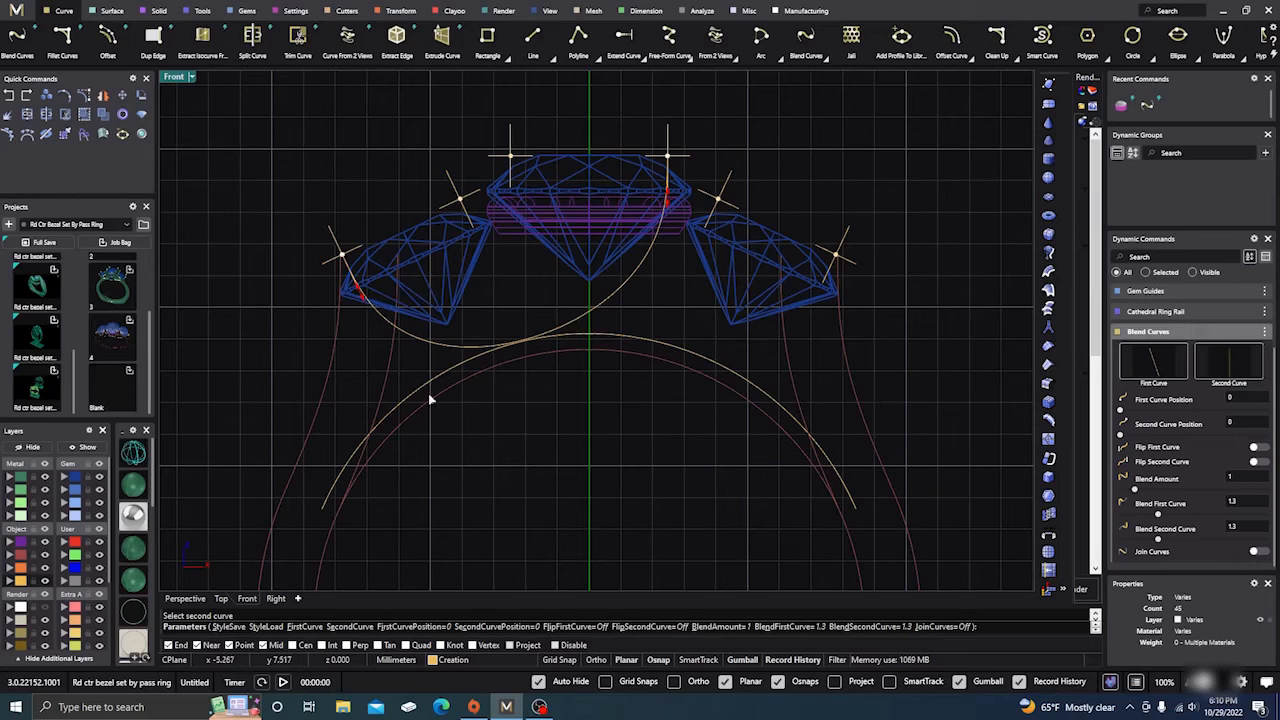
pyautogui.rightClick(453, 410)
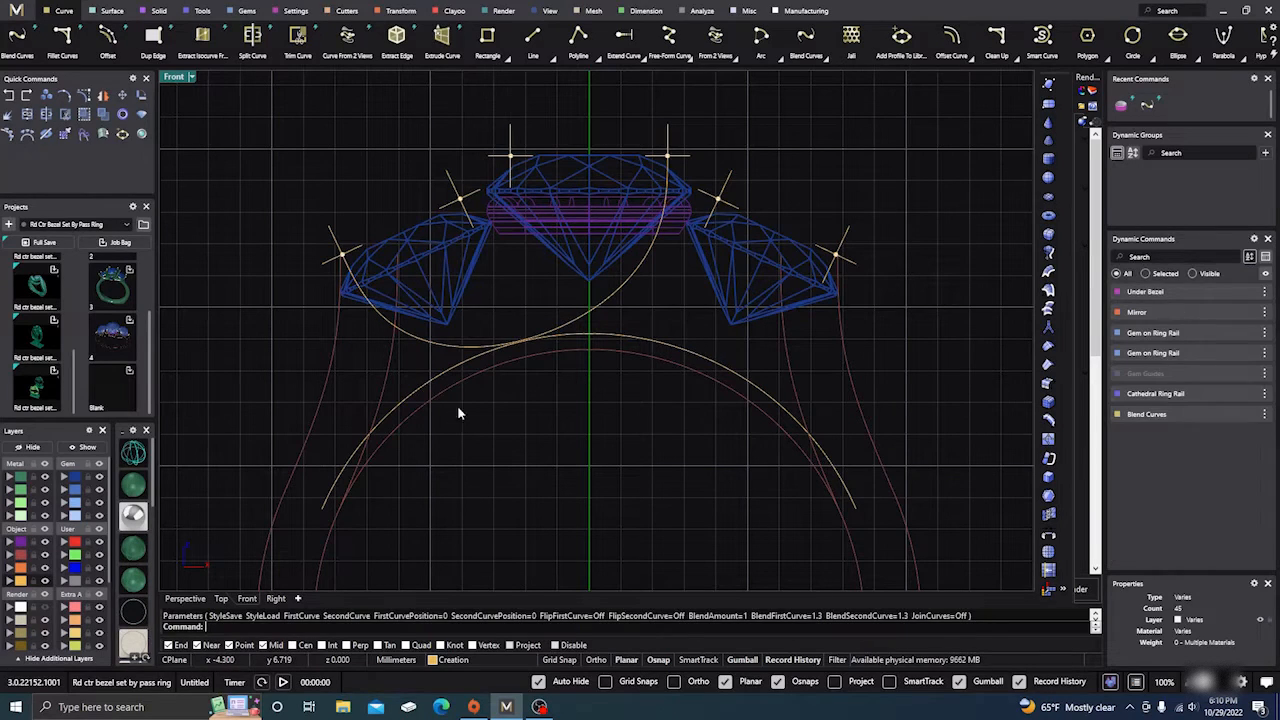
# Step: Blend the curve near the right gem to the centre stone's left edge and accept it
pyautogui.rightClick(506, 290)
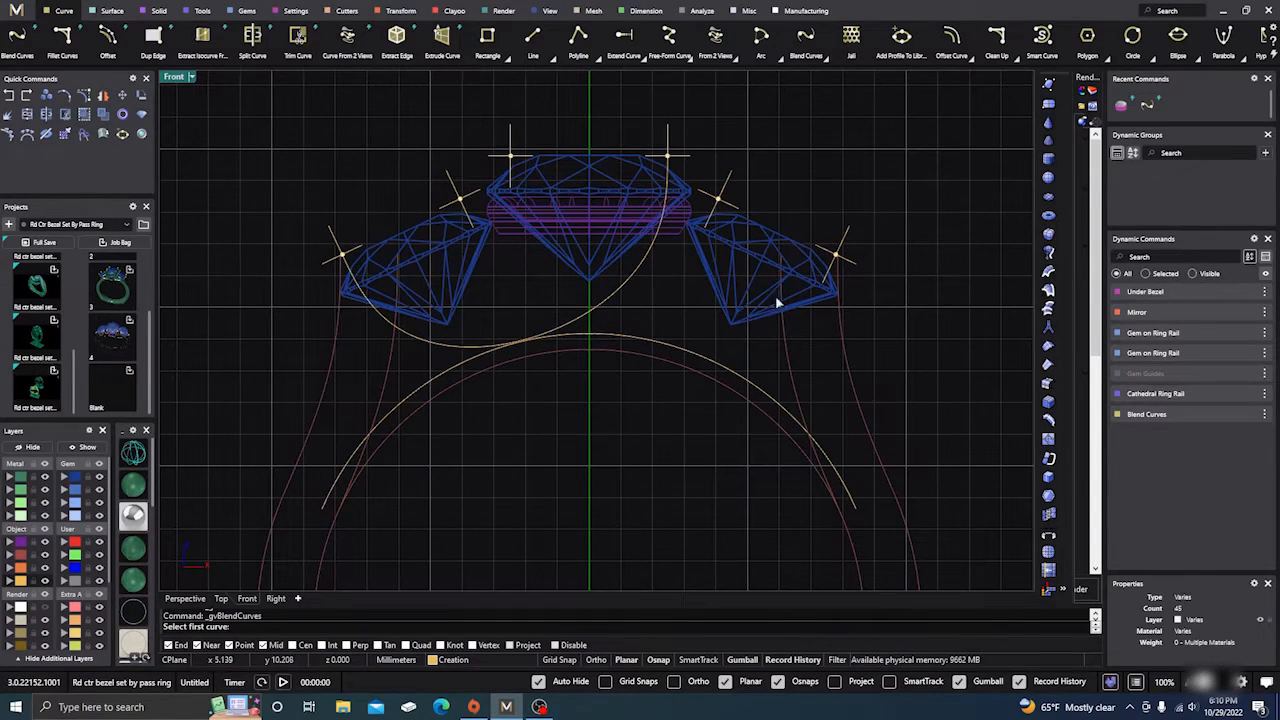
pyautogui.click(826, 287)
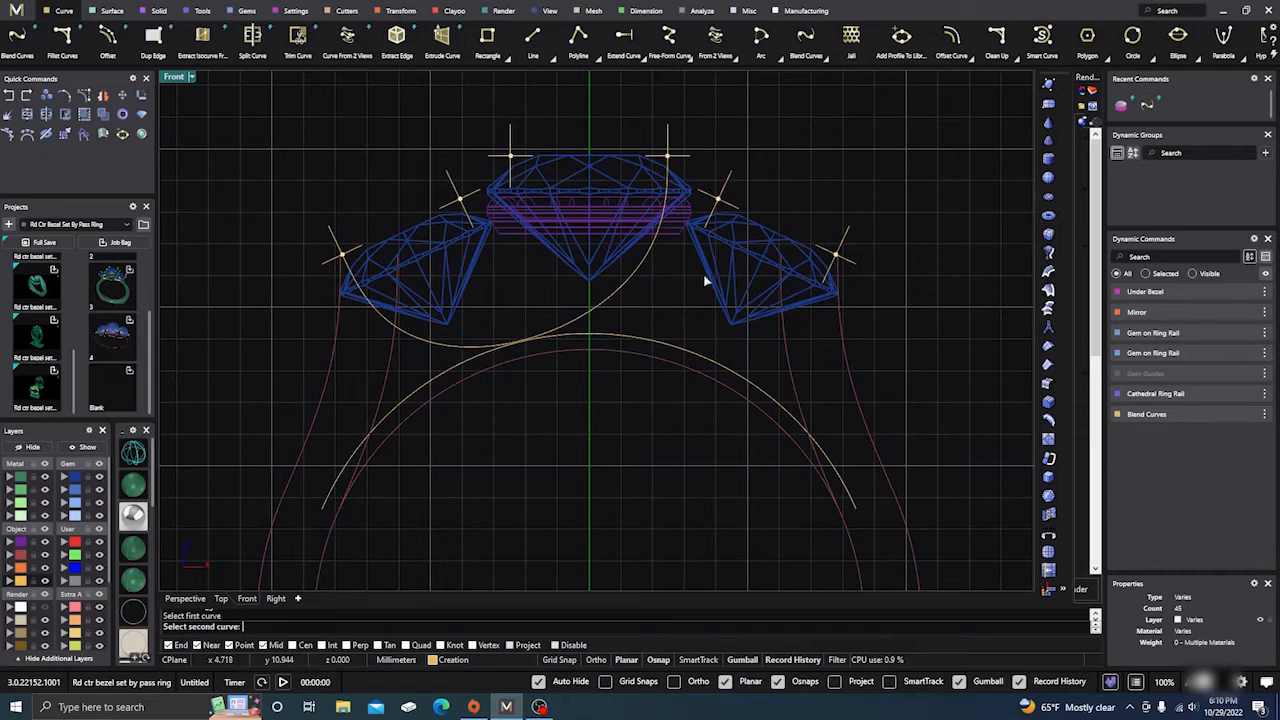
pyautogui.click(510, 190)
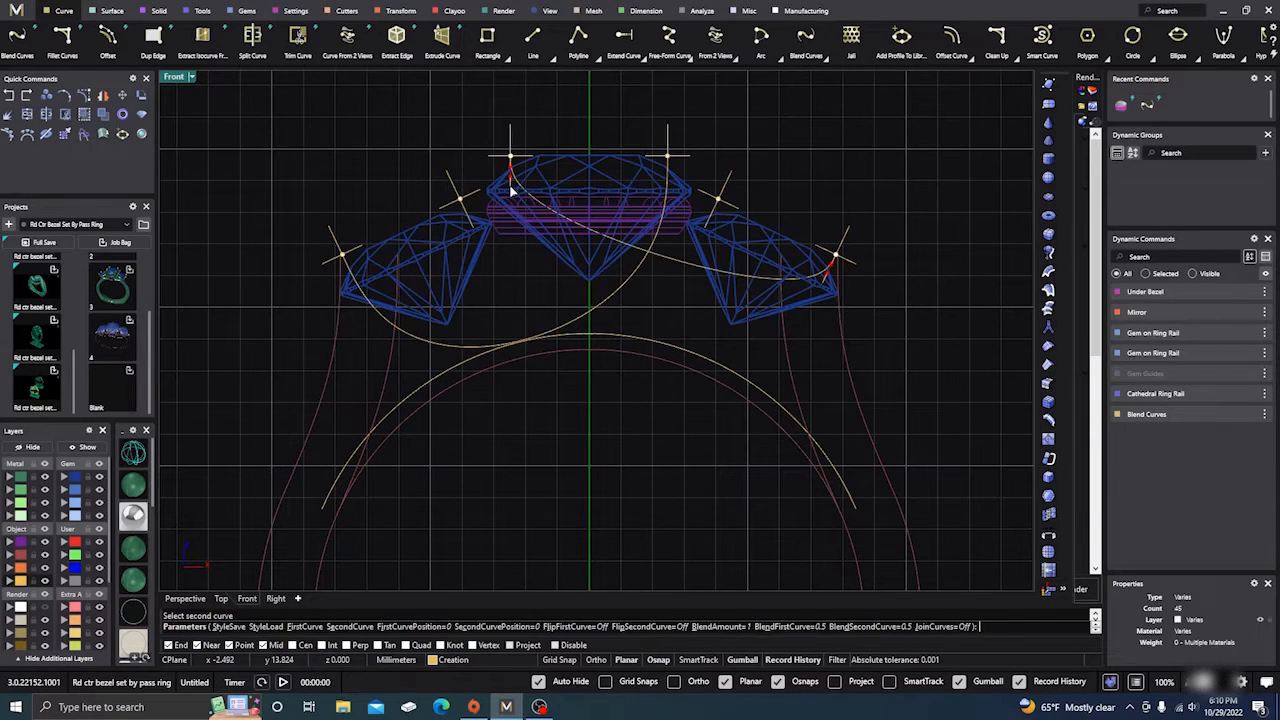
pyautogui.moveTo(510, 173); pyautogui.dragTo(502, 222)
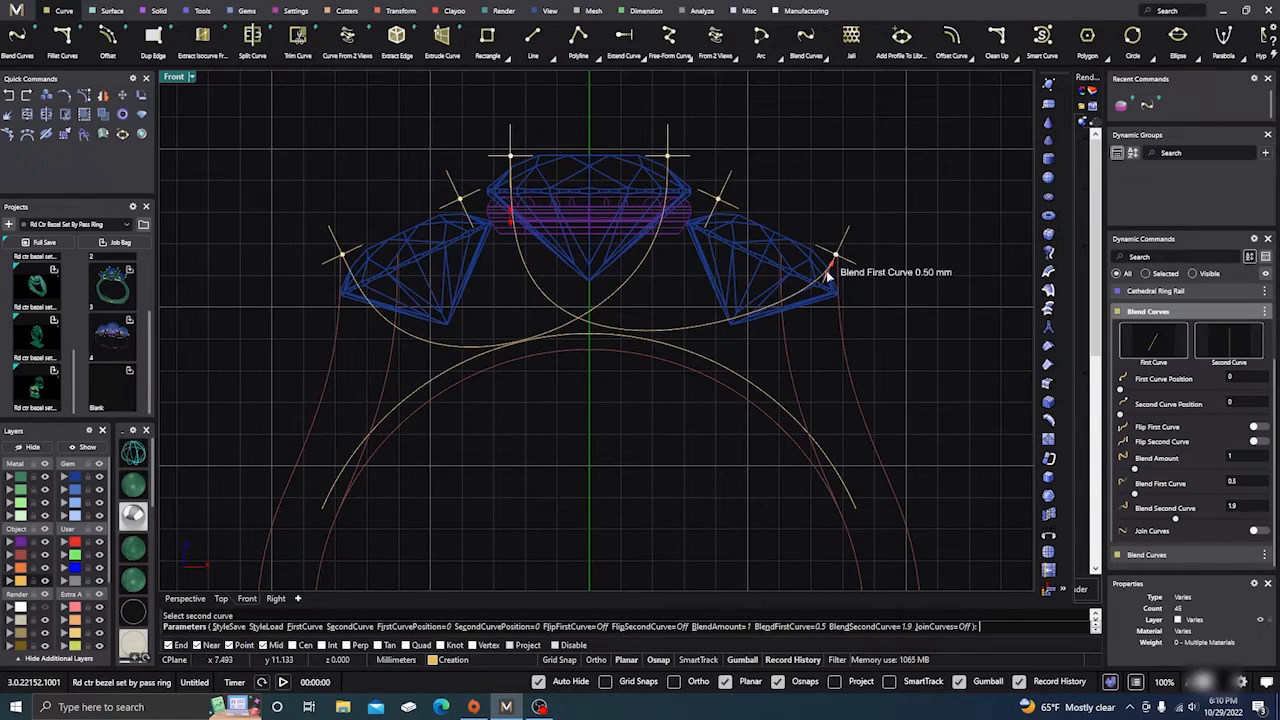
pyautogui.moveTo(830, 268); pyautogui.dragTo(790, 272)
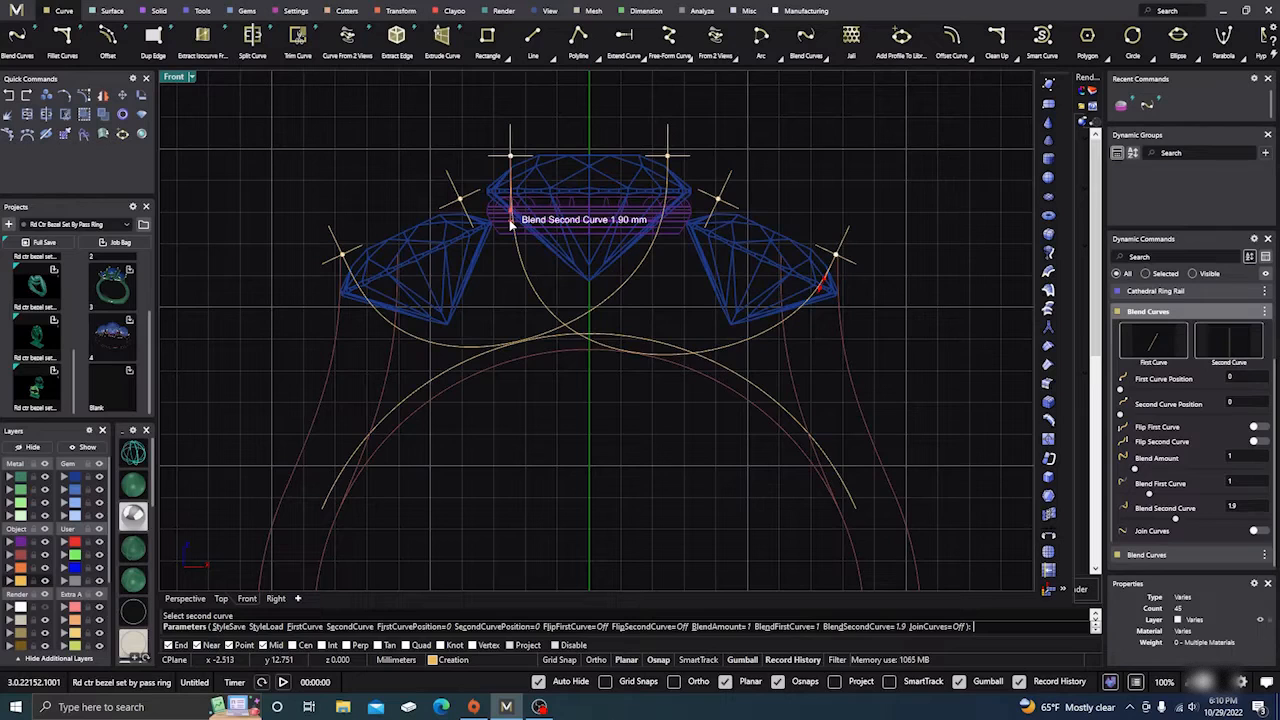
pyautogui.moveTo(510, 224); pyautogui.dragTo(509, 211)
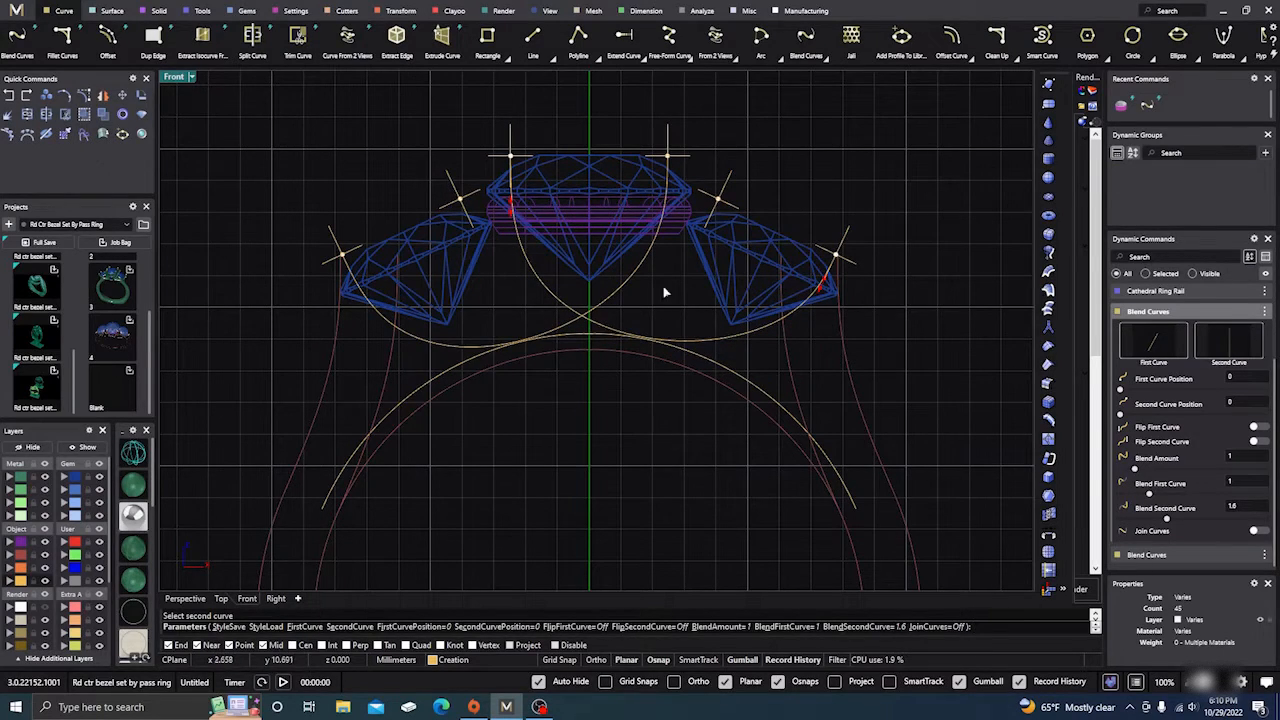
pyautogui.press('Return')
pyautogui.press('Return')
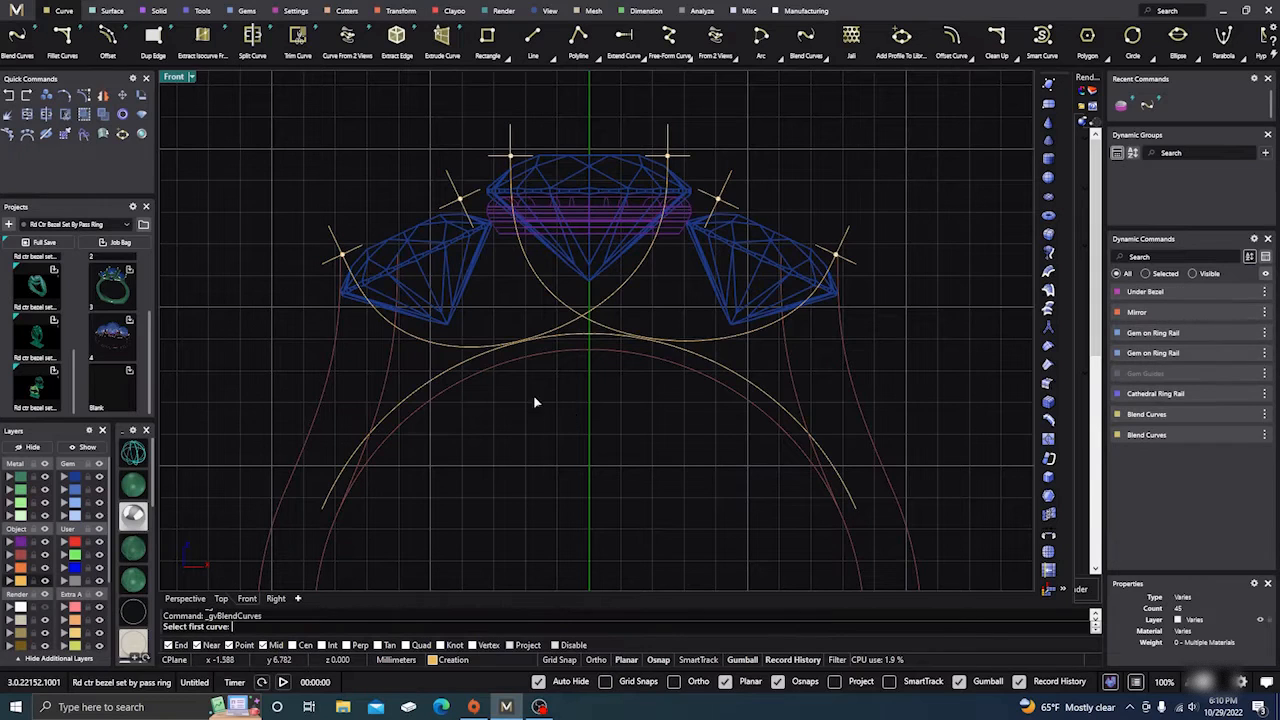
# Step: Create the inner blend curve with first blend 1.9 and second blend 1.8
pyautogui.click(472, 225)
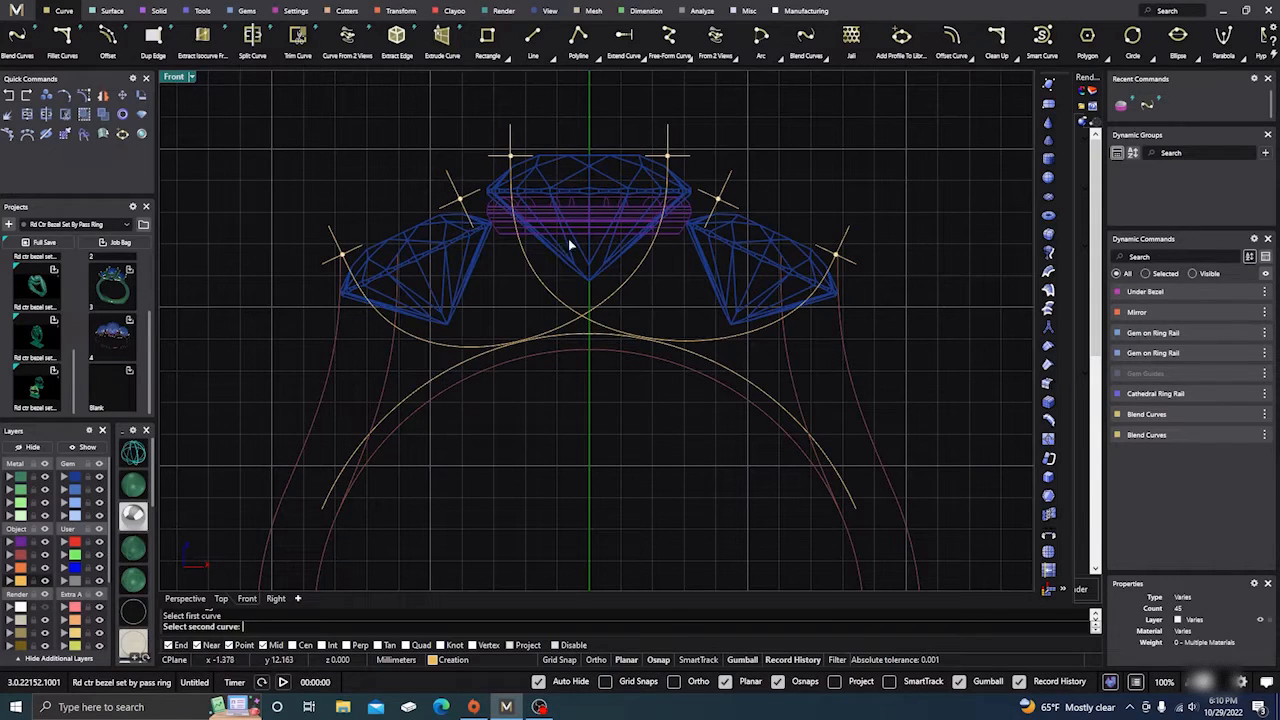
pyautogui.click(706, 230)
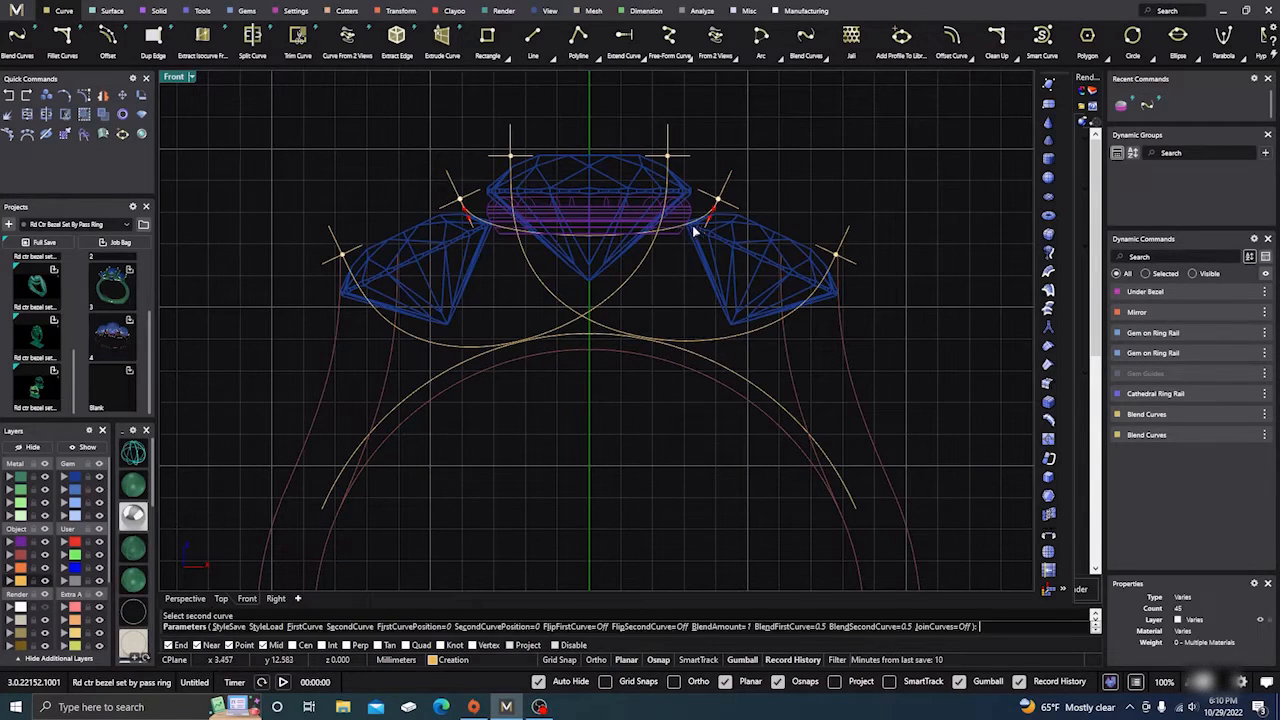
pyautogui.moveTo(466, 218); pyautogui.dragTo(477, 251)
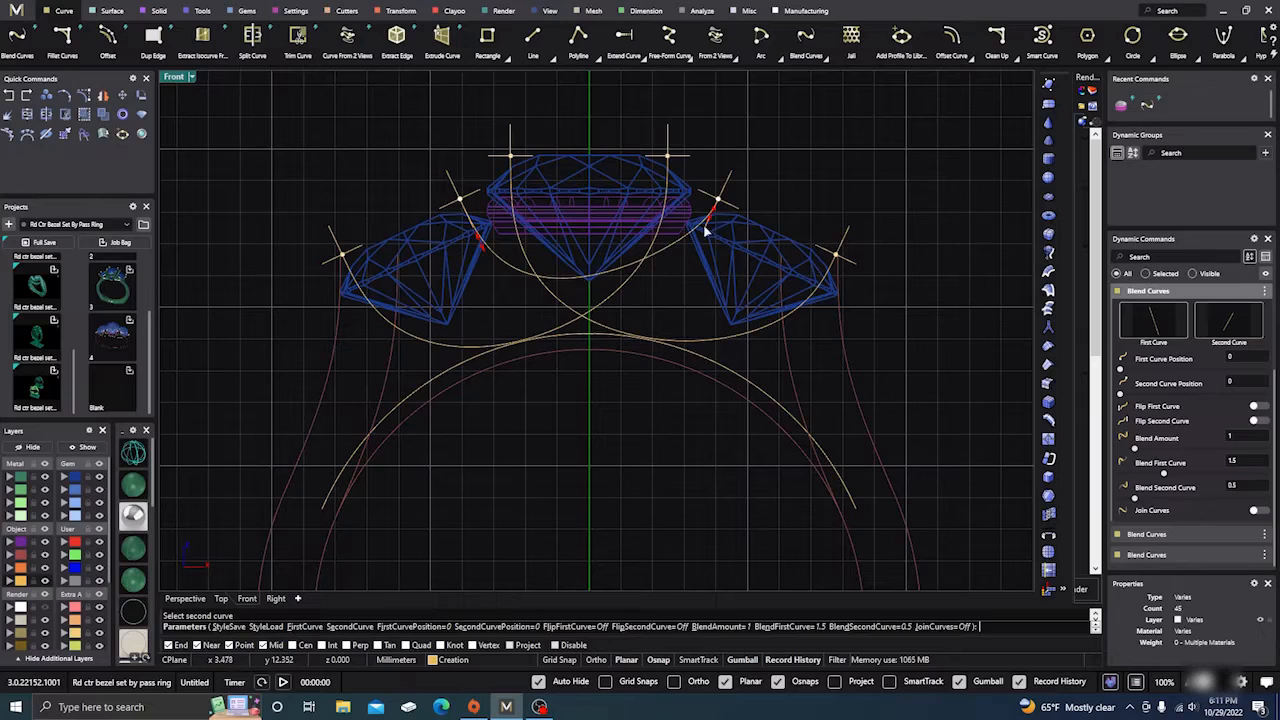
pyautogui.moveTo(711, 214); pyautogui.dragTo(689, 251)
pyautogui.moveTo(473, 240); pyautogui.dragTo(486, 259)
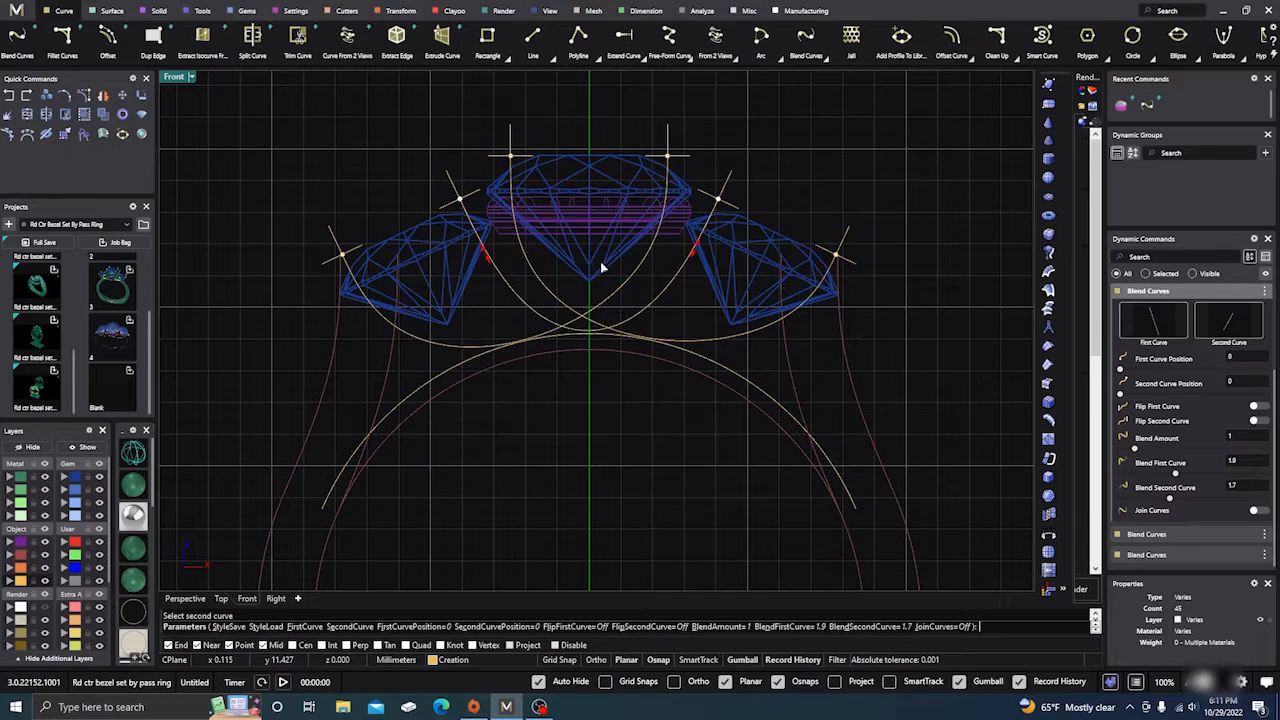
pyautogui.moveTo(696, 253); pyautogui.dragTo(696, 256)
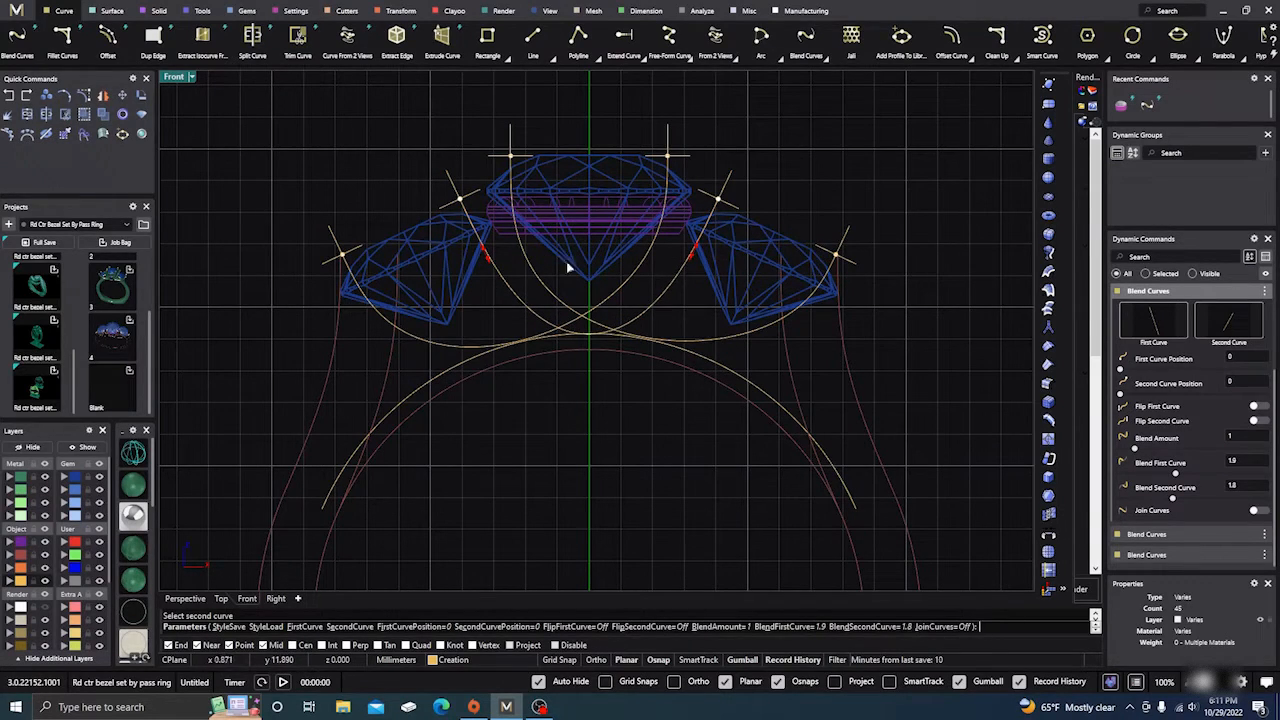
pyautogui.rightClick(492, 431)
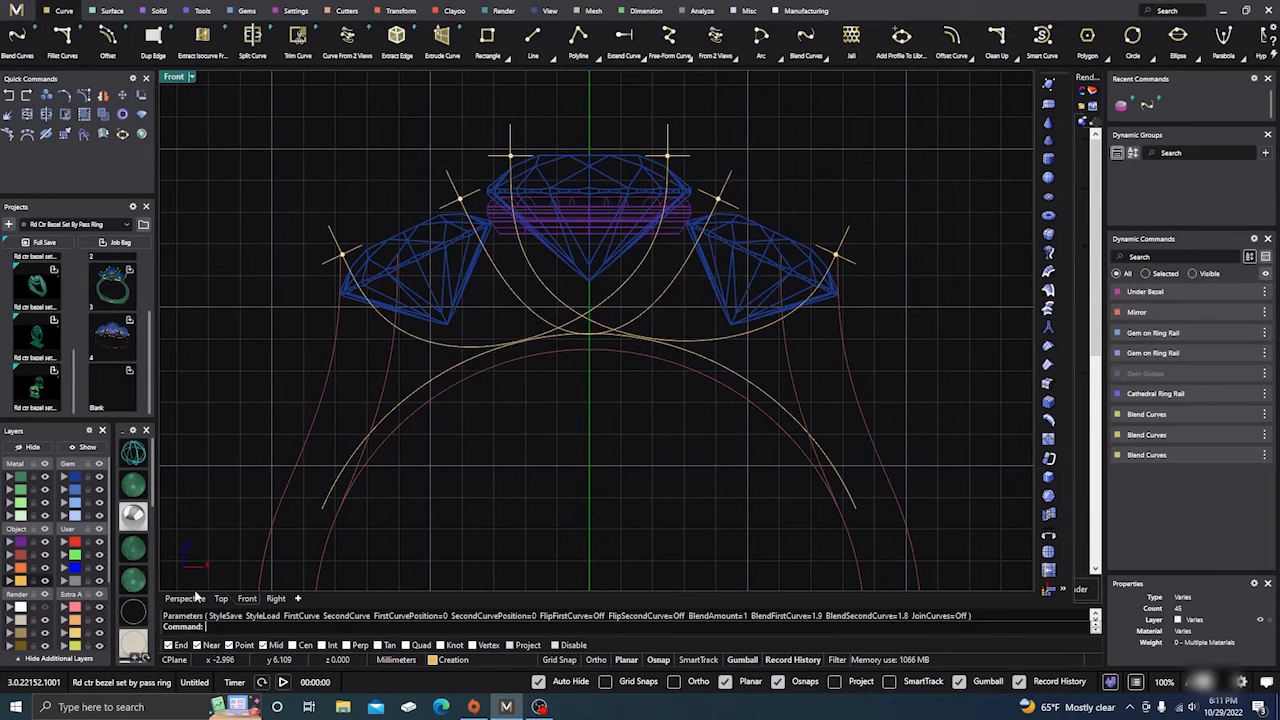
# Step: In Perspective view, edit the centre gem's ring rail placement and resize its width to 8.00 mm
pyautogui.click(195, 598)
pyautogui.scroll(-5, 491, 366)
pyautogui.moveTo(511, 393)
pyautogui.mouseDown(button='right')
pyautogui.moveTo(525, 450)
pyautogui.moveTo(509, 400)
pyautogui.moveTo(351, 334)
pyautogui.moveTo(506, 417)
pyautogui.moveTo(518, 395)
pyautogui.mouseUp(button='right')
pyautogui.click(556, 291)
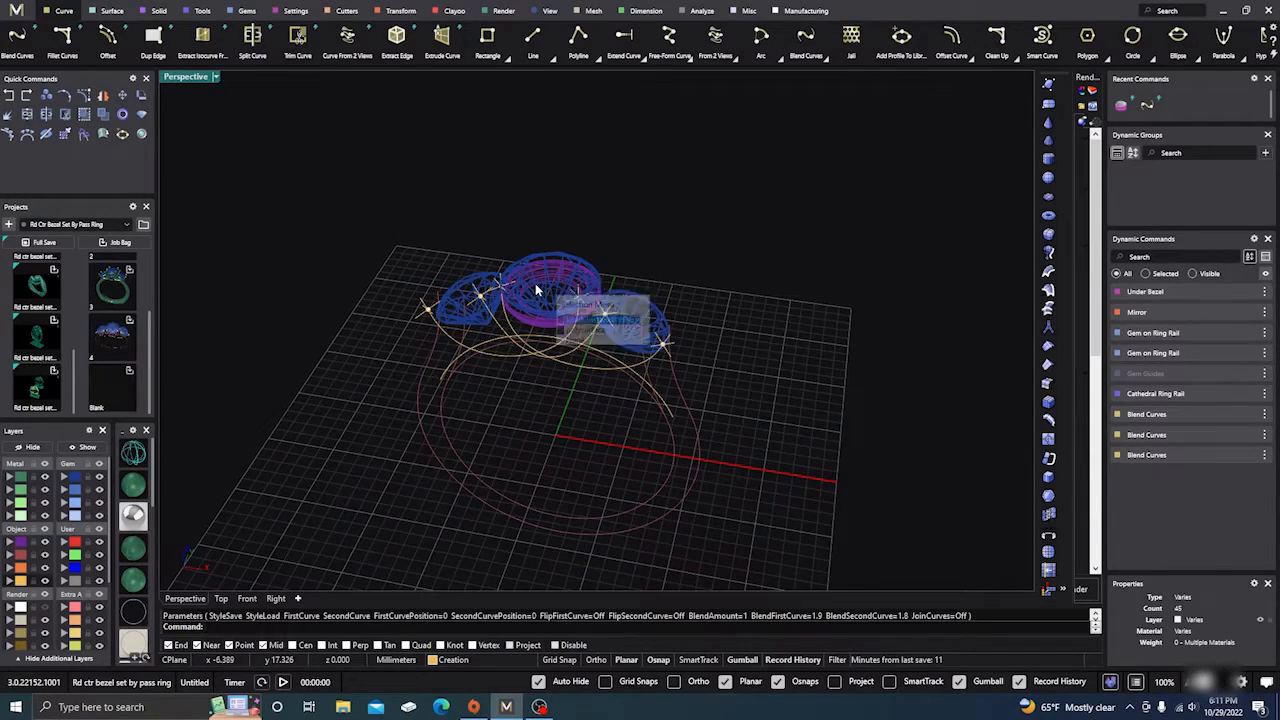
pyautogui.click(586, 320)
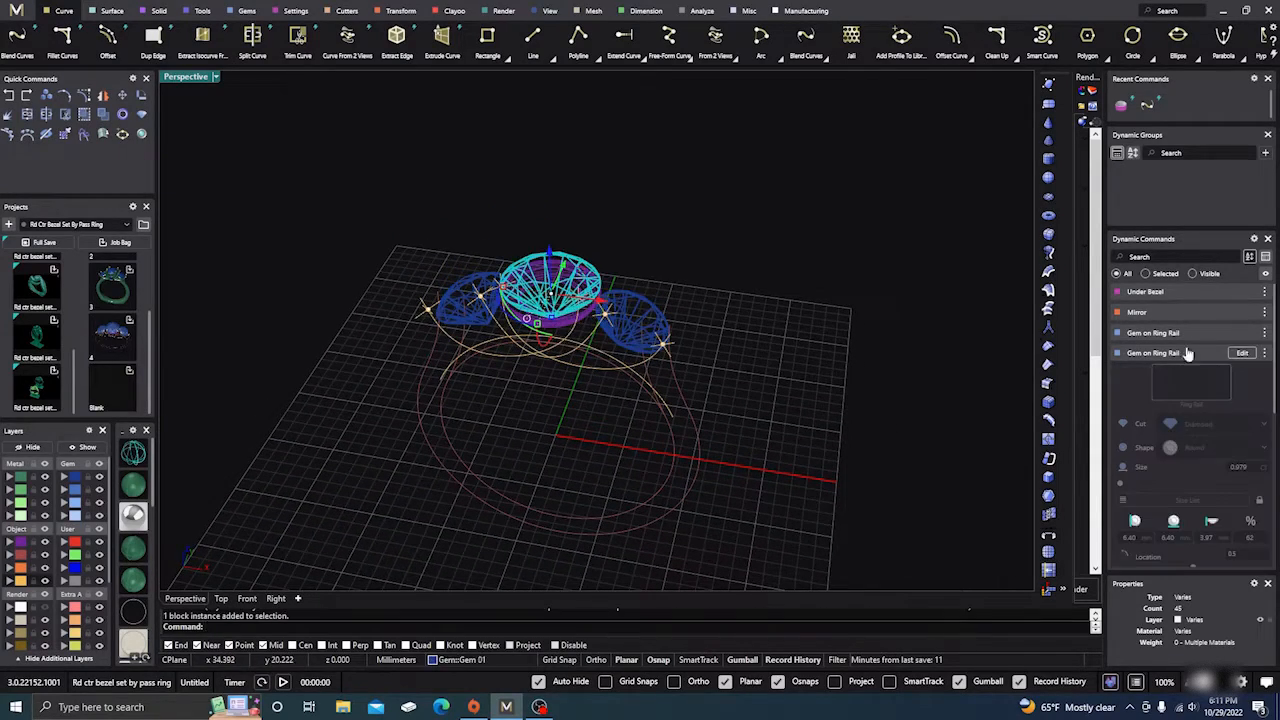
pyautogui.click(1242, 355)
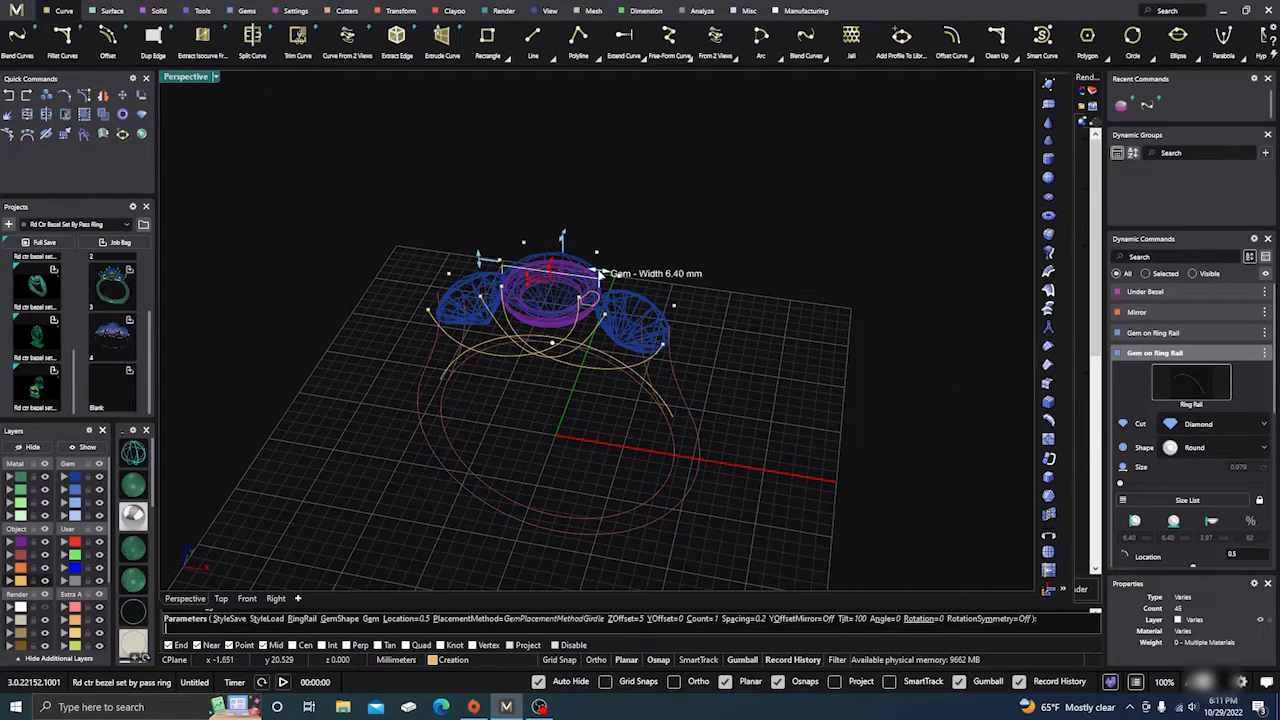
pyautogui.moveTo(581, 272)
pyautogui.mouseDown()
pyautogui.moveTo(612, 278)
pyautogui.moveTo(585, 272)
pyautogui.moveTo(577, 243)
pyautogui.moveTo(654, 280)
pyautogui.moveTo(590, 270)
pyautogui.mouseUp()
pyautogui.rightClick(473, 235)
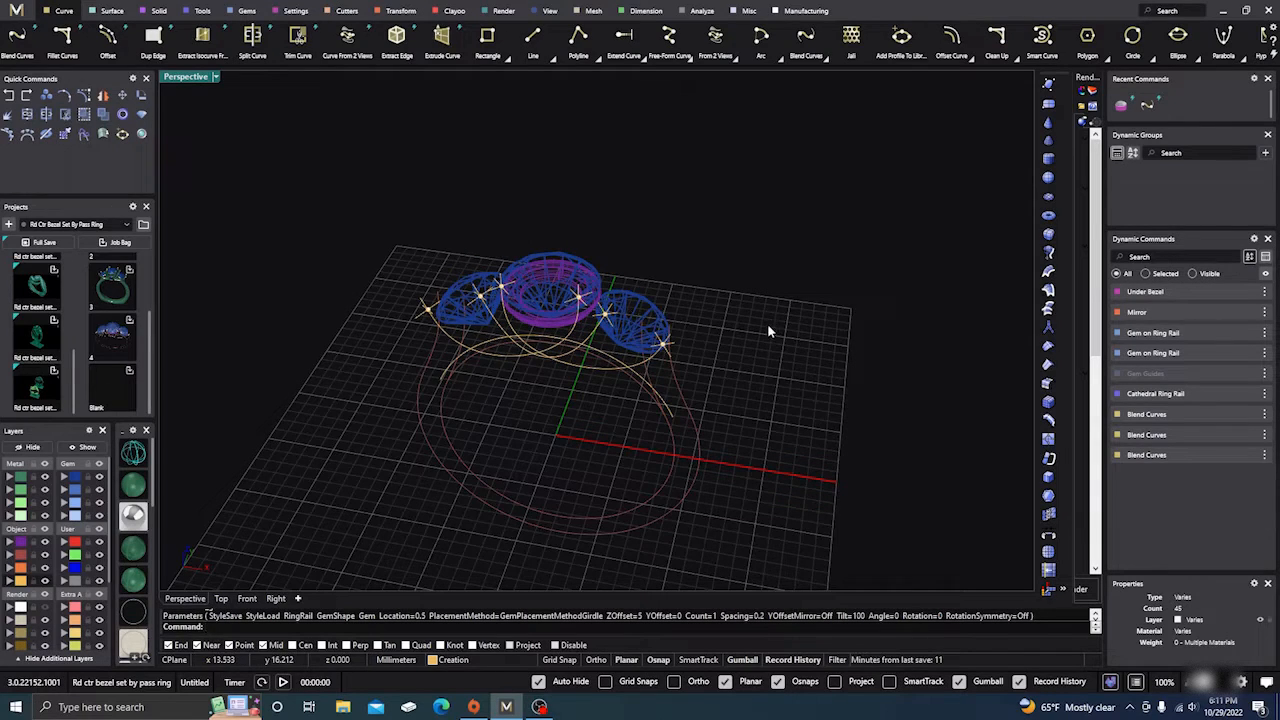
# Step: Draw a curve-aligned profile circle at the wire curve's end, about 1.203 mm diameter
pyautogui.moveTo(768, 326)
pyautogui.mouseDown(button='right')
pyautogui.moveTo(775, 338)
pyautogui.moveTo(749, 333)
pyautogui.mouseUp(button='right')
pyautogui.scroll(-5, 733, 303)
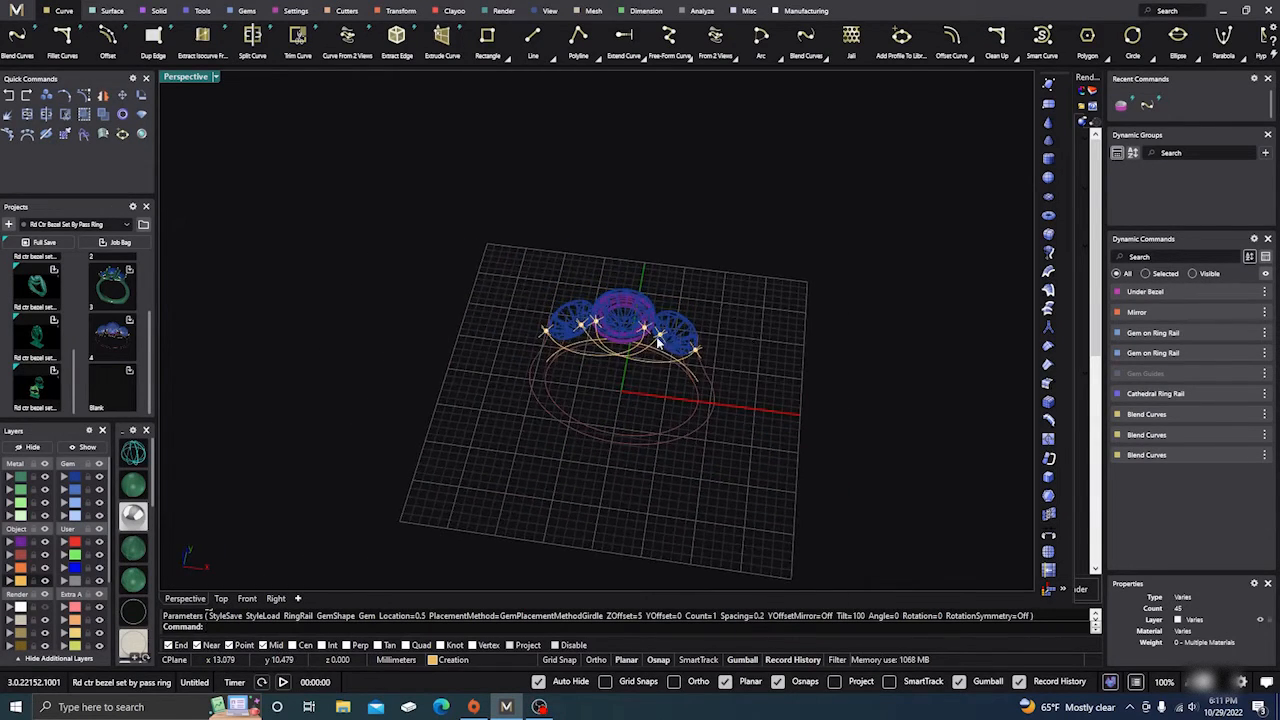
pyautogui.scroll(4, 656, 342)
pyautogui.moveTo(617, 470); pyautogui.dragTo(615, 446, button='right')
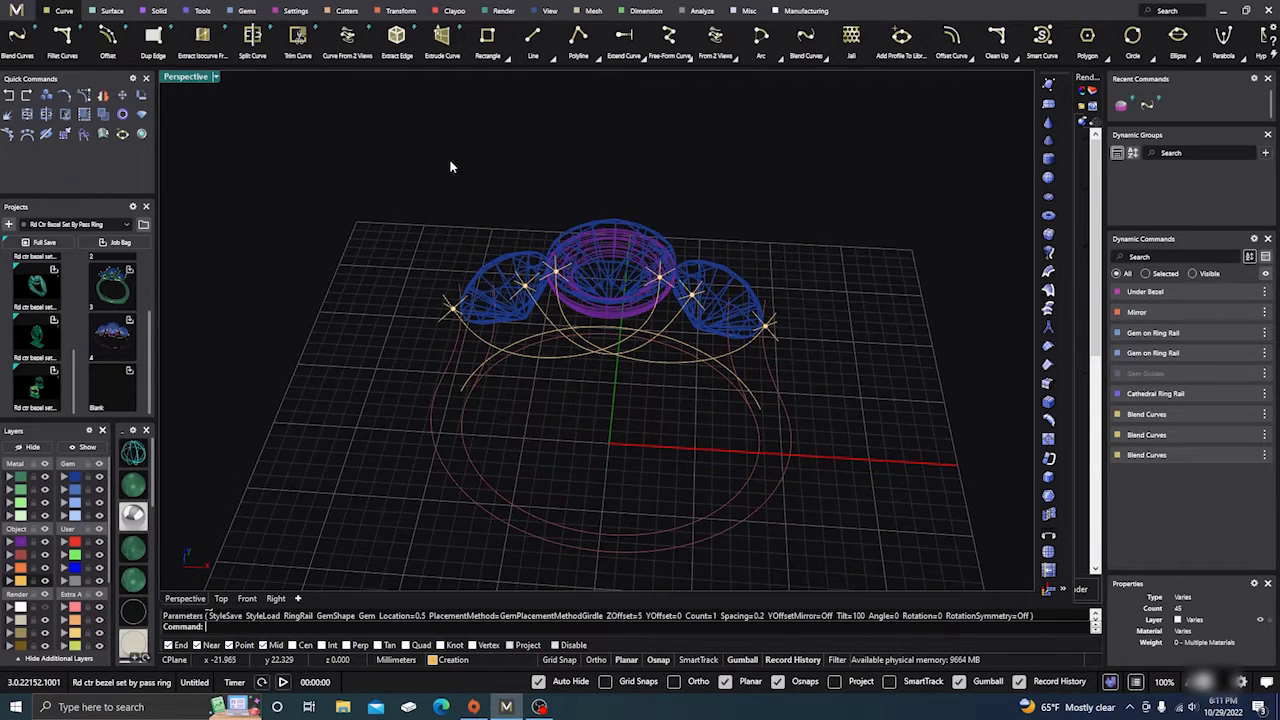
pyautogui.click(1132, 36)
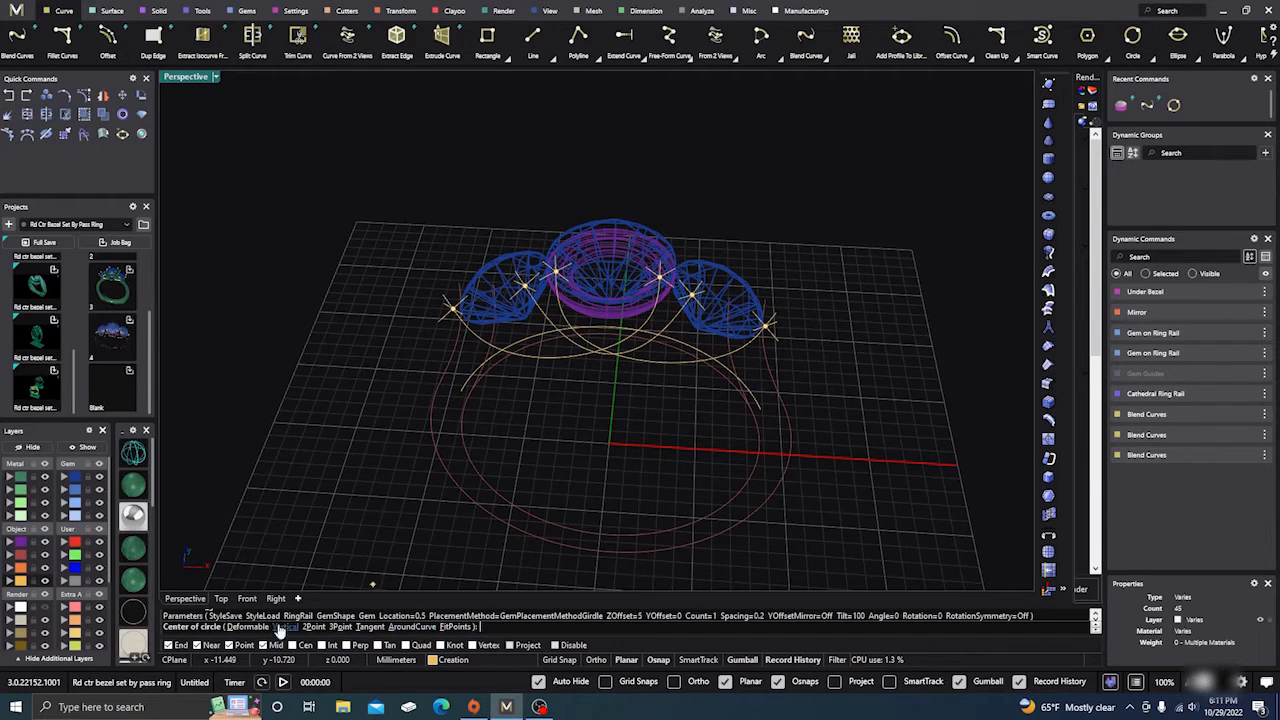
pyautogui.click(411, 627)
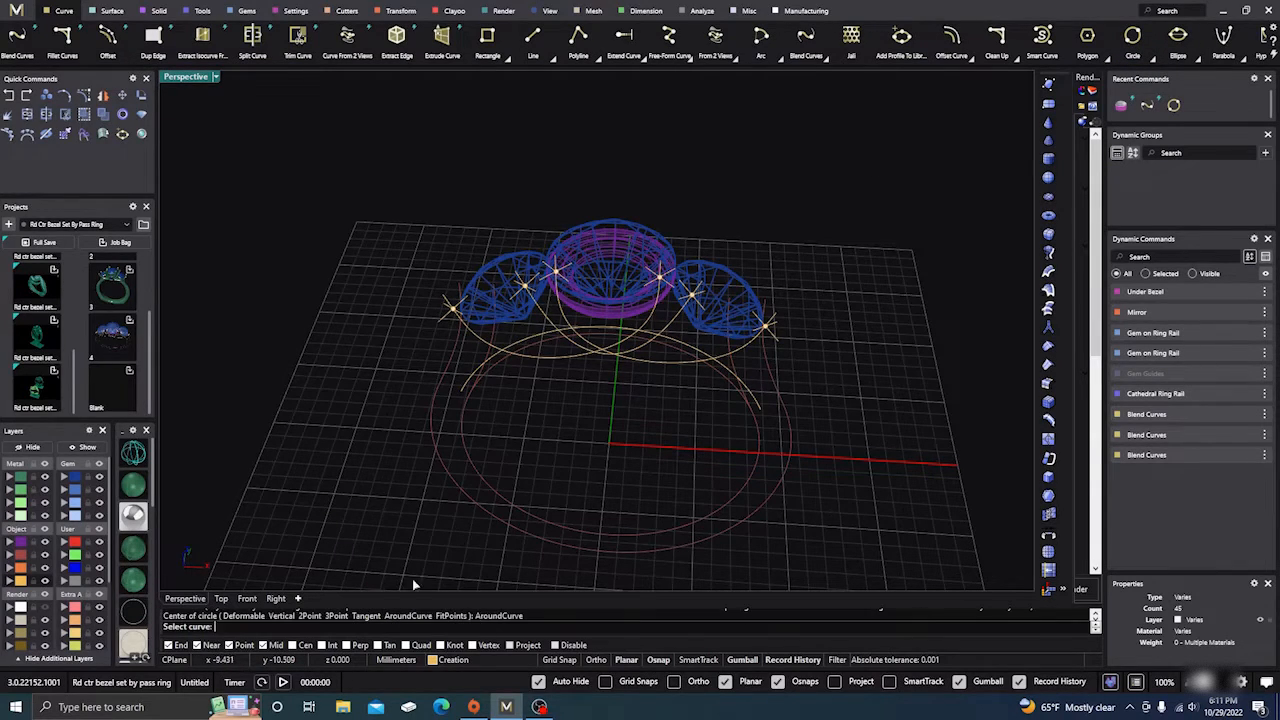
pyautogui.click(470, 340)
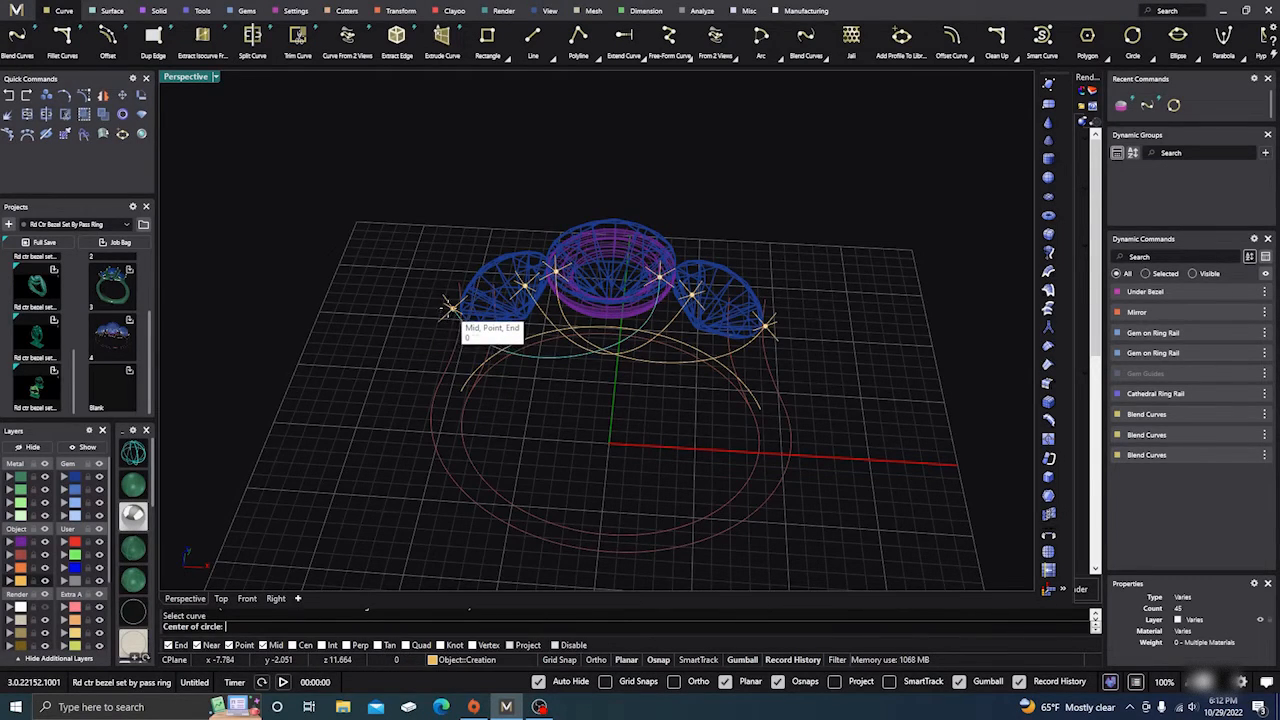
pyautogui.click(450, 307)
pyautogui.moveTo(243, 551); pyautogui.dragTo(461, 526, button='right')
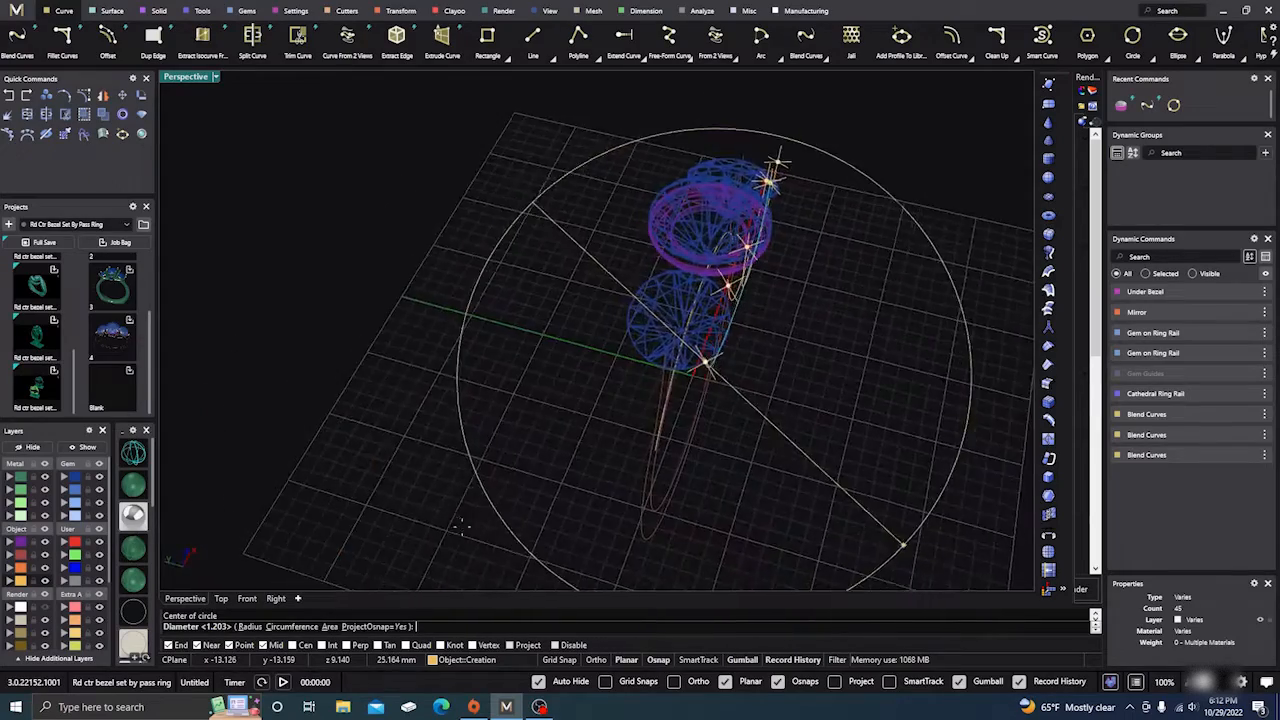
pyautogui.scroll(-4, 346, 424)
pyautogui.moveTo(347, 426); pyautogui.dragTo(380, 446, button='right')
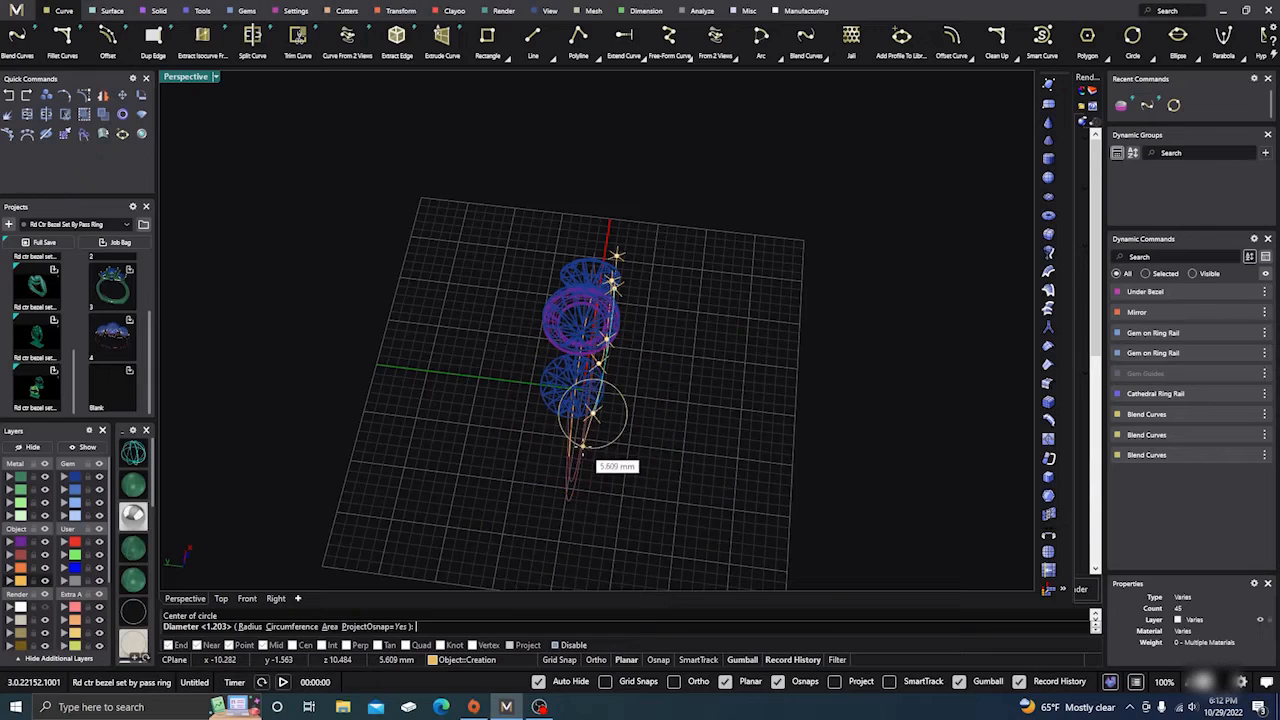
pyautogui.scroll(3, 592, 412)
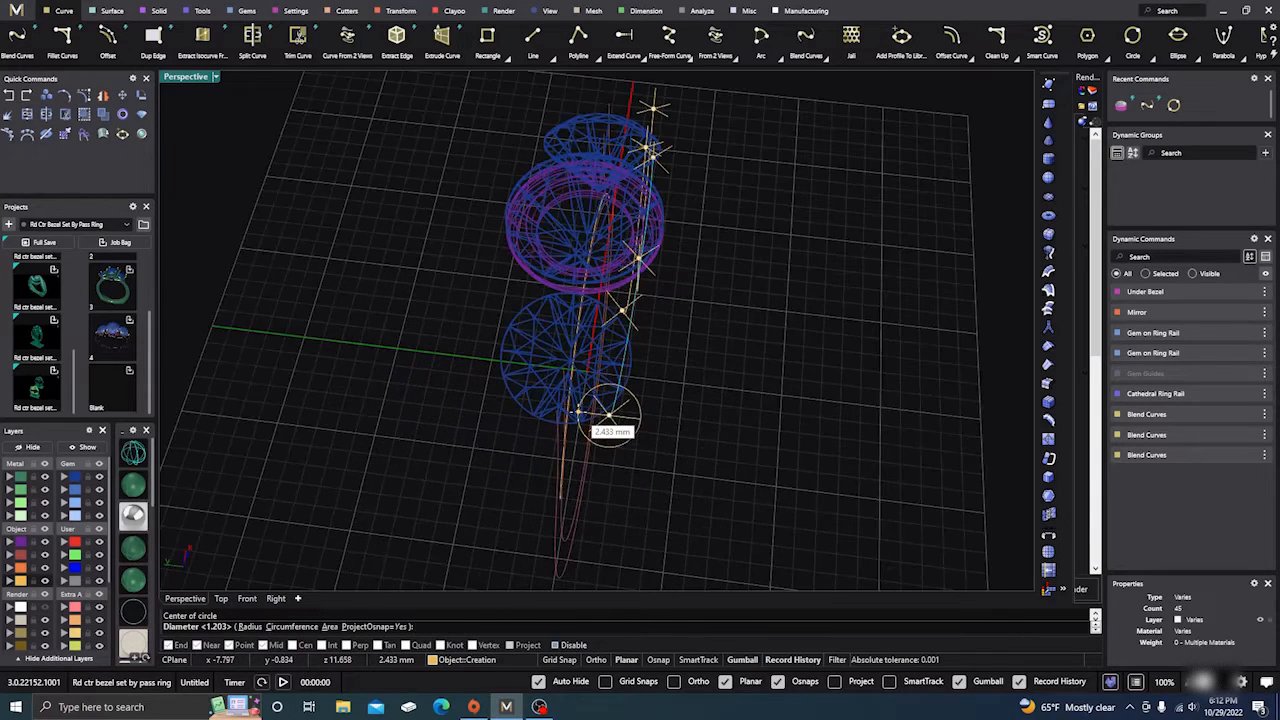
pyautogui.scroll(2, 609, 415)
pyautogui.scroll(3, 580, 412)
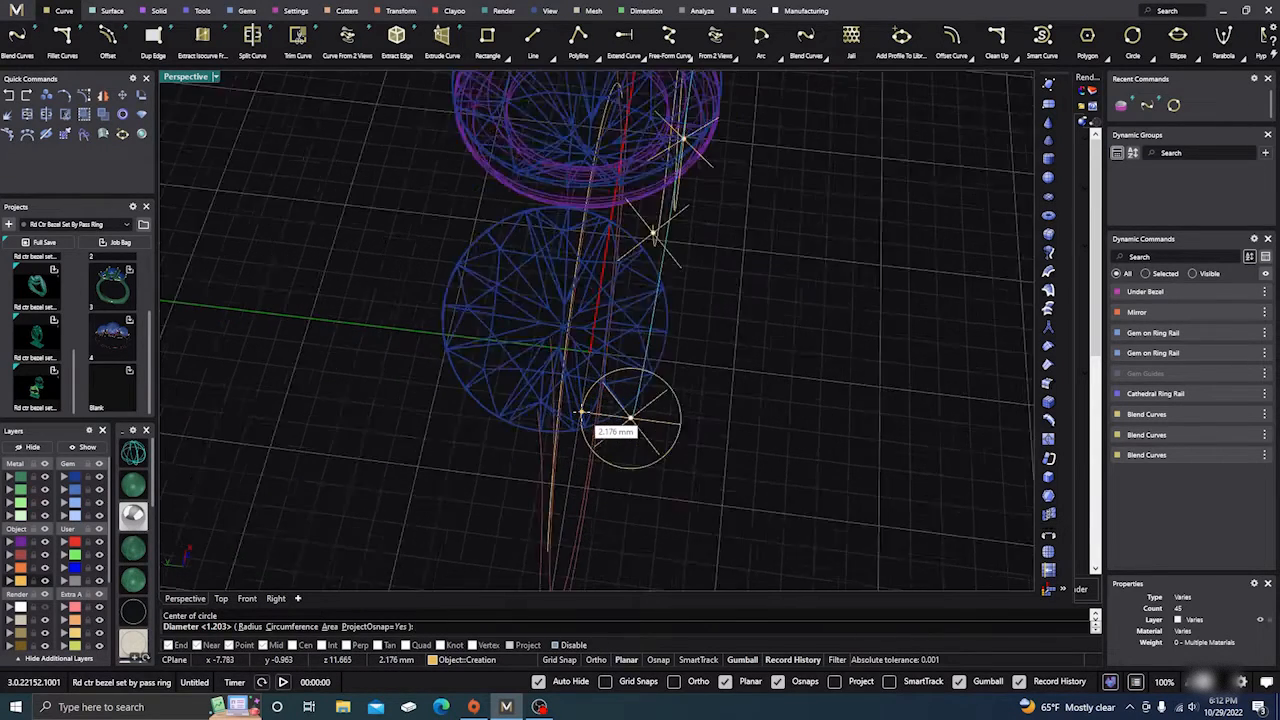
pyautogui.moveTo(583, 412); pyautogui.dragTo(578, 420, button='right')
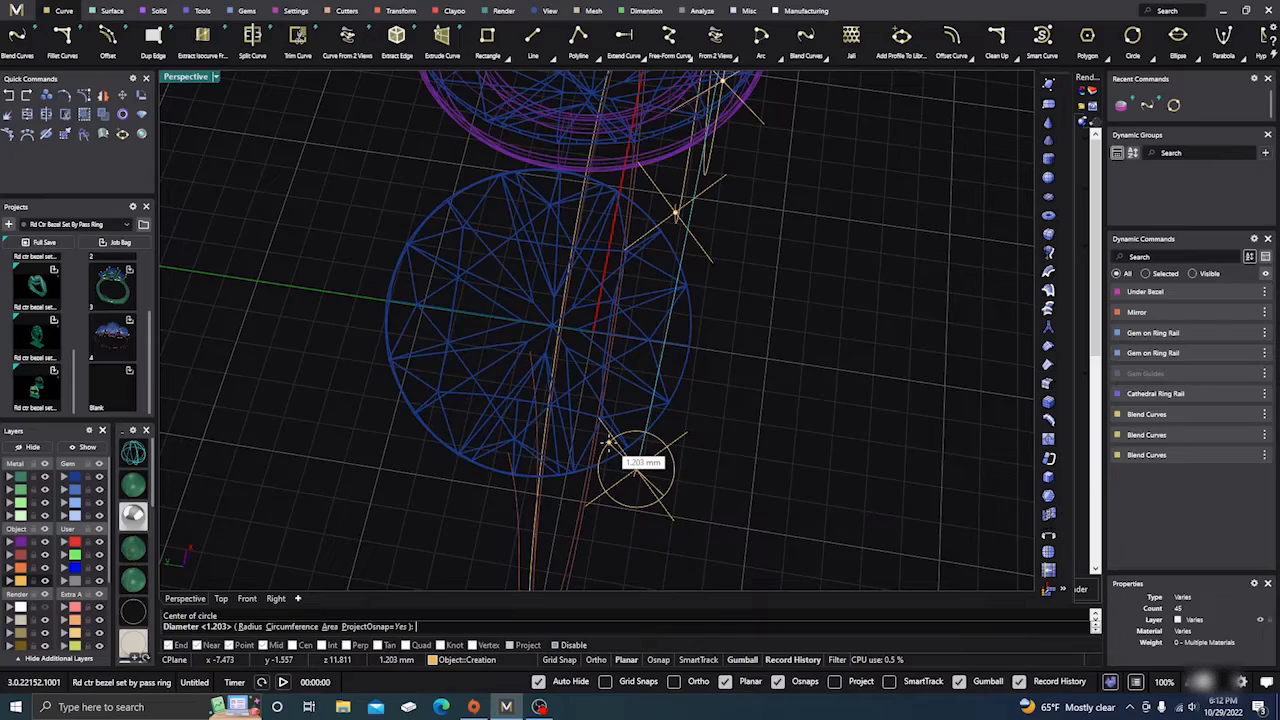
pyautogui.click(609, 444)
# Step: Draw a second curve-aligned profile circle near the prong point
pyautogui.moveTo(611, 449); pyautogui.dragTo(687, 455, button='right')
pyautogui.scroll(-5, 726, 485)
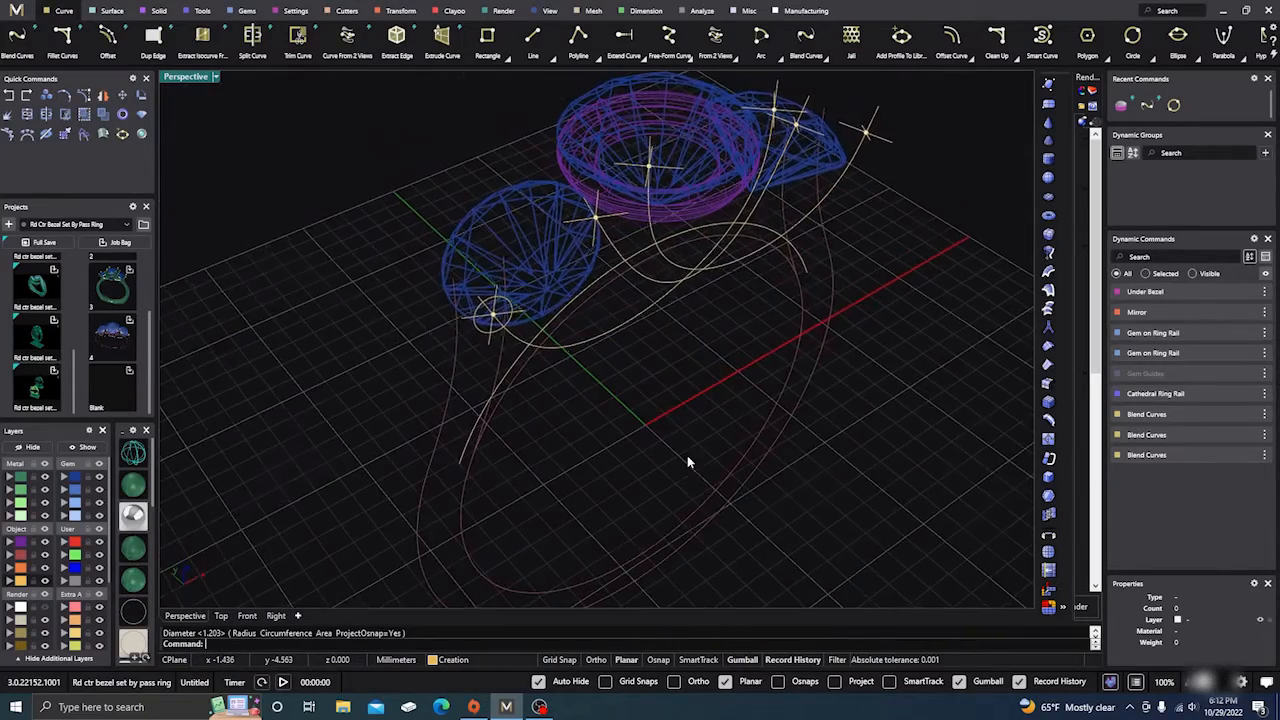
pyautogui.rightClick(653, 396)
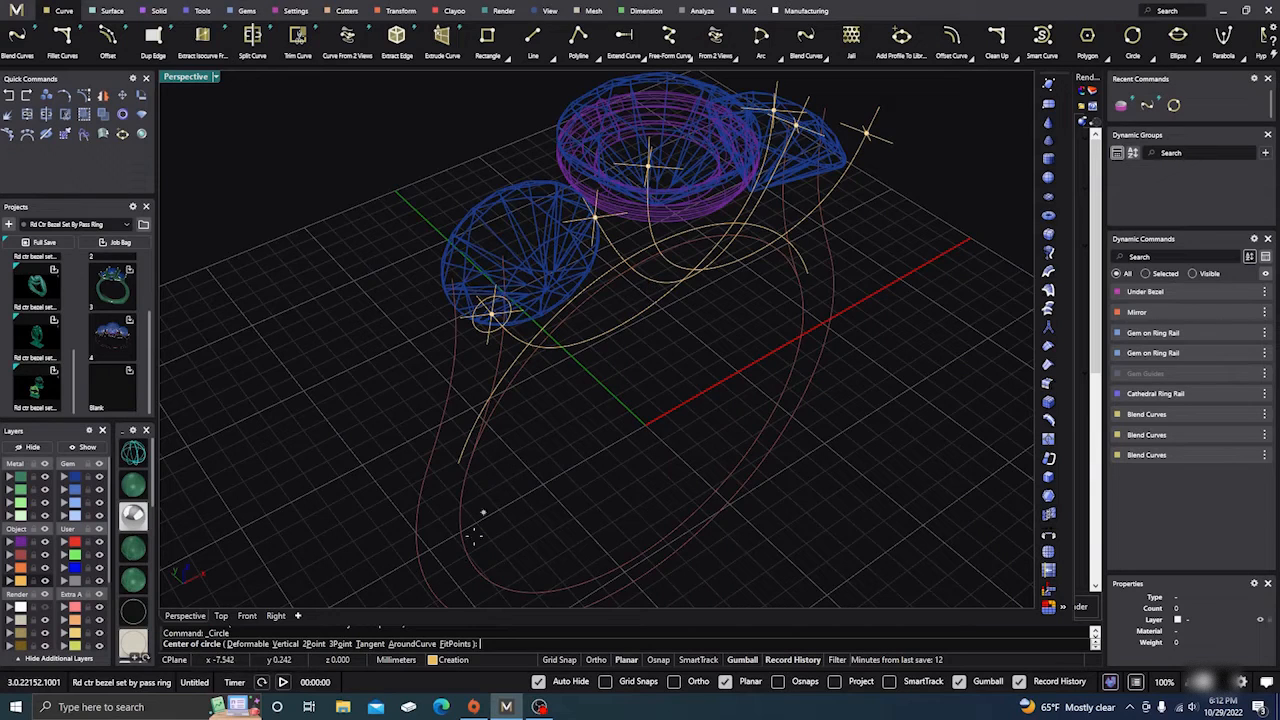
pyautogui.click(415, 644)
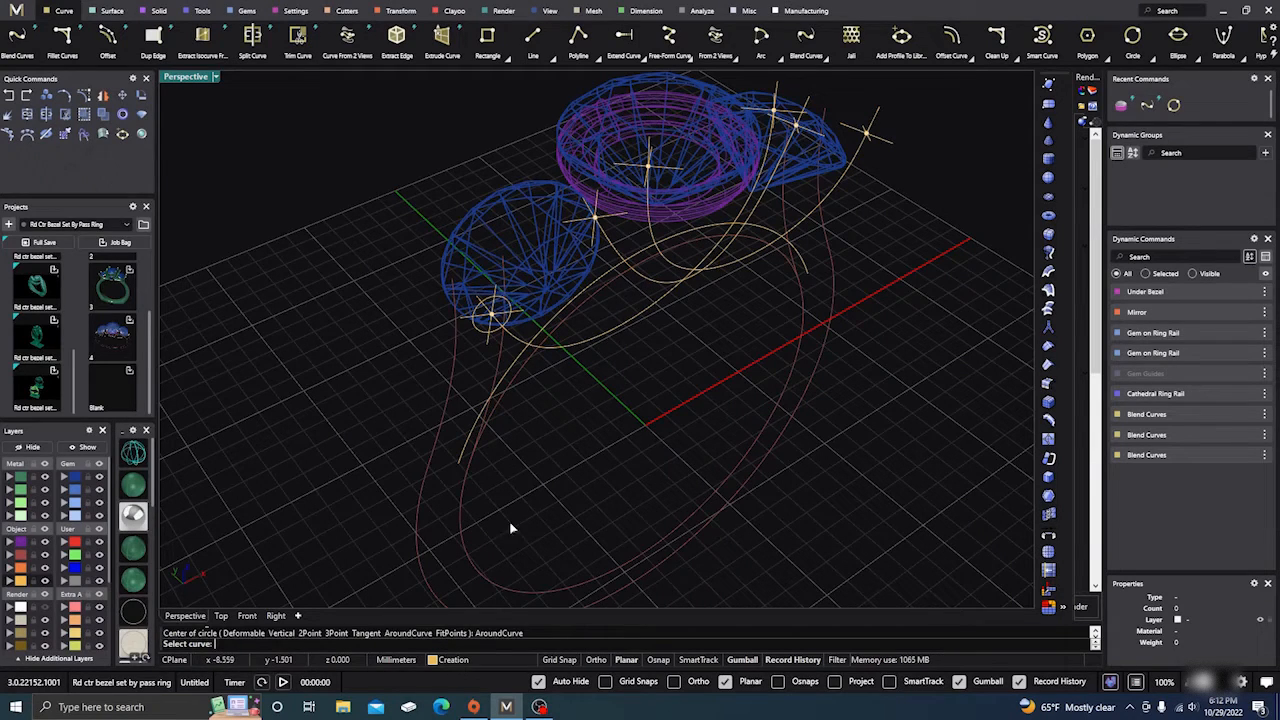
pyautogui.click(647, 282)
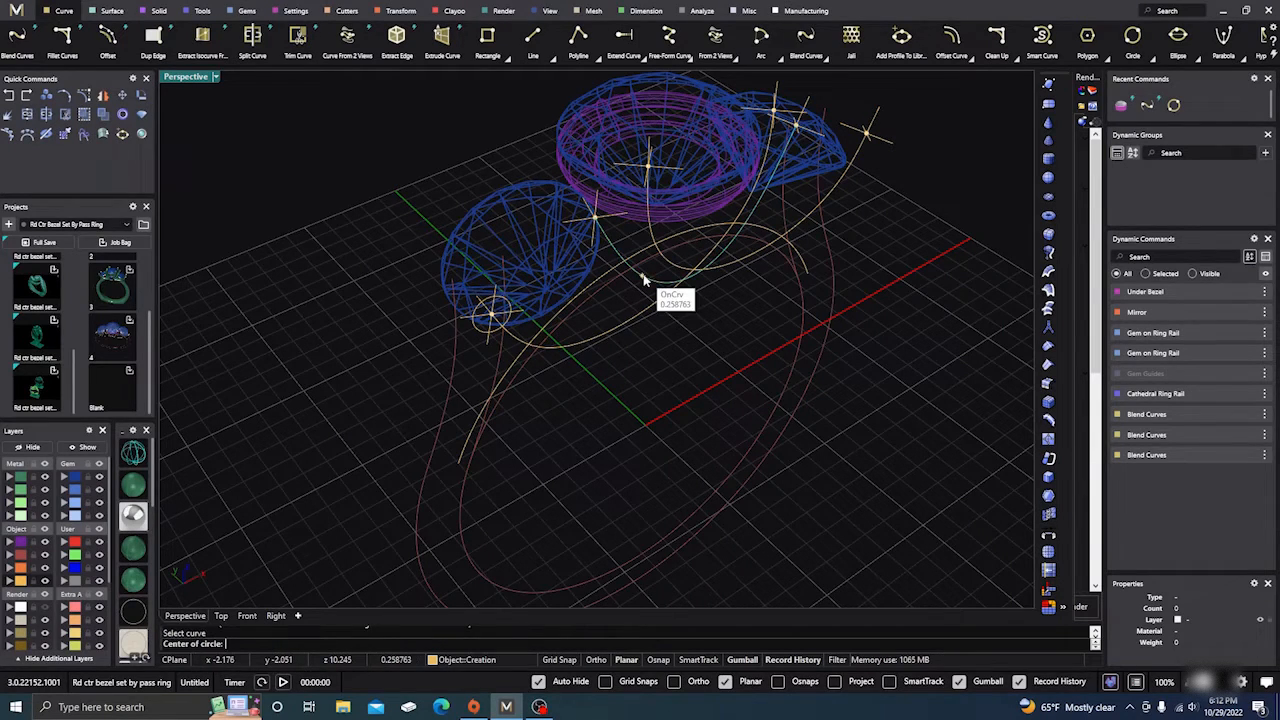
pyautogui.click(592, 214)
pyautogui.moveTo(672, 329); pyautogui.dragTo(757, 408, button='right')
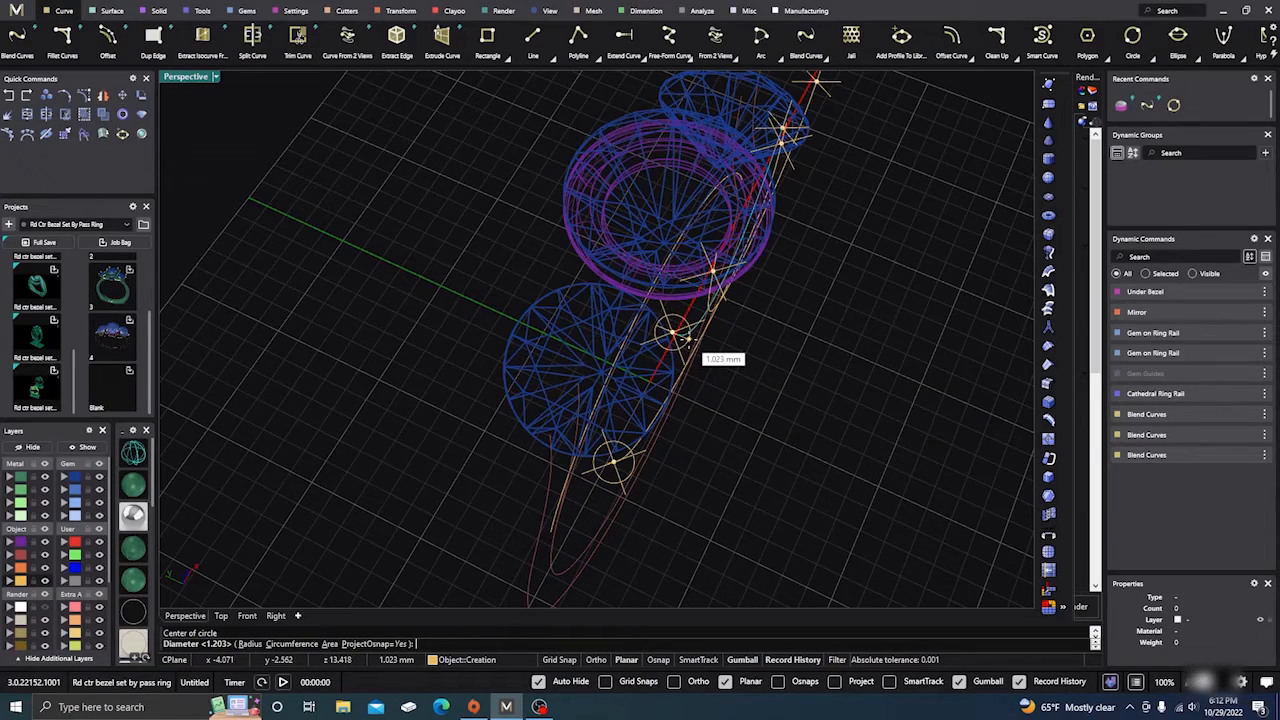
pyautogui.scroll(5, 686, 338)
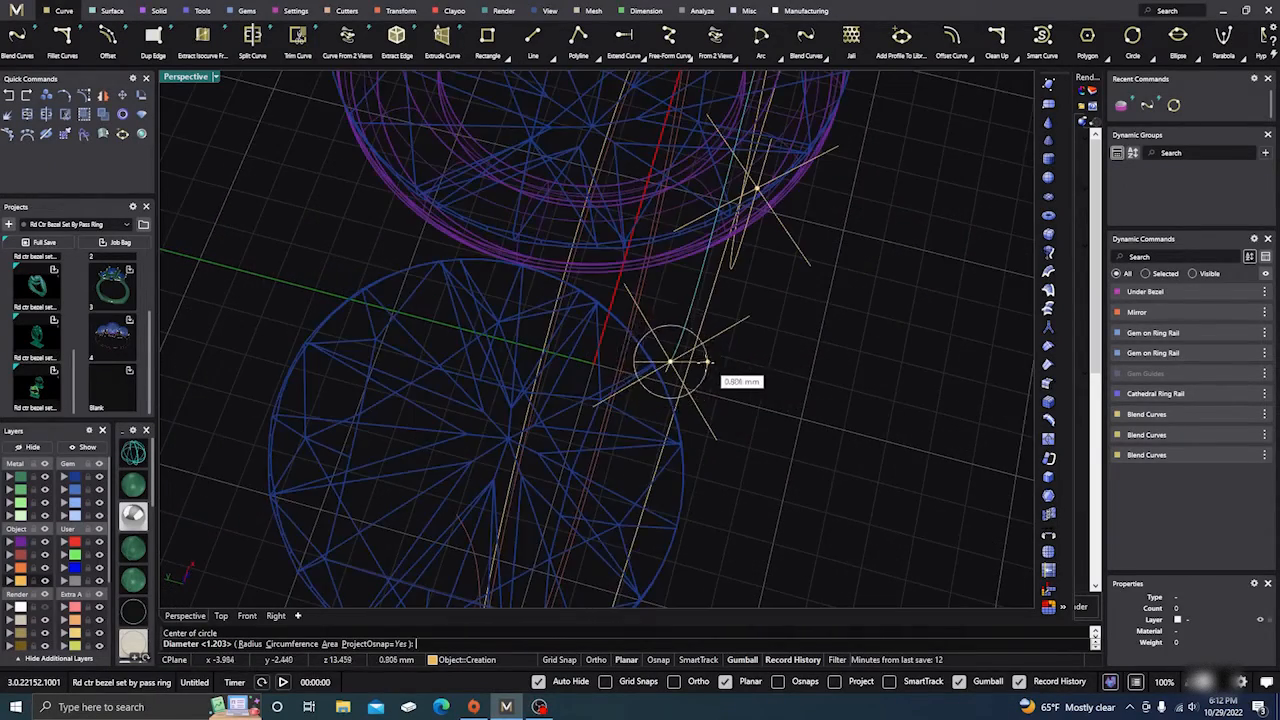
pyautogui.scroll(6, 707, 362)
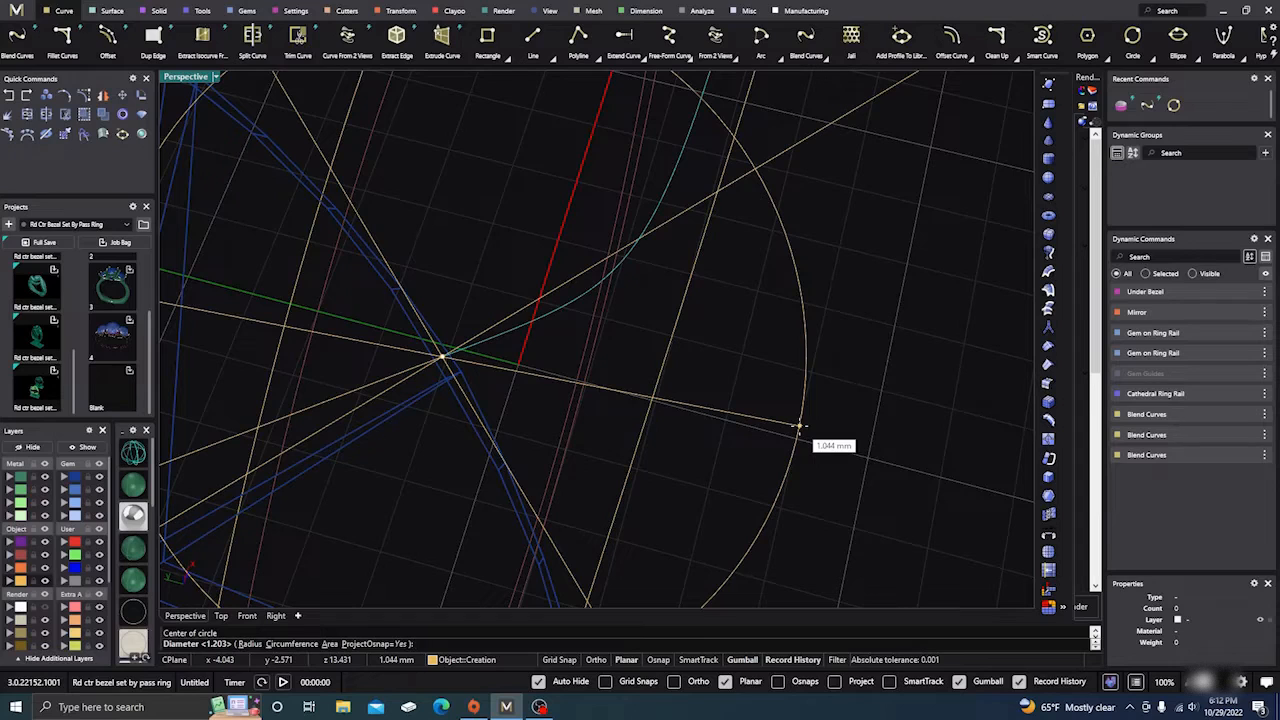
pyautogui.scroll(-8, 798, 427)
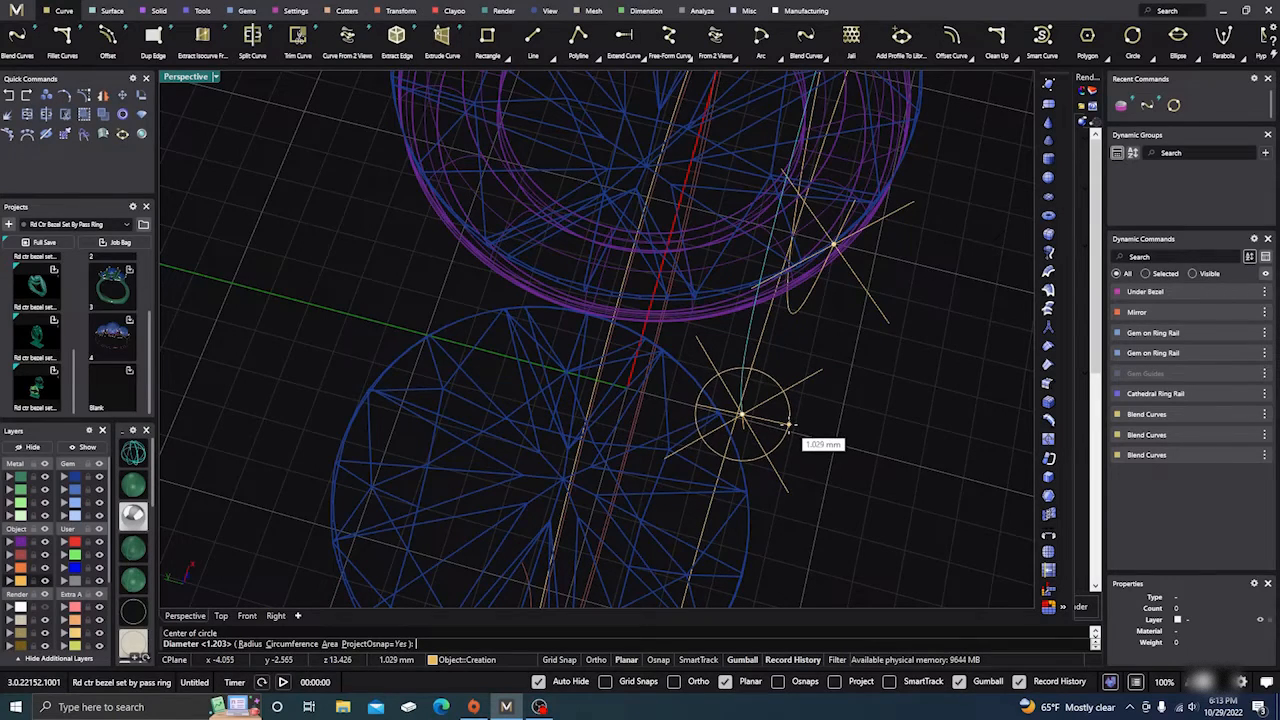
pyautogui.click(789, 424)
pyautogui.scroll(-8, 453, 360)
pyautogui.moveTo(621, 495); pyautogui.dragTo(518, 386, button='right')
pyautogui.scroll(5, 592, 429)
pyautogui.scroll(-5, 551, 429)
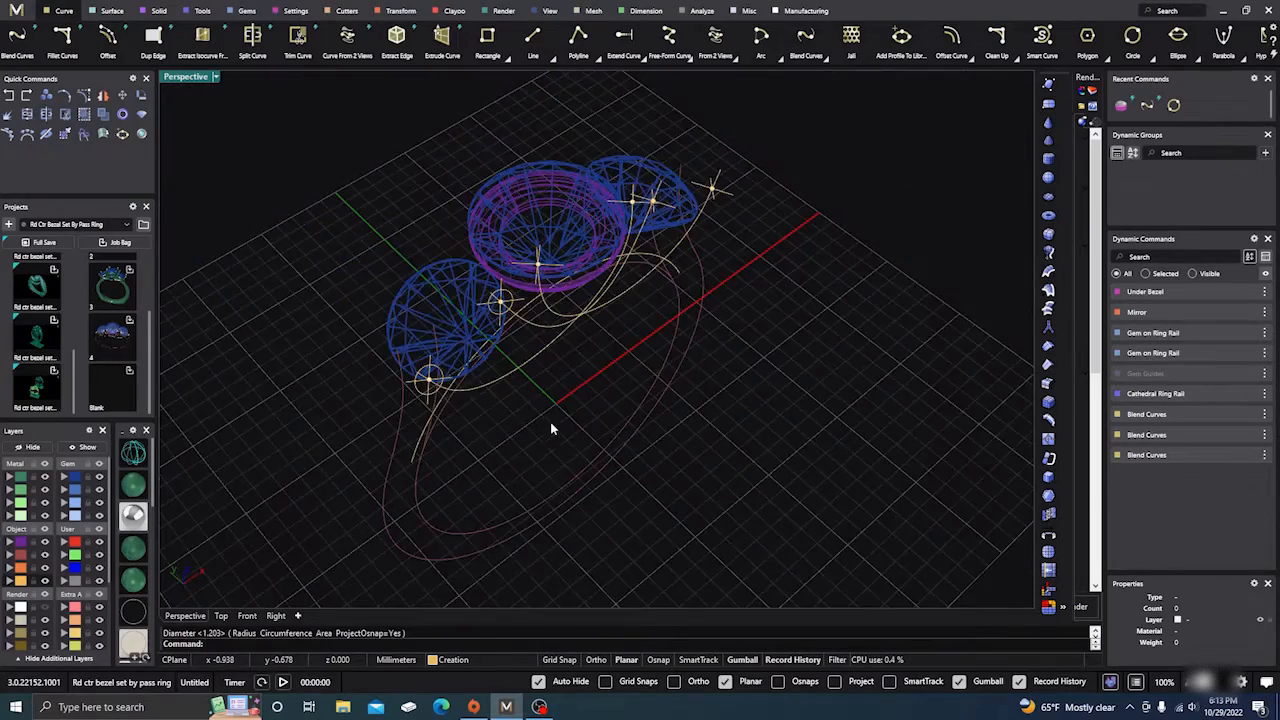
pyautogui.moveTo(552, 429); pyautogui.dragTo(549, 399, button='right')
# Step: Draw a third curve-aligned profile circle on another blend curve
pyautogui.rightClick(540, 312)
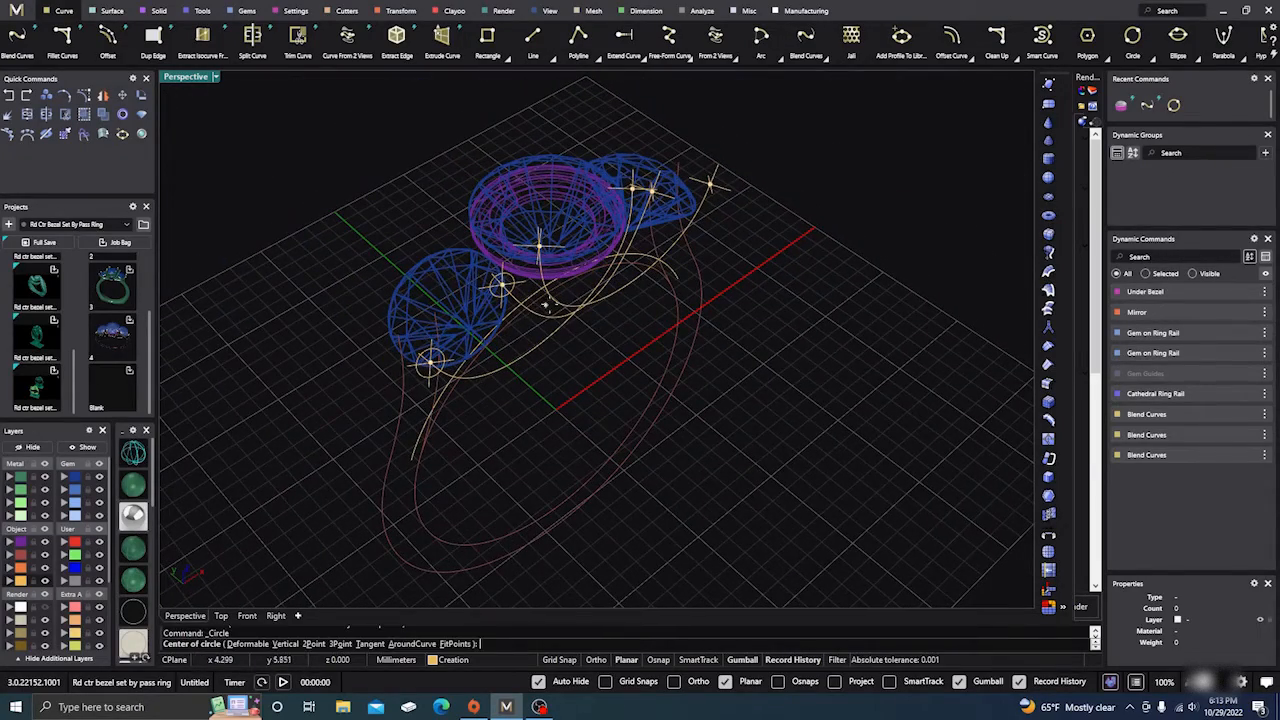
pyautogui.click(415, 644)
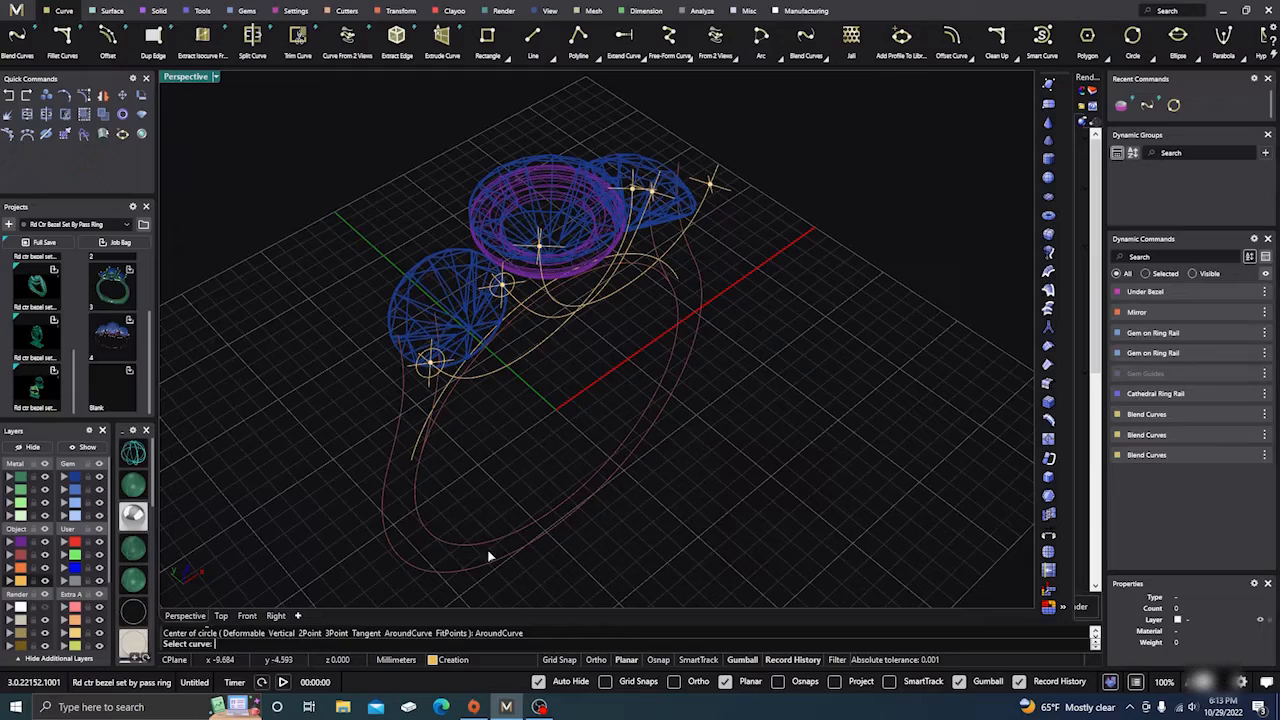
pyautogui.click(566, 313)
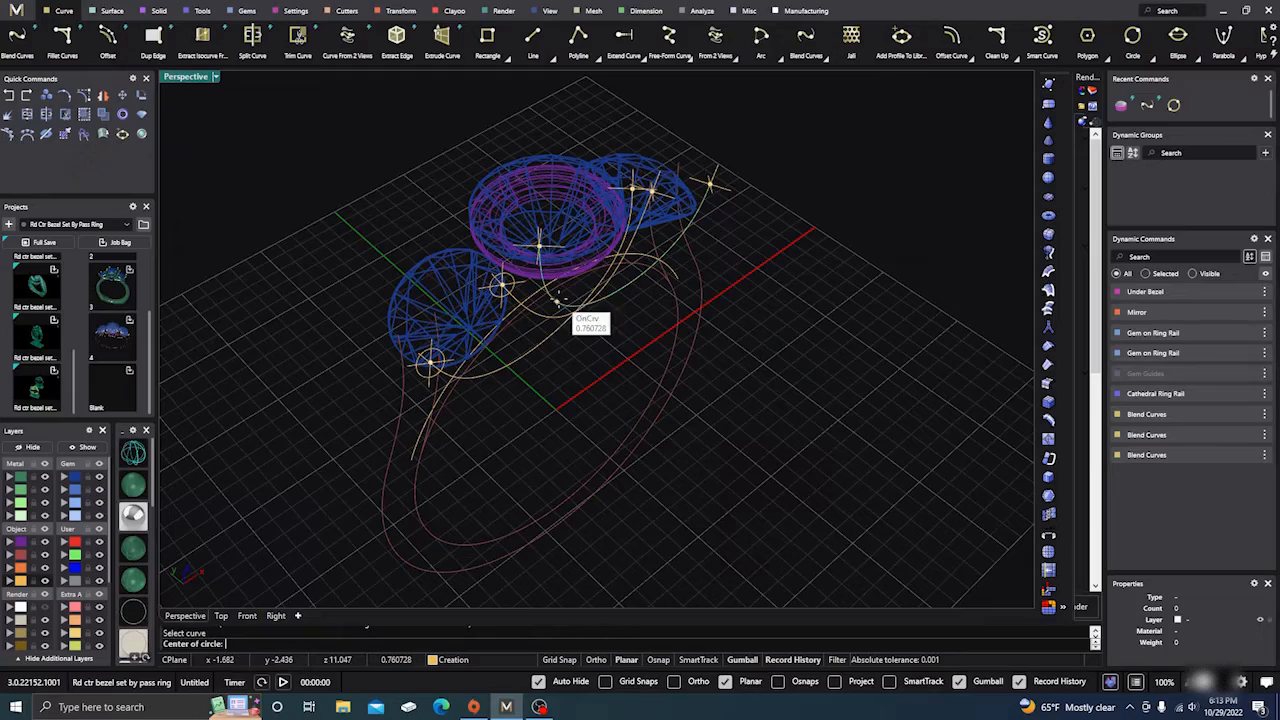
pyautogui.click(538, 237)
pyautogui.moveTo(557, 251); pyautogui.dragTo(637, 403, button='right')
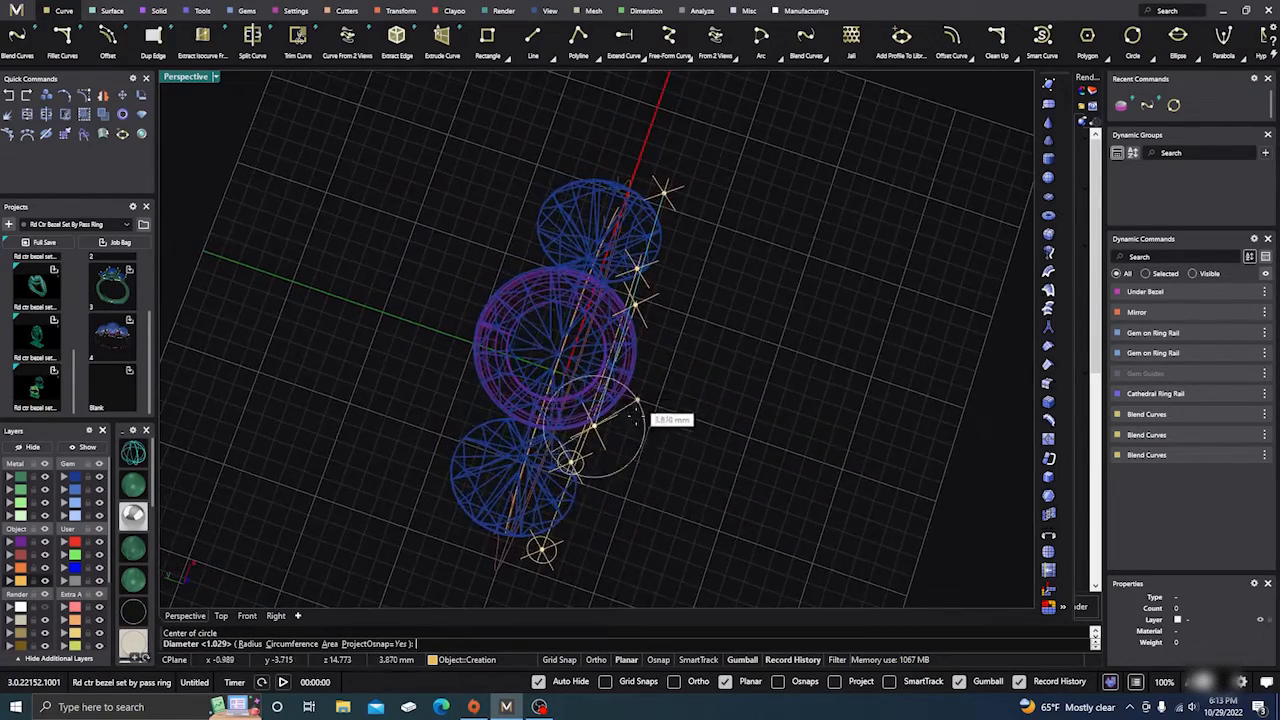
pyautogui.scroll(4, 636, 402)
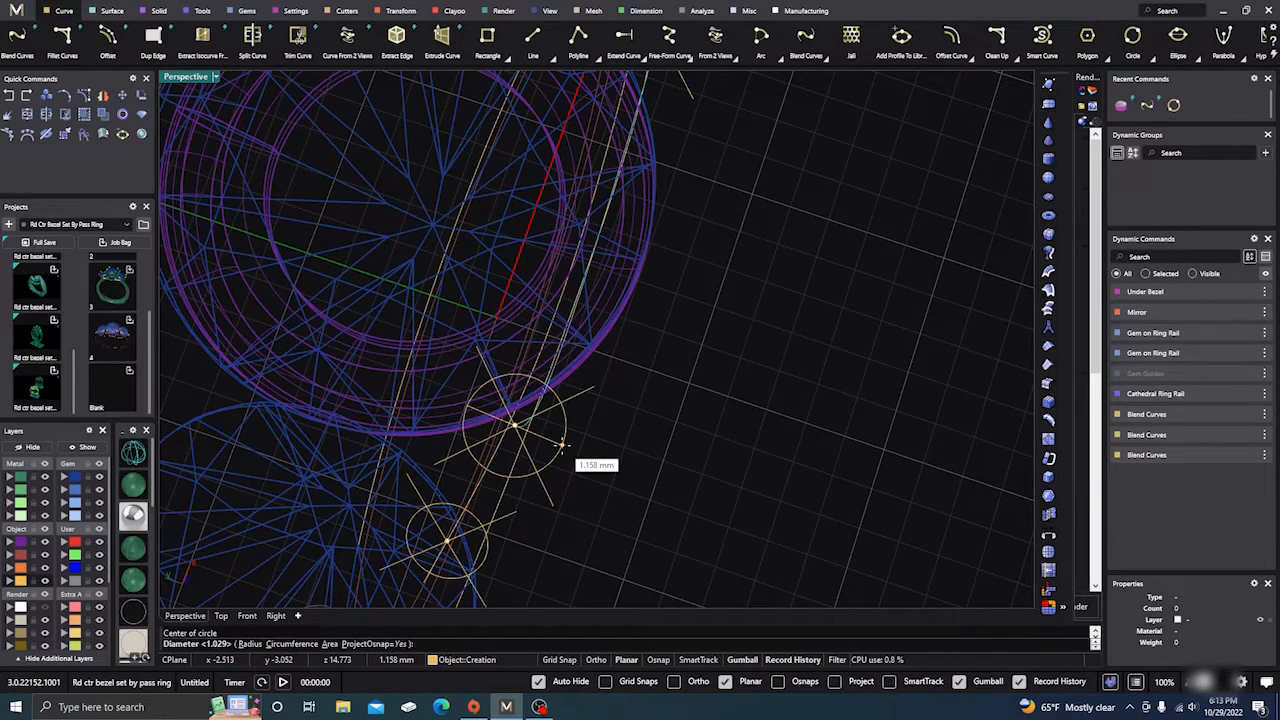
pyautogui.click(562, 445)
pyautogui.scroll(-7, 685, 436)
pyautogui.moveTo(753, 503); pyautogui.dragTo(608, 405, button='right')
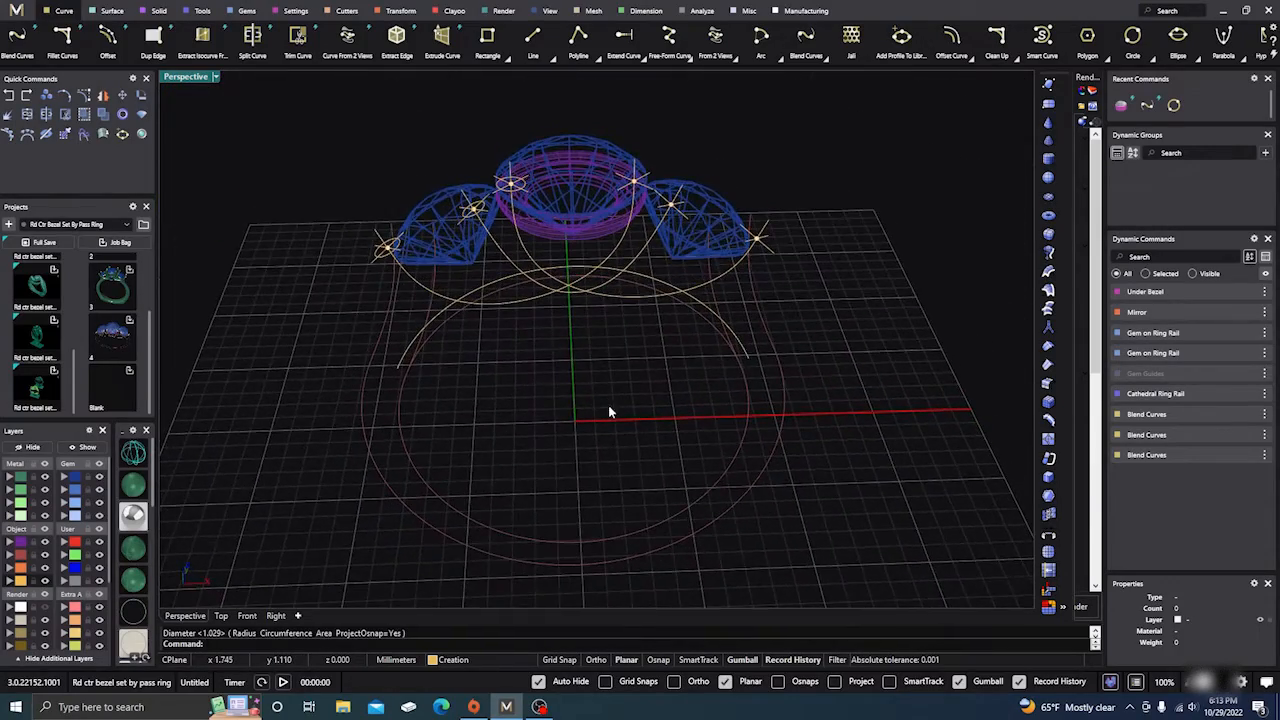
# Step: Select the three small profile circles on the left side, leaving out the stones and bezel
pyautogui.scroll(3, 380, 264)
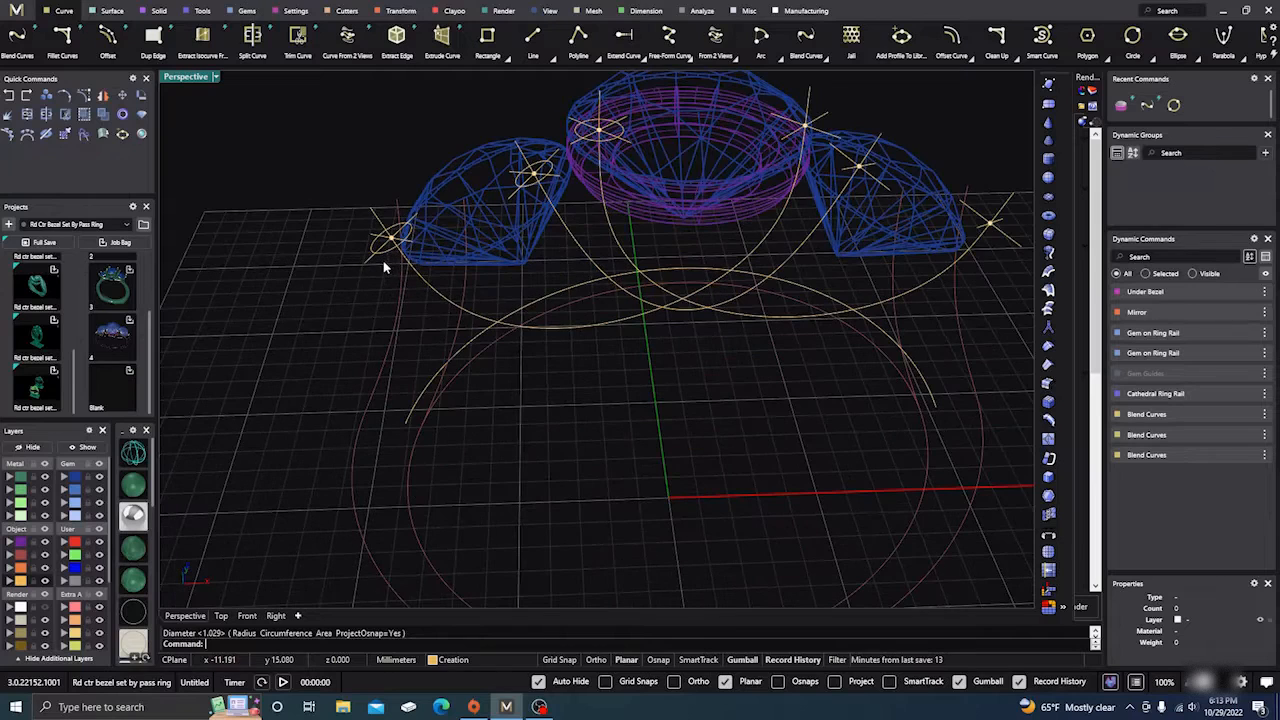
pyautogui.click(389, 256)
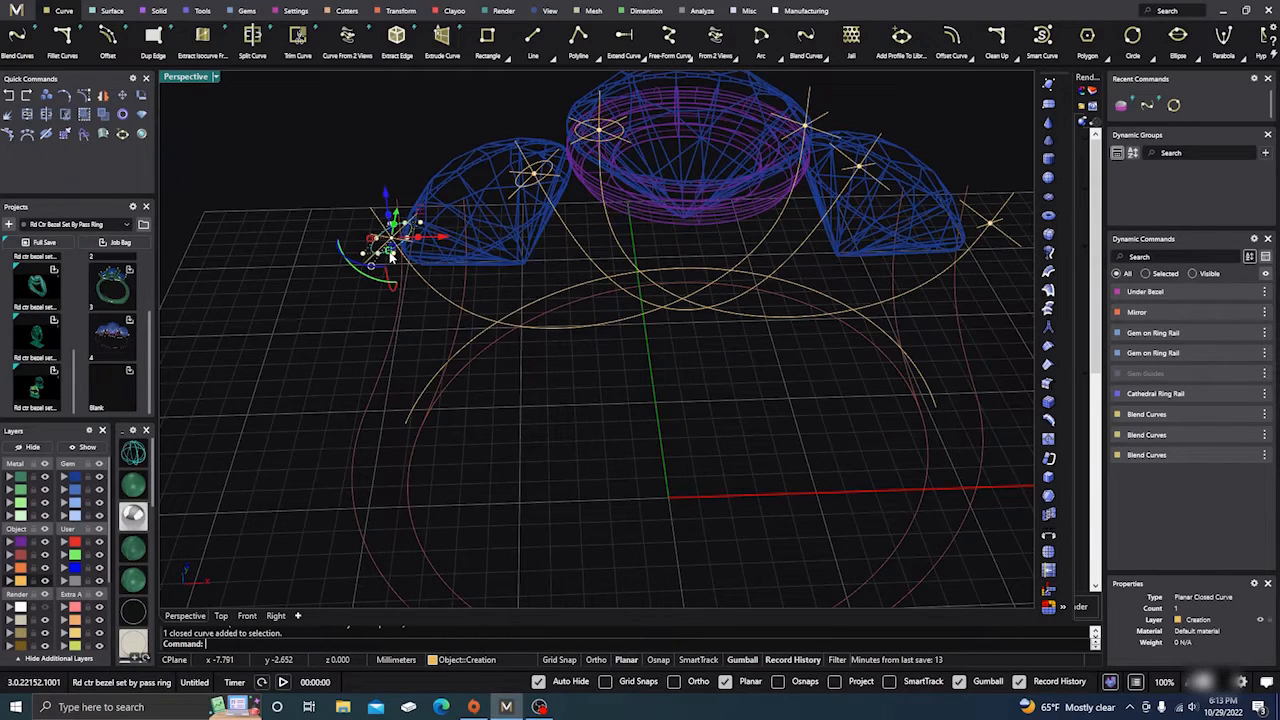
pyautogui.keyDown('shift'); pyautogui.click(529, 182); pyautogui.keyUp('shift')
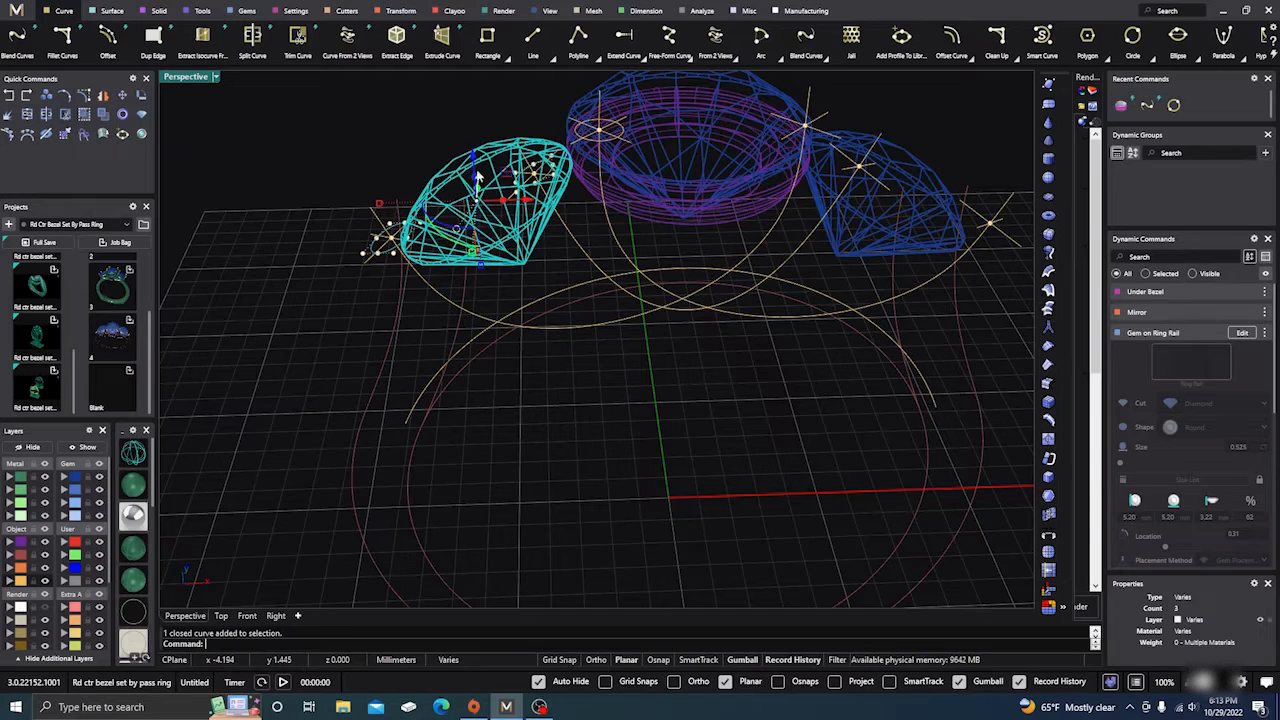
pyautogui.keyDown('shift'); pyautogui.click(455, 193); pyautogui.keyUp('shift')
pyautogui.keyDown('ctrl'); pyautogui.click(455, 193); pyautogui.keyUp('ctrl')
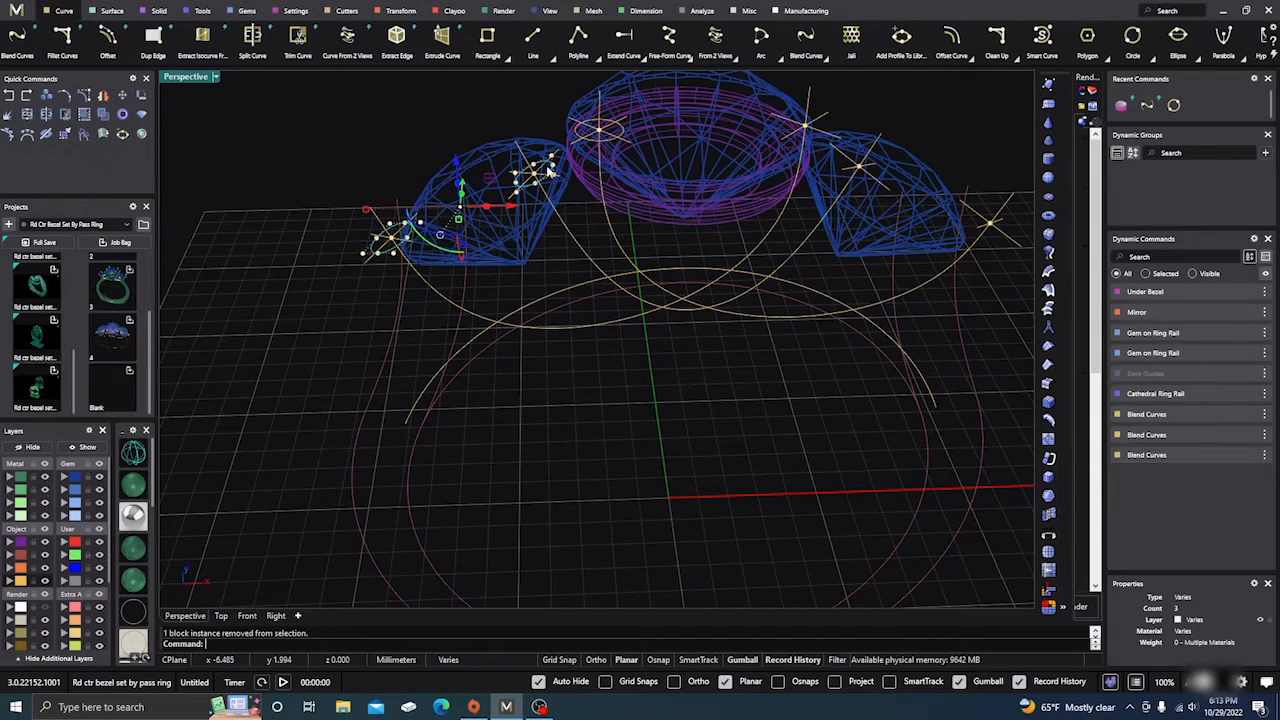
pyautogui.click(611, 146)
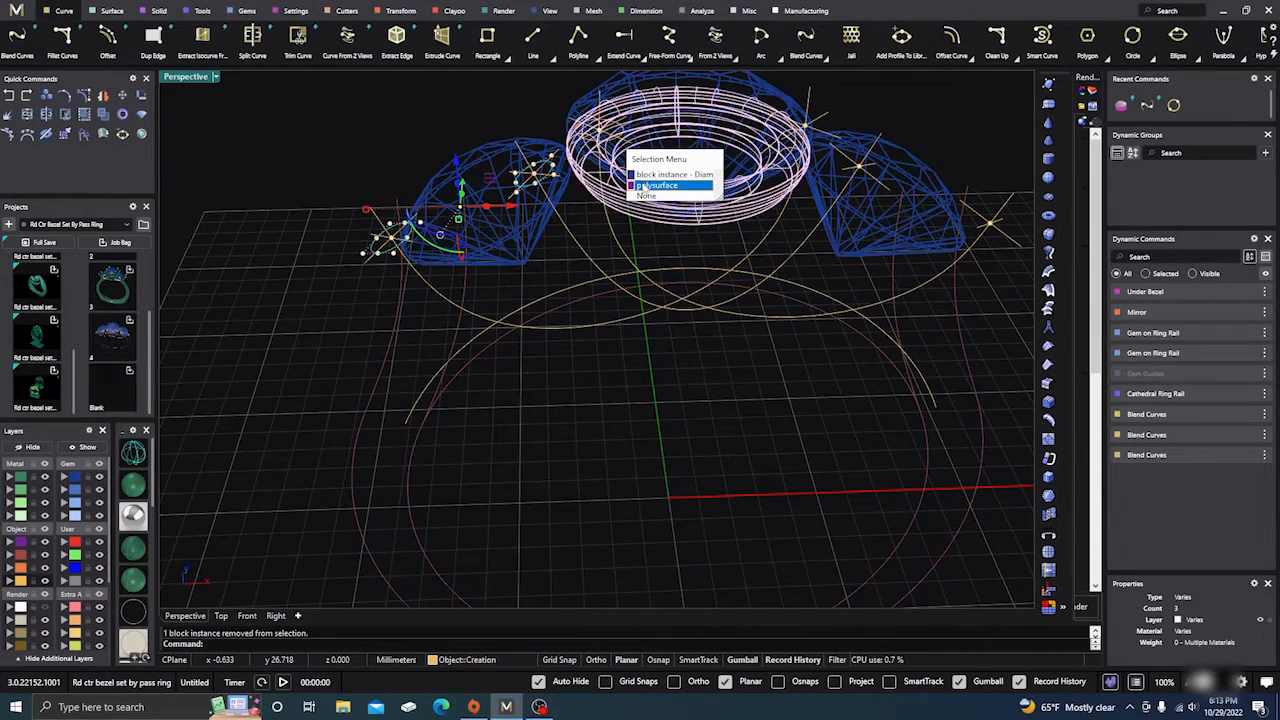
pyautogui.click(646, 197)
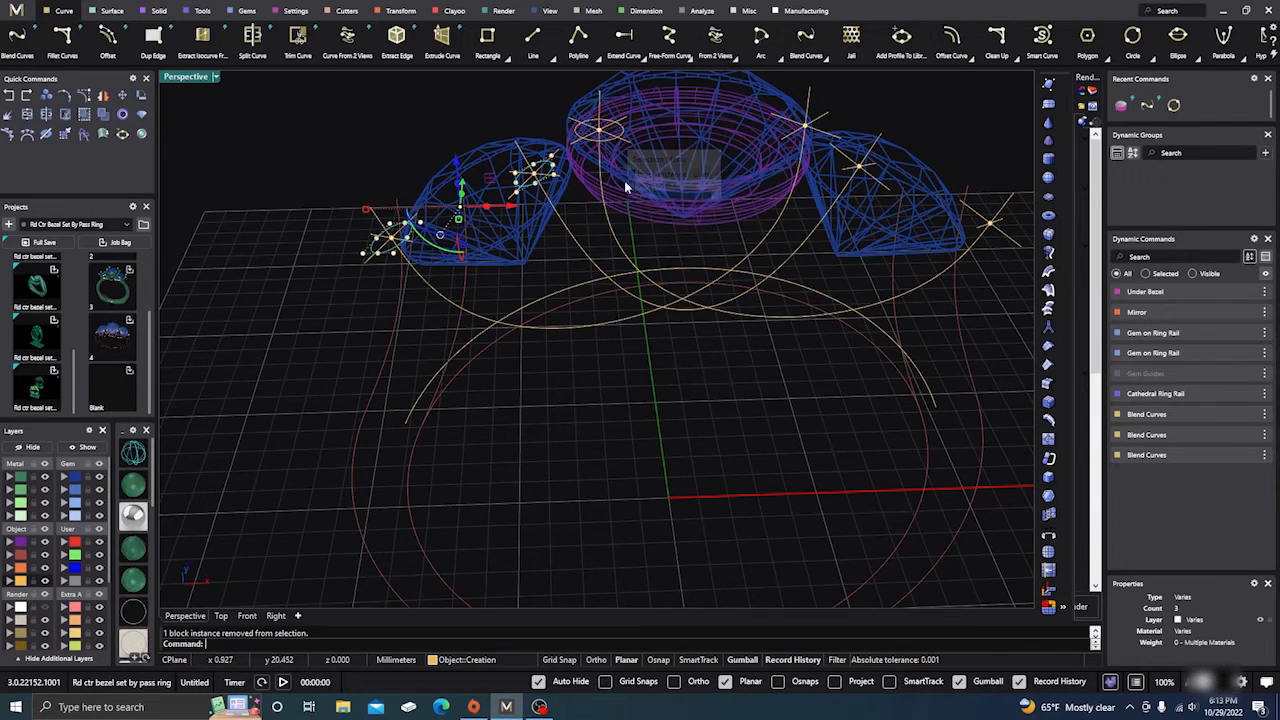
pyautogui.click(617, 147)
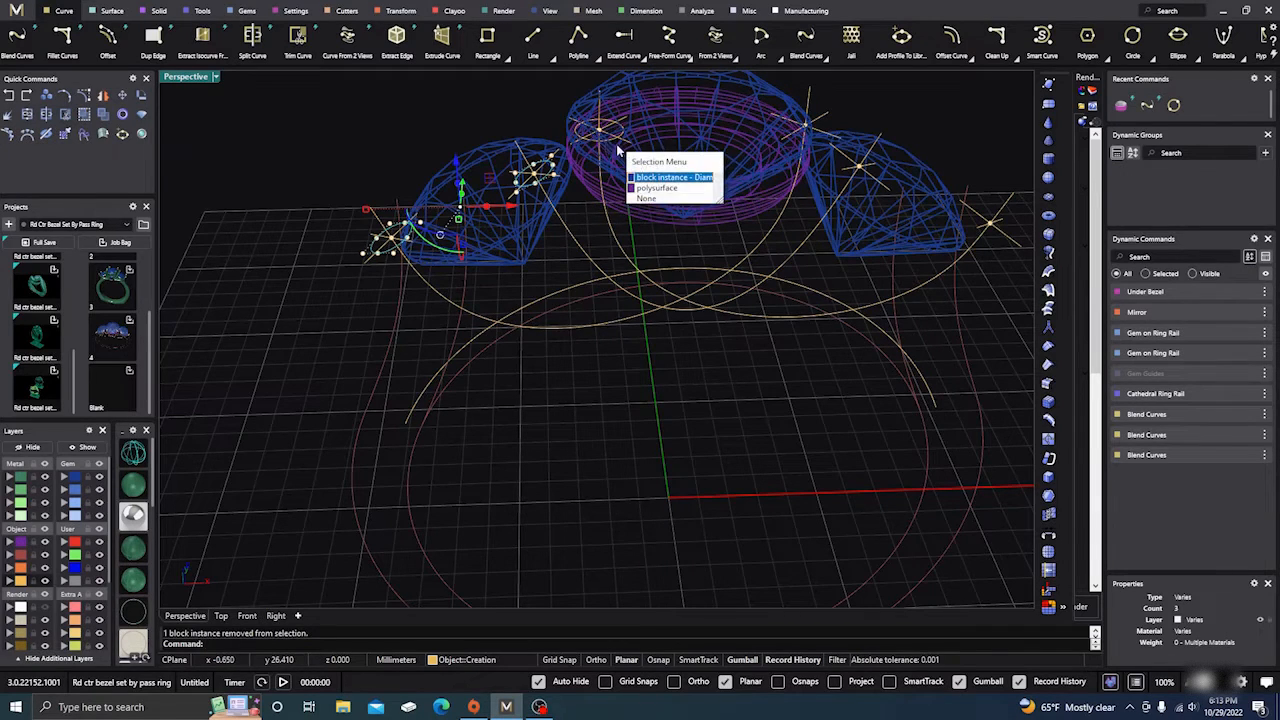
pyautogui.click(632, 197)
pyautogui.moveTo(631, 195); pyautogui.dragTo(619, 248, button='right')
pyautogui.click(617, 246)
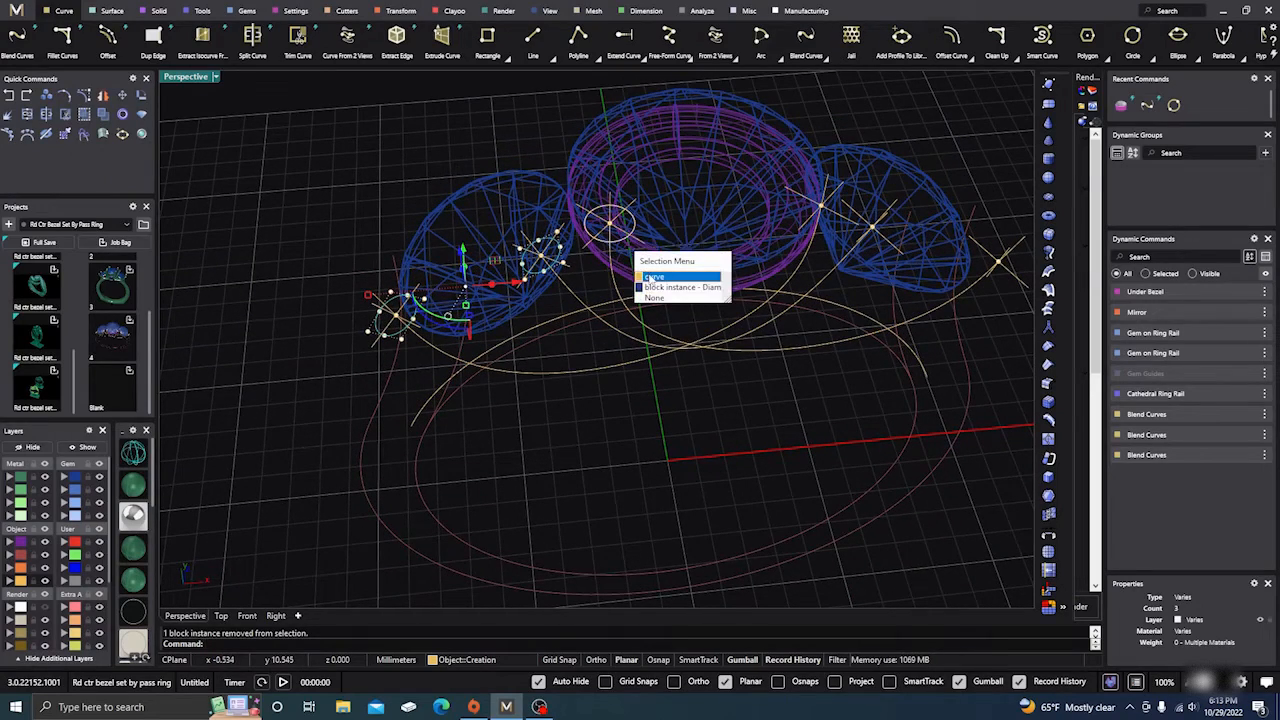
pyautogui.click(650, 276)
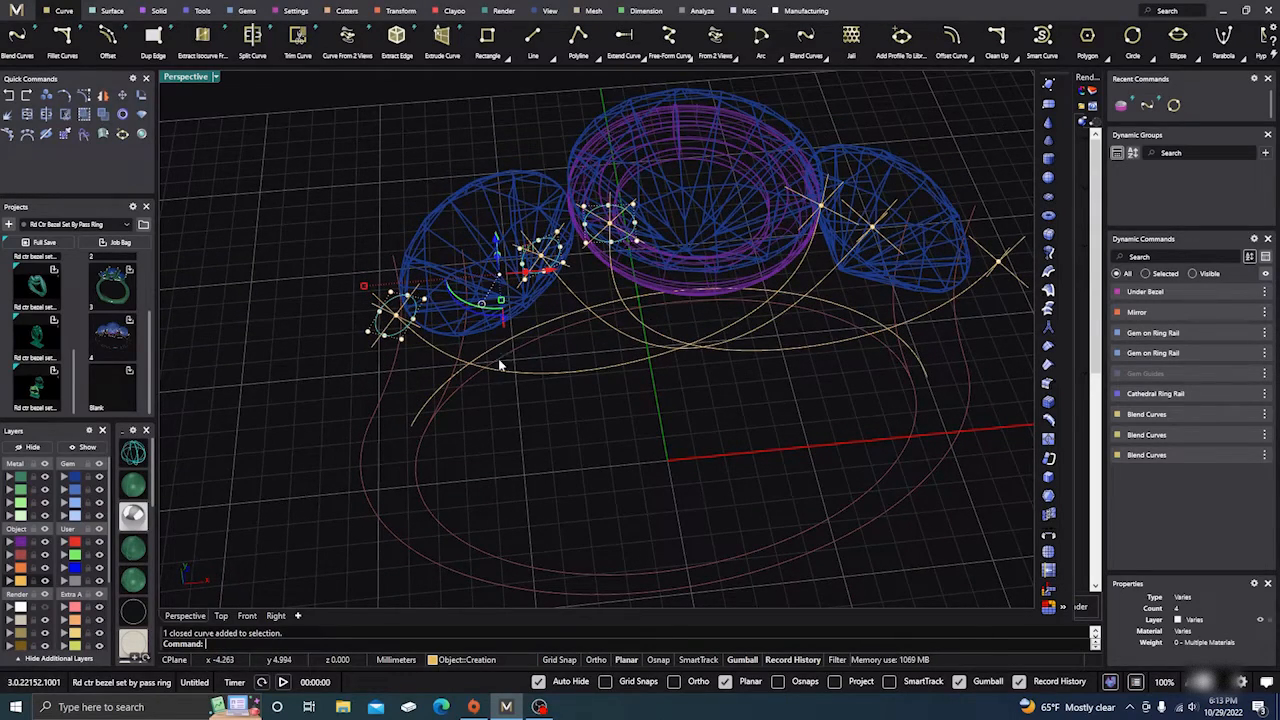
pyautogui.scroll(-3, 355, 362)
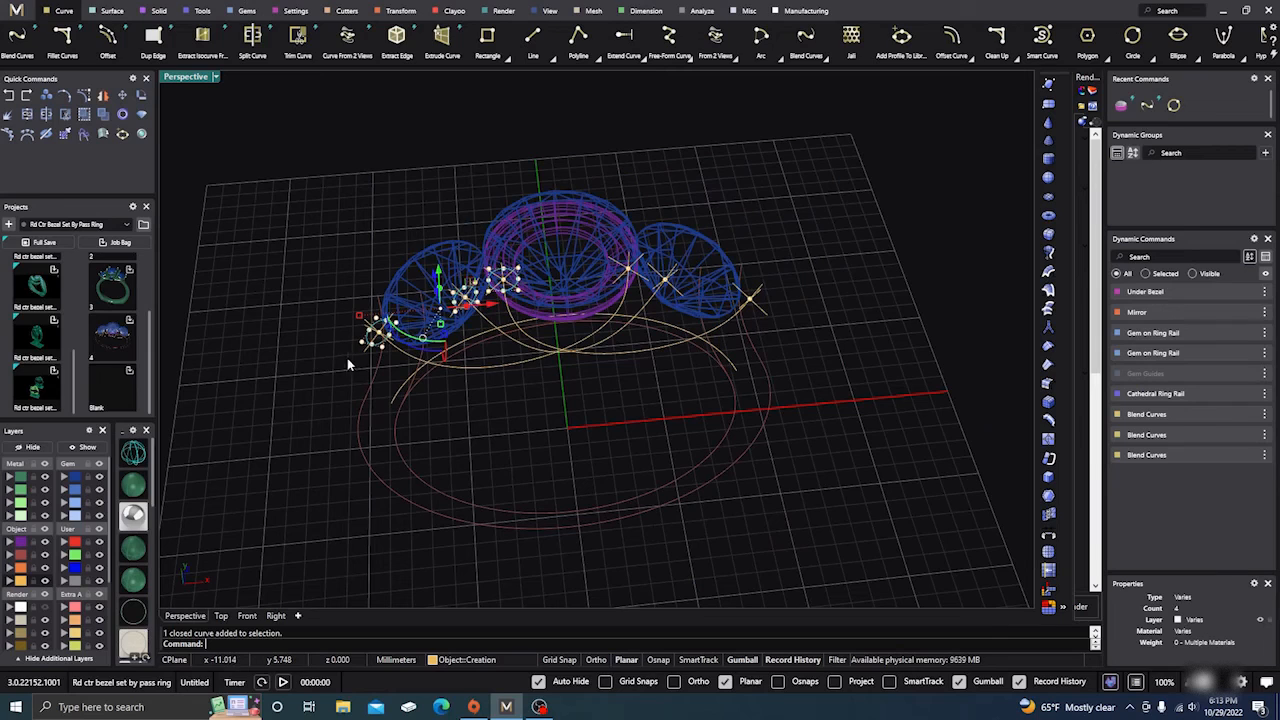
# Step: Mirror the selected circles to the right side and check the mirrored copies
pyautogui.click(401, 11)
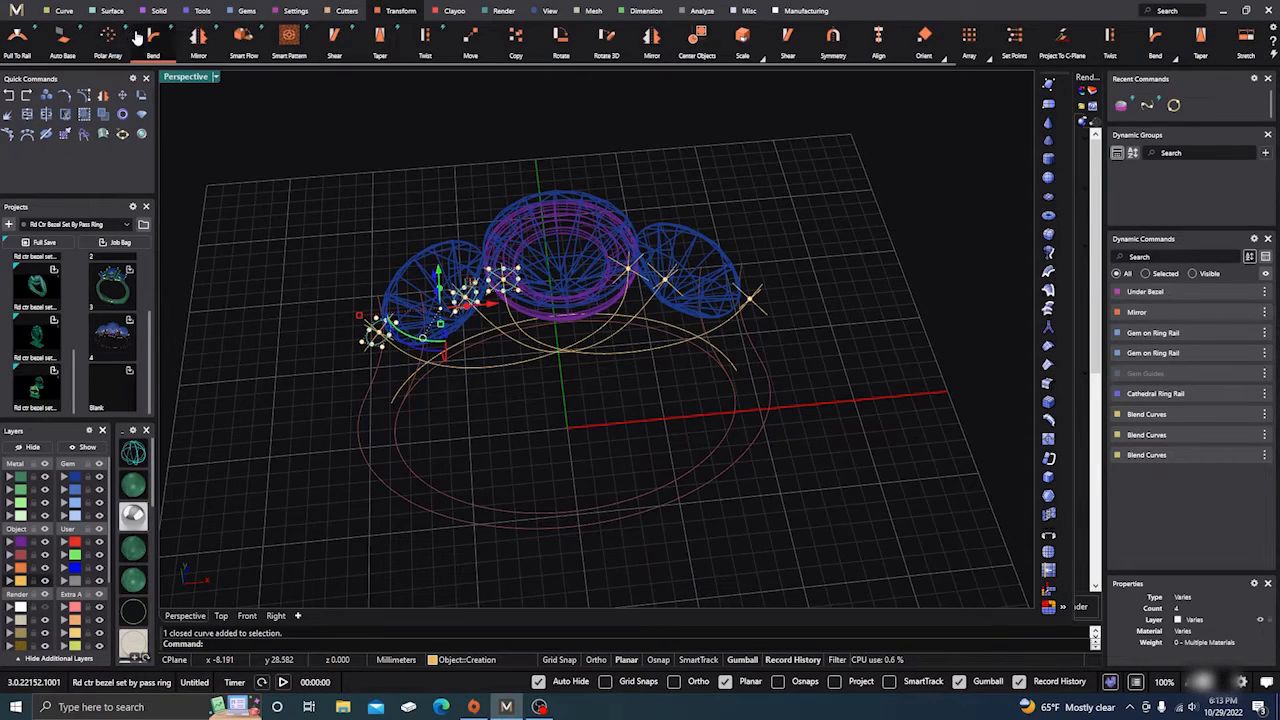
pyautogui.click(198, 37)
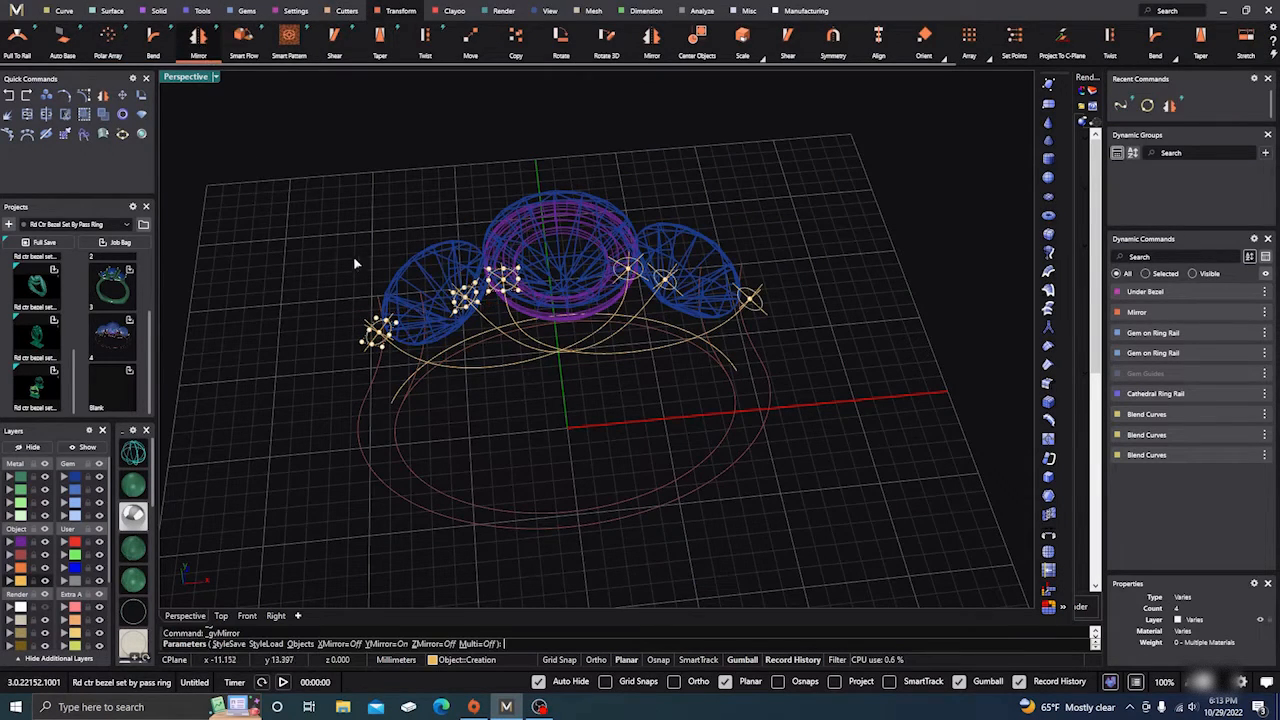
pyautogui.rightClick(286, 414)
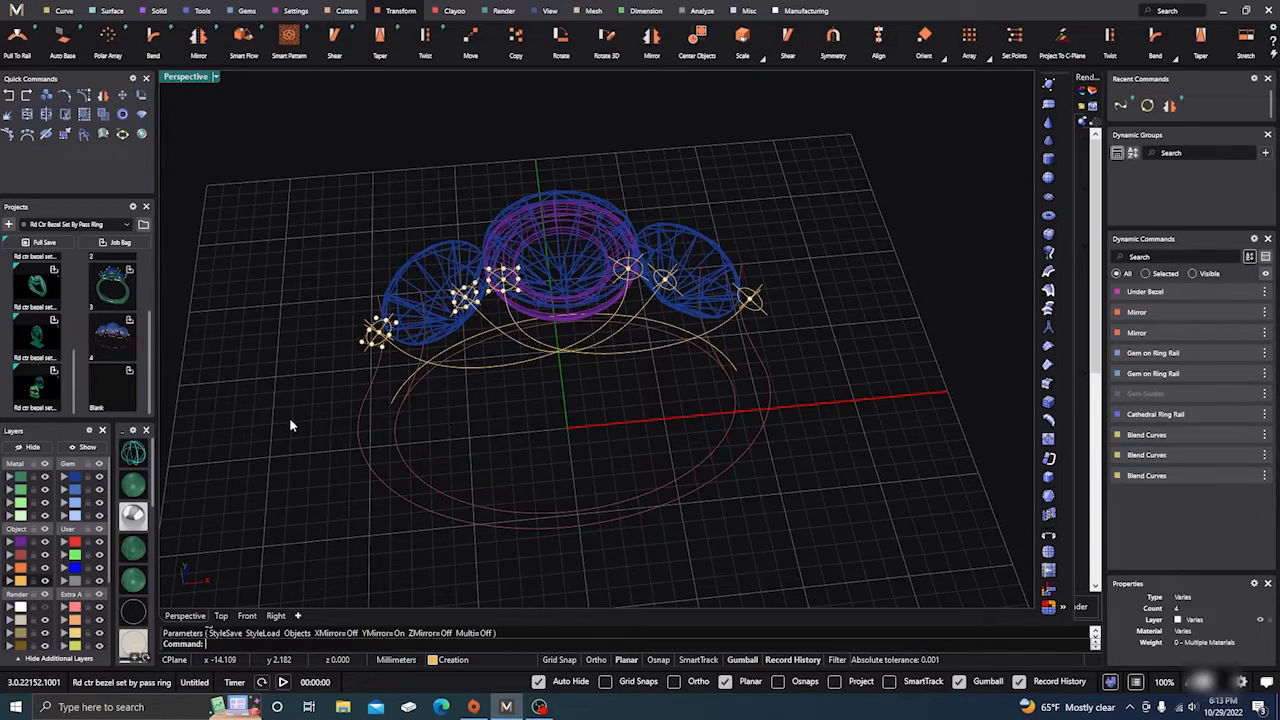
pyautogui.click(290, 418)
pyautogui.moveTo(343, 471); pyautogui.dragTo(328, 444, button='right')
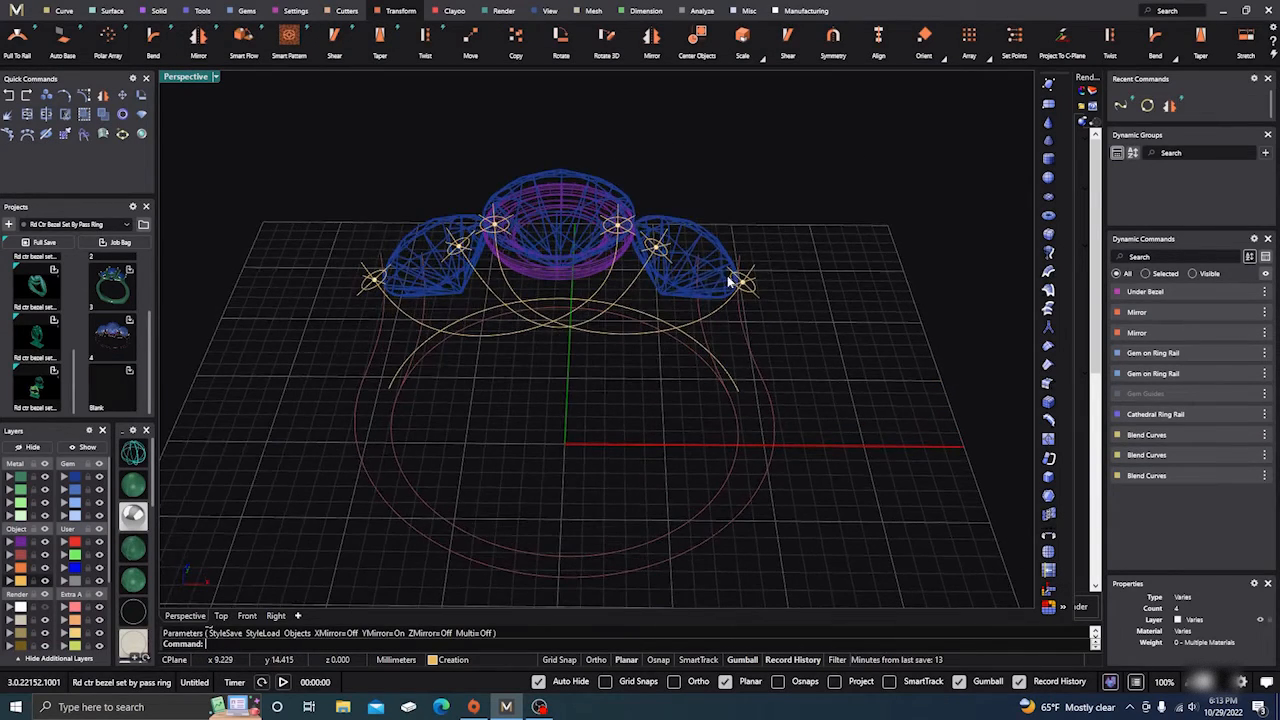
pyautogui.scroll(5, 733, 300)
pyautogui.click(759, 323)
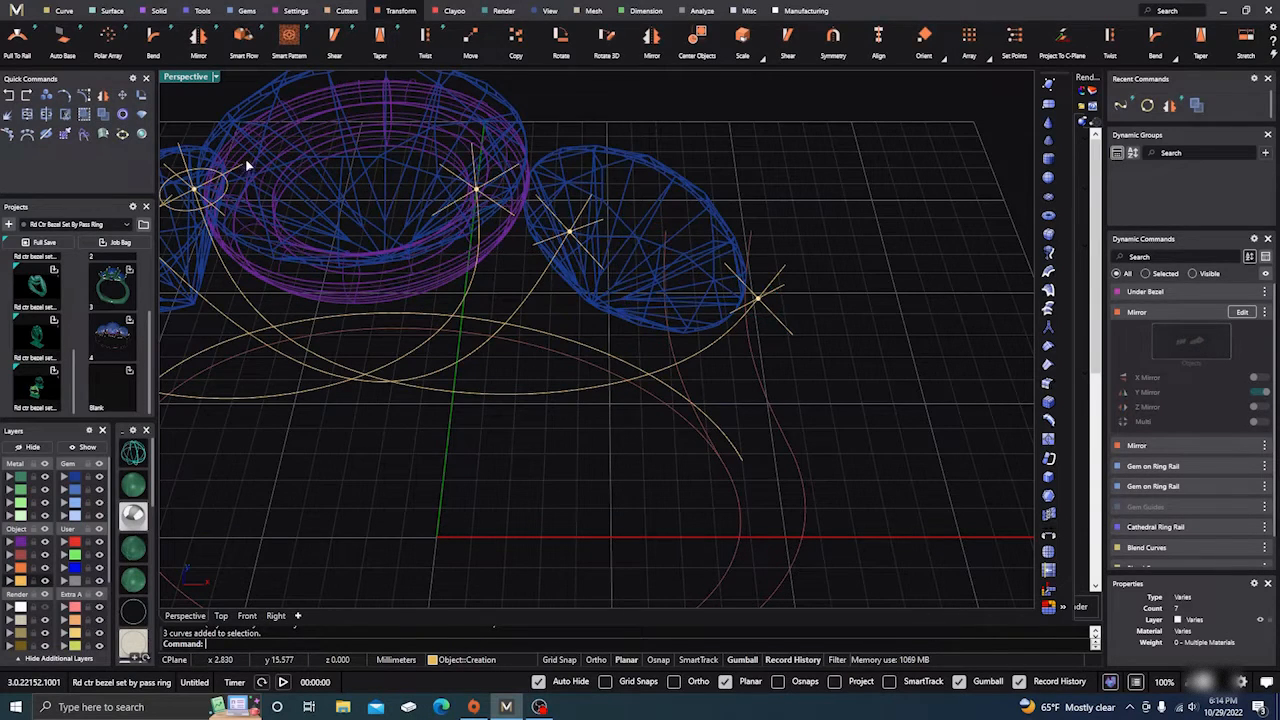
pyautogui.click(848, 194)
pyautogui.click(784, 312)
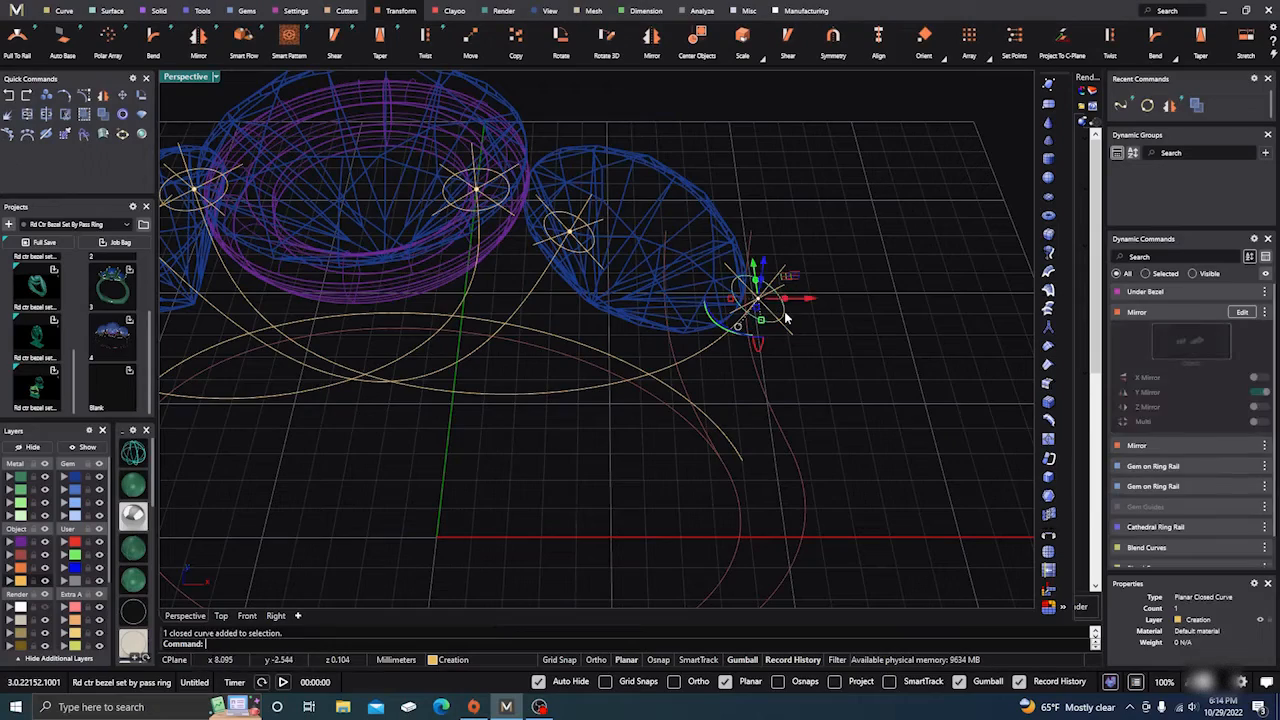
pyautogui.click(887, 217)
pyautogui.scroll(-5, 902, 223)
pyautogui.moveTo(911, 298); pyautogui.dragTo(394, 300, button='right')
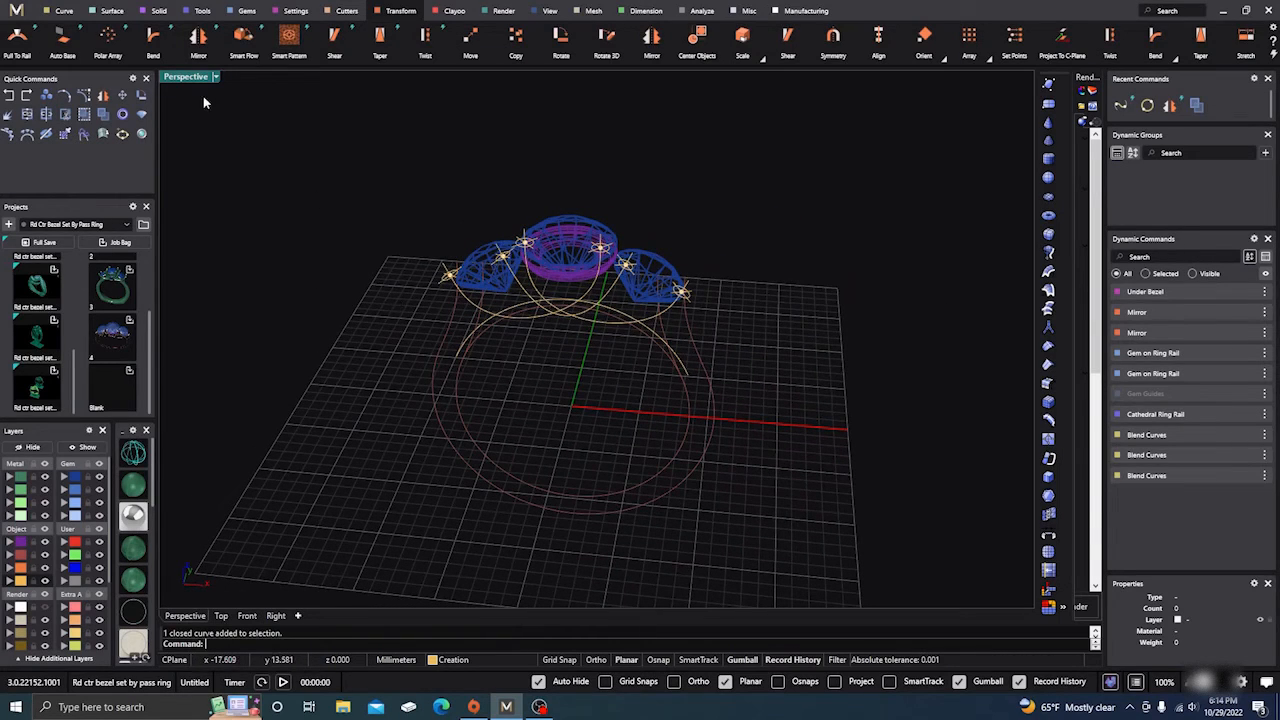
# Step: Sweep 1 the profile circles along the left curve with Dome Thickness Start 0.5
pyautogui.click(110, 11)
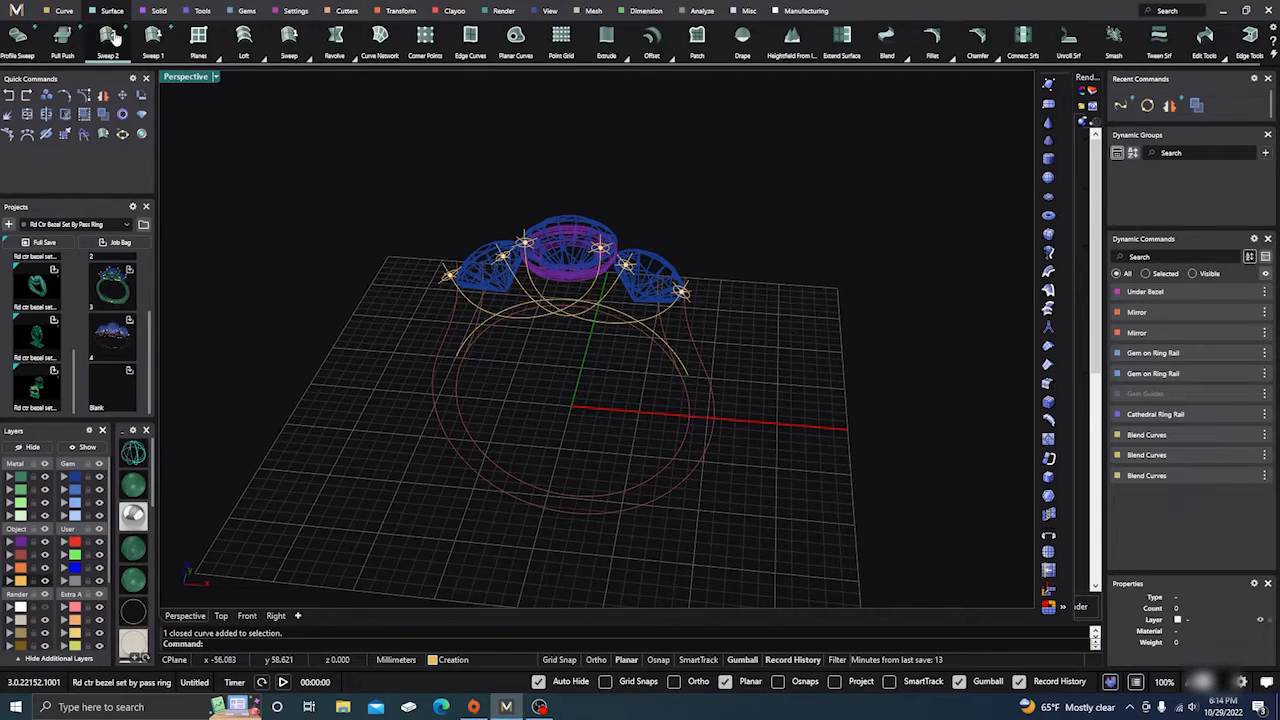
pyautogui.click(153, 36)
pyautogui.scroll(2, 476, 318)
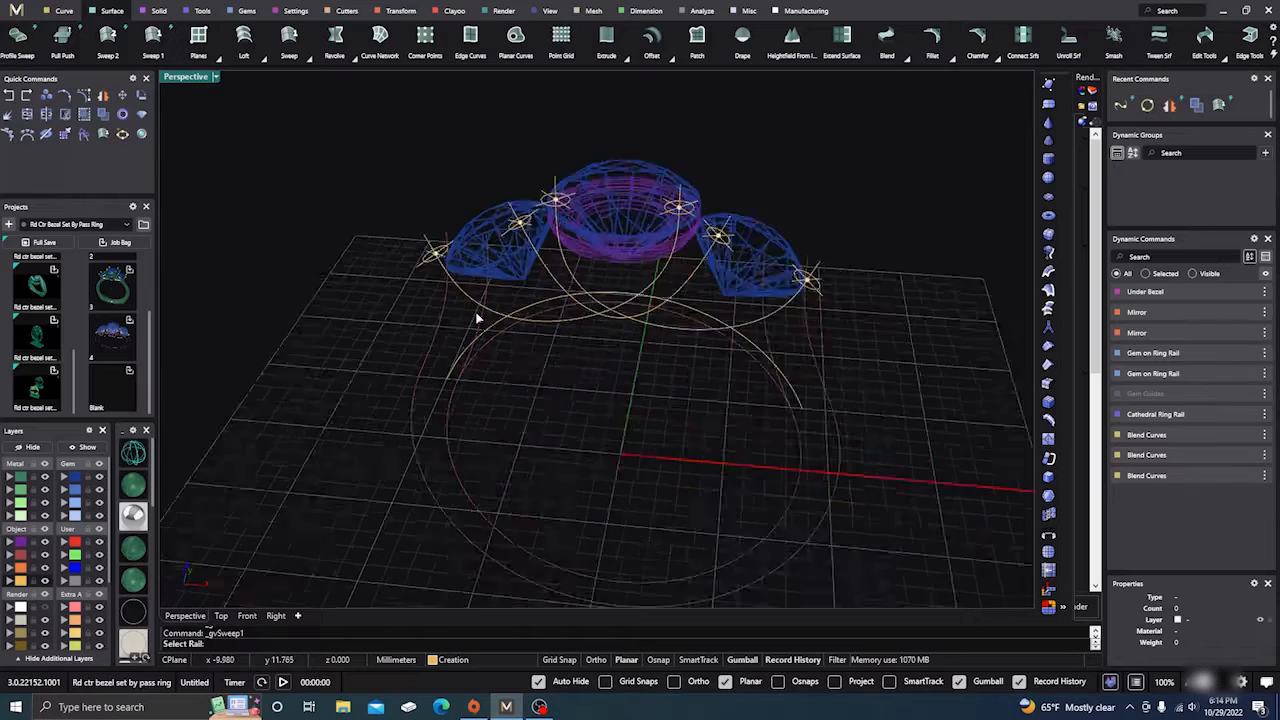
pyautogui.scroll(1, 476, 318)
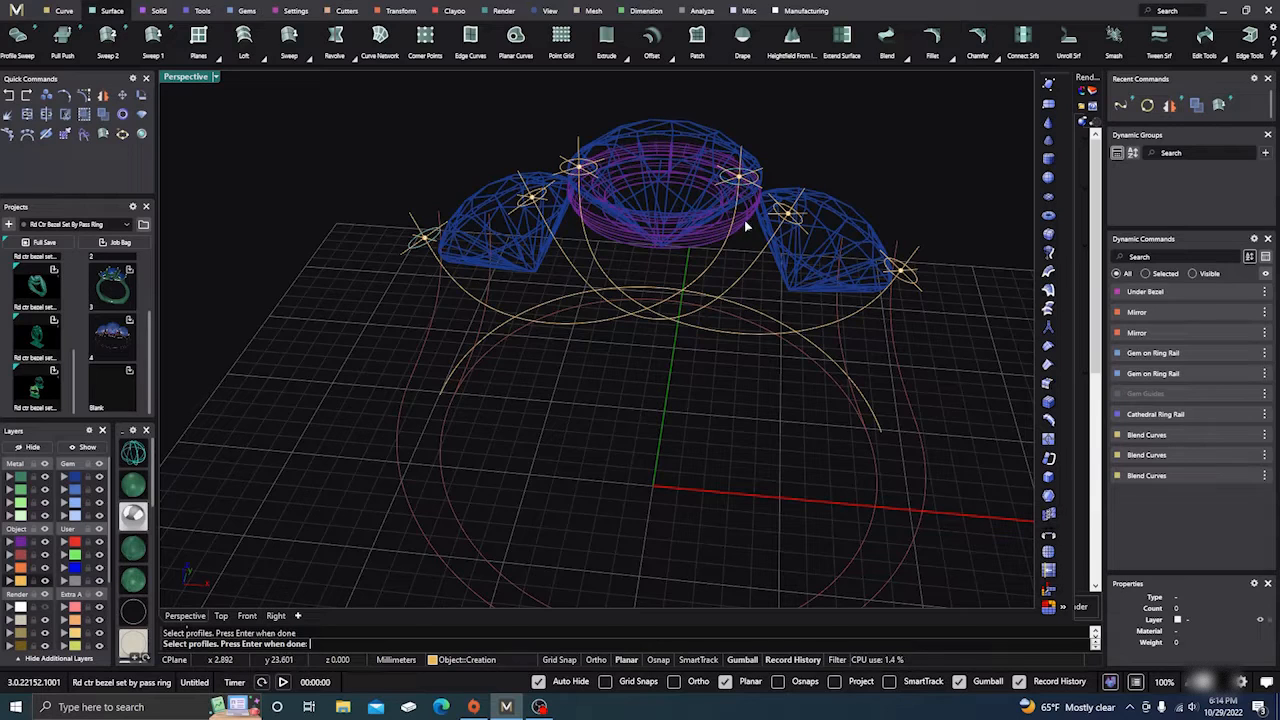
pyautogui.press('Return')
pyautogui.moveTo(433, 230); pyautogui.dragTo(430, 225)
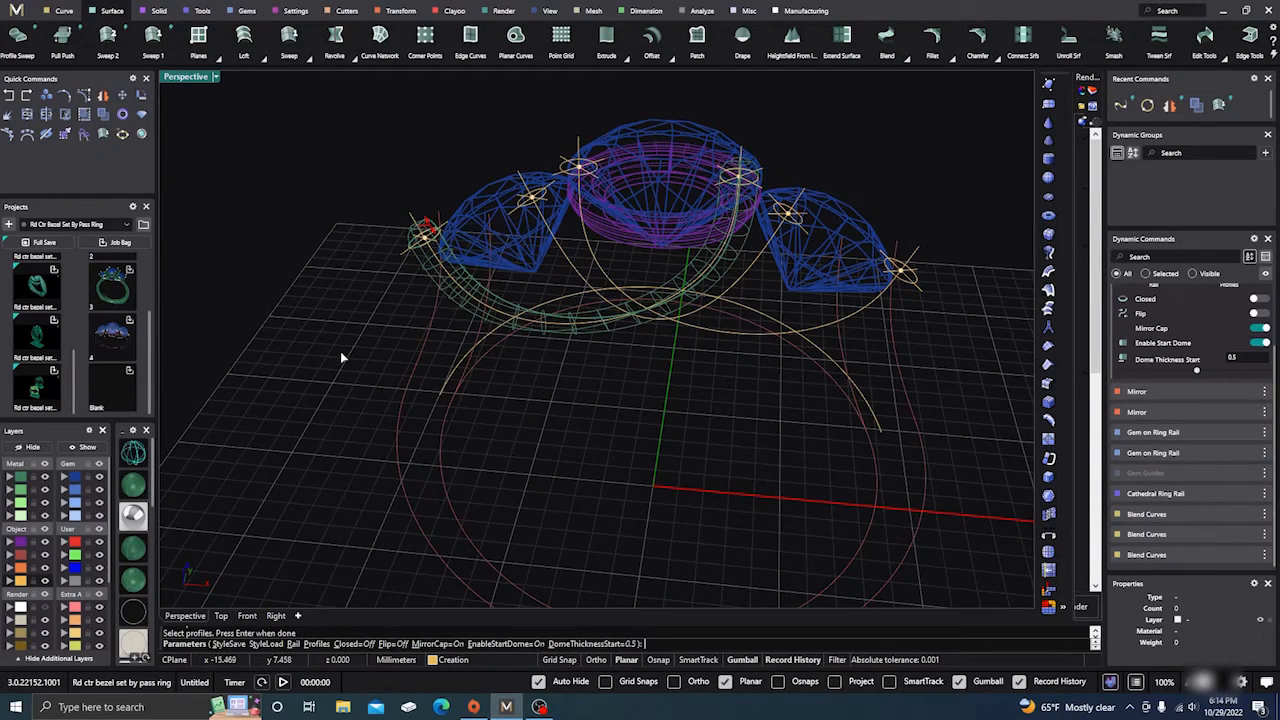
pyautogui.press('Return')
# Step: Orbit around the ring to inspect the new tube wire
pyautogui.moveTo(585, 443); pyautogui.dragTo(535, 487, button='right')
pyautogui.scroll(5, 560, 373)
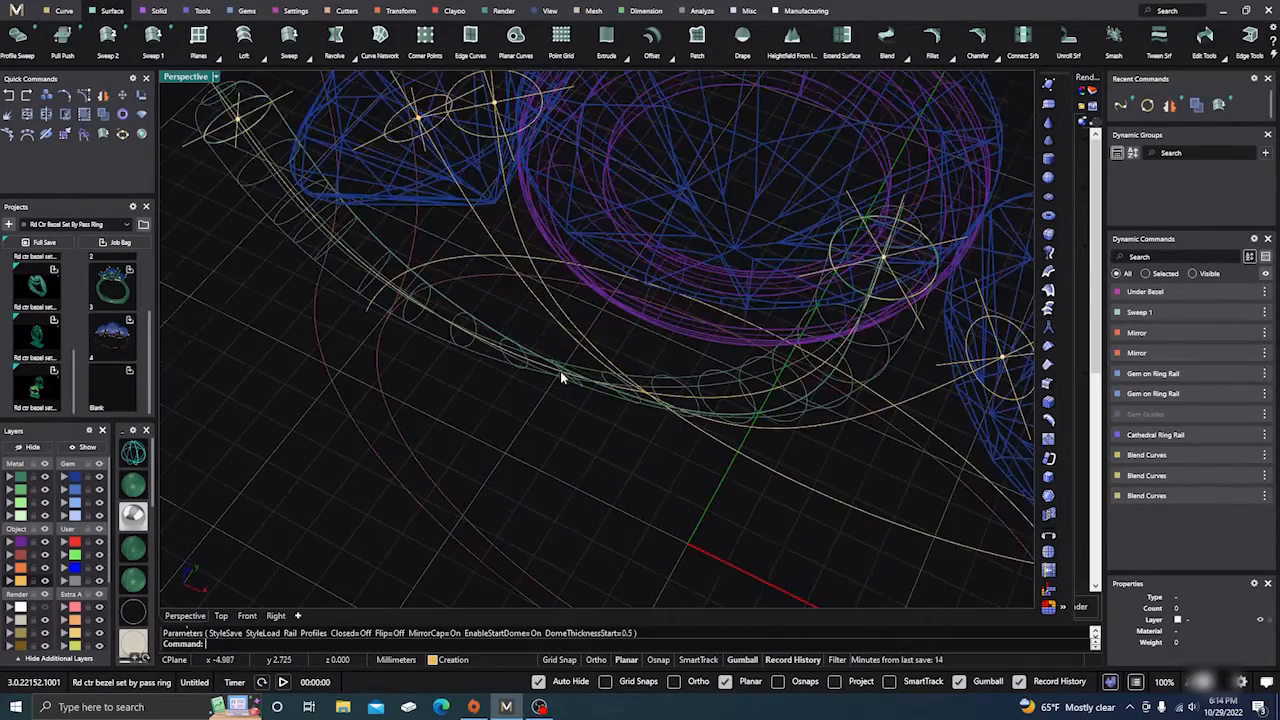
pyautogui.scroll(-4, 555, 425)
pyautogui.moveTo(555, 423); pyautogui.dragTo(575, 428, button='right')
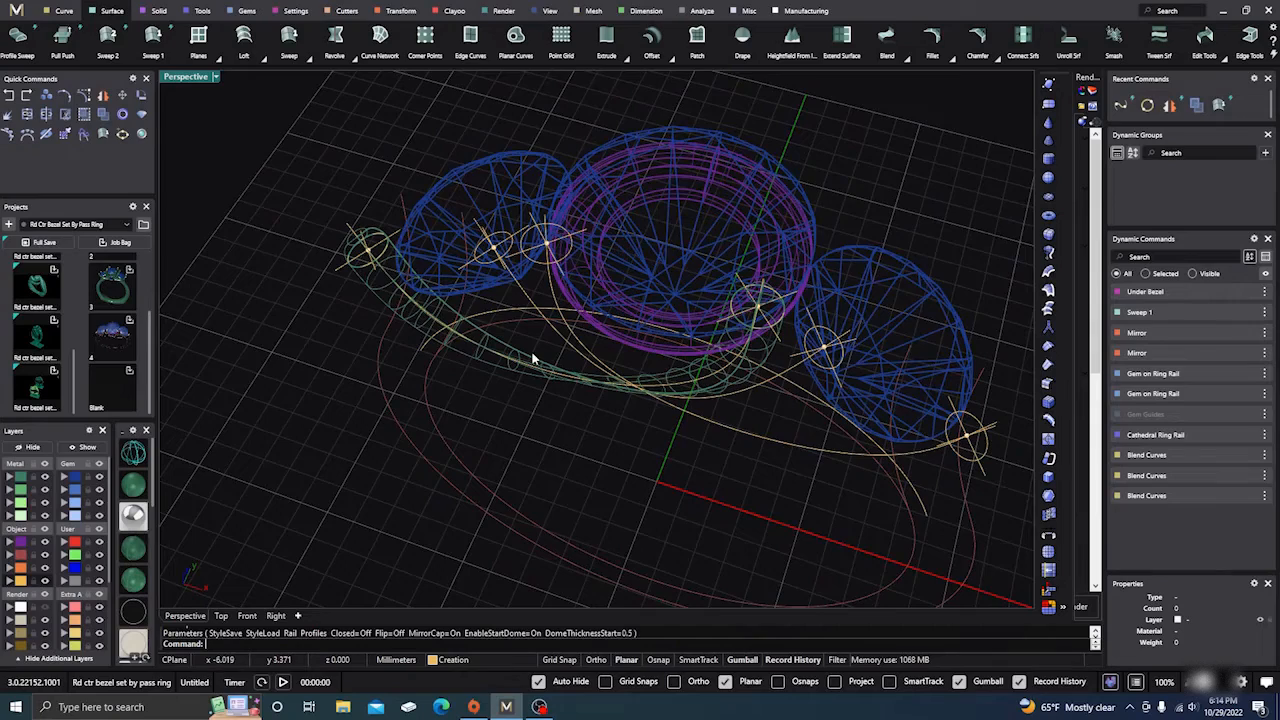
pyautogui.moveTo(533, 358); pyautogui.dragTo(533, 430, button='right')
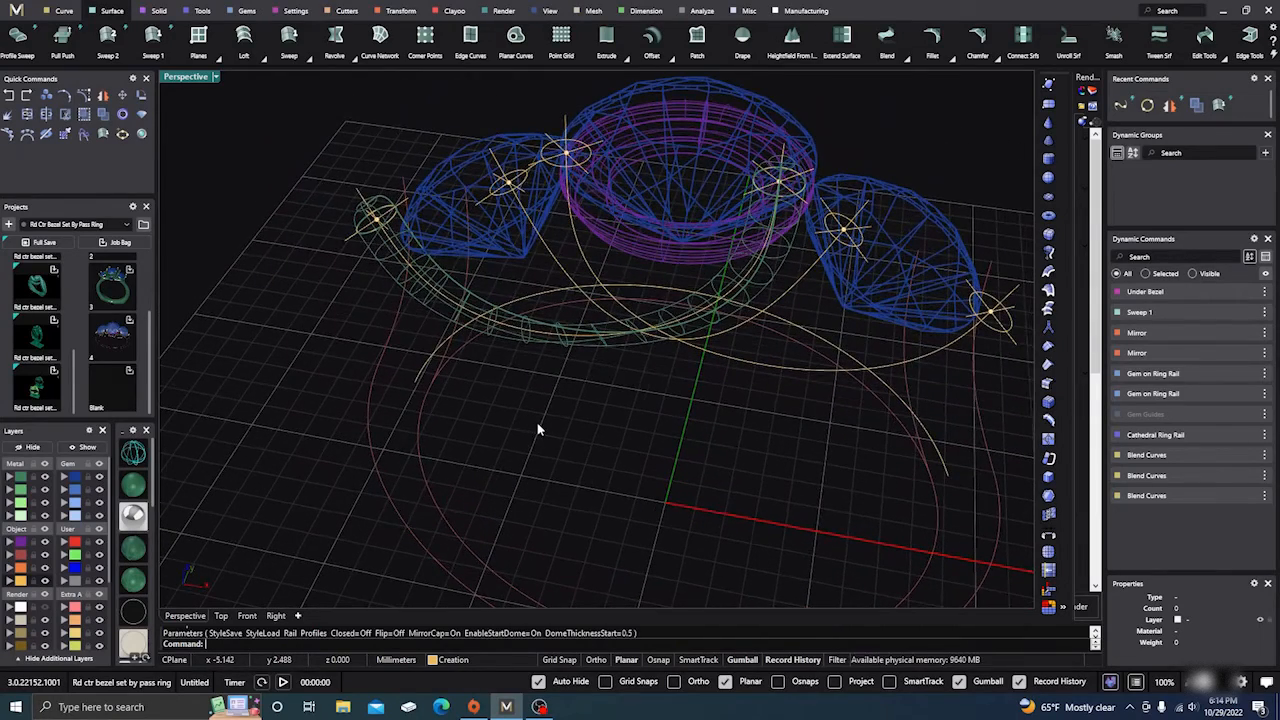
pyautogui.rightClick(536, 423)
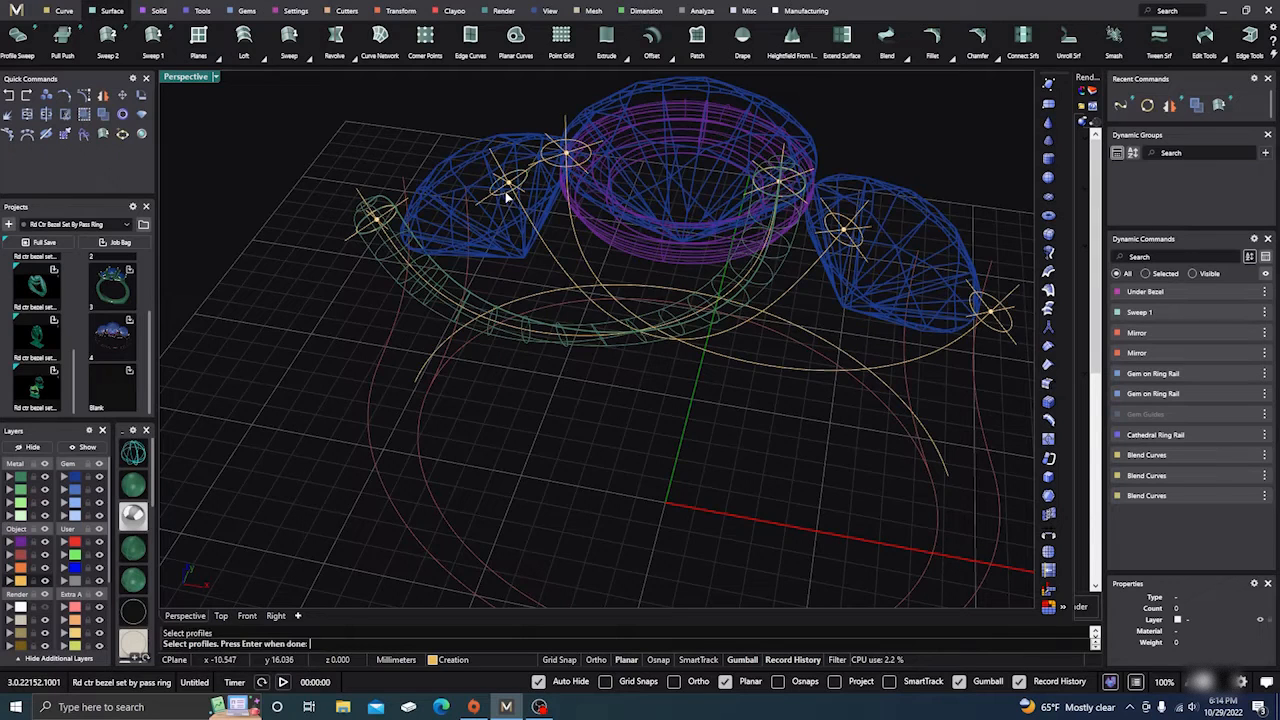
# Step: Finish the second tube sweep with a 0.5 mm domed start
pyautogui.scroll(-3, 405, 310)
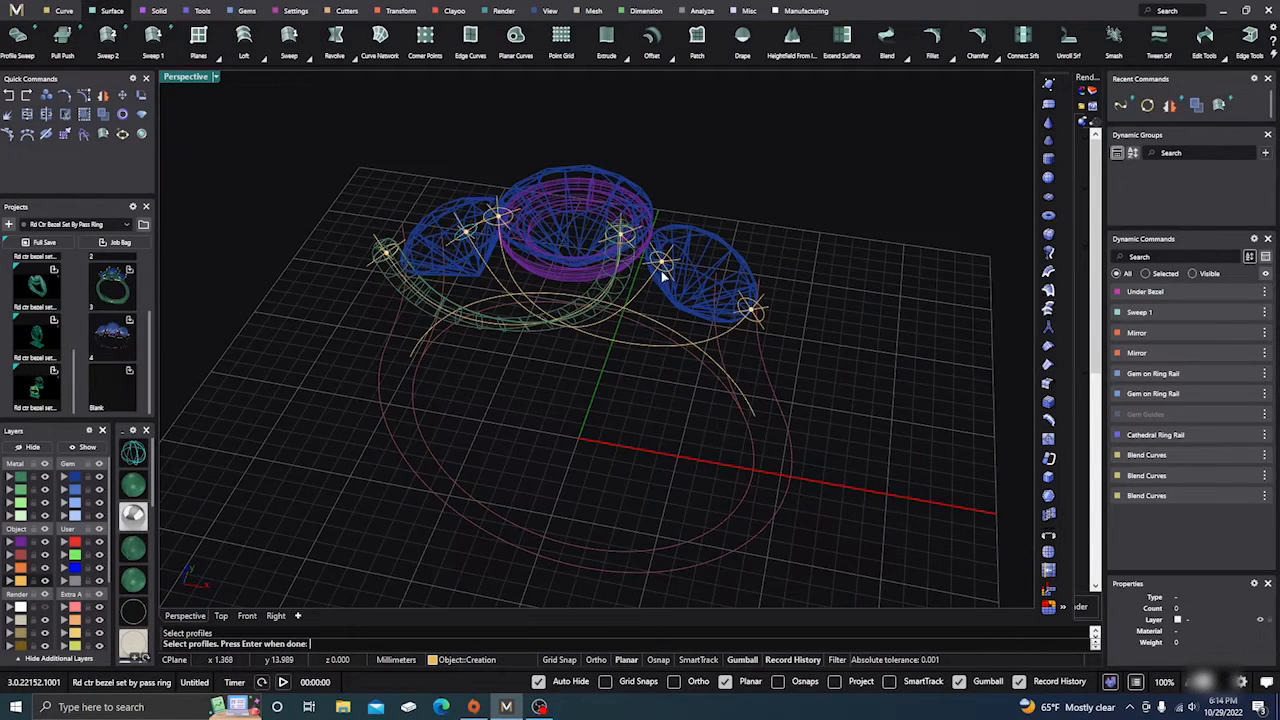
pyautogui.rightClick(653, 298)
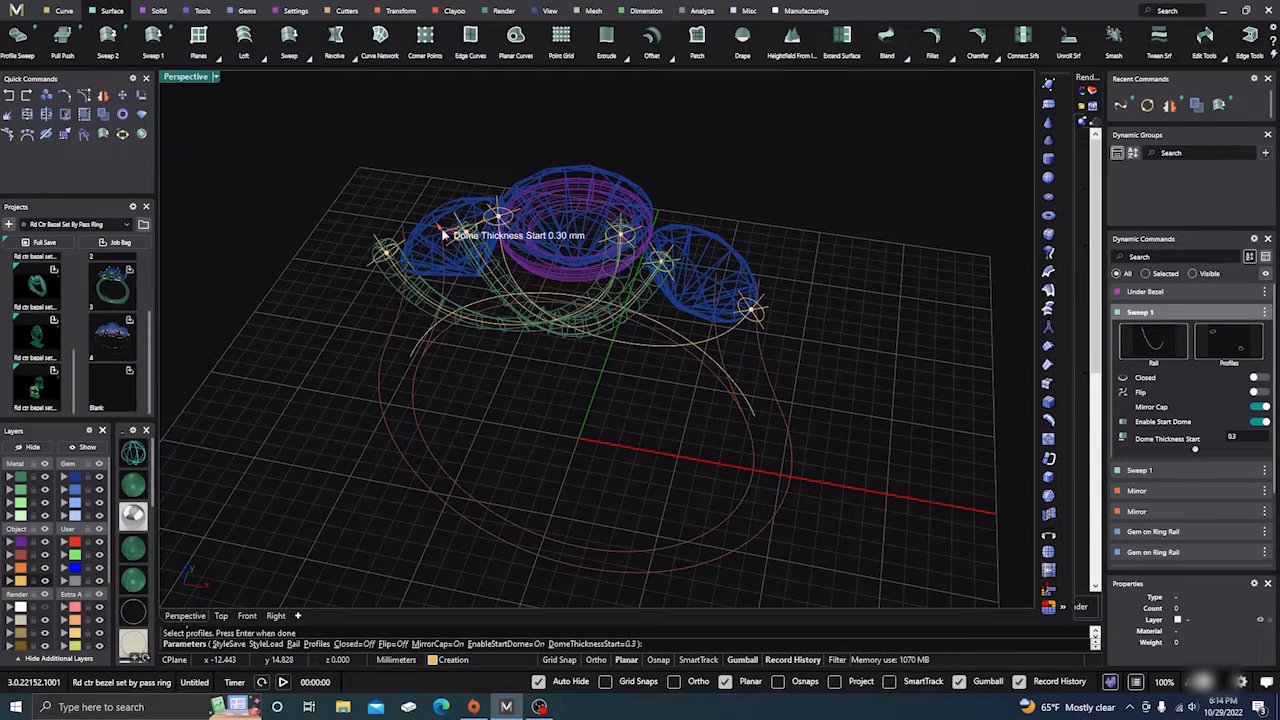
pyautogui.moveTo(442, 232); pyautogui.dragTo(439, 227)
pyautogui.rightClick(524, 364)
pyautogui.moveTo(552, 413)
pyautogui.mouseDown(button='right')
pyautogui.moveTo(564, 413)
pyautogui.moveTo(429, 386)
pyautogui.moveTo(553, 400)
pyautogui.mouseUp(button='right')
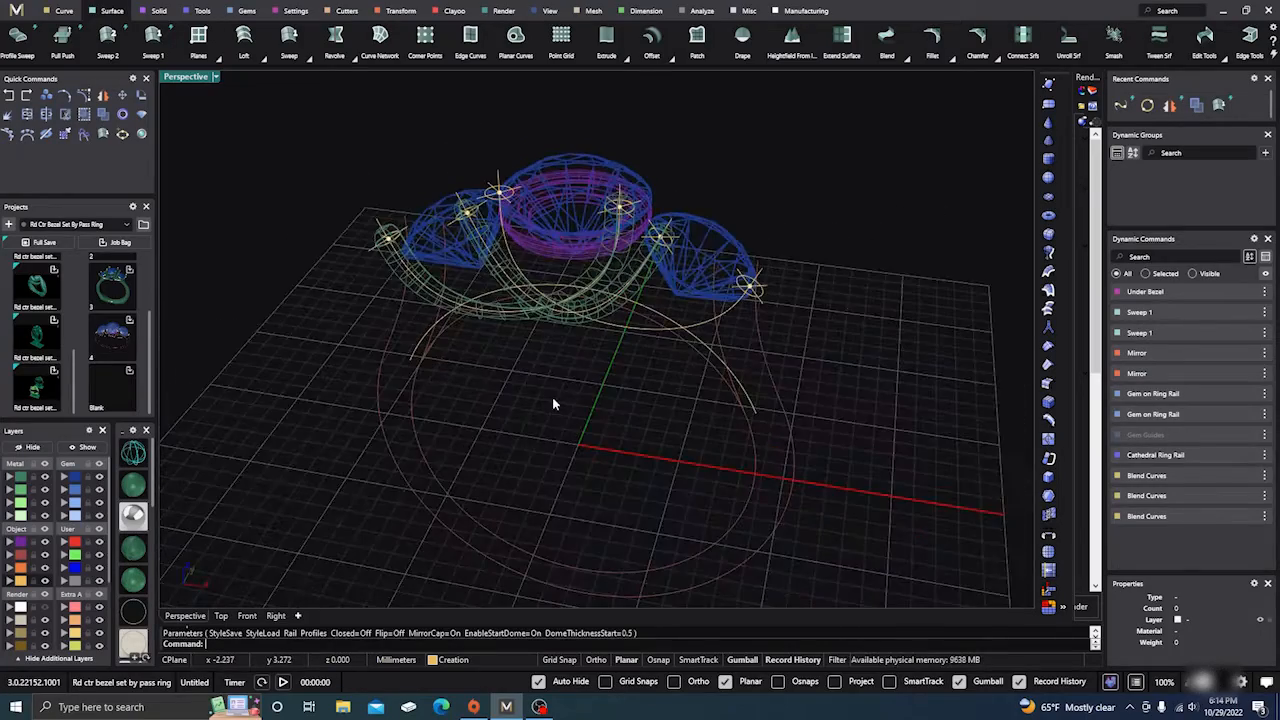
# Step: Sweep a third green tube wire along the rail with a 0.5 mm start dome thickness
pyautogui.rightClick(534, 369)
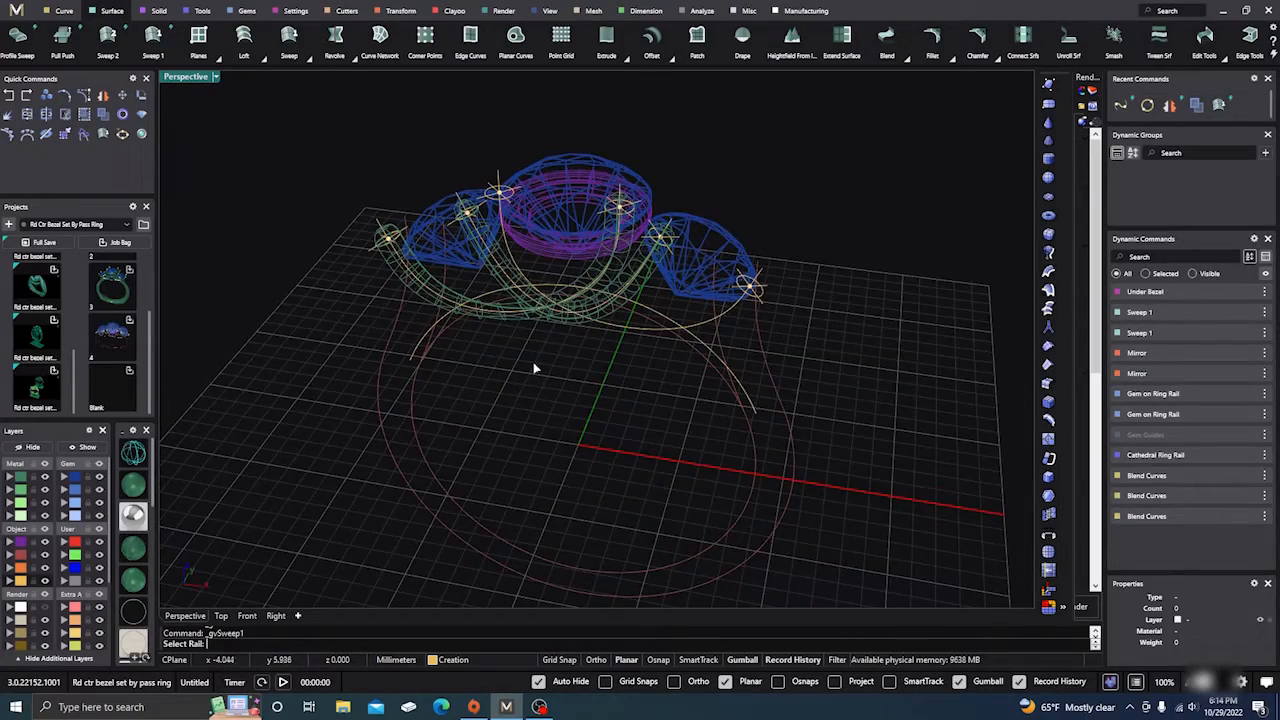
pyautogui.click(507, 246)
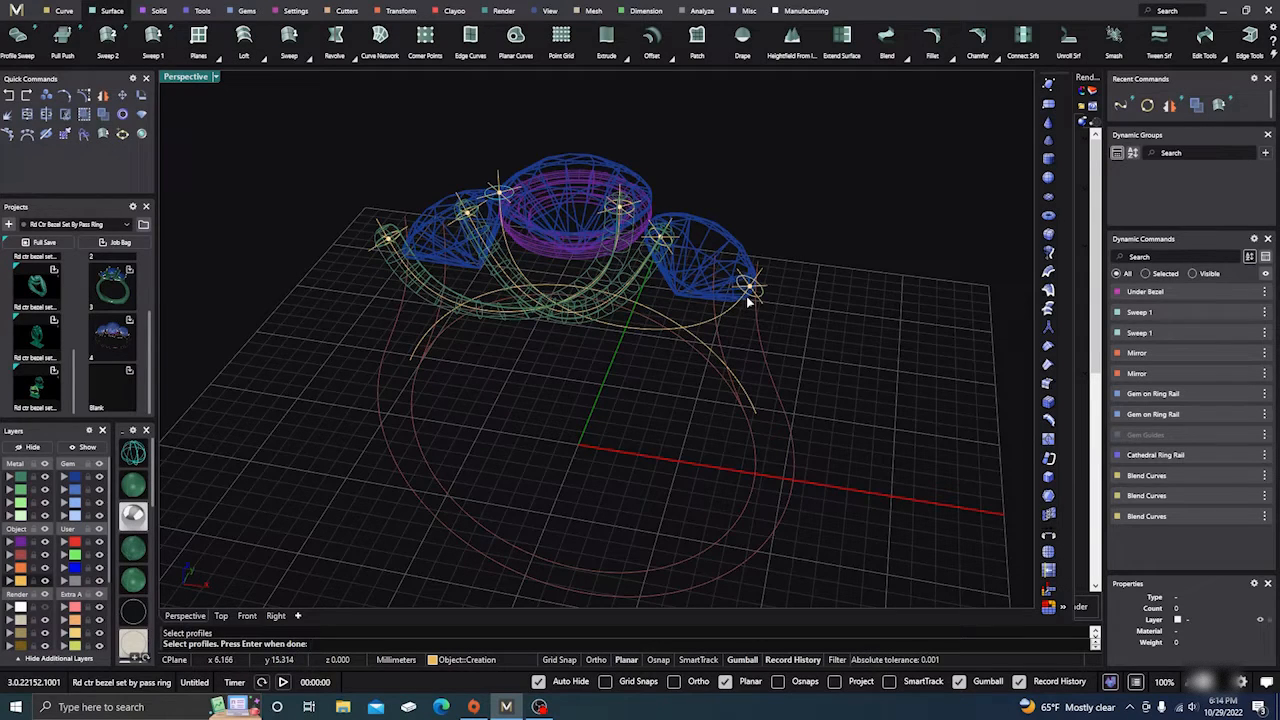
pyautogui.press('Return')
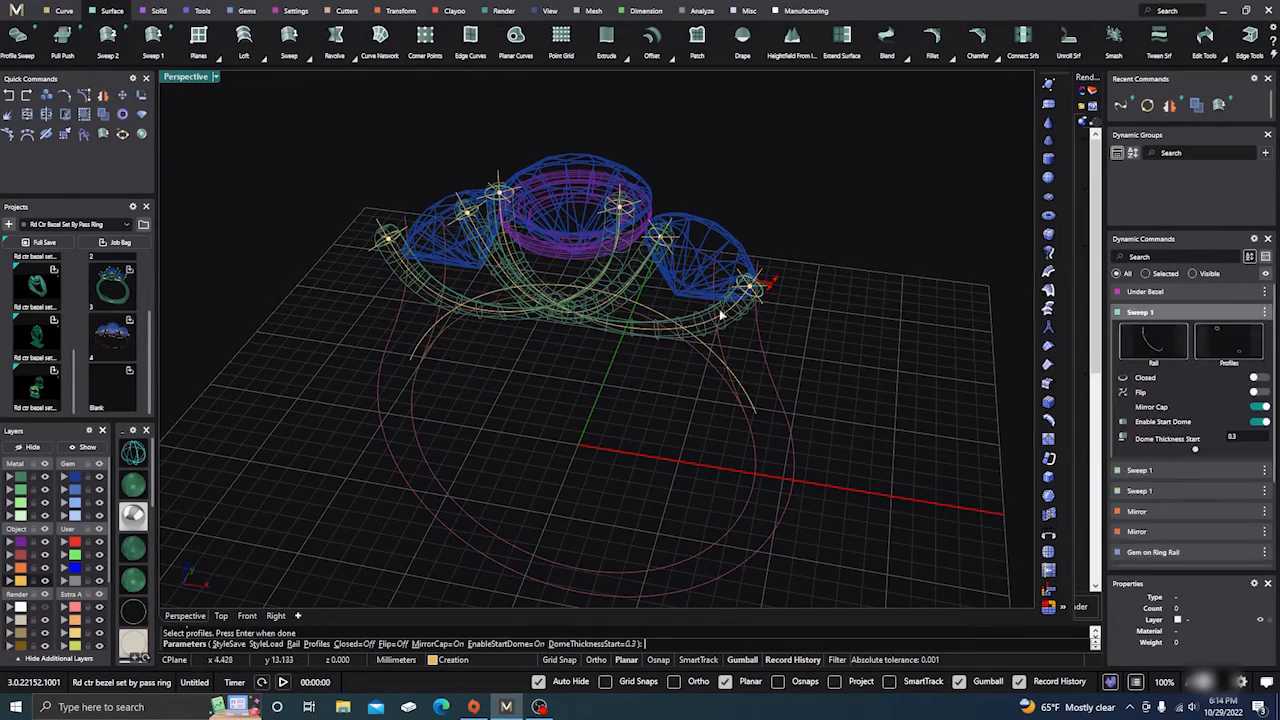
pyautogui.moveTo(772, 286); pyautogui.dragTo(766, 291)
pyautogui.press('Return')
# Step: Switch the viewport to Shaded display and orbit around the ring
pyautogui.moveTo(594, 400); pyautogui.dragTo(564, 434, button='right')
pyautogui.scroll(3, 428, 283)
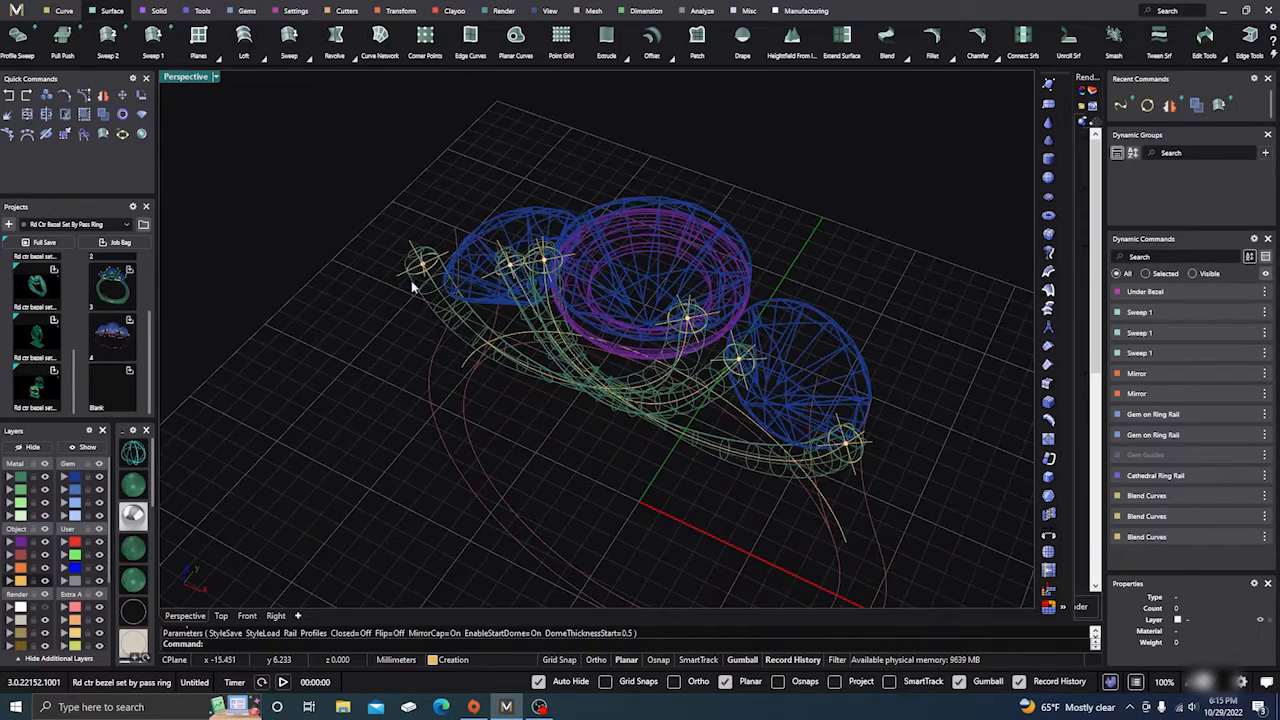
pyautogui.click(133, 487)
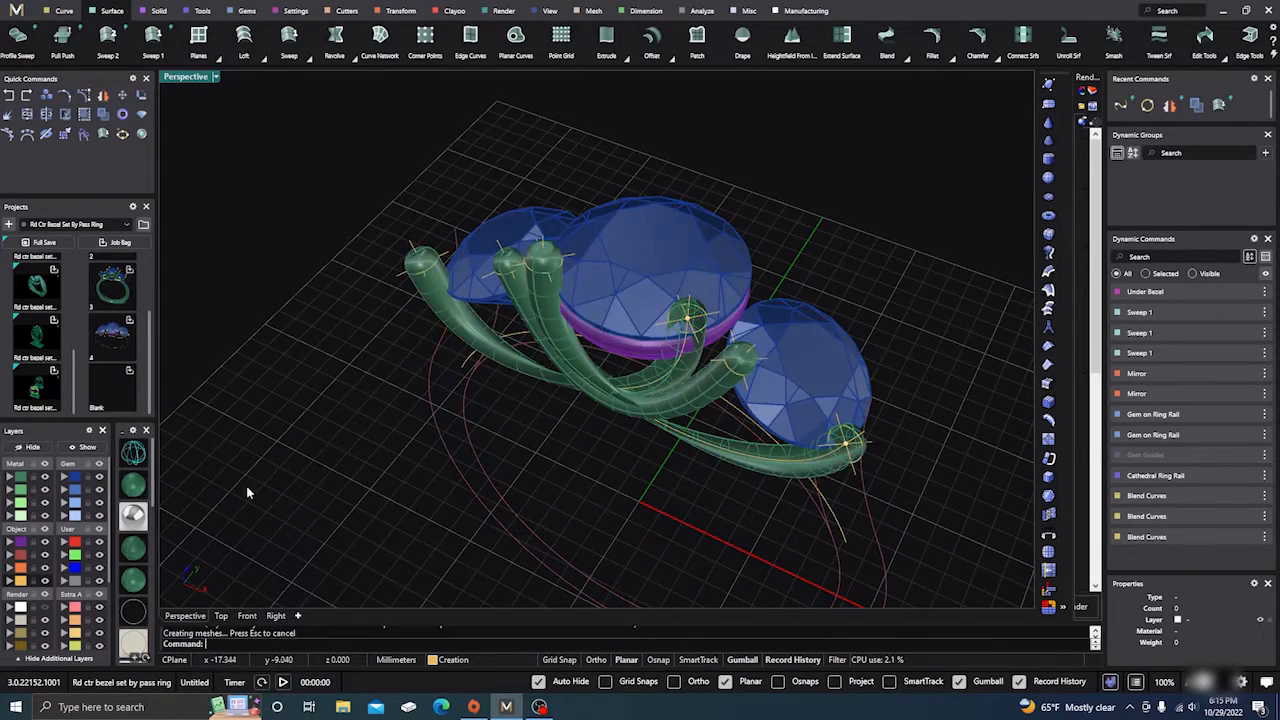
pyautogui.moveTo(500, 488)
pyautogui.mouseDown(button='right')
pyautogui.moveTo(534, 486)
pyautogui.moveTo(520, 466)
pyautogui.moveTo(522, 483)
pyautogui.mouseUp(button='right')
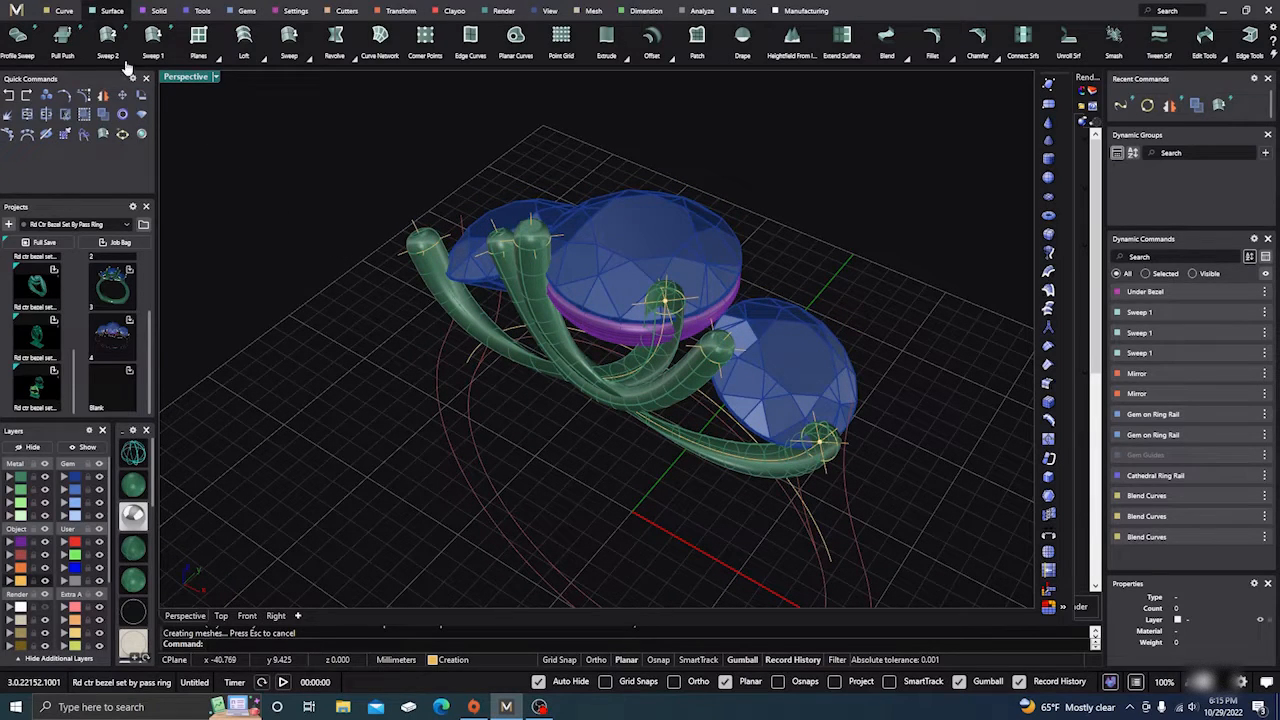
pyautogui.click(61, 10)
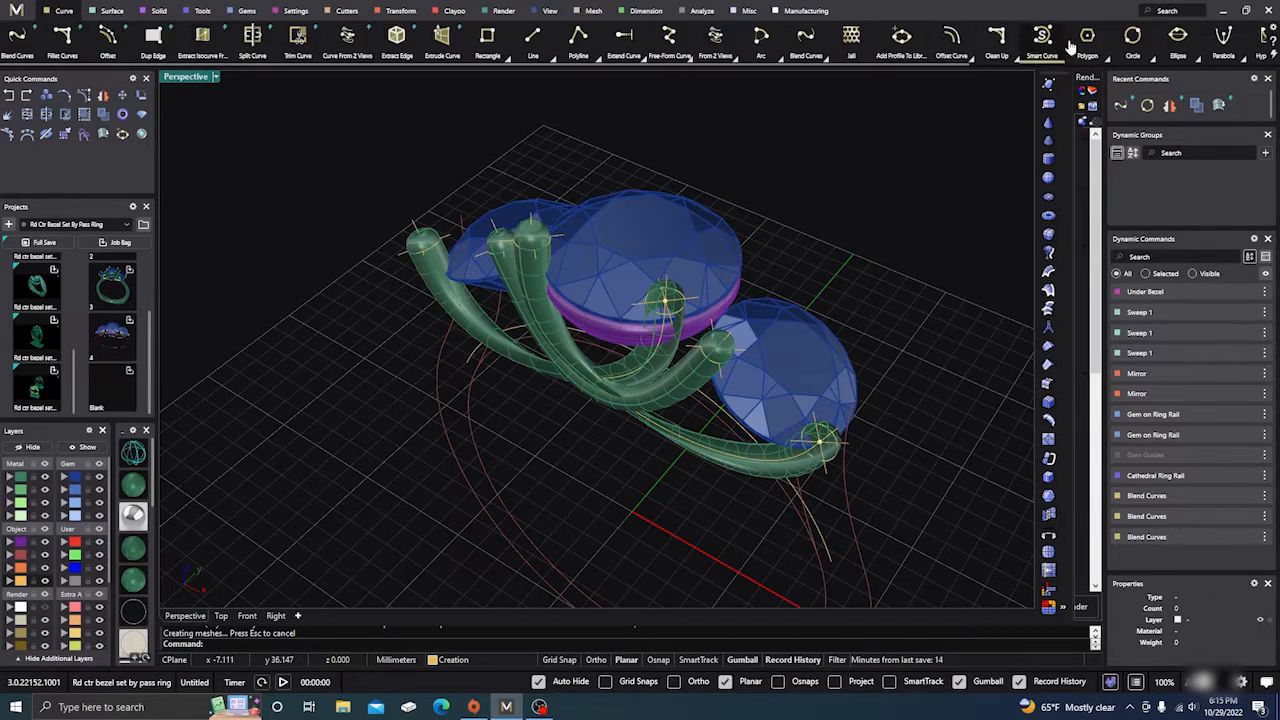
pyautogui.scroll(-4, 1075, 45)
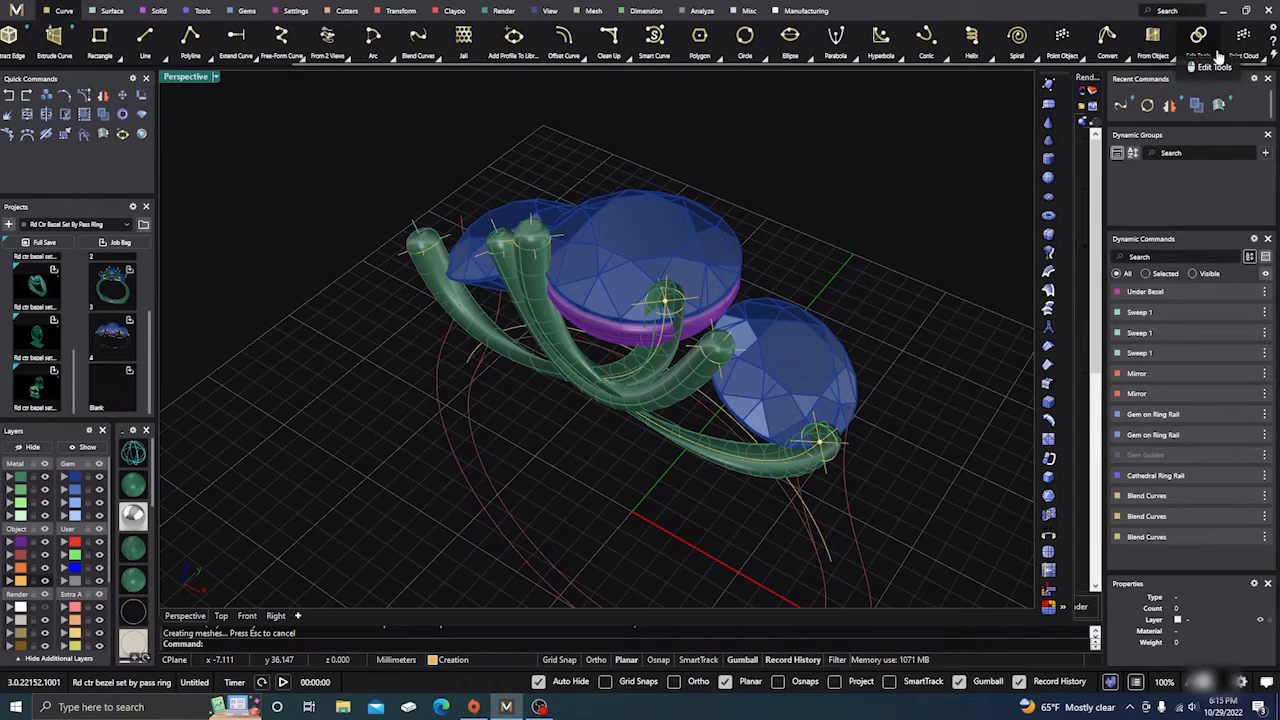
pyautogui.click(1217, 56)
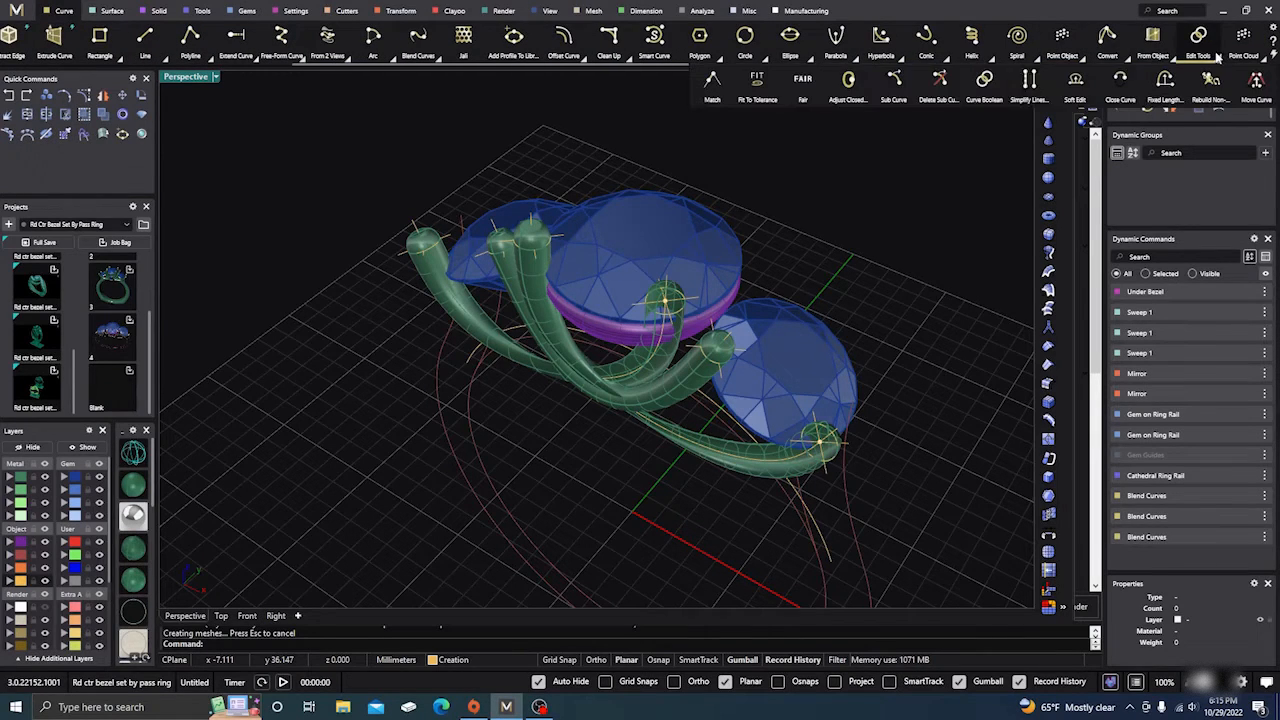
# Step: Adjust the seam of the left tube's end profile circle
pyautogui.click(849, 88)
pyautogui.scroll(4, 440, 253)
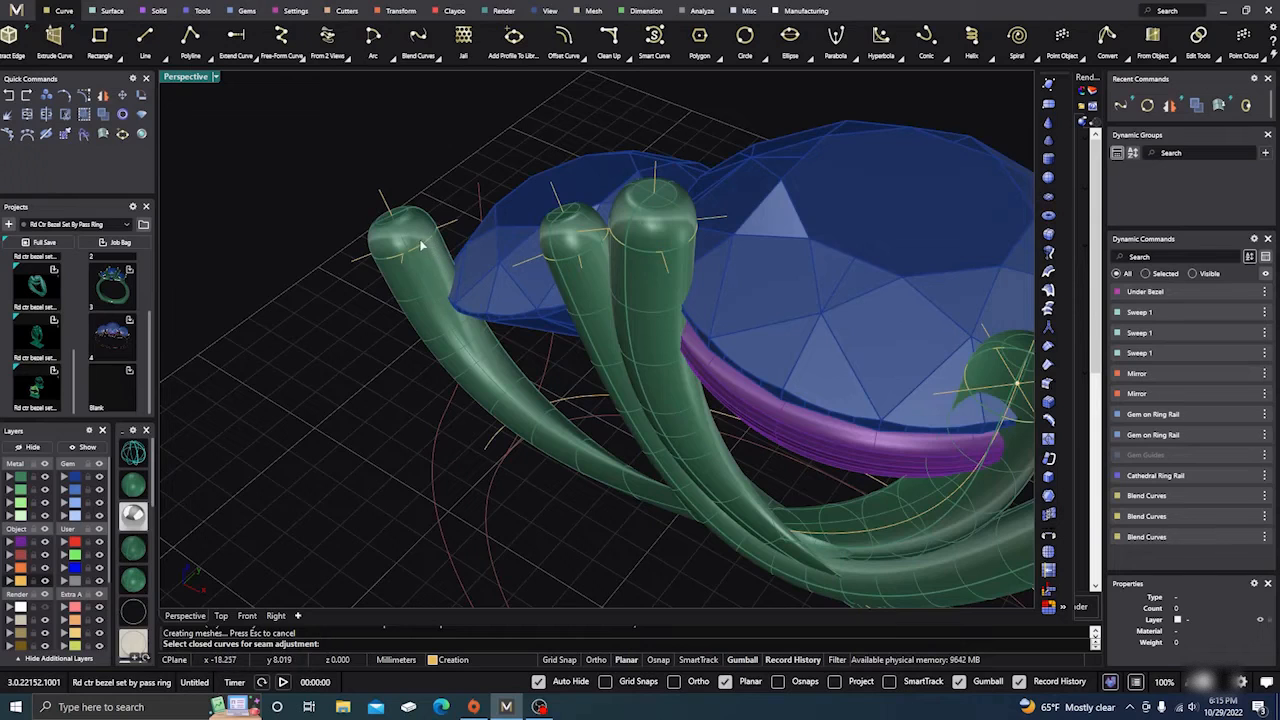
pyautogui.click(421, 250)
pyautogui.press('Return')
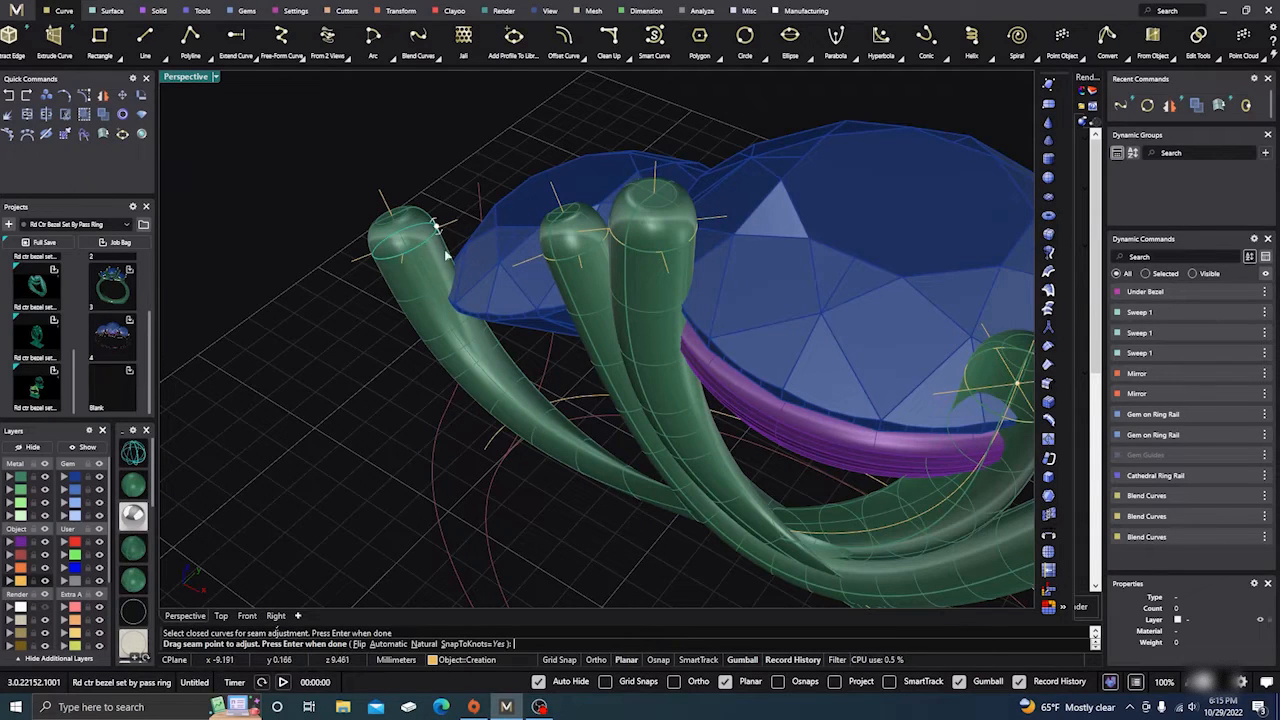
pyautogui.moveTo(446, 272)
pyautogui.mouseDown(button='right')
pyautogui.moveTo(437, 298)
pyautogui.moveTo(449, 297)
pyautogui.mouseUp(button='right')
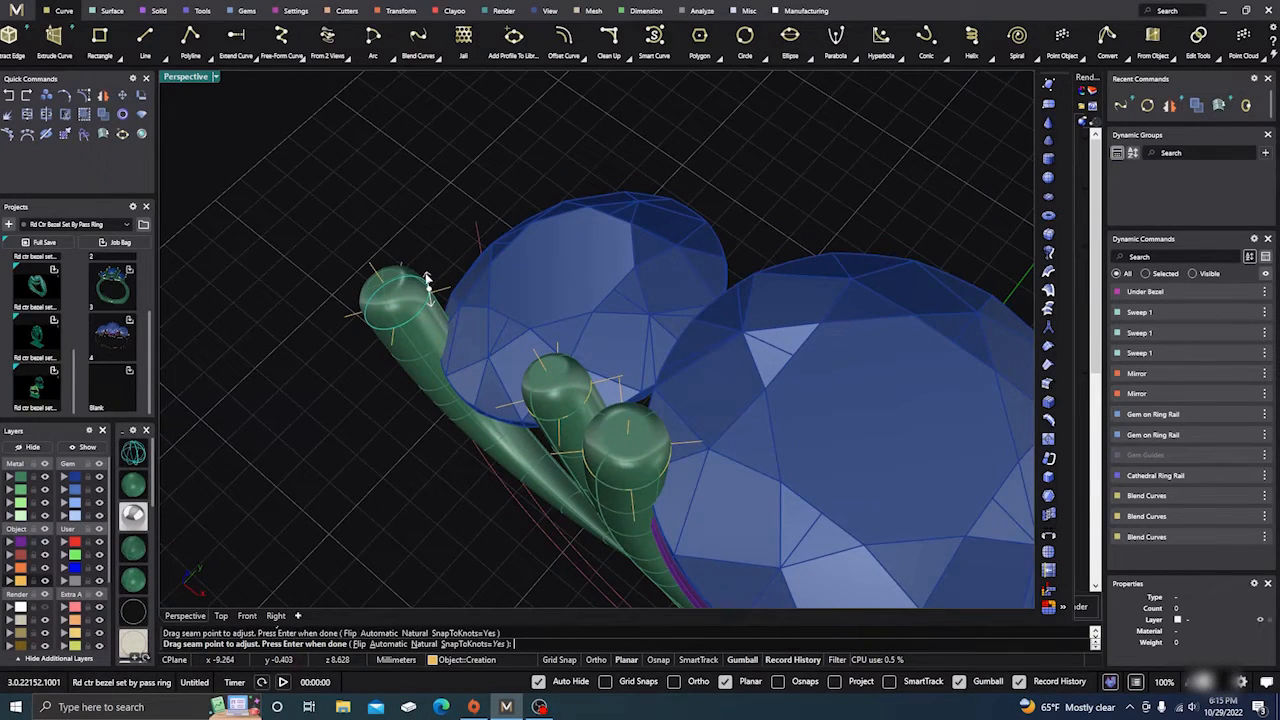
pyautogui.press('Return')
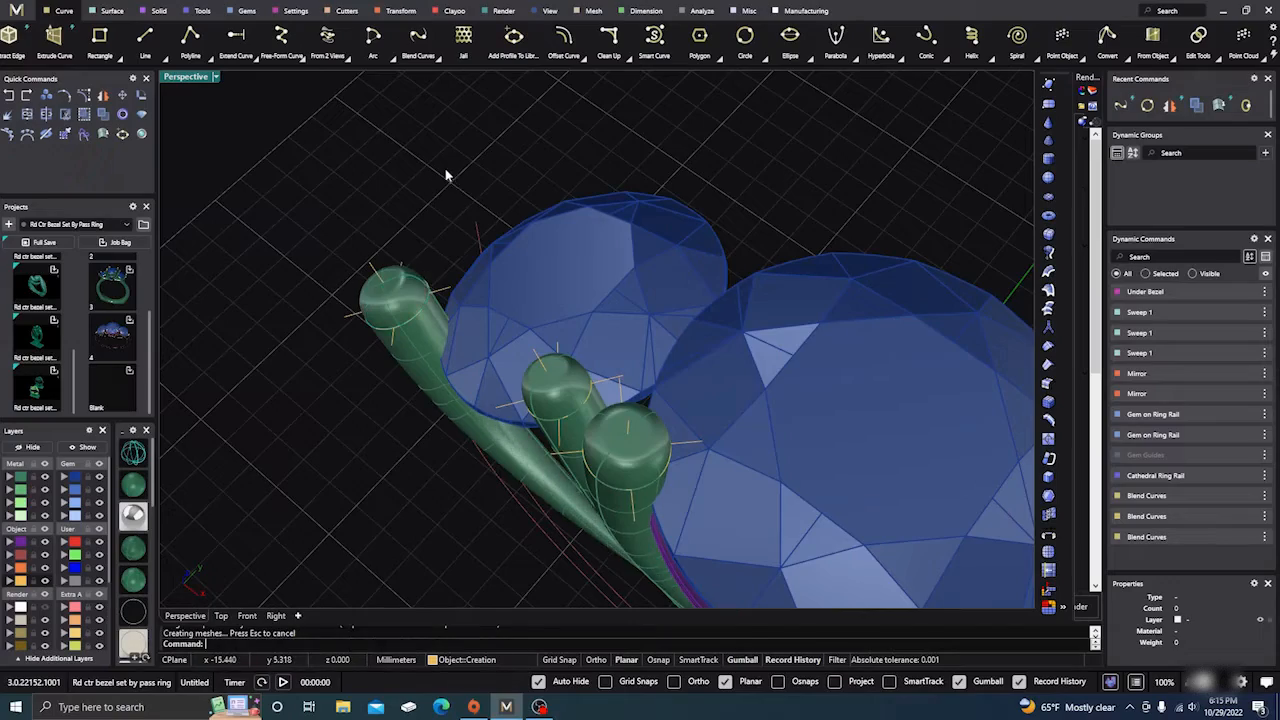
# Step: Repeat the seam adjustment, picking and ungrouping the prong-end profile circles
pyautogui.scroll(-5, 446, 171)
pyautogui.moveTo(446, 333); pyautogui.dragTo(499, 362, button='right')
pyautogui.scroll(6, 499, 300)
pyautogui.scroll(-2, 499, 300)
pyautogui.rightClick(528, 398)
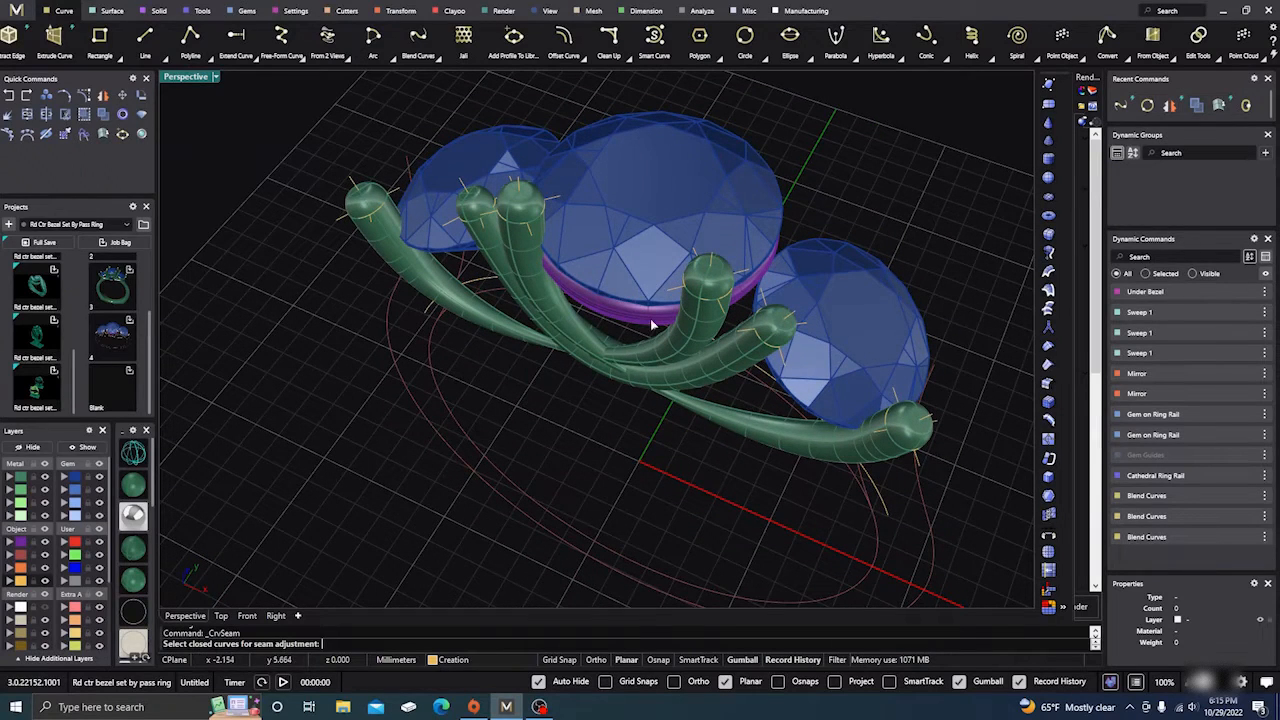
pyautogui.click(697, 301)
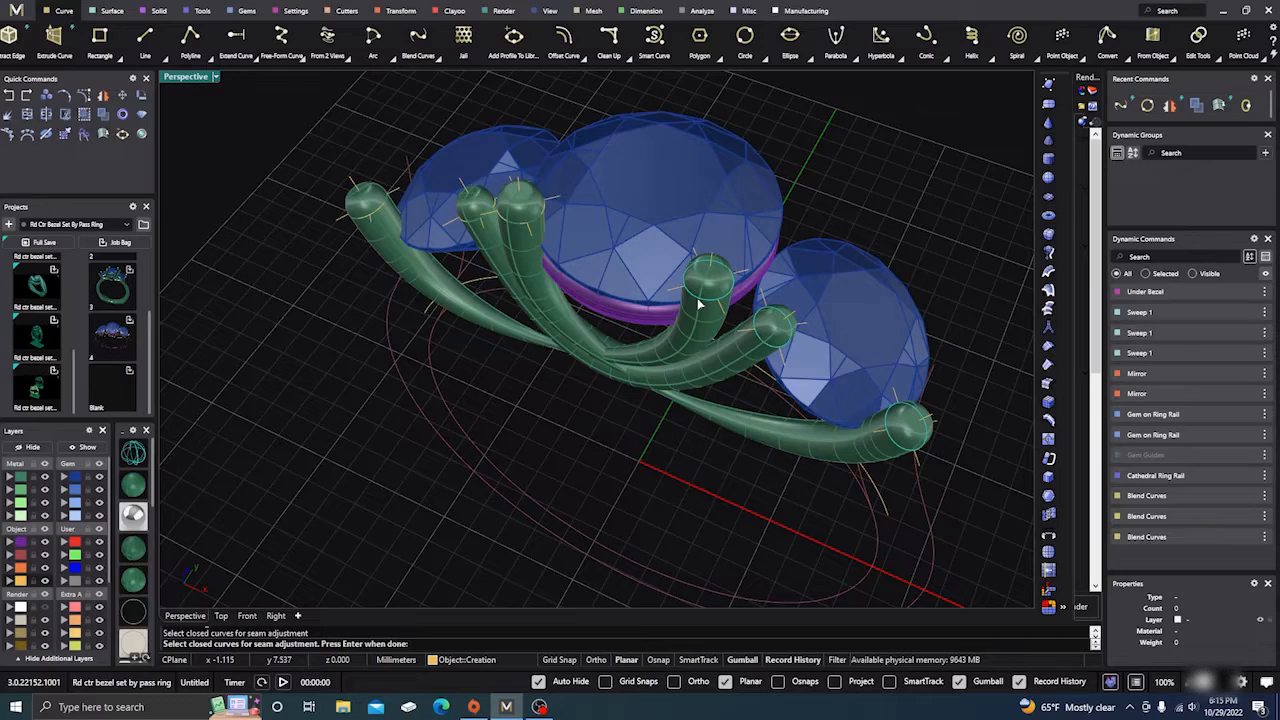
pyautogui.click(107, 117)
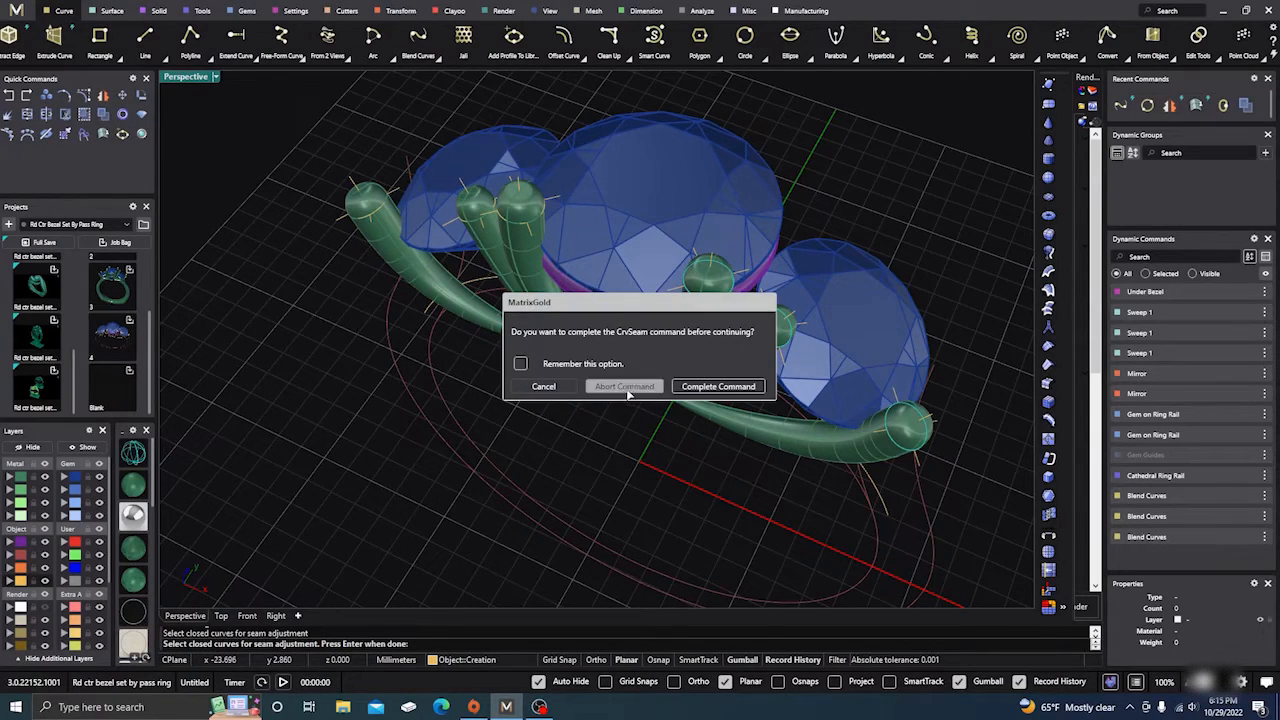
# Step: Complete the pending seam command so the swept tubes rebuild
pyautogui.click(716, 387)
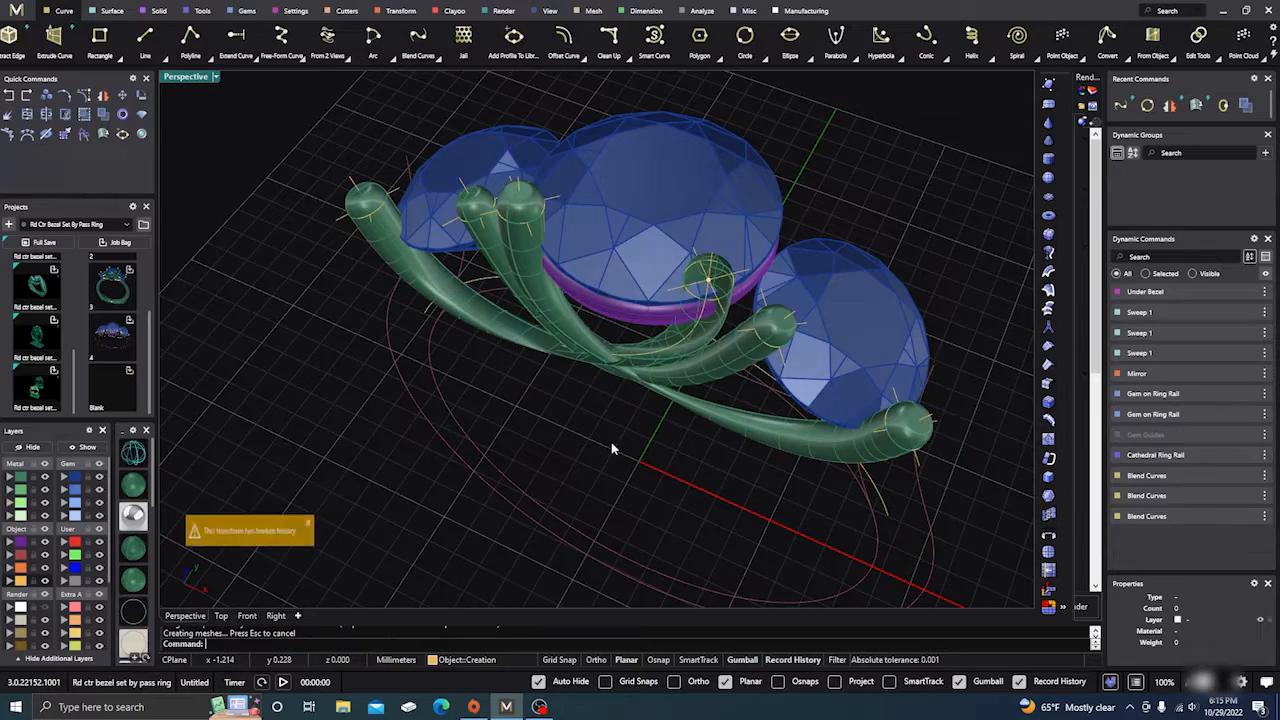
pyautogui.moveTo(617, 452)
pyautogui.mouseDown(button='right')
pyautogui.moveTo(617, 406)
pyautogui.moveTo(616, 427)
pyautogui.mouseUp(button='right')
pyautogui.scroll(4, 385, 200)
pyautogui.scroll(-2, 445, 309)
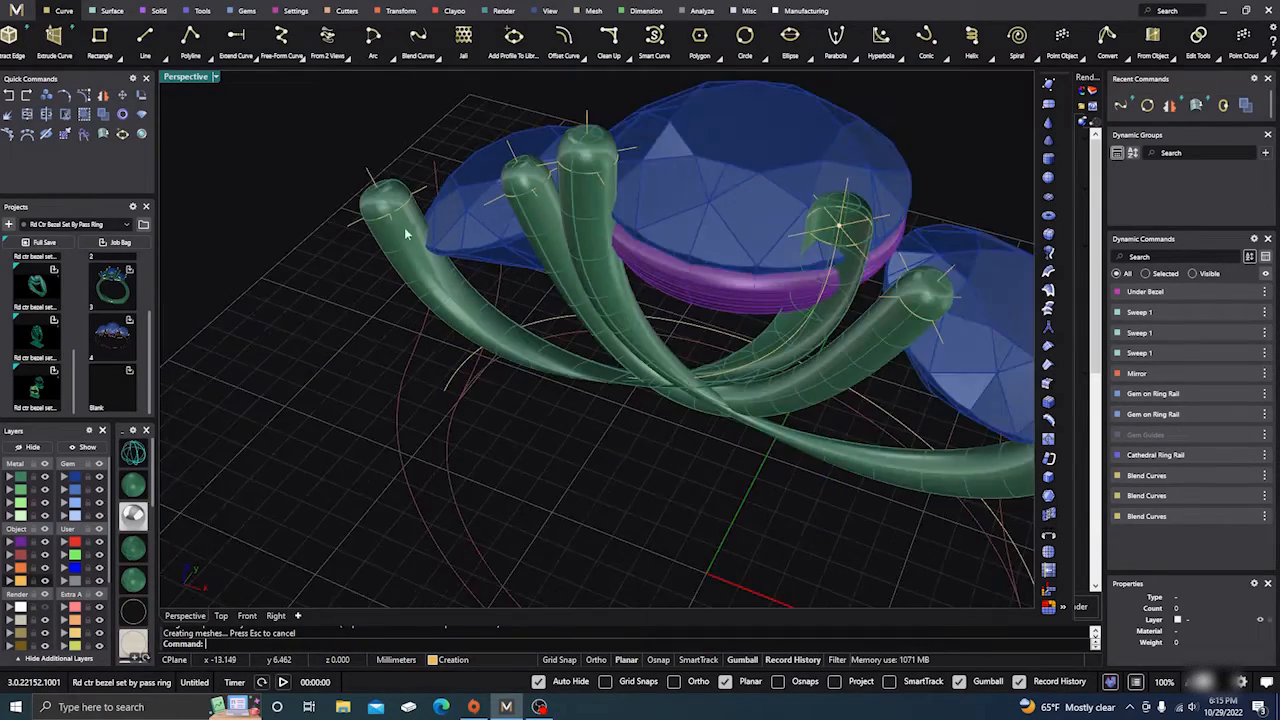
# Step: Slide the seam point to a new spot around the left tube's end profile circle
pyautogui.click(1200, 40)
pyautogui.click(848, 84)
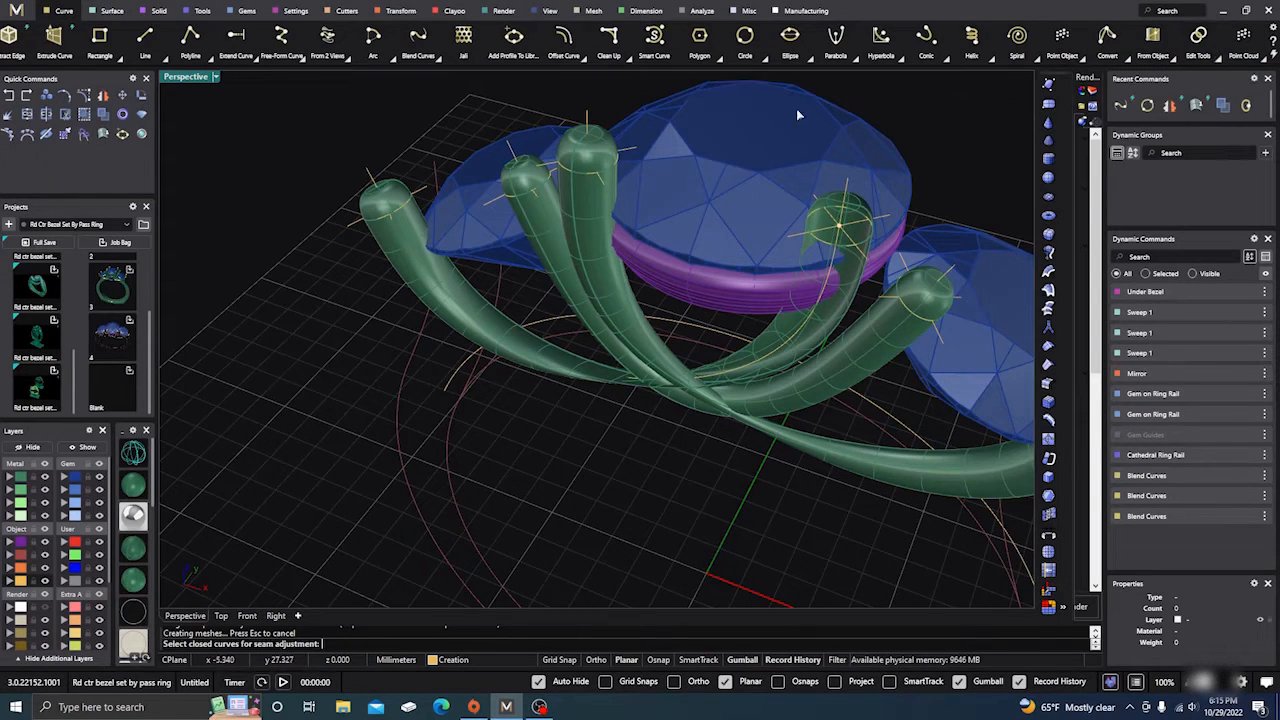
pyautogui.scroll(3, 398, 210)
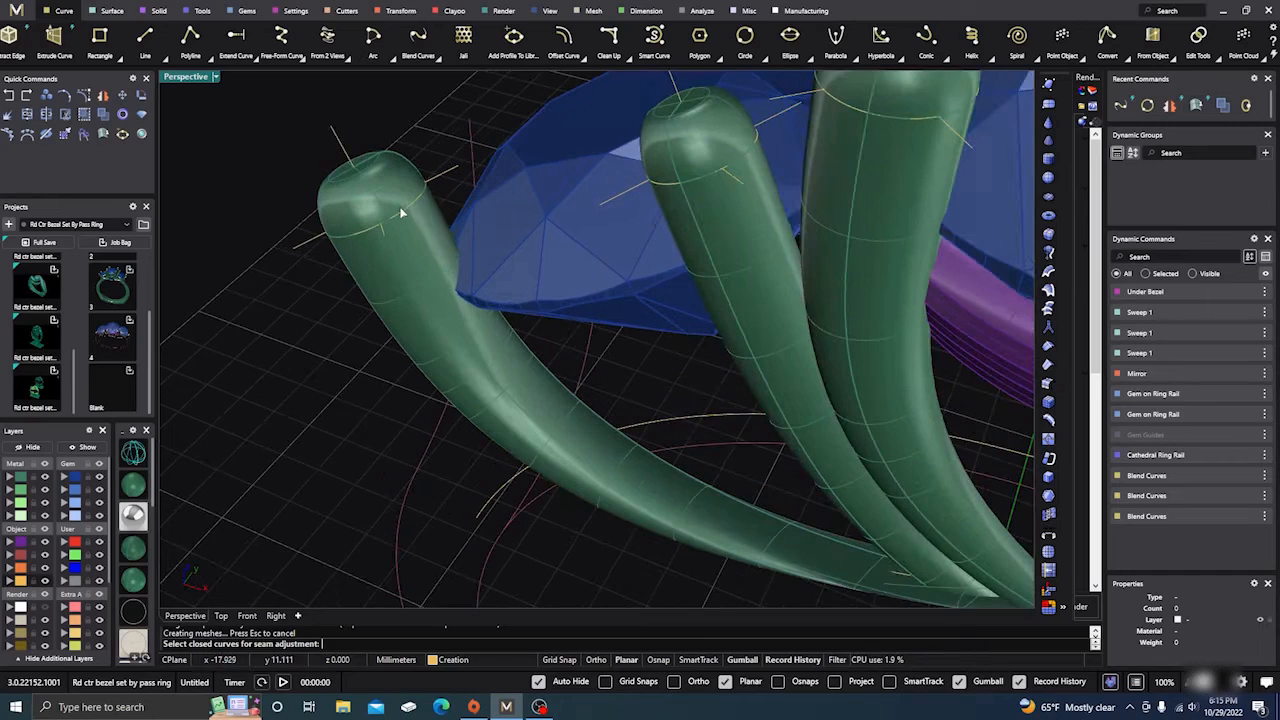
pyautogui.click(403, 215)
pyautogui.press('Return')
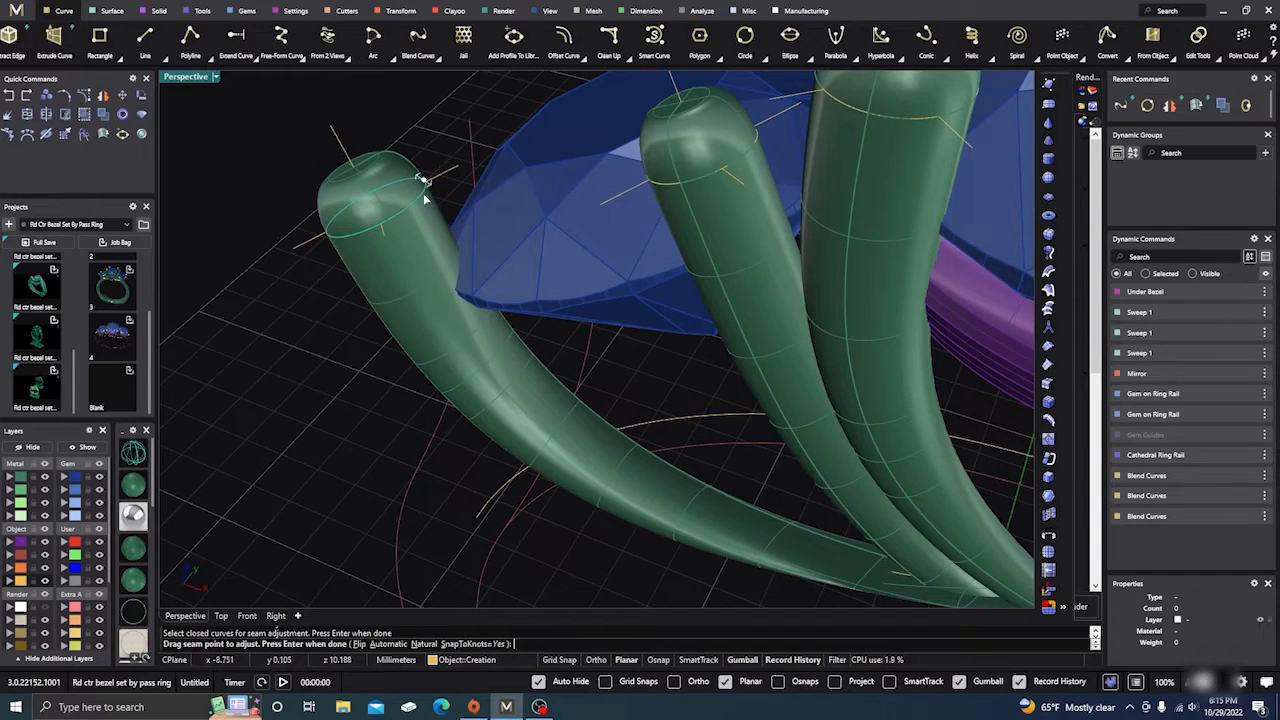
pyautogui.moveTo(425, 183)
pyautogui.mouseDown()
pyautogui.moveTo(413, 199)
pyautogui.moveTo(428, 177)
pyautogui.mouseUp()
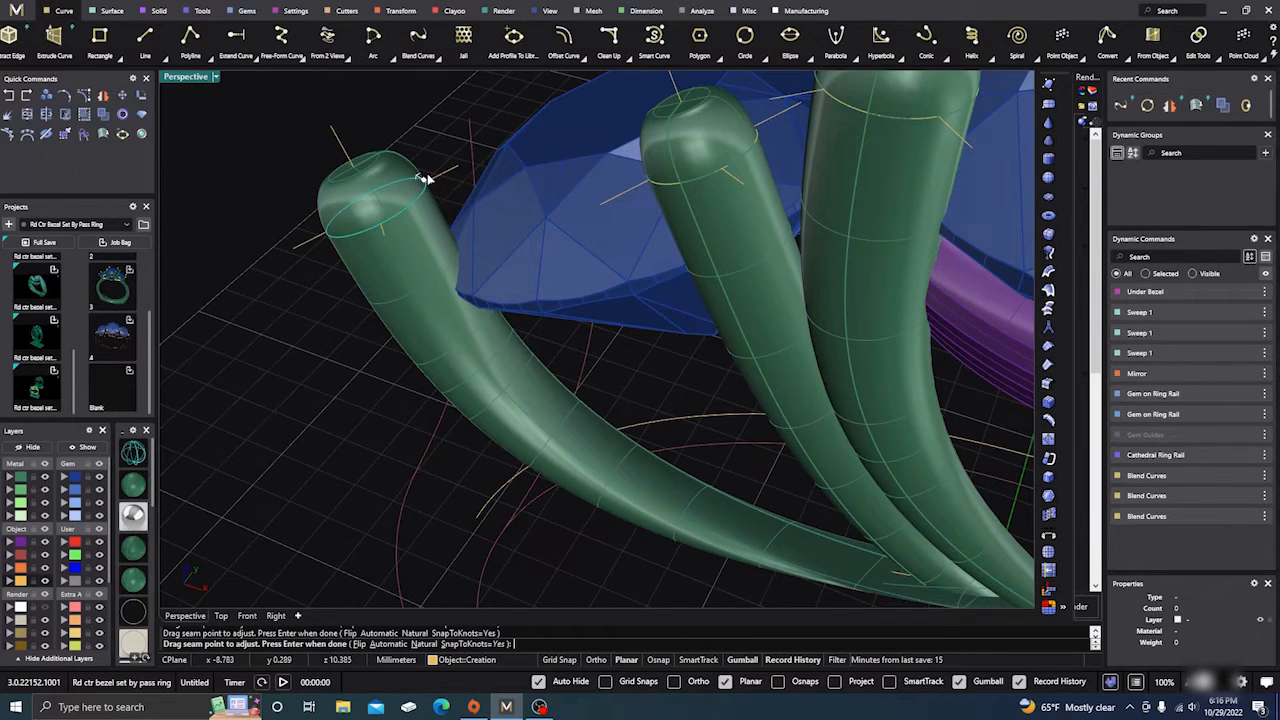
pyautogui.moveTo(428, 177); pyautogui.dragTo(428, 258, button='right')
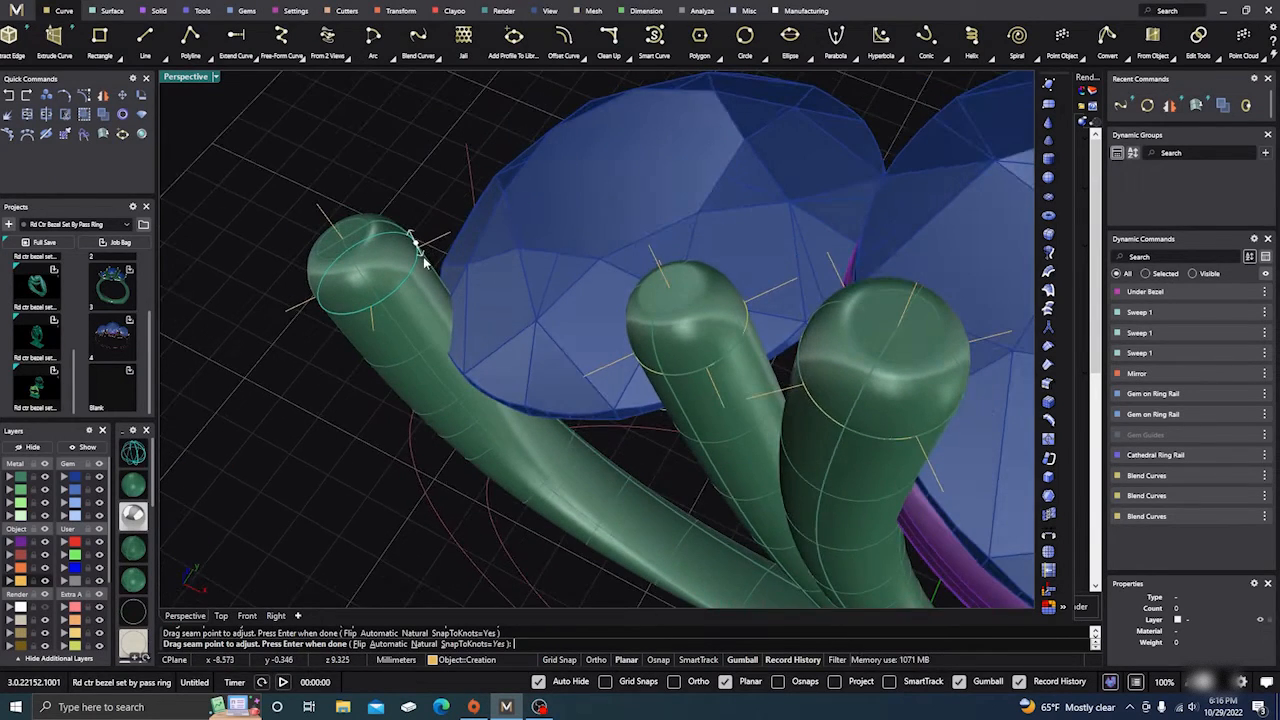
pyautogui.rightClick(291, 395)
pyautogui.scroll(-10, 311, 342)
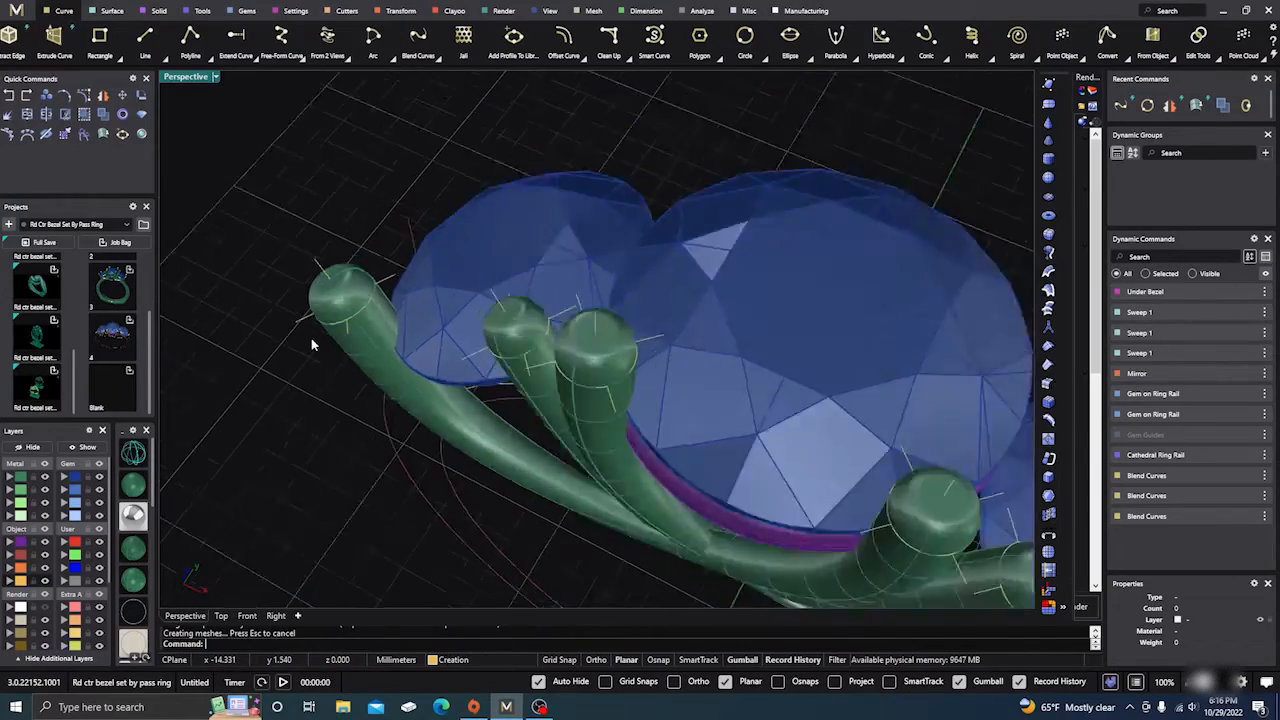
pyautogui.moveTo(390, 466); pyautogui.dragTo(394, 428, button='right')
pyautogui.scroll(8, 547, 437)
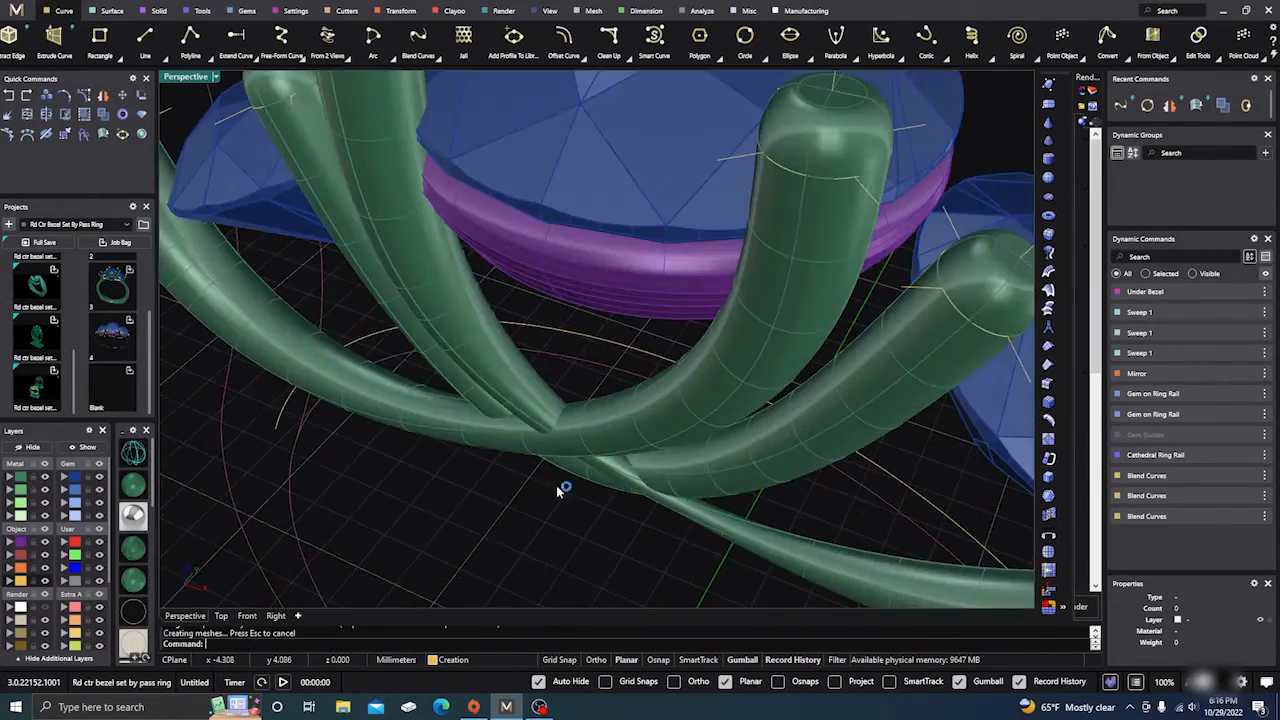
pyautogui.moveTo(565, 489); pyautogui.dragTo(594, 496, button='right')
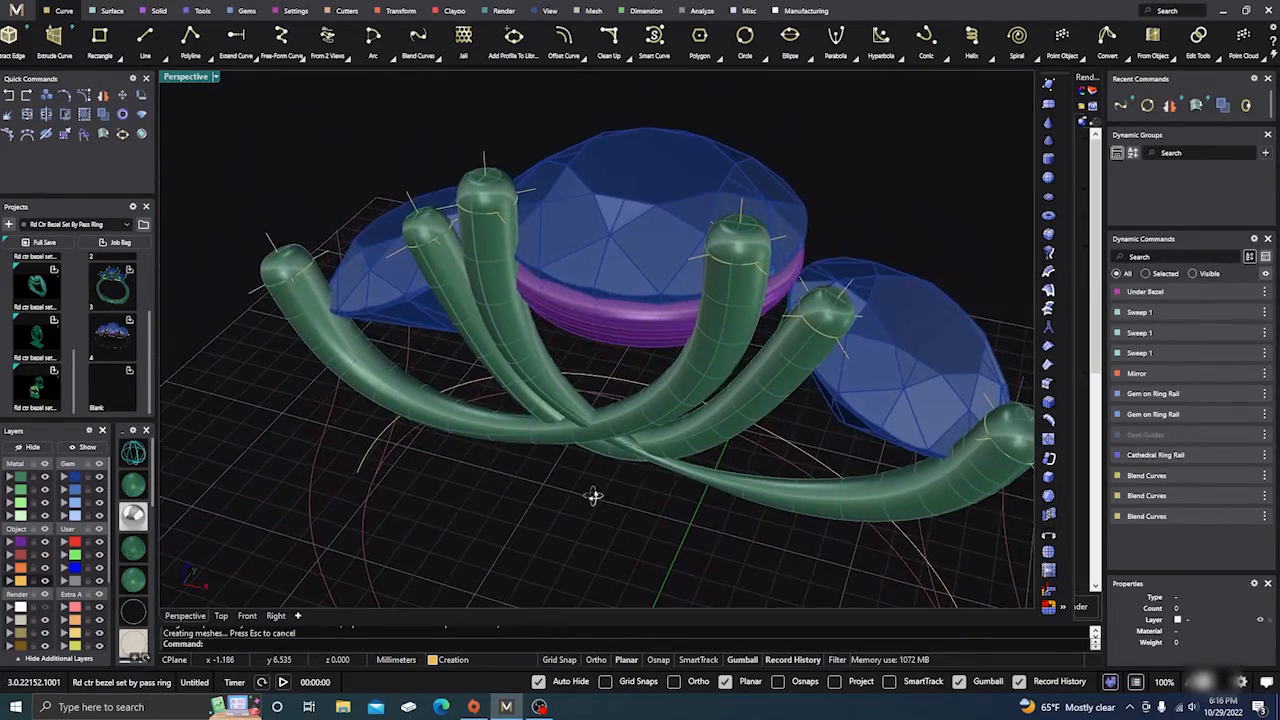
# Step: Ungroup the Mirror03 curves and select the profile circle atop the front centre prong tube
pyautogui.click(741, 273)
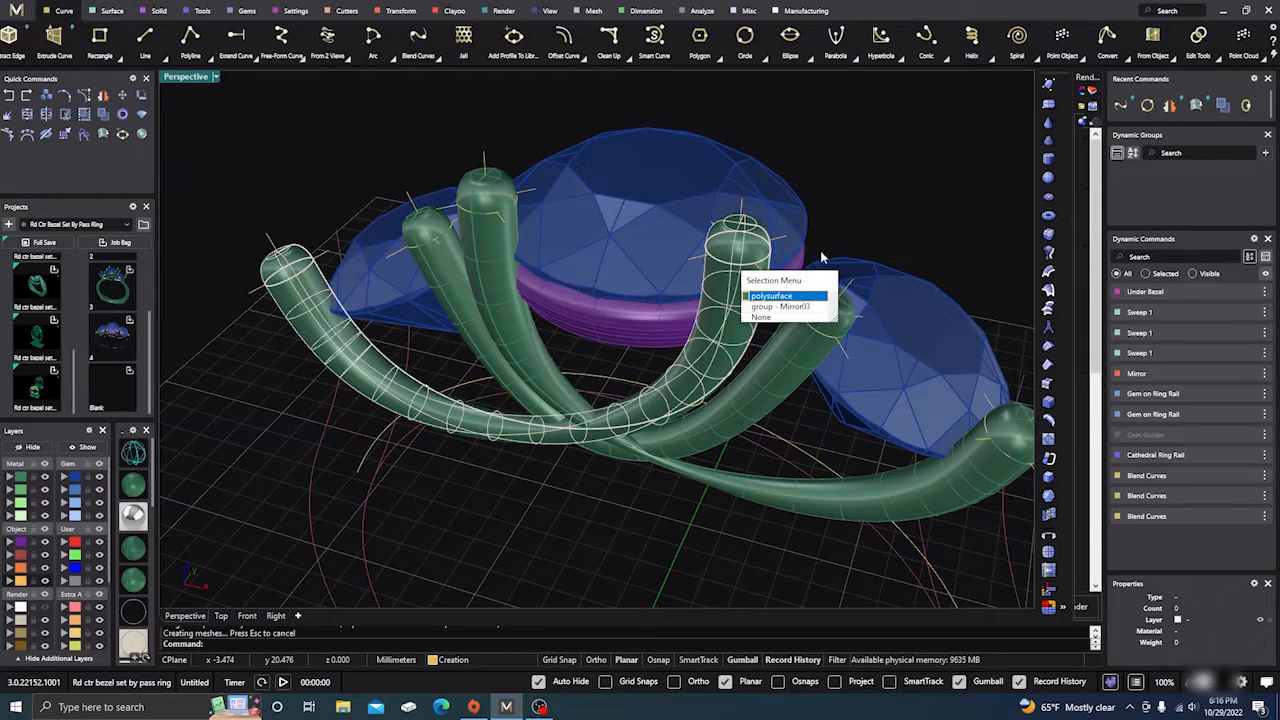
pyautogui.click(838, 200)
pyautogui.click(740, 272)
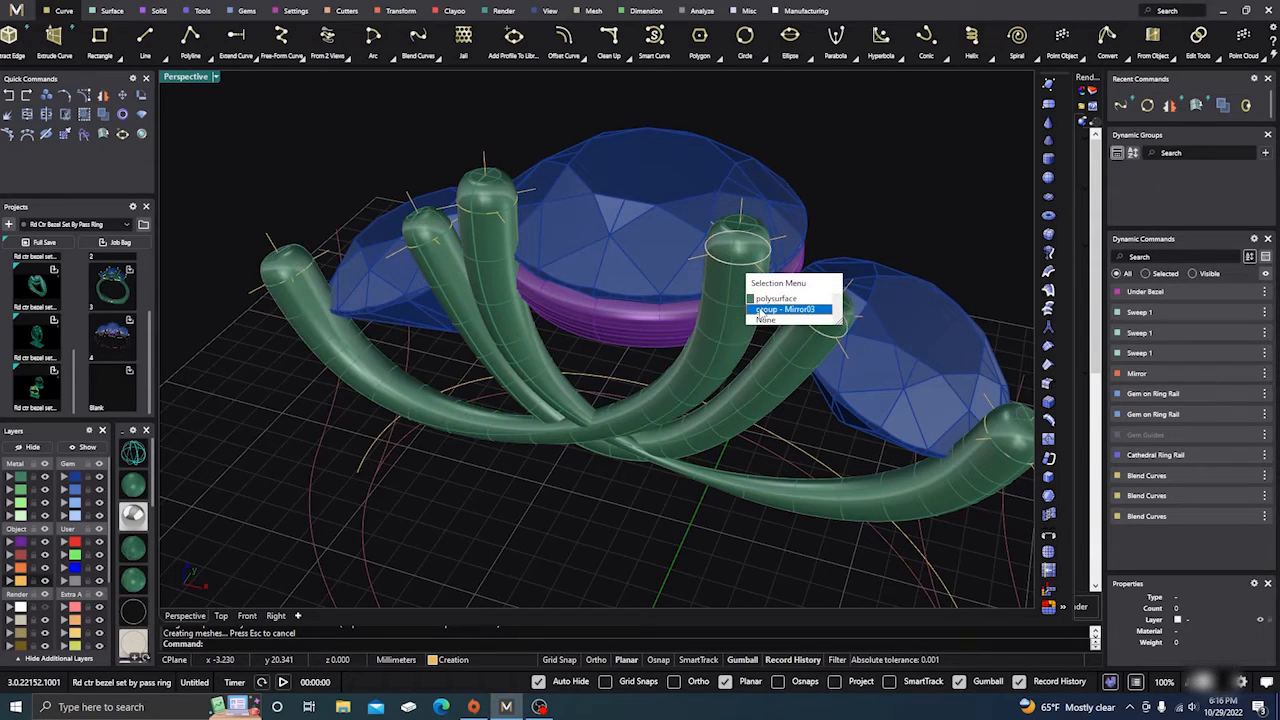
pyautogui.click(762, 309)
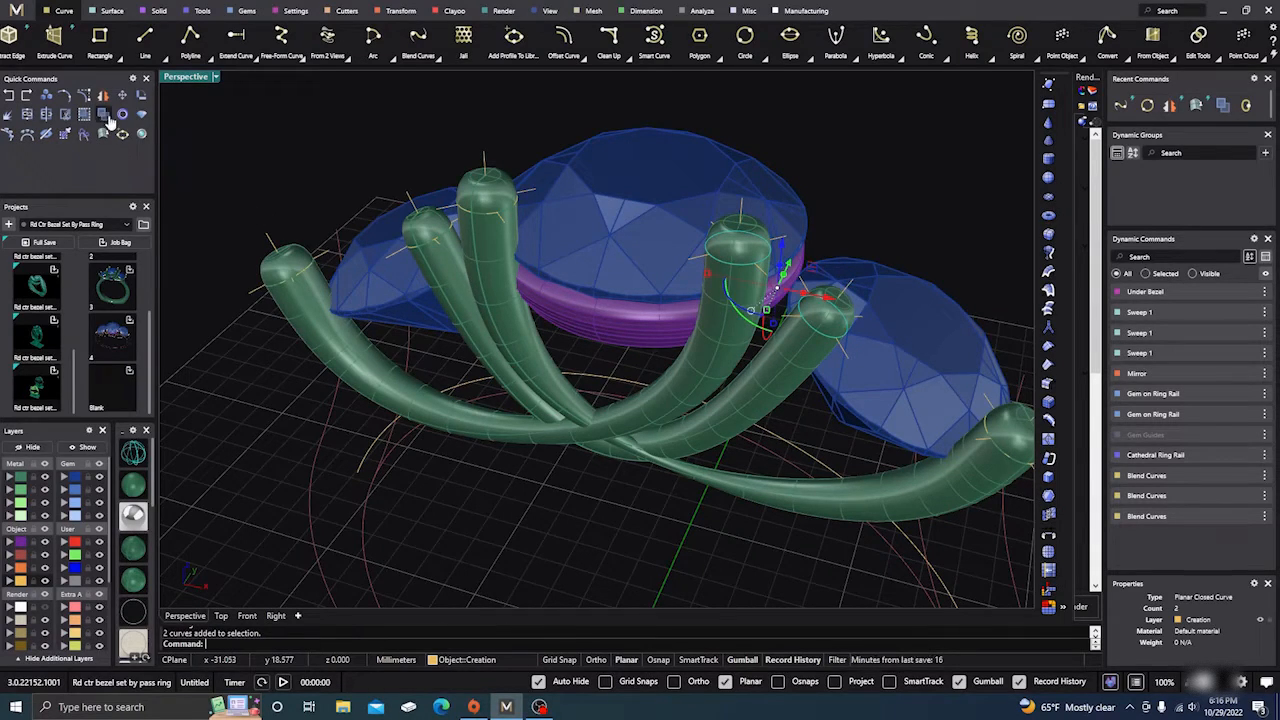
pyautogui.click(343, 155)
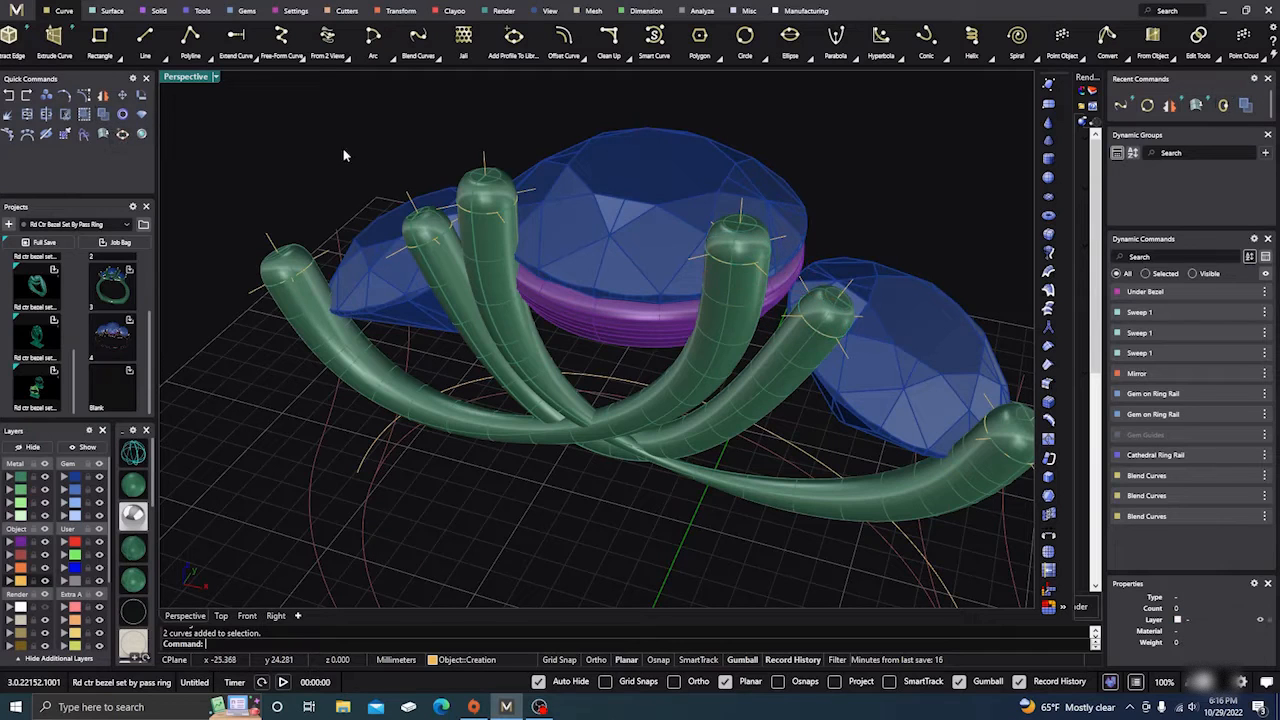
pyautogui.click(744, 268)
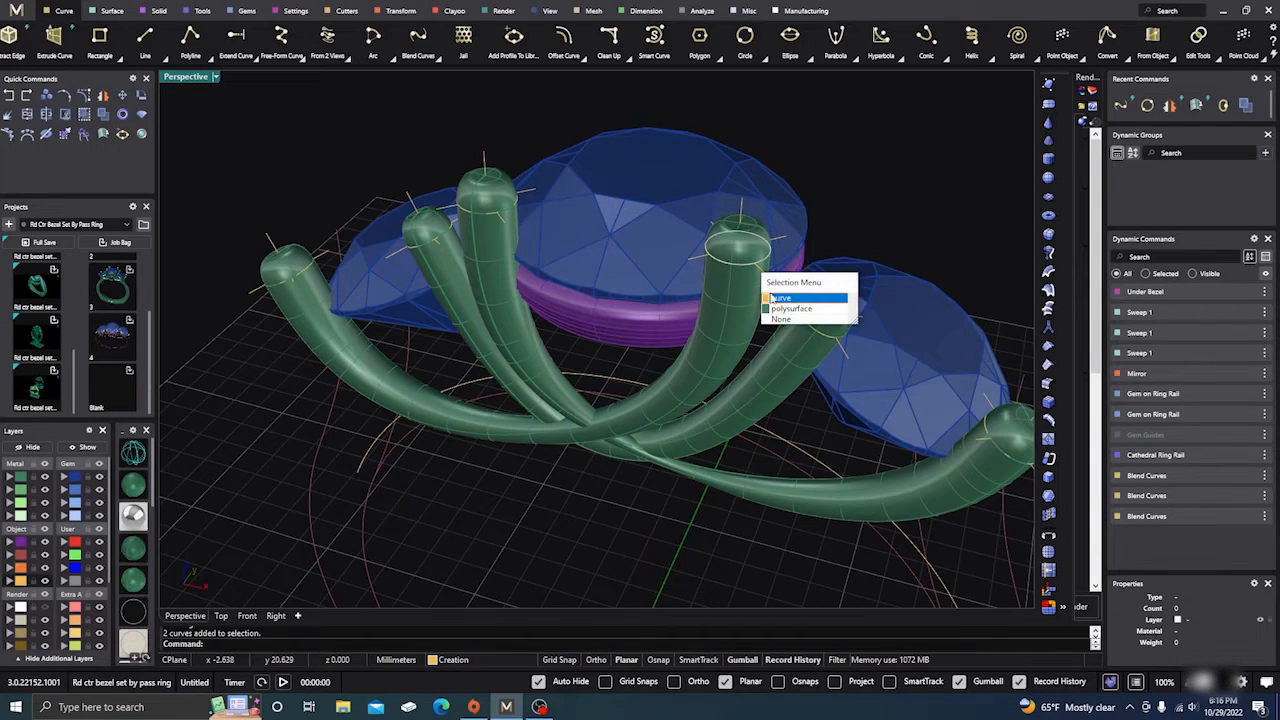
pyautogui.click(778, 298)
pyautogui.moveTo(778, 298); pyautogui.dragTo(750, 302, button='right')
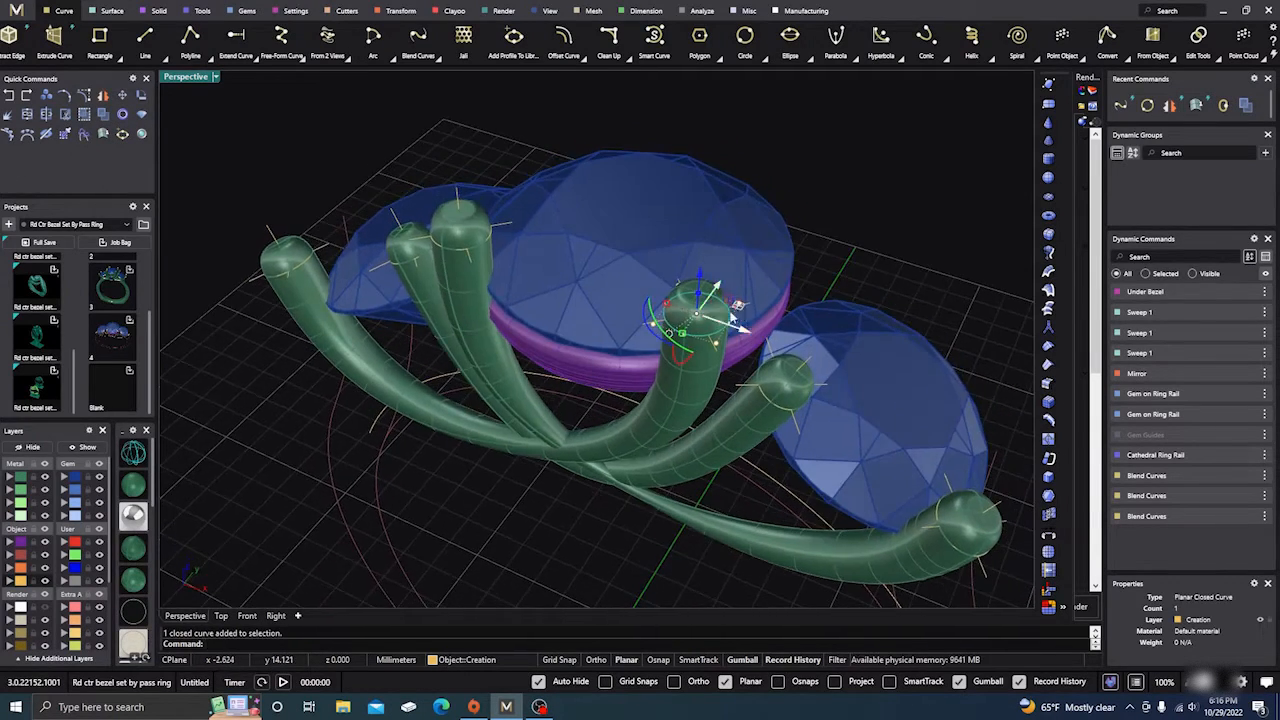
# Step: Slide that profile circle's seam toward the upper left to align it
pyautogui.click(1213, 57)
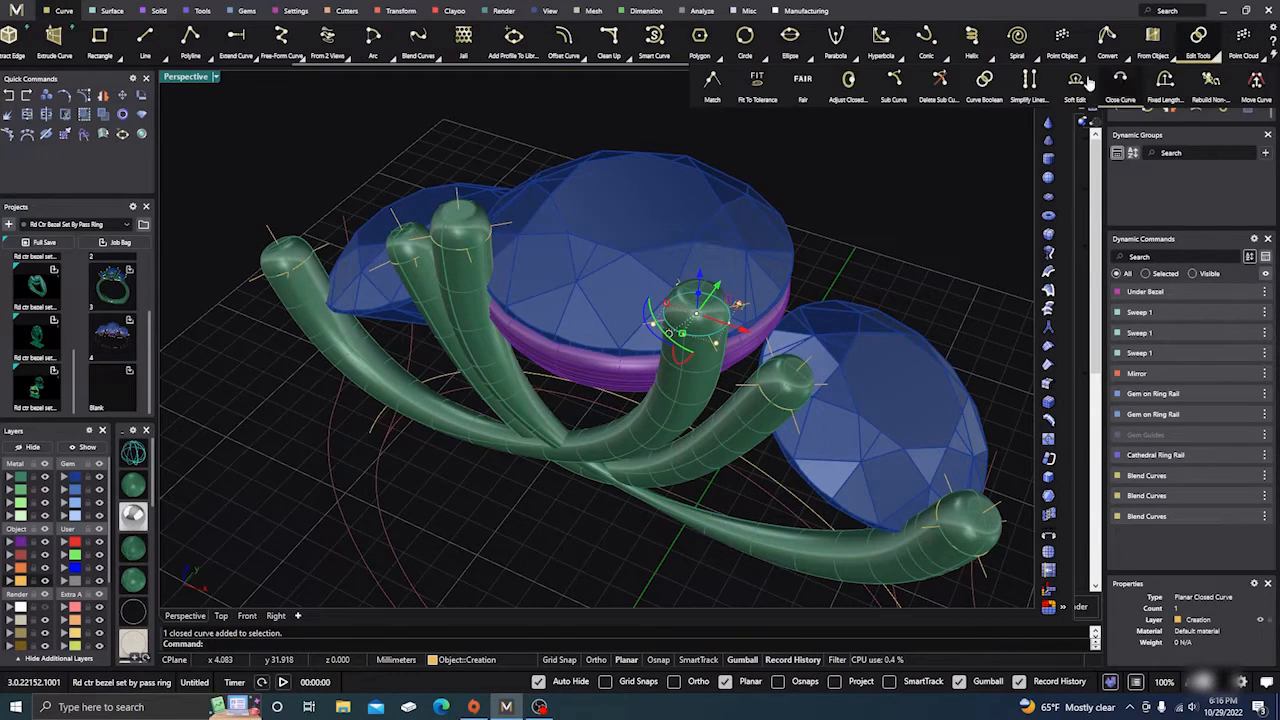
pyautogui.click(848, 80)
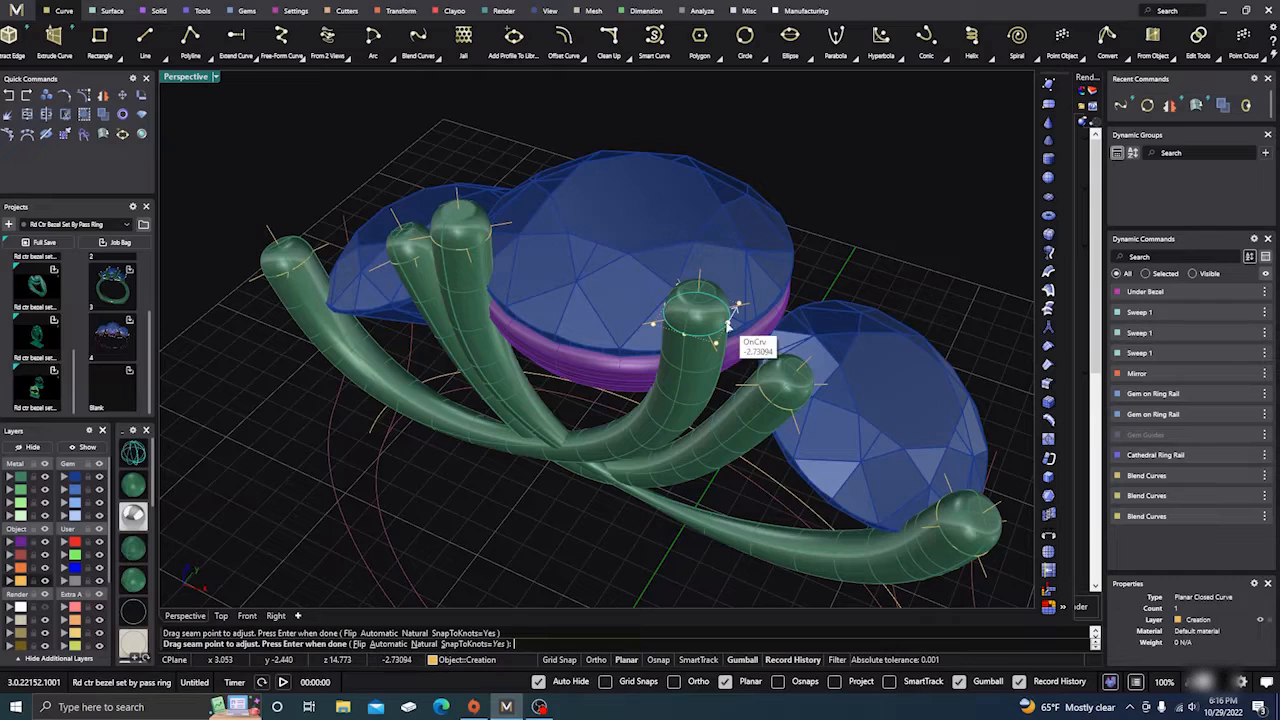
pyautogui.moveTo(712, 333); pyautogui.dragTo(667, 313)
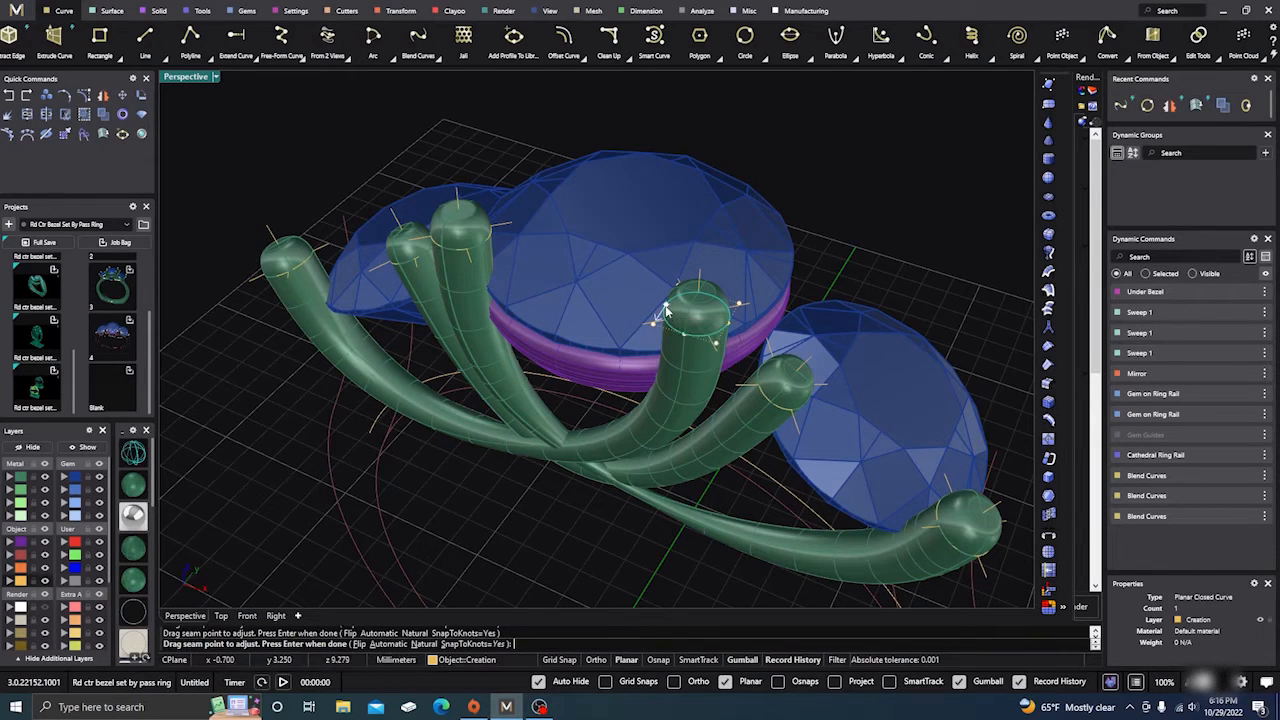
pyautogui.press('Return')
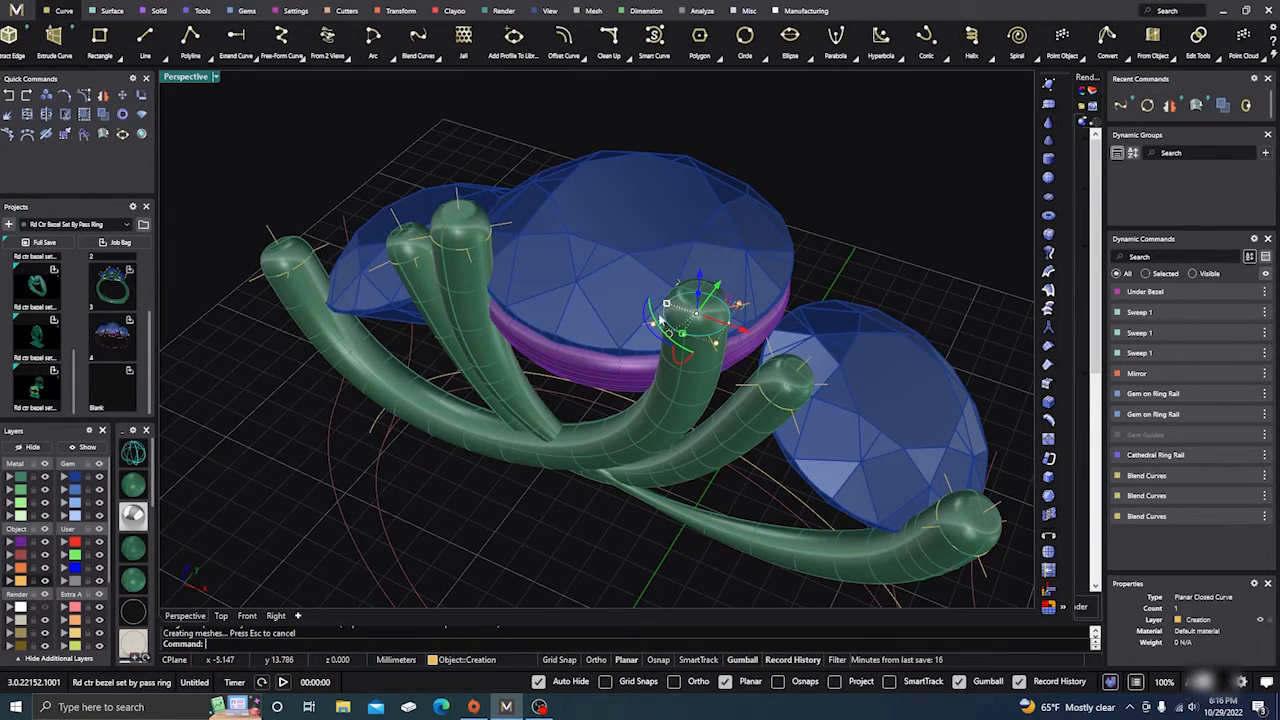
pyautogui.click(472, 504)
pyautogui.moveTo(505, 544); pyautogui.dragTo(555, 476, button='right')
# Step: Run a seam adjustment on the profile circle at the right tube's end
pyautogui.scroll(-5, 513, 454)
pyautogui.scroll(6, 618, 486)
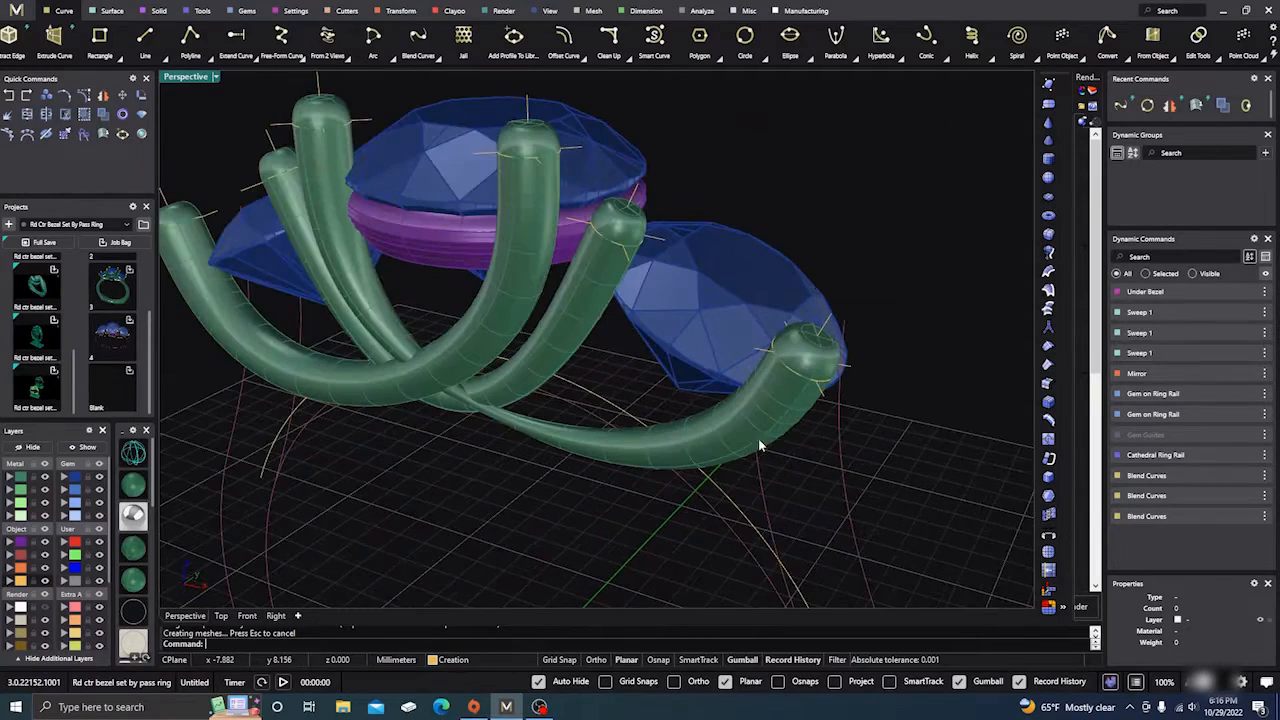
pyautogui.rightClick(793, 390)
pyautogui.click(797, 379)
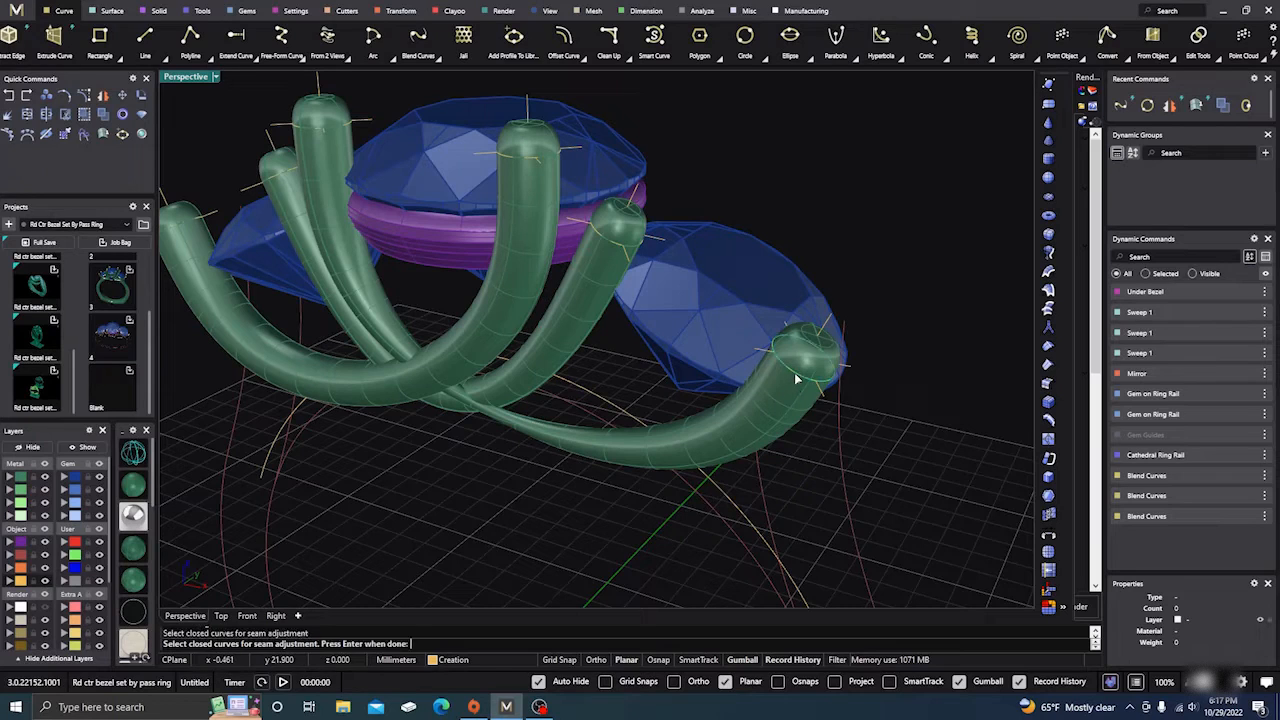
pyautogui.rightClick(805, 383)
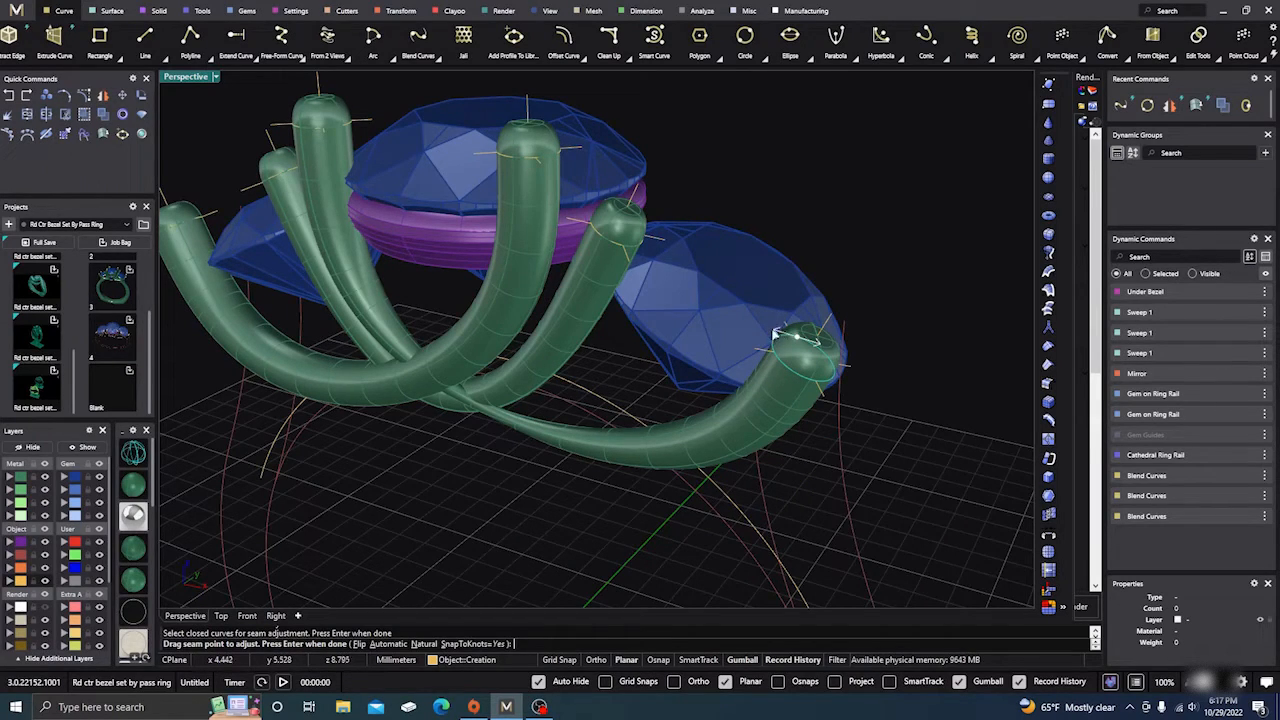
pyautogui.press('Return')
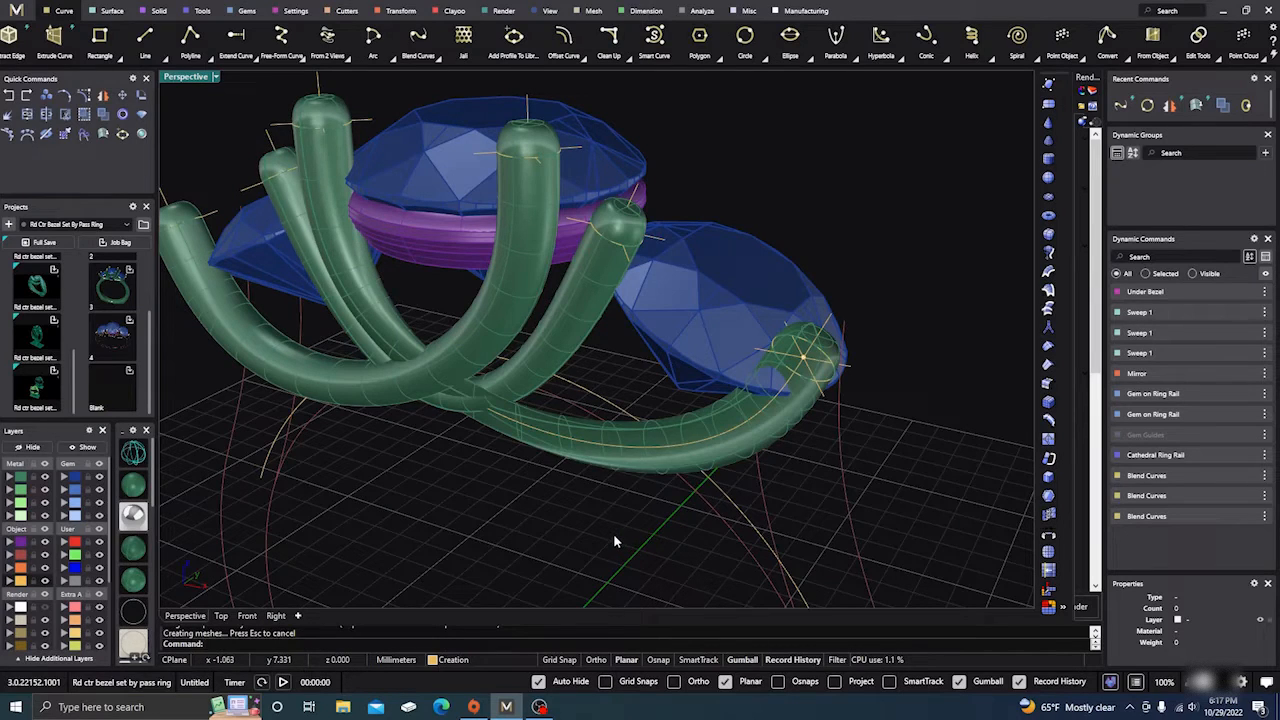
pyautogui.moveTo(613, 541); pyautogui.dragTo(712, 410, button='right')
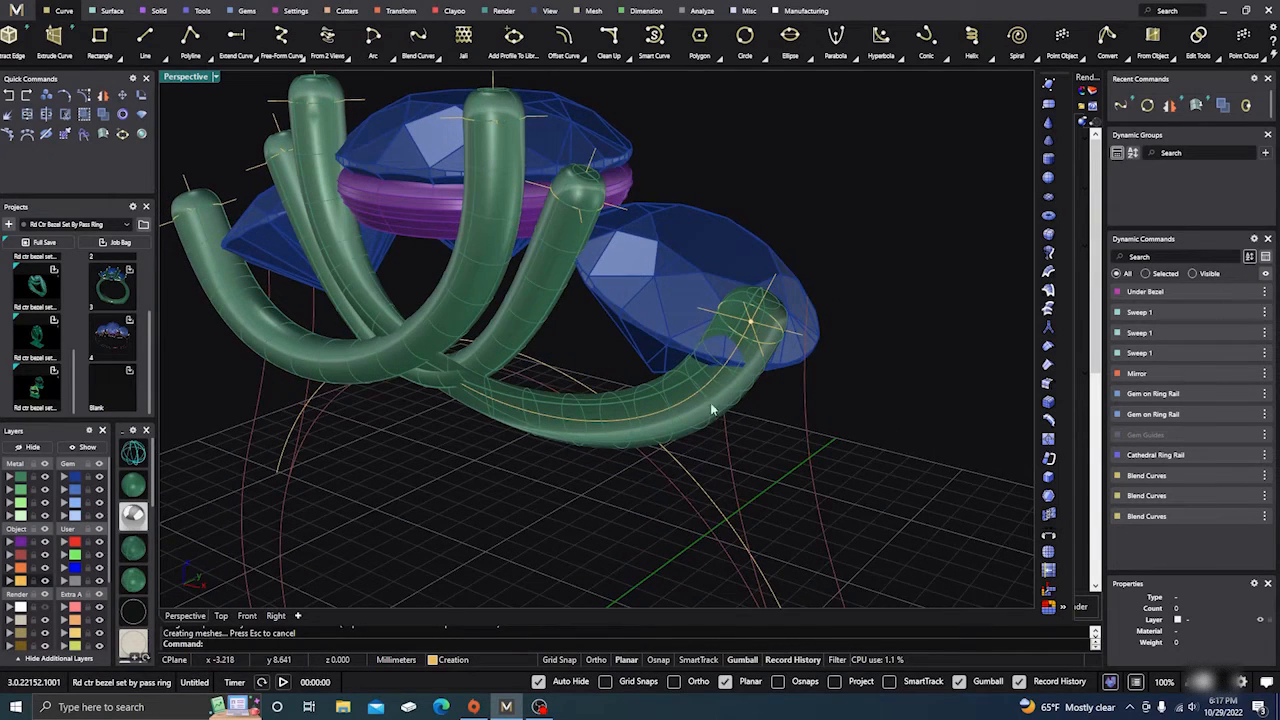
# Step: Reposition the seam point on the right tube's end profile circle and accept it
pyautogui.press('Return')
pyautogui.click(737, 334)
pyautogui.press('Return')
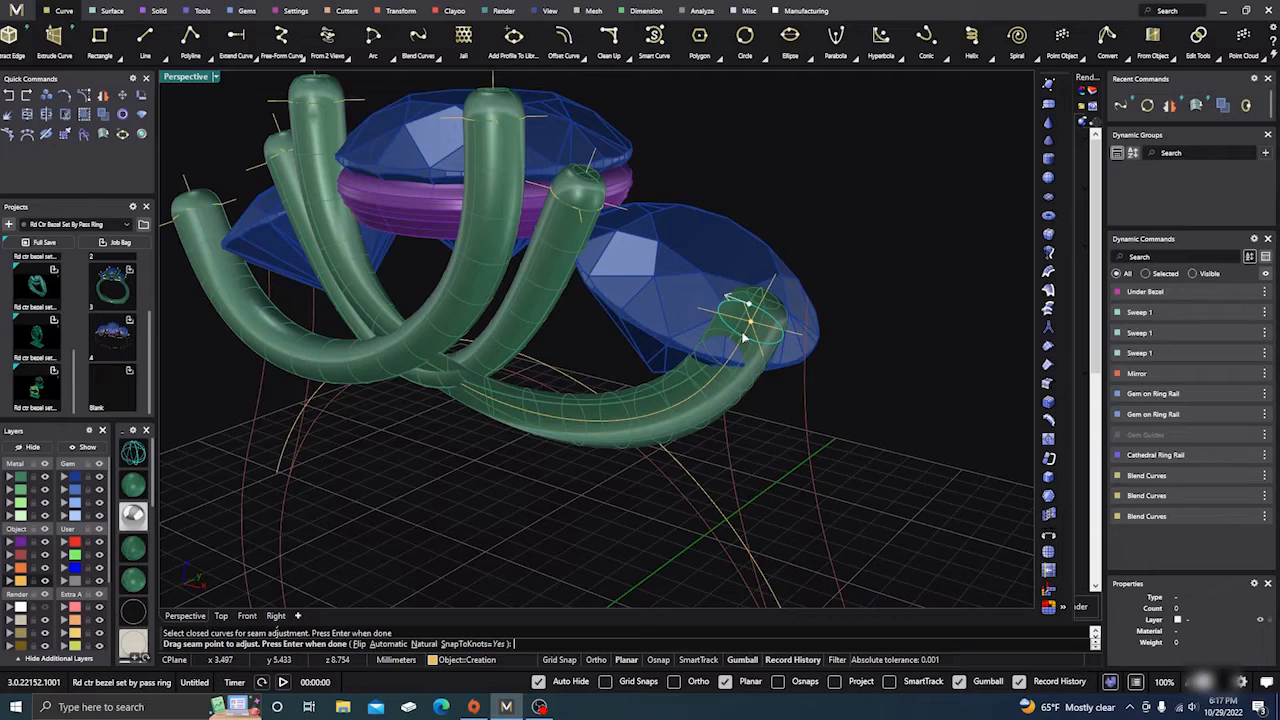
pyautogui.click(750, 305)
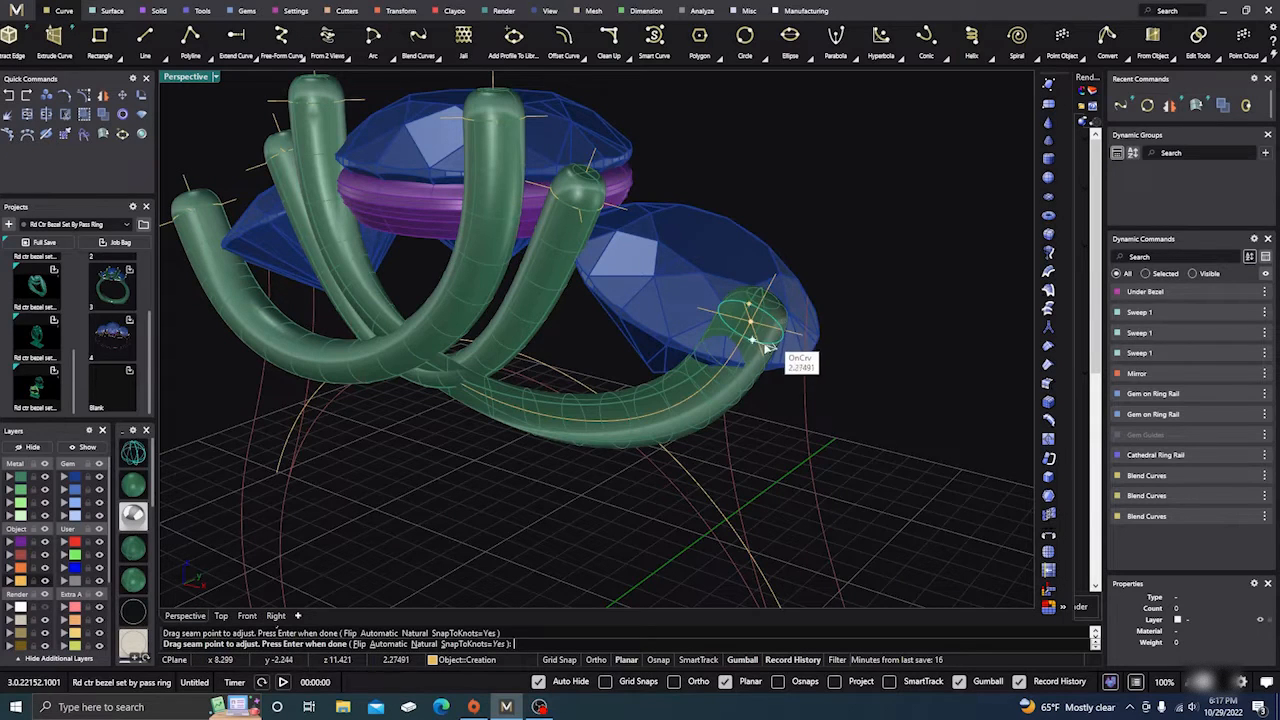
pyautogui.moveTo(748, 325); pyautogui.dragTo(703, 400, button='right')
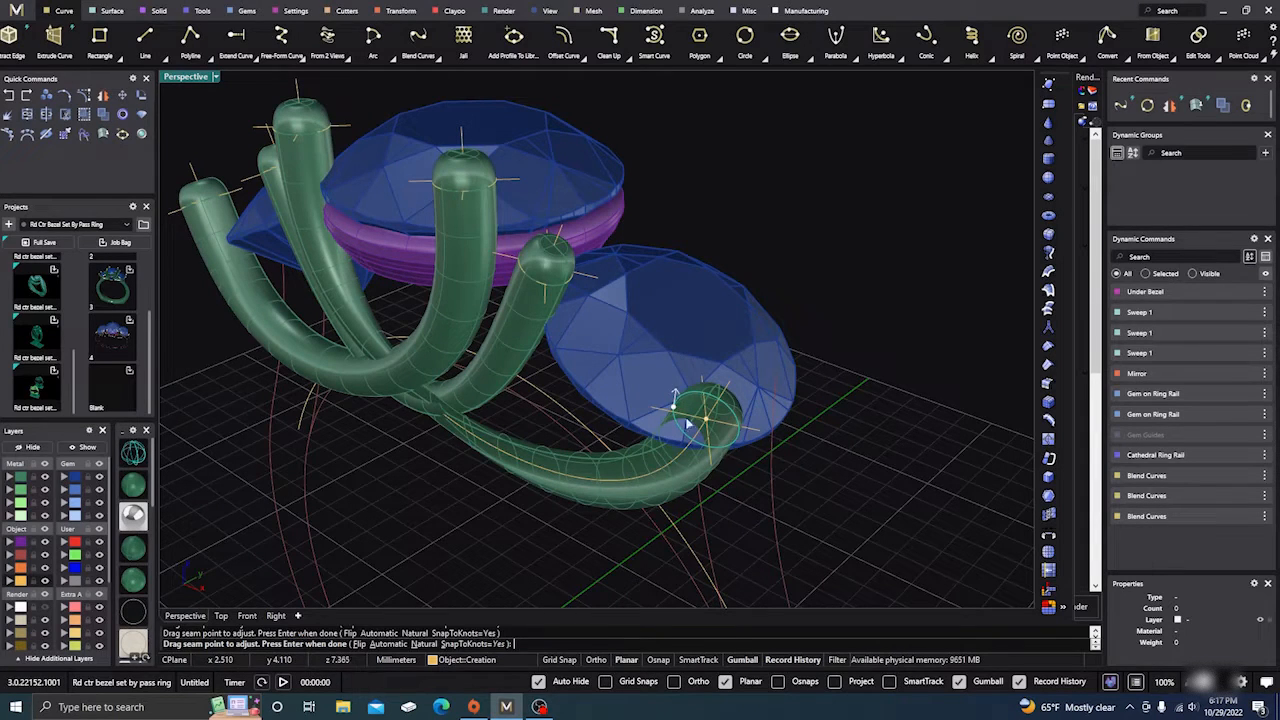
pyautogui.press('Return')
pyautogui.moveTo(751, 480); pyautogui.dragTo(738, 403, button='right')
pyautogui.moveTo(654, 442); pyautogui.dragTo(536, 514, button='right')
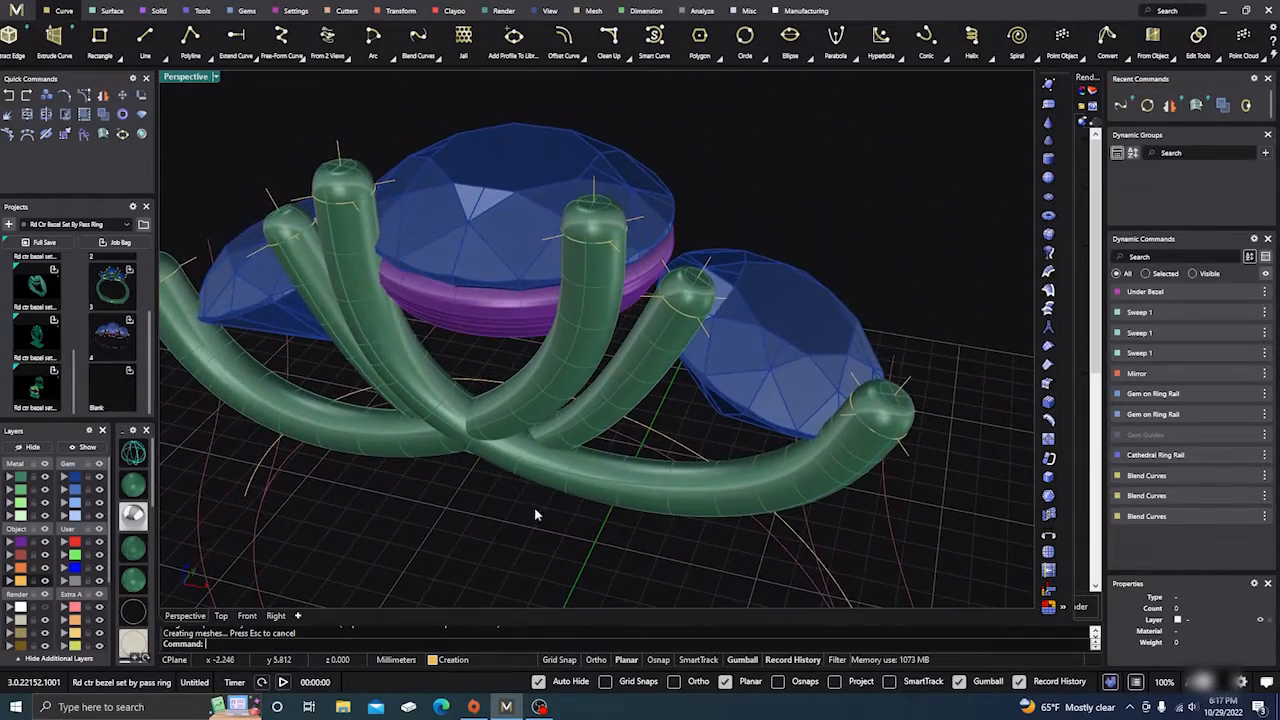
# Step: Pick the left tube's top profile circle, then leave its seam unchanged
pyautogui.rightClick(271, 242)
pyautogui.click(291, 244)
pyautogui.rightClick(291, 244)
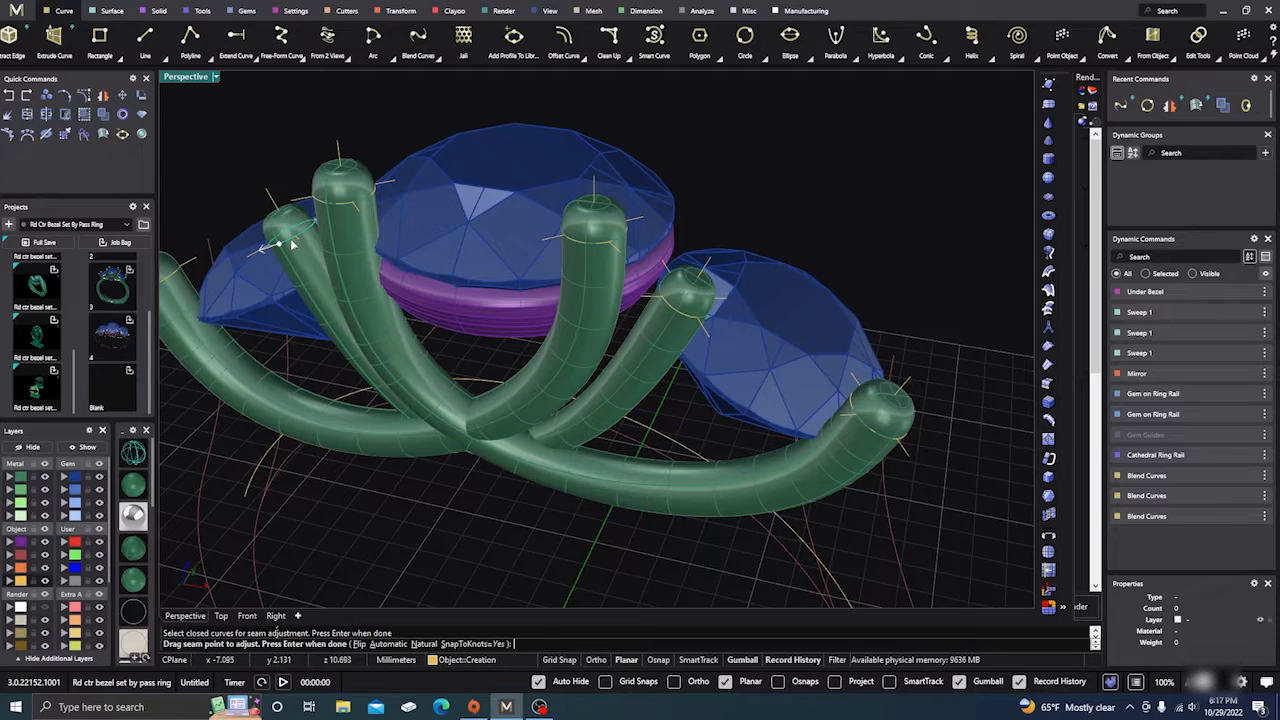
pyautogui.rightClick(530, 380)
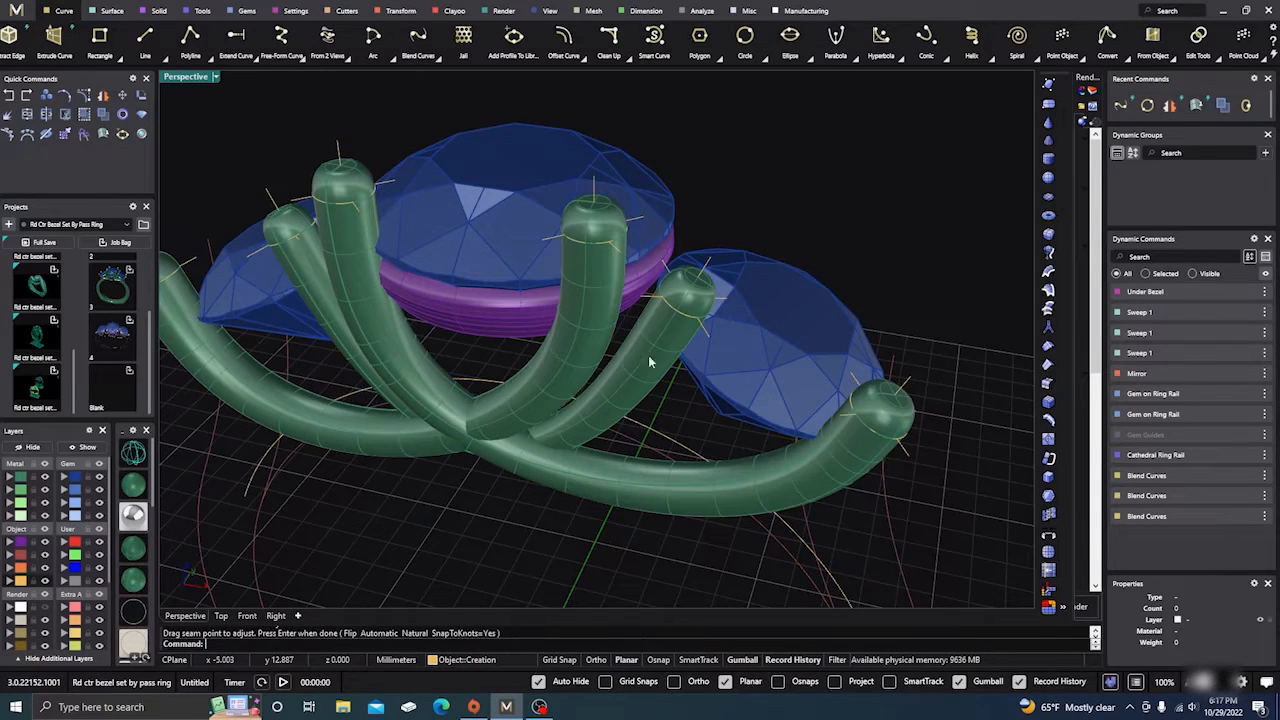
# Step: Slide the seam of the short tube's top profile circle leftward
pyautogui.rightClick(685, 320)
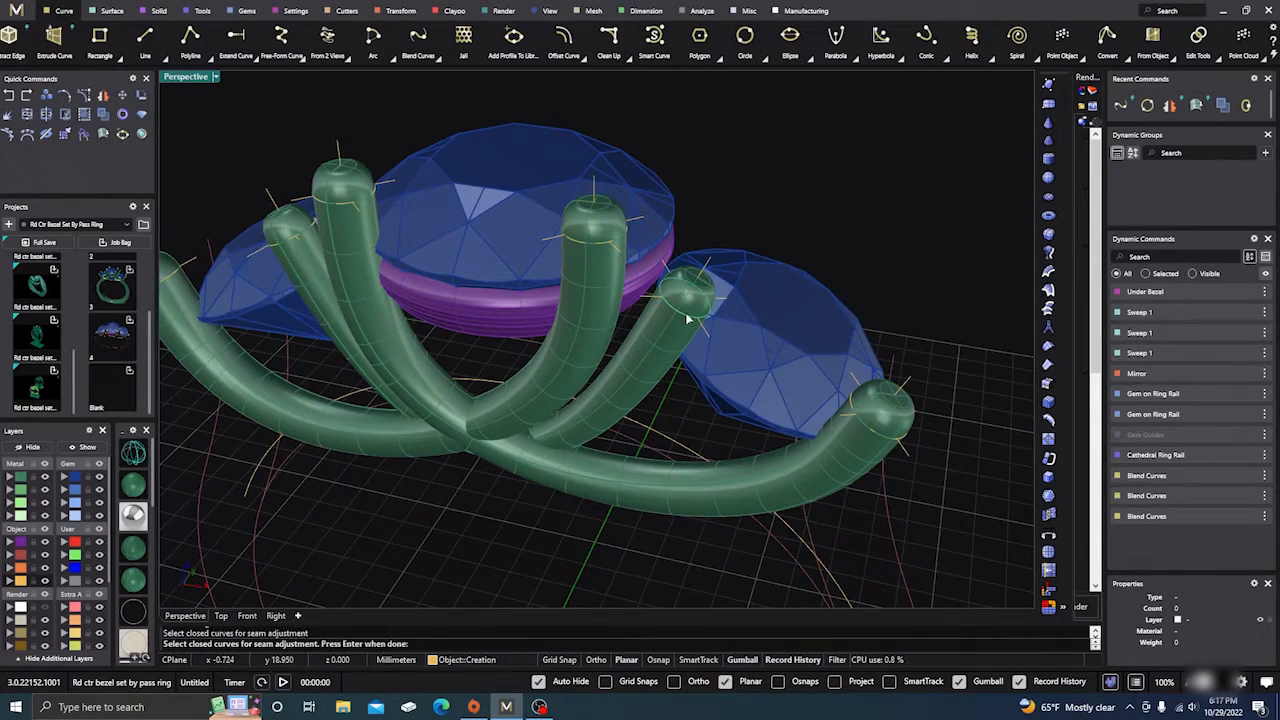
pyautogui.rightClick(687, 318)
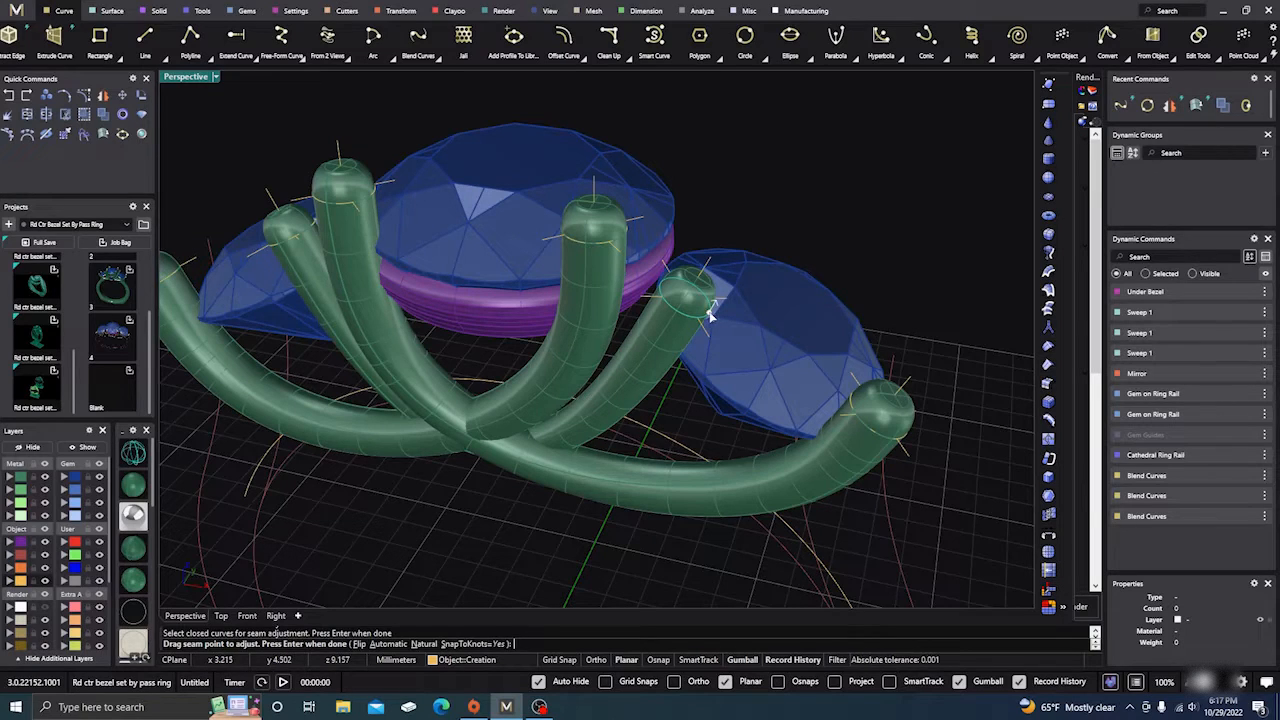
pyautogui.moveTo(710, 315); pyautogui.dragTo(678, 313)
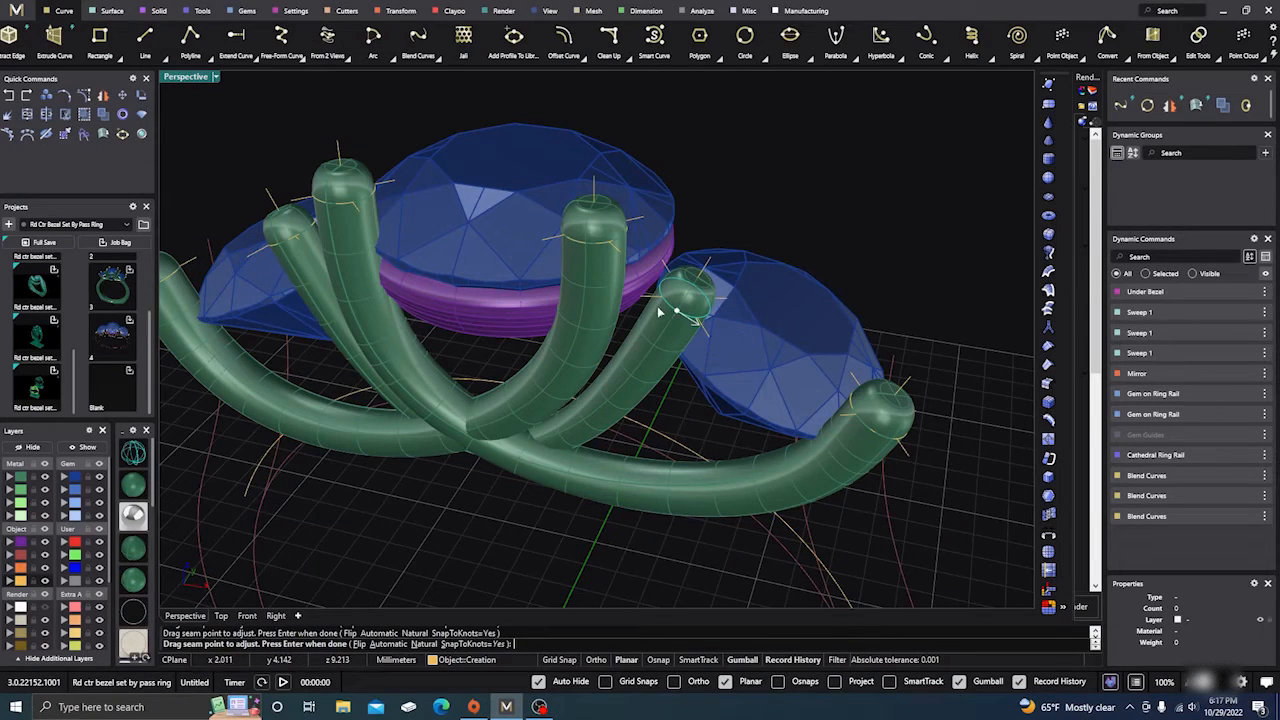
pyautogui.rightClick(655, 316)
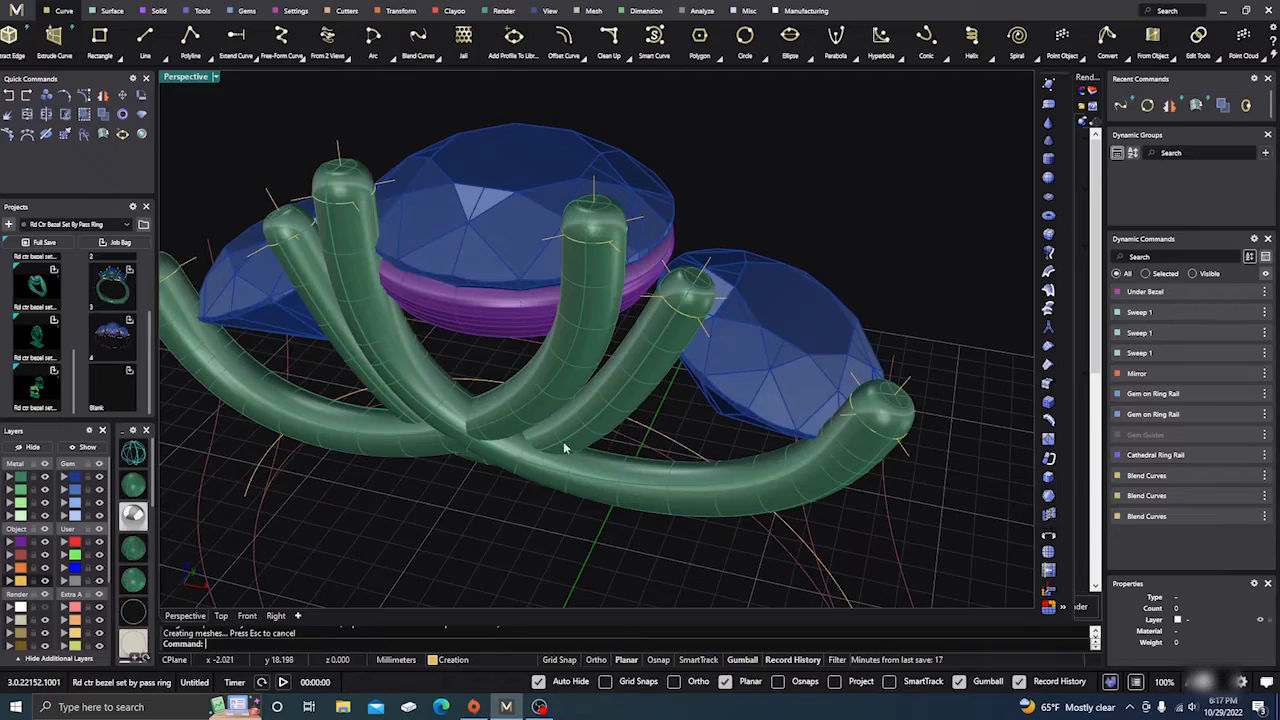
pyautogui.moveTo(565, 449); pyautogui.dragTo(482, 470, button='right')
pyautogui.scroll(-4, 608, 443)
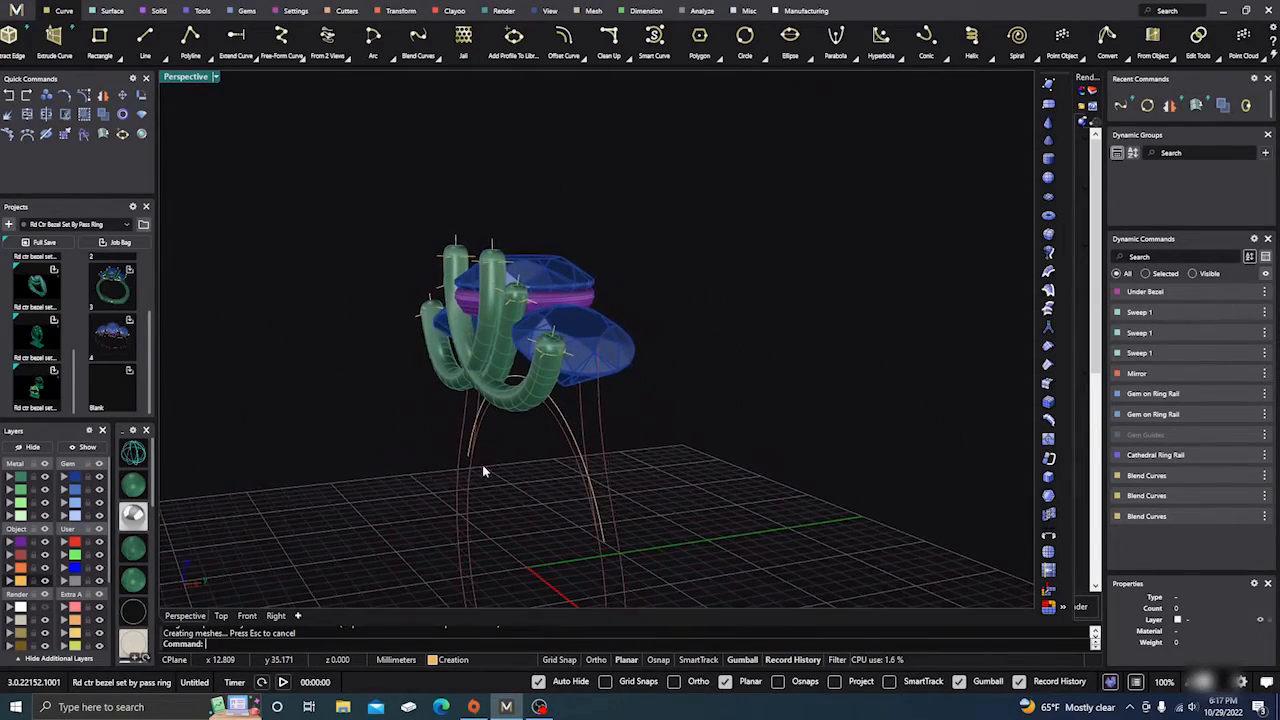
# Step: Show the ring in the Right view, zoom out, and start the Rotate command
pyautogui.click(274, 615)
pyautogui.scroll(-2, 598, 425)
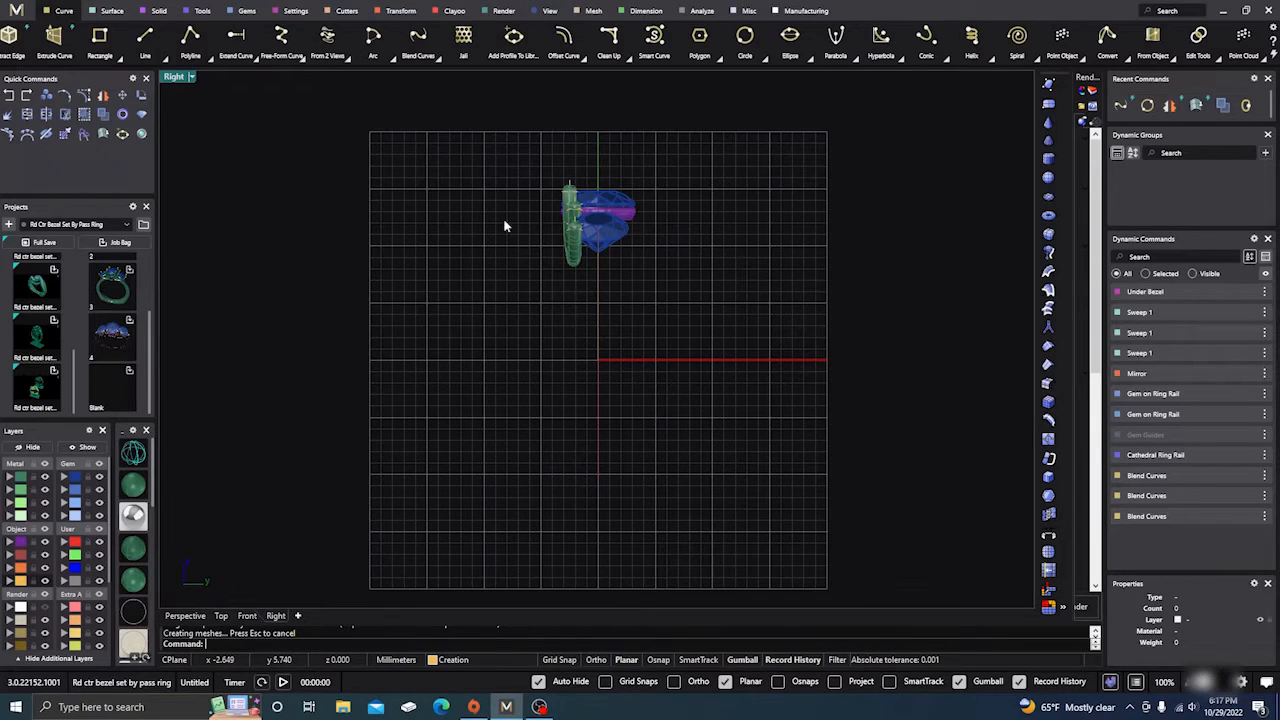
pyautogui.click(141, 97)
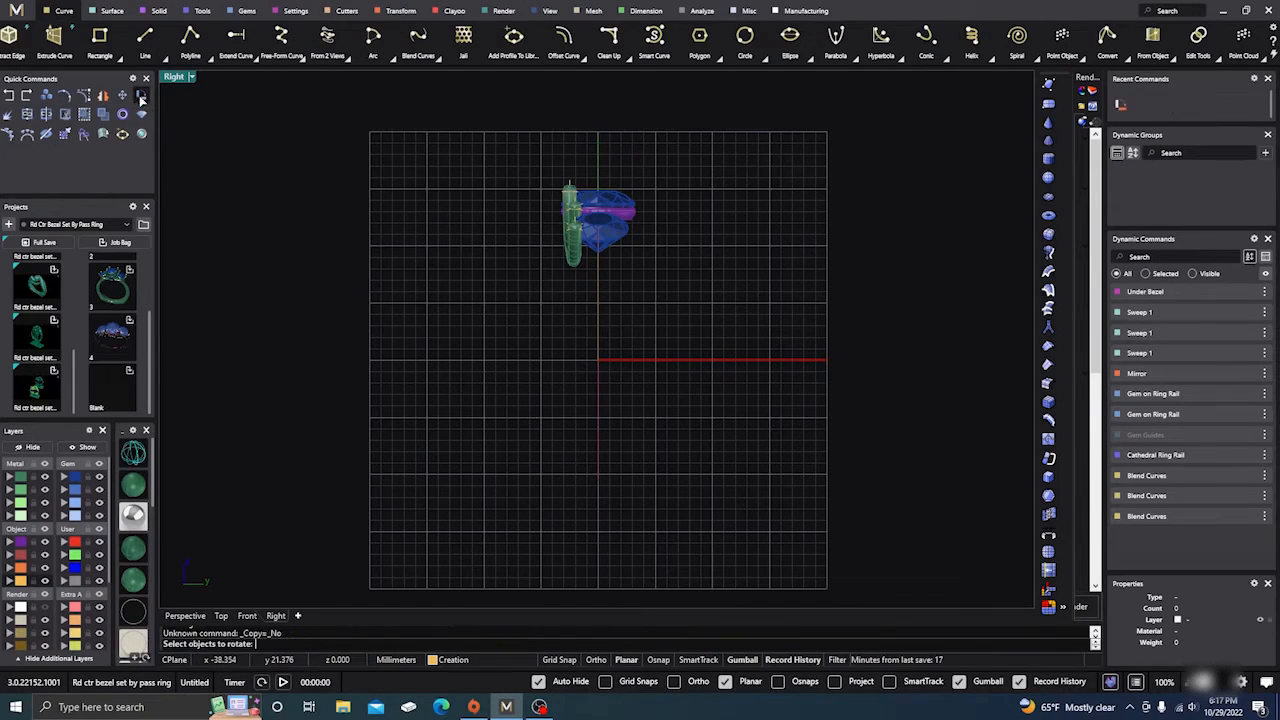
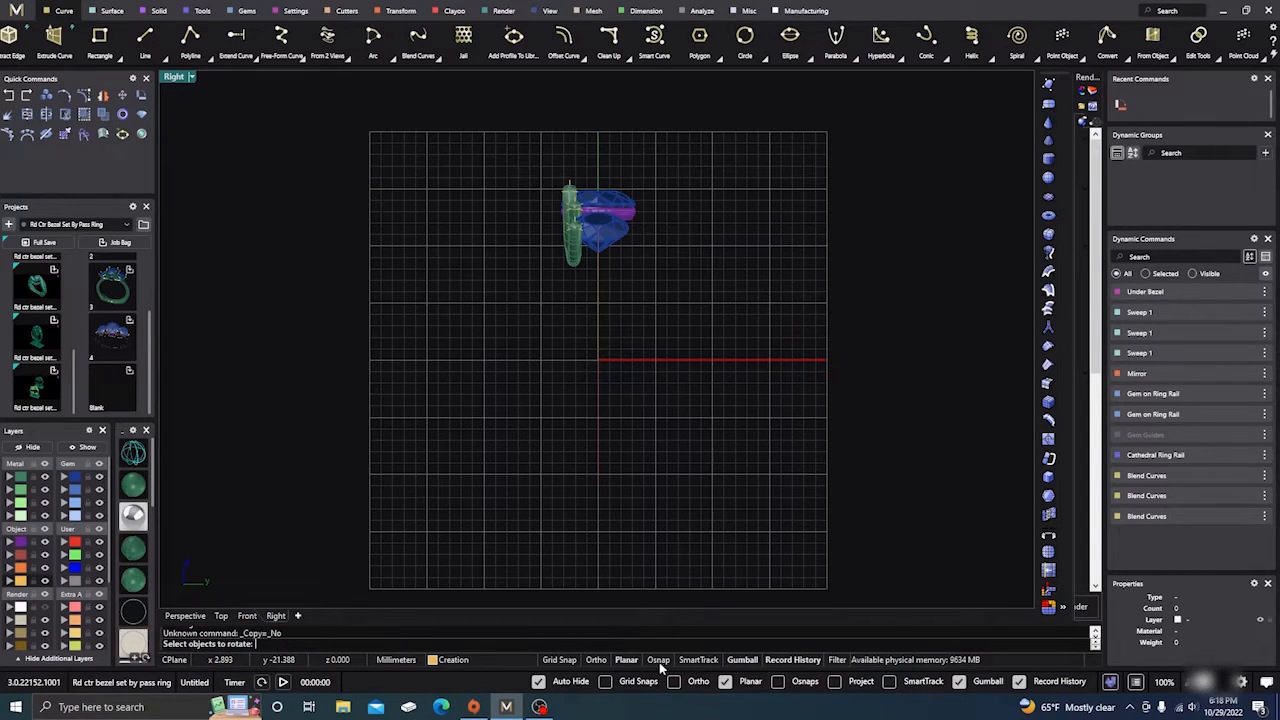
# Step: With object snaps on, rotate the three prong tubes in Right view about their top endpoint
pyautogui.click(657, 660)
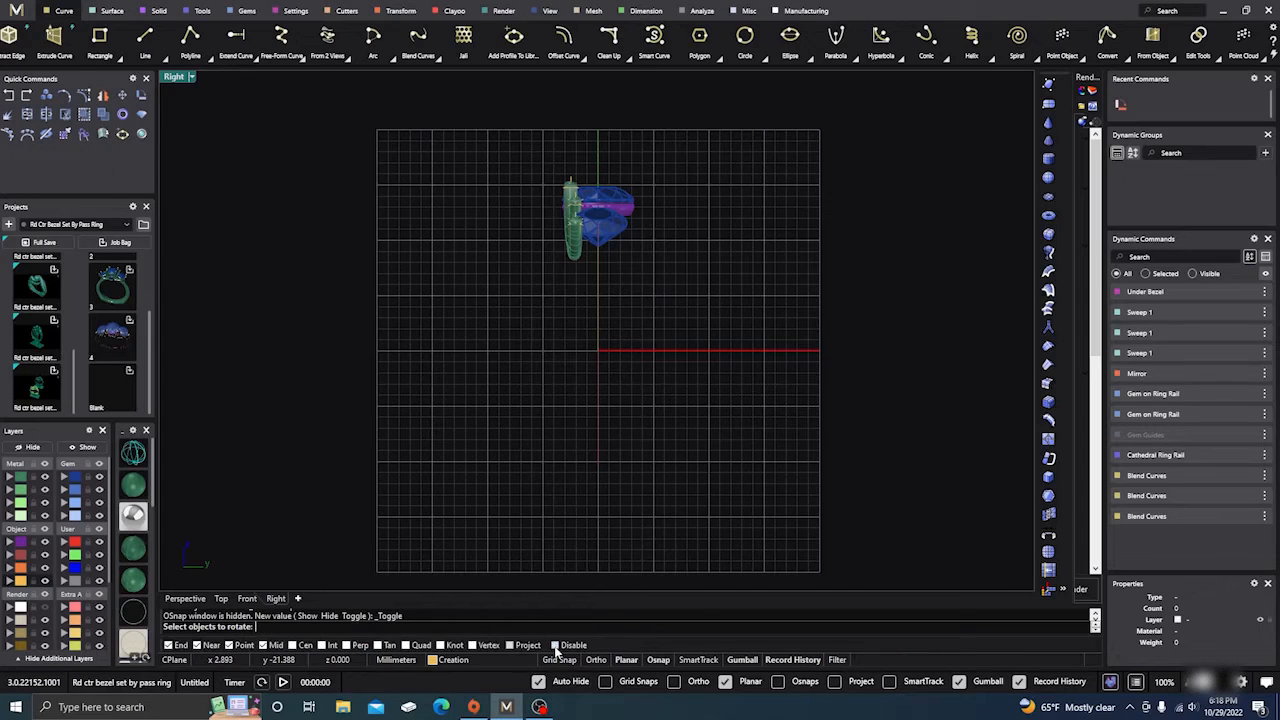
pyautogui.scroll(3, 570, 185)
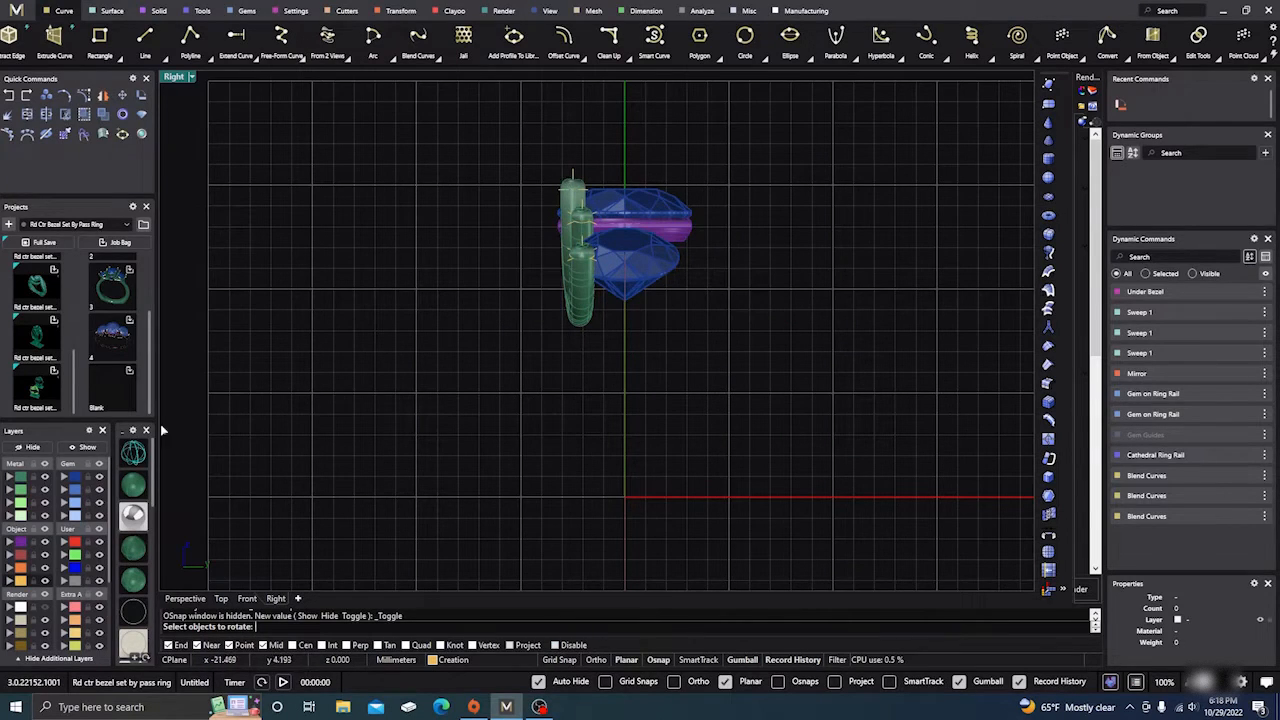
pyautogui.click(20, 483)
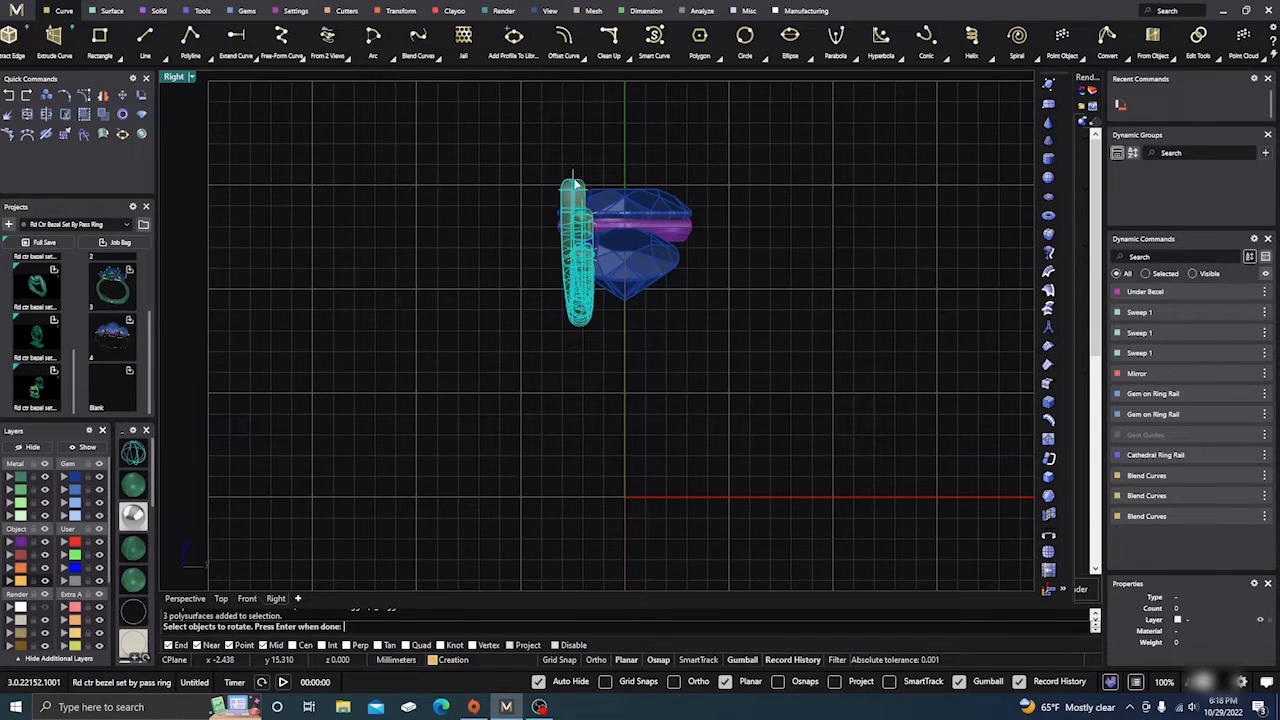
pyautogui.scroll(2, 575, 177)
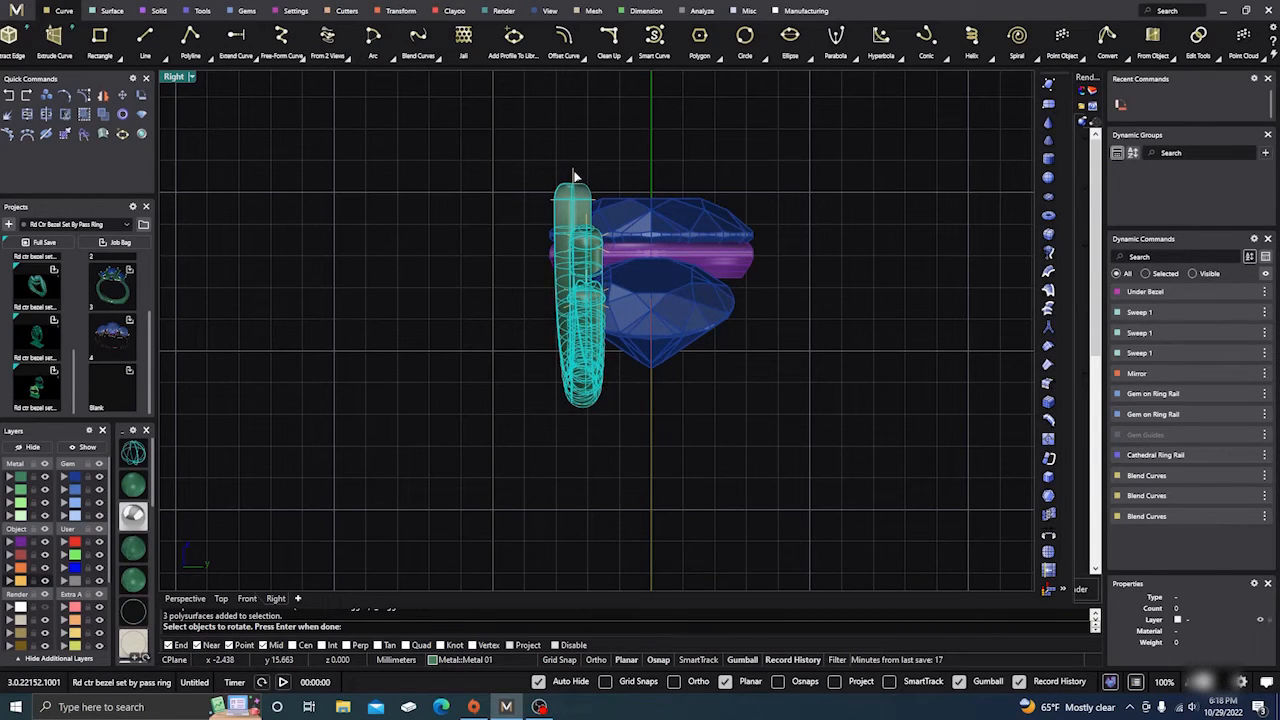
pyautogui.press('Return')
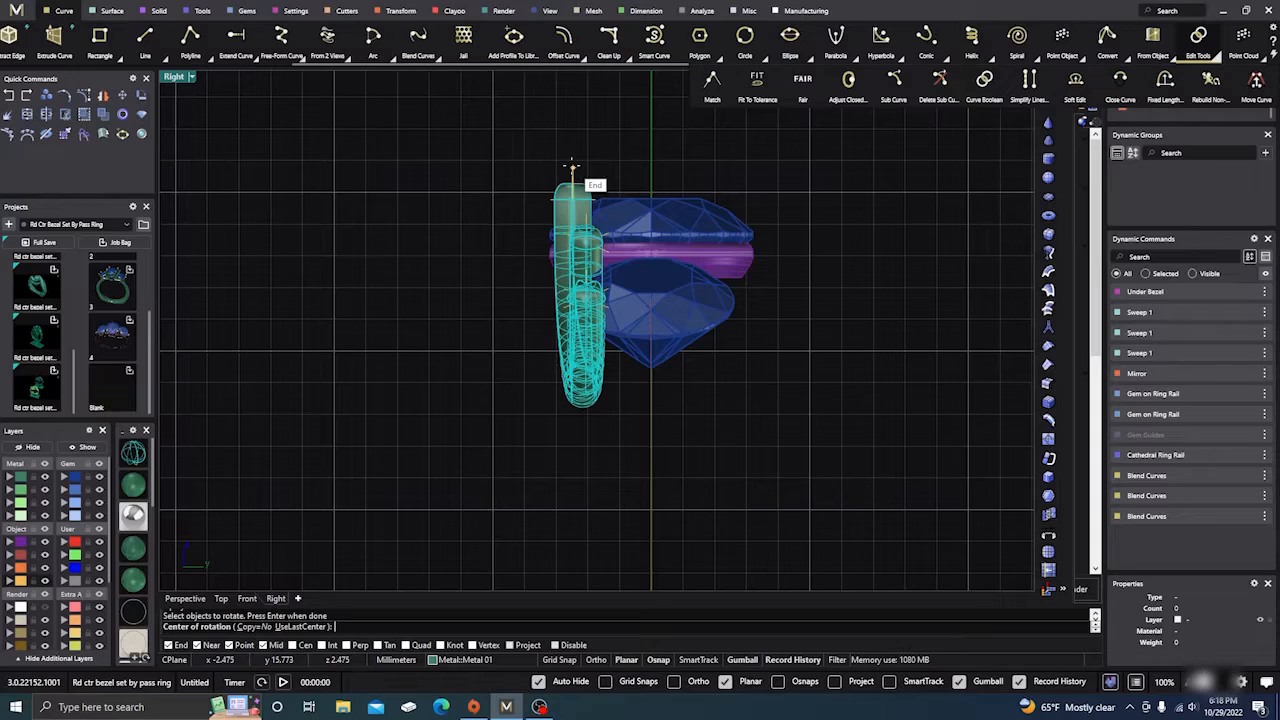
pyautogui.click(572, 166)
pyautogui.scroll(-1, 555, 527)
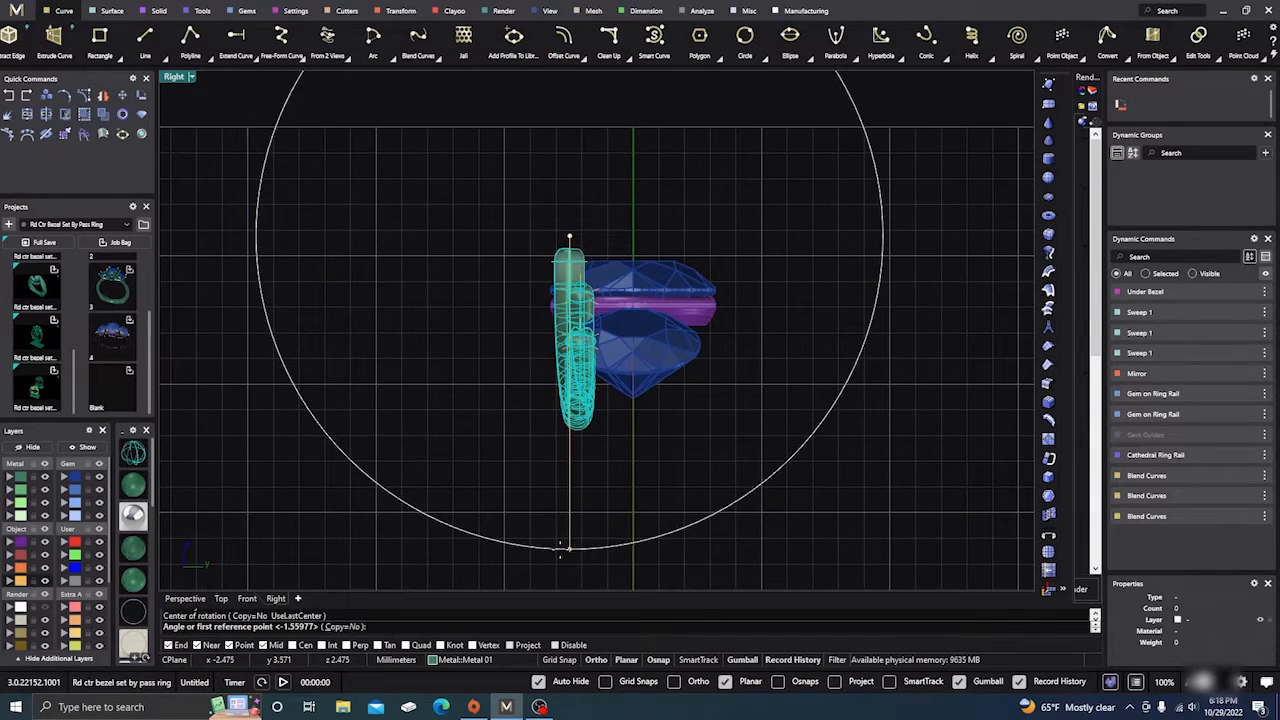
pyautogui.click(562, 548)
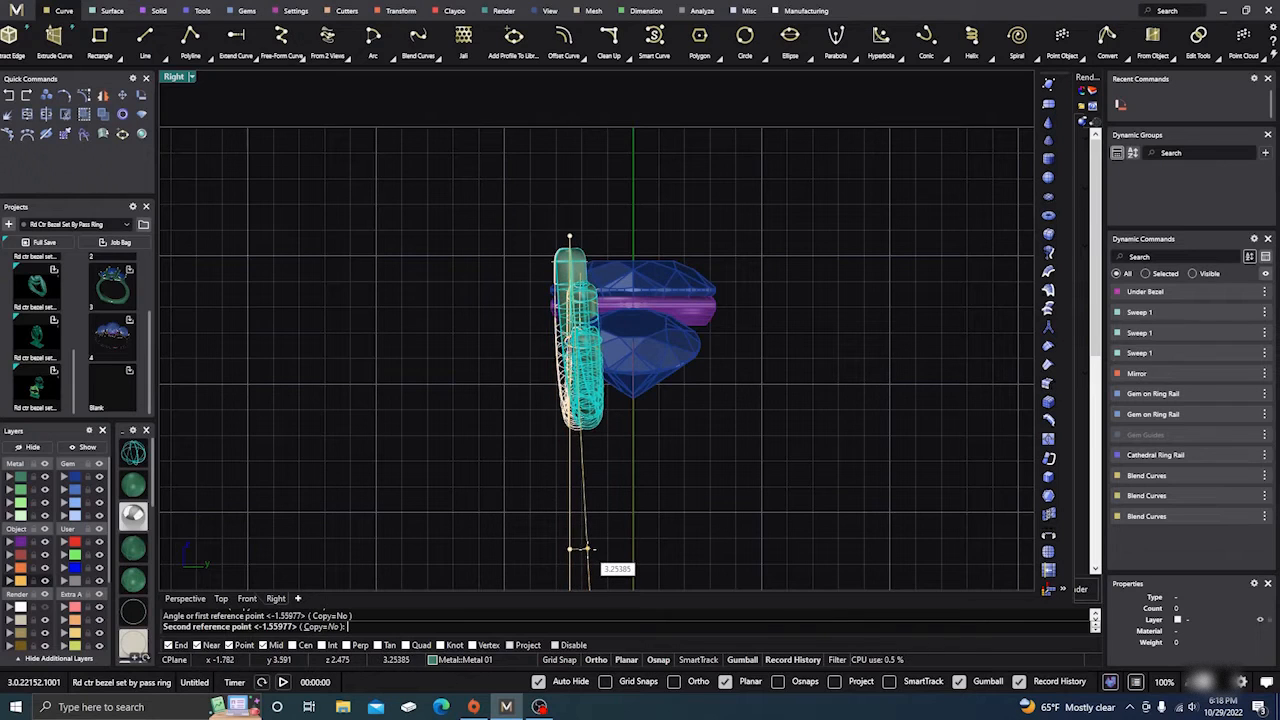
pyautogui.click(589, 548)
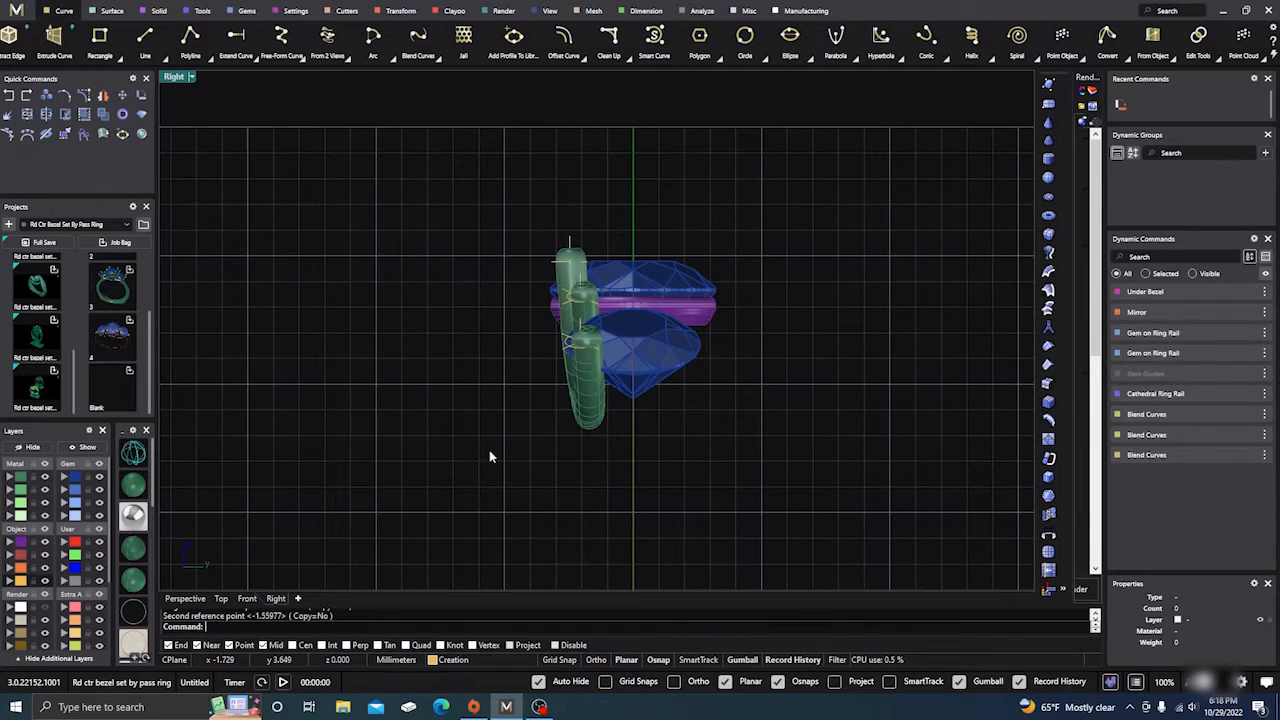
# Step: Return to Perspective to inspect the tilted prongs and select the front U-shaped prong
pyautogui.moveTo(458, 397); pyautogui.dragTo(493, 433, button='right')
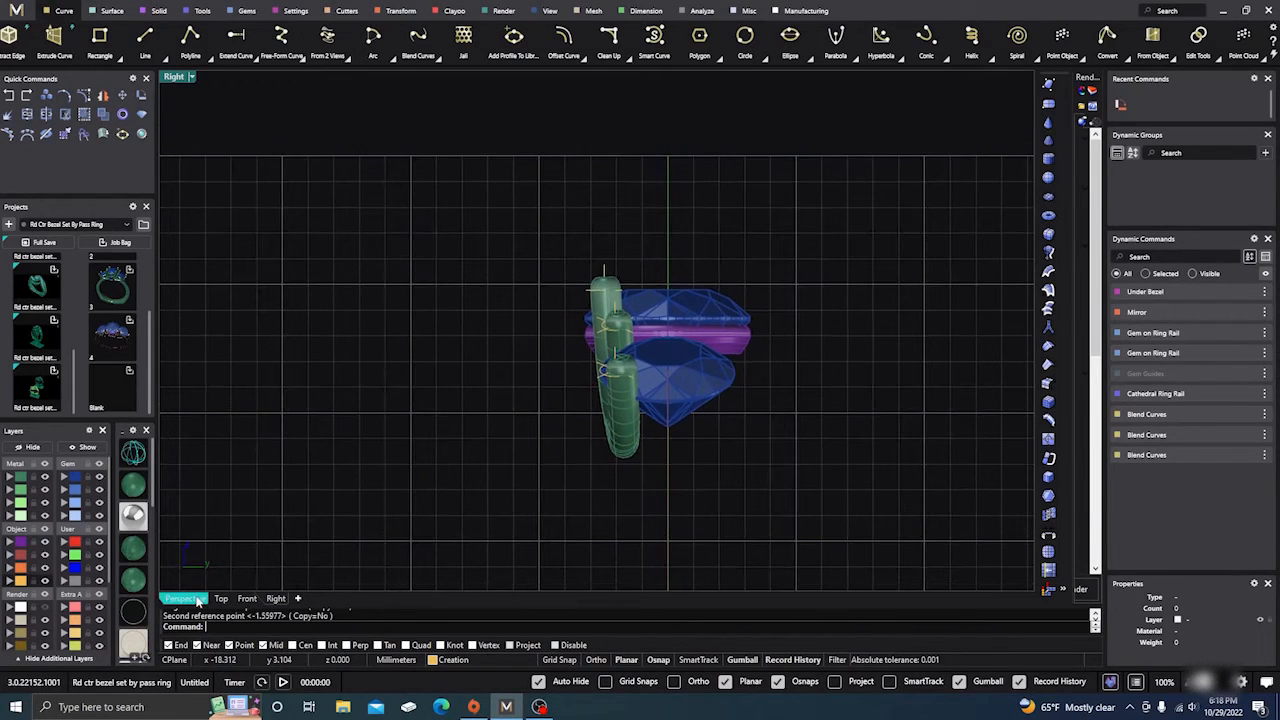
pyautogui.click(183, 598)
pyautogui.moveTo(345, 478); pyautogui.dragTo(559, 400, button='right')
pyautogui.scroll(5, 524, 390)
pyautogui.scroll(-2, 626, 433)
pyautogui.click(516, 387)
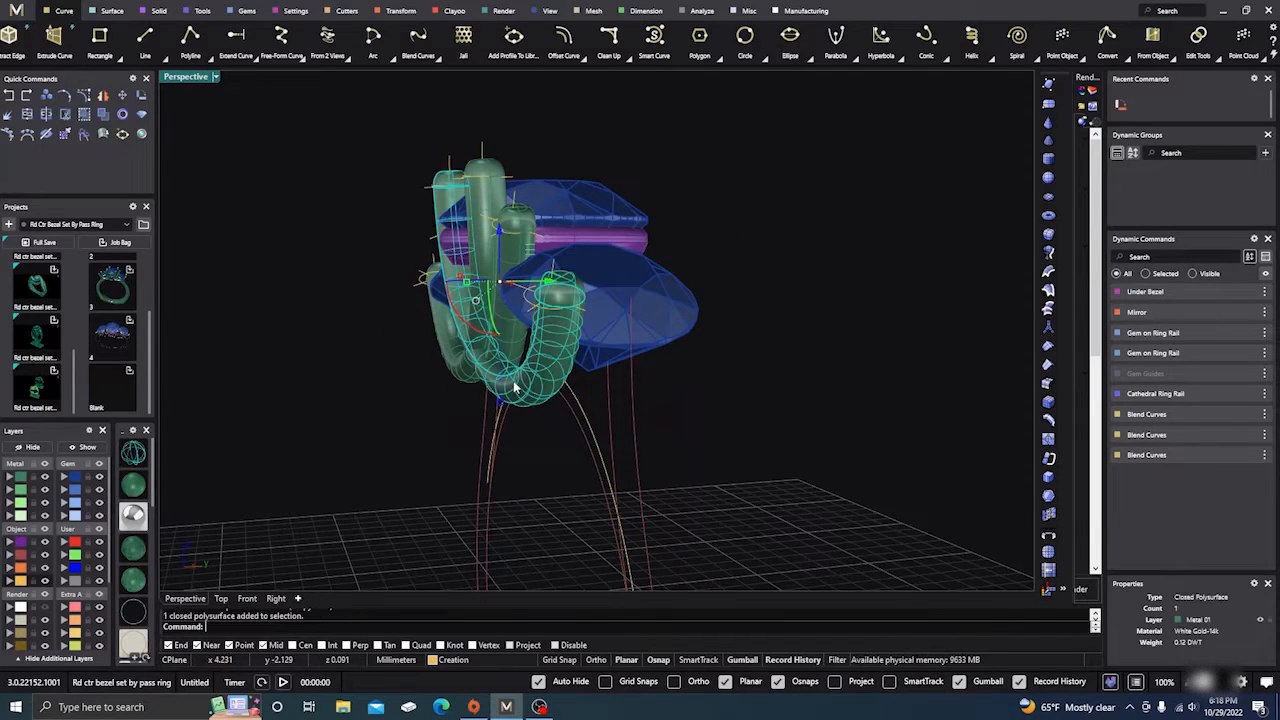
pyautogui.click(275, 598)
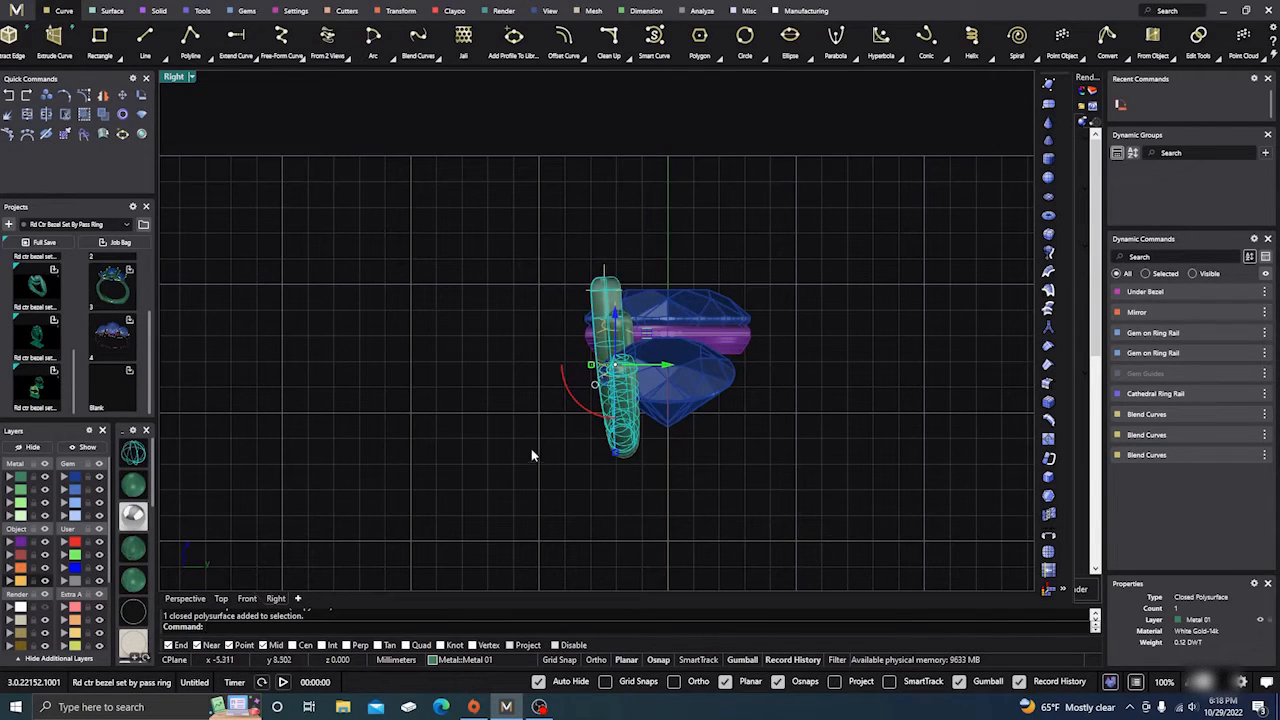
pyautogui.click(141, 95)
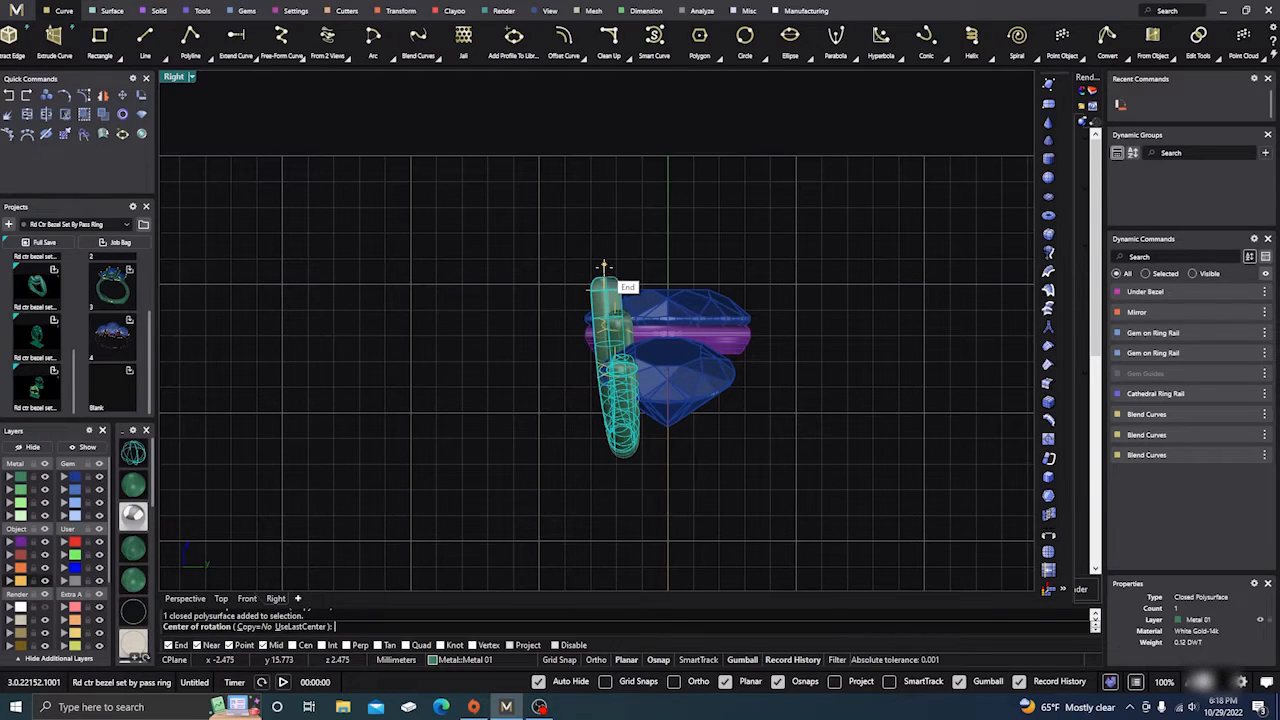
pyautogui.click(604, 264)
pyautogui.click(604, 560)
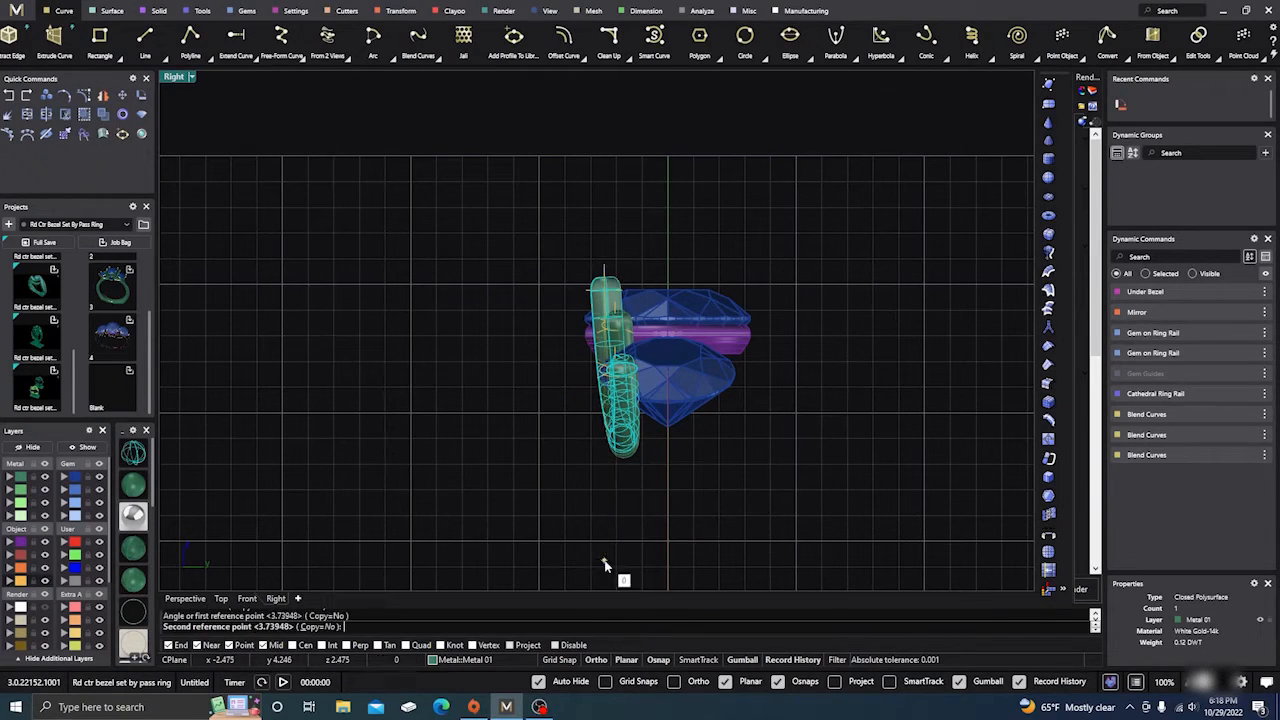
pyautogui.click(597, 557)
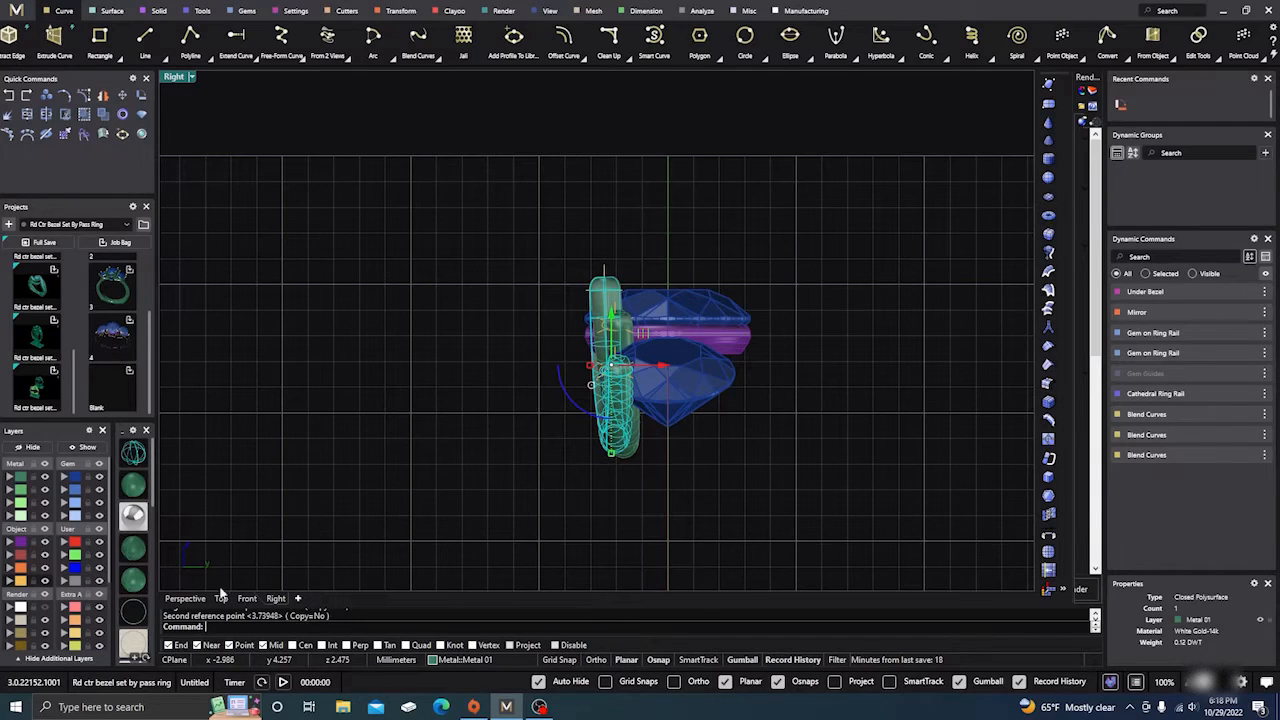
pyautogui.click(185, 598)
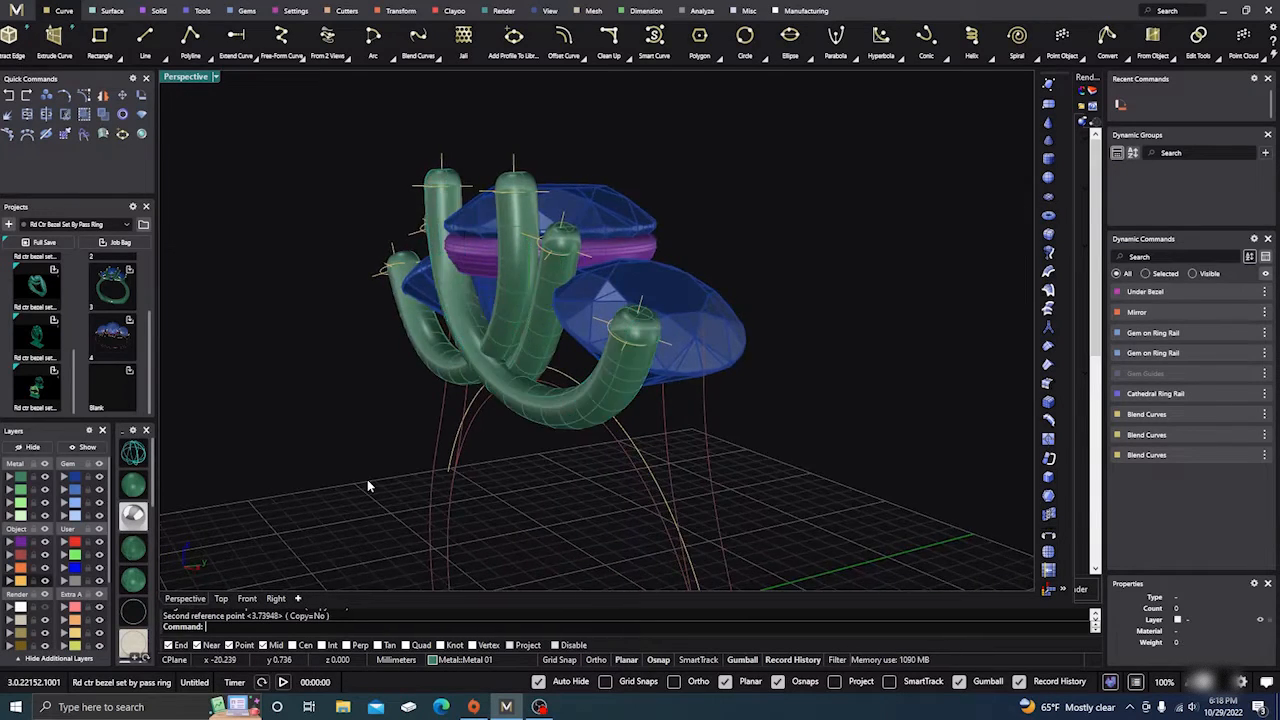
pyautogui.moveTo(367, 479); pyautogui.dragTo(491, 460, button='right')
pyautogui.scroll(-5, 665, 418)
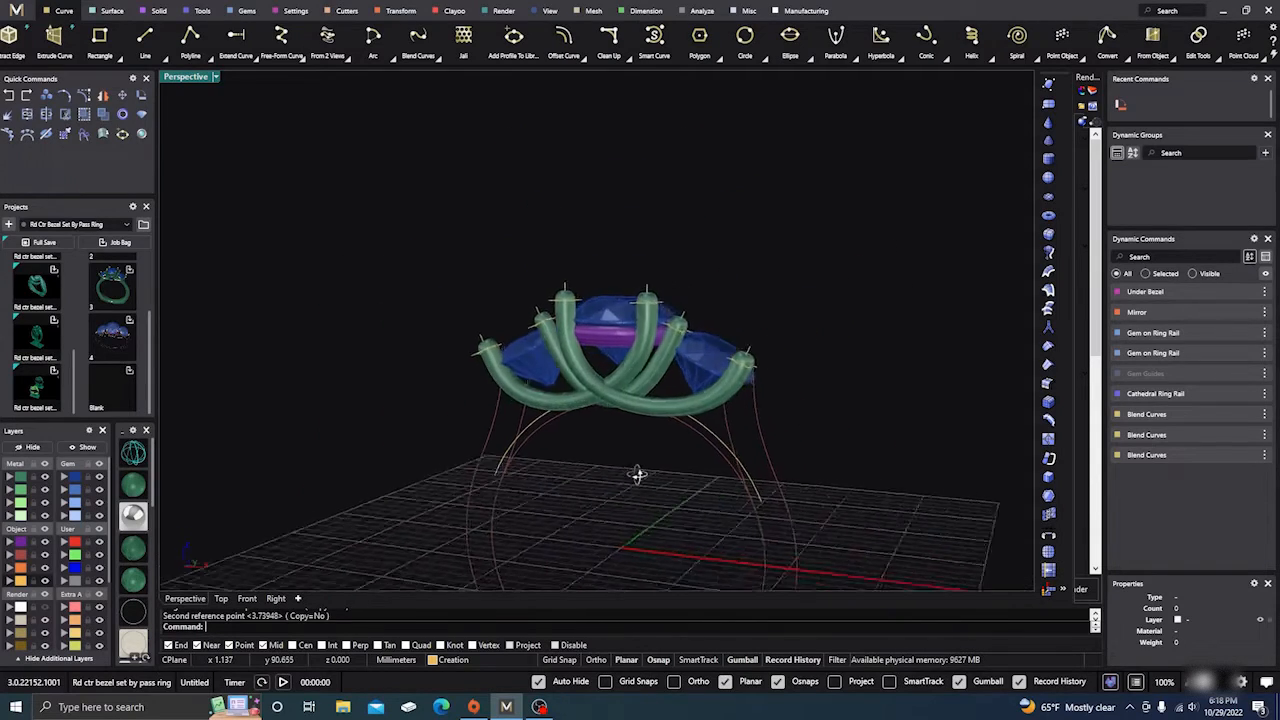
pyautogui.moveTo(638, 475); pyautogui.dragTo(588, 492, button='right')
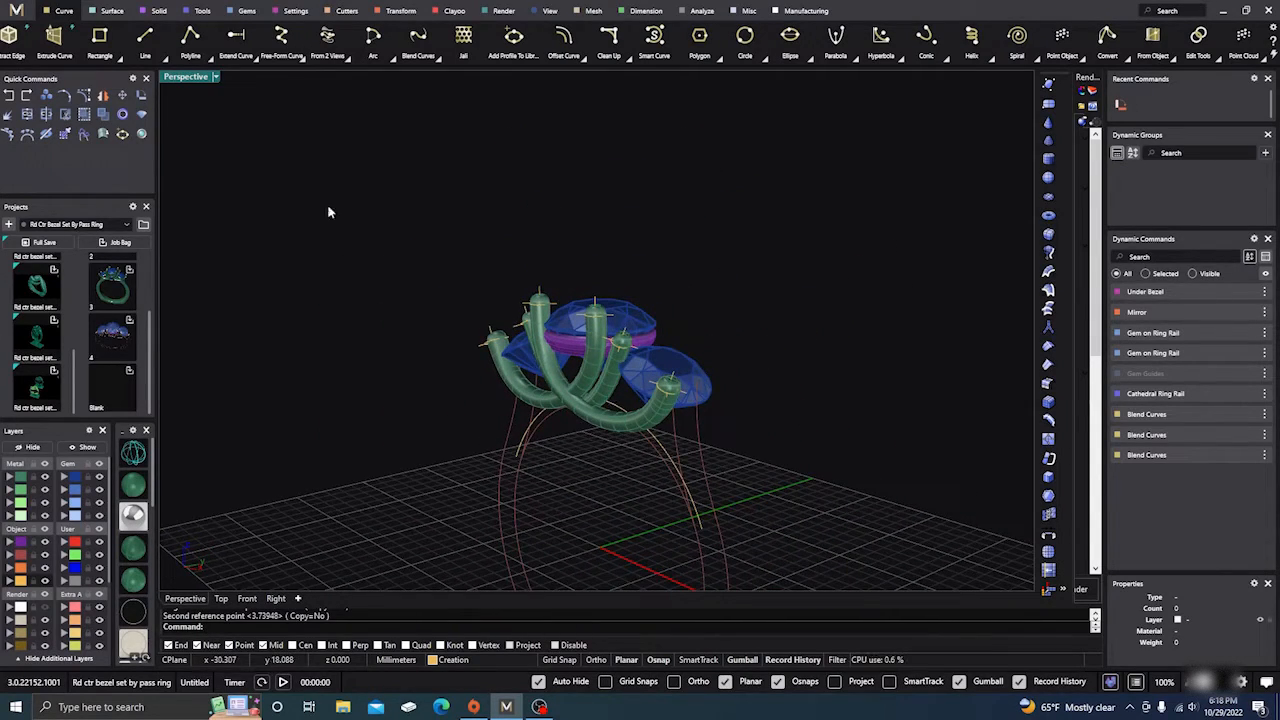
pyautogui.click(11, 99)
pyautogui.click(264, 269)
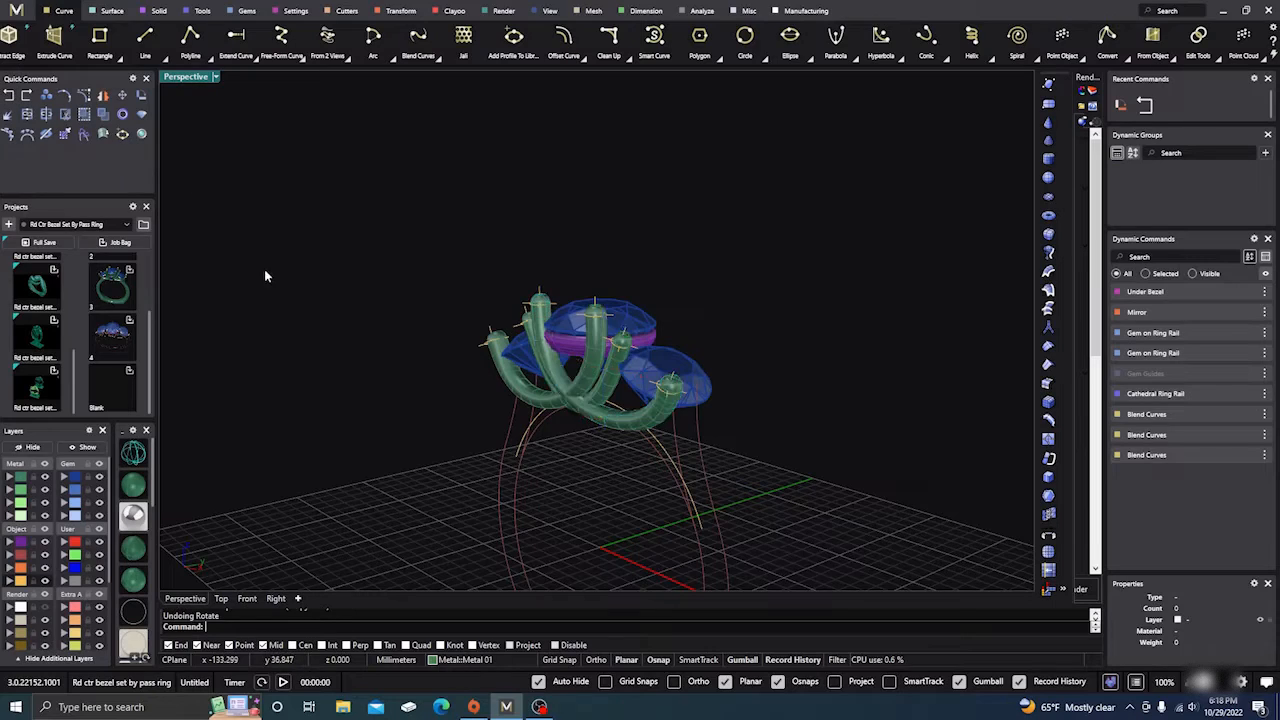
pyautogui.moveTo(335, 366); pyautogui.dragTo(571, 463, button='right')
pyautogui.scroll(5, 641, 397)
pyautogui.scroll(-2, 641, 397)
pyautogui.scroll(-2, 584, 380)
pyautogui.scroll(4, 571, 463)
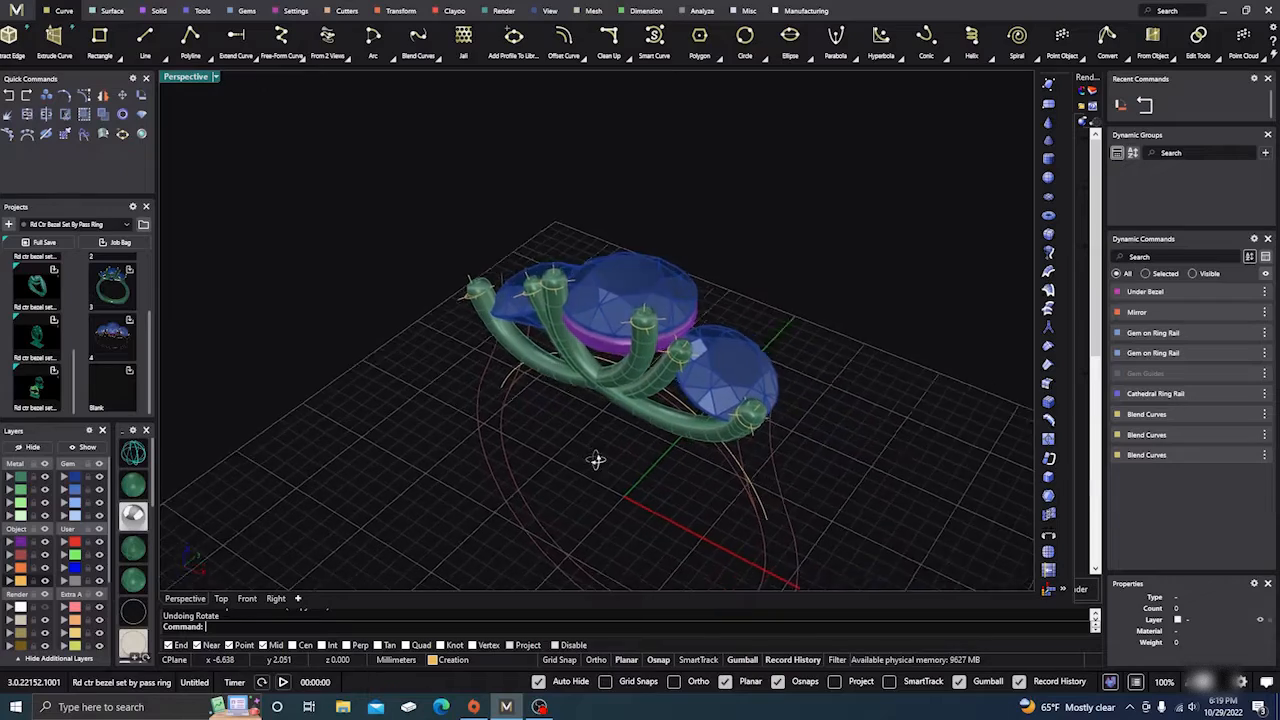
pyautogui.scroll(-3, 421, 325)
pyautogui.moveTo(423, 326); pyautogui.dragTo(435, 388, button='right')
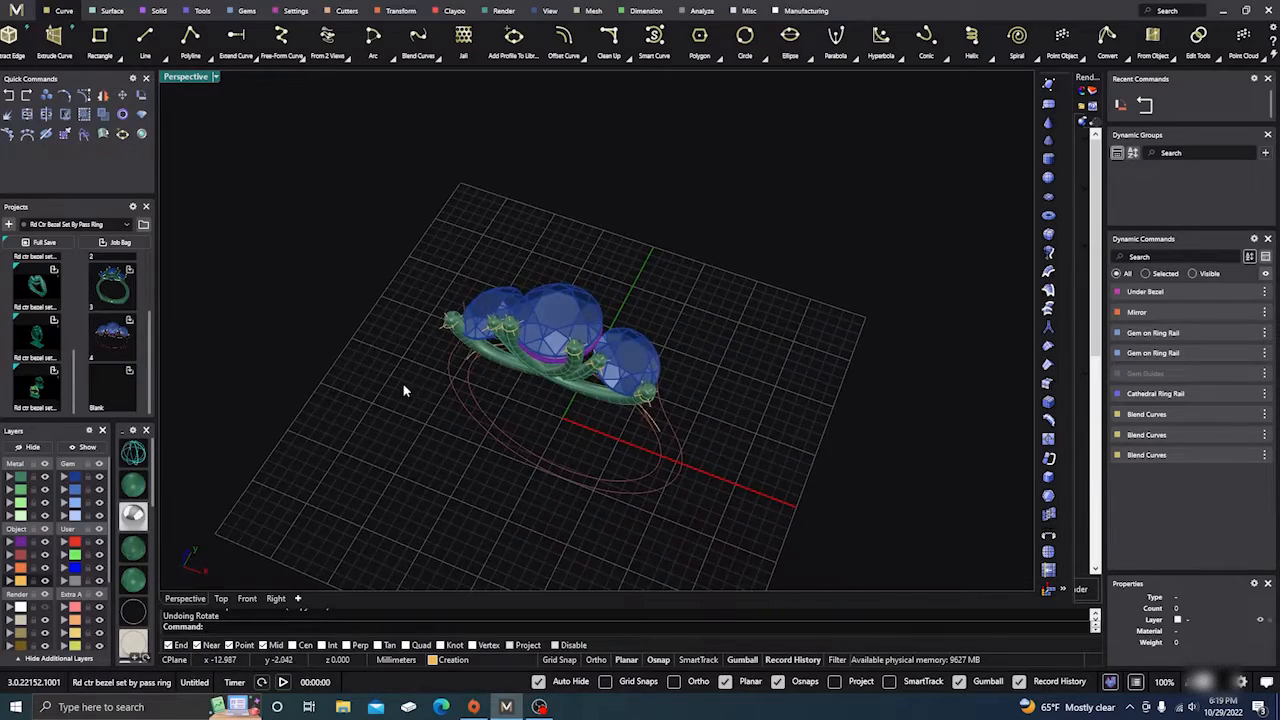
pyautogui.moveTo(560, 438); pyautogui.dragTo(610, 452, button='right')
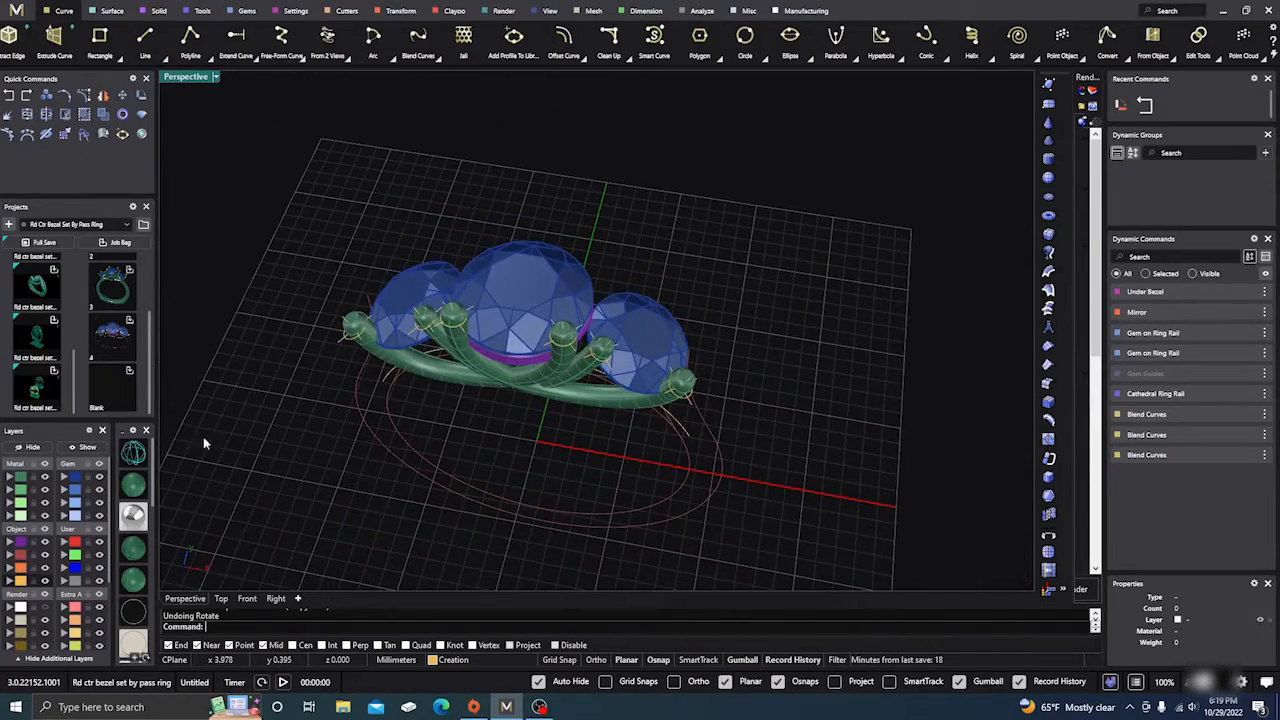
# Step: Mirror the three prong tubes with X Mirror on and Y Mirror off
pyautogui.click(17, 480)
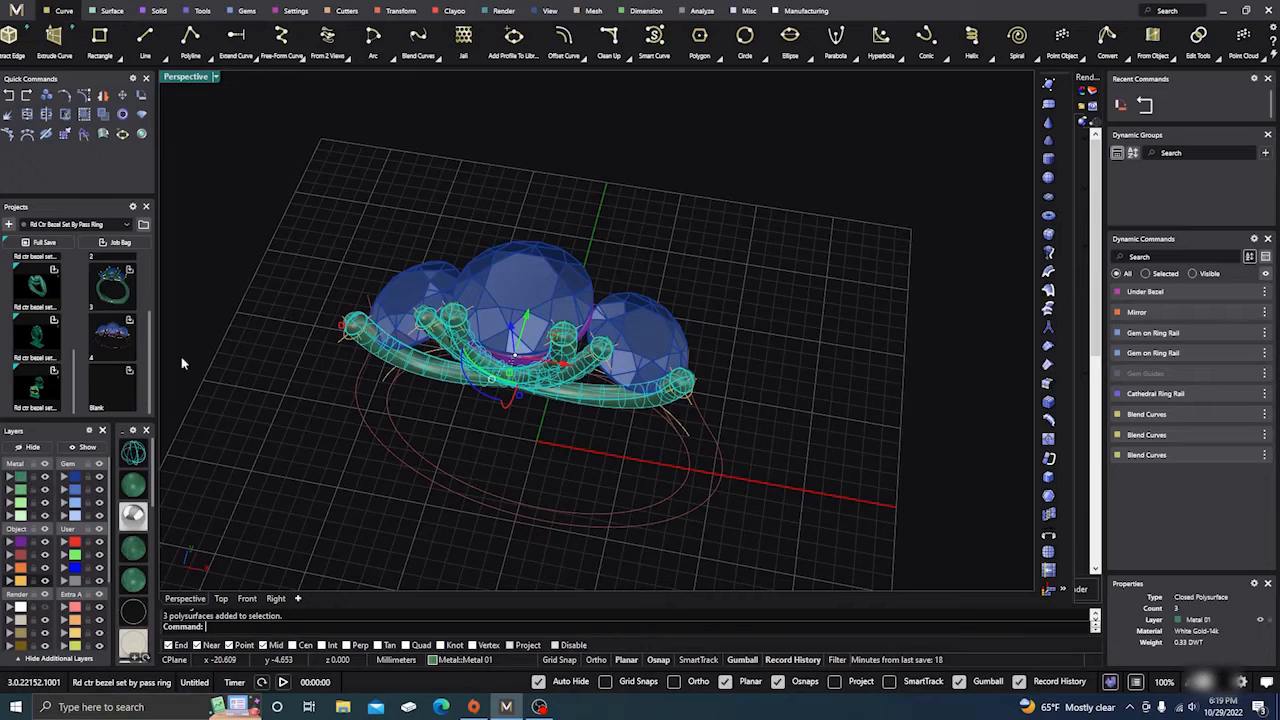
pyautogui.click(403, 14)
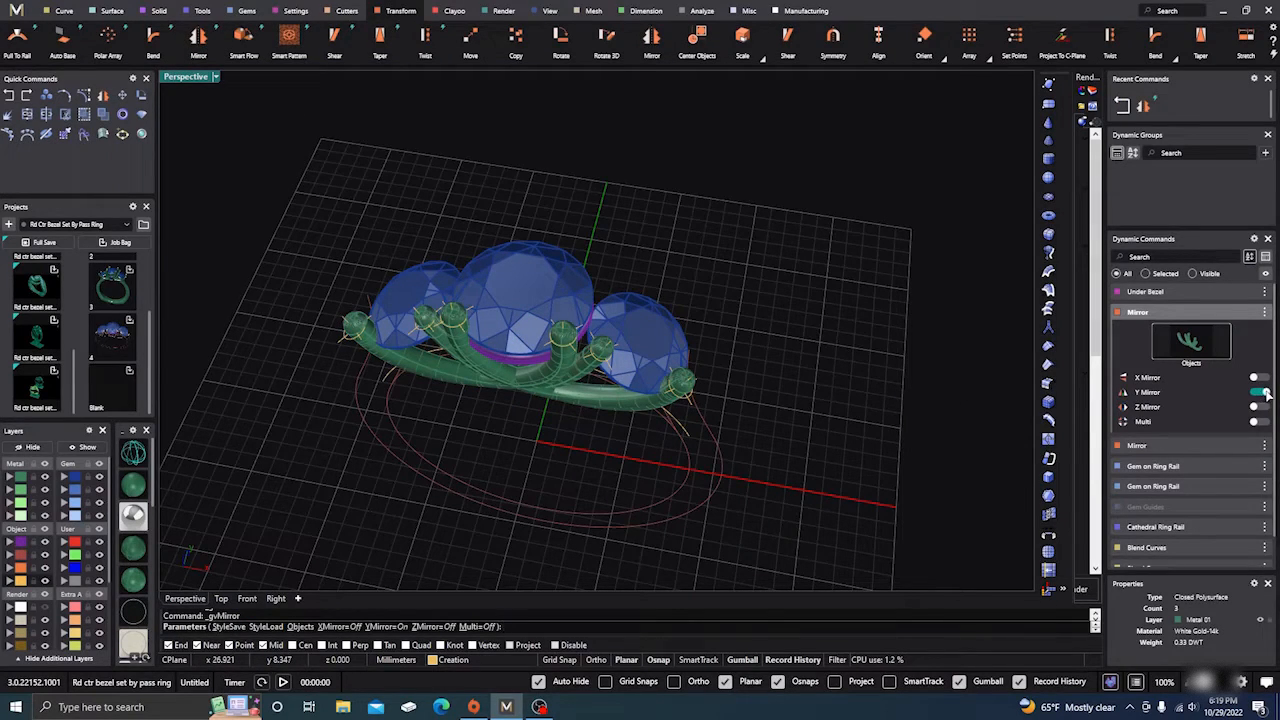
pyautogui.click(1263, 393)
pyautogui.click(1263, 378)
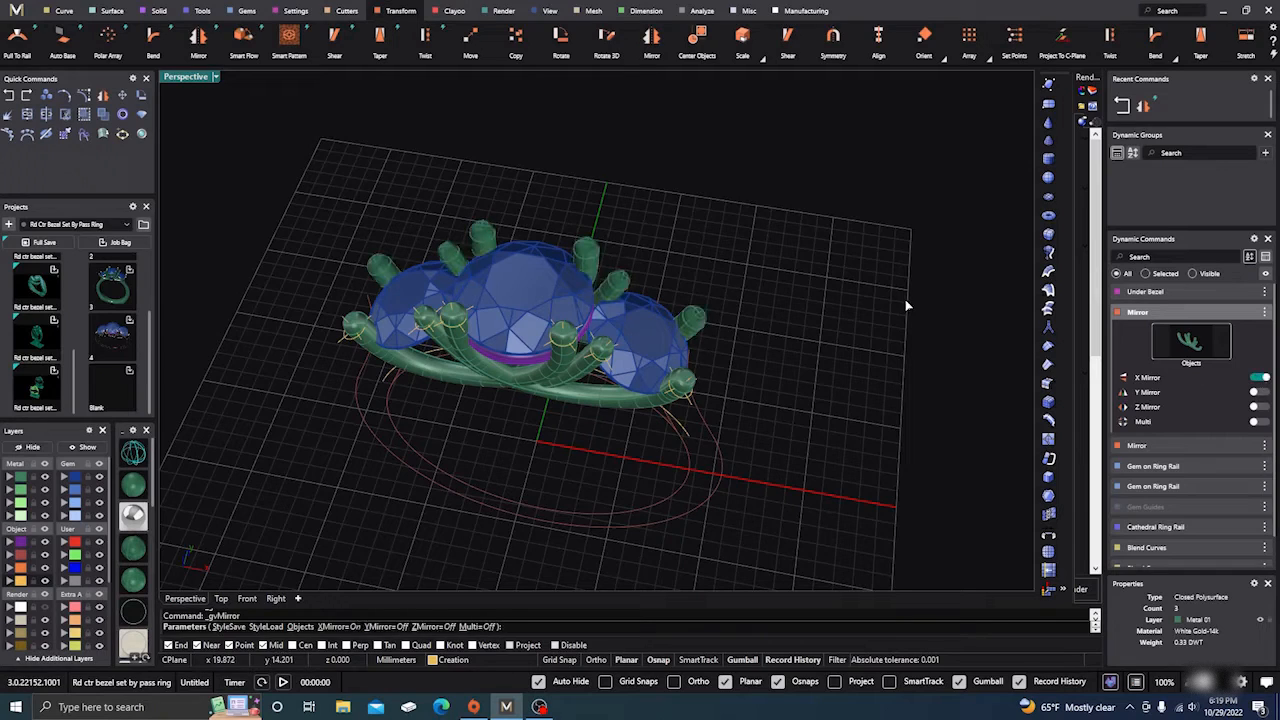
pyautogui.press('Return')
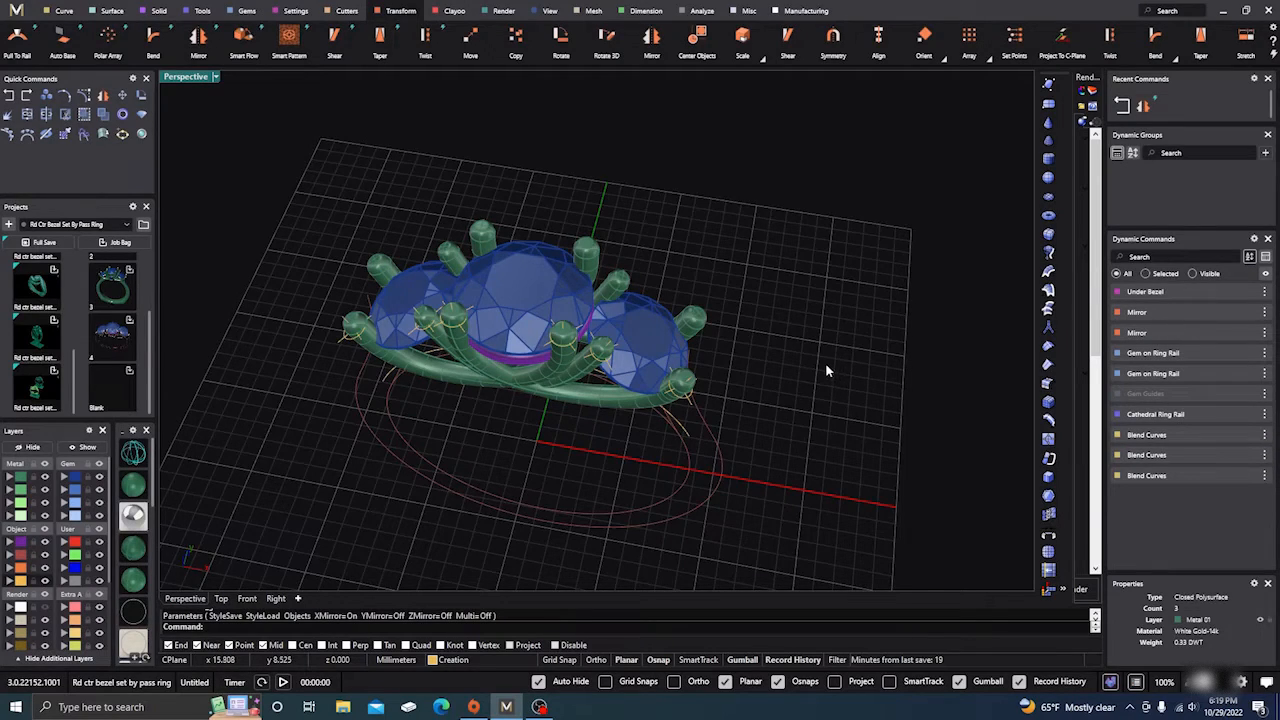
pyautogui.moveTo(826, 369); pyautogui.dragTo(826, 270, button='right')
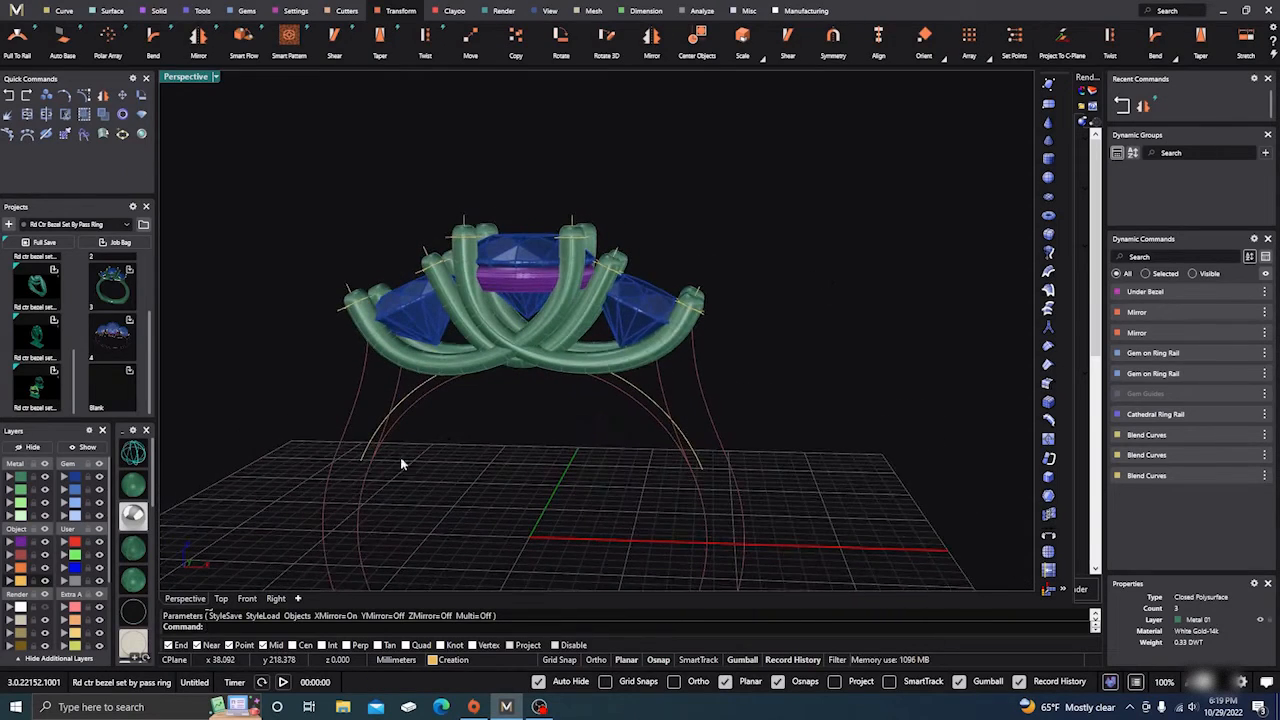
# Step: Review the six mirrored prongs in Front and Perspective views, then bring up the Tools ribbon
pyautogui.click(248, 598)
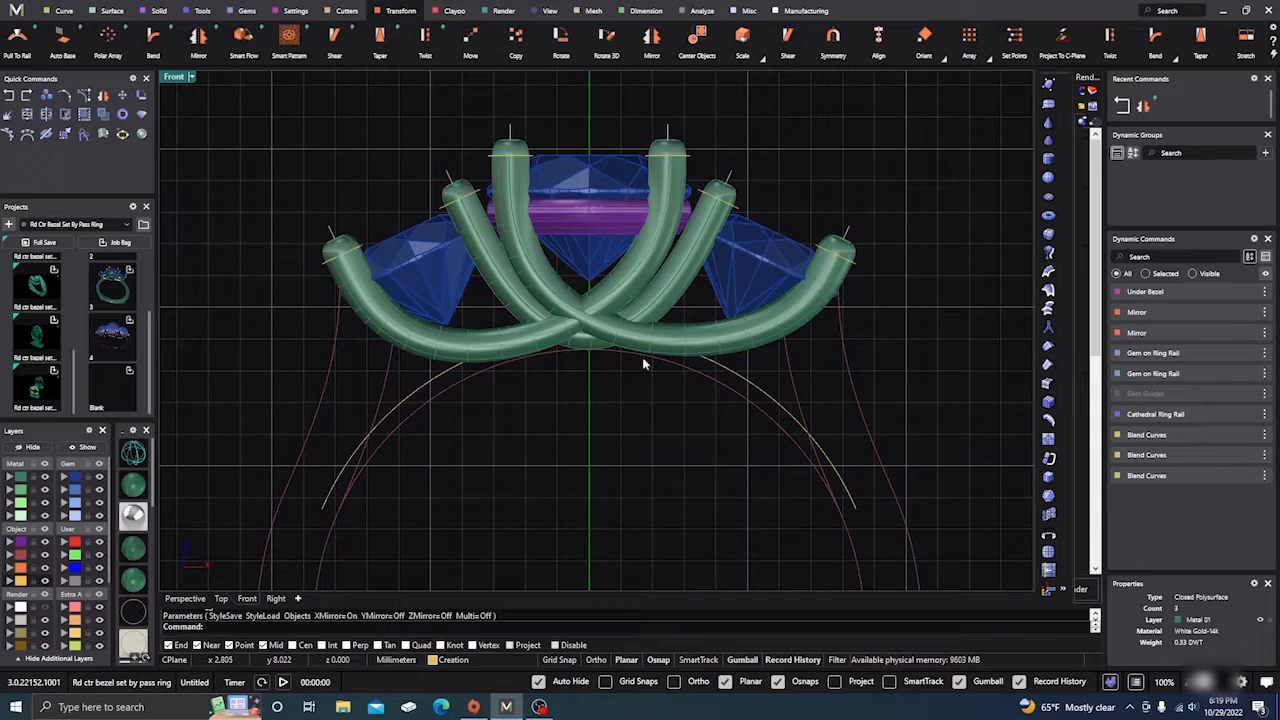
pyautogui.click(185, 598)
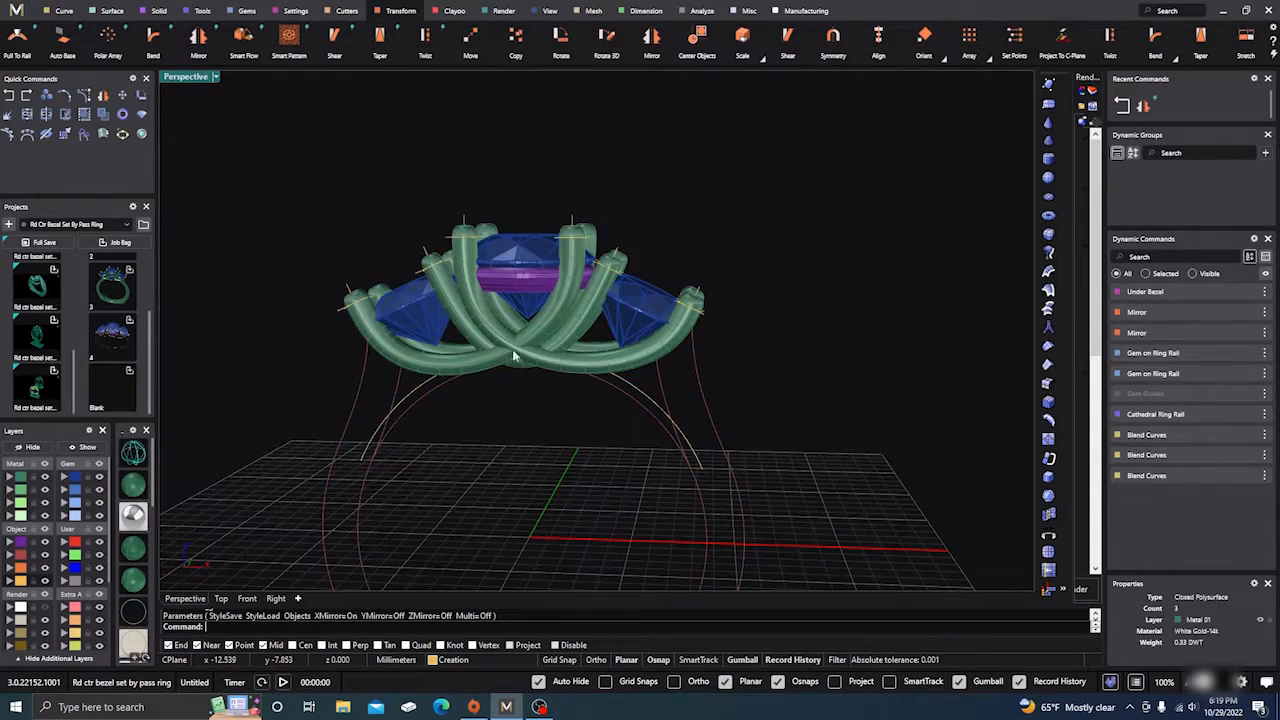
pyautogui.scroll(-5, 596, 438)
pyautogui.moveTo(596, 438); pyautogui.dragTo(621, 333, button='right')
pyautogui.scroll(7, 612, 334)
pyautogui.scroll(-5, 620, 334)
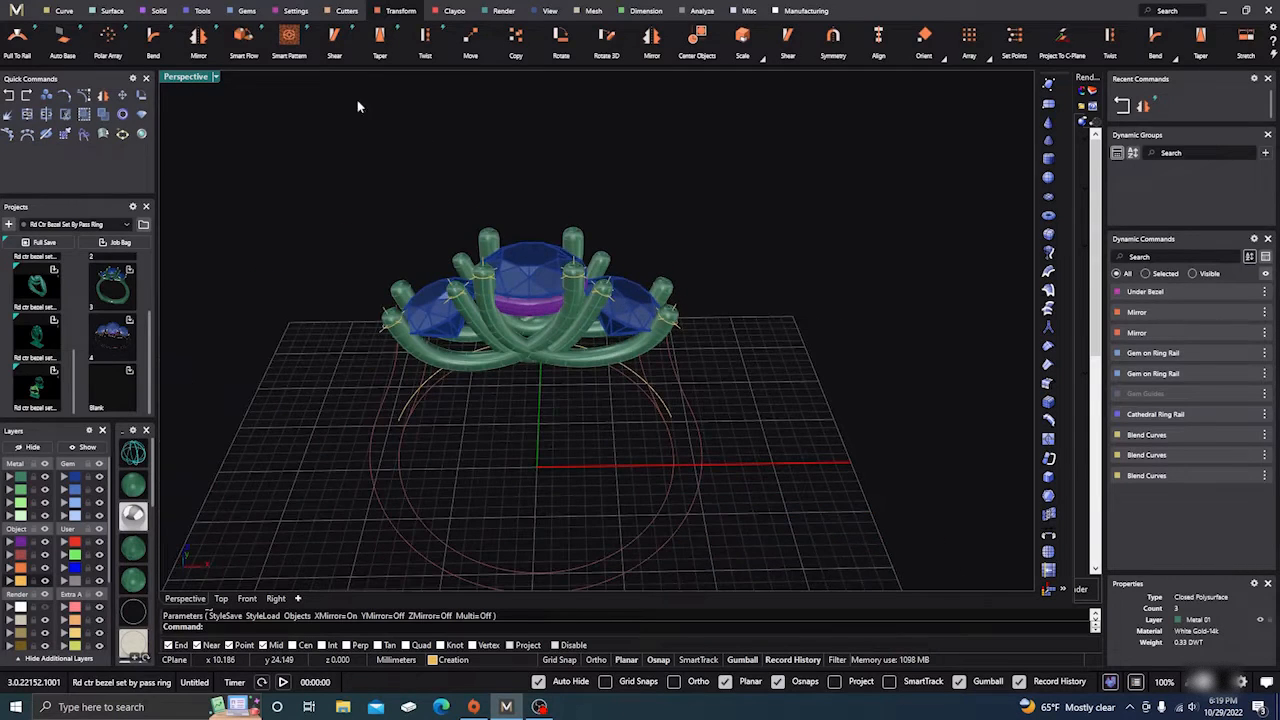
pyautogui.click(203, 12)
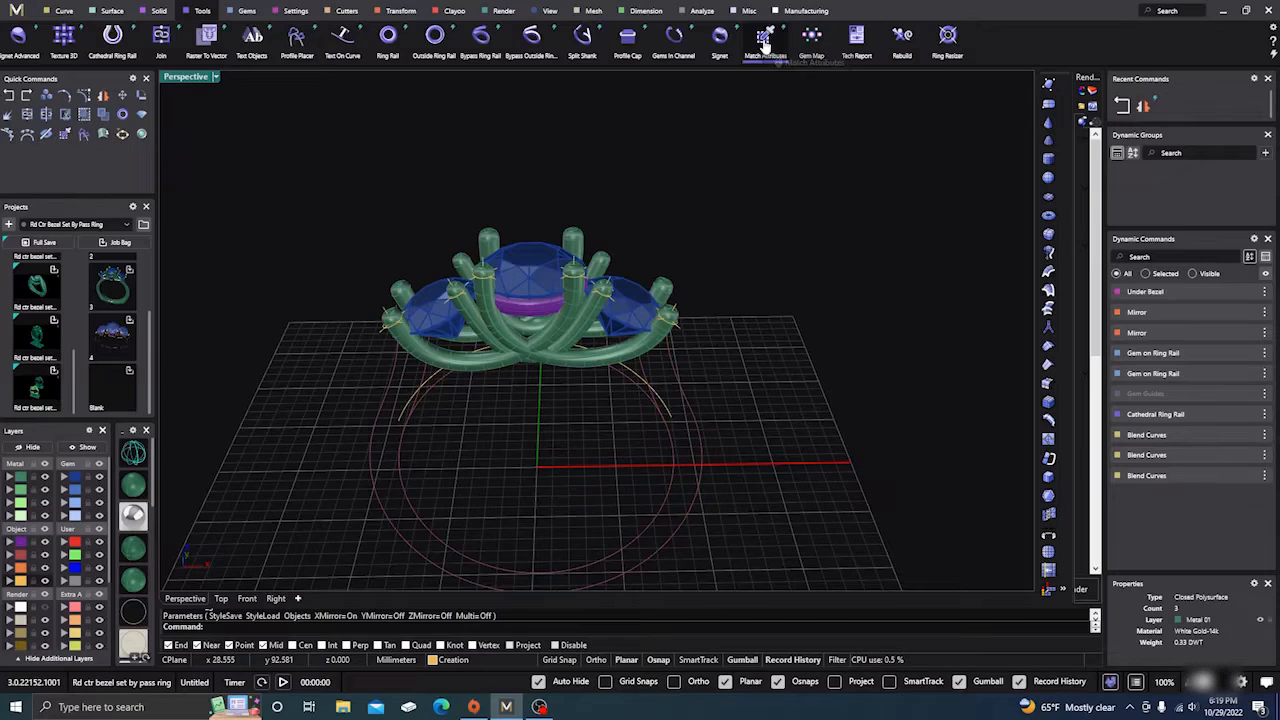
# Step: Start Match Attributes and pick the right and left side stones as targets
pyautogui.click(765, 40)
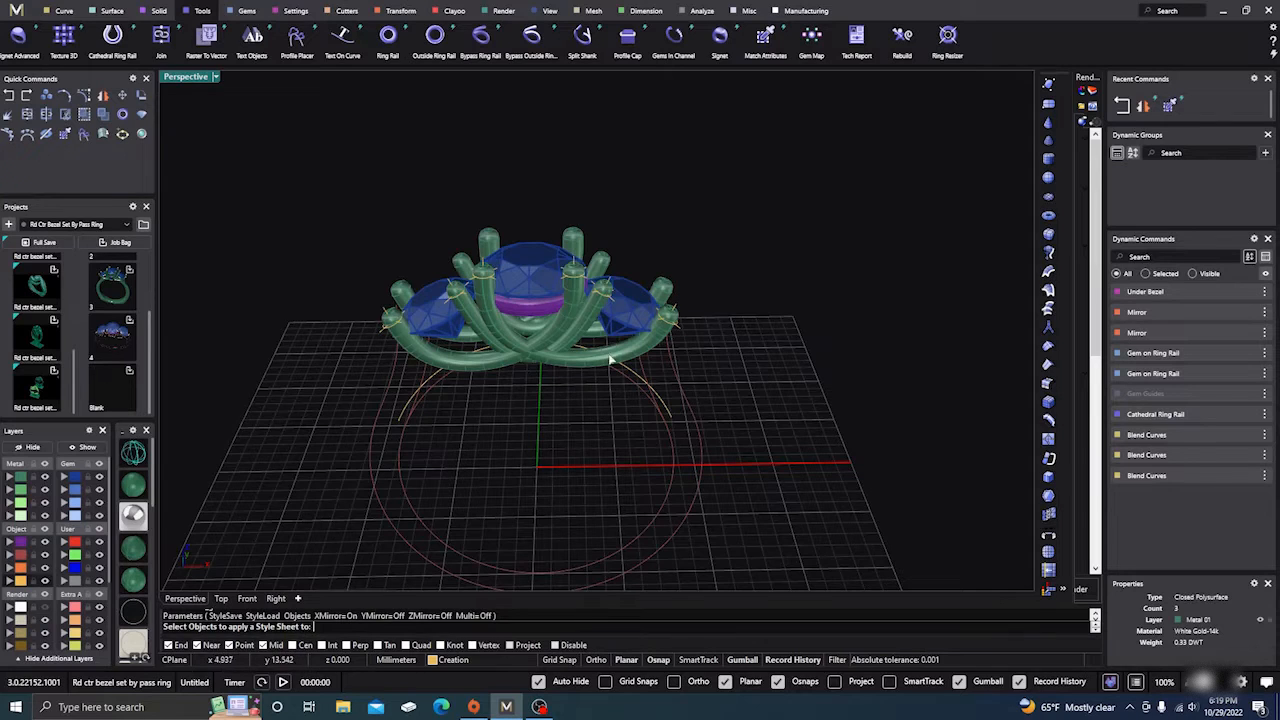
pyautogui.click(631, 299)
pyautogui.click(427, 313)
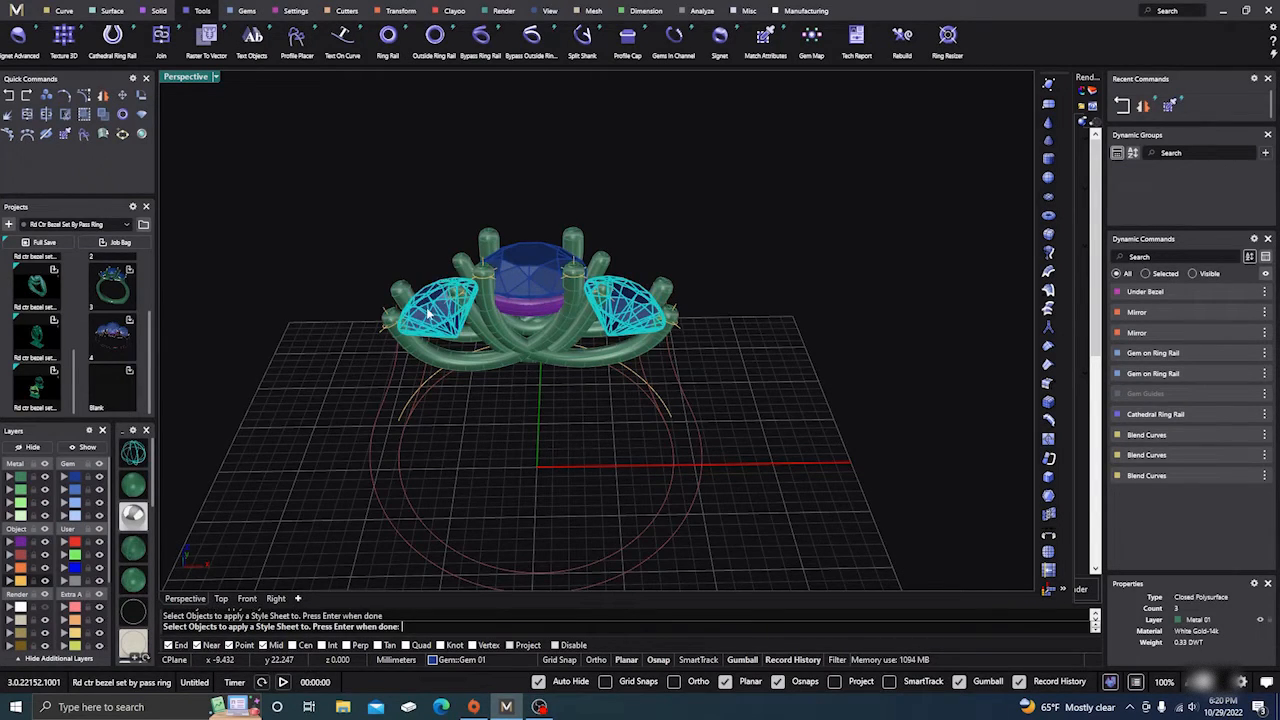
pyautogui.press('Return')
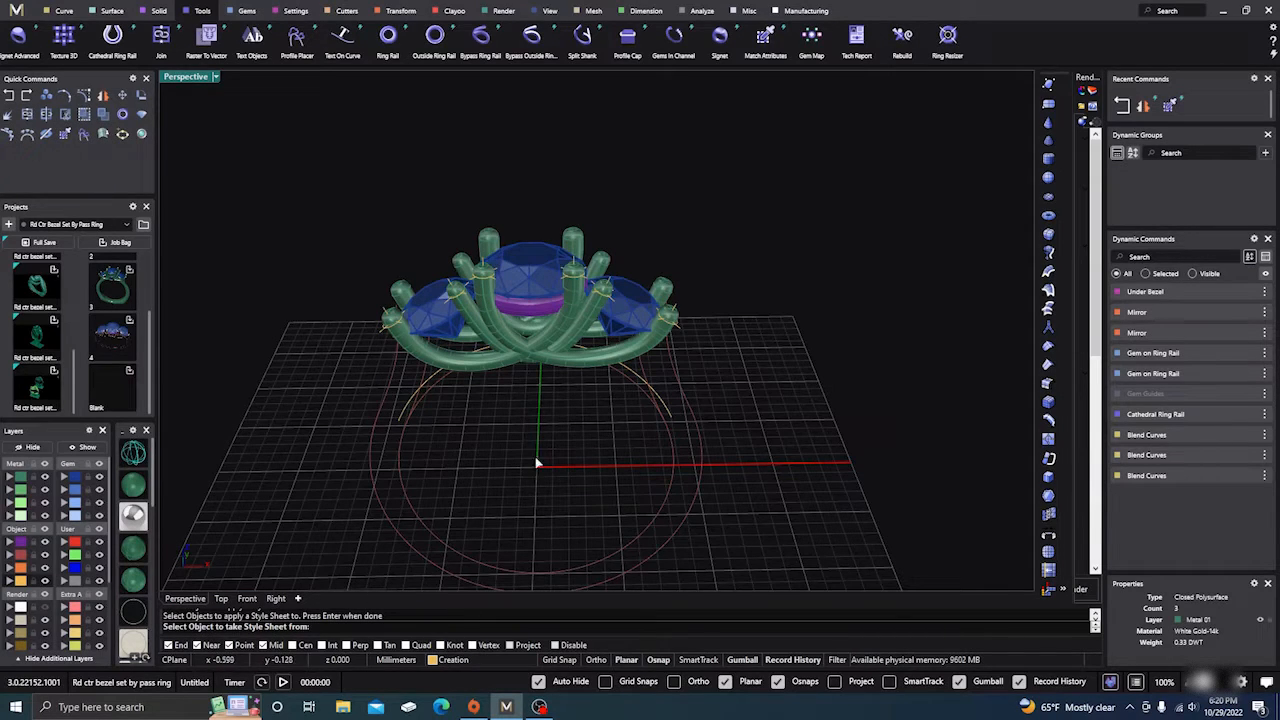
# Step: Use the centre stone as the source and apply its Under Bezel to the side stones
pyautogui.moveTo(537, 460); pyautogui.dragTo(530, 467, button='right')
pyautogui.click(534, 265)
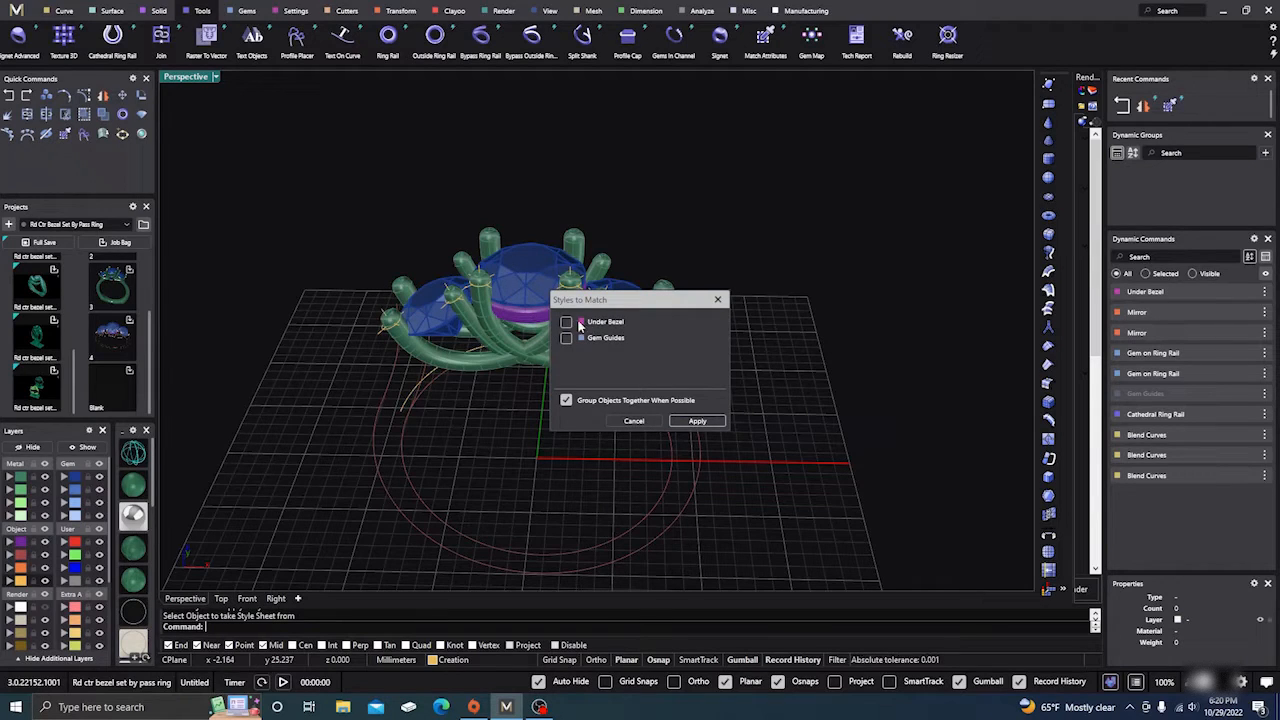
pyautogui.click(694, 424)
pyautogui.moveTo(557, 460)
pyautogui.mouseDown(button='right')
pyautogui.moveTo(557, 426)
pyautogui.moveTo(559, 451)
pyautogui.mouseUp(button='right')
pyautogui.scroll(5, 580, 338)
pyautogui.moveTo(592, 316); pyautogui.dragTo(630, 245, button='right')
pyautogui.scroll(-5, 701, 246)
pyautogui.moveTo(704, 260); pyautogui.dragTo(556, 280, button='right')
pyautogui.scroll(-3, 565, 225)
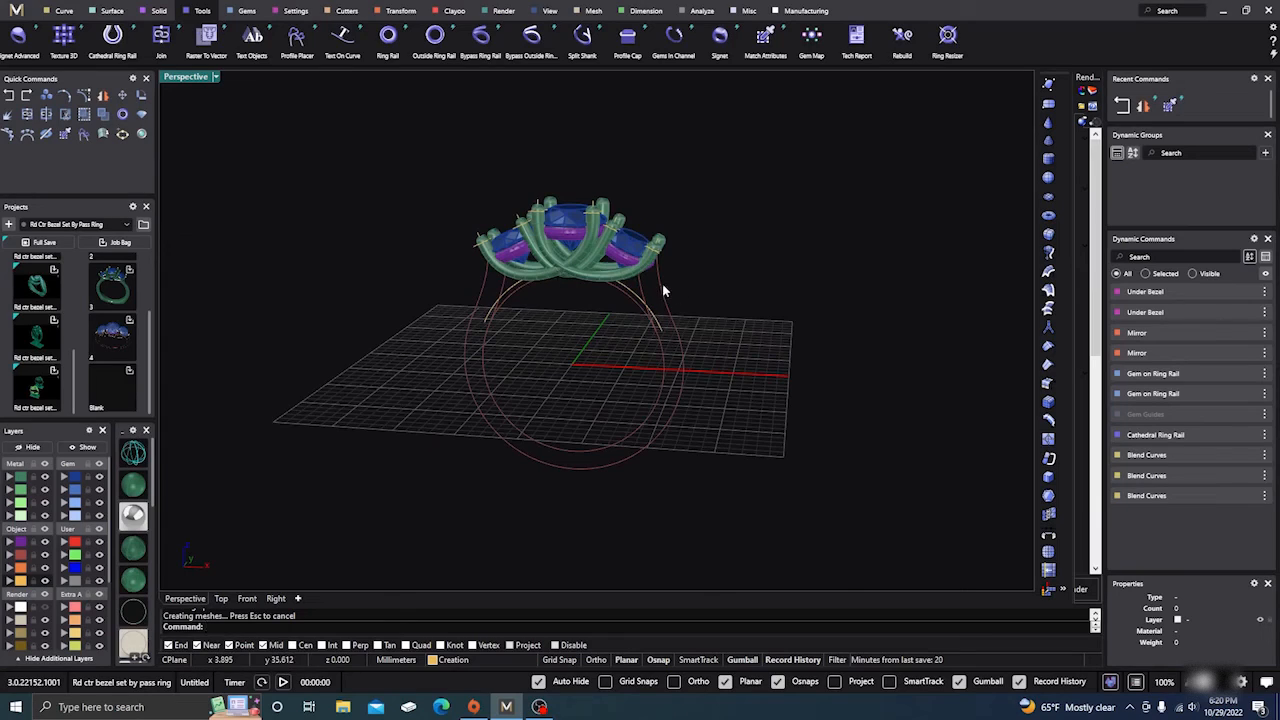
# Step: Select the cathedral ring rail curve and start editing its Cathedral Ring Rail settings
pyautogui.moveTo(662, 290); pyautogui.dragTo(593, 341, button='right')
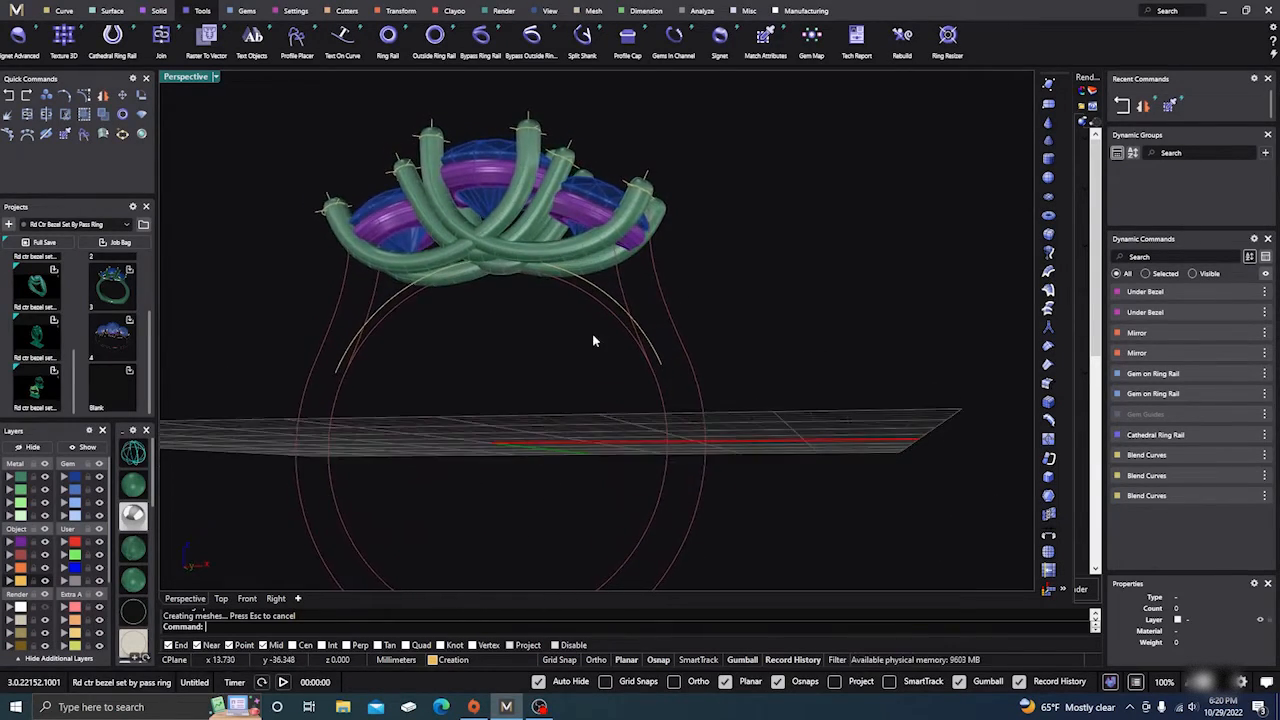
pyautogui.click(668, 313)
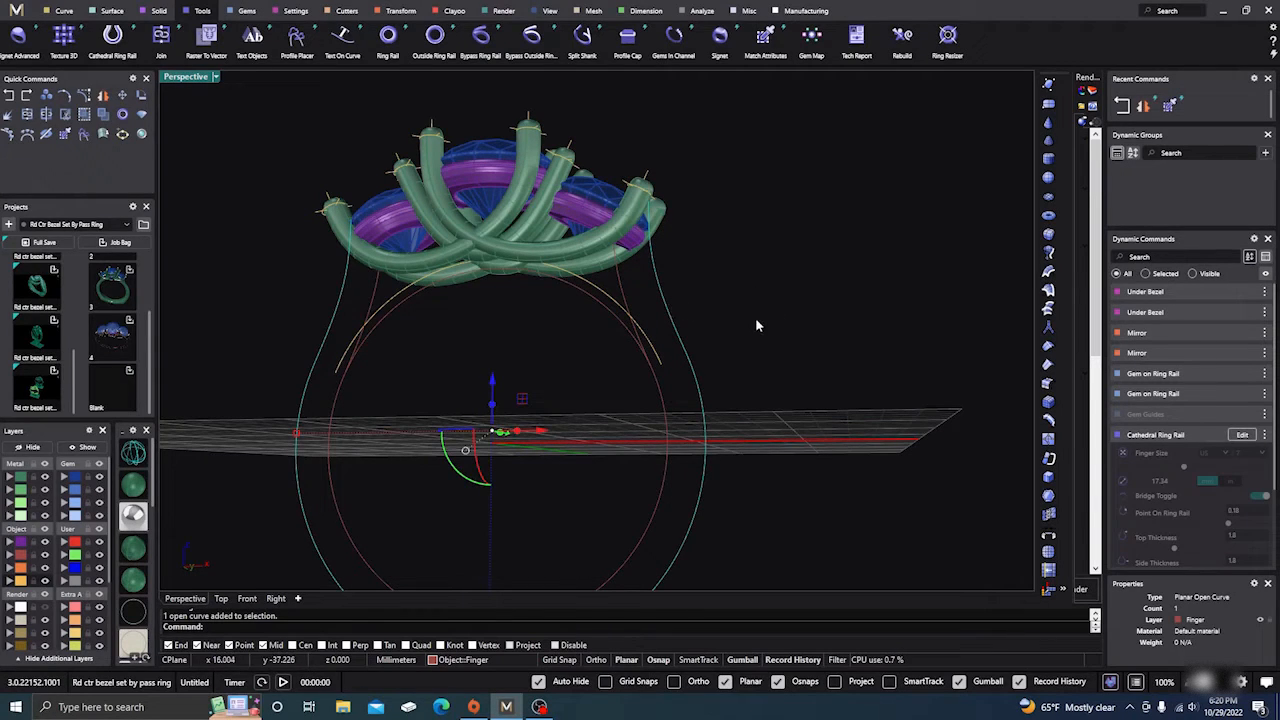
pyautogui.moveTo(757, 320); pyautogui.dragTo(776, 354, button='right')
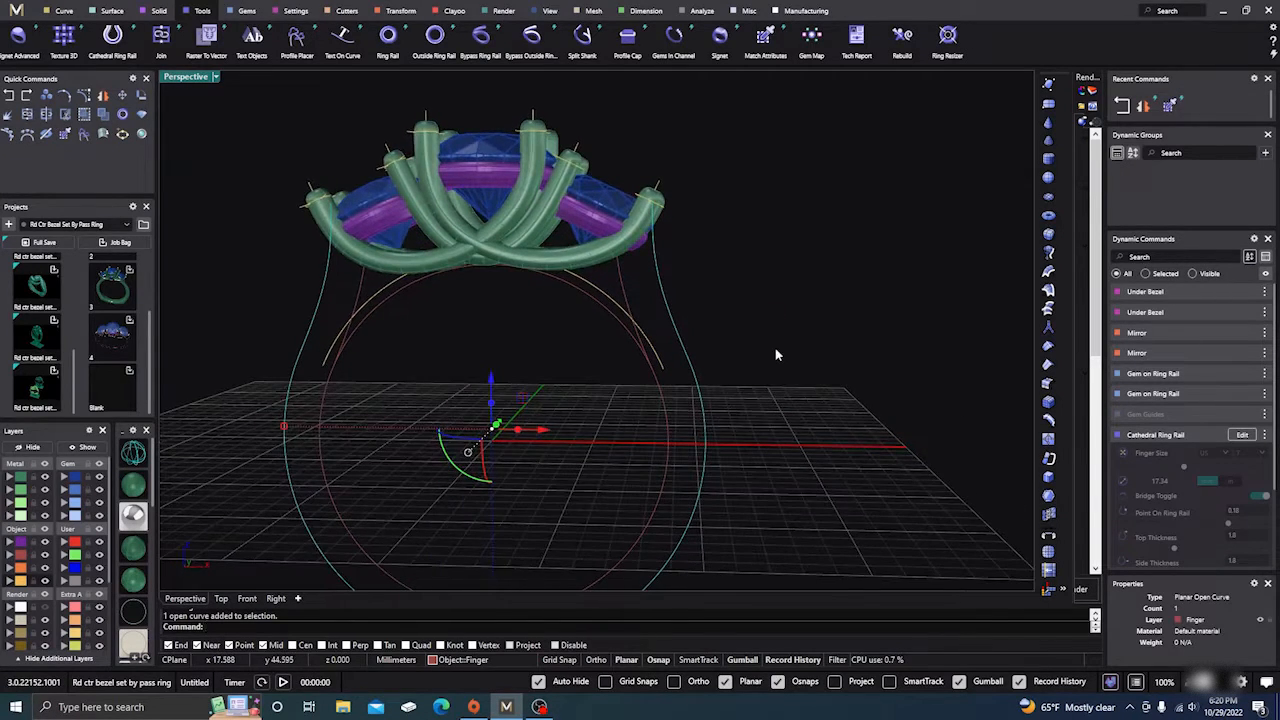
pyautogui.click(1245, 440)
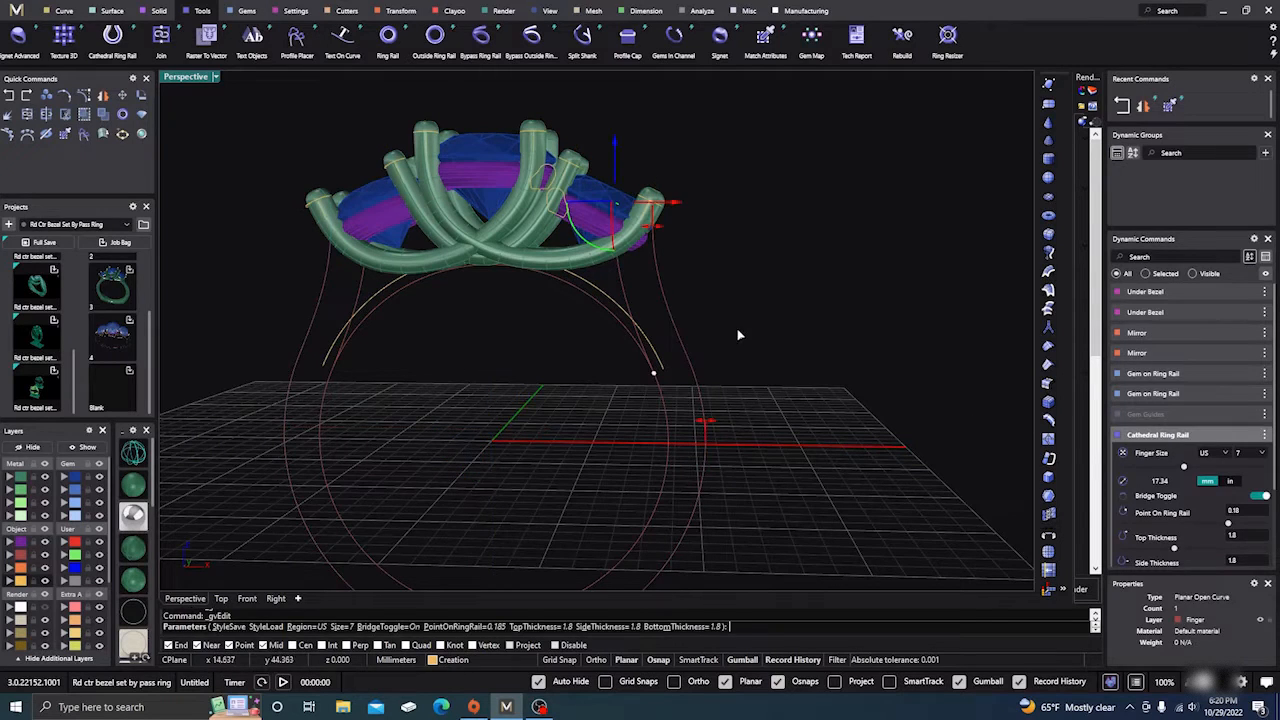
pyautogui.moveTo(741, 328); pyautogui.dragTo(736, 319, button='right')
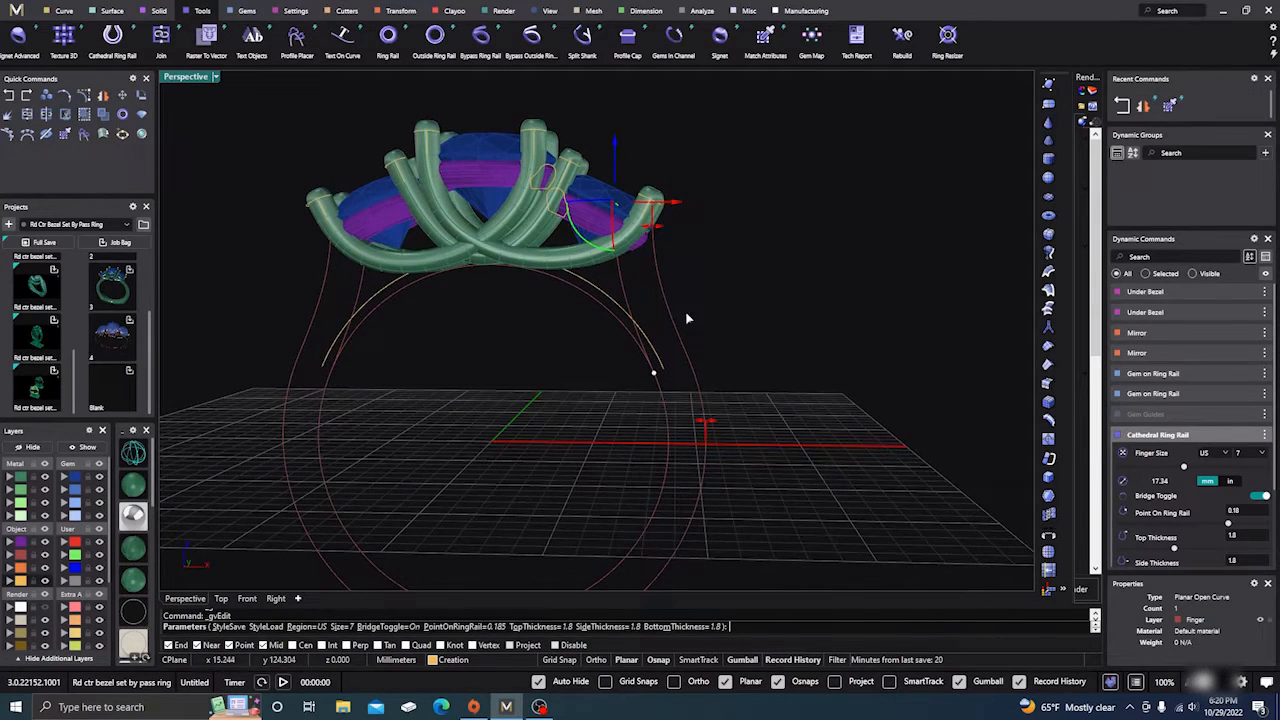
# Step: Move a rail control point down, reduce the Top Thickness, and nudge the rail slightly
pyautogui.moveTo(614, 145); pyautogui.dragTo(617, 182)
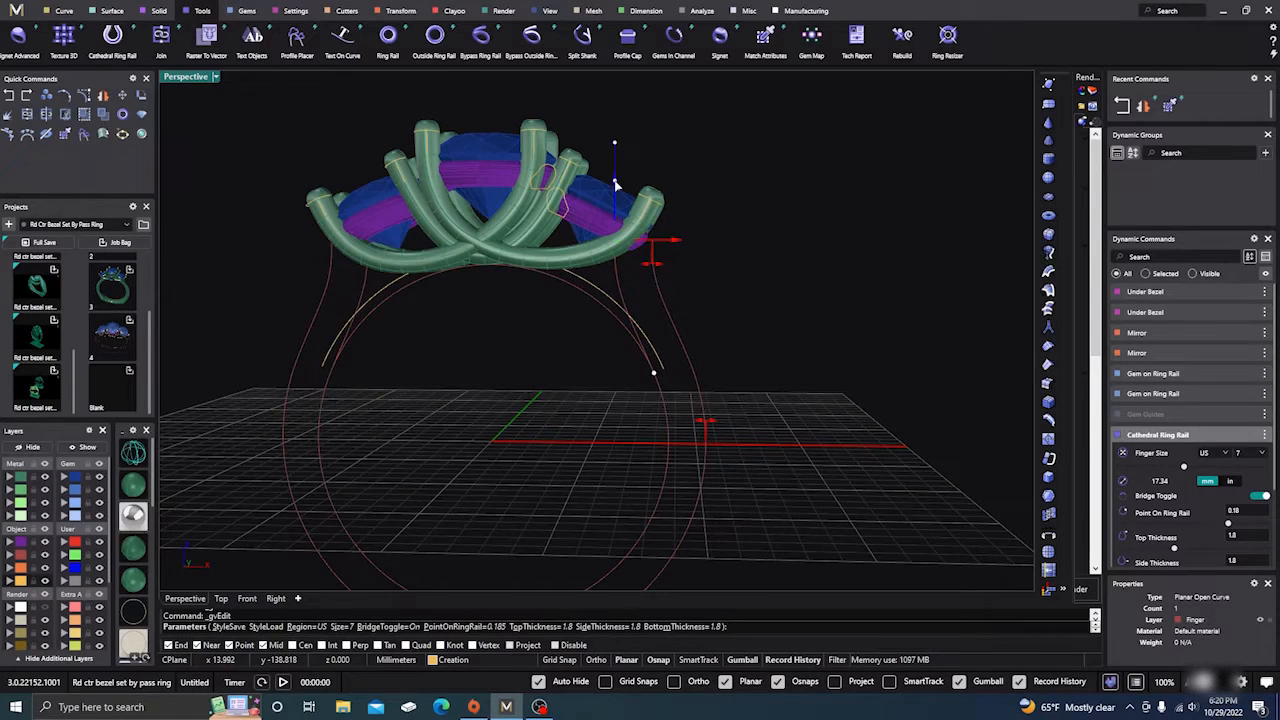
pyautogui.scroll(4, 630, 300)
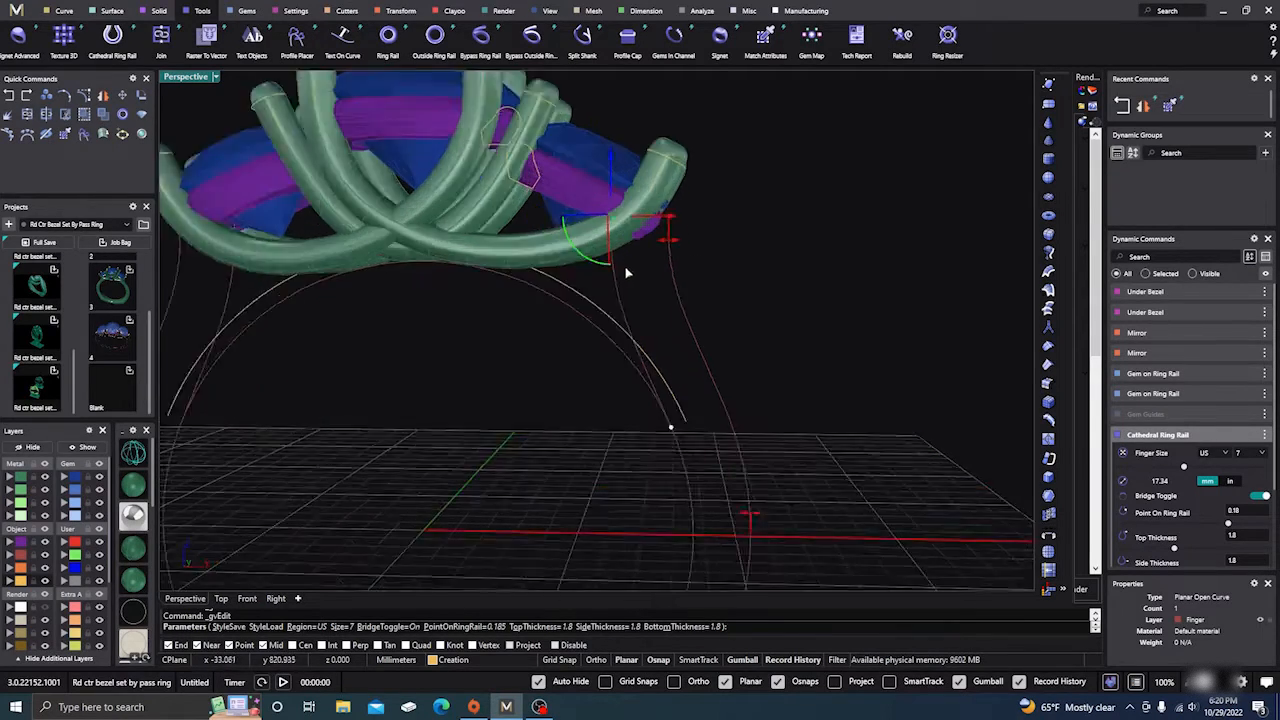
pyautogui.moveTo(645, 300); pyautogui.dragTo(661, 290, button='right')
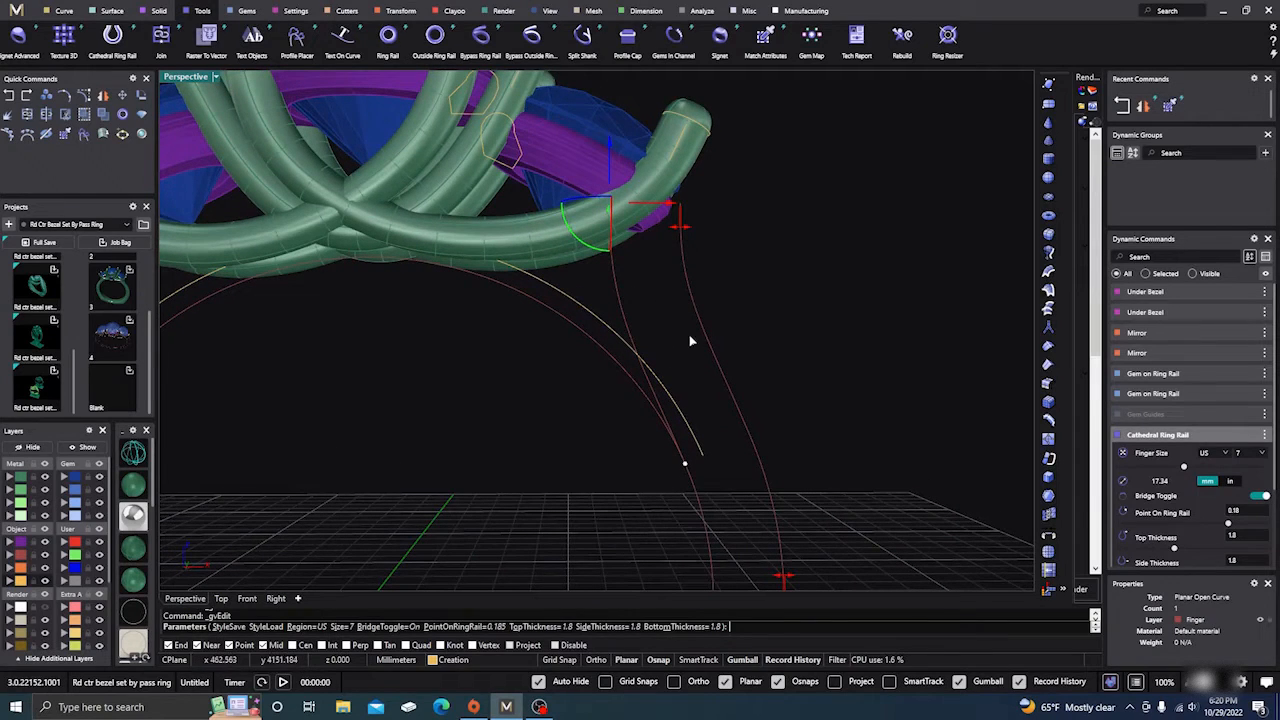
pyautogui.moveTo(677, 232); pyautogui.dragTo(654, 230)
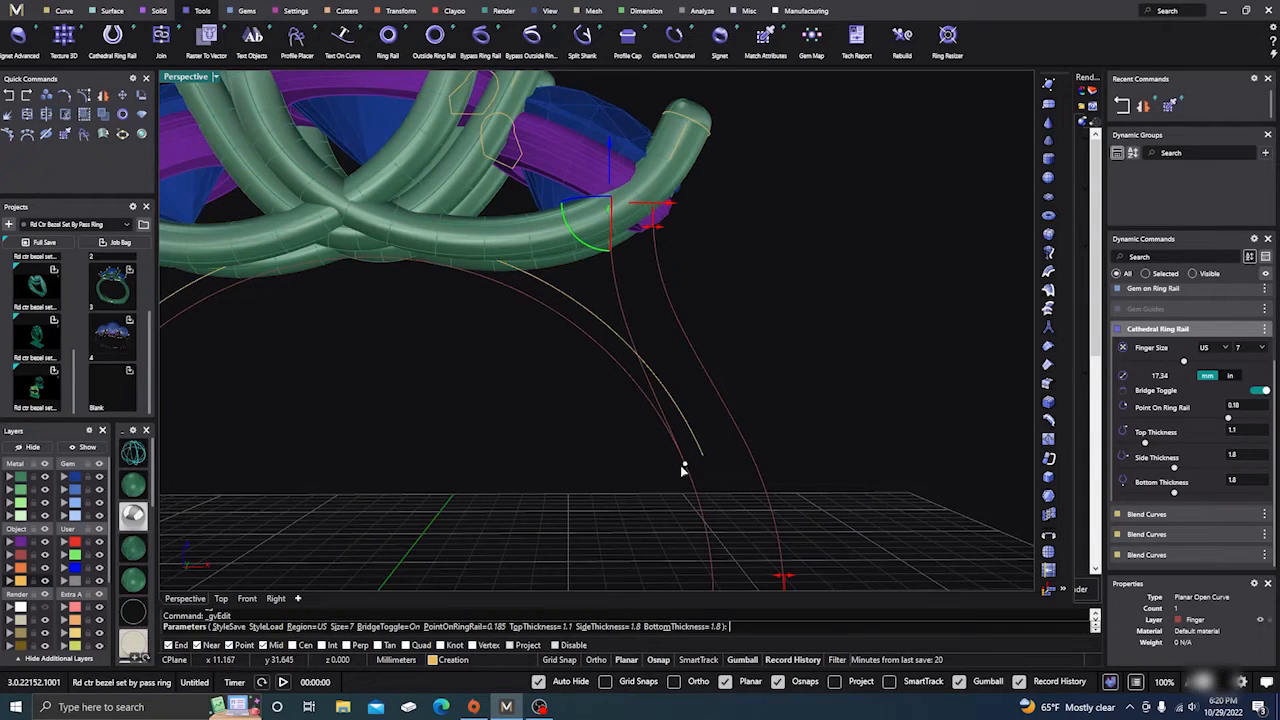
pyautogui.moveTo(685, 467)
pyautogui.moveTo(686, 466); pyautogui.dragTo(684, 465)
# Step: After checking the blue gem and prongs, shift the ring rail slightly sideways twice
pyautogui.moveTo(686, 457); pyautogui.dragTo(646, 449, button='right')
pyautogui.scroll(5, 506, 171)
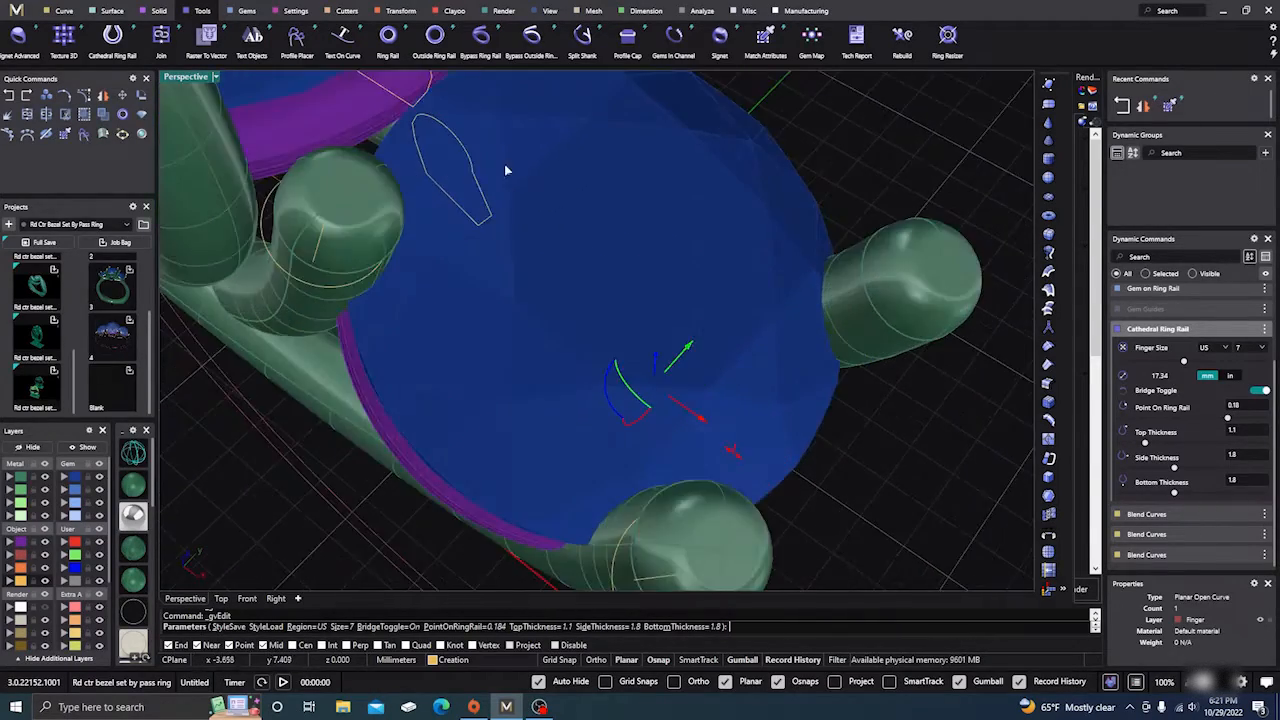
pyautogui.scroll(-3, 492, 179)
pyautogui.moveTo(491, 186); pyautogui.dragTo(491, 171, button='right')
pyautogui.scroll(-2, 494, 171)
pyautogui.scroll(2, 500, 185)
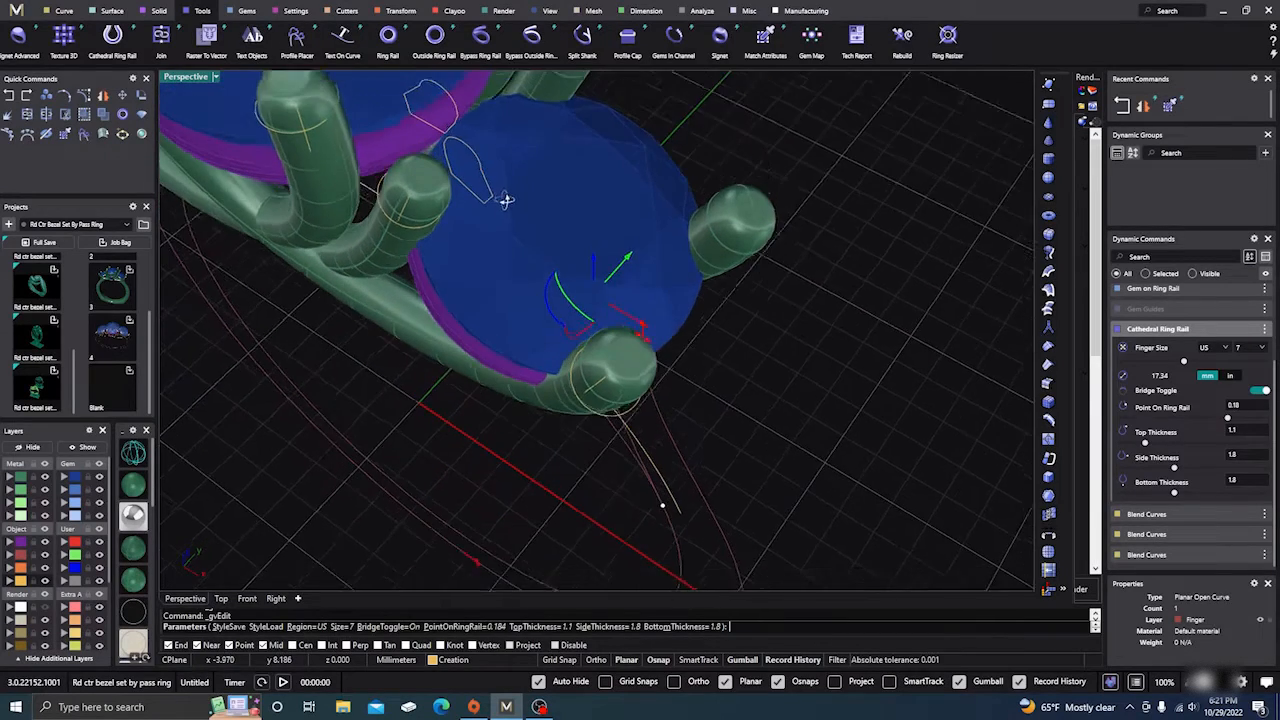
pyautogui.scroll(2, 457, 128)
pyautogui.moveTo(493, 192); pyautogui.dragTo(489, 181, button='right')
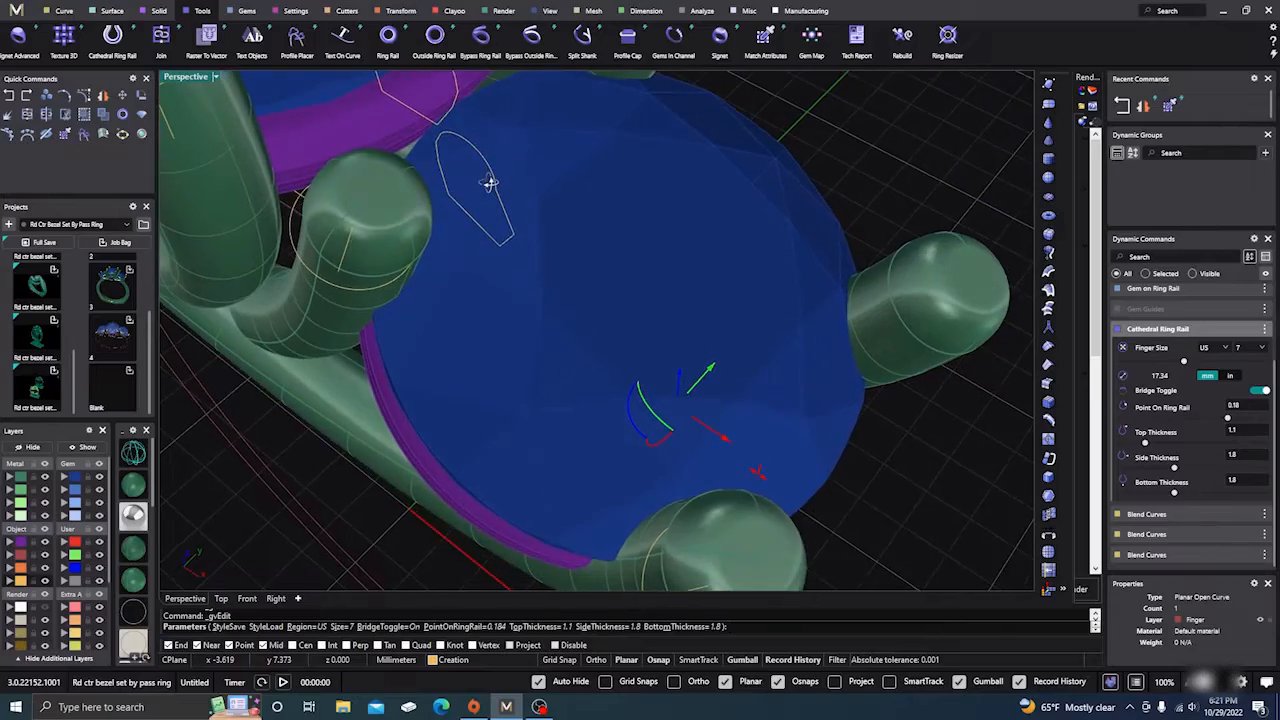
pyautogui.scroll(-3, 517, 260)
pyautogui.moveTo(517, 260); pyautogui.dragTo(598, 195, button='right')
pyautogui.scroll(3, 428, 304)
pyautogui.scroll(-6, 599, 182)
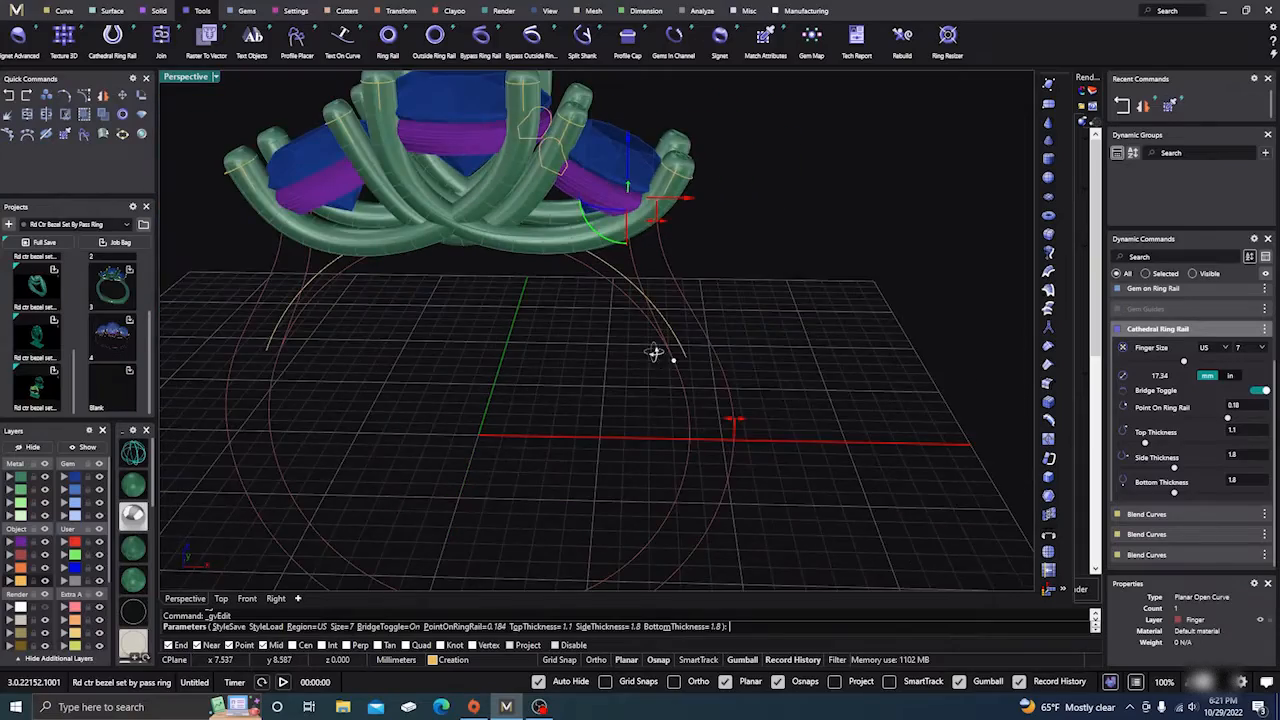
pyautogui.moveTo(653, 352); pyautogui.dragTo(667, 213, button='right')
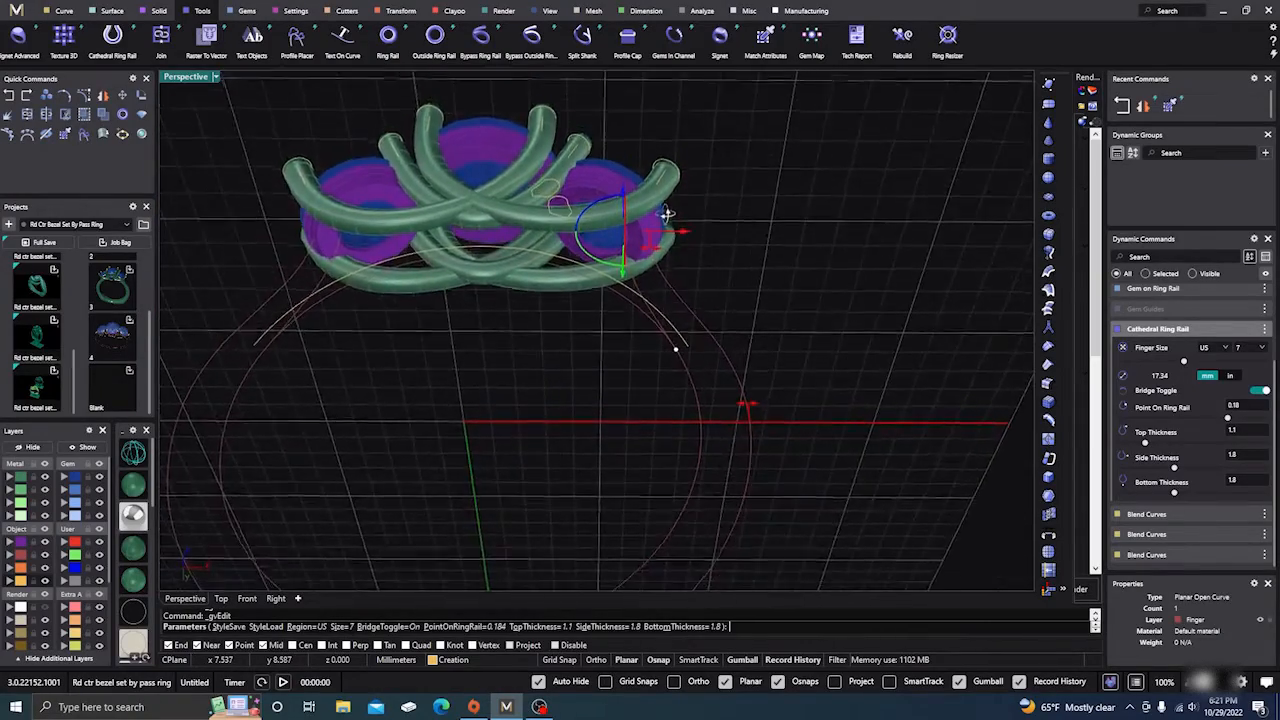
pyautogui.scroll(6, 655, 235)
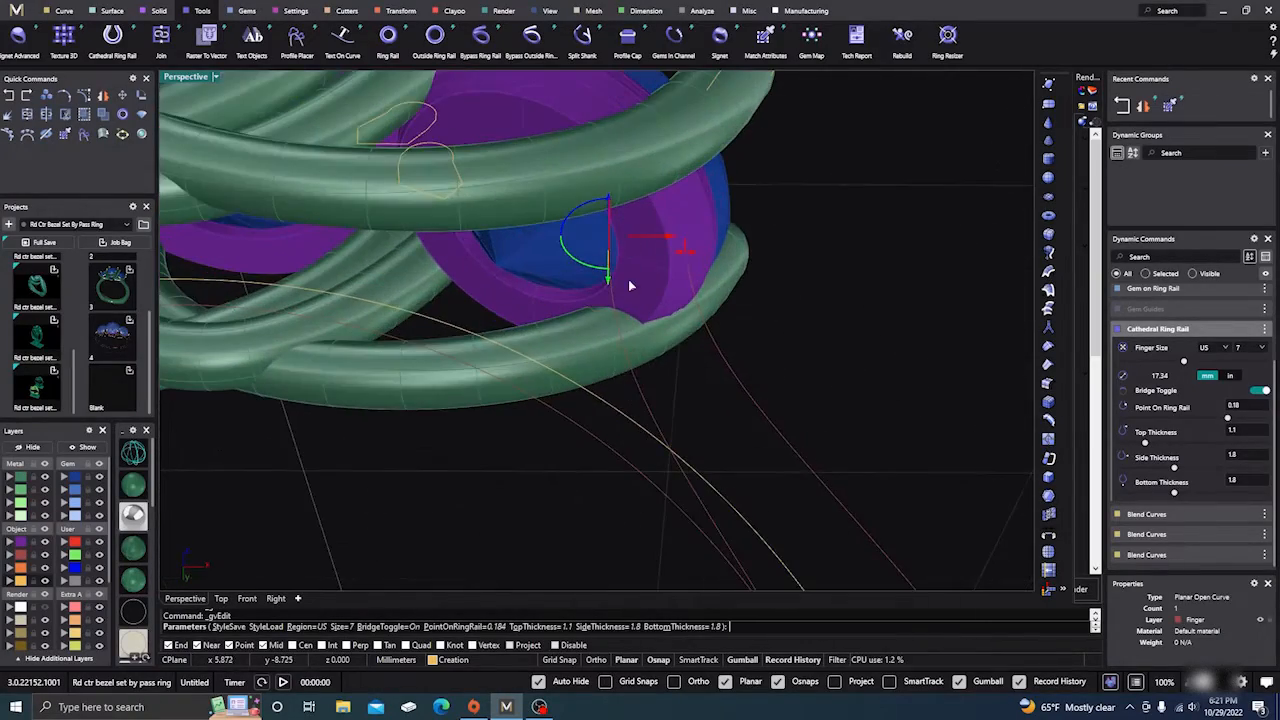
pyautogui.moveTo(666, 237); pyautogui.dragTo(663, 240)
pyautogui.moveTo(663, 240); pyautogui.dragTo(620, 245, button='right')
pyautogui.moveTo(618, 238); pyautogui.dragTo(609, 226)
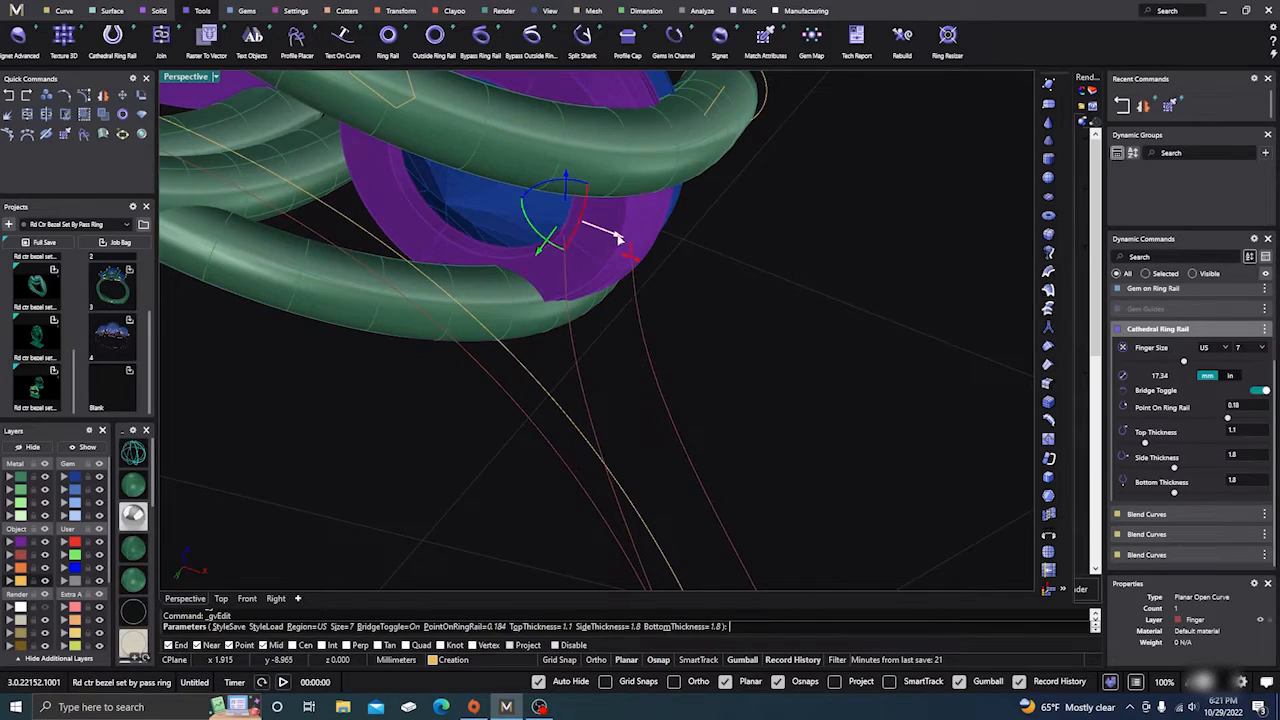
pyautogui.moveTo(609, 226); pyautogui.dragTo(258, 404, button='right')
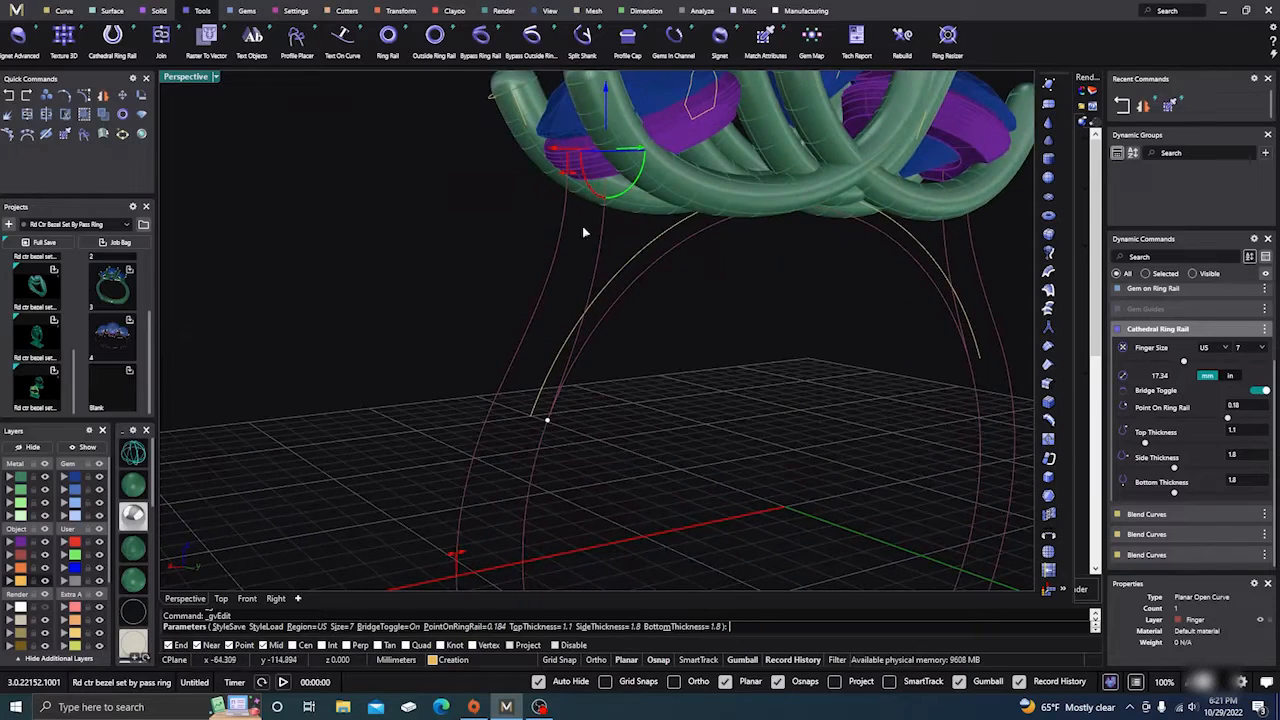
pyautogui.scroll(4, 591, 156)
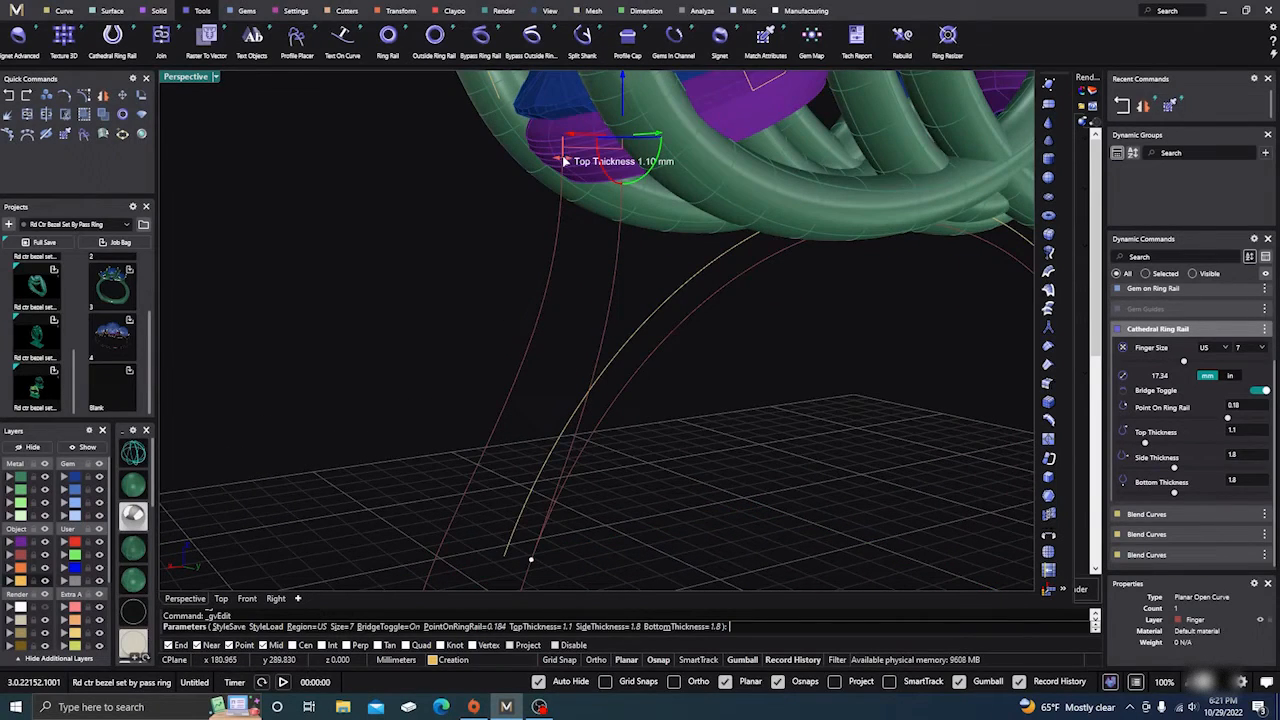
# Step: Try a 0.9 mm Top Thickness on the rail, then restore it to 1.1 mm
pyautogui.moveTo(565, 160); pyautogui.dragTo(573, 159)
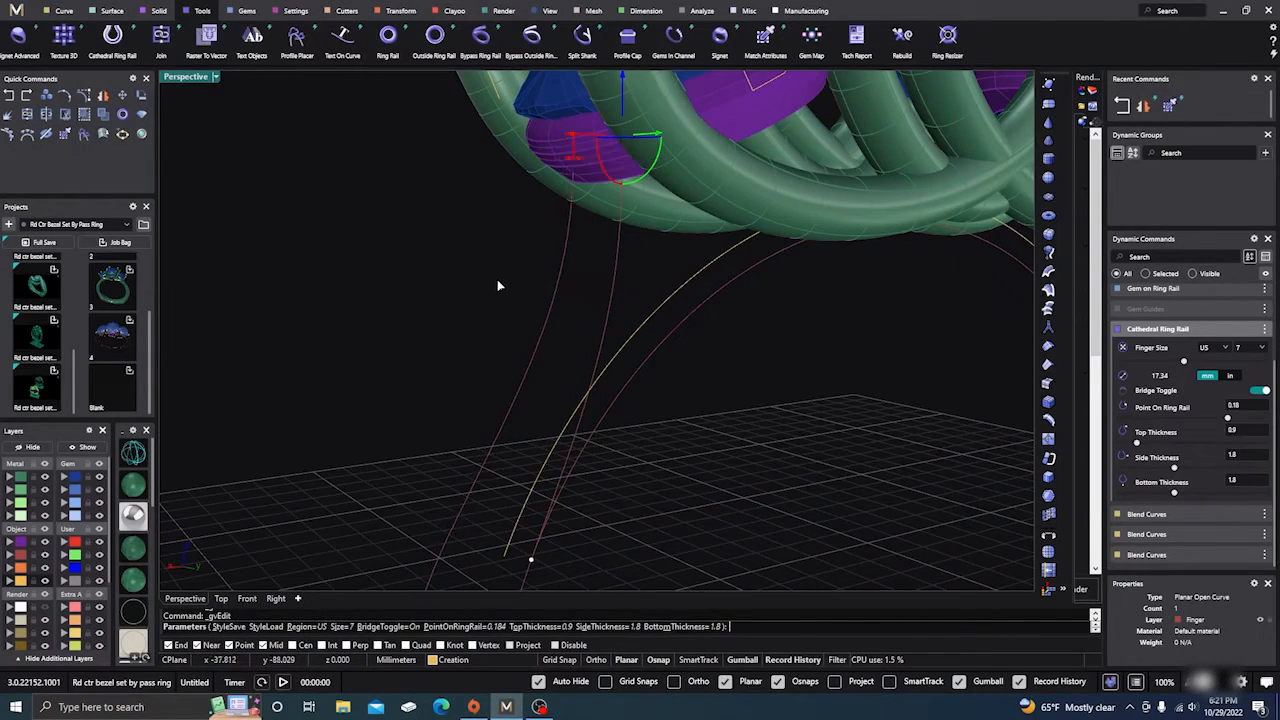
pyautogui.moveTo(499, 283); pyautogui.dragTo(736, 262, button='right')
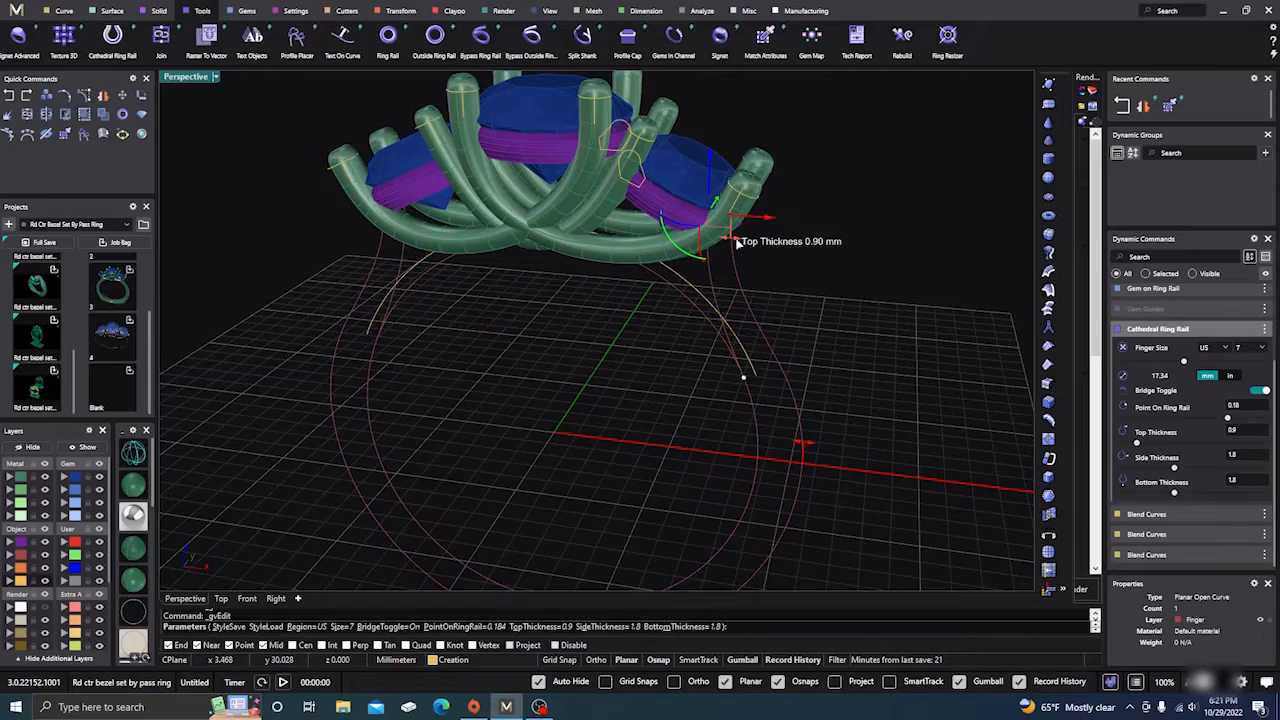
pyautogui.moveTo(736, 241); pyautogui.dragTo(737, 238)
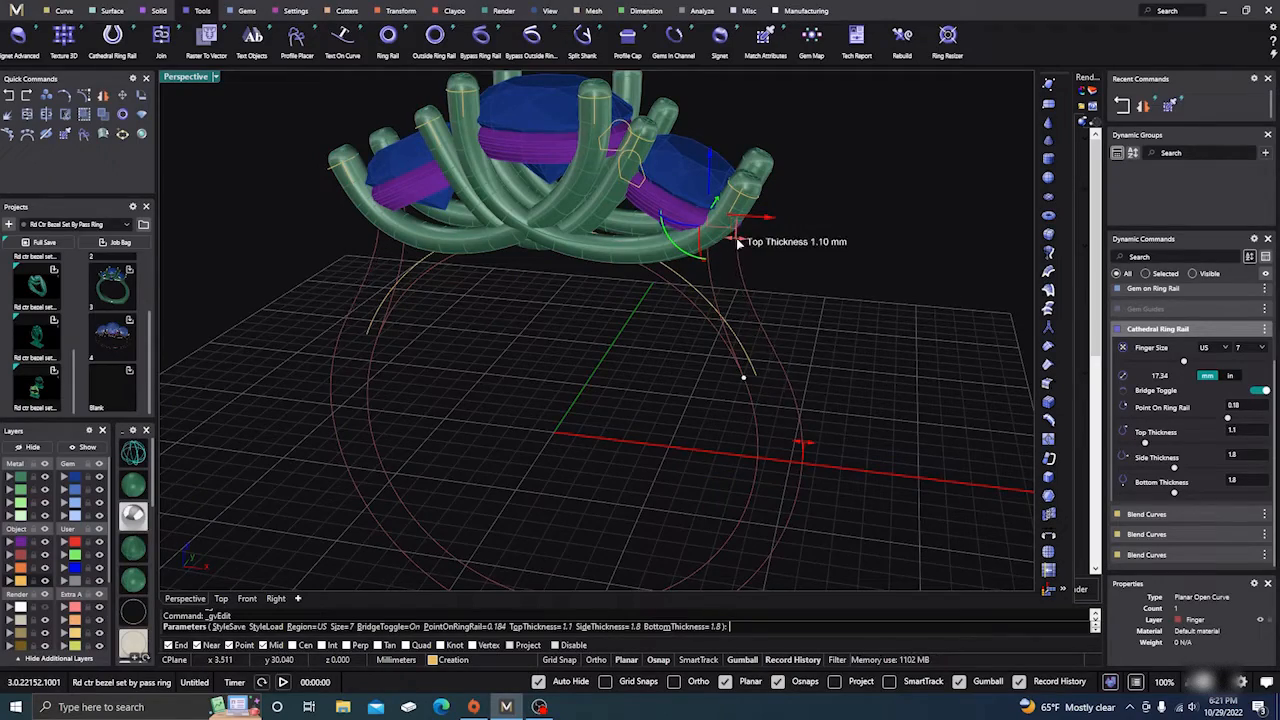
pyautogui.moveTo(737, 240); pyautogui.dragTo(389, 307, button='right')
pyautogui.scroll(10, 500, 294)
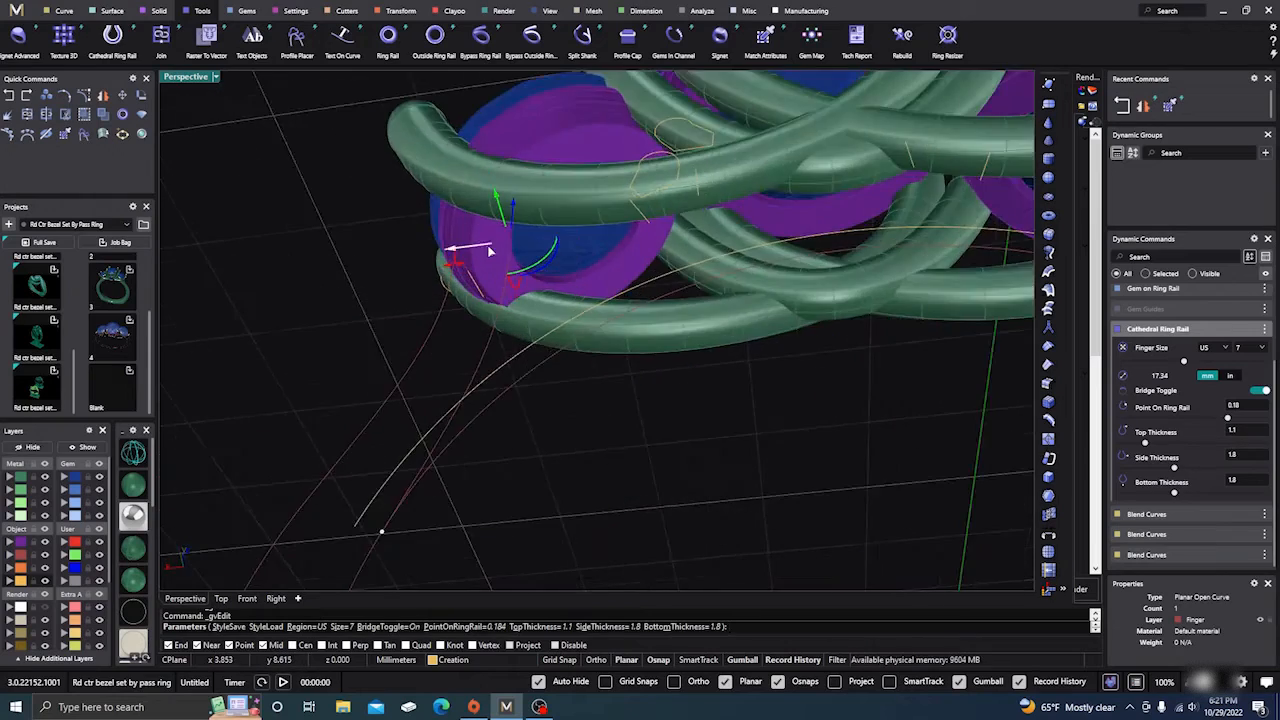
pyautogui.moveTo(521, 302); pyautogui.dragTo(492, 292, button='right')
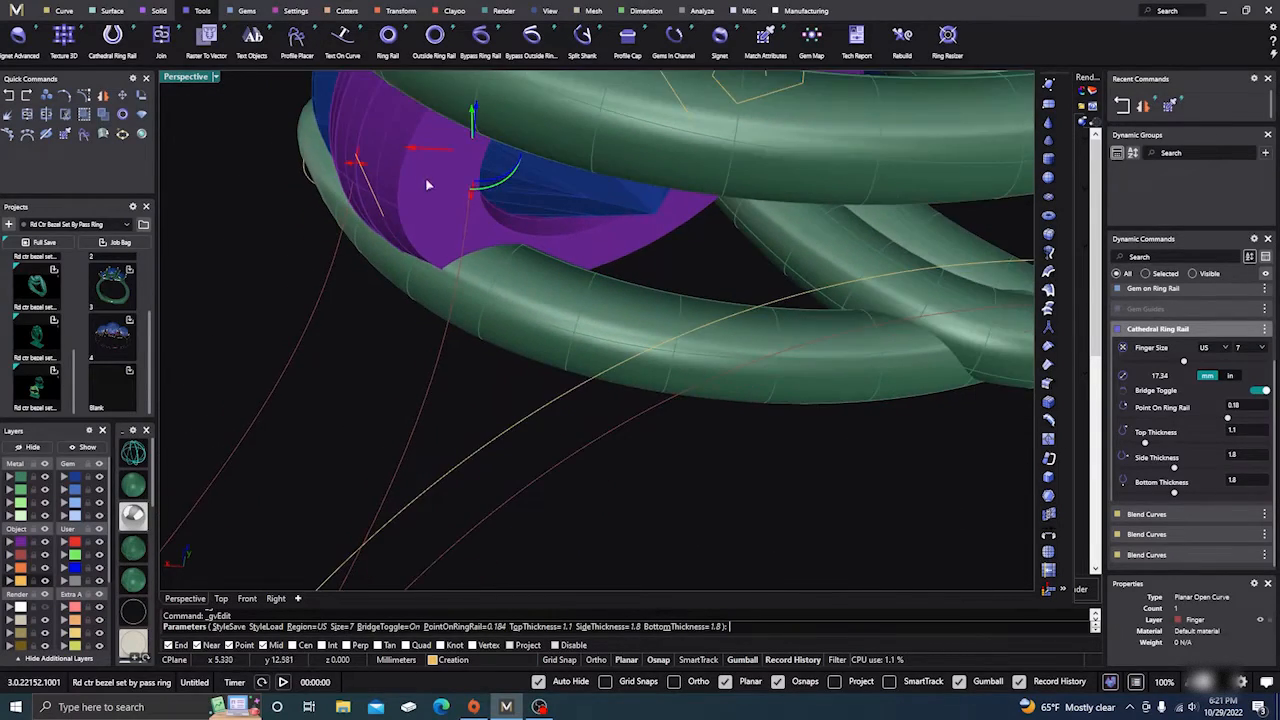
# Step: Nudge the finger curve slightly right and finish the Cathedral Ring Rail edit
pyautogui.moveTo(413, 148); pyautogui.dragTo(420, 154)
pyautogui.scroll(-10, 515, 318)
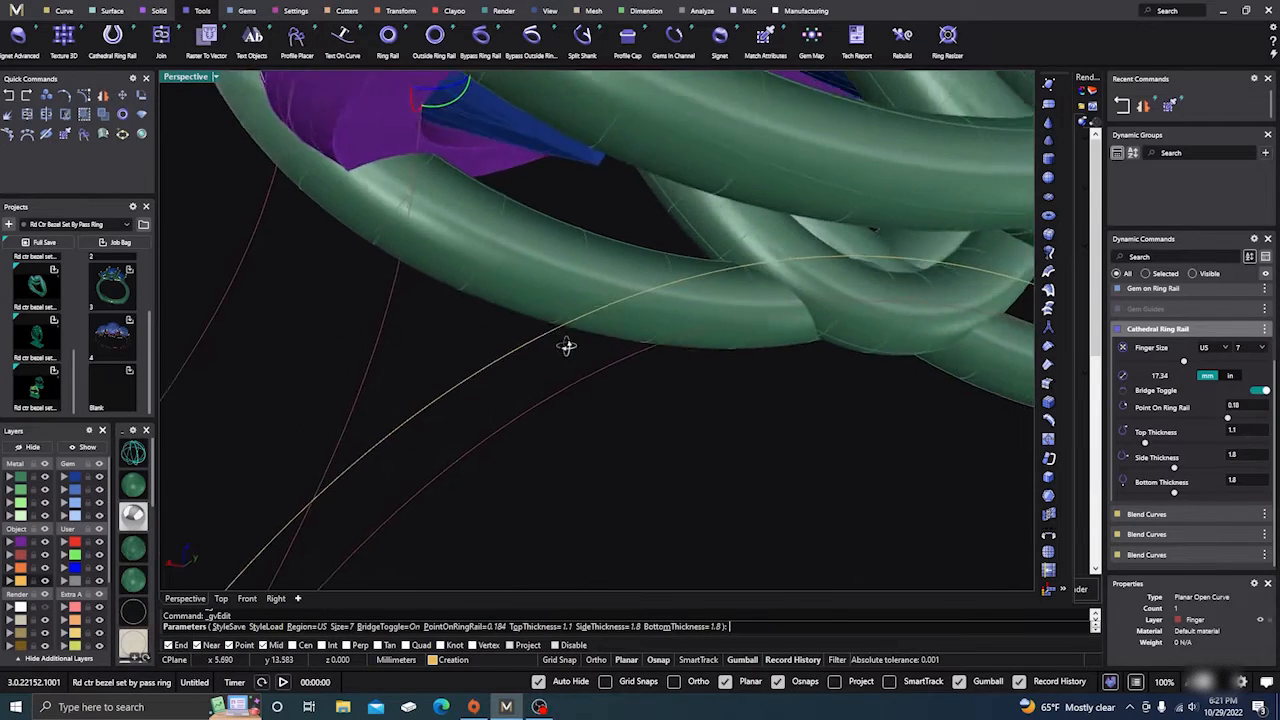
pyautogui.moveTo(818, 428); pyautogui.dragTo(920, 415, button='right')
pyautogui.rightClick(796, 387)
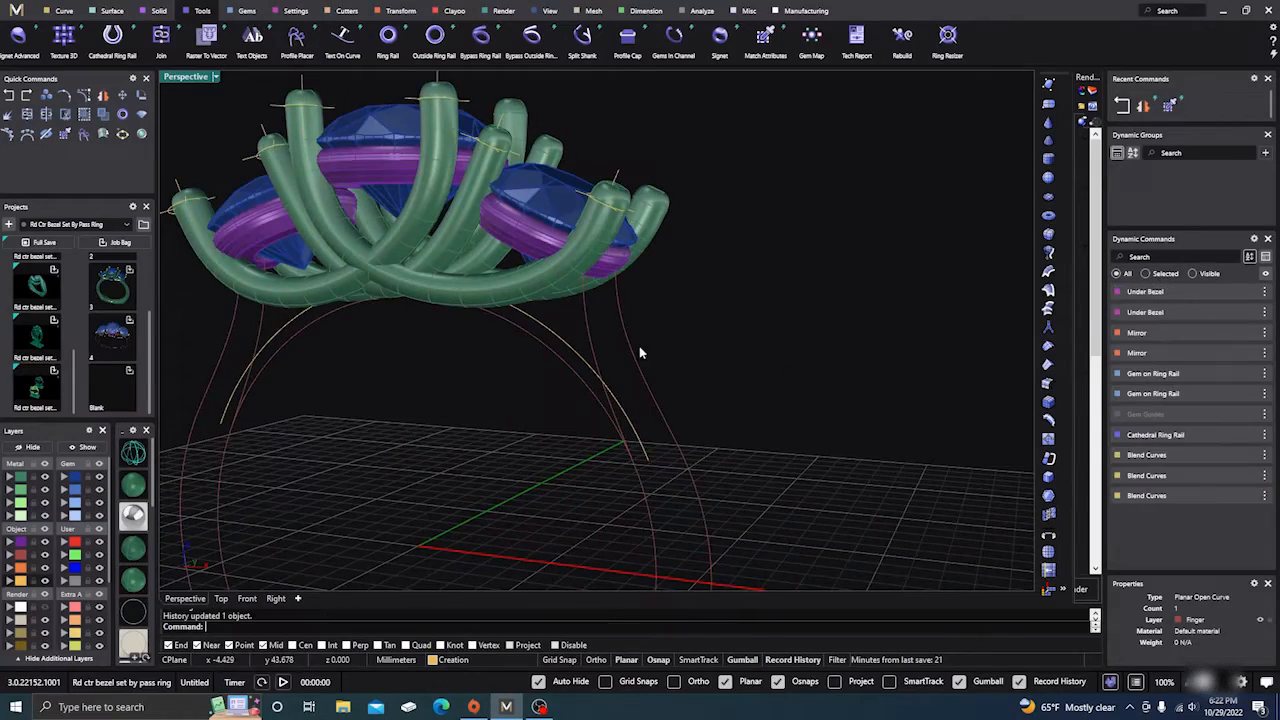
pyautogui.scroll(-1, 633, 346)
pyautogui.moveTo(633, 346); pyautogui.dragTo(592, 455, button='right')
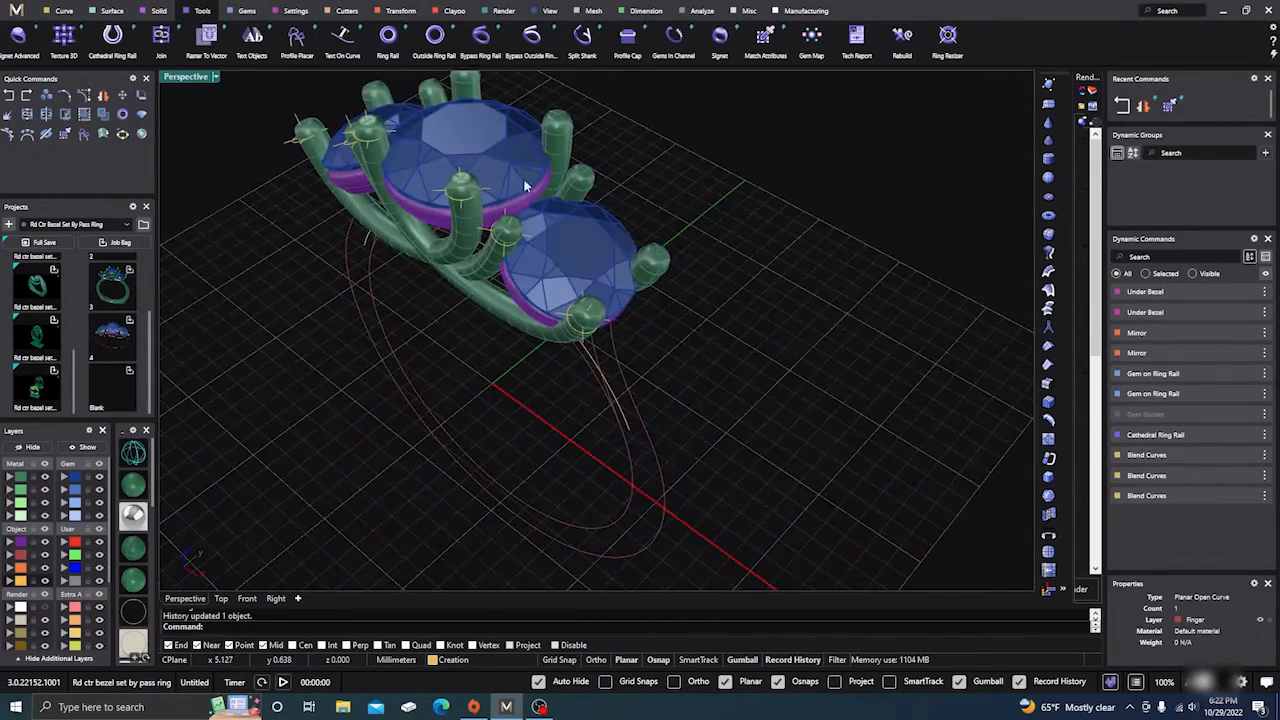
pyautogui.scroll(5, 523, 180)
pyautogui.moveTo(530, 263); pyautogui.dragTo(572, 236, button='right')
pyautogui.scroll(-7, 598, 238)
pyautogui.scroll(5, 644, 342)
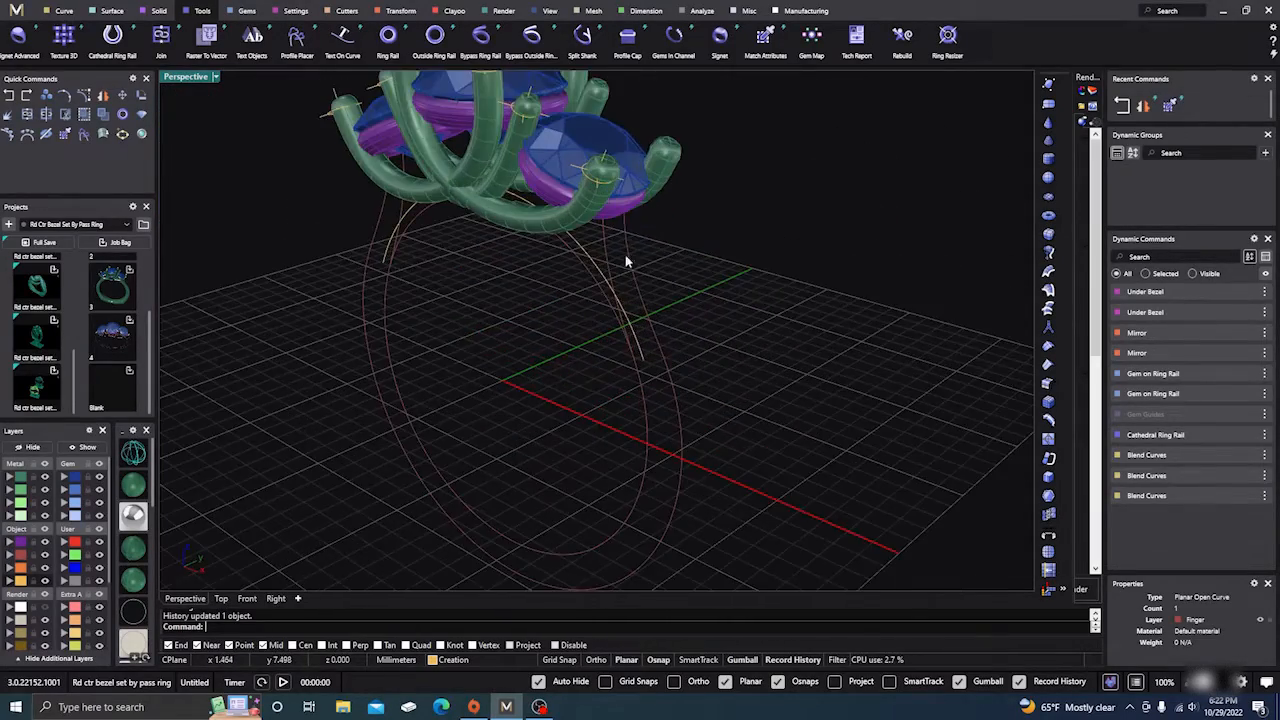
# Step: Run Profile Placer on the ring rail curve and set its Outside Curve
pyautogui.click(297, 38)
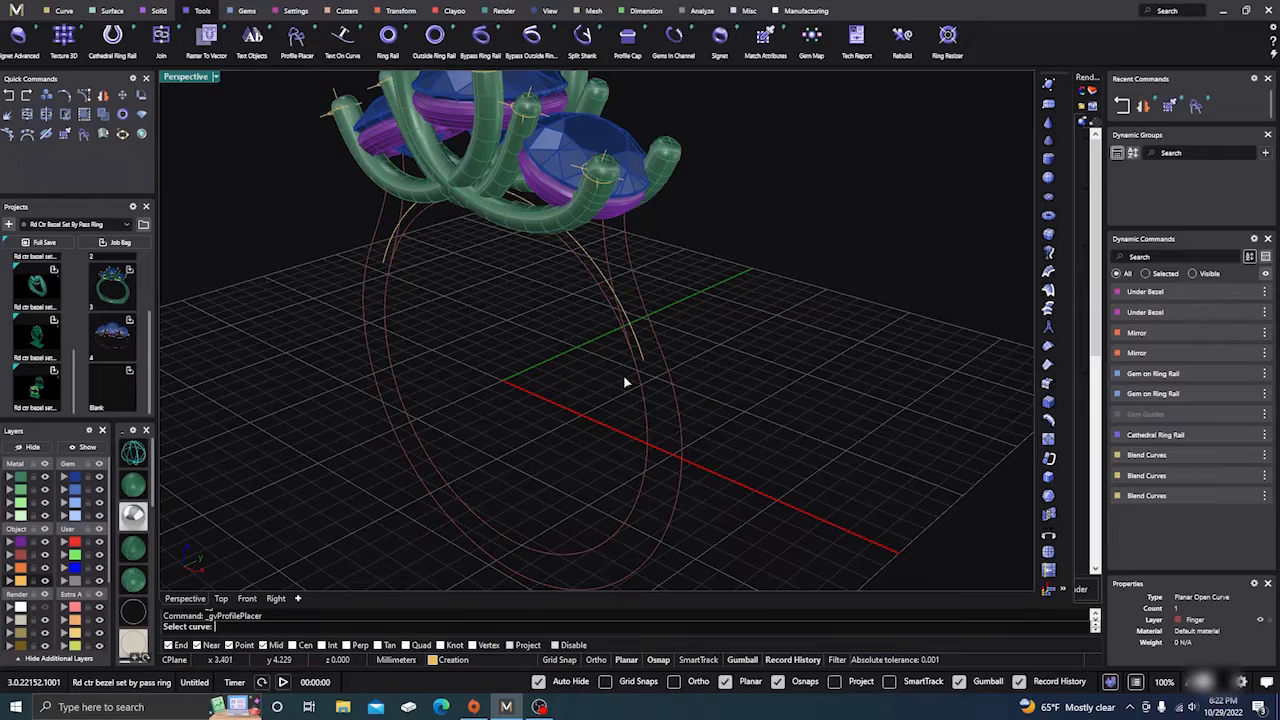
pyautogui.click(604, 252)
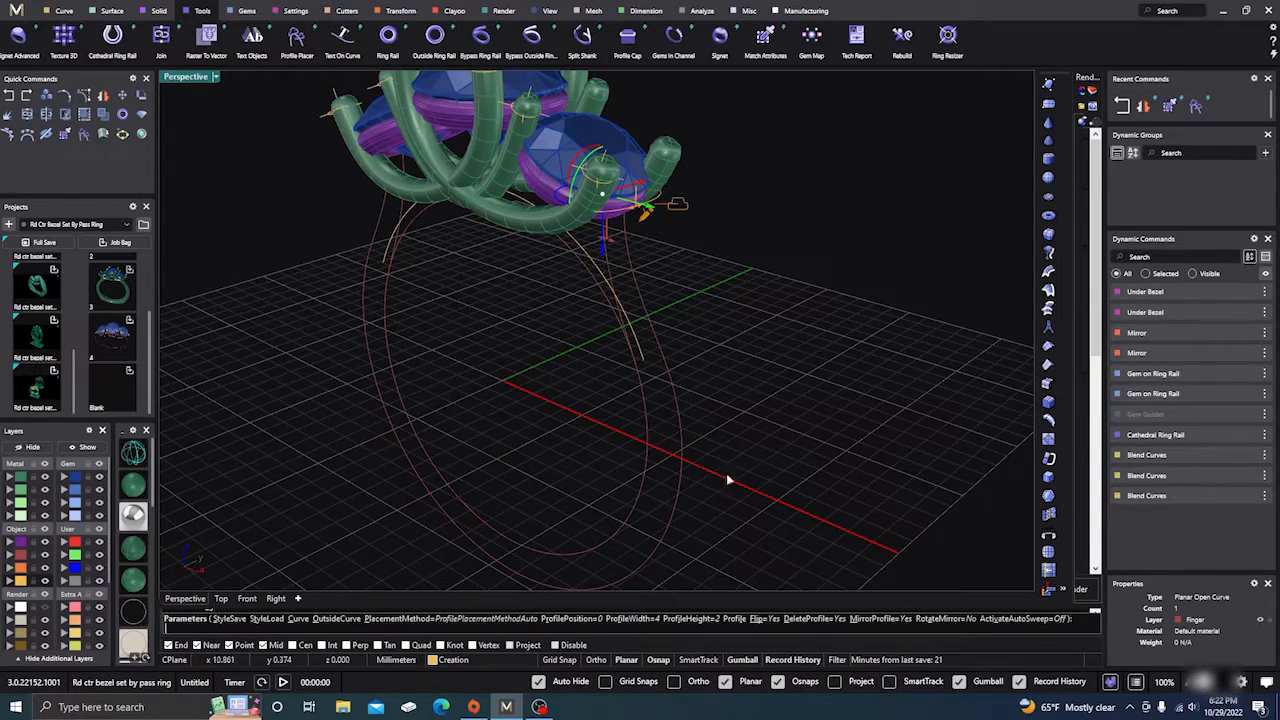
pyautogui.moveTo(744, 483); pyautogui.dragTo(671, 358, button='right')
pyautogui.scroll(5, 610, 257)
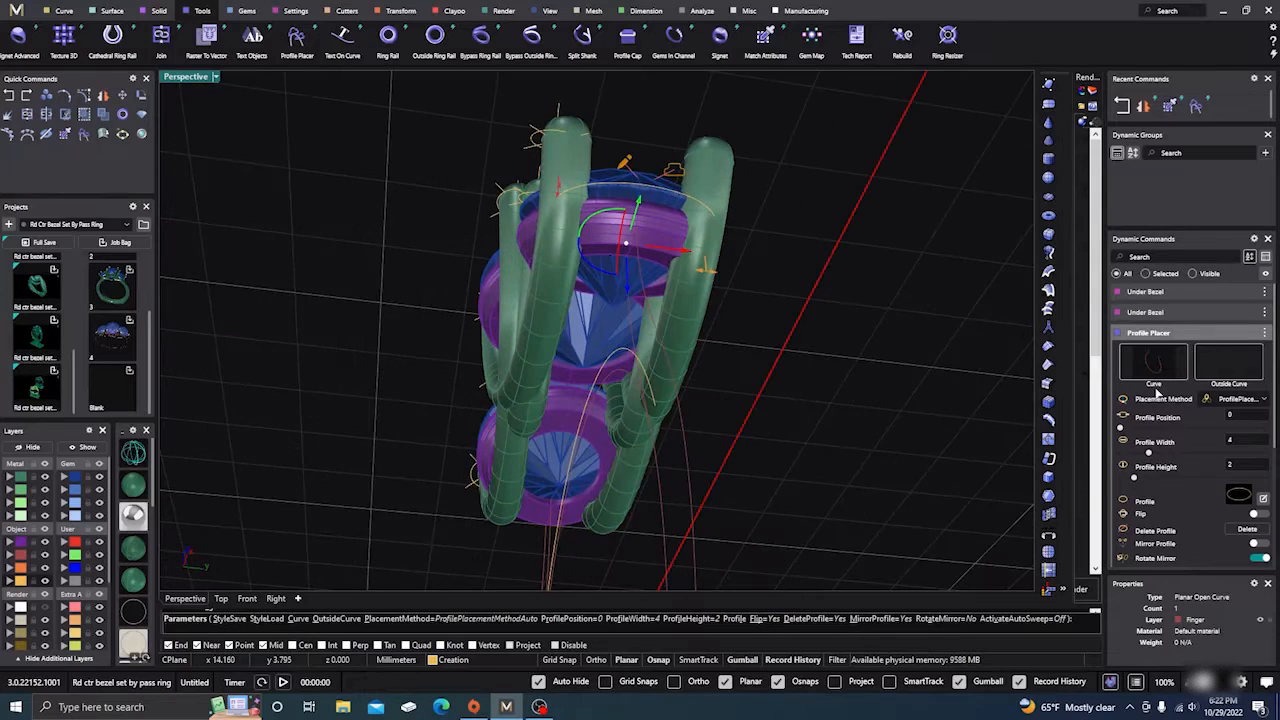
pyautogui.click(1240, 370)
pyautogui.moveTo(806, 466); pyautogui.dragTo(736, 444, button='right')
pyautogui.click(722, 450)
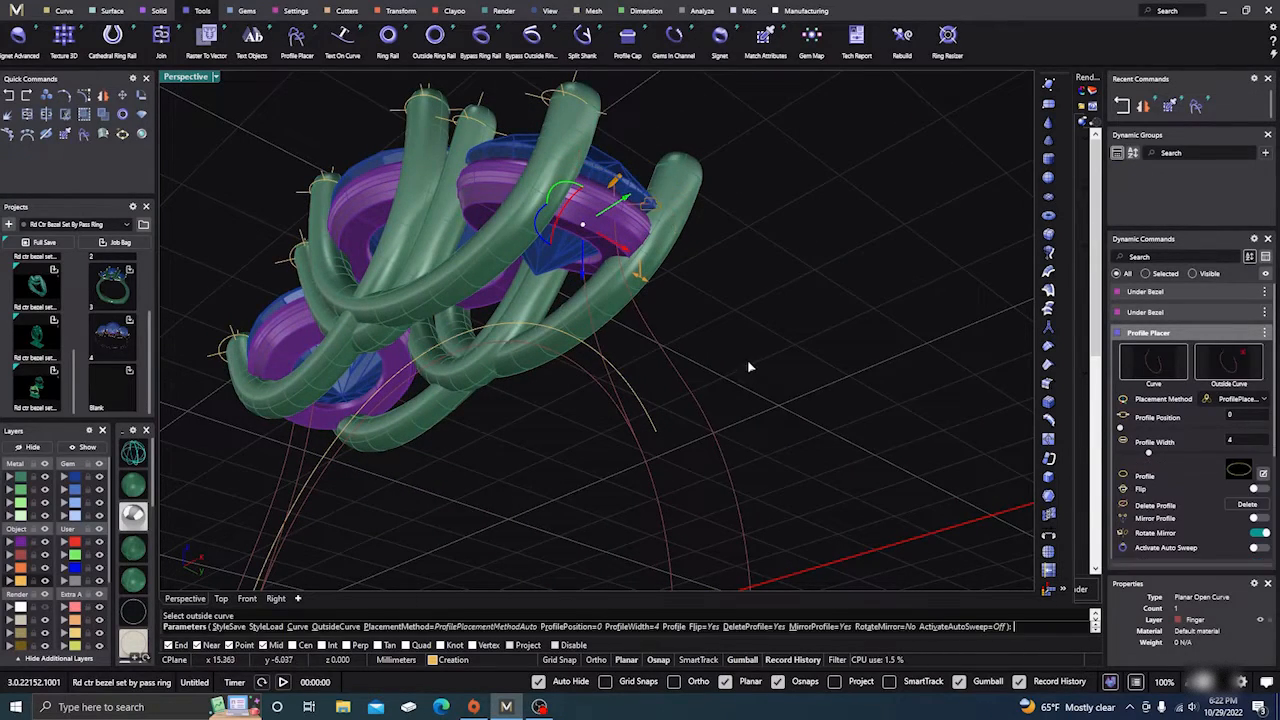
pyautogui.moveTo(747, 359); pyautogui.dragTo(697, 351, button='right')
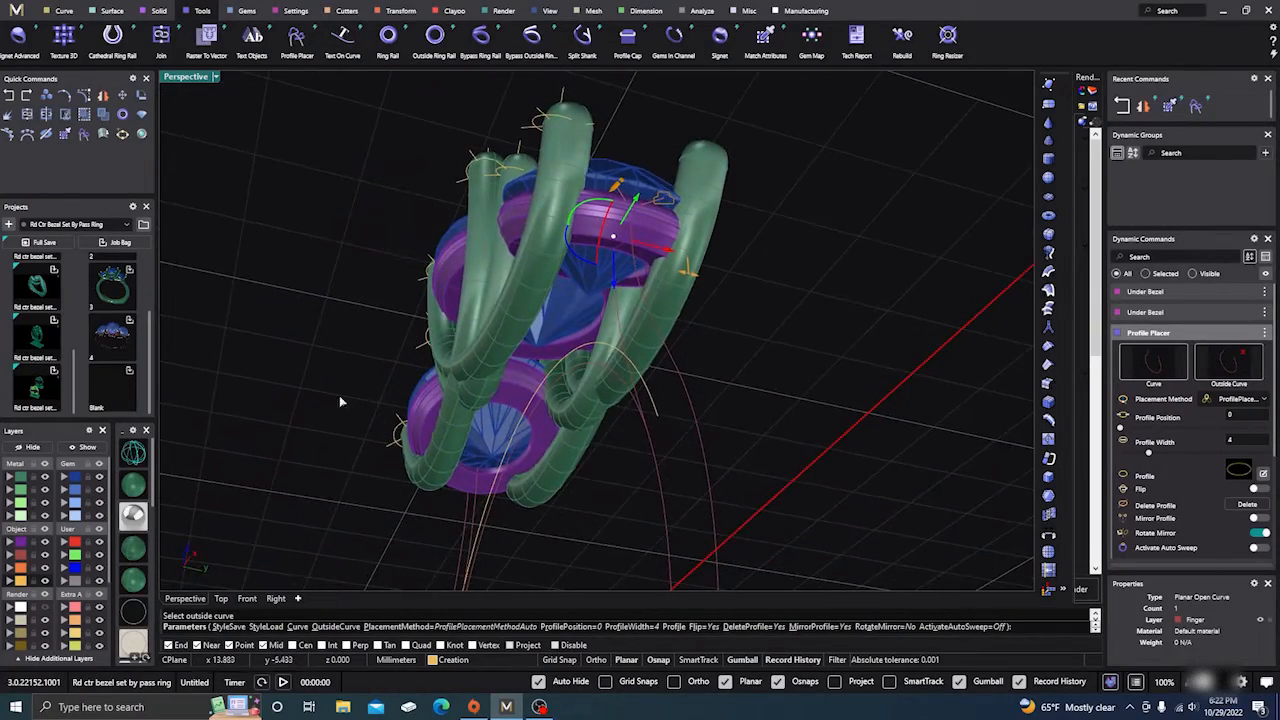
# Step: In wireframe display, narrow the placed profile's width to 1.3 mm
pyautogui.click(140, 453)
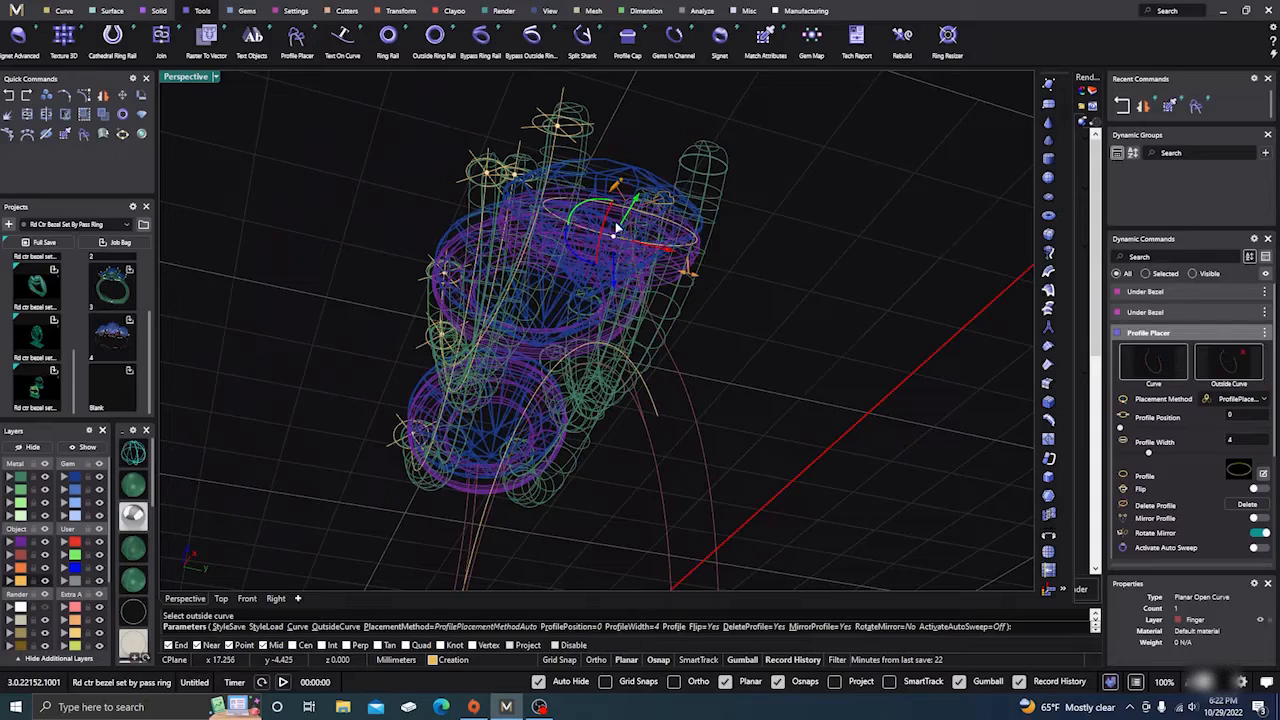
pyautogui.scroll(2, 616, 229)
pyautogui.moveTo(615, 297); pyautogui.dragTo(620, 306, button='right')
pyautogui.scroll(2, 620, 215)
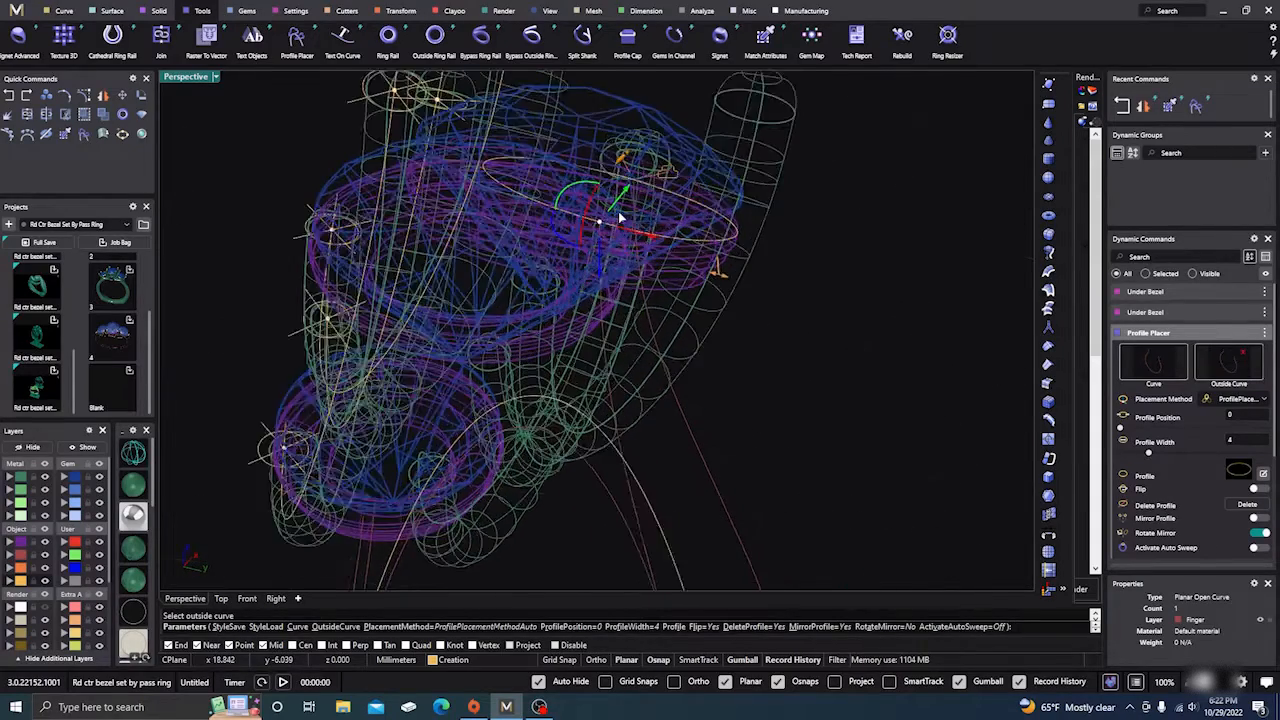
pyautogui.moveTo(733, 283); pyautogui.dragTo(561, 213)
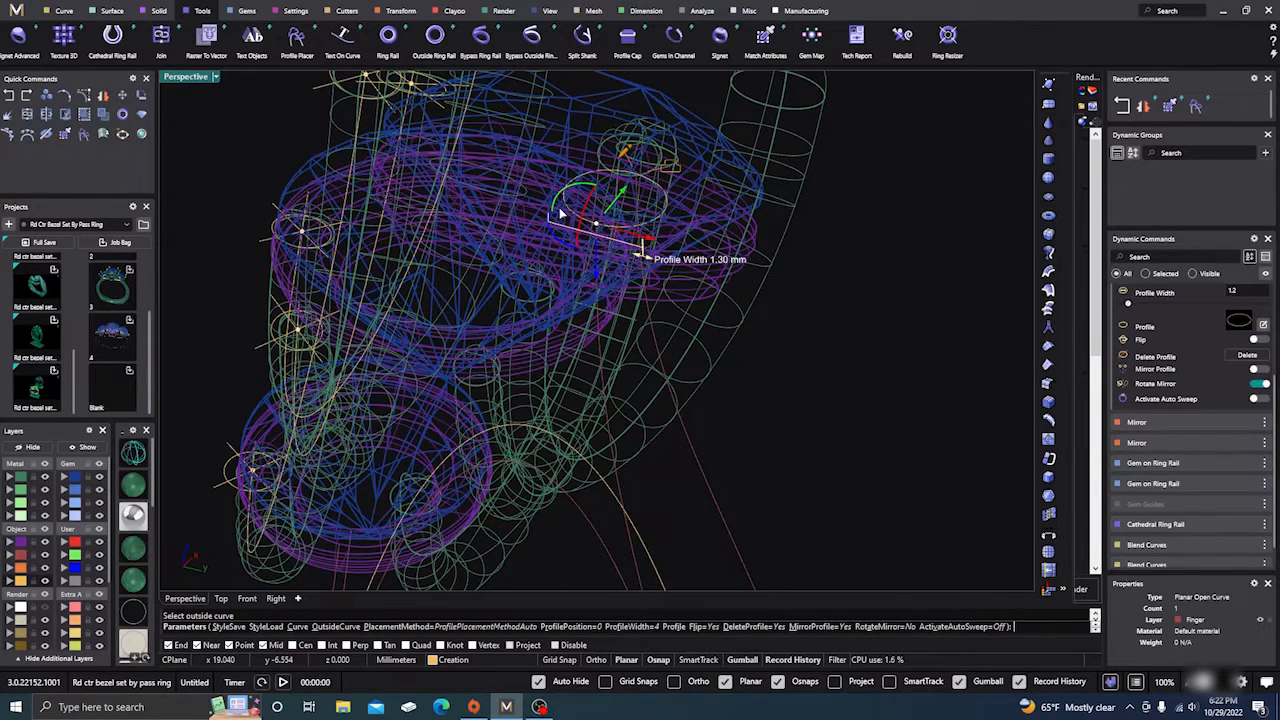
pyautogui.scroll(-3, 566, 326)
pyautogui.moveTo(567, 328); pyautogui.dragTo(634, 440, button='right')
pyautogui.scroll(-8, 602, 409)
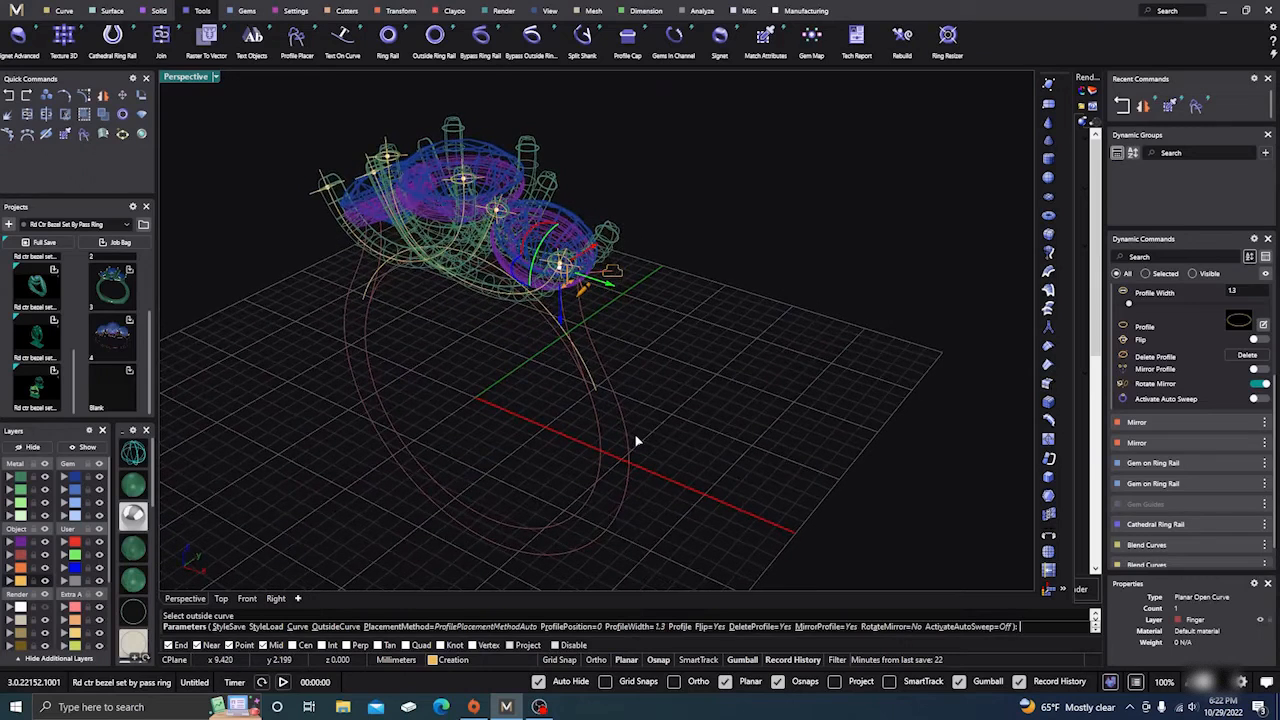
# Step: Move the profile to position 0.25 and swap it for shank profile 02
pyautogui.click(596, 477)
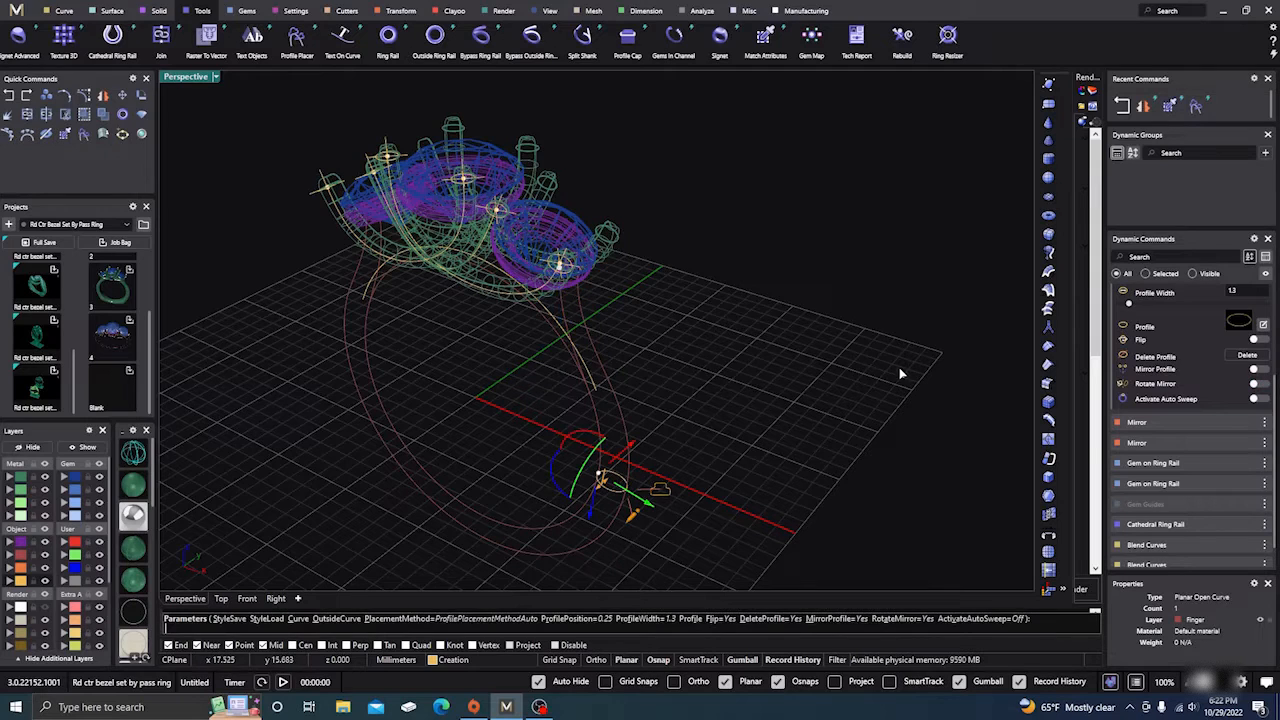
pyautogui.click(1240, 323)
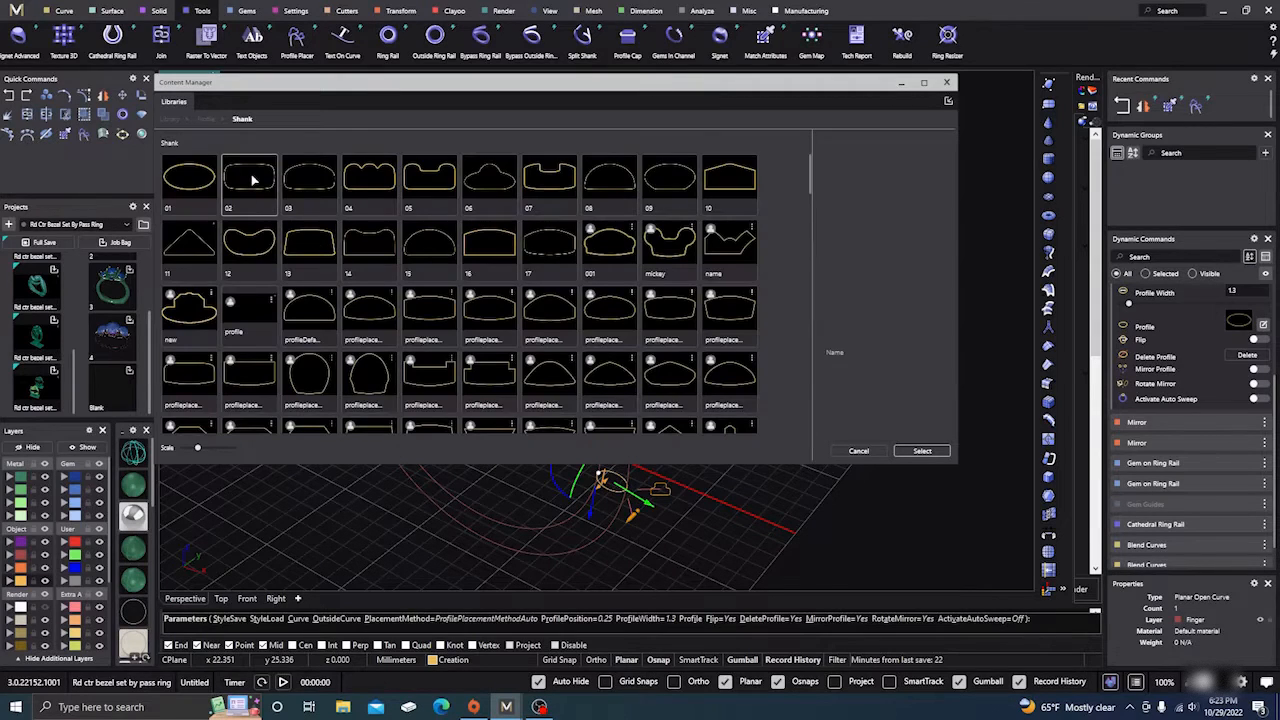
pyautogui.click(250, 178)
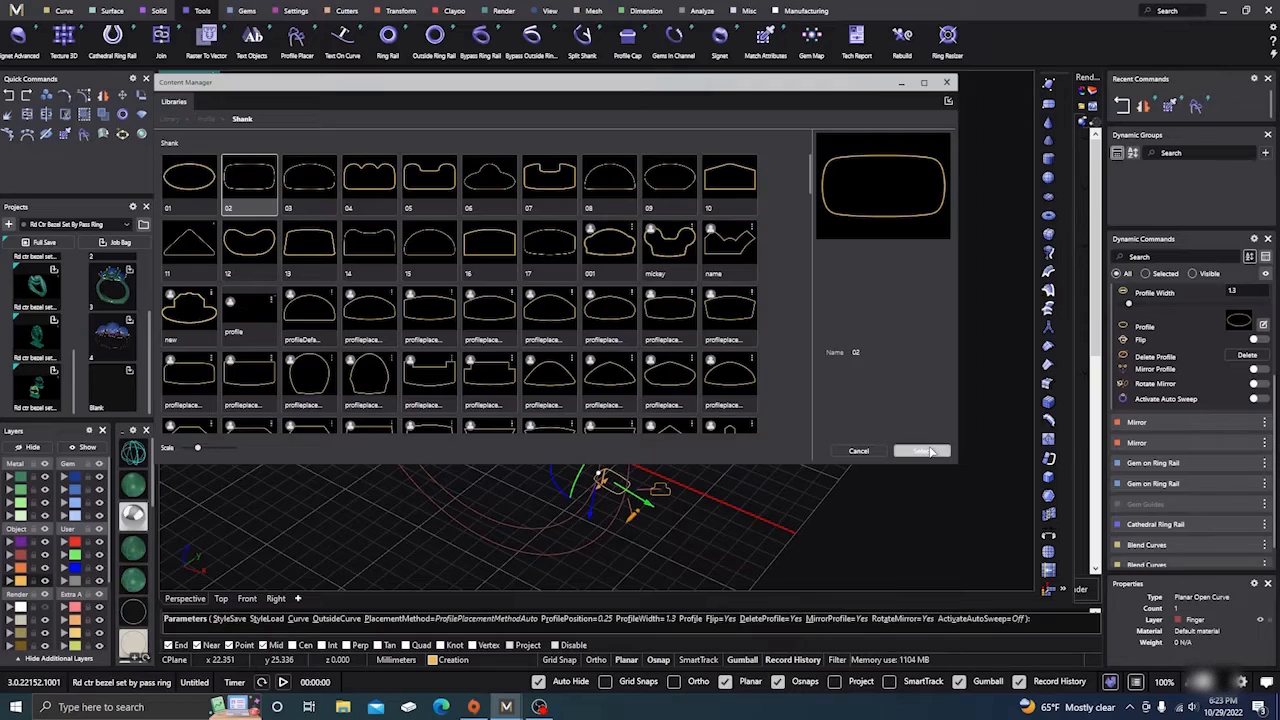
pyautogui.click(920, 450)
pyautogui.click(947, 83)
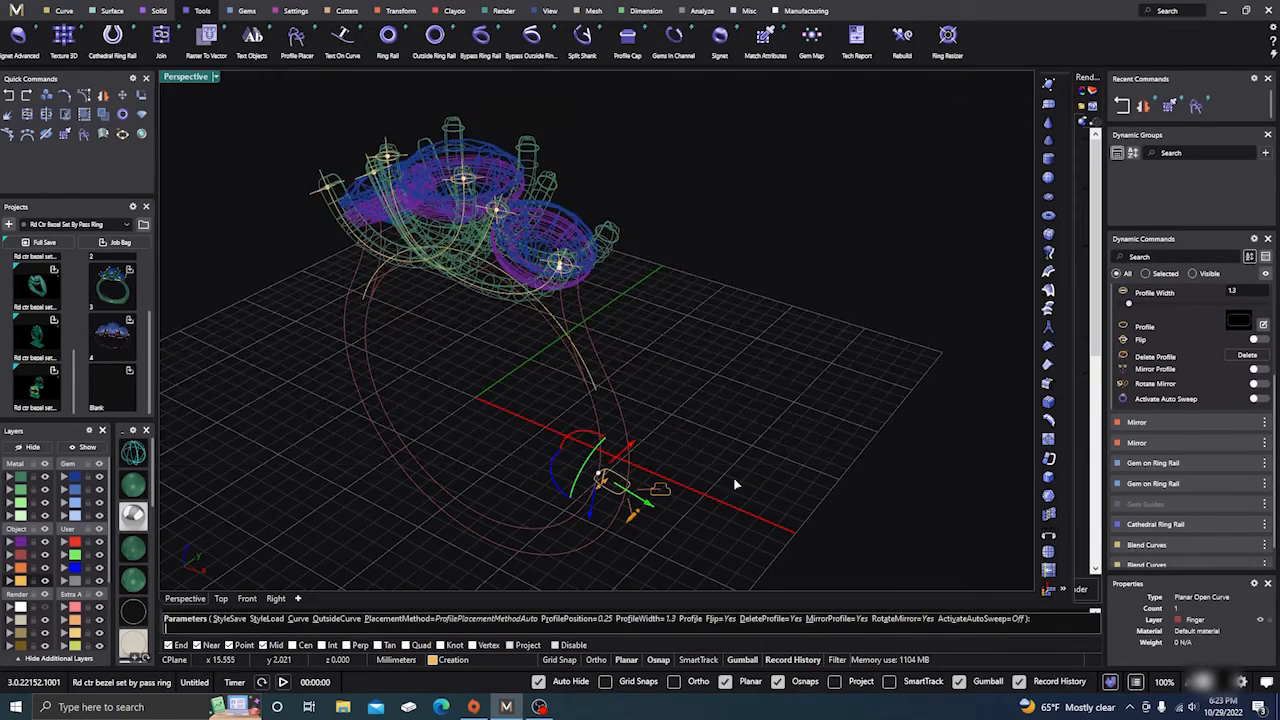
# Step: Widen the shank profile to 2.5 mm, then switch to Front view
pyautogui.moveTo(735, 485); pyautogui.dragTo(734, 434, button='right')
pyautogui.moveTo(597, 450); pyautogui.dragTo(562, 414, button='right')
pyautogui.scroll(3, 562, 414)
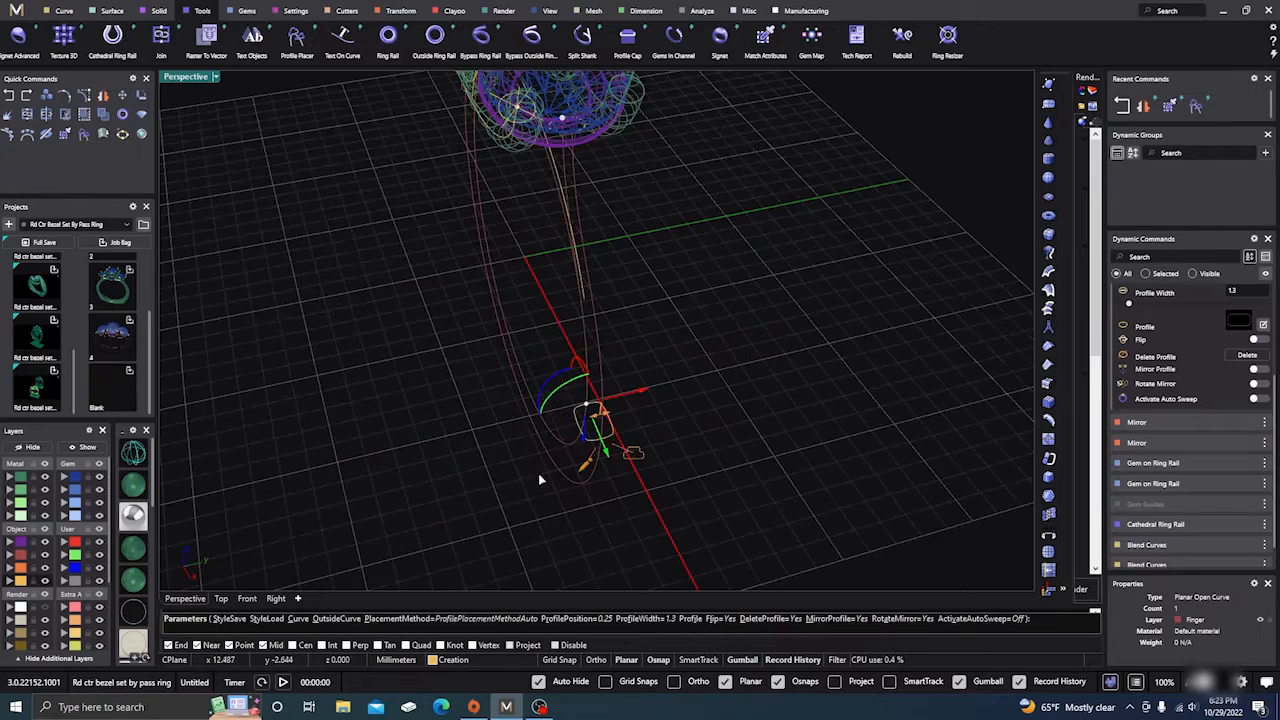
pyautogui.moveTo(538, 473); pyautogui.dragTo(552, 479, button='right')
pyautogui.scroll(5, 634, 390)
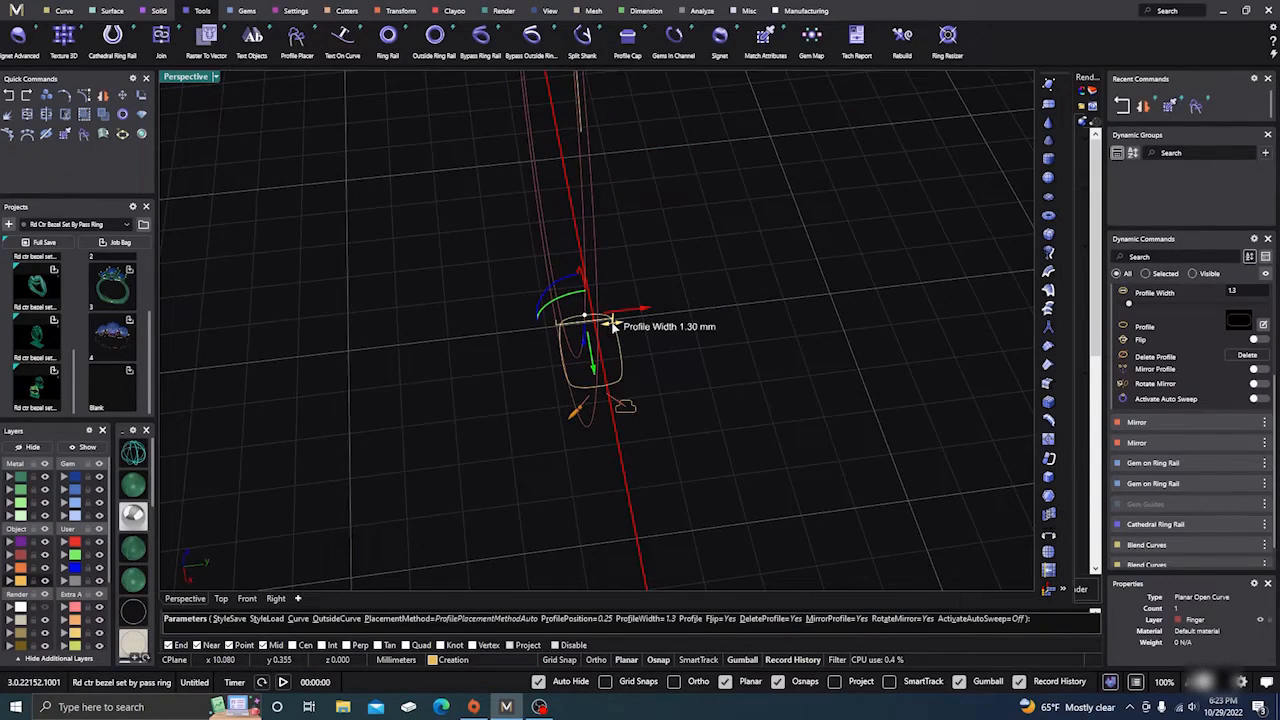
pyautogui.moveTo(612, 327); pyautogui.dragTo(640, 320)
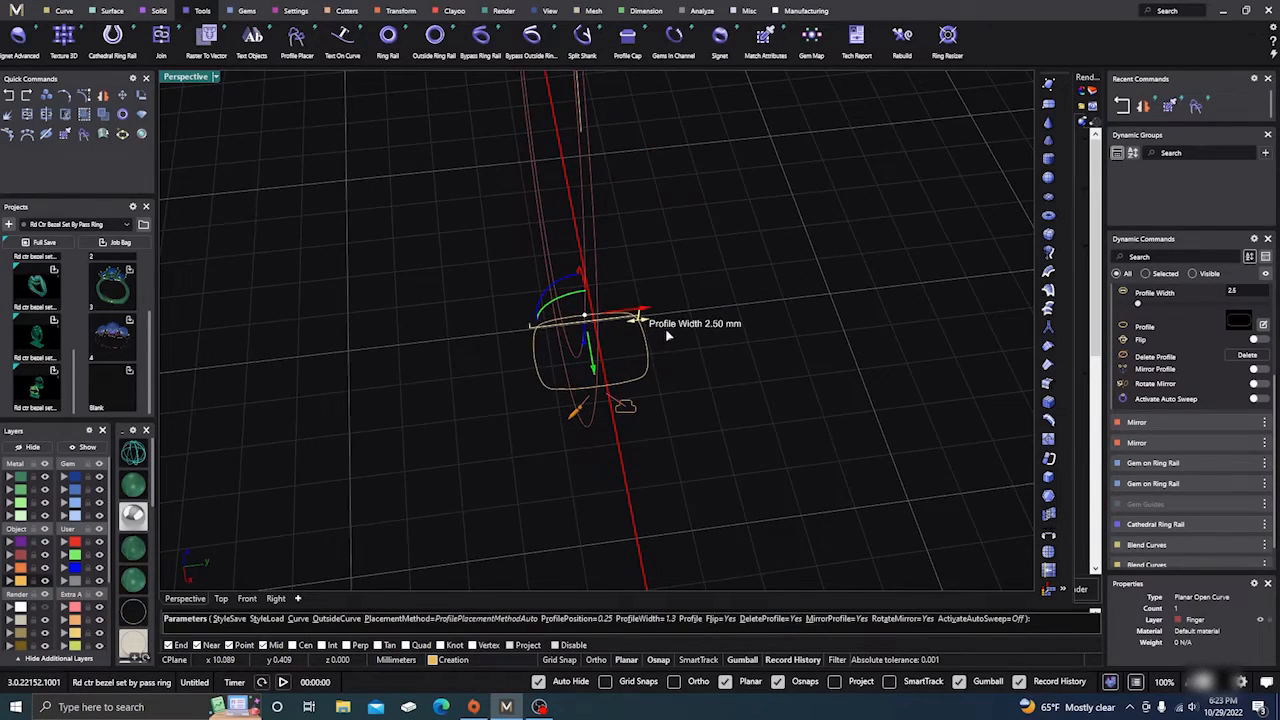
pyautogui.scroll(-5, 496, 512)
pyautogui.moveTo(496, 512); pyautogui.dragTo(686, 420, button='right')
pyautogui.scroll(3, 587, 530)
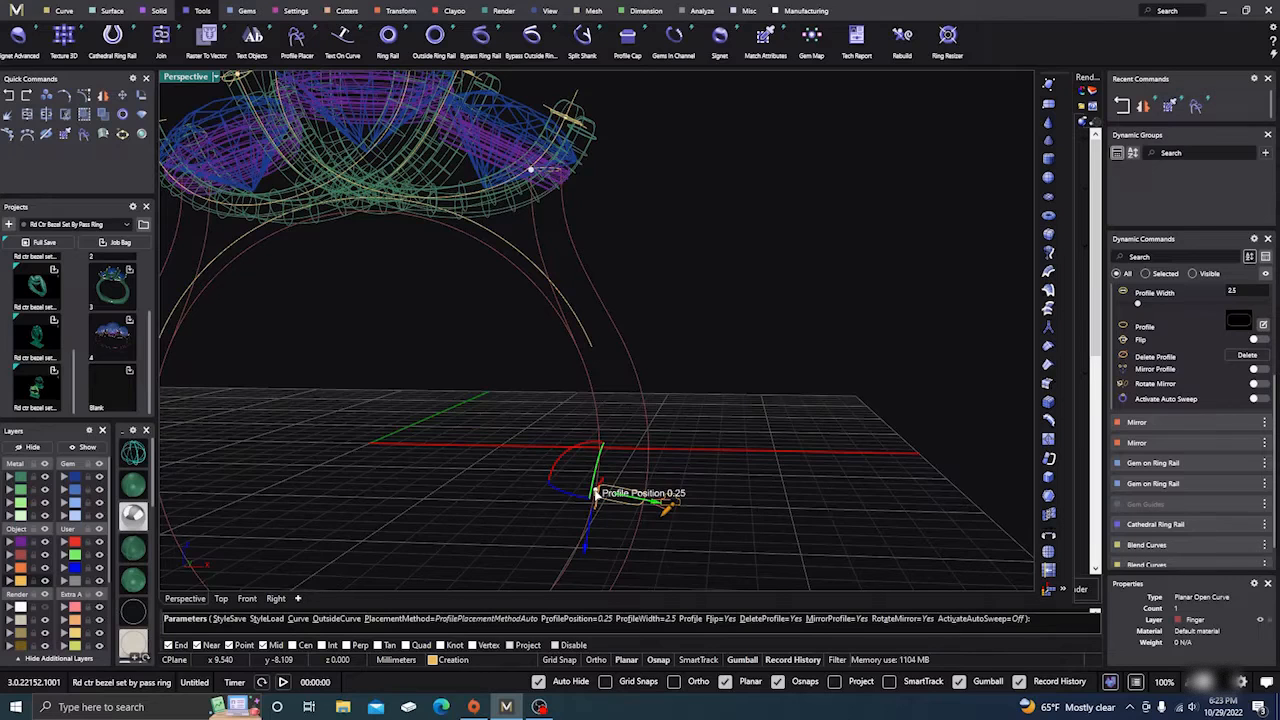
pyautogui.click(247, 599)
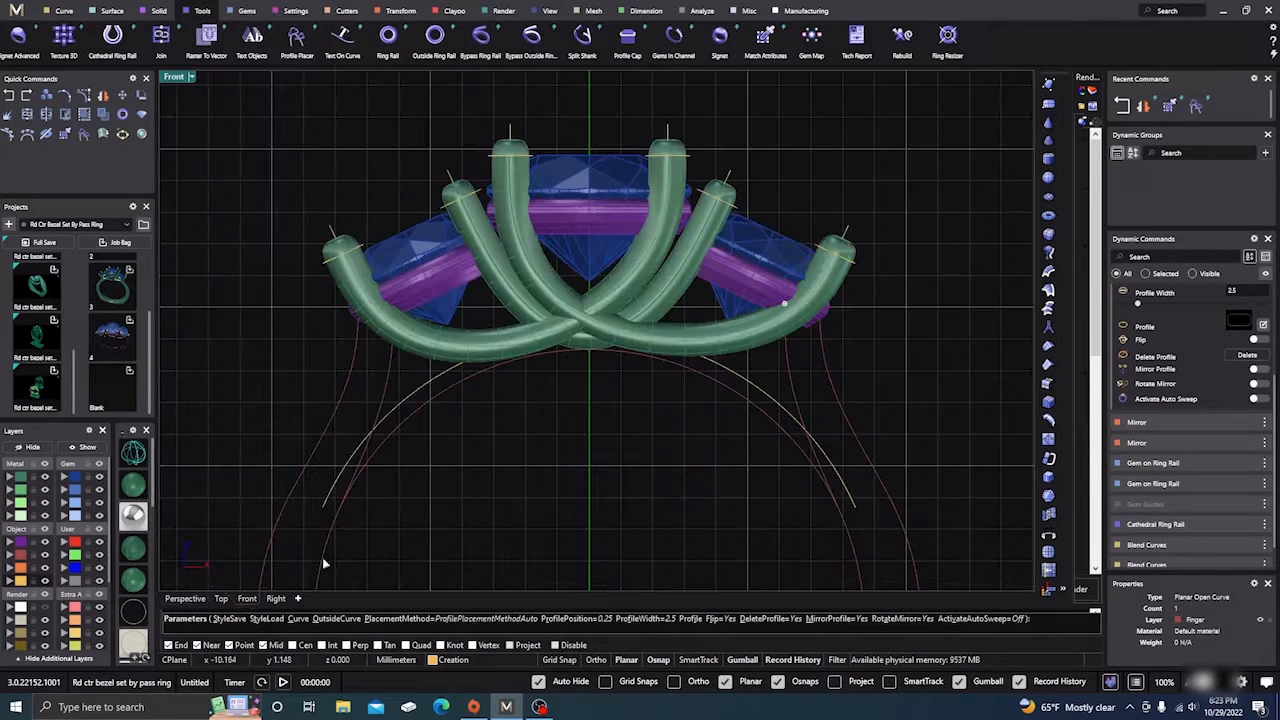
# Step: Slide the 2.5 mm profile to position 0.231 in Front view and commit the placement
pyautogui.scroll(-3, 572, 404)
pyautogui.scroll(1, 656, 504)
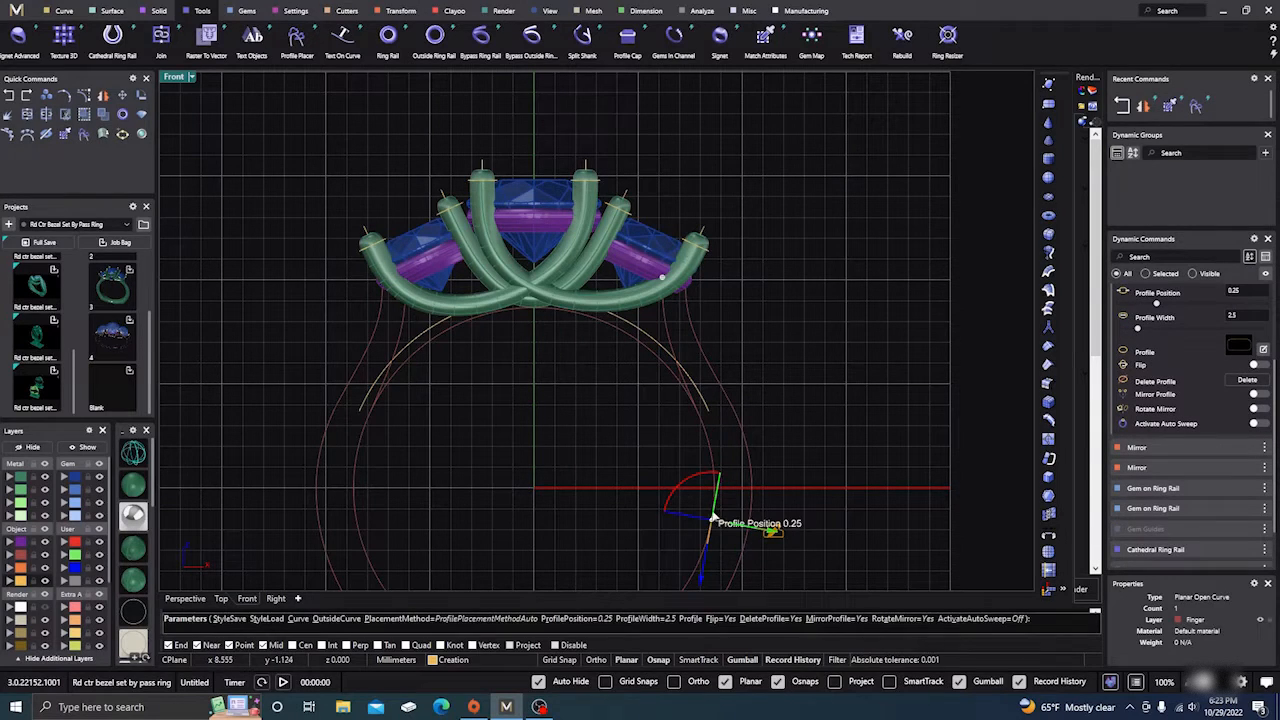
pyautogui.moveTo(712, 522); pyautogui.dragTo(714, 498)
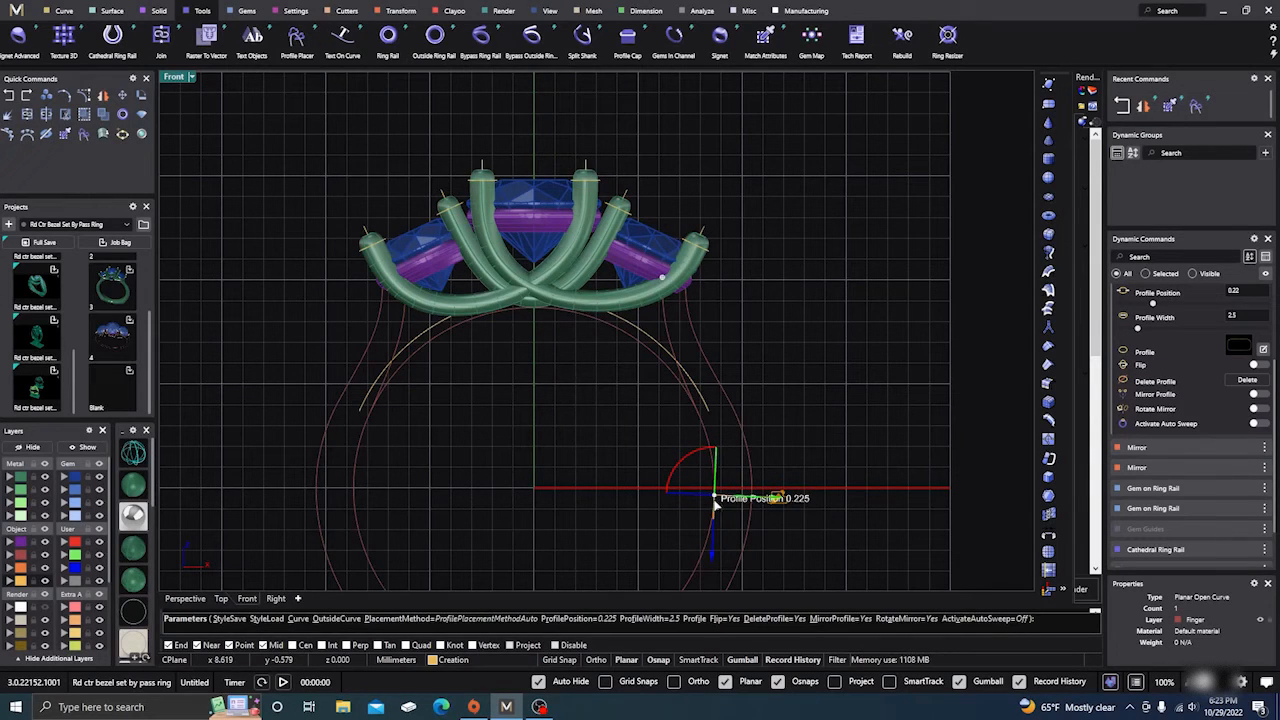
pyautogui.moveTo(715, 498); pyautogui.dragTo(713, 505)
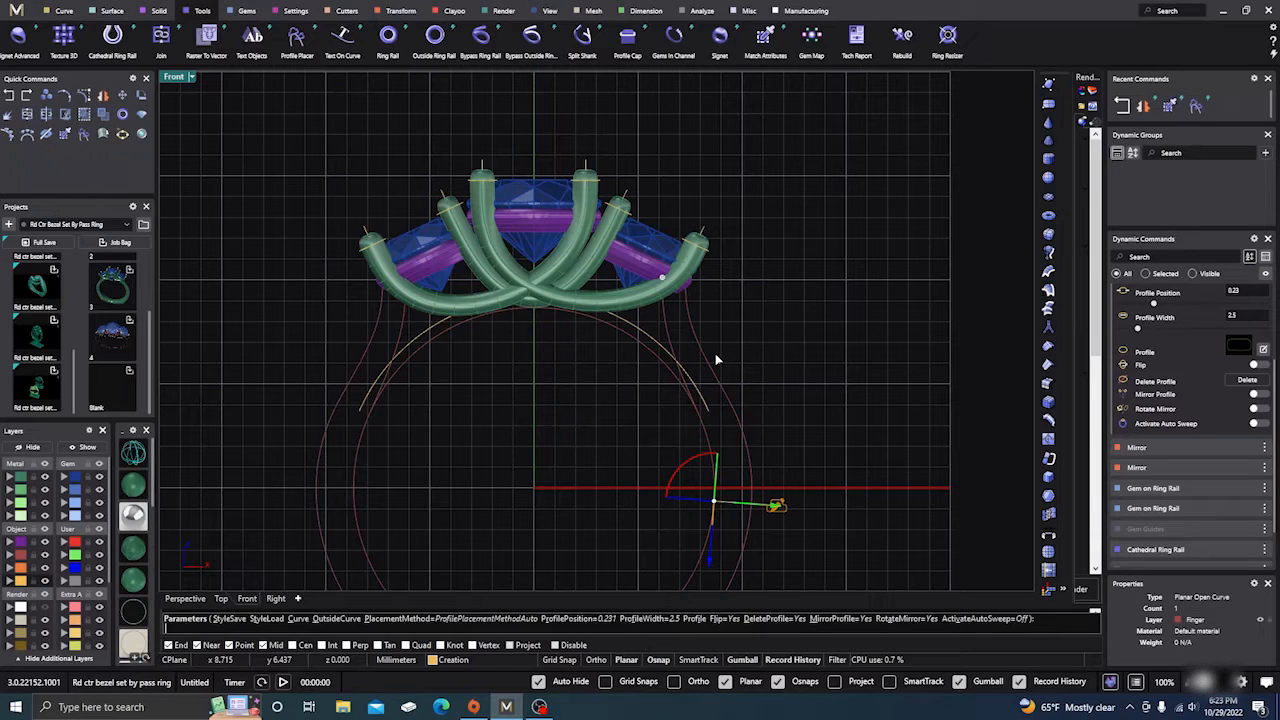
pyautogui.press('Return')
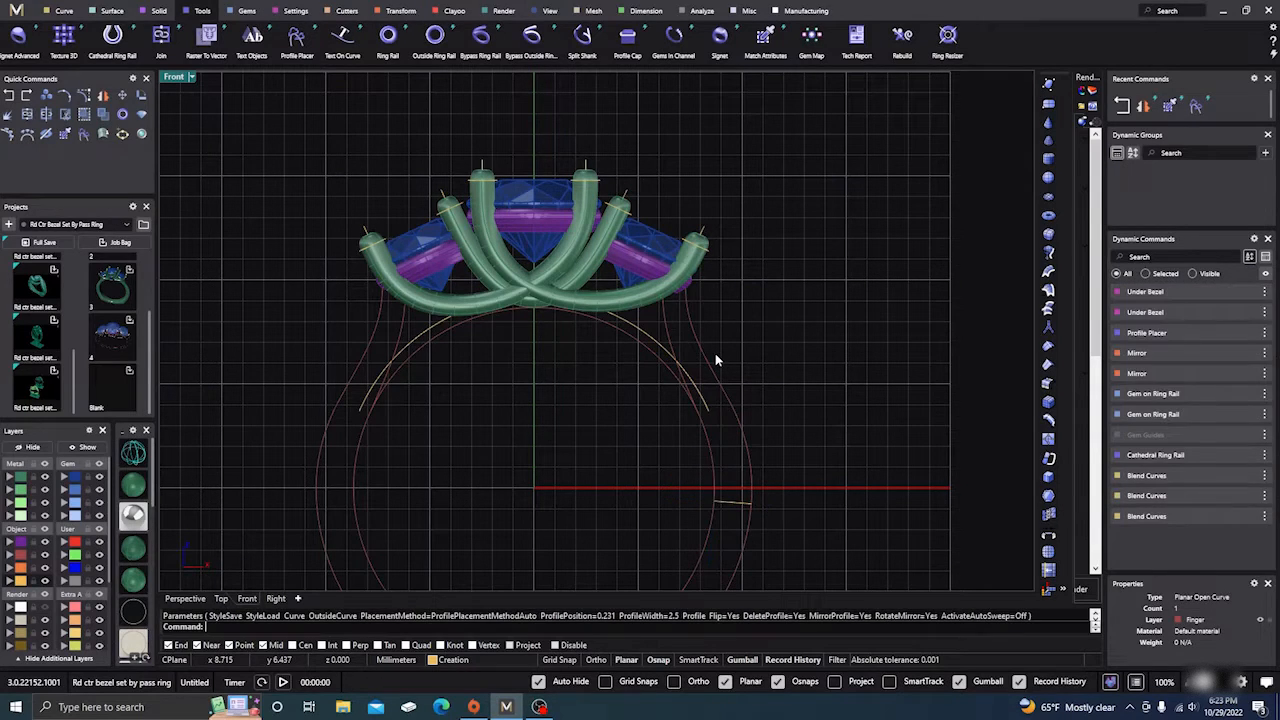
pyautogui.click(193, 599)
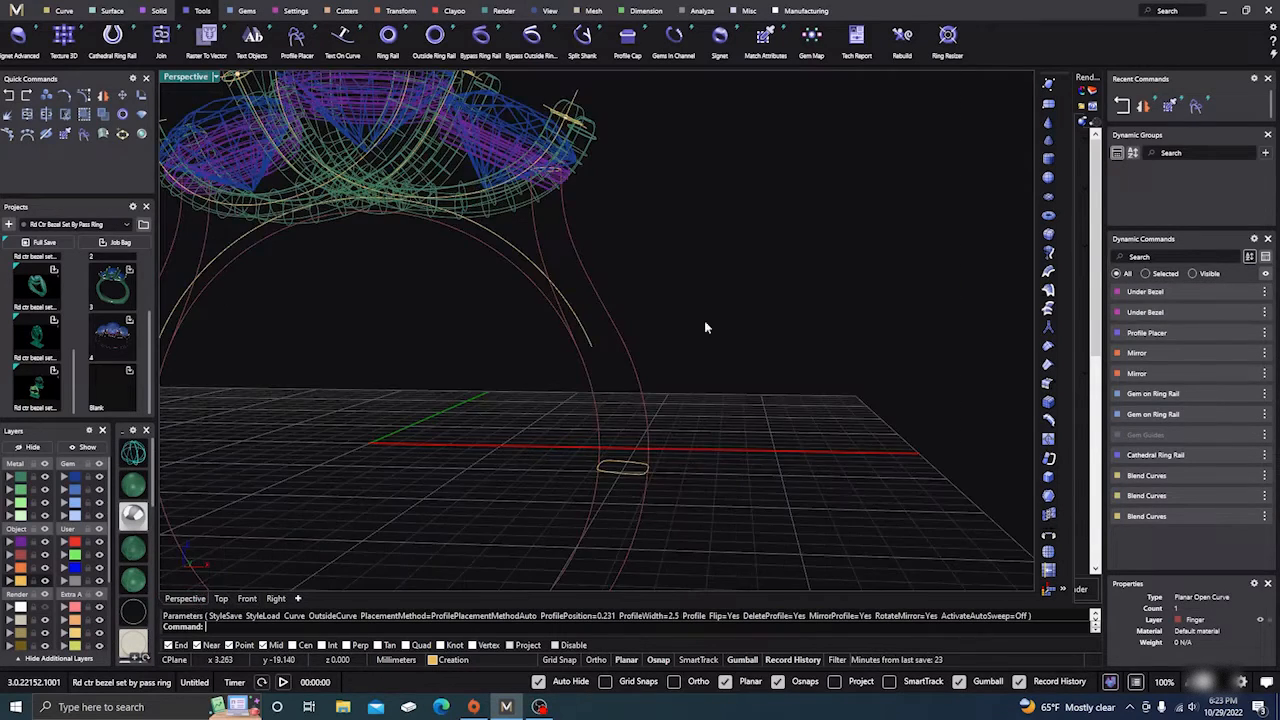
pyautogui.scroll(-3, 757, 314)
pyautogui.moveTo(757, 314); pyautogui.dragTo(613, 369, button='right')
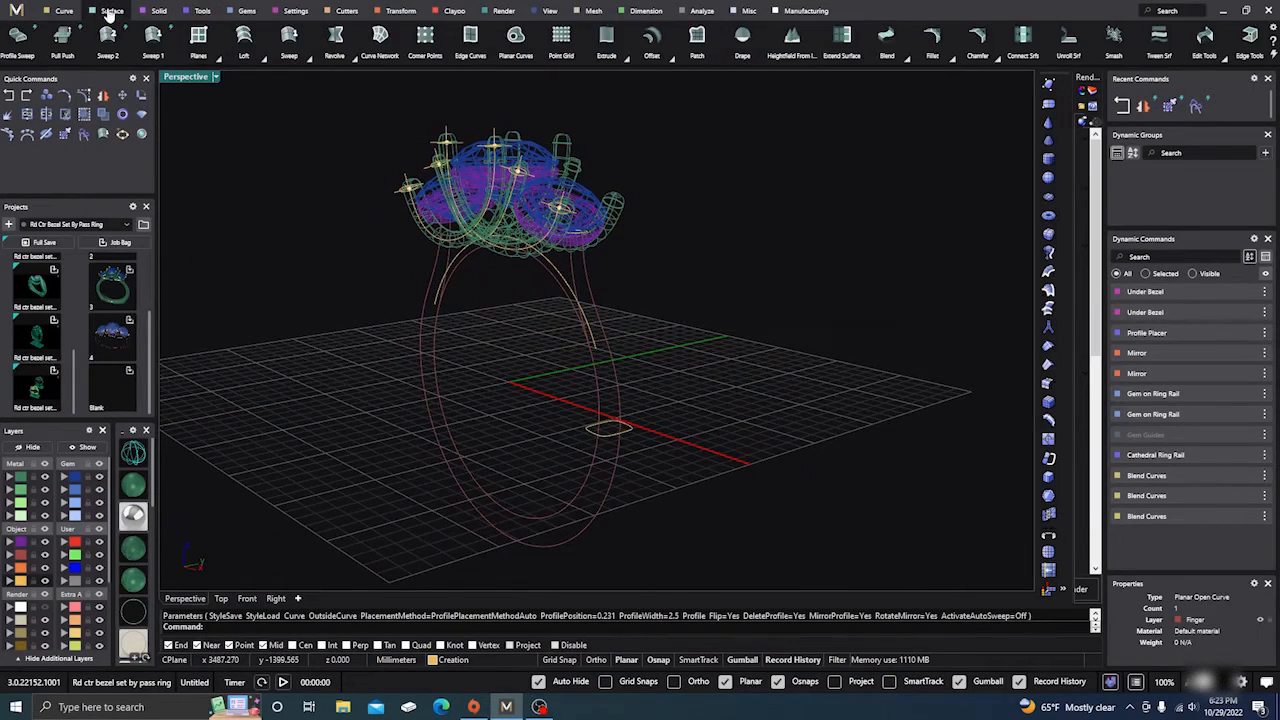
# Step: Start a two-rail sweep using both shank rails, the upper profile and the base profile
pyautogui.click(111, 11)
pyautogui.click(153, 36)
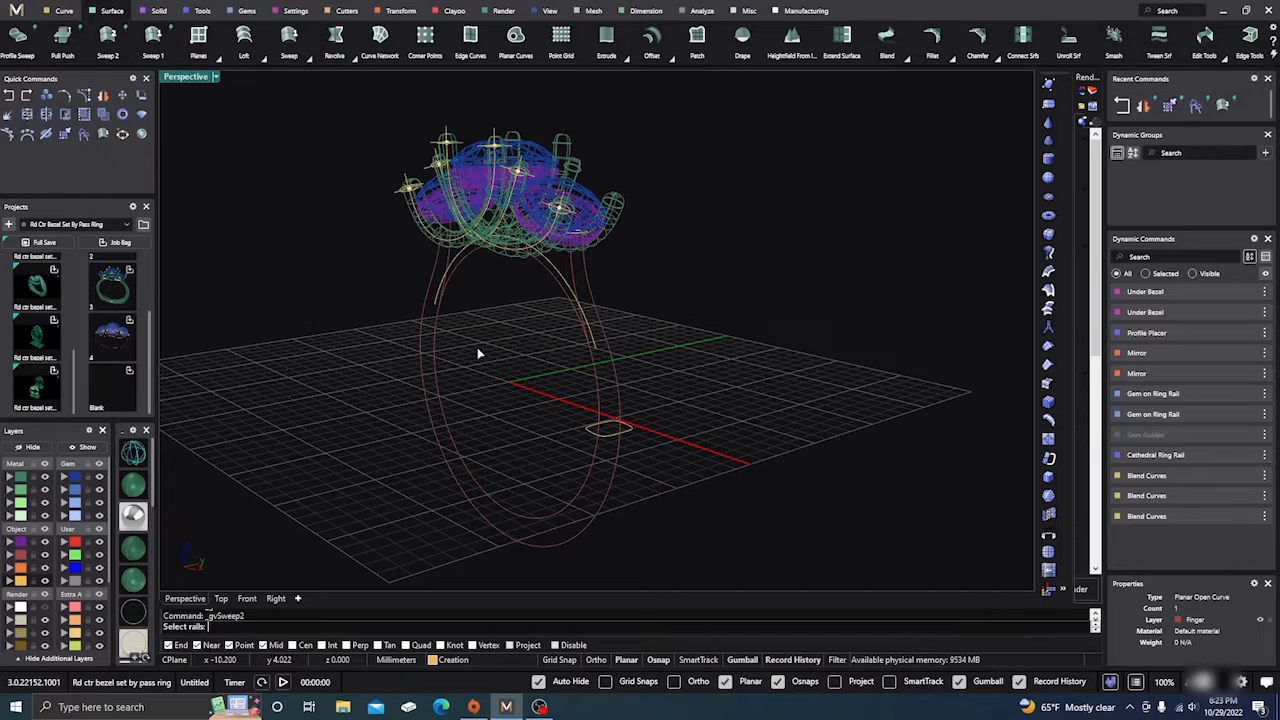
pyautogui.click(571, 272)
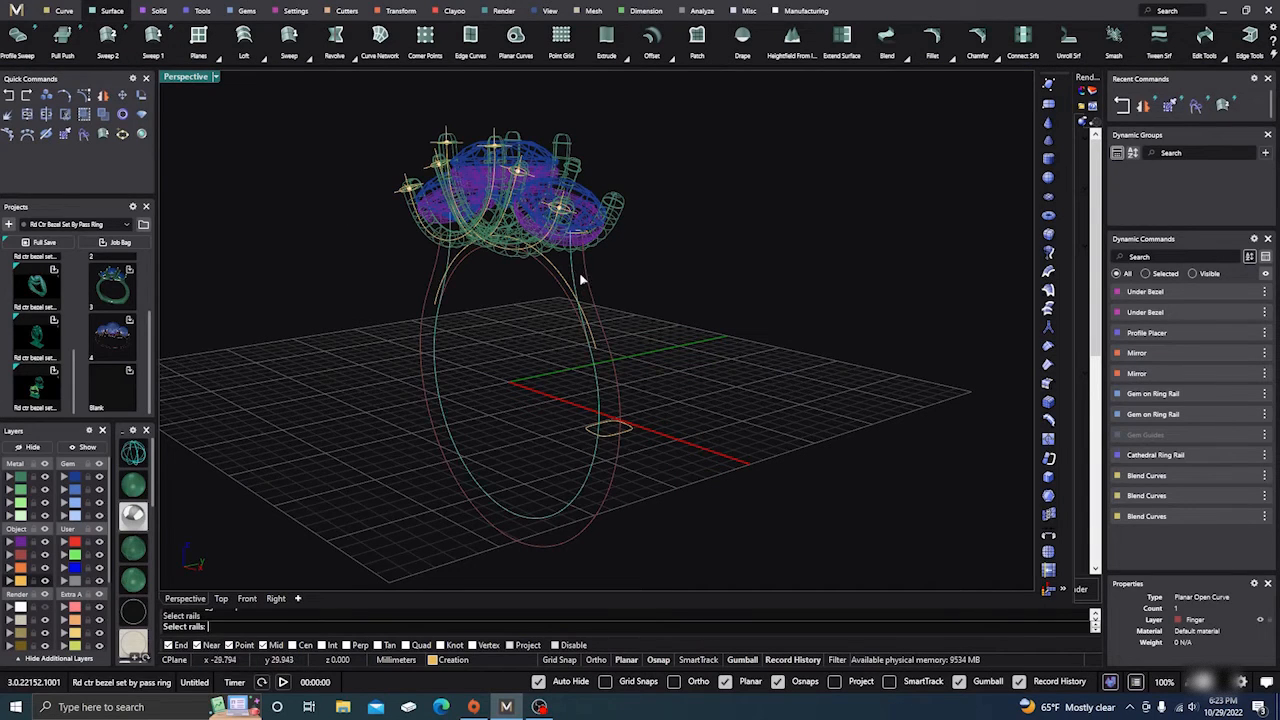
pyautogui.click(585, 281)
pyautogui.scroll(4, 576, 253)
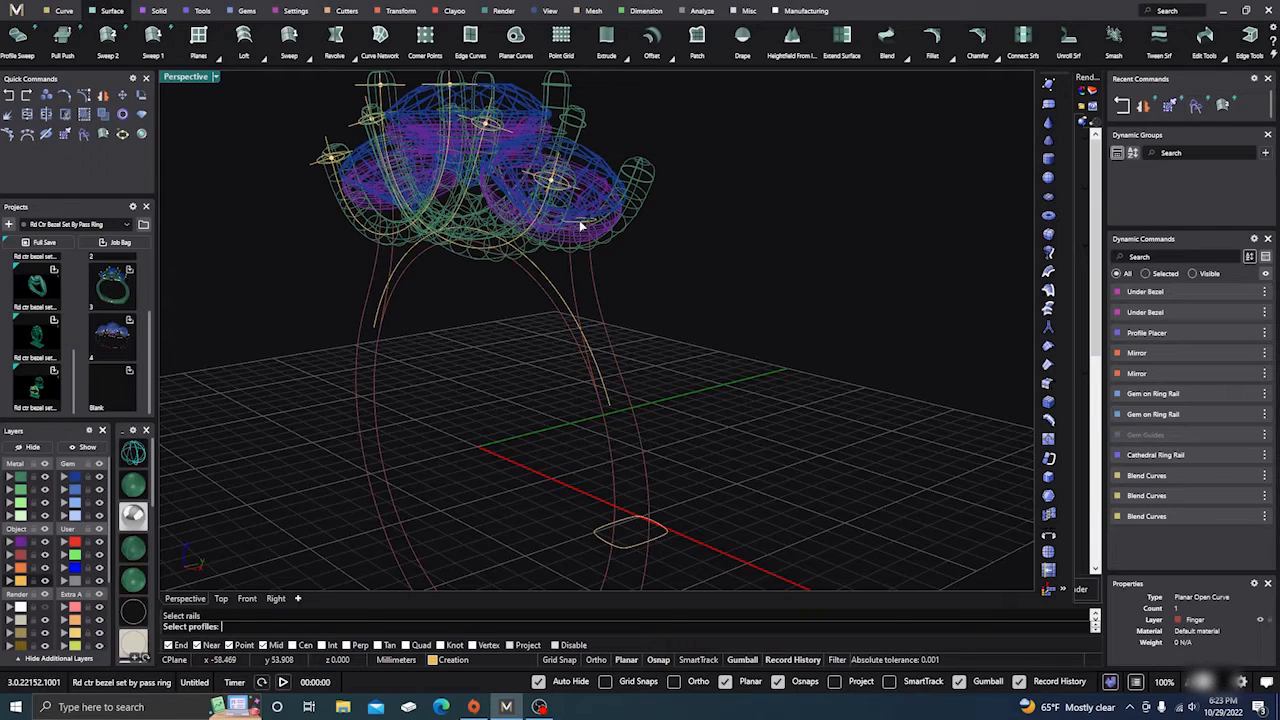
pyautogui.click(580, 220)
pyautogui.click(632, 542)
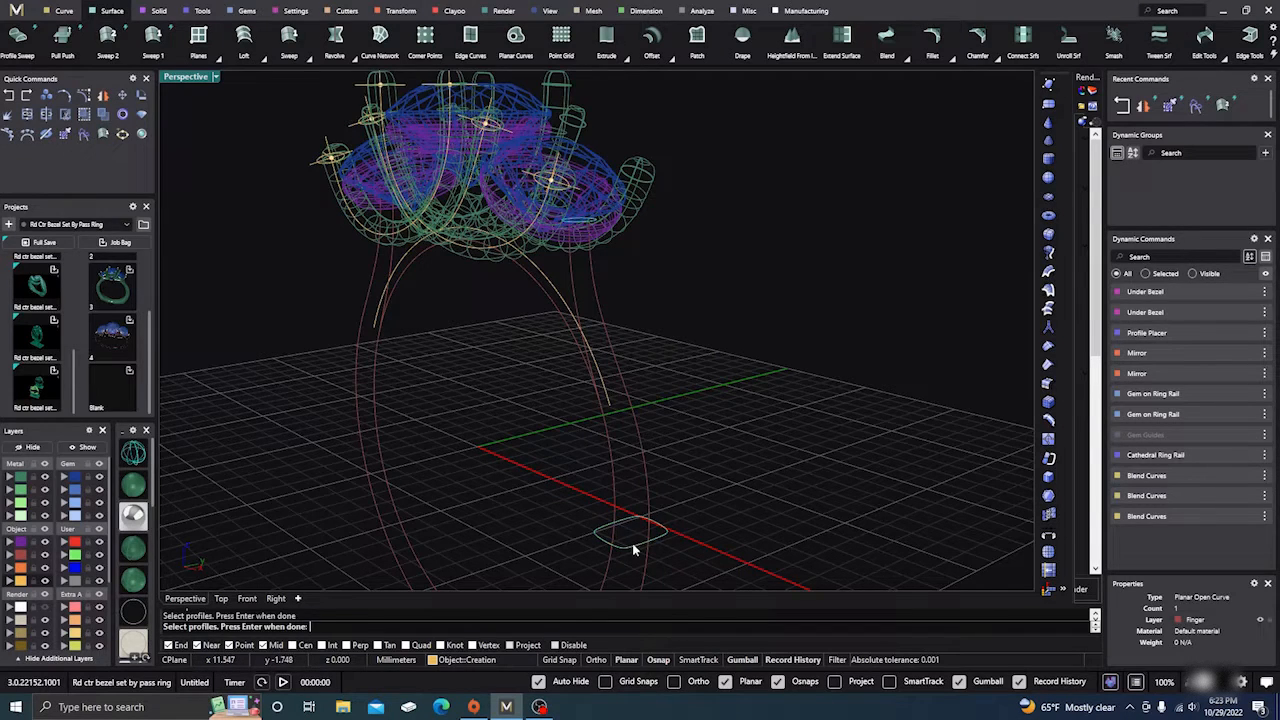
pyautogui.press('Return')
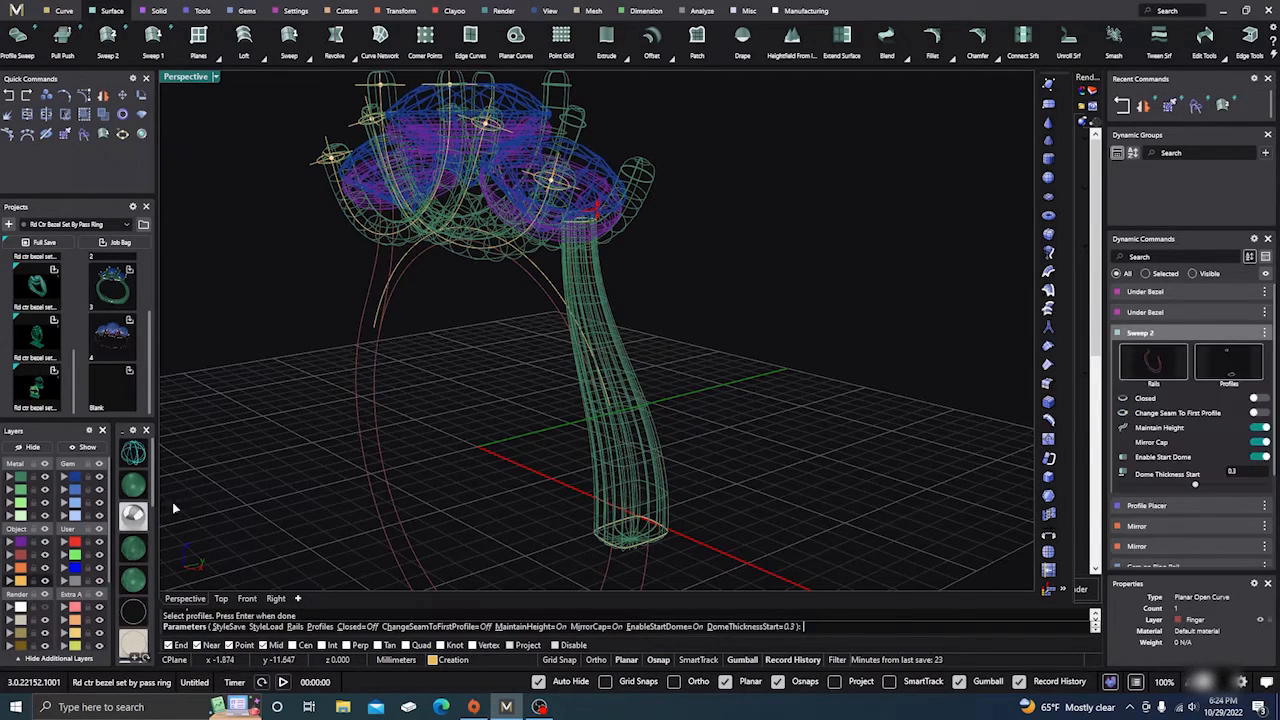
# Step: Reduce the sweep's start dome thickness from 0.3 to 0.1 and accept the shank leg
pyautogui.click(138, 487)
pyautogui.moveTo(376, 409)
pyautogui.mouseDown(button='right')
pyautogui.moveTo(504, 410)
pyautogui.moveTo(474, 434)
pyautogui.moveTo(420, 413)
pyautogui.moveTo(529, 400)
pyautogui.moveTo(684, 338)
pyautogui.mouseUp(button='right')
pyautogui.scroll(5, 666, 251)
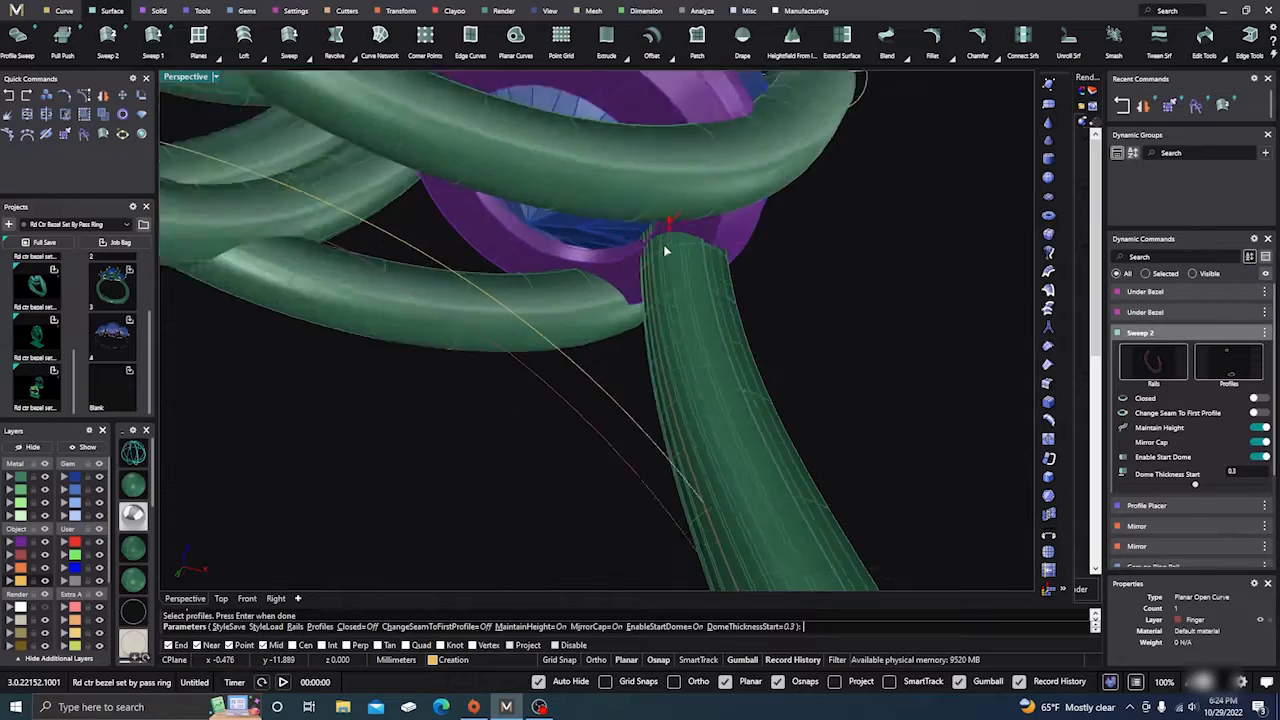
pyautogui.moveTo(657, 240); pyautogui.dragTo(473, 337, button='right')
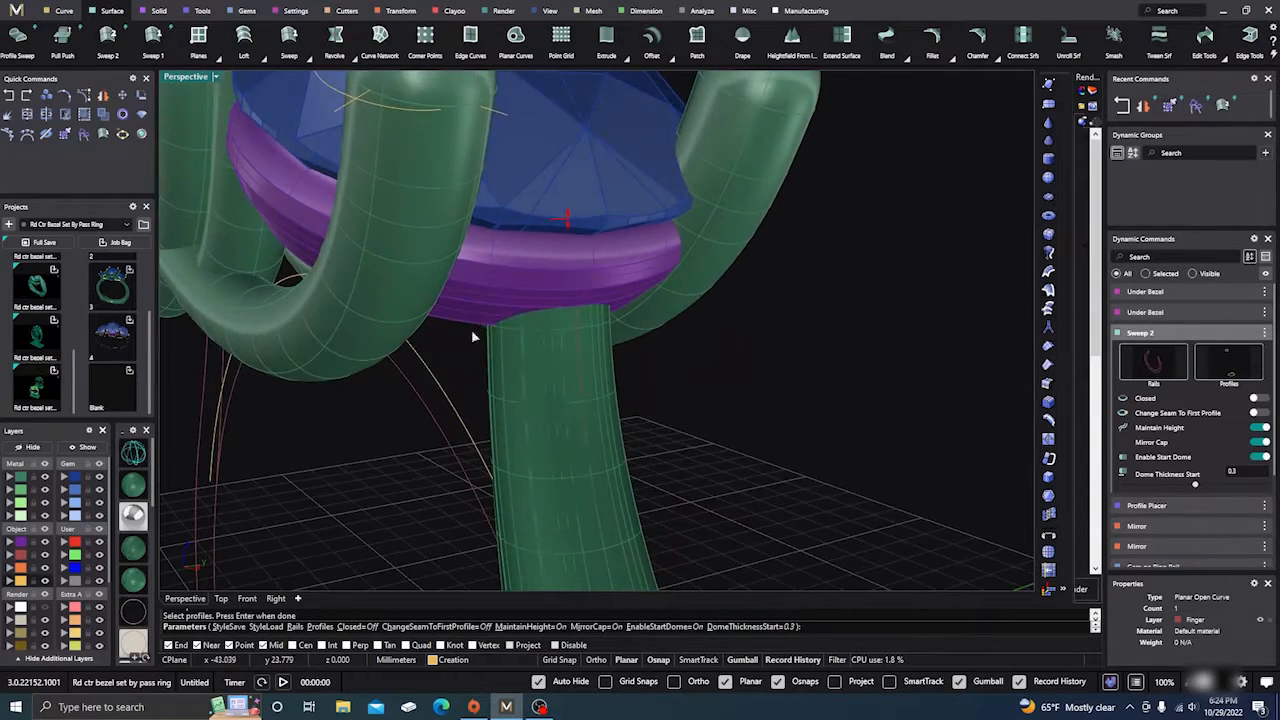
pyautogui.click(100, 477)
pyautogui.scroll(-5, 753, 316)
pyautogui.moveTo(734, 356); pyautogui.dragTo(637, 354, button='right')
pyautogui.moveTo(631, 316)
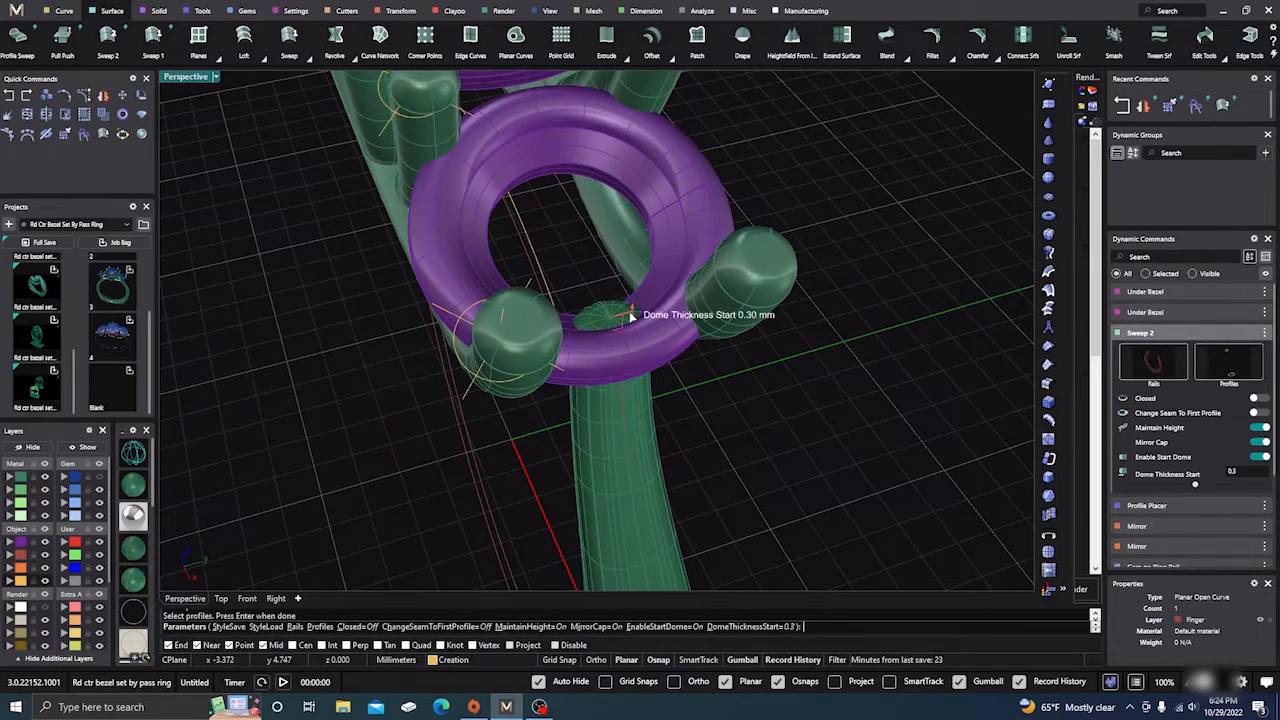
pyautogui.moveTo(631, 316); pyautogui.dragTo(627, 320)
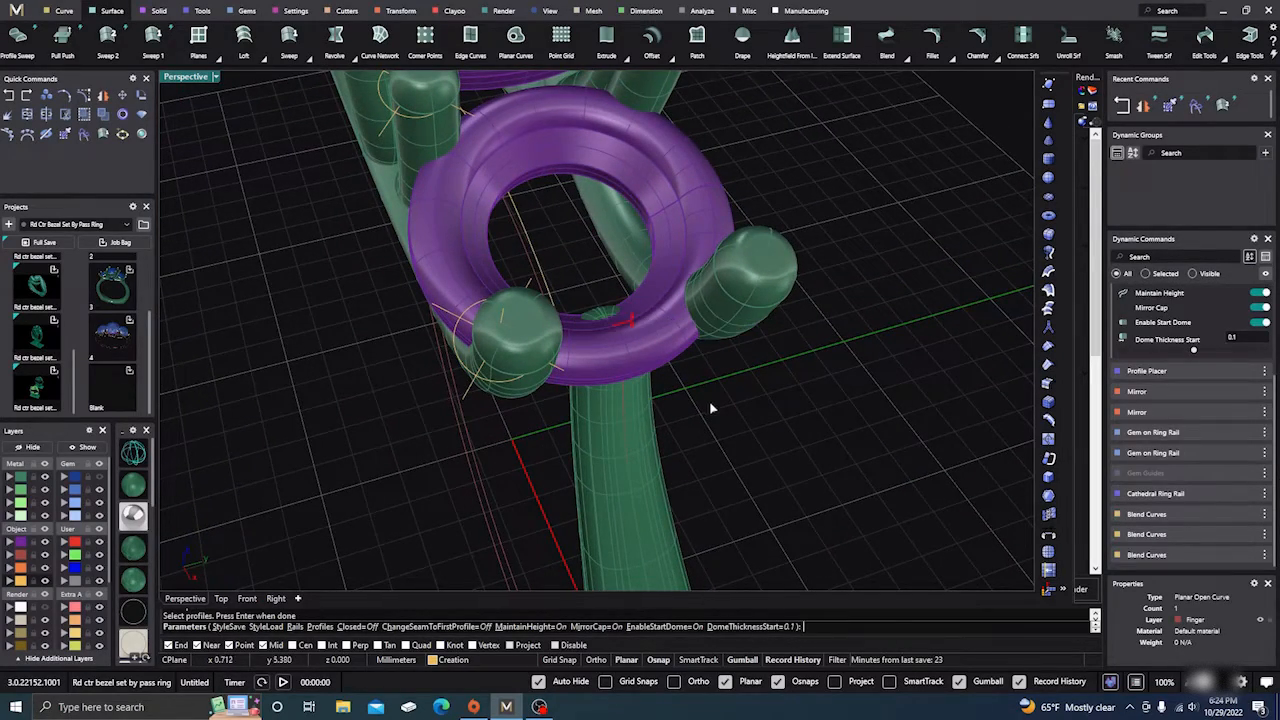
pyautogui.scroll(-3, 712, 408)
pyautogui.moveTo(777, 371); pyautogui.dragTo(443, 437, button='right')
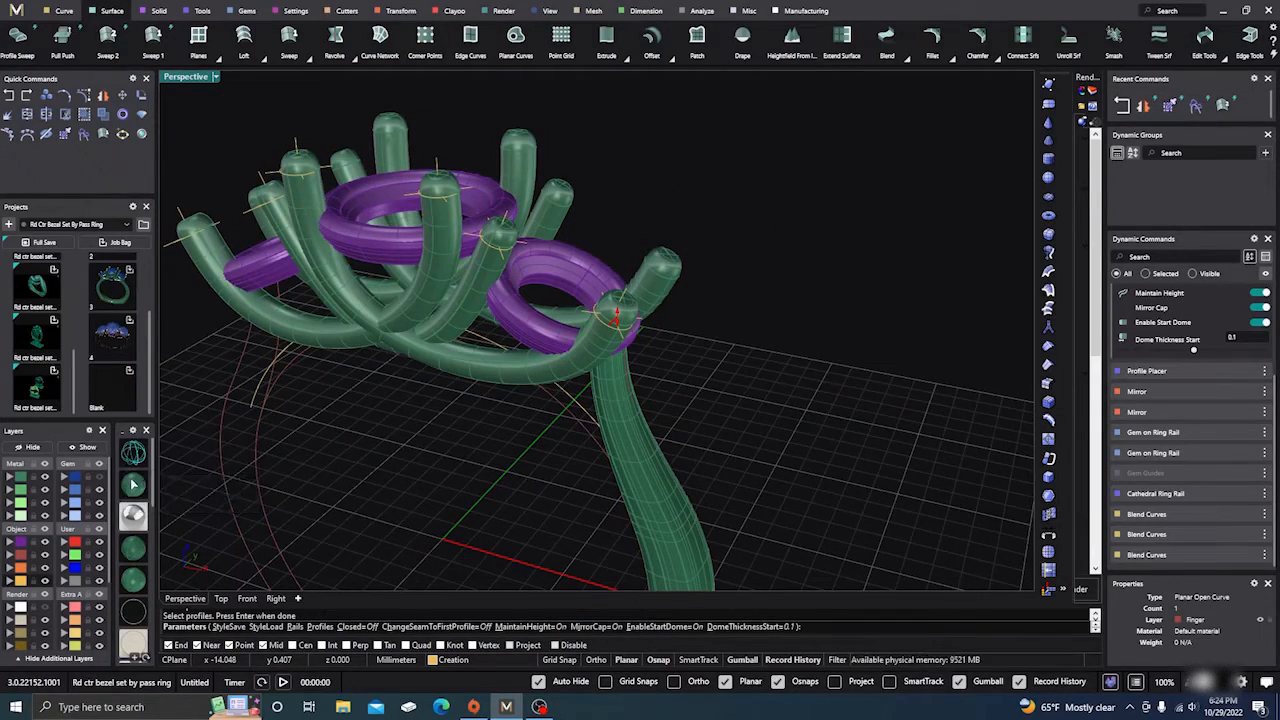
pyautogui.moveTo(300, 440); pyautogui.dragTo(409, 380, button='right')
pyautogui.scroll(-5, 705, 275)
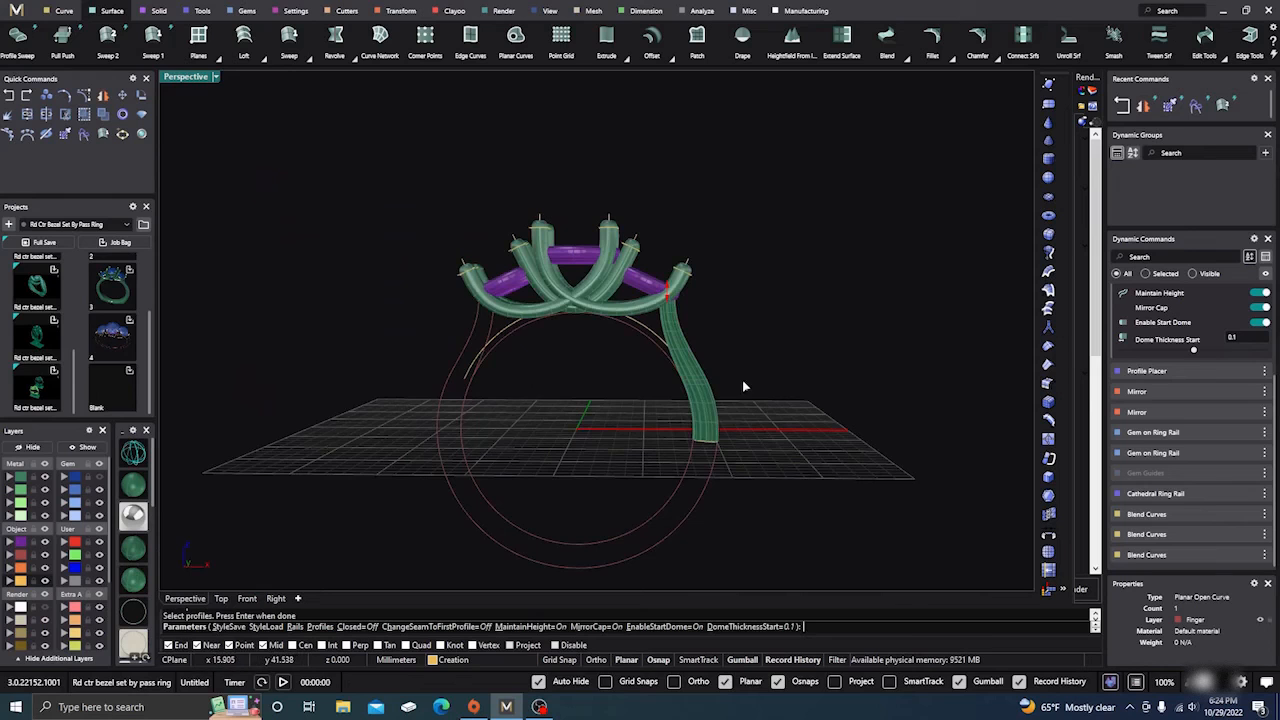
pyautogui.moveTo(743, 386)
pyautogui.mouseDown(button='right')
pyautogui.moveTo(537, 380)
pyautogui.moveTo(617, 390)
pyautogui.moveTo(714, 378)
pyautogui.moveTo(743, 390)
pyautogui.mouseUp(button='right')
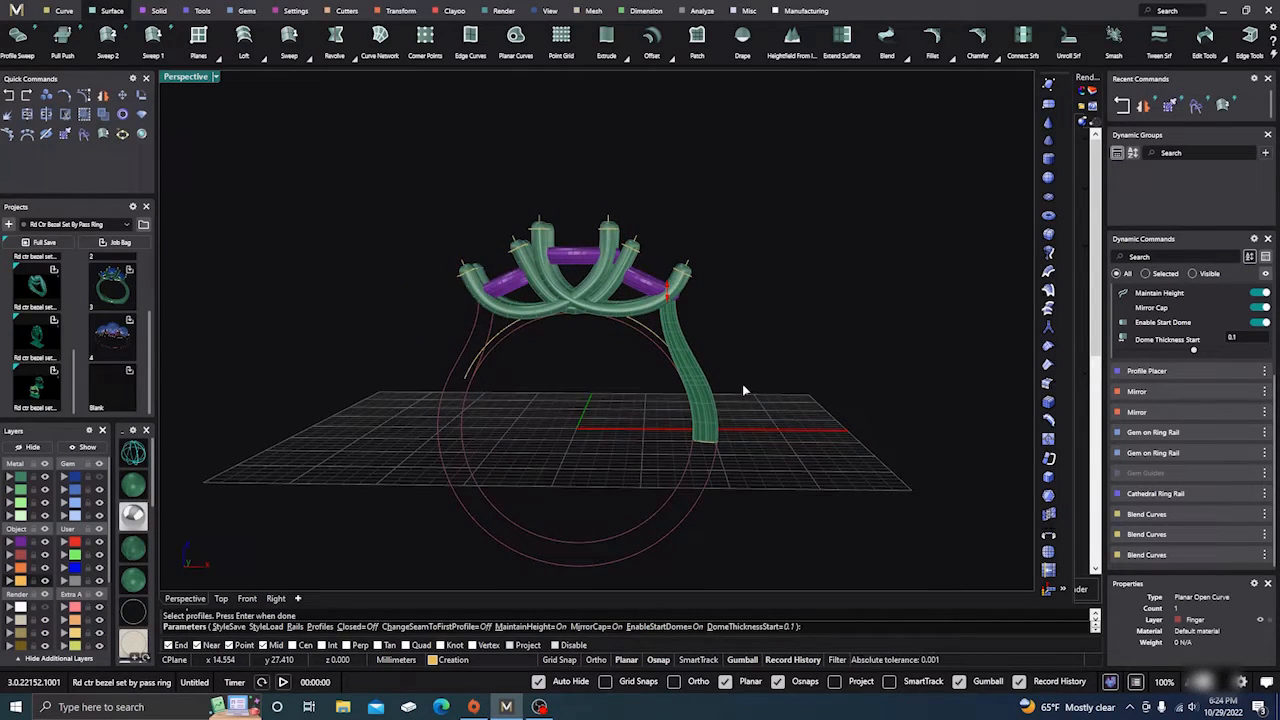
pyautogui.press('Return')
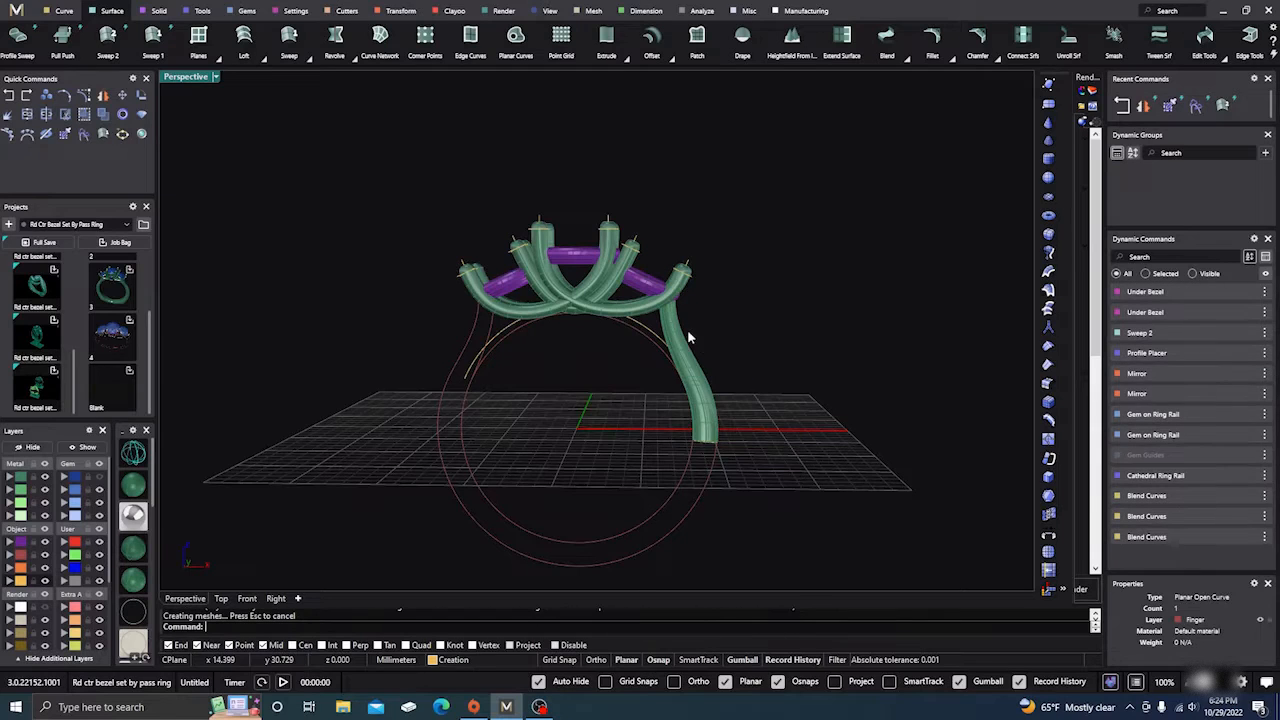
# Step: Mirror the new shank leg with Y Mirror to create the matching opposite leg
pyautogui.click(684, 350)
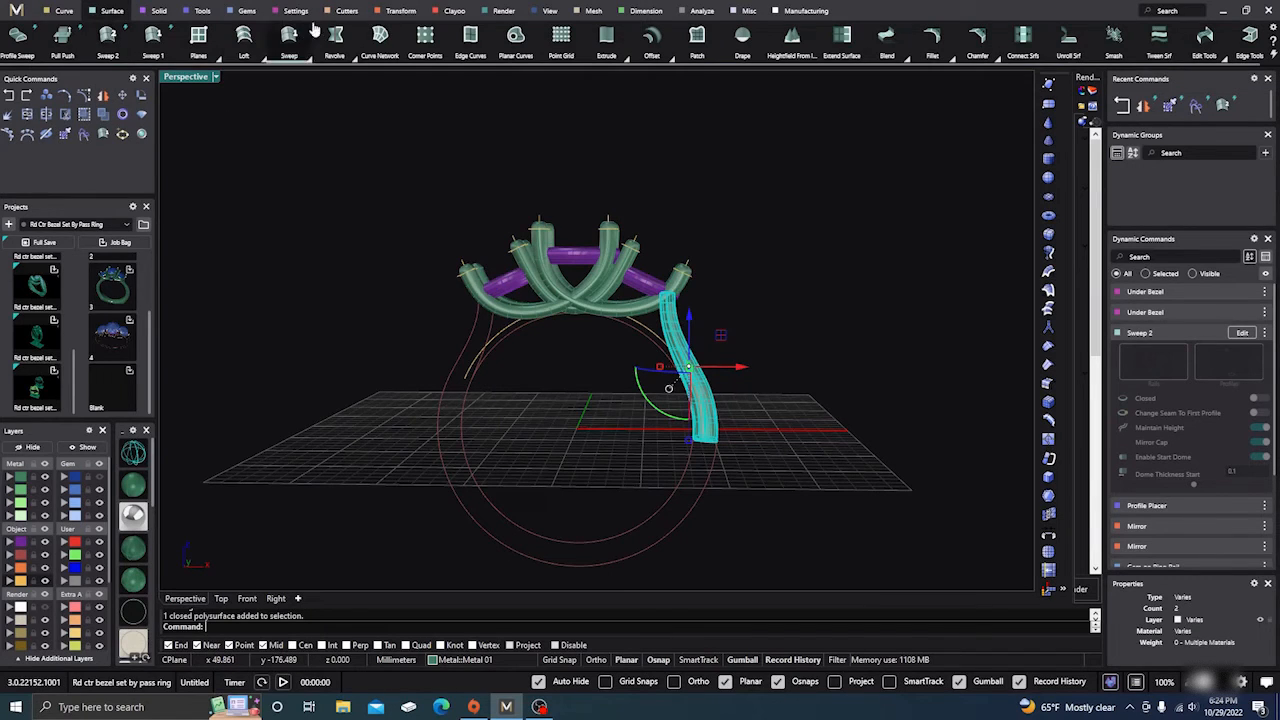
pyautogui.click(400, 11)
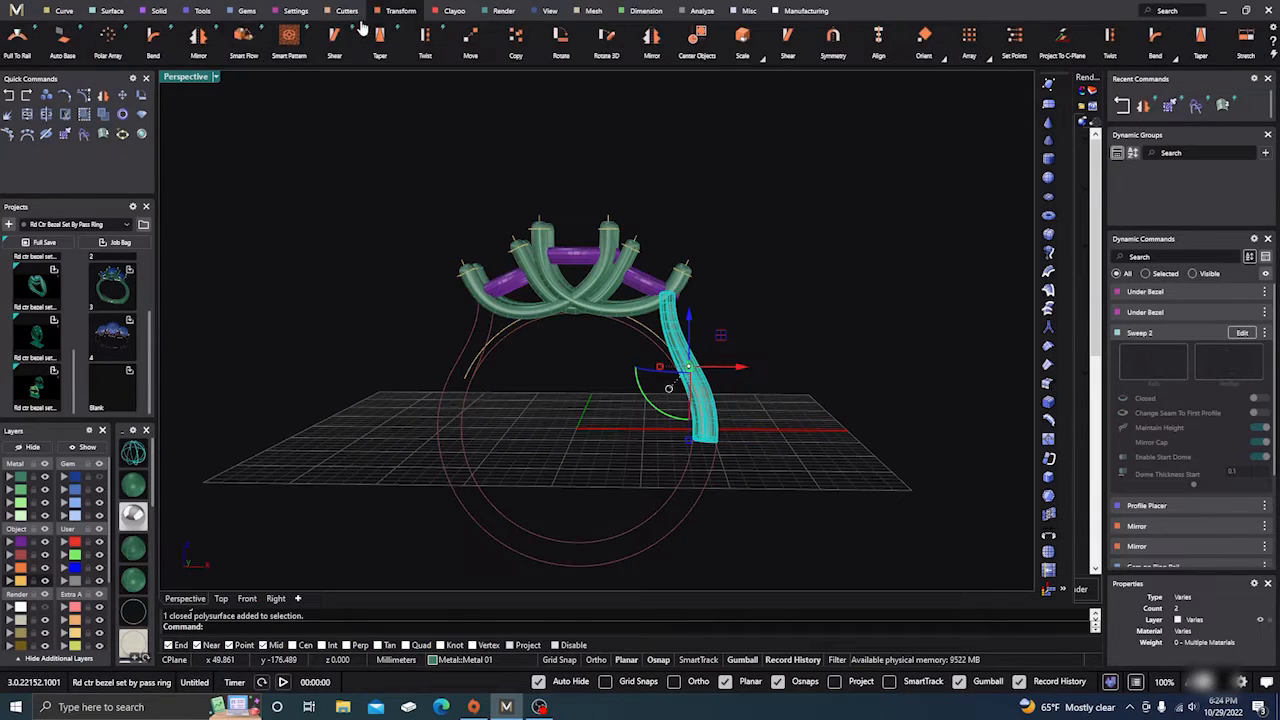
pyautogui.click(199, 42)
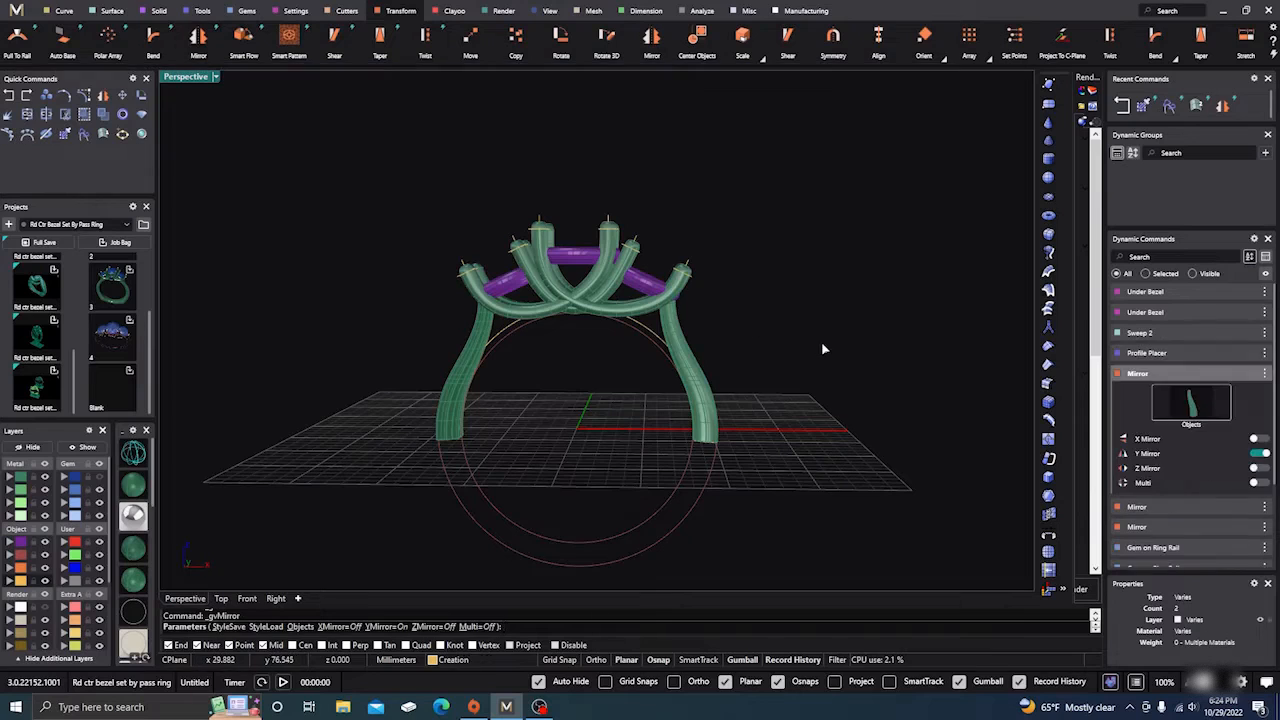
pyautogui.moveTo(818, 353); pyautogui.dragTo(806, 430, button='right')
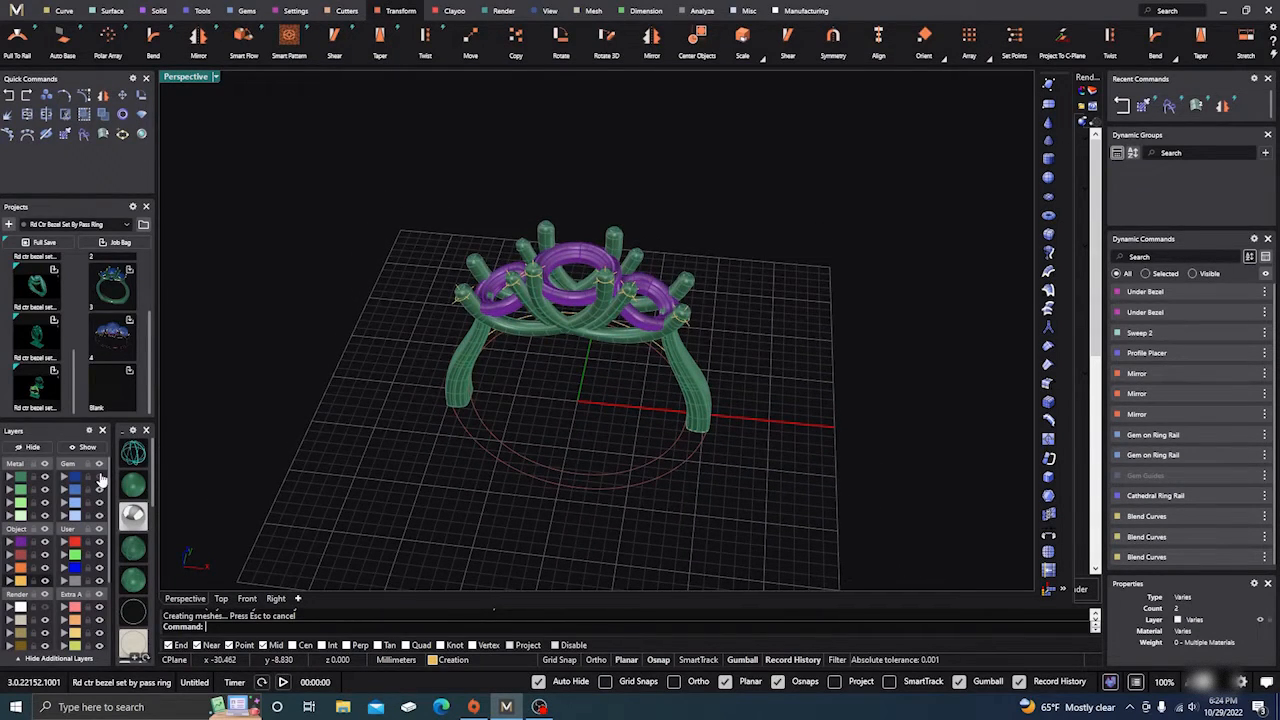
# Step: Orbit the perspective view to inspect the ring and its blue stones from several angles
pyautogui.moveTo(472, 400)
pyautogui.mouseDown(button='right')
pyautogui.moveTo(486, 423)
pyautogui.moveTo(451, 417)
pyautogui.moveTo(323, 297)
pyautogui.moveTo(460, 311)
pyautogui.moveTo(500, 329)
pyautogui.mouseUp(button='right')
pyautogui.scroll(-5, 500, 329)
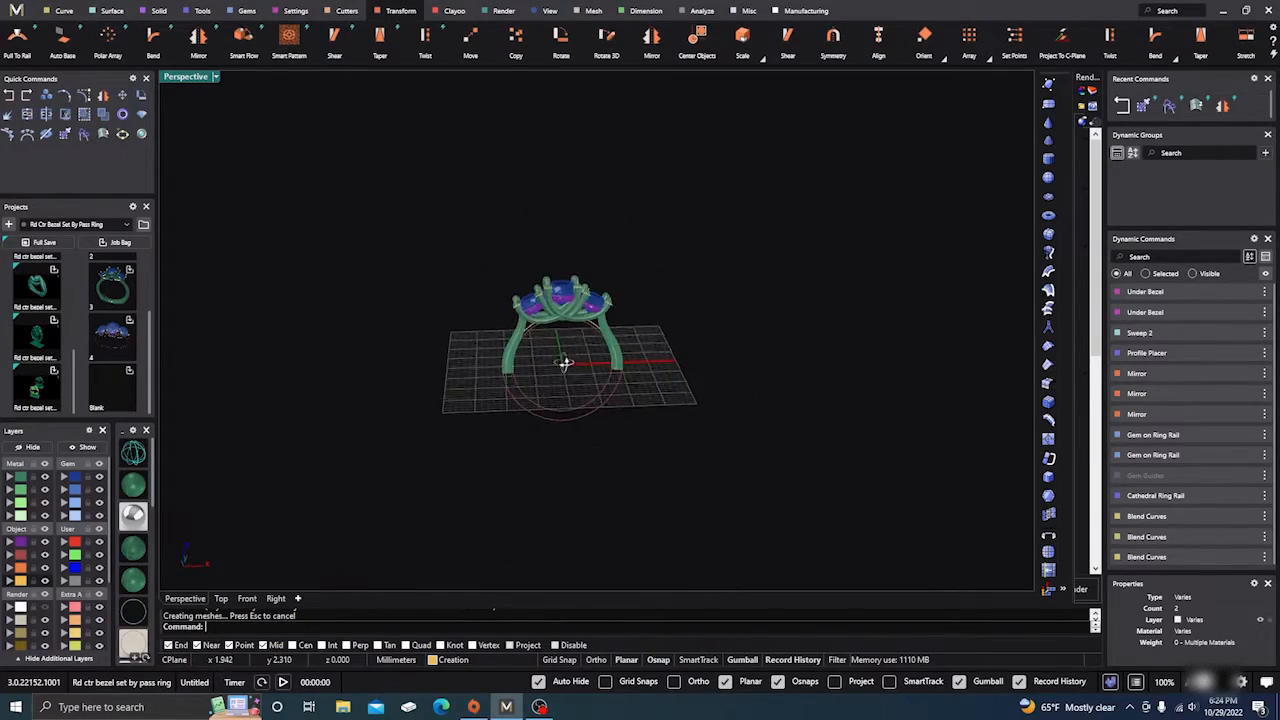
pyautogui.moveTo(564, 362); pyautogui.dragTo(557, 414, button='right')
pyautogui.scroll(4, 569, 342)
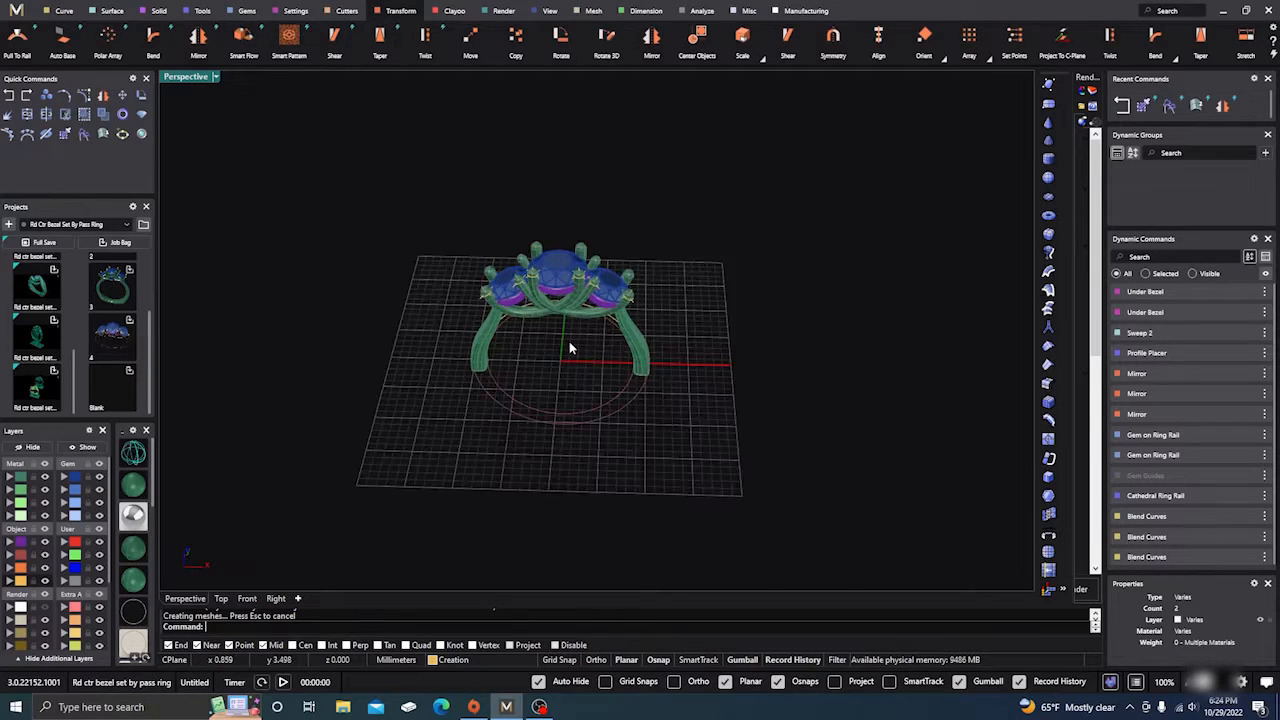
pyautogui.scroll(3, 569, 348)
pyautogui.moveTo(569, 348)
pyautogui.mouseDown(button='right')
pyautogui.moveTo(583, 403)
pyautogui.moveTo(574, 357)
pyautogui.mouseUp(button='right')
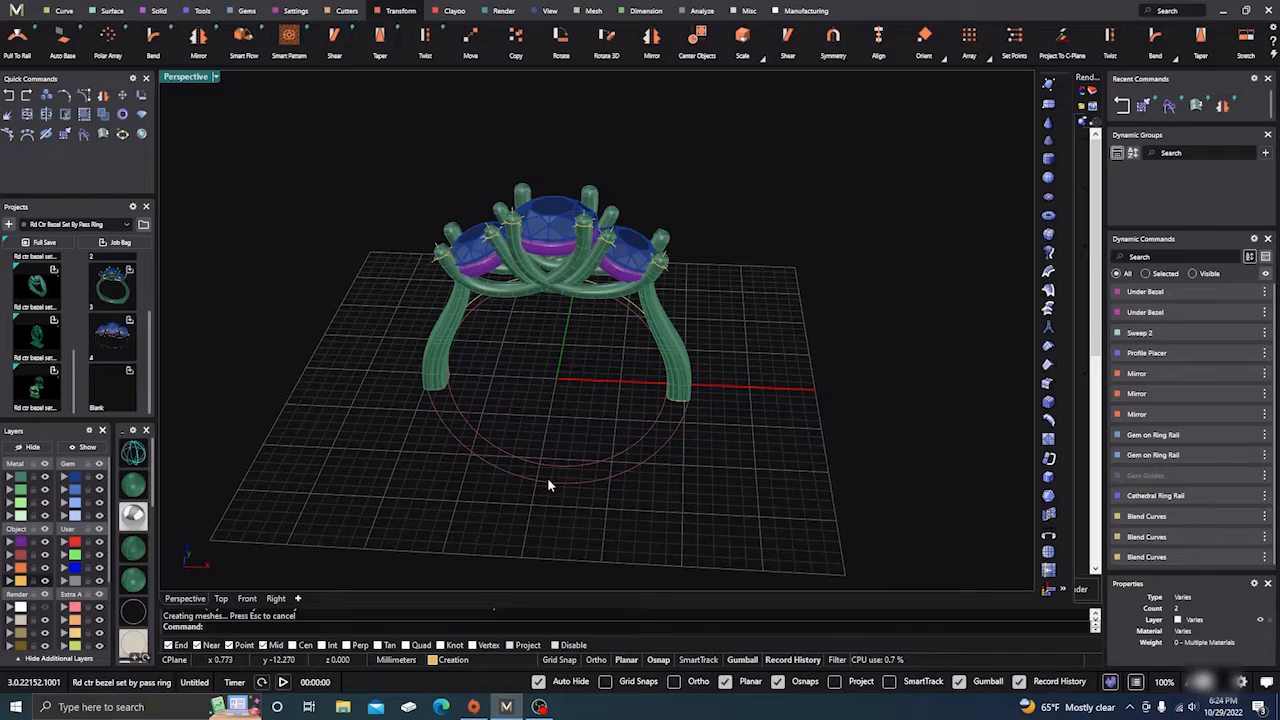
pyautogui.moveTo(600, 420); pyautogui.dragTo(646, 366, button='right')
pyautogui.scroll(-3, 760, 364)
pyautogui.moveTo(759, 367); pyautogui.dragTo(757, 443, button='right')
pyautogui.moveTo(474, 366); pyautogui.dragTo(477, 463, button='right')
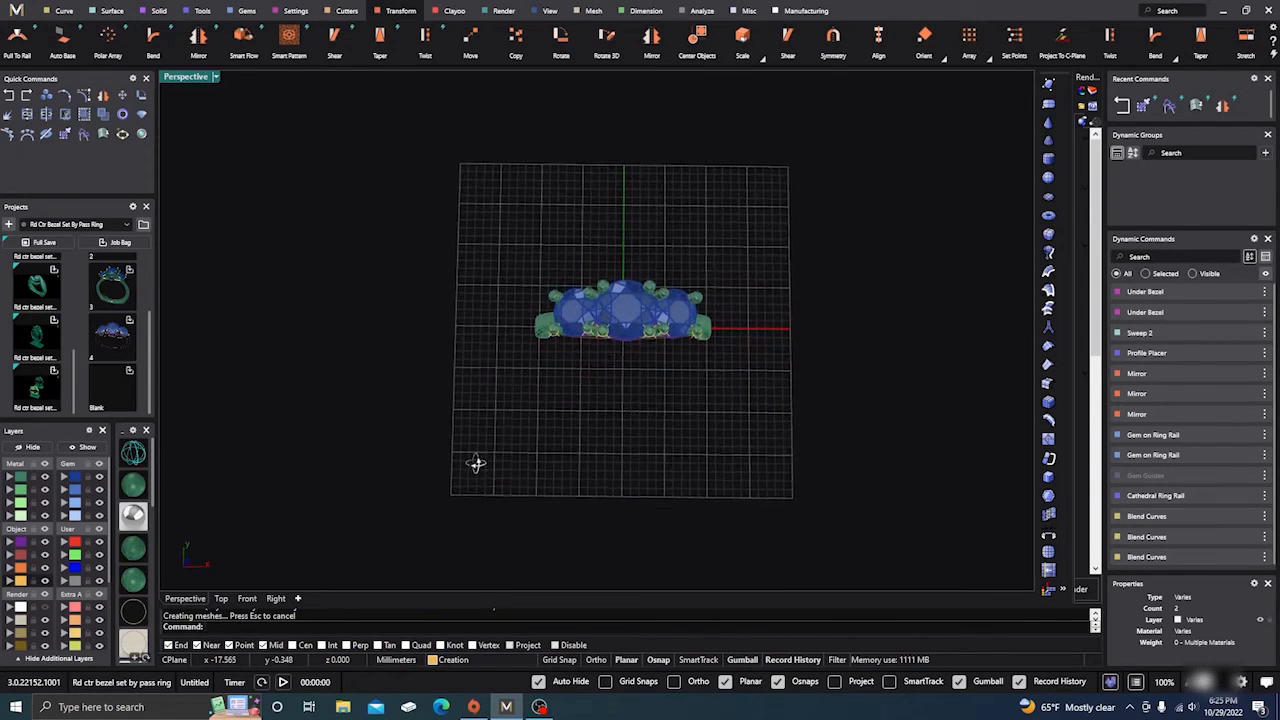
# Step: Check the ring in the Front, Top and Perspective views, finishing on Top
pyautogui.click(249, 598)
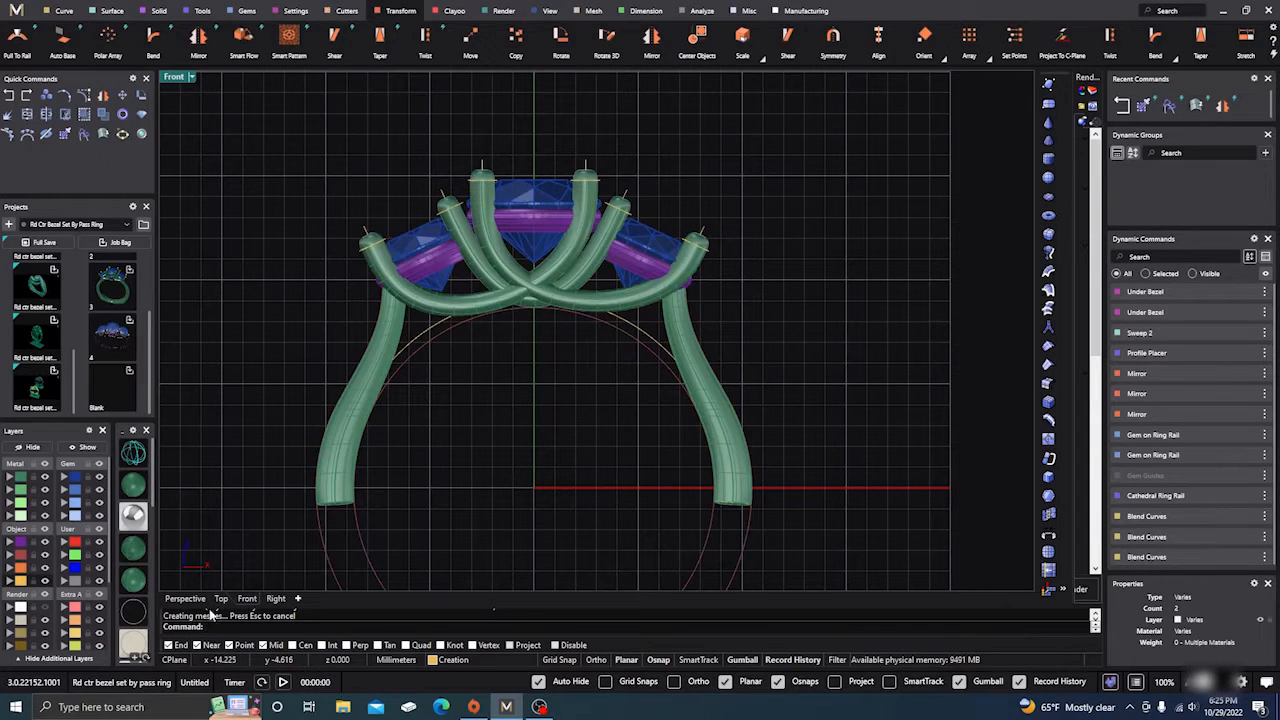
pyautogui.click(222, 598)
pyautogui.scroll(-3, 547, 310)
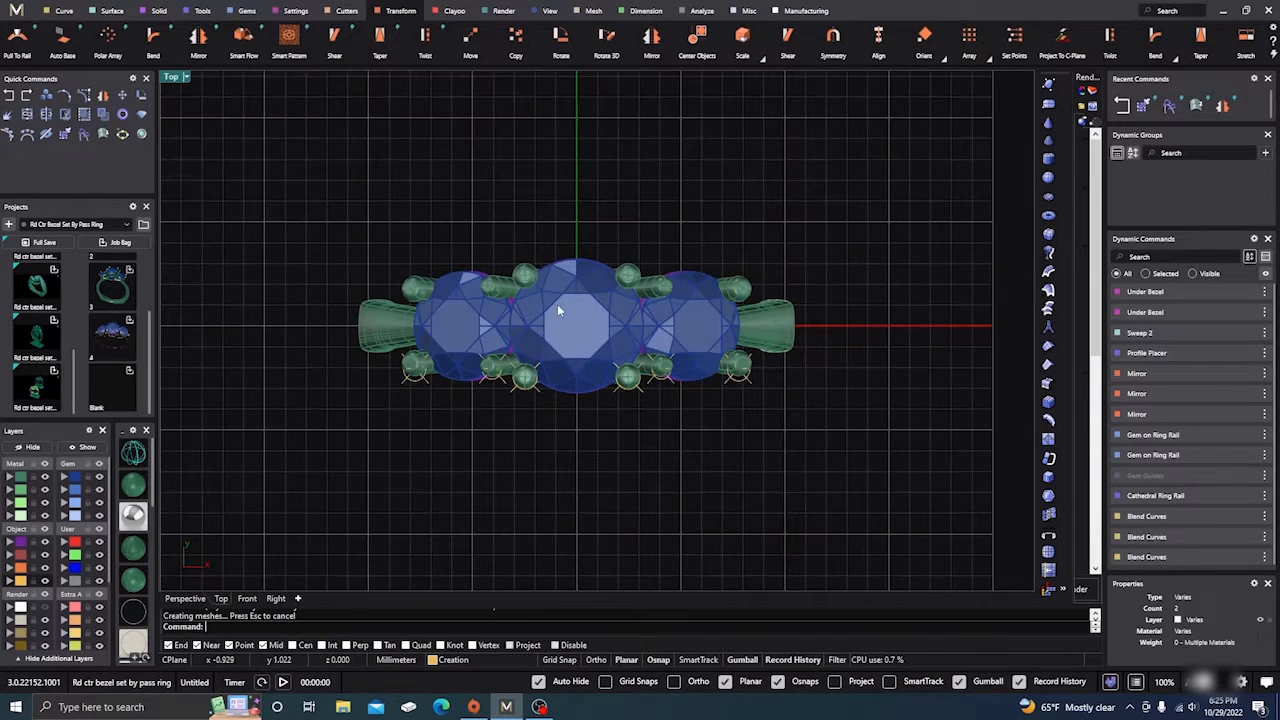
pyautogui.click(185, 598)
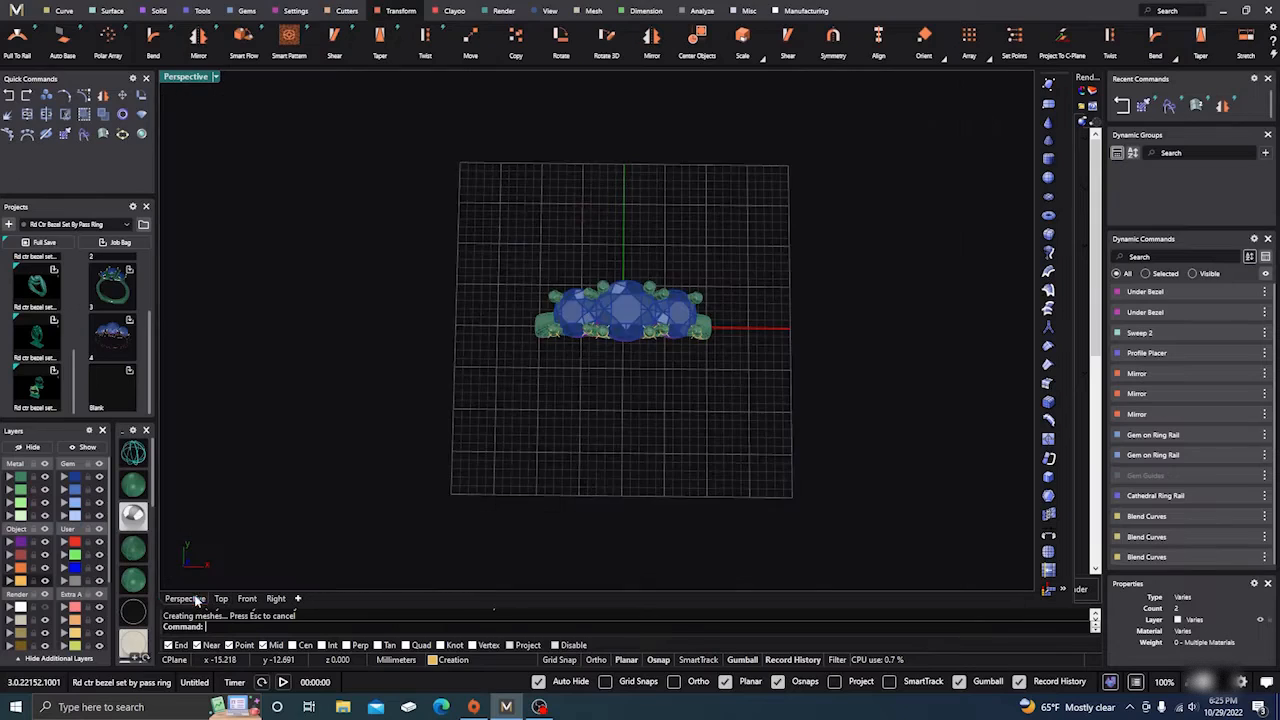
pyautogui.moveTo(614, 425); pyautogui.dragTo(611, 187, button='right')
pyautogui.scroll(2, 715, 419)
pyautogui.scroll(4, 671, 352)
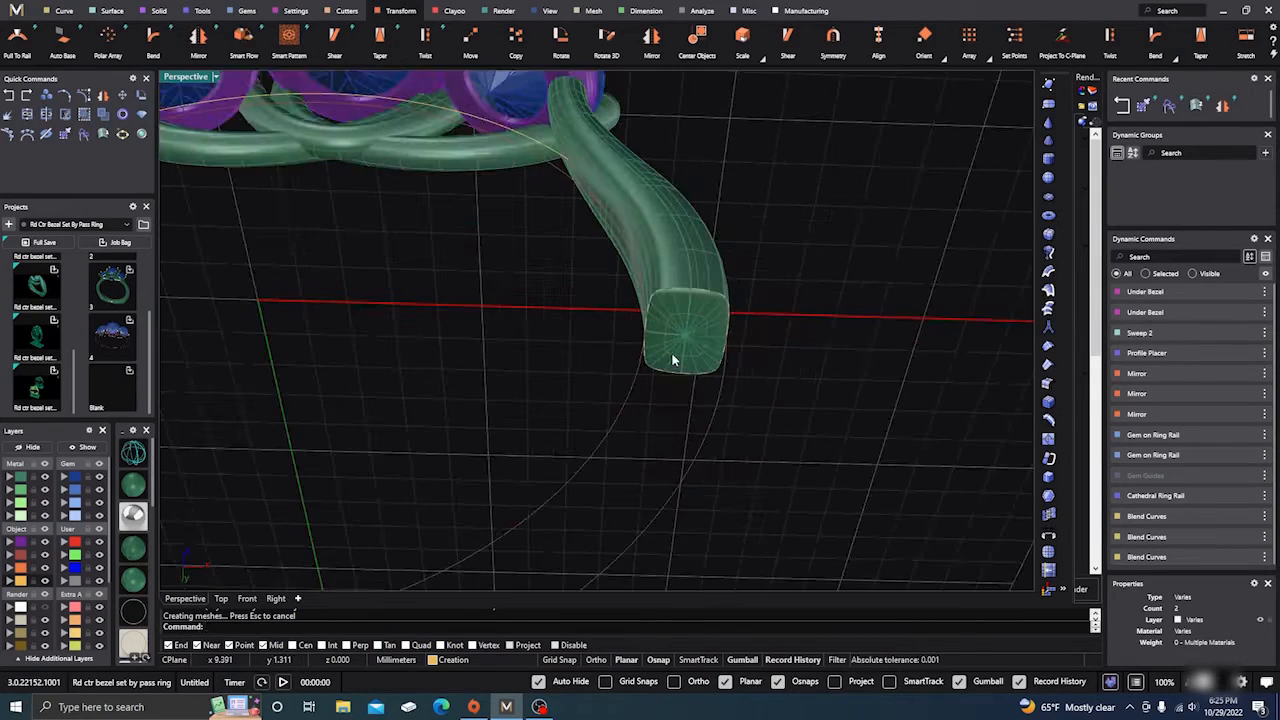
pyautogui.scroll(-5, 675, 356)
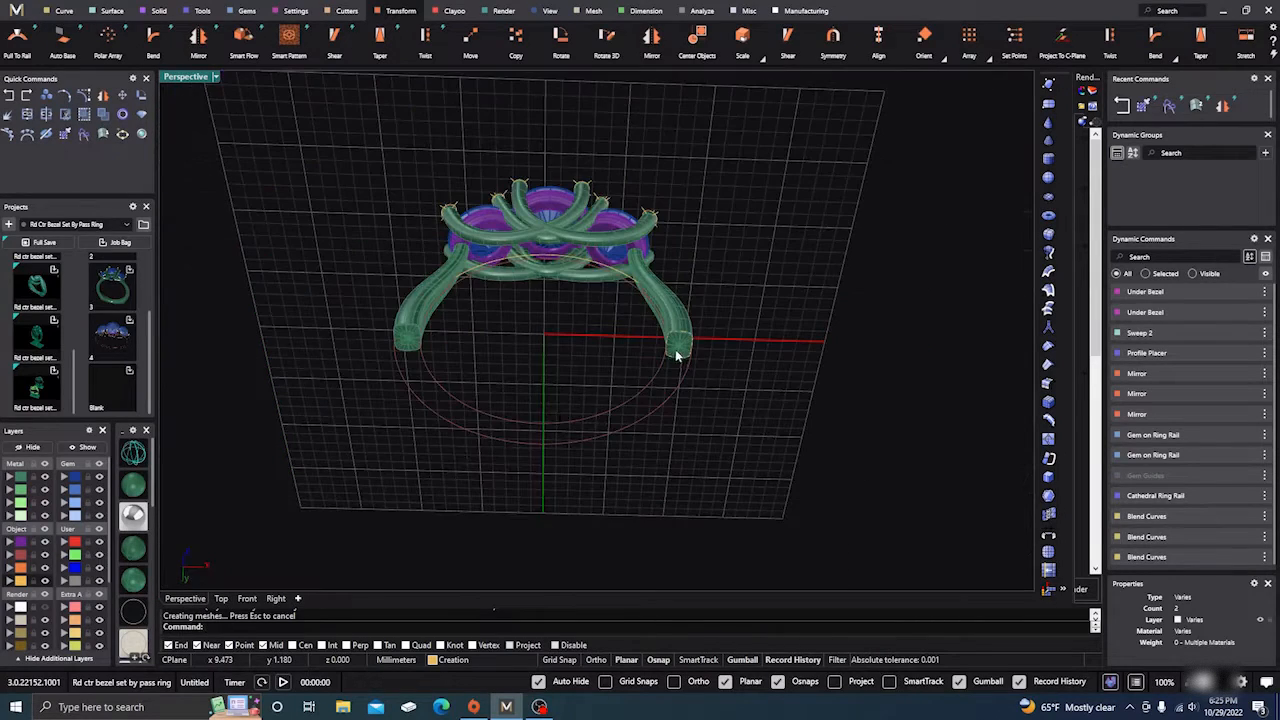
pyautogui.click(221, 598)
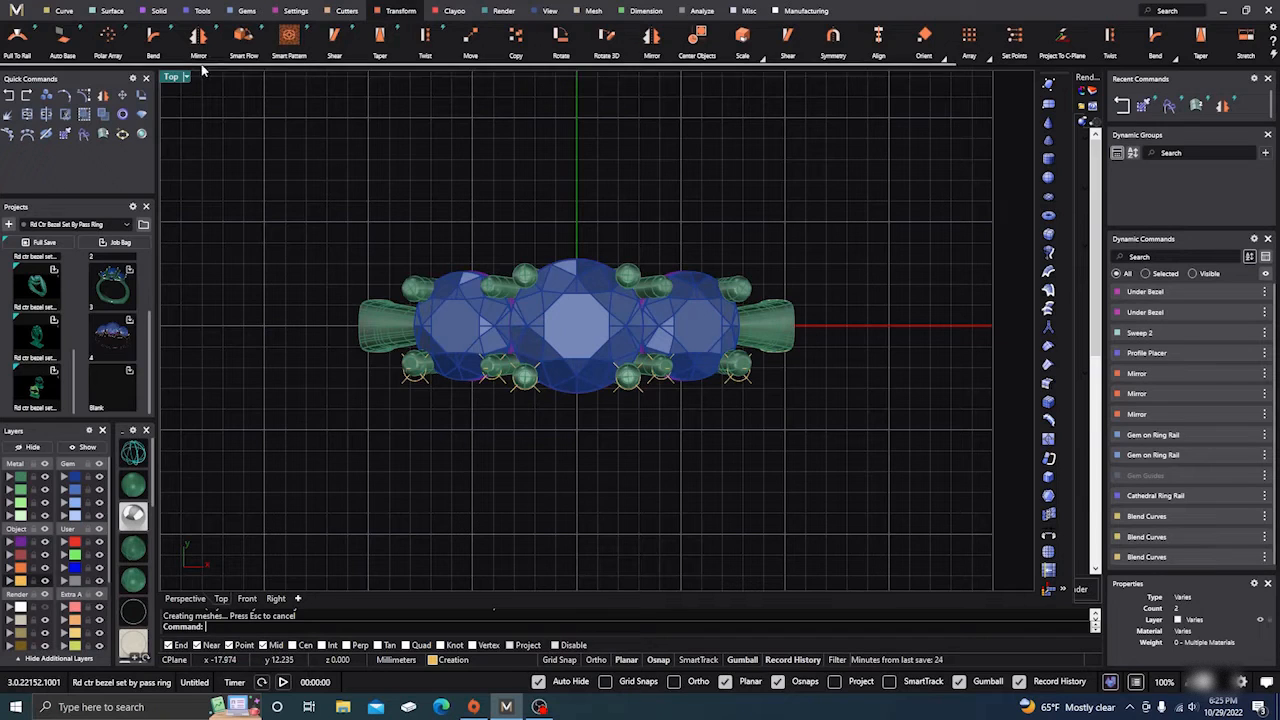
pyautogui.click(111, 11)
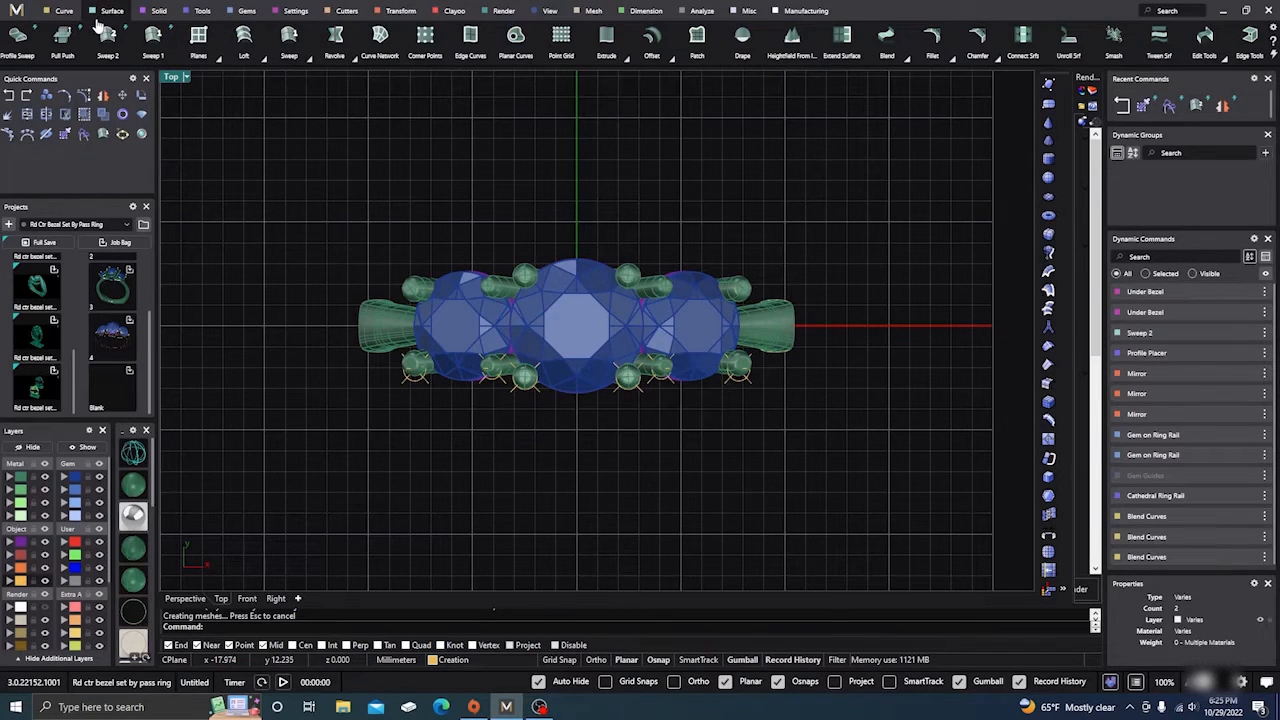
# Step: Draw a corner-to-corner plane on the Cutting layer spanning the ring in Top view
pyautogui.click(198, 38)
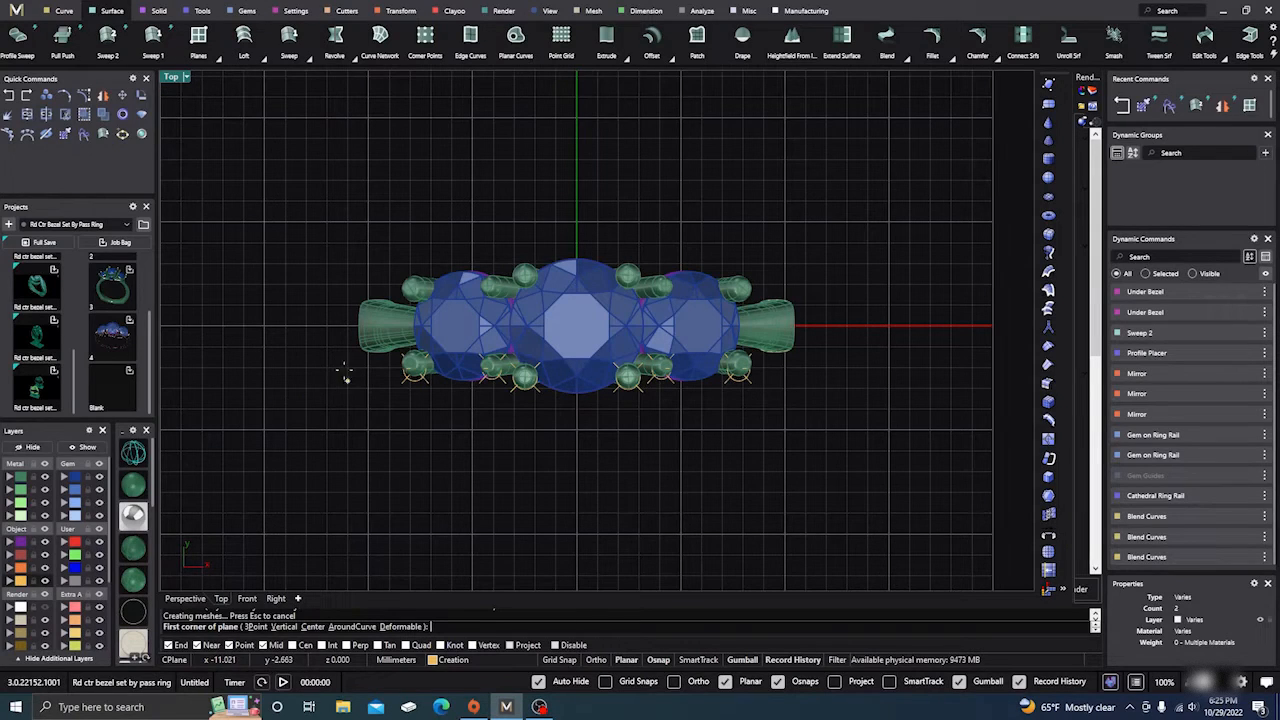
pyautogui.click(20, 568)
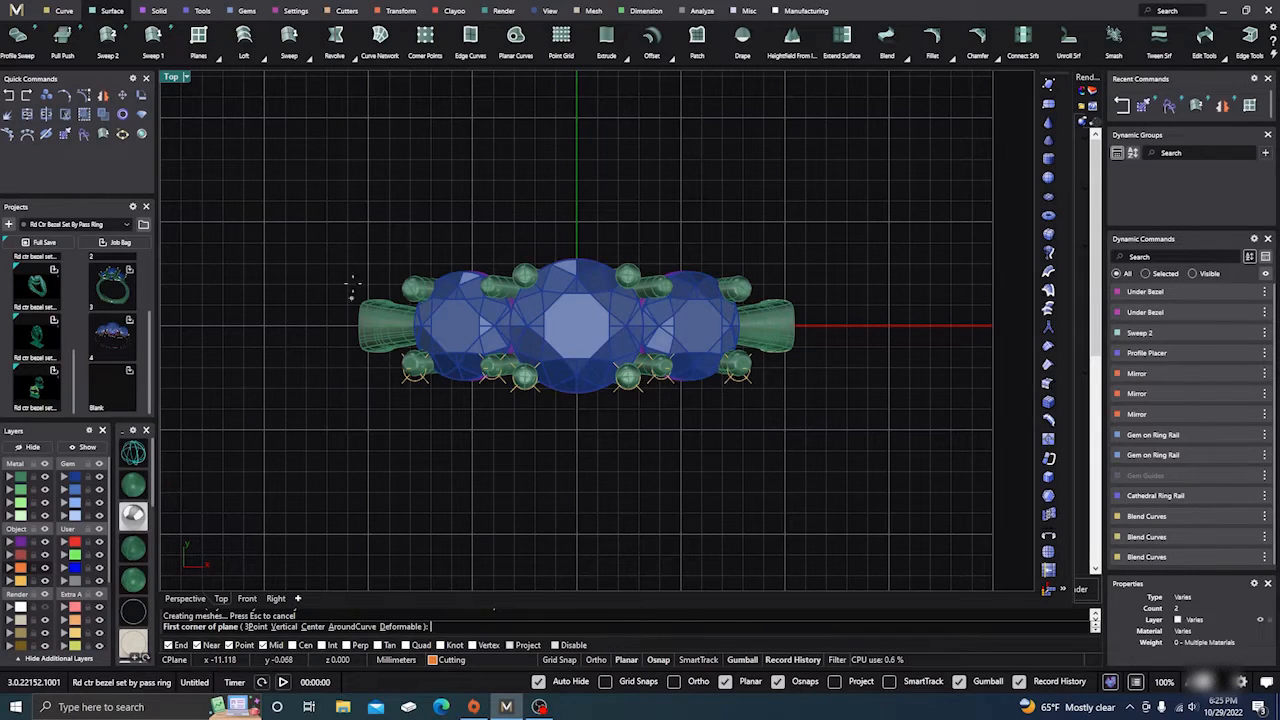
pyautogui.click(276, 194)
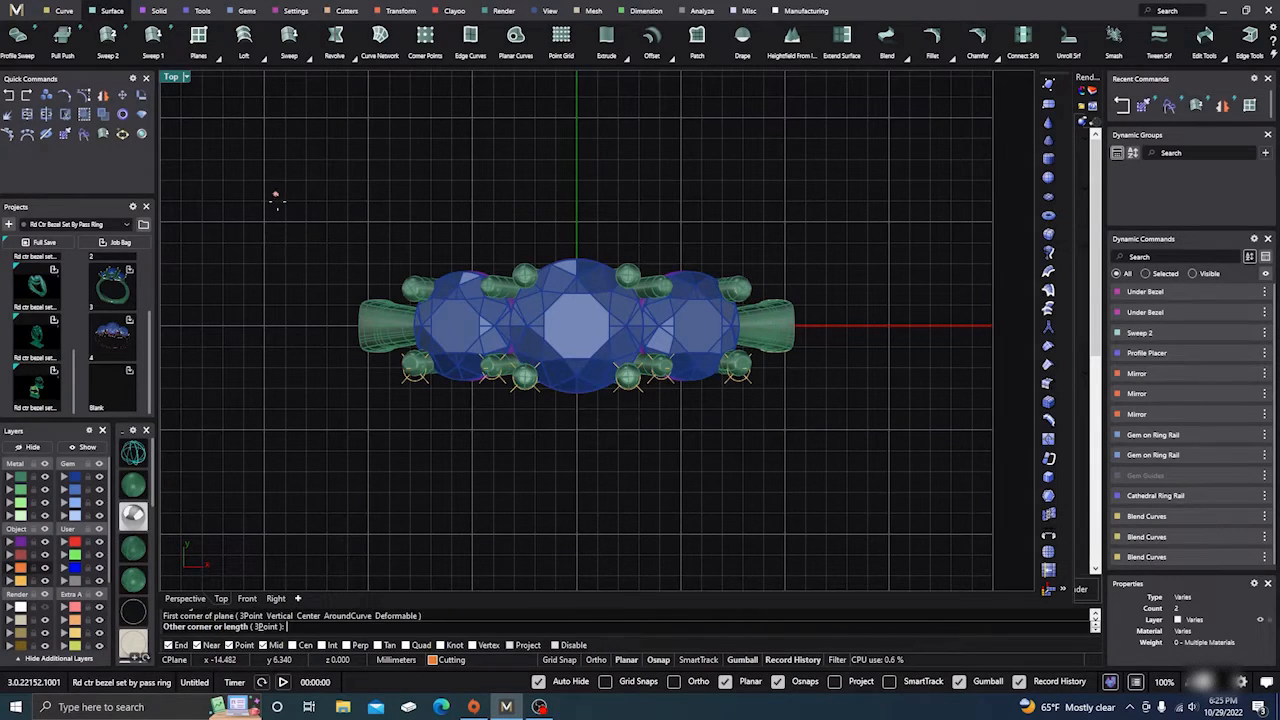
pyautogui.click(905, 501)
pyautogui.click(185, 598)
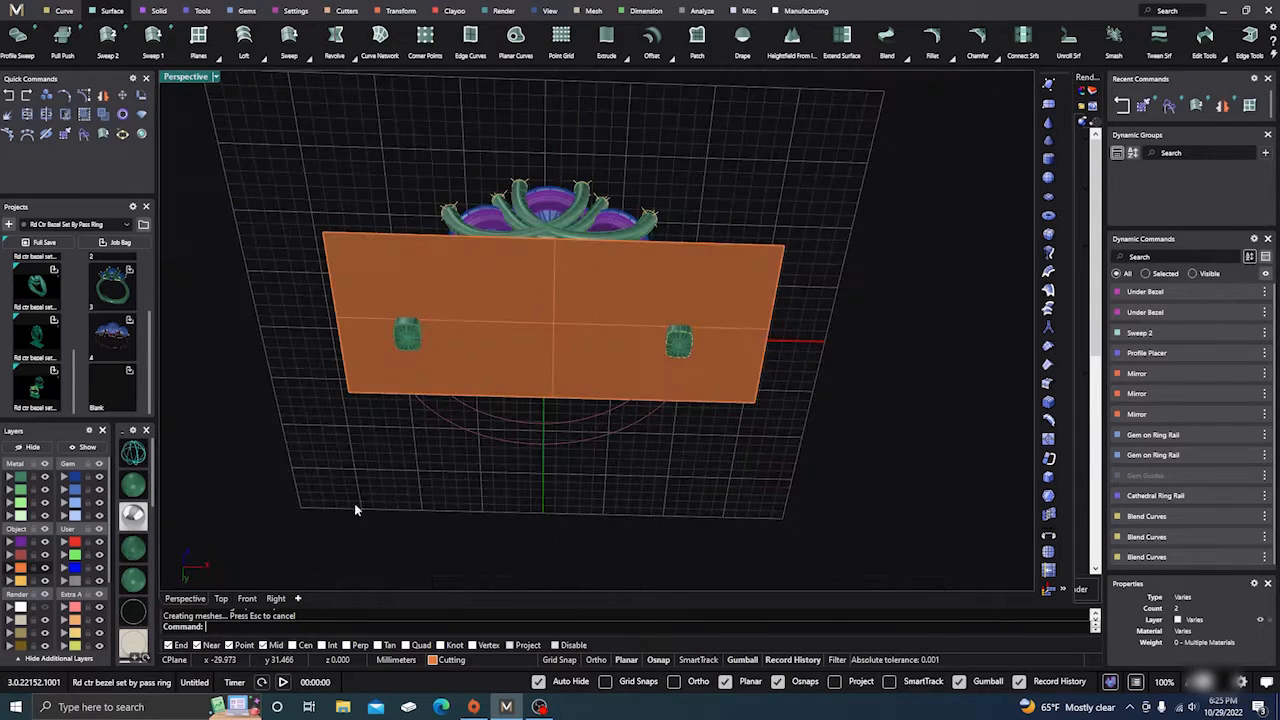
pyautogui.moveTo(494, 441)
pyautogui.mouseDown(button='right')
pyautogui.moveTo(483, 494)
pyautogui.moveTo(580, 432)
pyautogui.moveTo(594, 477)
pyautogui.moveTo(510, 425)
pyautogui.mouseUp(button='right')
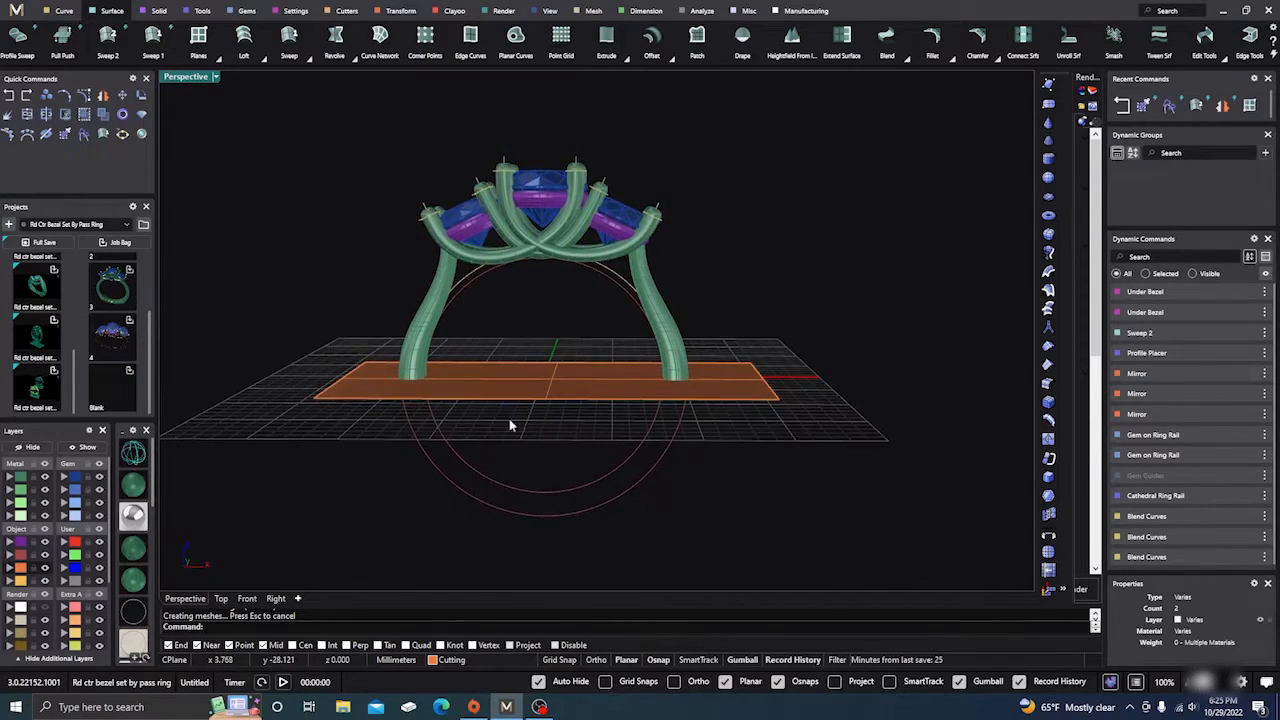
pyautogui.click(430, 328)
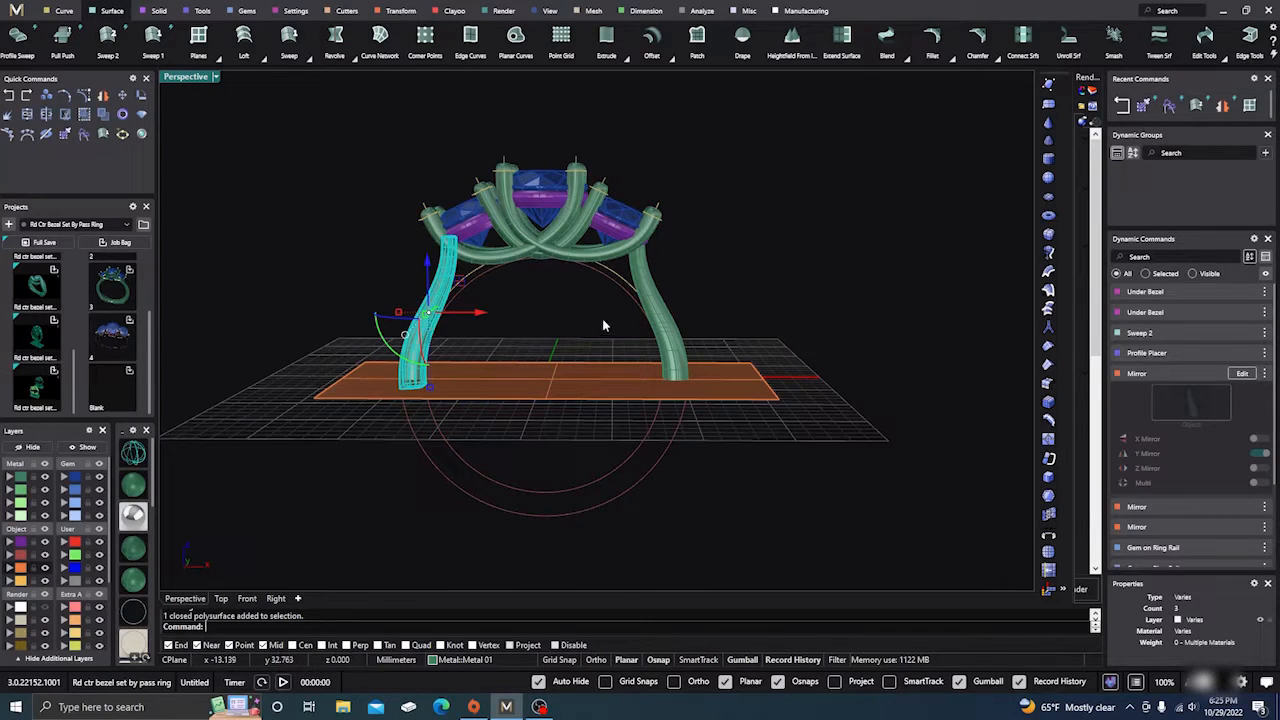
# Step: Split both shank legs using the orange plane as the cutter
pyautogui.keyDown('shift'); pyautogui.click(668, 318); pyautogui.keyUp('shift')
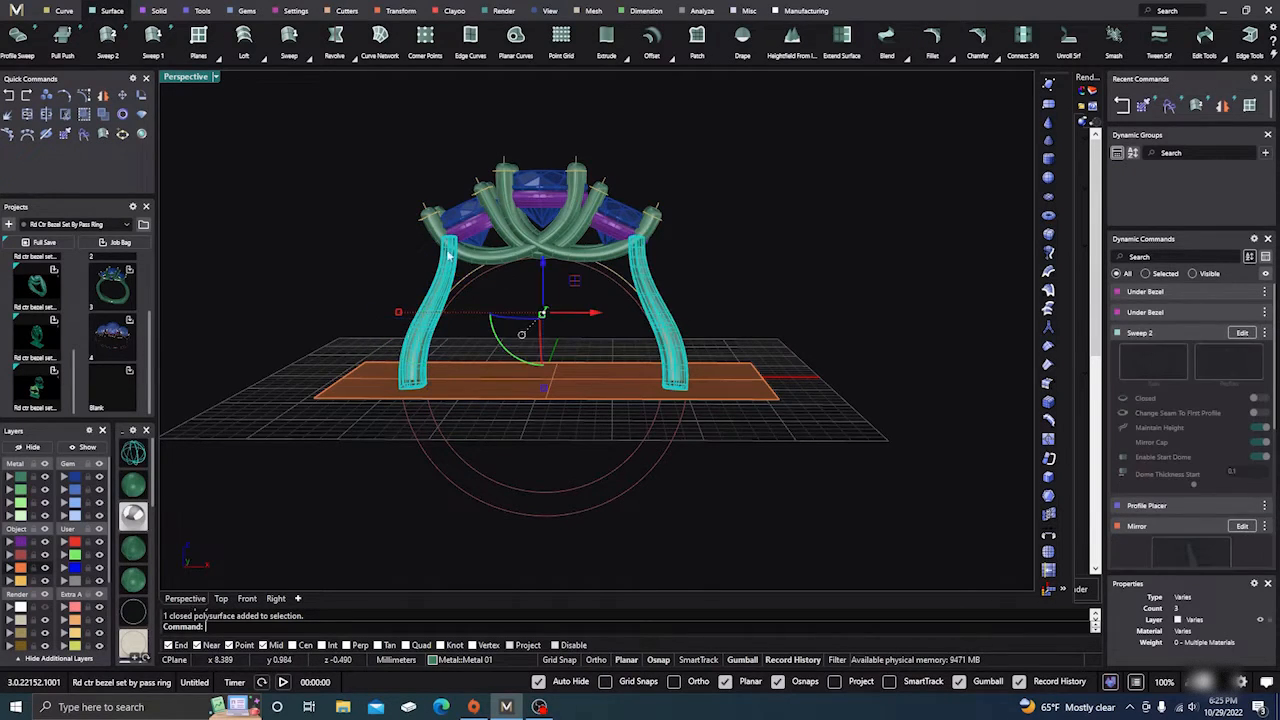
pyautogui.click(46, 114)
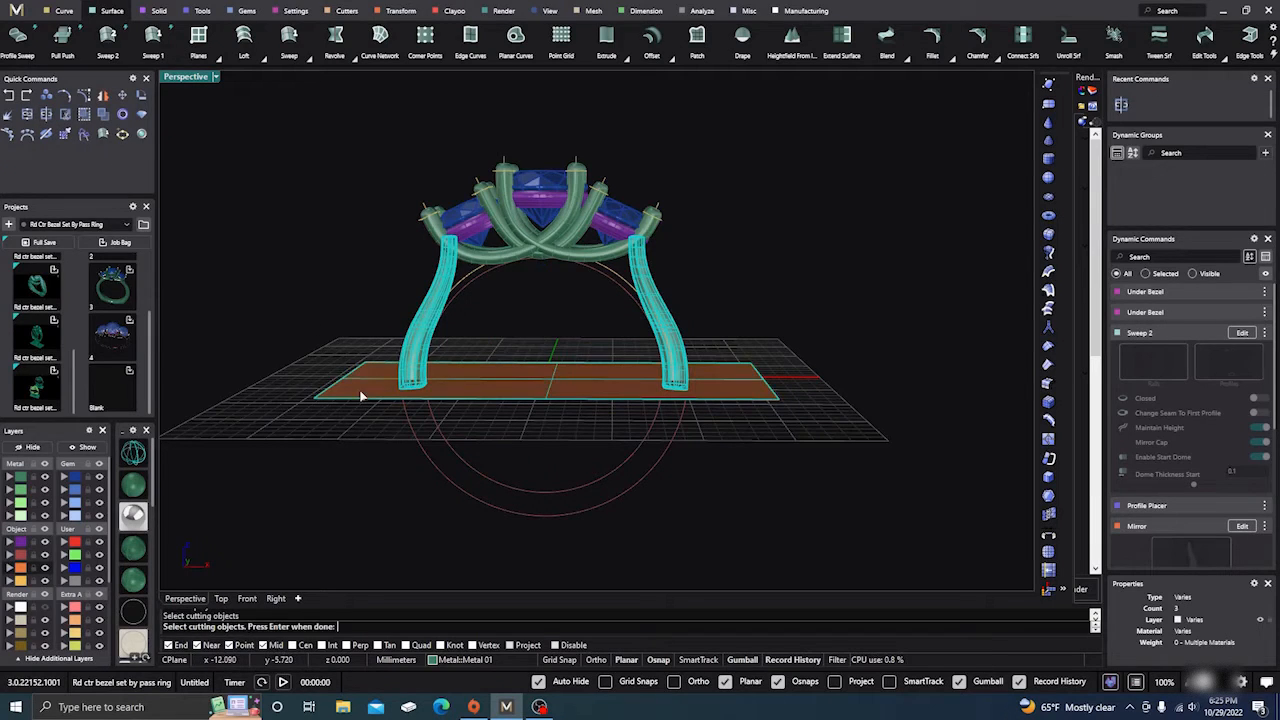
pyautogui.press('Return')
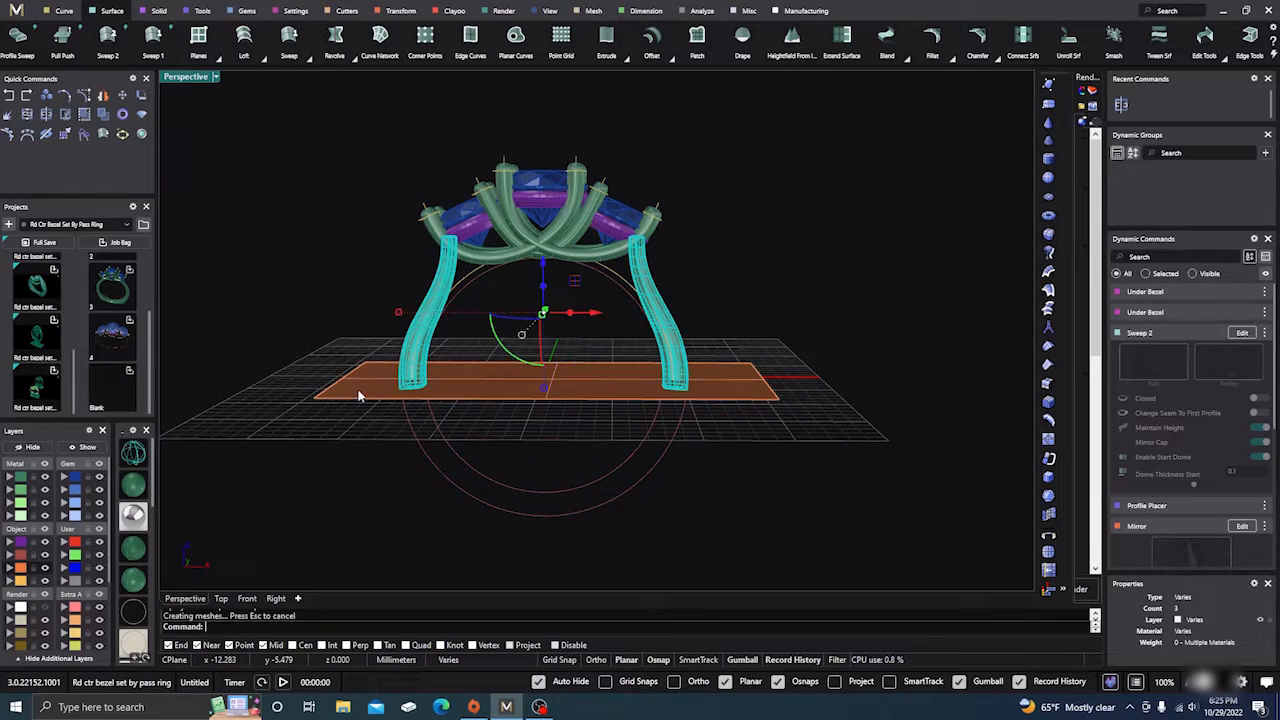
pyautogui.click(337, 446)
pyautogui.moveTo(345, 462); pyautogui.dragTo(394, 406, button='right')
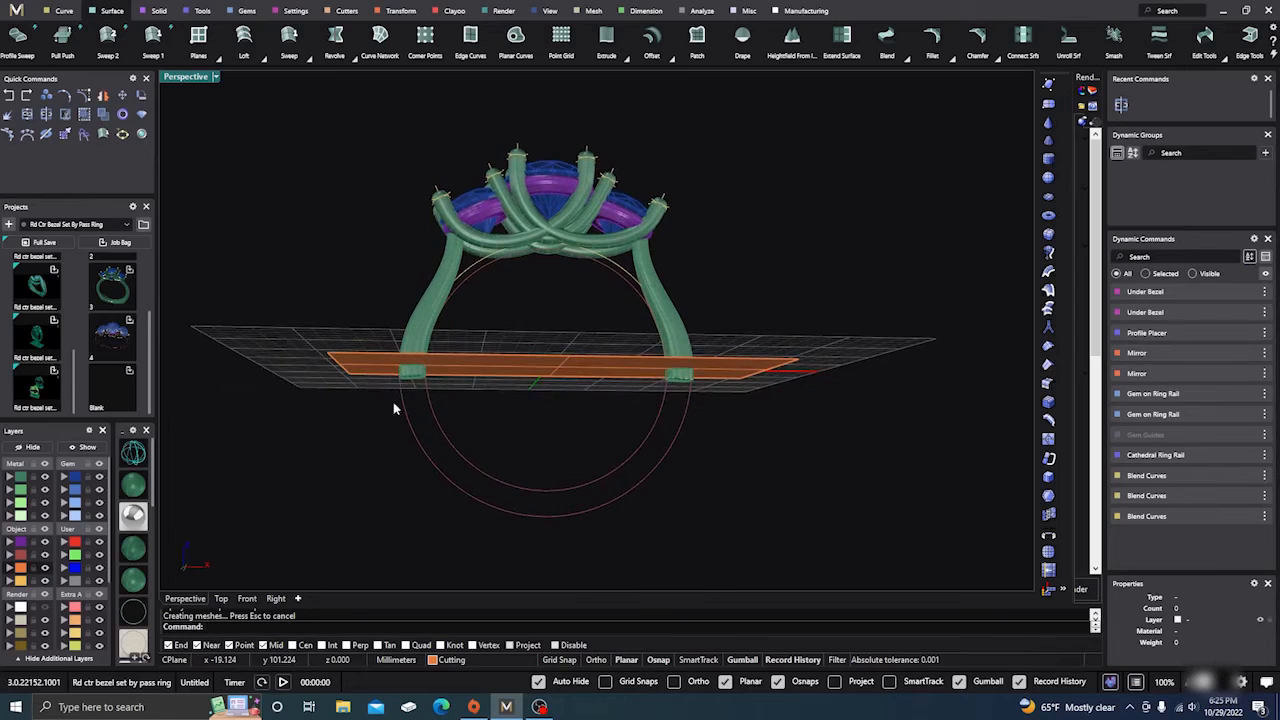
# Step: Delete the leftover shank piece below the plane and select the curve at the leg end
pyautogui.click(412, 376)
pyautogui.press('Delete')
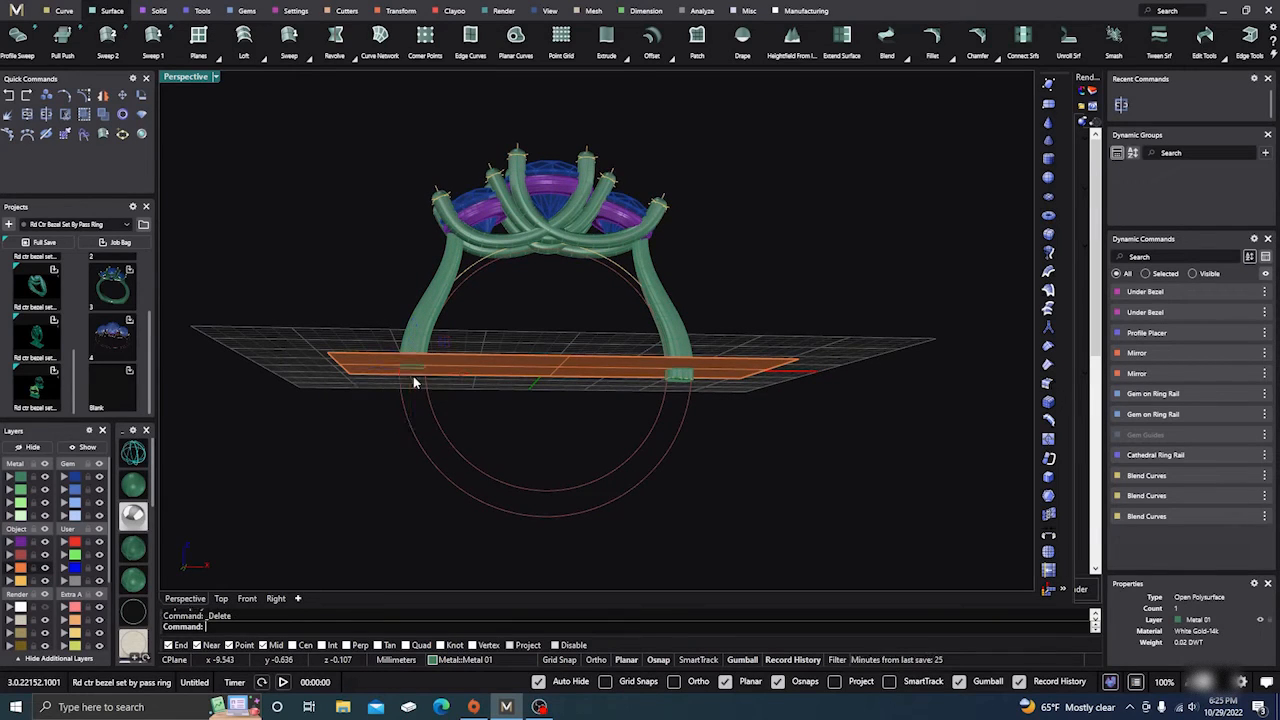
pyautogui.click(684, 379)
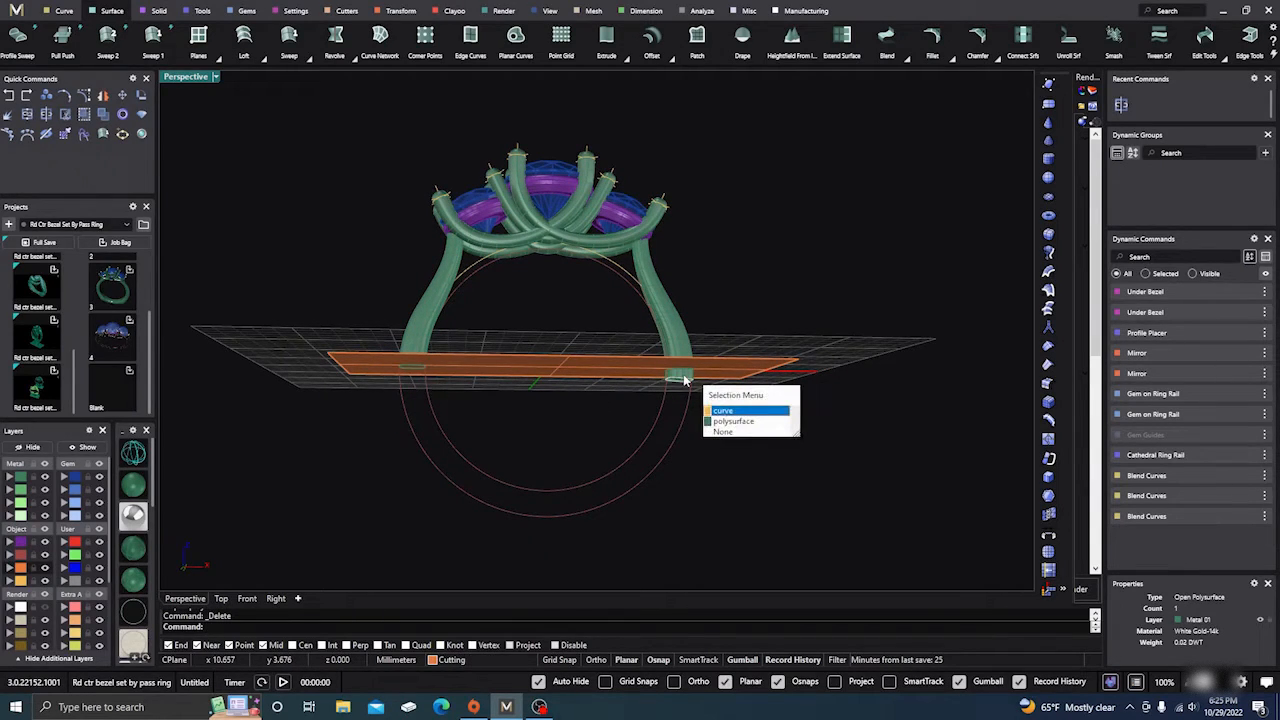
pyautogui.click(724, 411)
pyautogui.moveTo(643, 423); pyautogui.dragTo(588, 436, button='right')
pyautogui.scroll(-3, 554, 417)
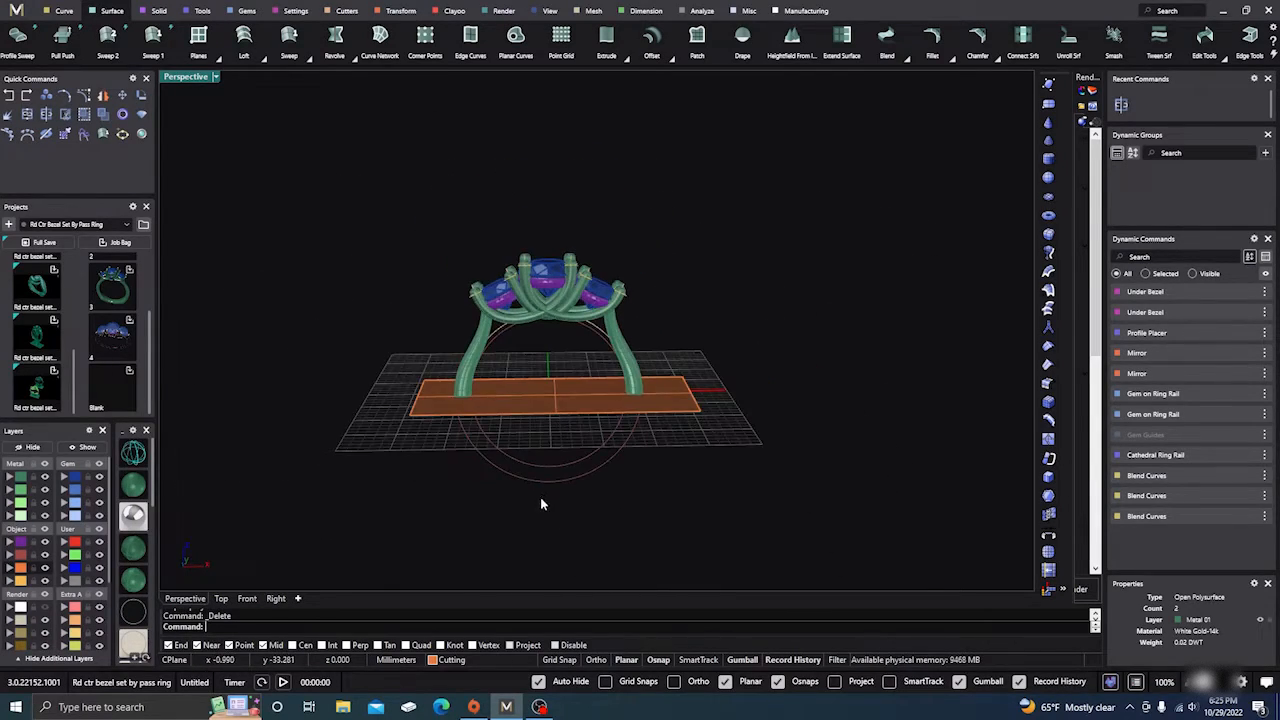
pyautogui.scroll(5, 540, 497)
# Step: Put the finger-size circle on the Extra 01 layer and clear the selection
pyautogui.click(532, 467)
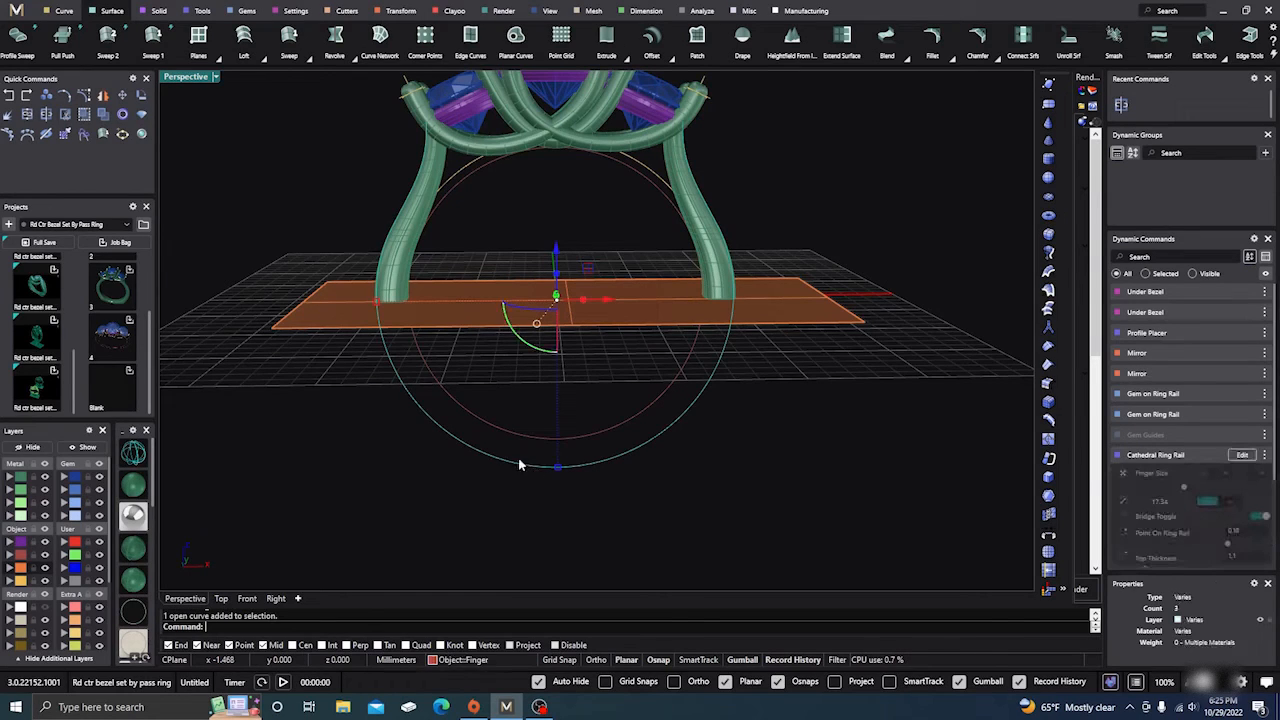
pyautogui.click(87, 609)
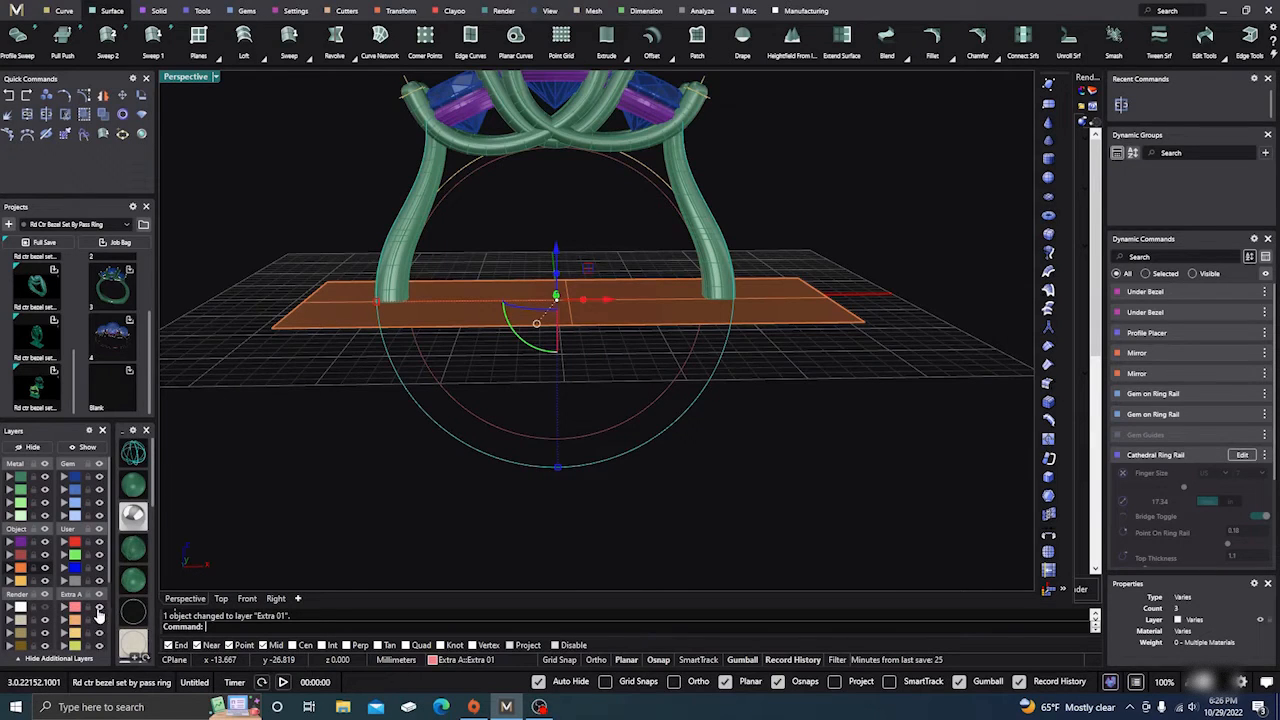
pyautogui.press('Escape')
pyautogui.moveTo(462, 514)
pyautogui.mouseDown(button='right')
pyautogui.moveTo(457, 486)
pyautogui.moveTo(456, 514)
pyautogui.mouseUp(button='right')
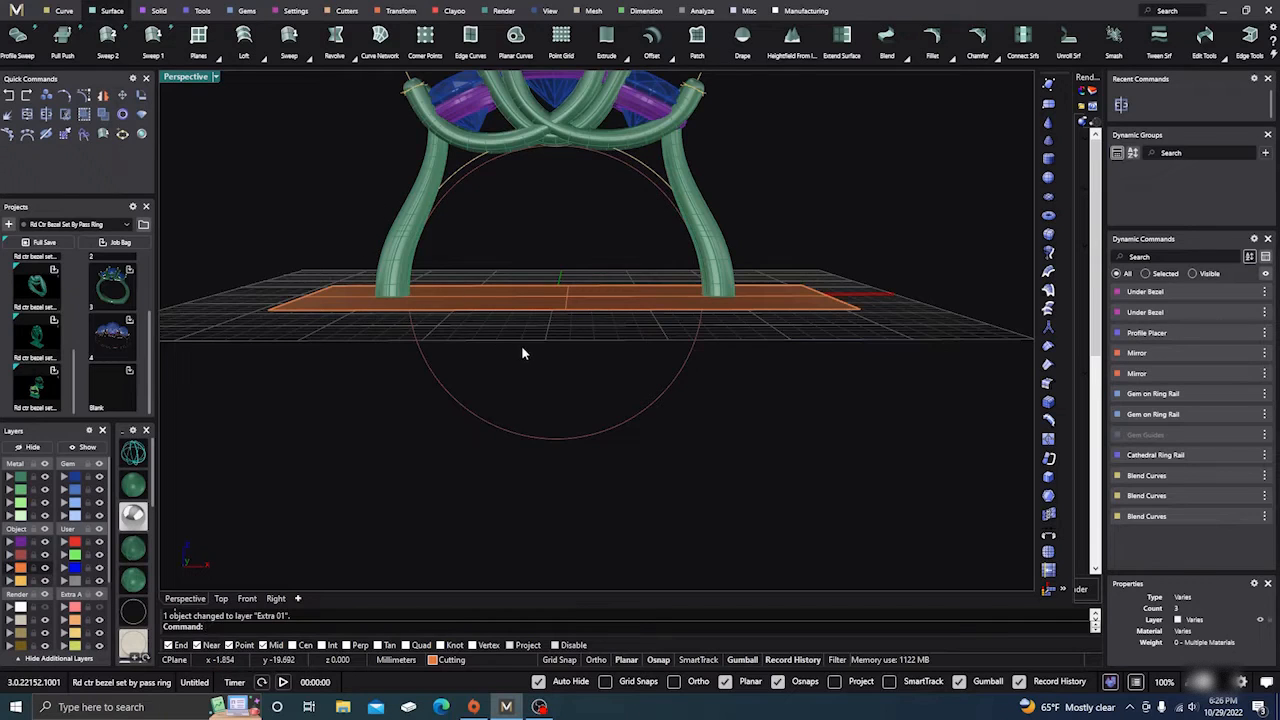
pyautogui.moveTo(521, 347); pyautogui.dragTo(528, 363, button='right')
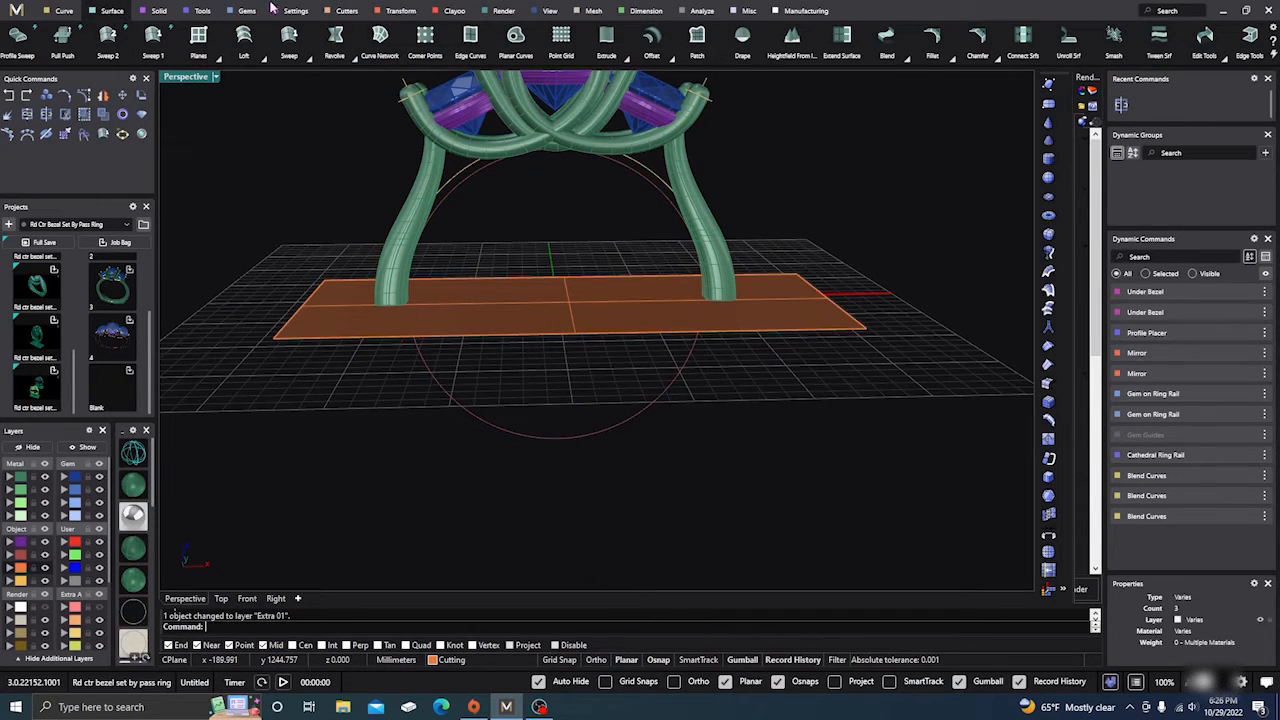
pyautogui.click(202, 12)
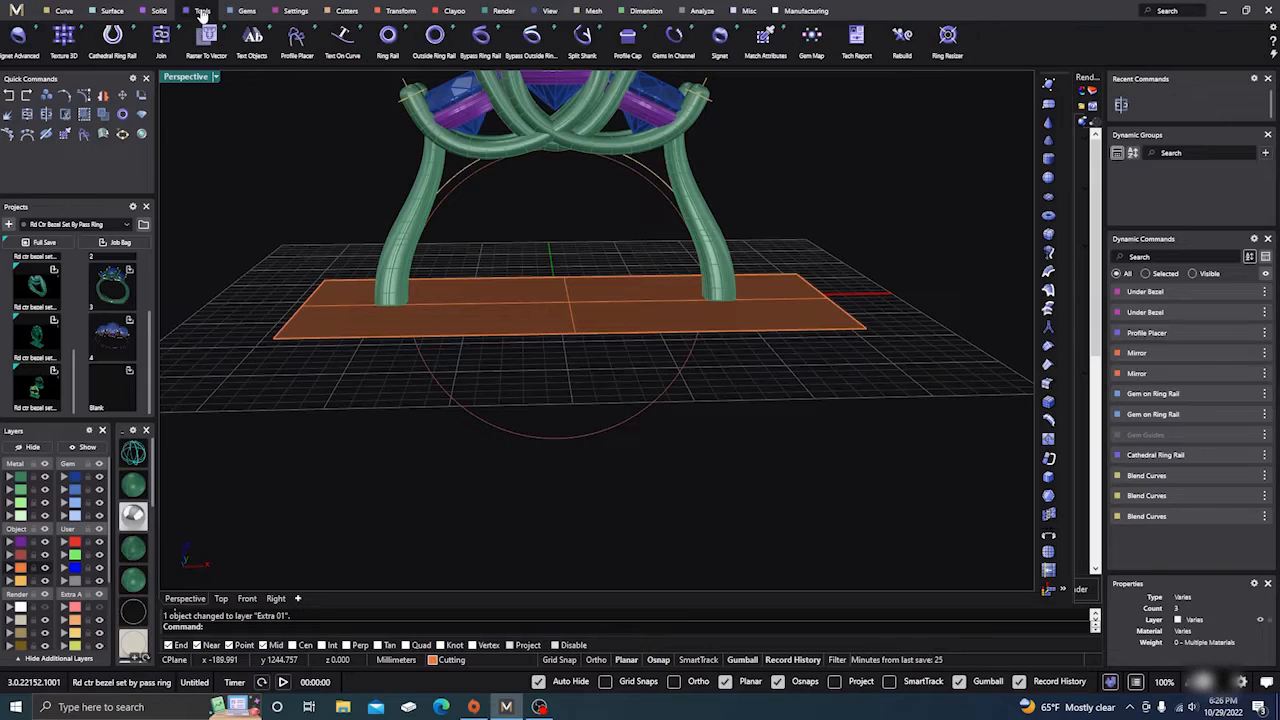
pyautogui.click(435, 37)
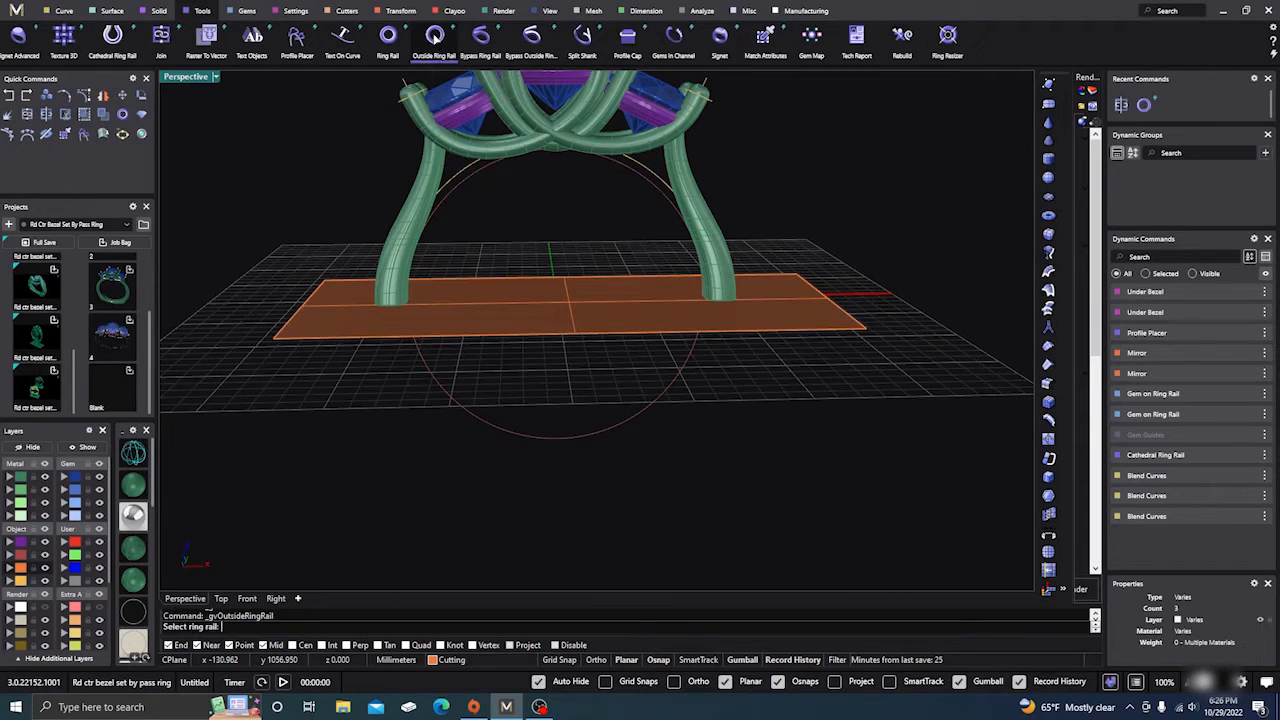
pyautogui.click(549, 438)
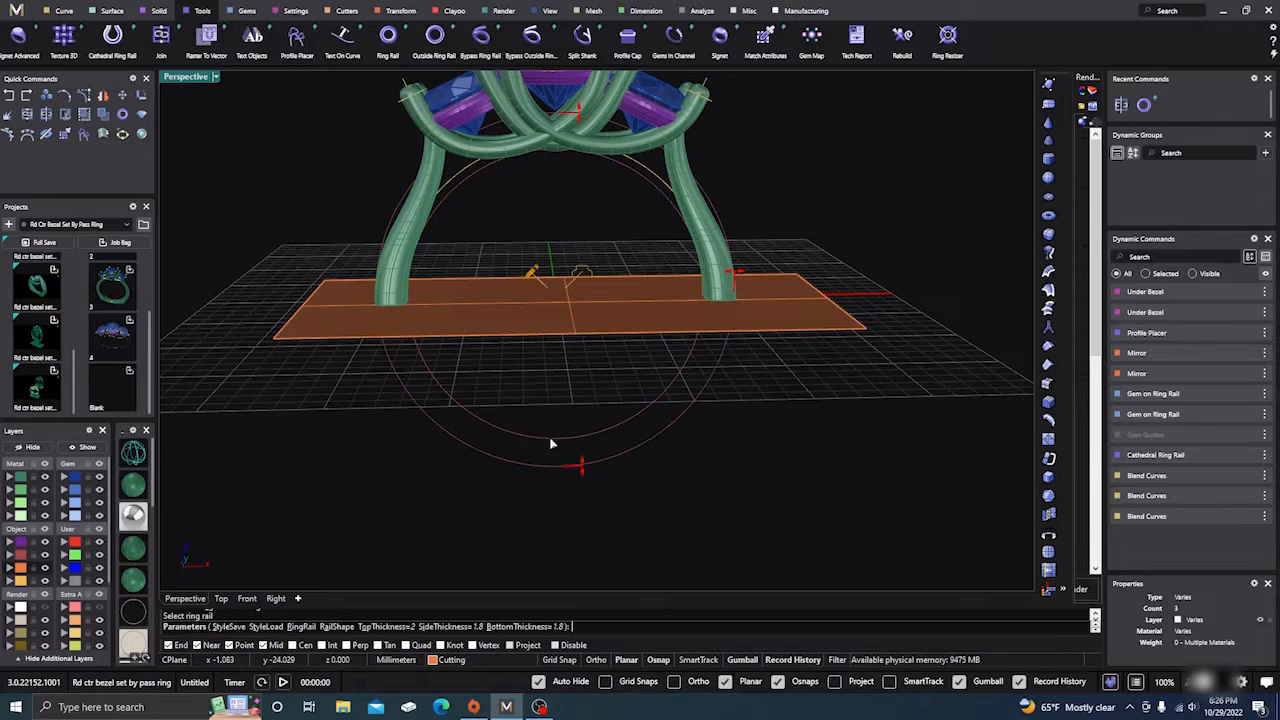
pyautogui.scroll(-3, 624, 473)
pyautogui.moveTo(631, 476); pyautogui.dragTo(611, 448, button='right')
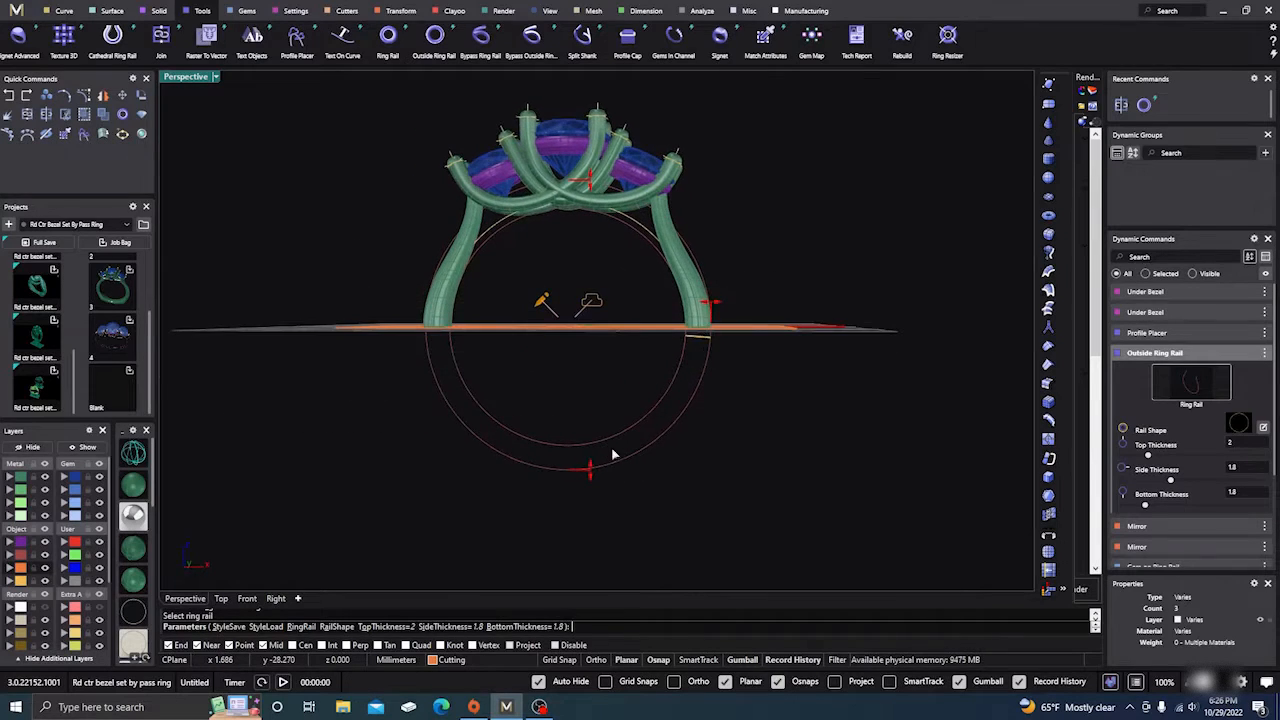
pyautogui.moveTo(710, 305); pyautogui.dragTo(722, 308)
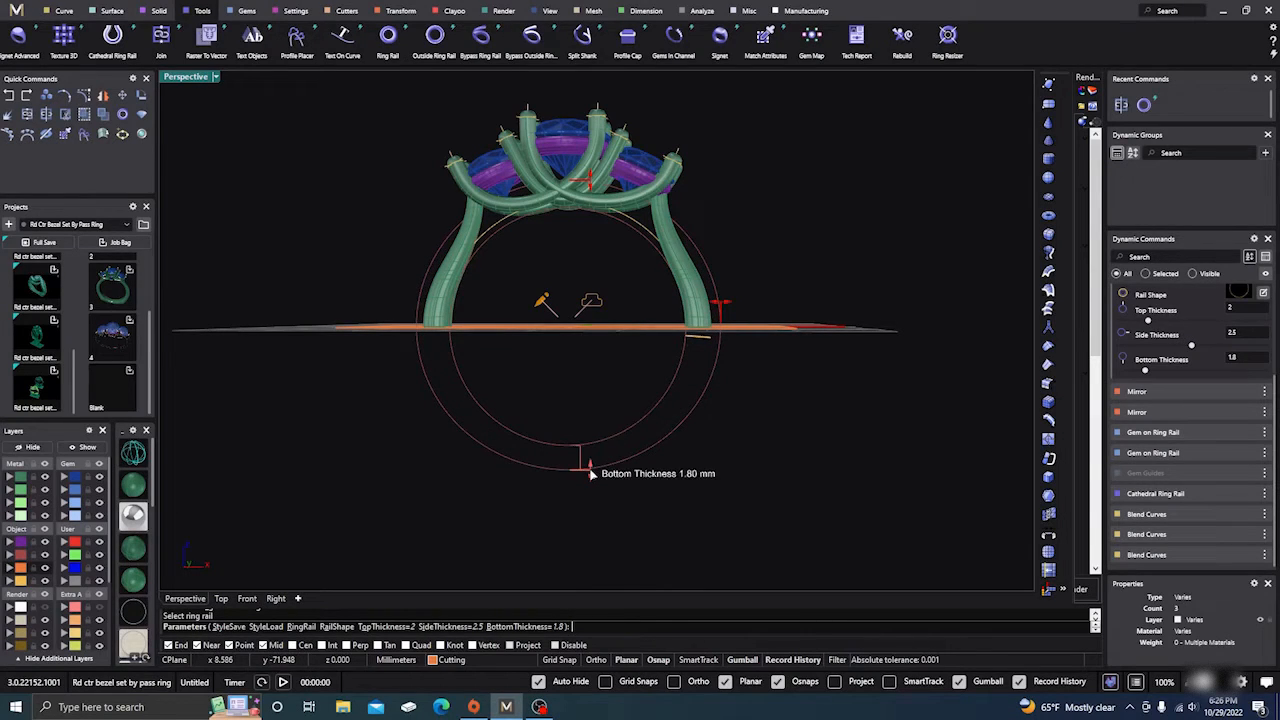
pyautogui.moveTo(590, 475); pyautogui.dragTo(589, 480)
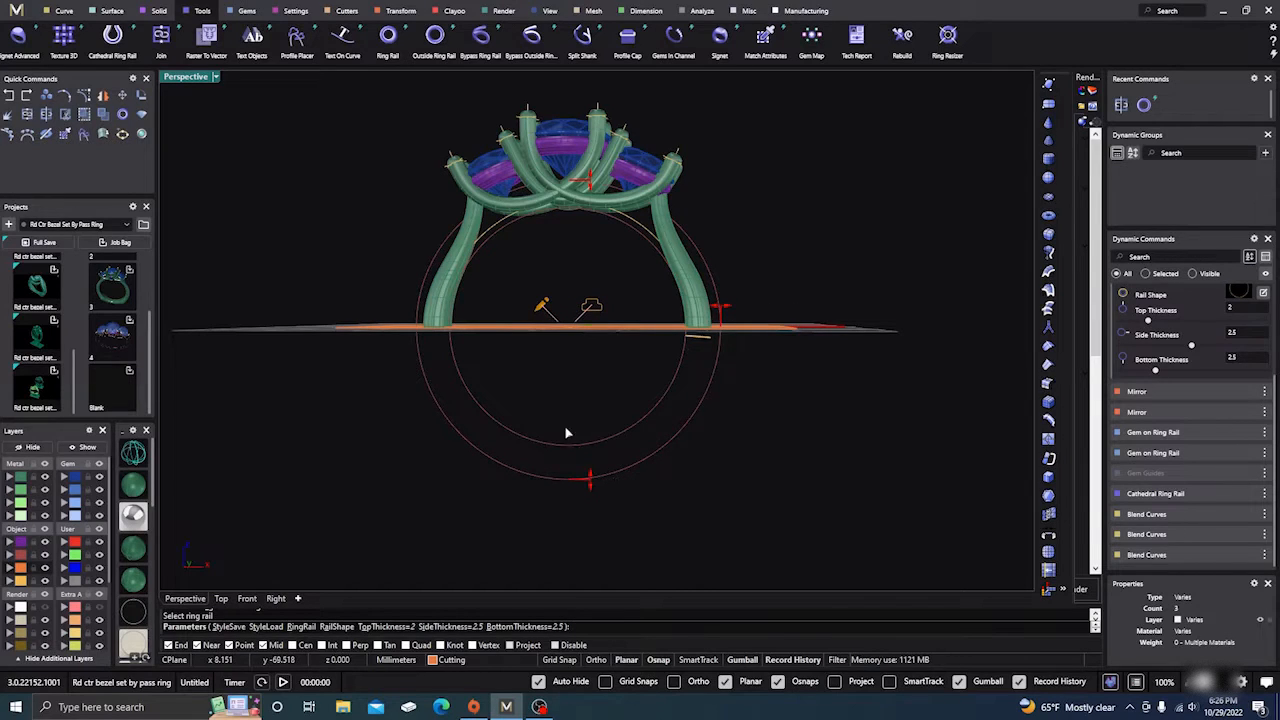
pyautogui.moveTo(461, 466)
pyautogui.mouseDown(button='right')
pyautogui.moveTo(474, 494)
pyautogui.moveTo(448, 481)
pyautogui.mouseUp(button='right')
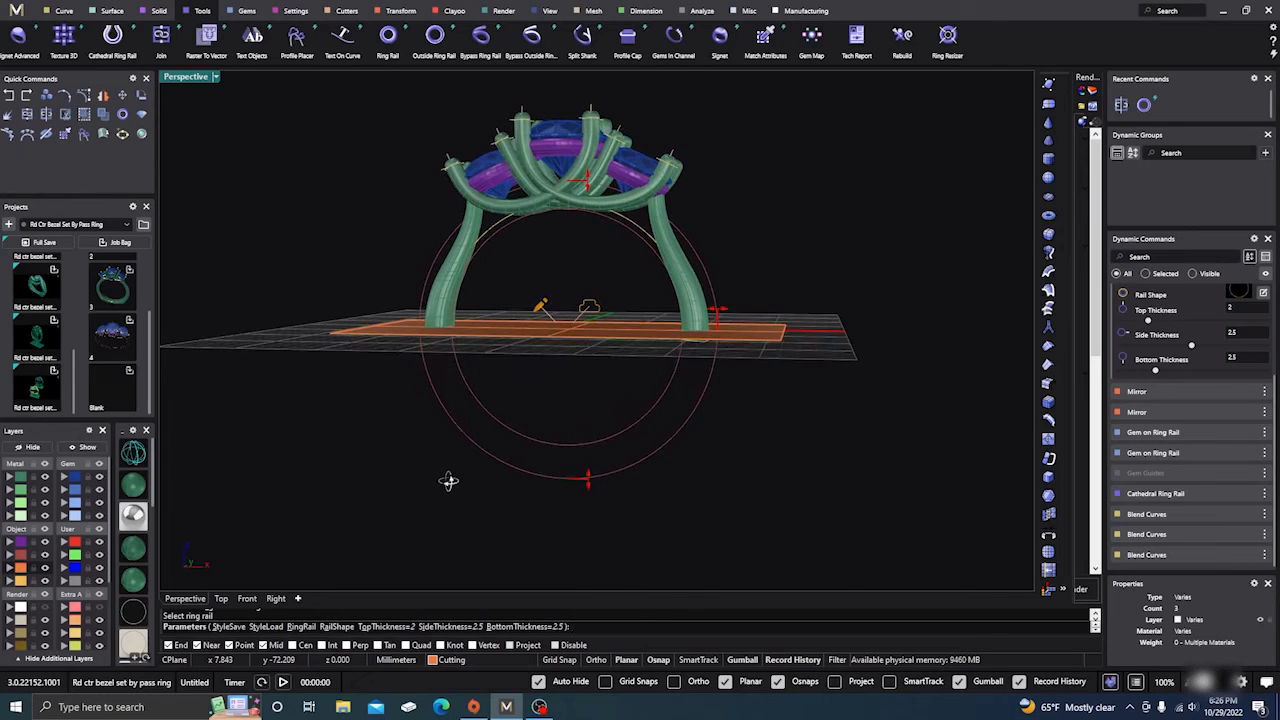
pyautogui.moveTo(600, 281); pyautogui.dragTo(609, 300, button='right')
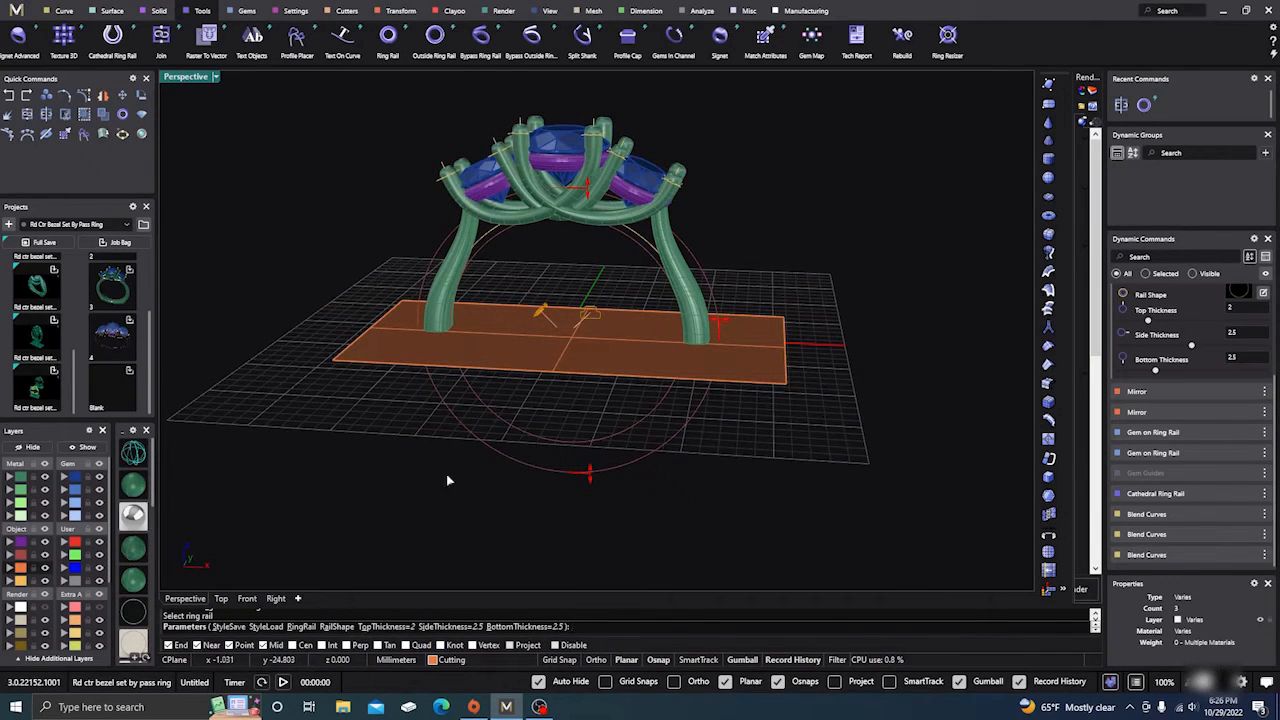
pyautogui.press('Escape')
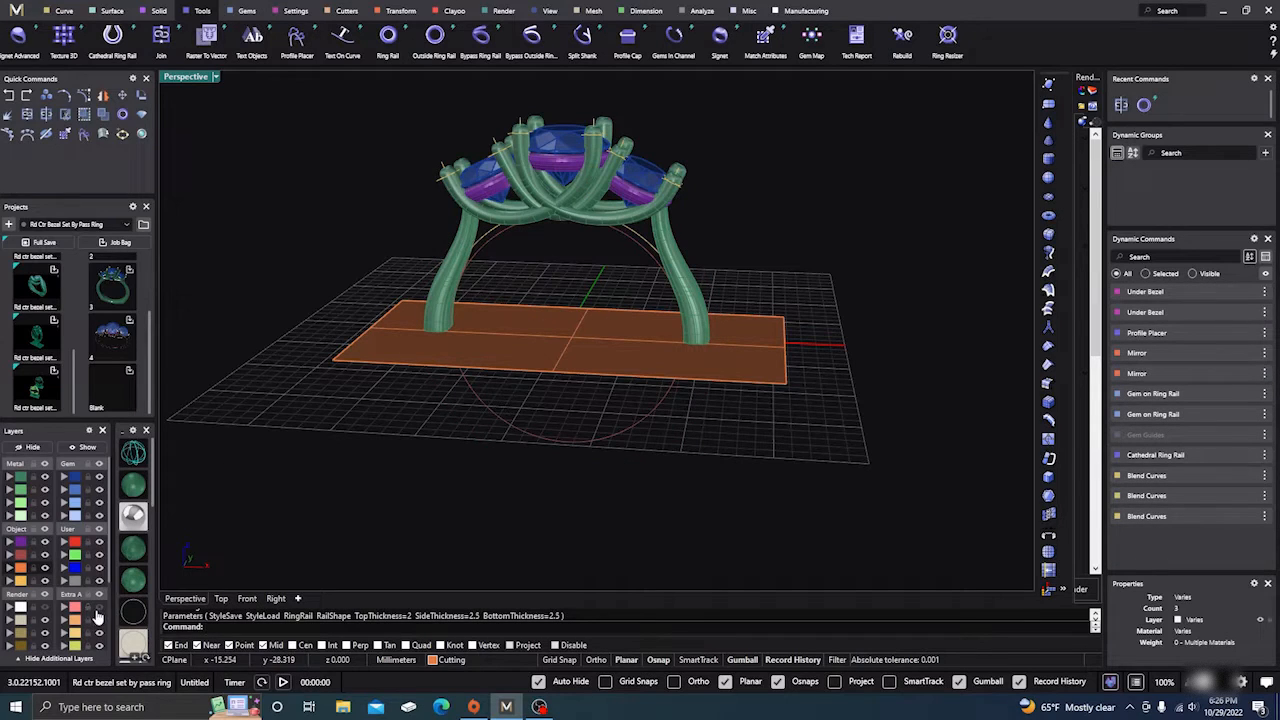
# Step: Delete the orange cutting plane
pyautogui.moveTo(575, 468); pyautogui.dragTo(550, 341, button='right')
pyautogui.click(552, 343)
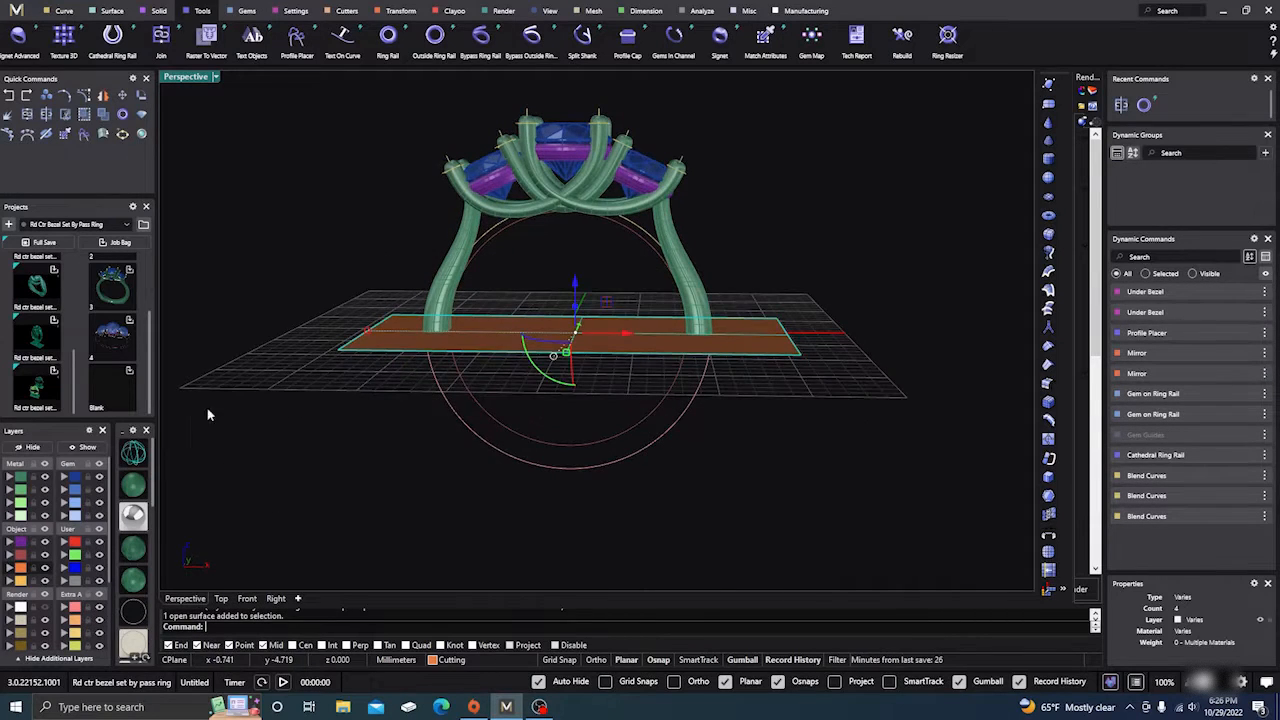
pyautogui.press('Delete')
pyautogui.moveTo(388, 428); pyautogui.dragTo(438, 433, button='right')
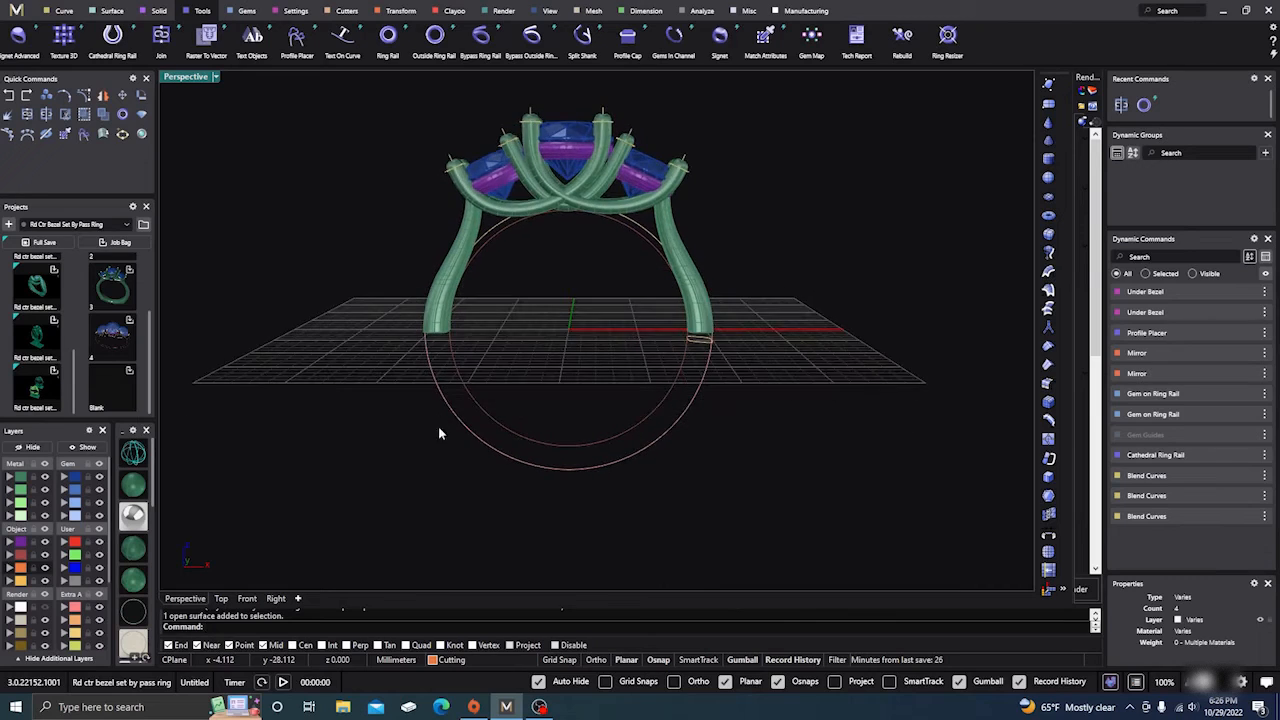
pyautogui.scroll(5, 670, 342)
# Step: Thicken the cathedral ring rail's sides and bottom from 1.8 to 2.5 mm
pyautogui.click(738, 396)
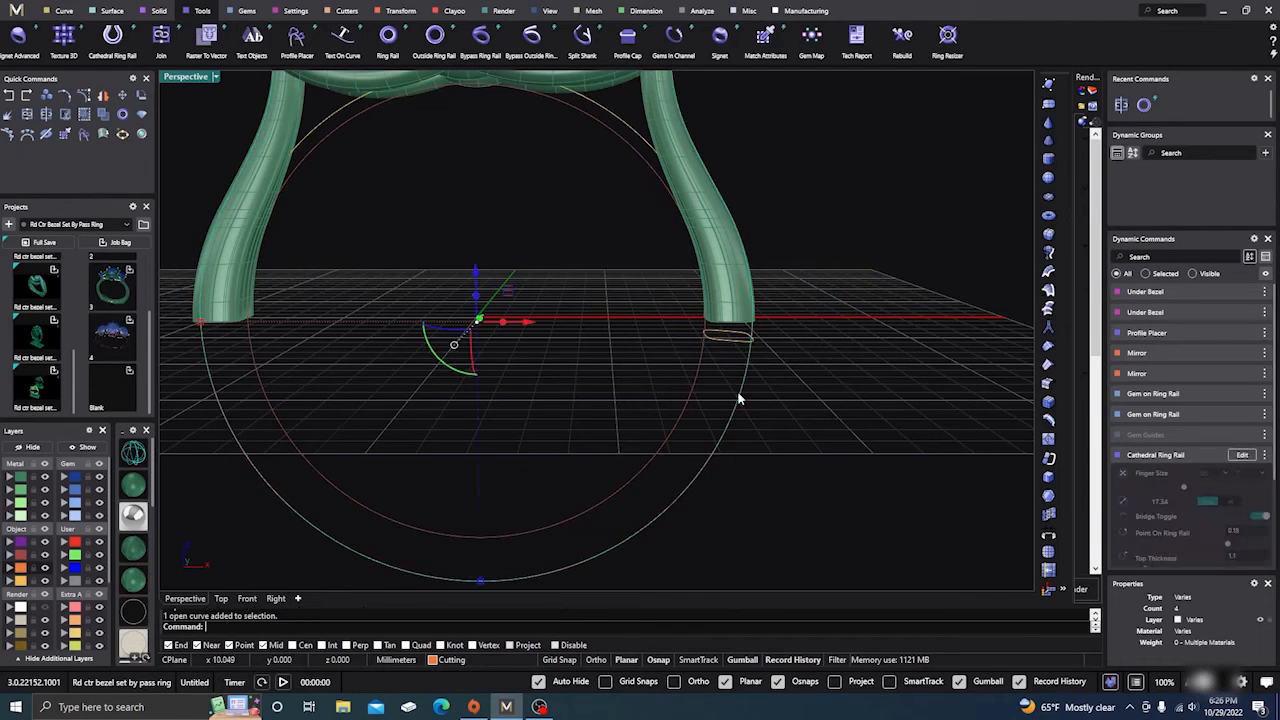
pyautogui.click(1240, 454)
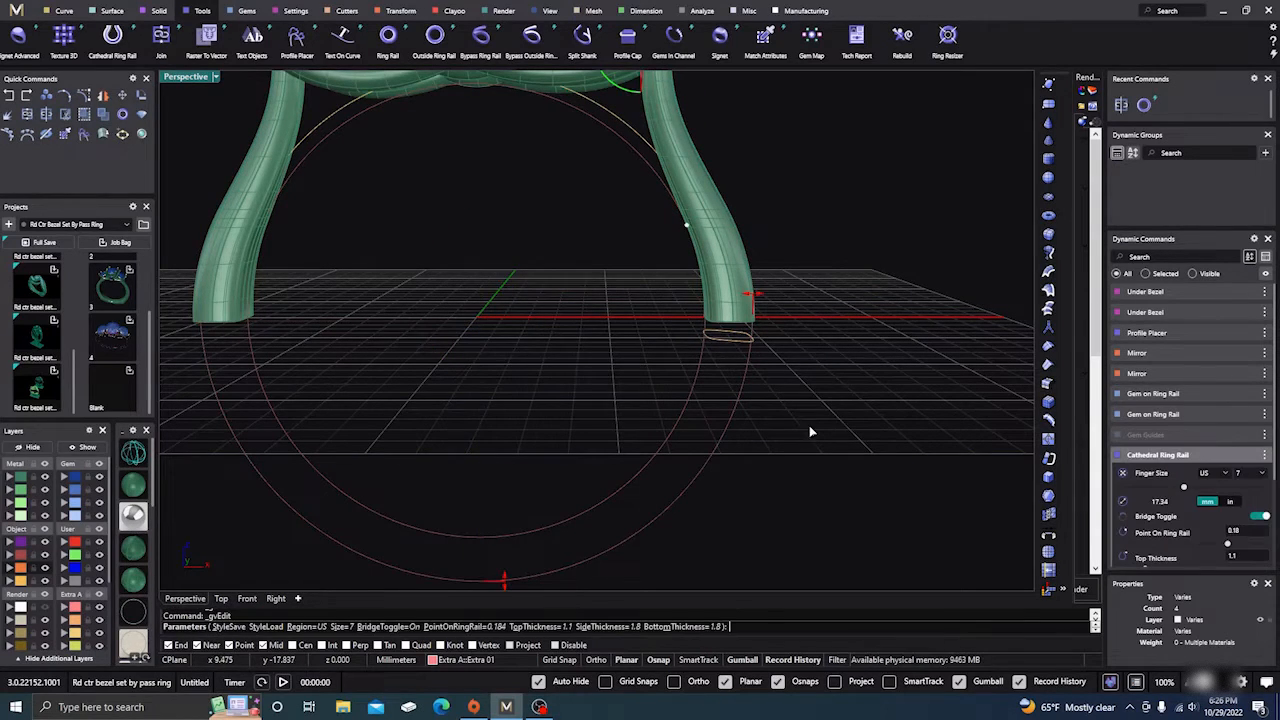
pyautogui.moveTo(753, 298)
pyautogui.moveTo(753, 298); pyautogui.dragTo(774, 303)
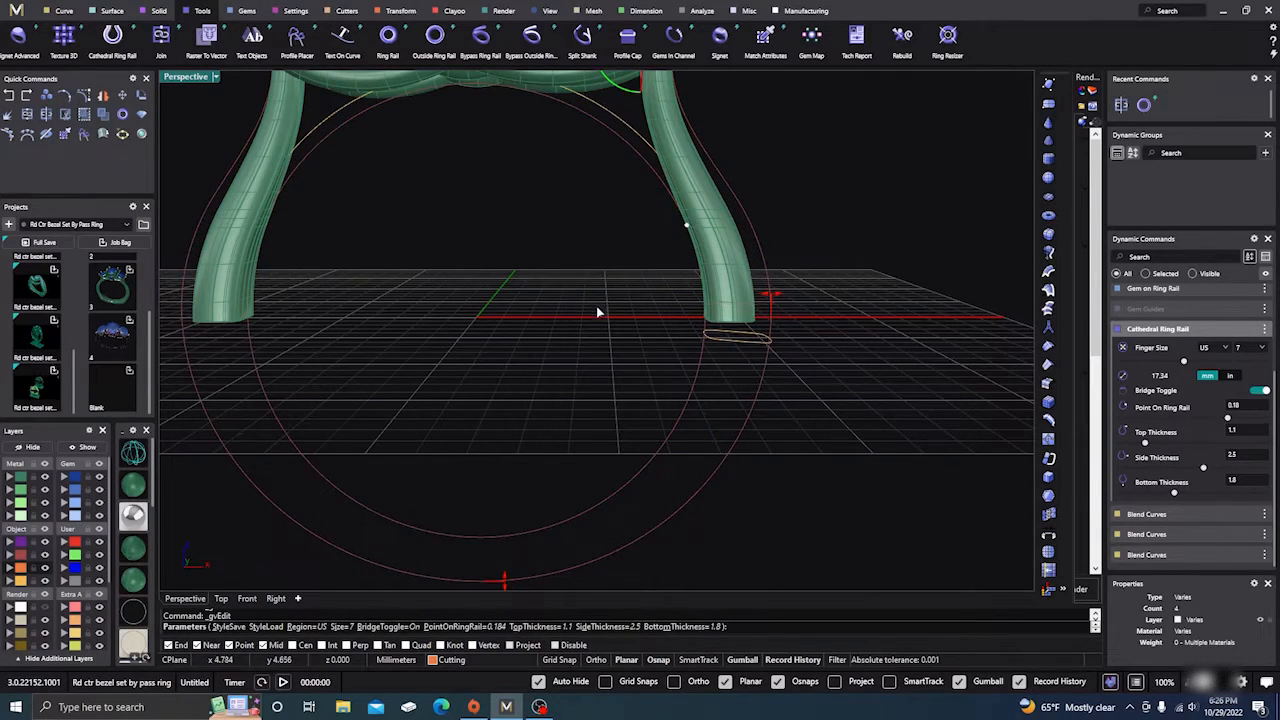
pyautogui.scroll(-5, 597, 306)
pyautogui.scroll(5, 559, 470)
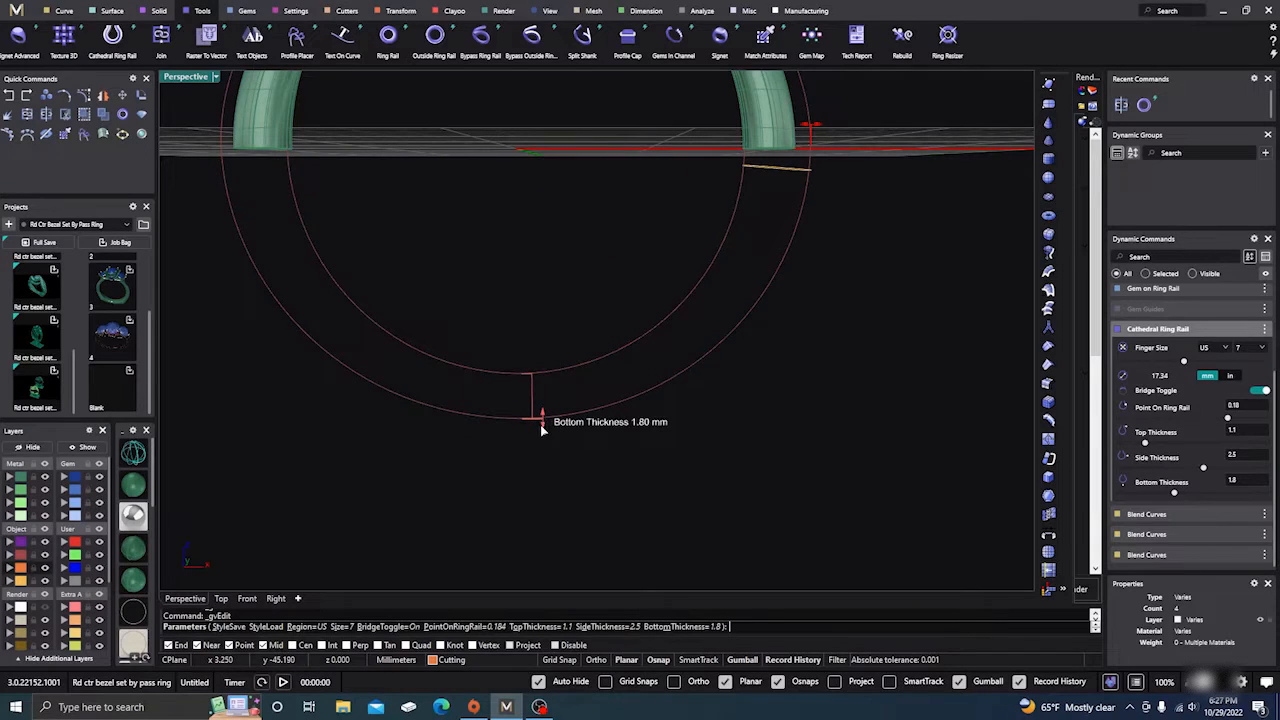
pyautogui.moveTo(541, 424); pyautogui.dragTo(542, 436)
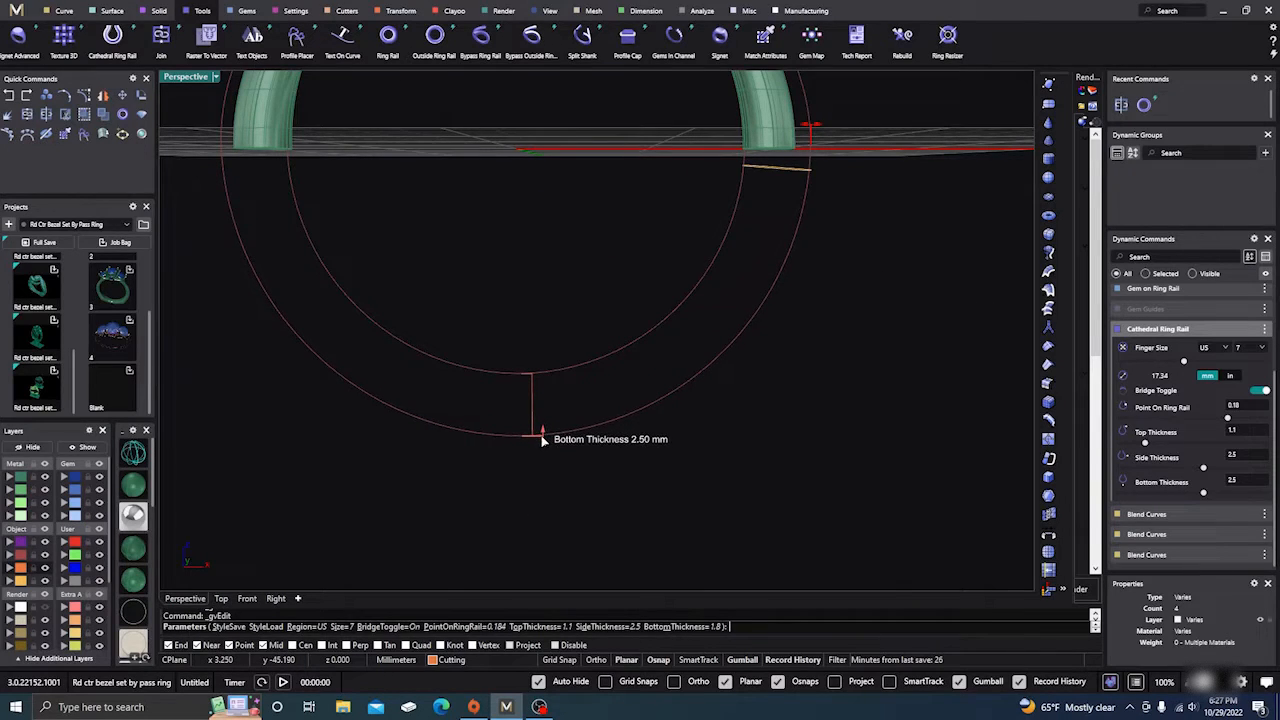
pyautogui.press('Return')
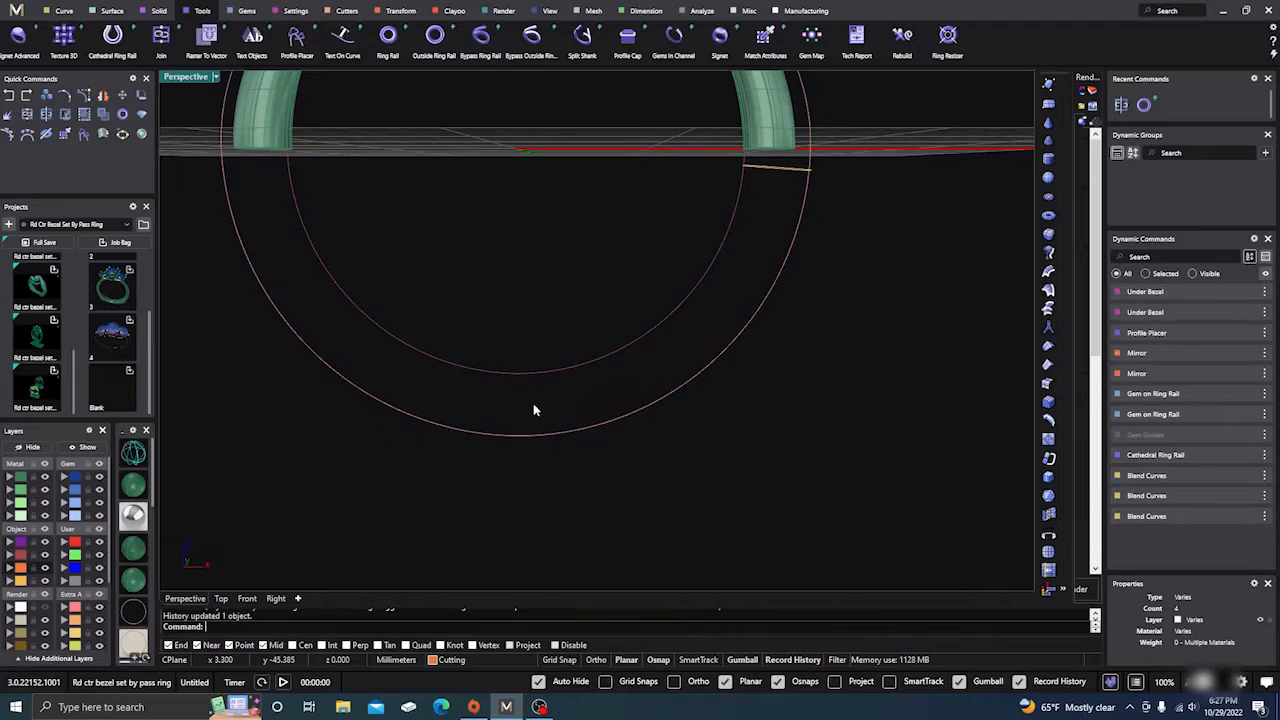
pyautogui.moveTo(533, 403); pyautogui.dragTo(627, 376, button='right')
pyautogui.scroll(3, 630, 360)
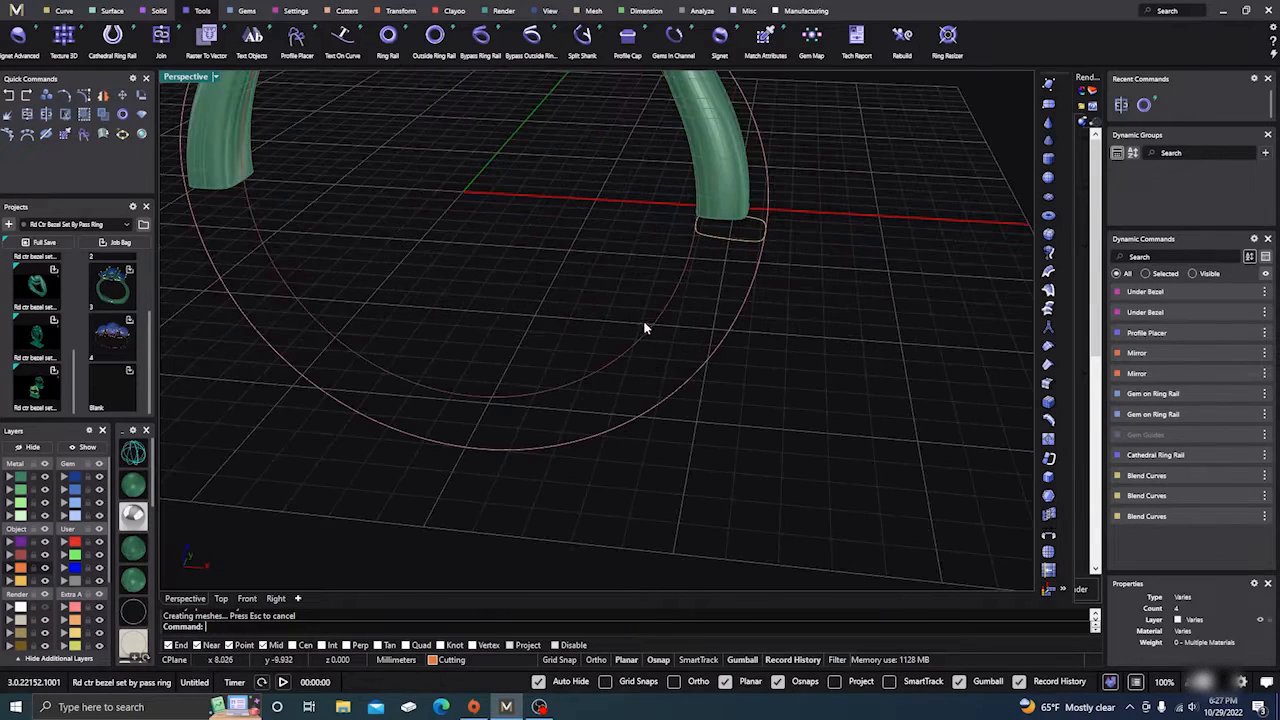
# Step: Delete the left and right green shanks
pyautogui.click(726, 182)
pyautogui.press('Delete')
pyautogui.click(221, 150)
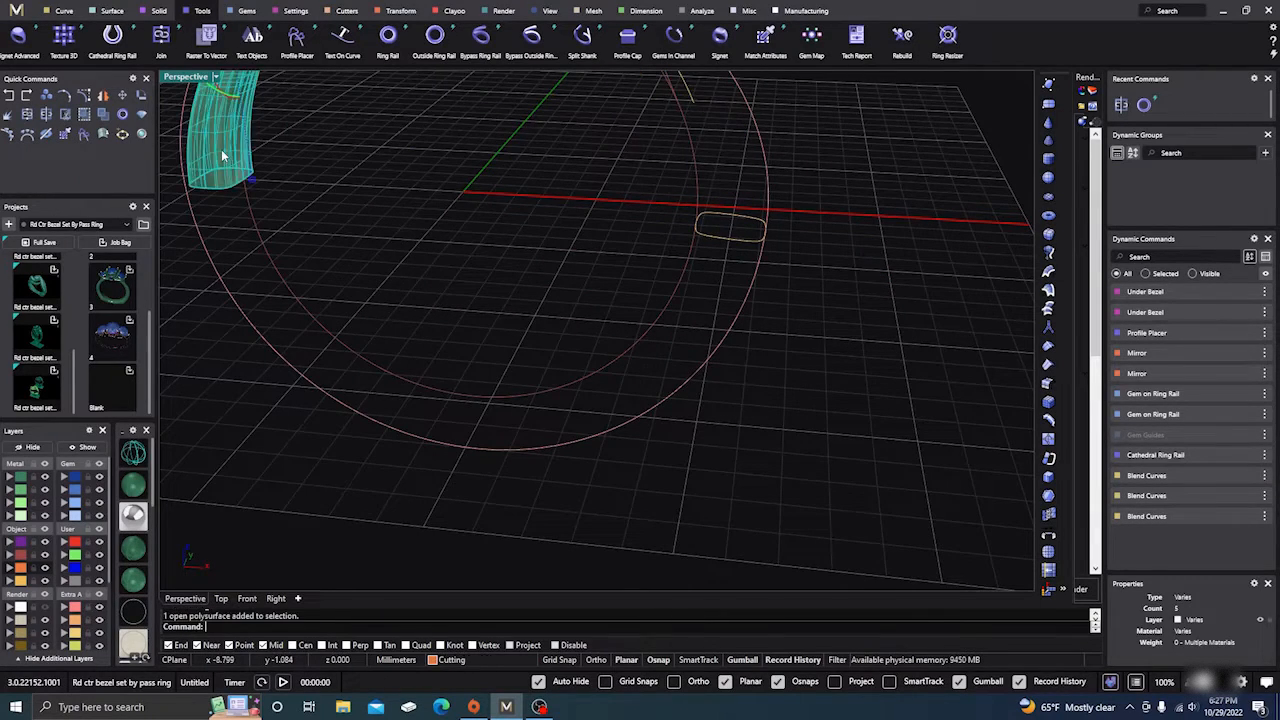
pyautogui.press('Delete')
pyautogui.scroll(-5, 457, 384)
pyautogui.moveTo(651, 463); pyautogui.dragTo(628, 439, button='right')
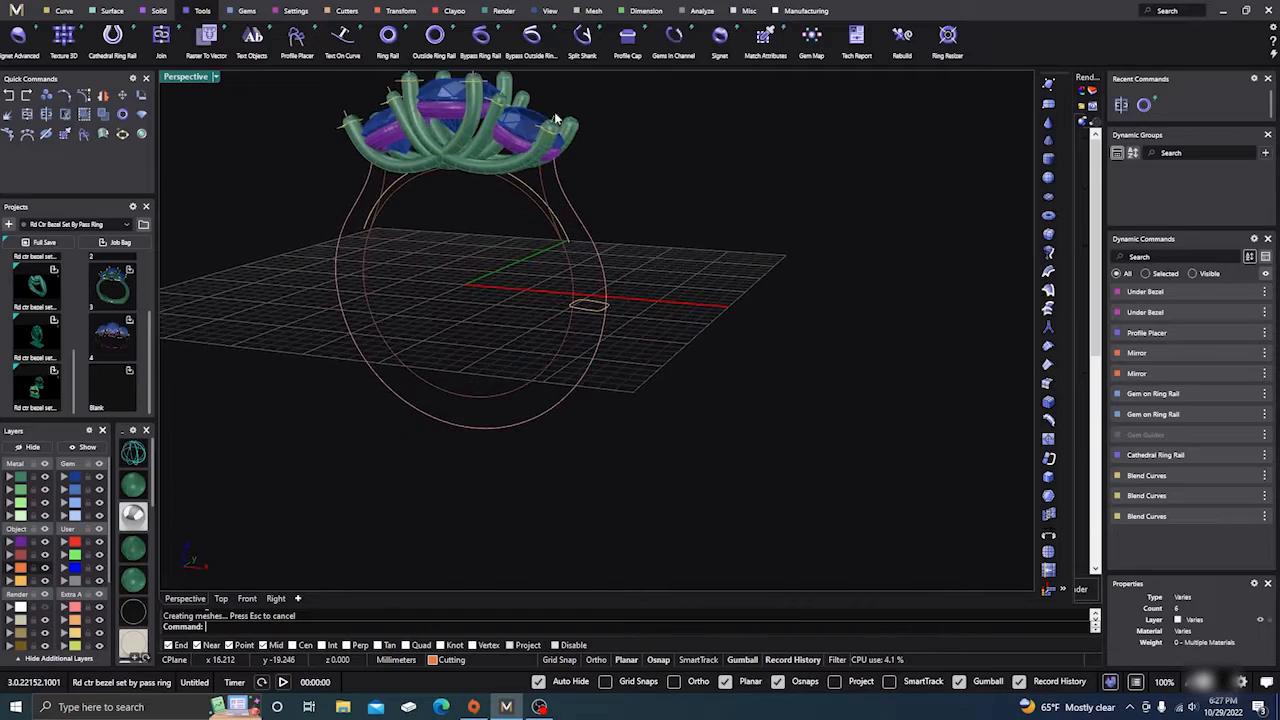
pyautogui.scroll(5, 586, 286)
pyautogui.scroll(-5, 581, 271)
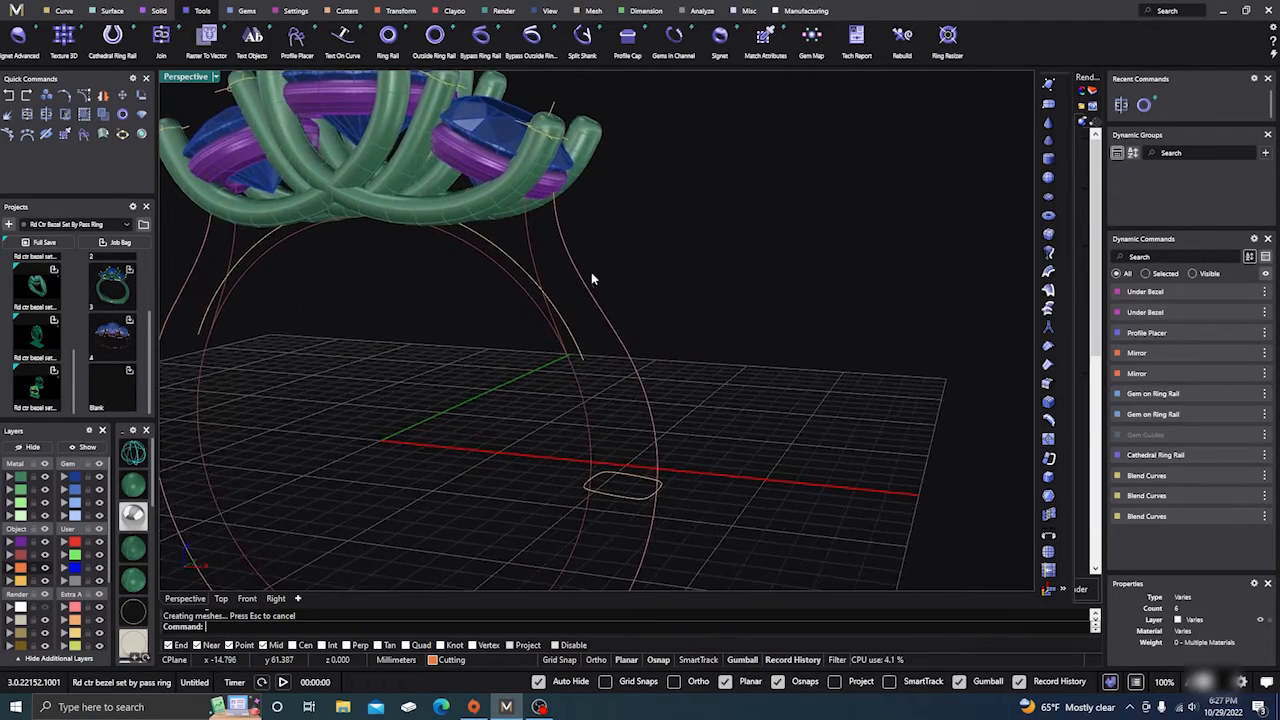
# Step: Run Sweep 2 with both shank rails, the top profile and the base ellipse
pyautogui.click(112, 10)
pyautogui.click(108, 40)
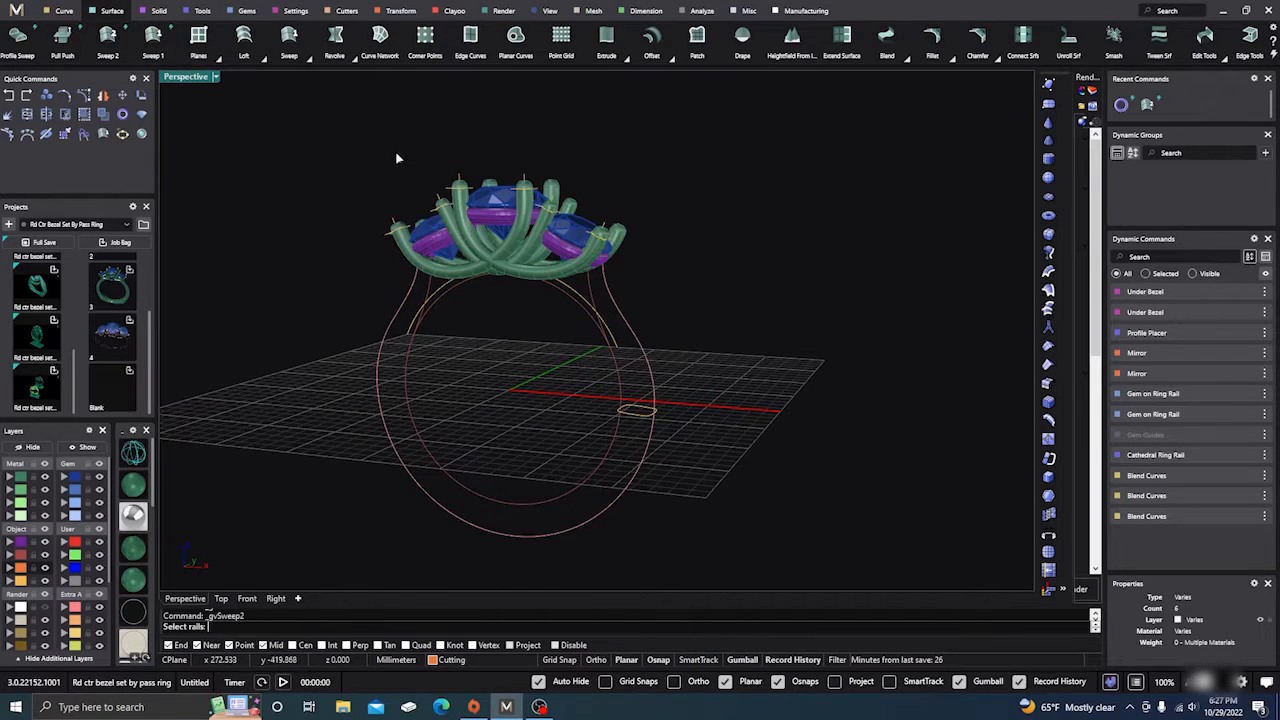
pyautogui.scroll(4, 605, 287)
pyautogui.click(616, 302)
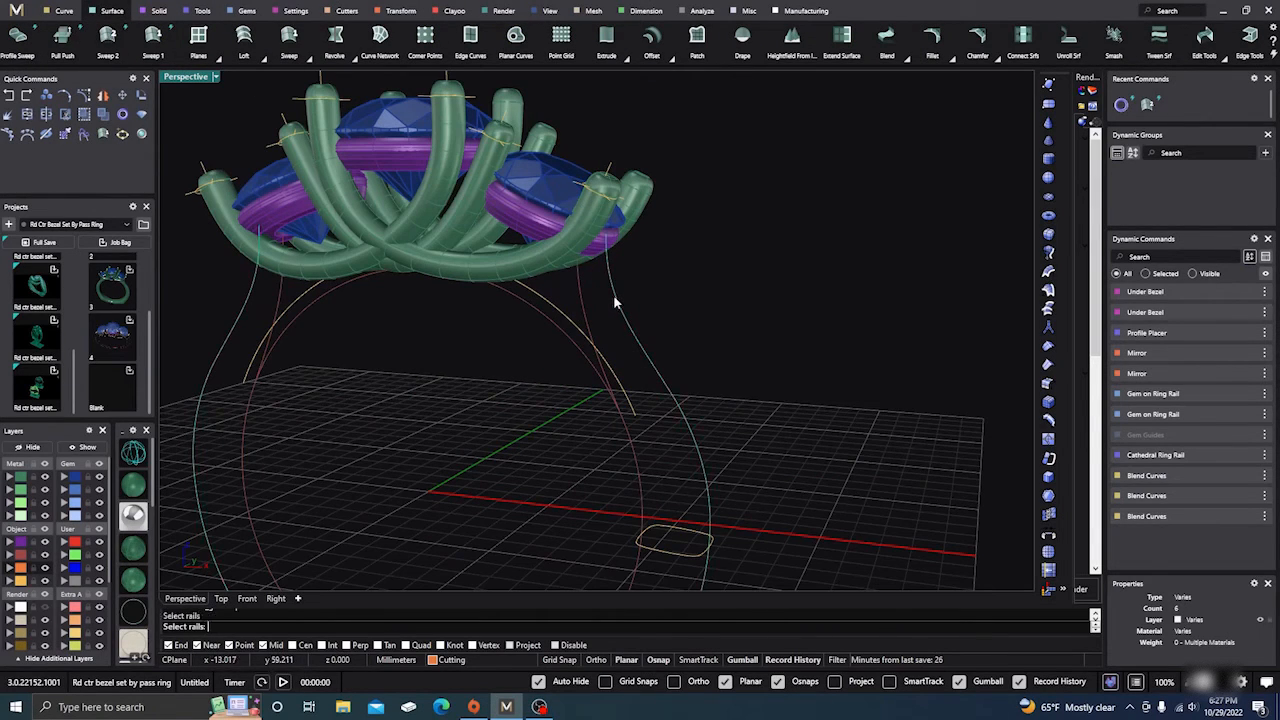
pyautogui.click(580, 290)
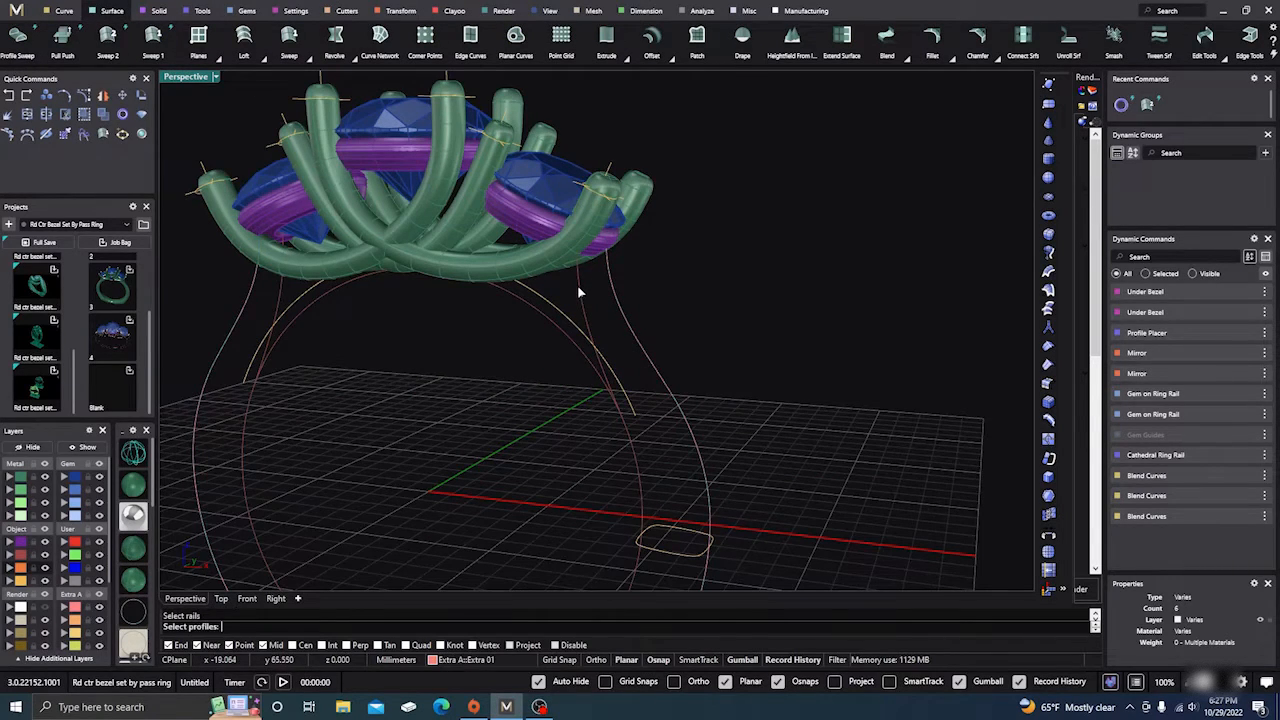
pyautogui.click(136, 457)
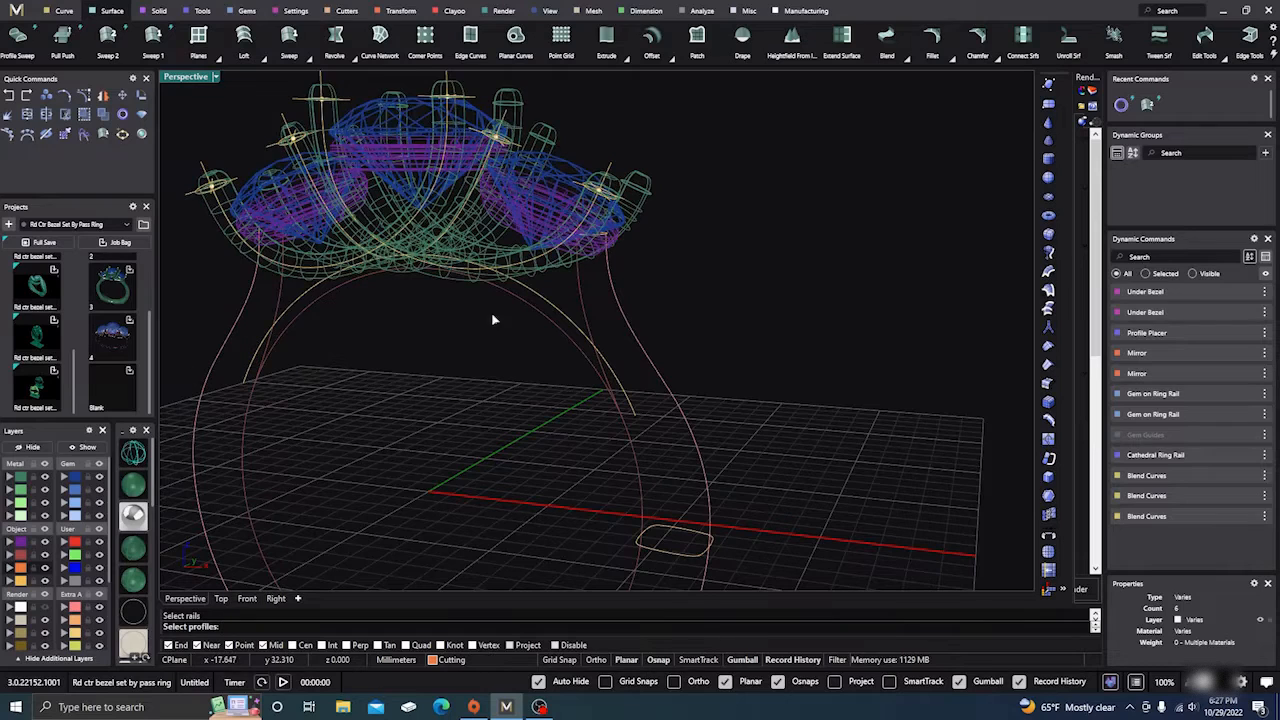
pyautogui.click(605, 240)
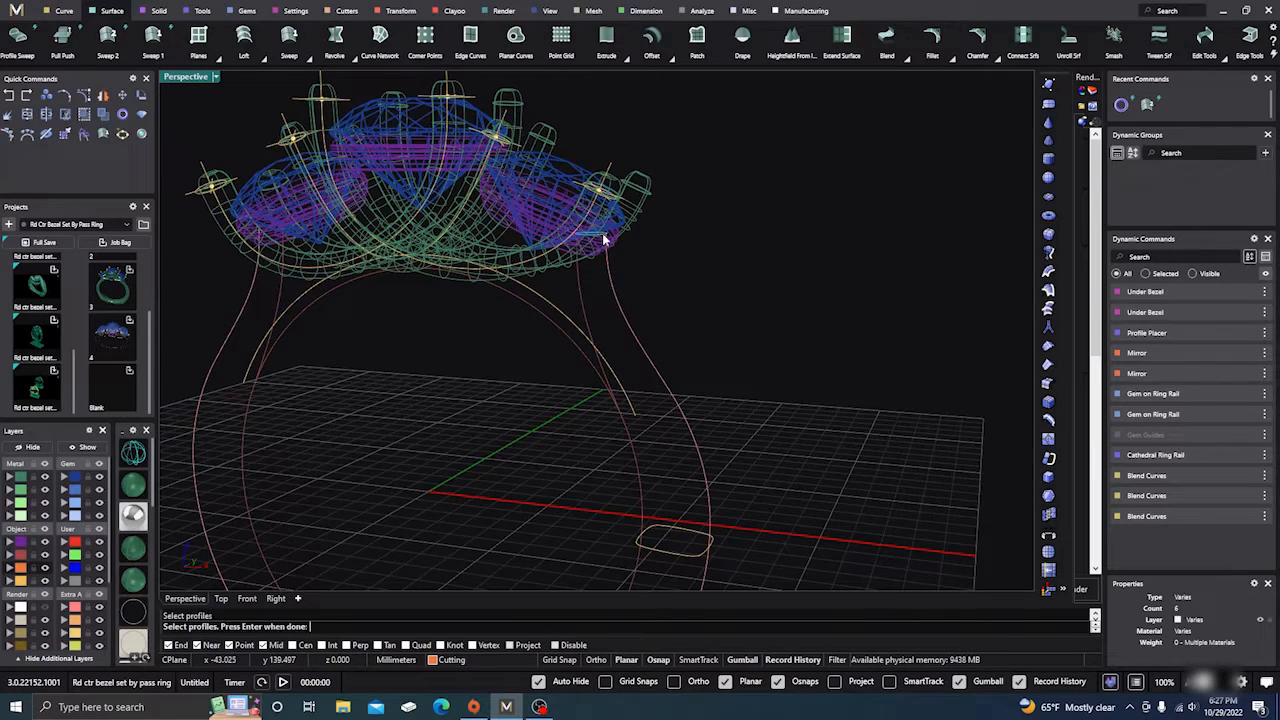
pyautogui.click(680, 554)
pyautogui.press('Return')
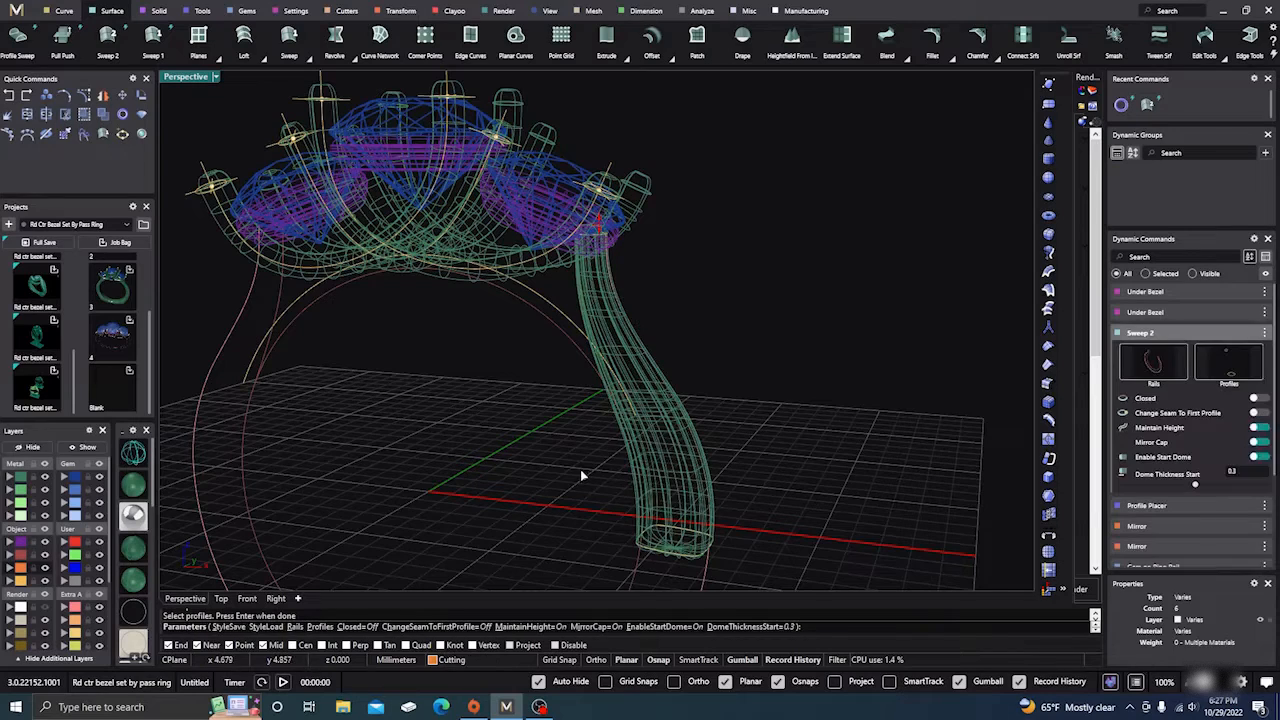
# Step: Set the start dome thickness to 0 and create the new swept shank
pyautogui.moveTo(580, 469); pyautogui.dragTo(598, 290, button='right')
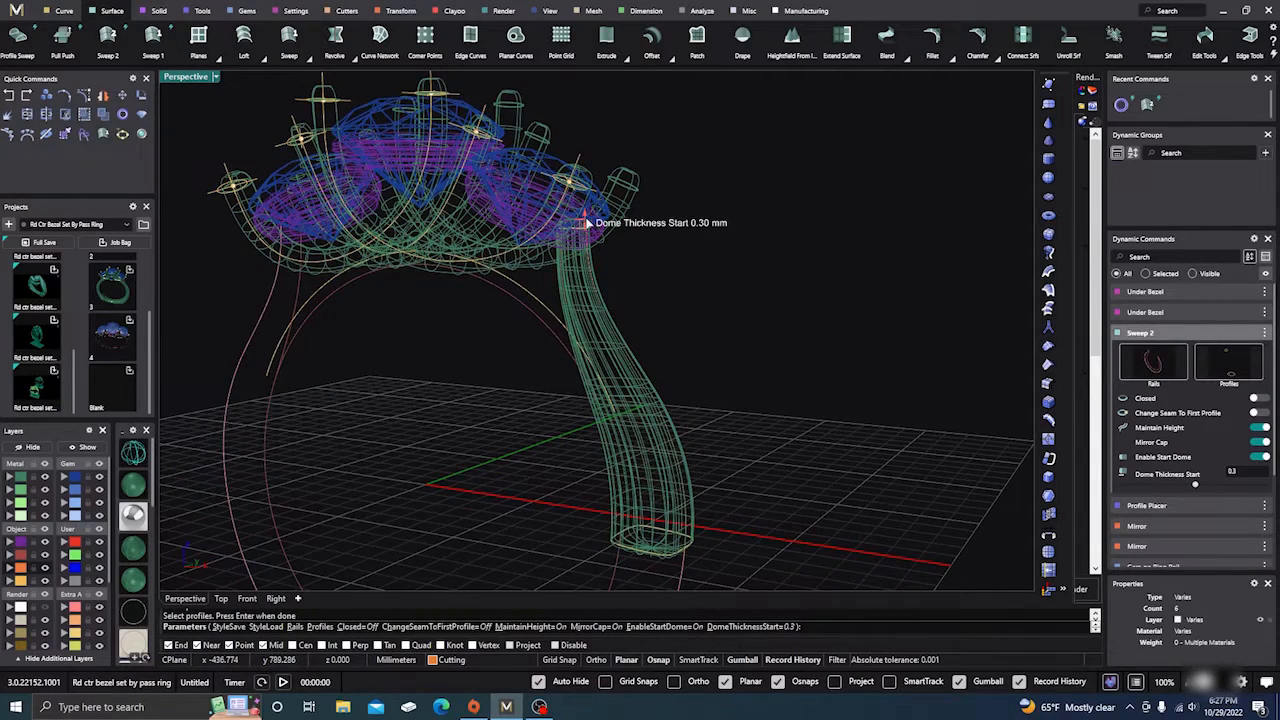
pyautogui.moveTo(583, 222); pyautogui.dragTo(519, 218)
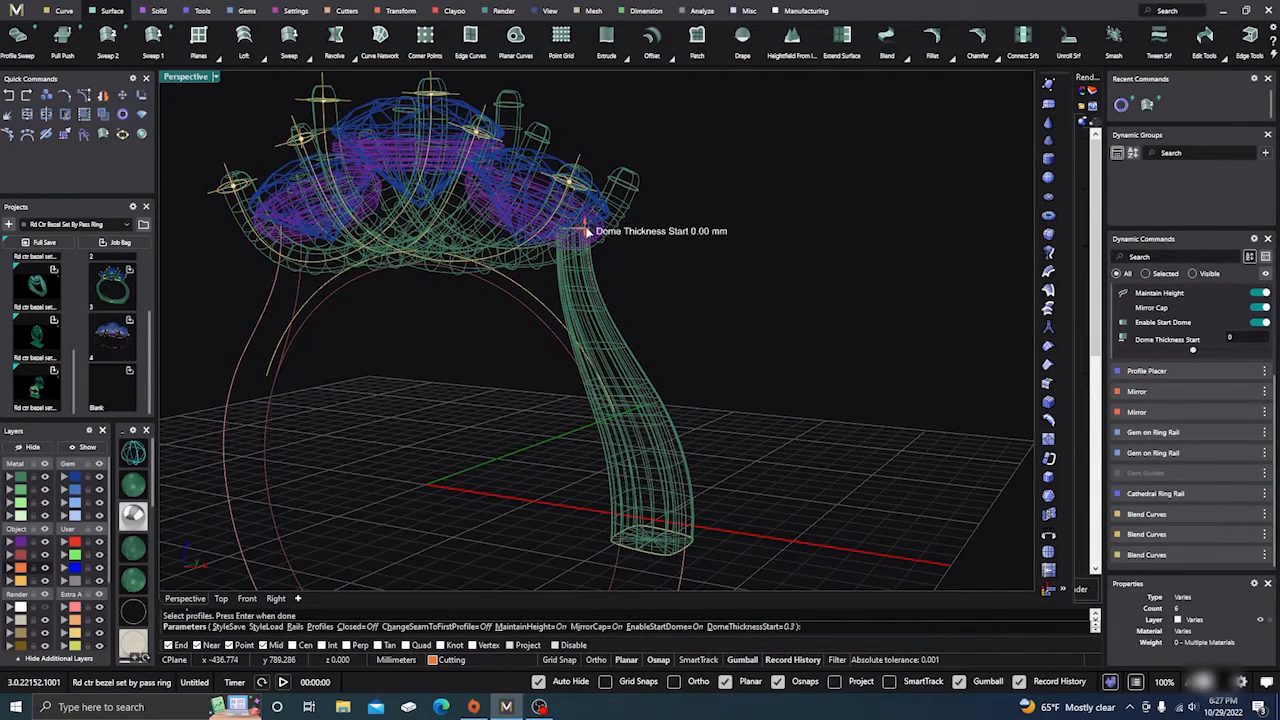
pyautogui.press('Return')
pyautogui.scroll(-3, 679, 316)
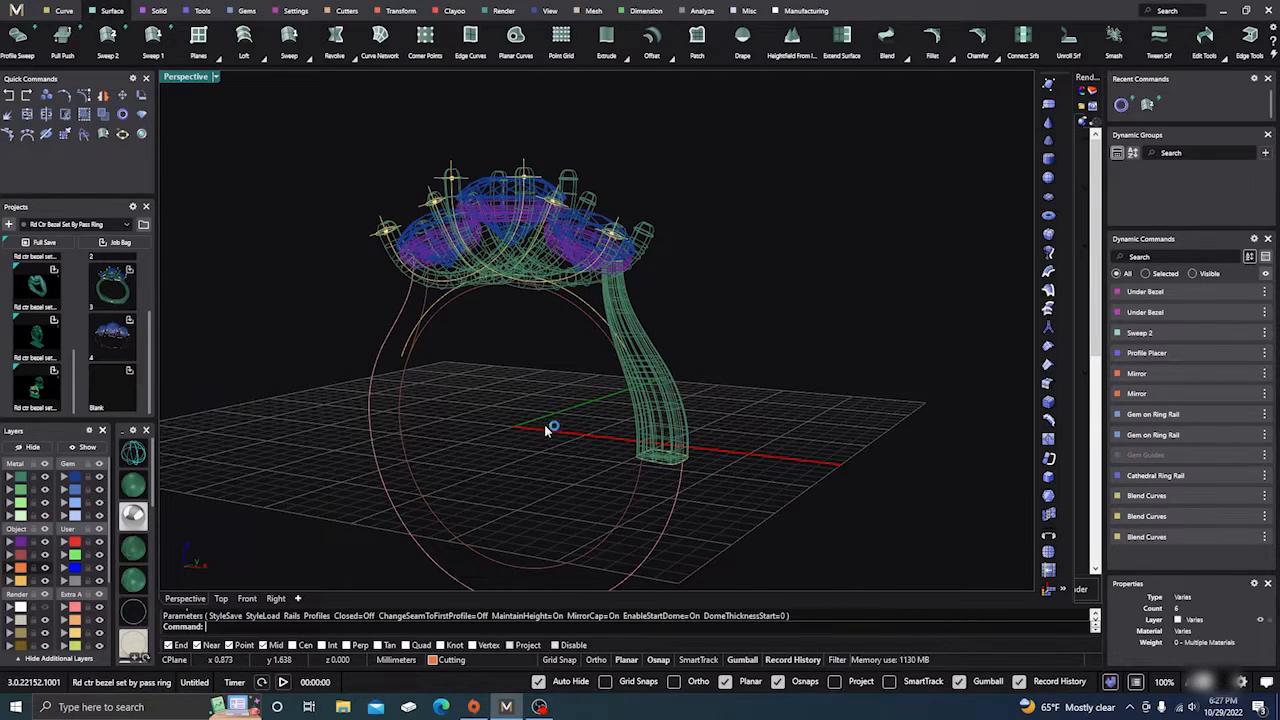
pyautogui.moveTo(545, 430); pyautogui.dragTo(566, 442, button='right')
pyautogui.click(665, 357)
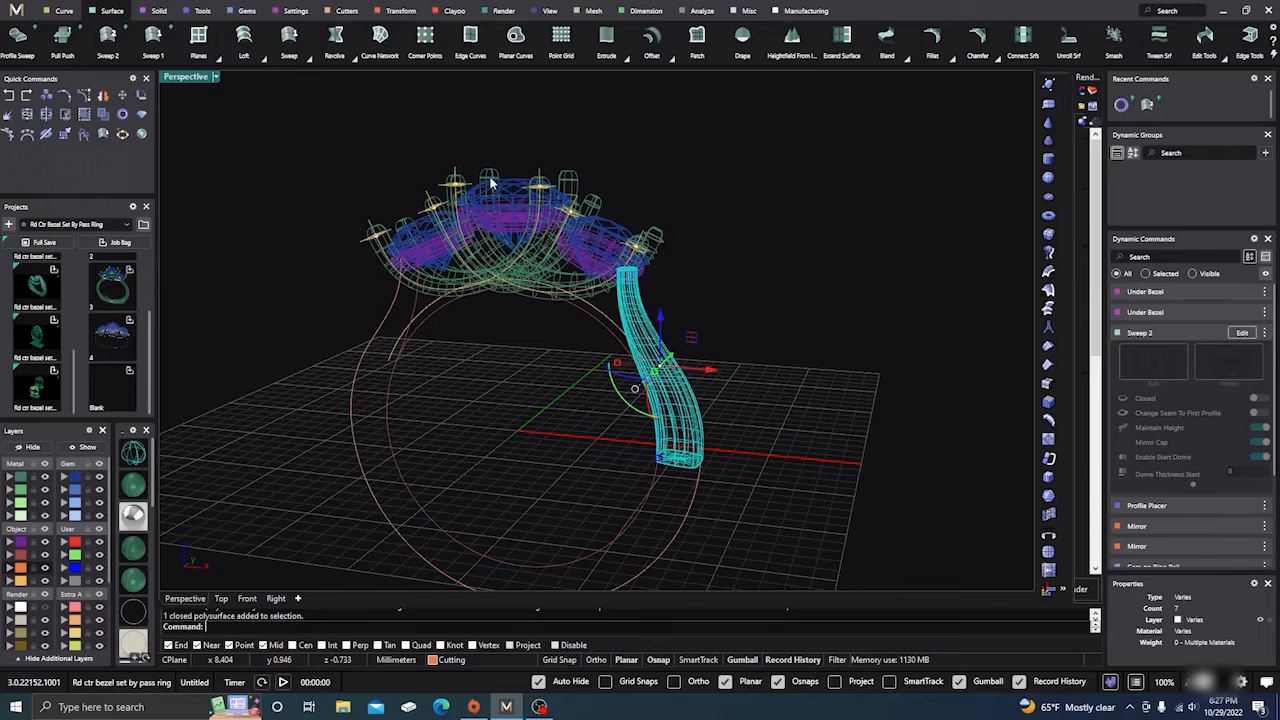
# Step: Mirror the new shank to the opposite side and show the cutting plane again in shaded view
pyautogui.click(402, 12)
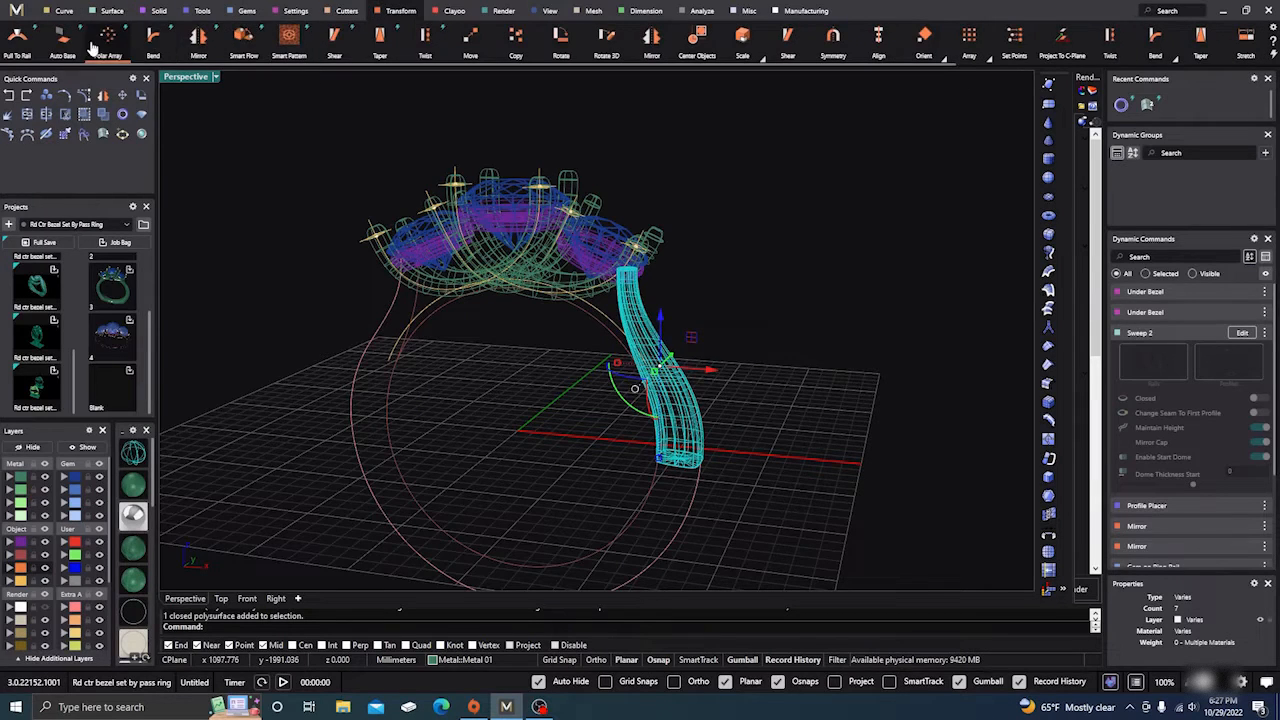
pyautogui.click(200, 38)
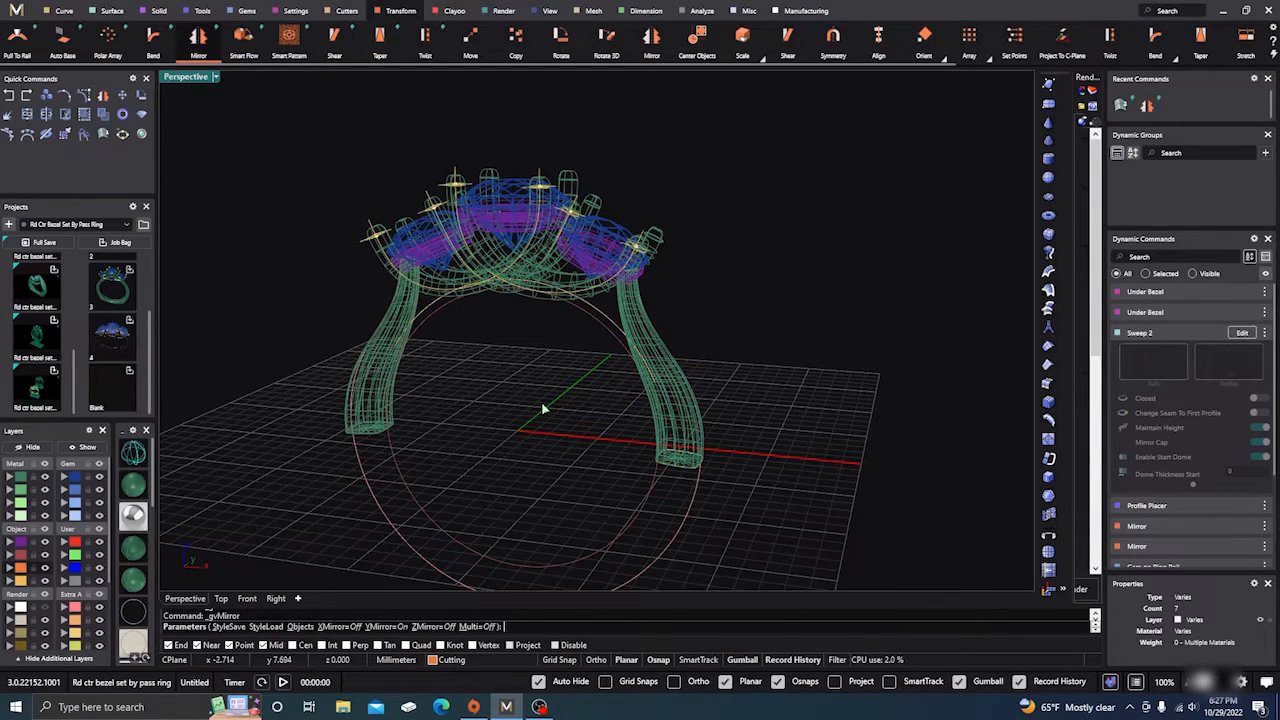
pyautogui.press('Return')
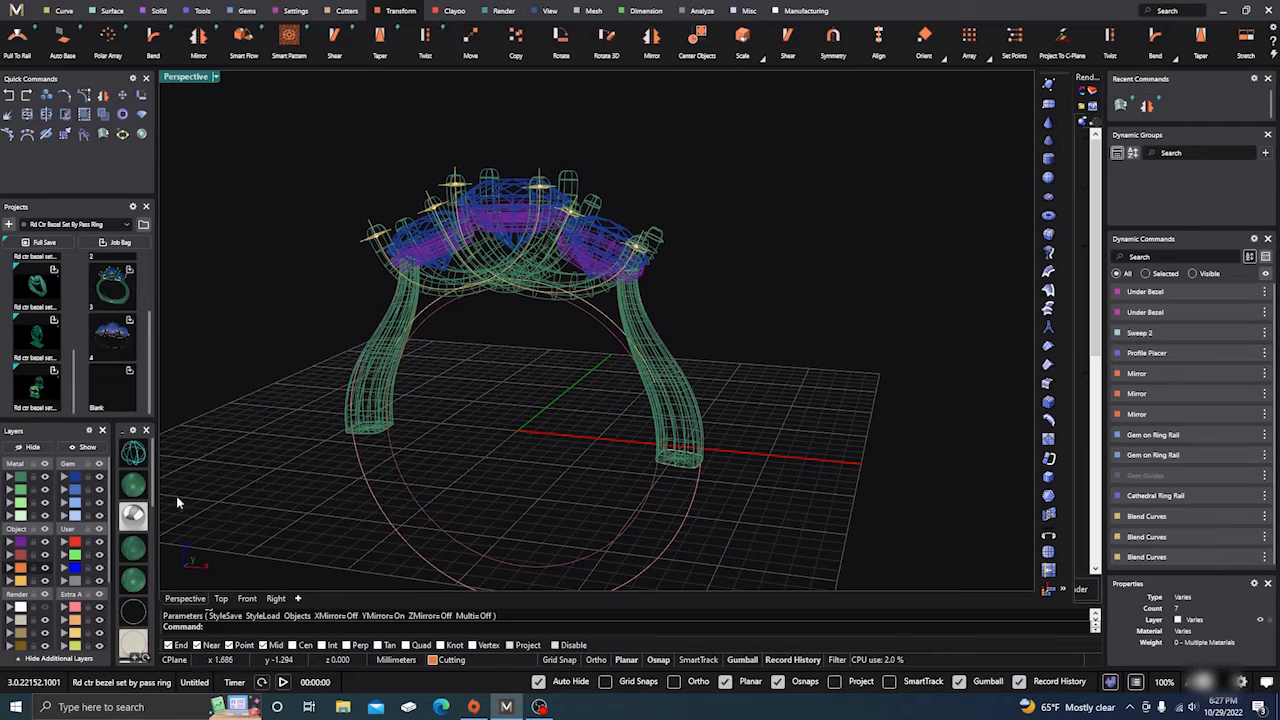
pyautogui.click(95, 449)
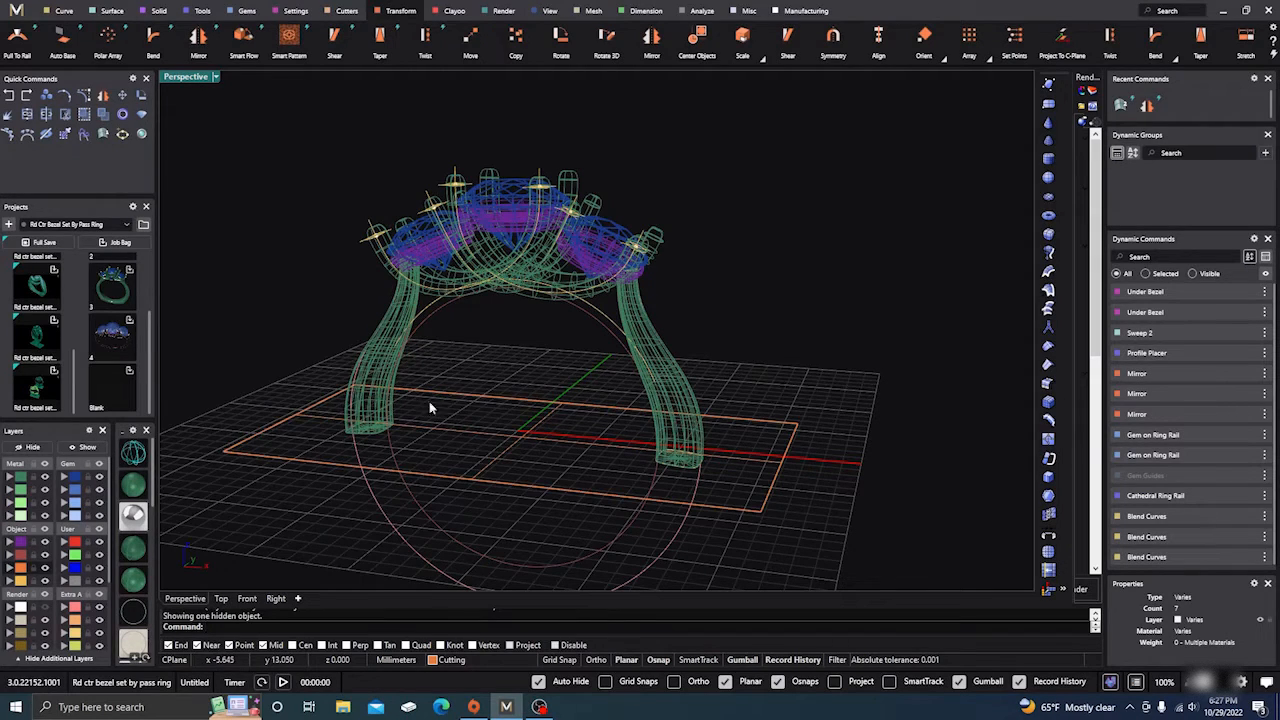
pyautogui.click(133, 485)
pyautogui.scroll(-3, 565, 430)
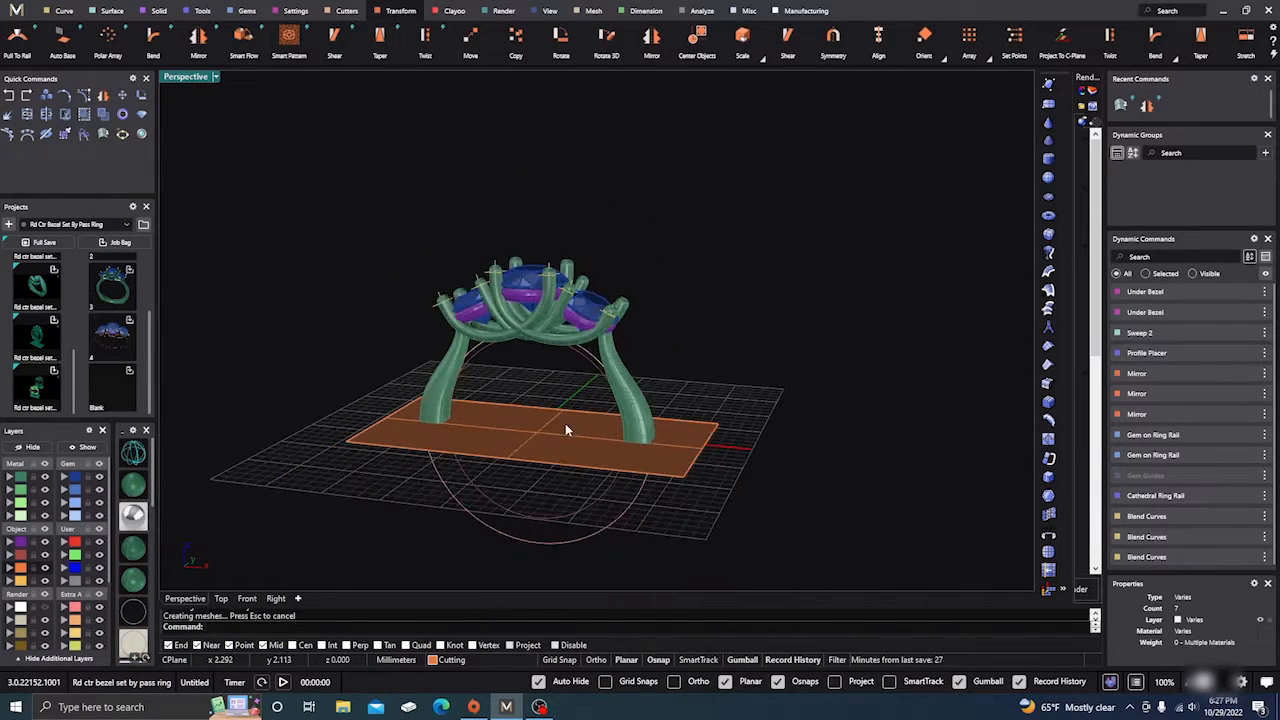
pyautogui.moveTo(565, 423); pyautogui.dragTo(608, 457, button='right')
pyautogui.scroll(3, 538, 412)
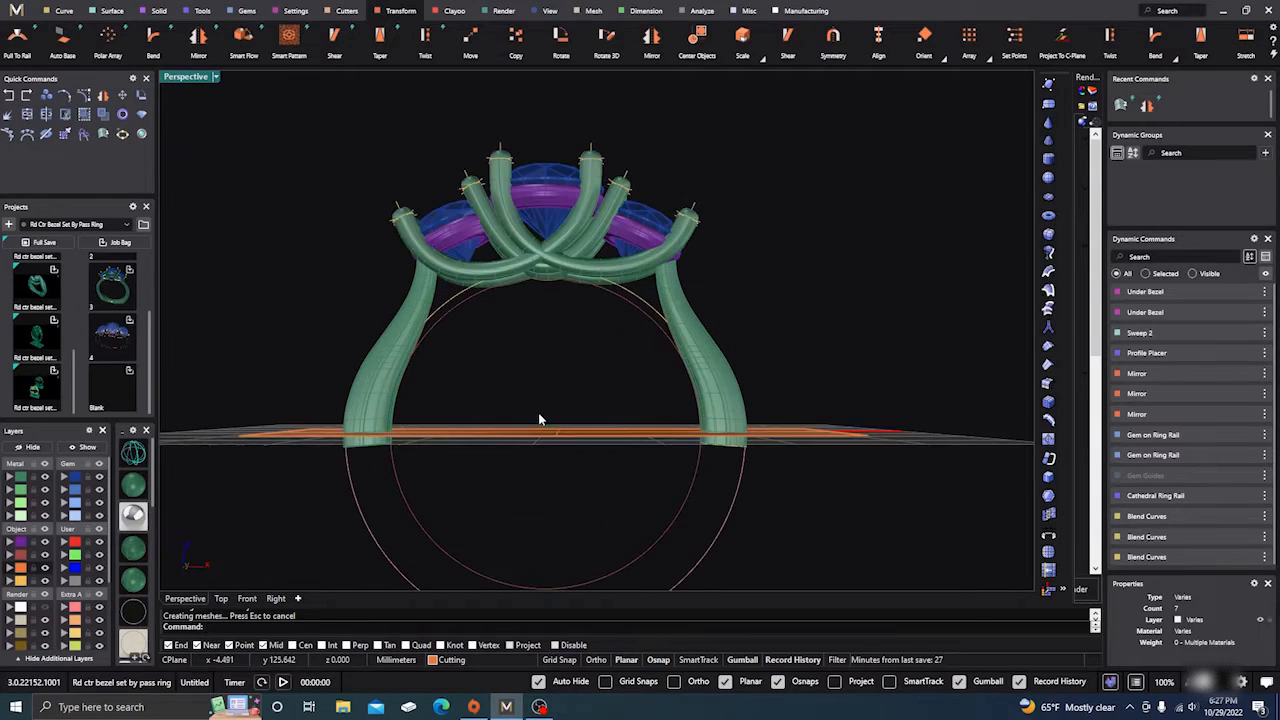
# Step: Select both shanks and attempt a split with the orange plane via right-click
pyautogui.click(375, 373)
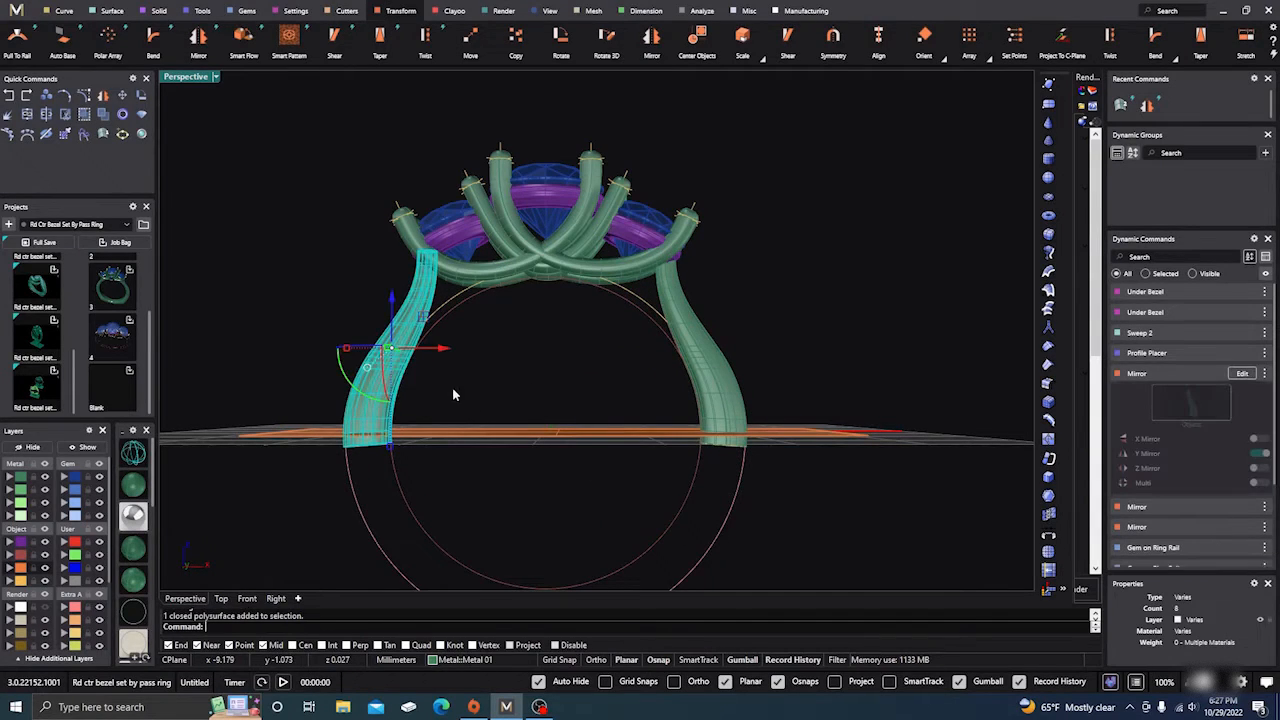
pyautogui.keyDown('shift'); pyautogui.click(692, 360); pyautogui.keyUp('shift')
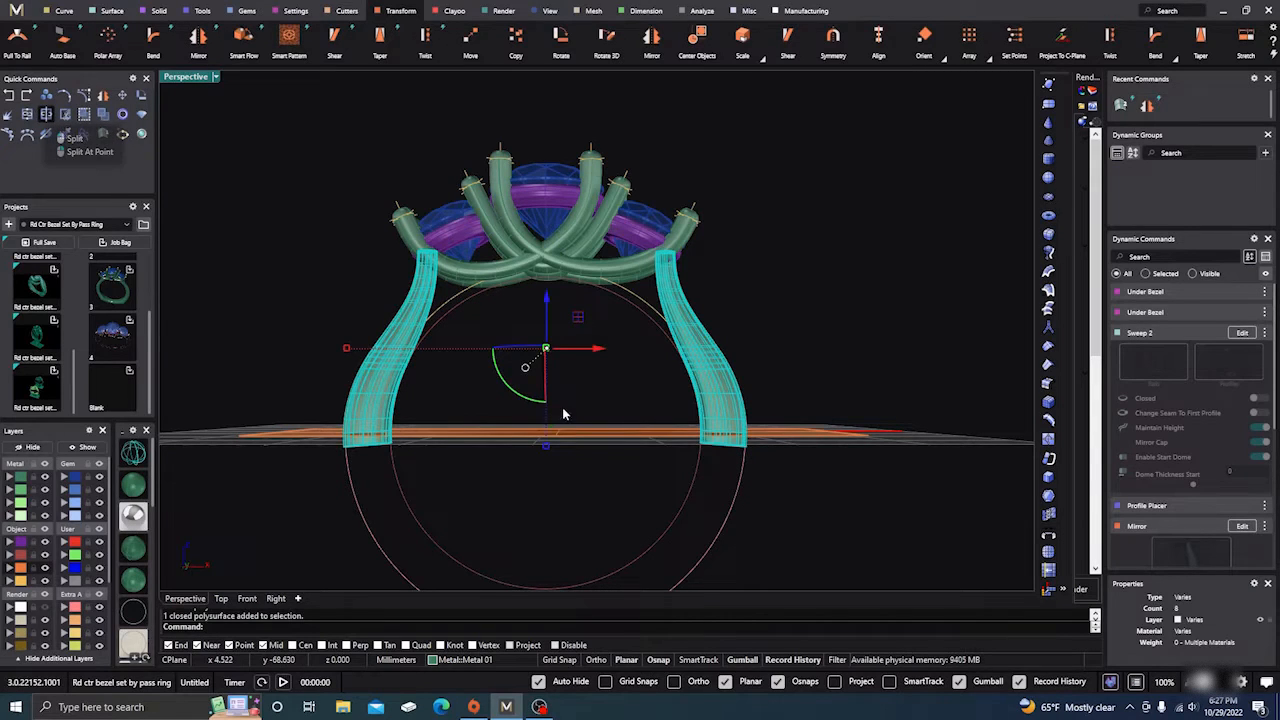
pyautogui.moveTo(562, 409); pyautogui.dragTo(601, 447, button='right')
pyautogui.click(601, 447)
pyautogui.rightClick(601, 447)
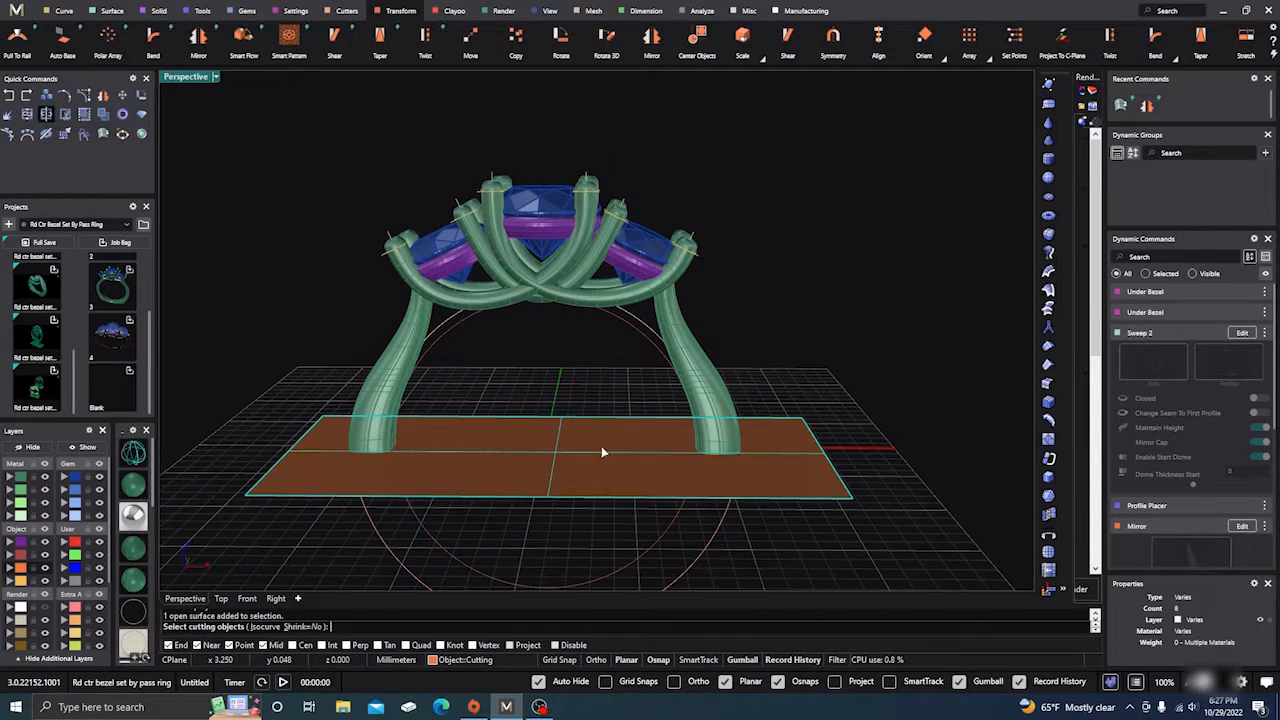
pyautogui.rightClick(601, 447)
pyautogui.rightClick(601, 447)
pyautogui.moveTo(500, 582); pyautogui.dragTo(513, 517, button='right')
pyautogui.click(364, 400)
pyautogui.rightClick(516, 502)
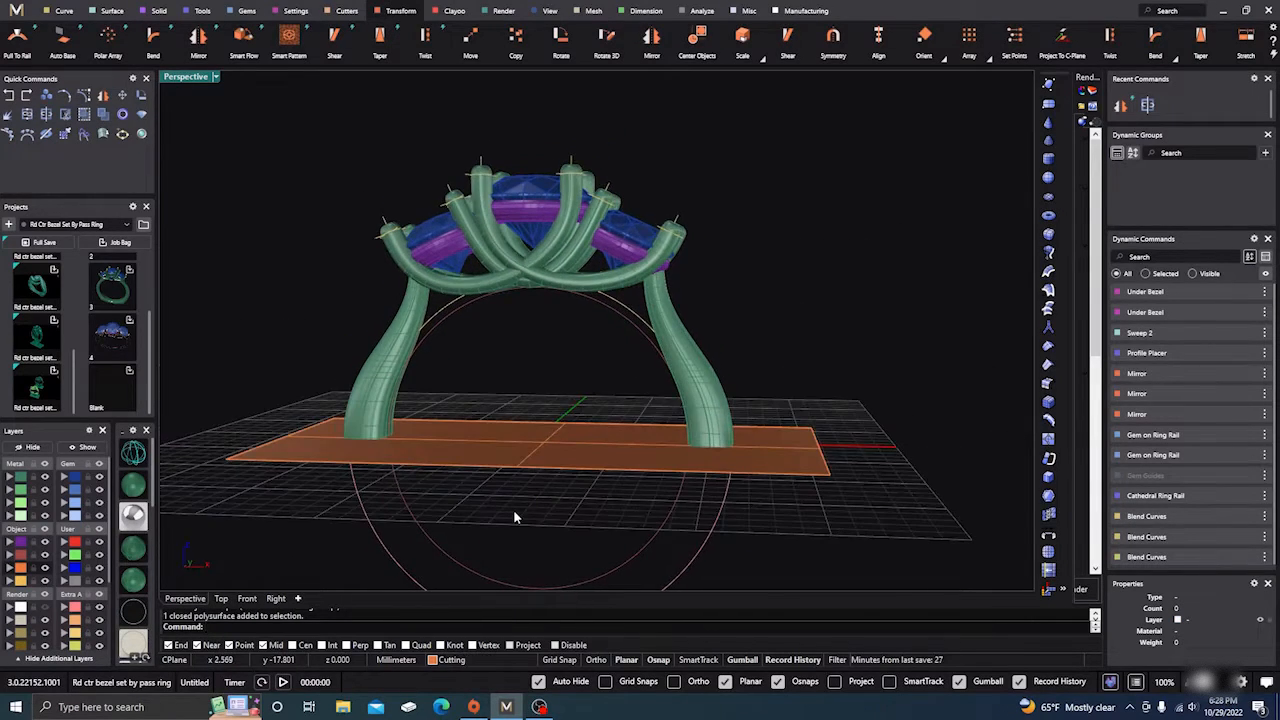
# Step: Reselect both shanks and split them at the orange cutting plane
pyautogui.click(372, 370)
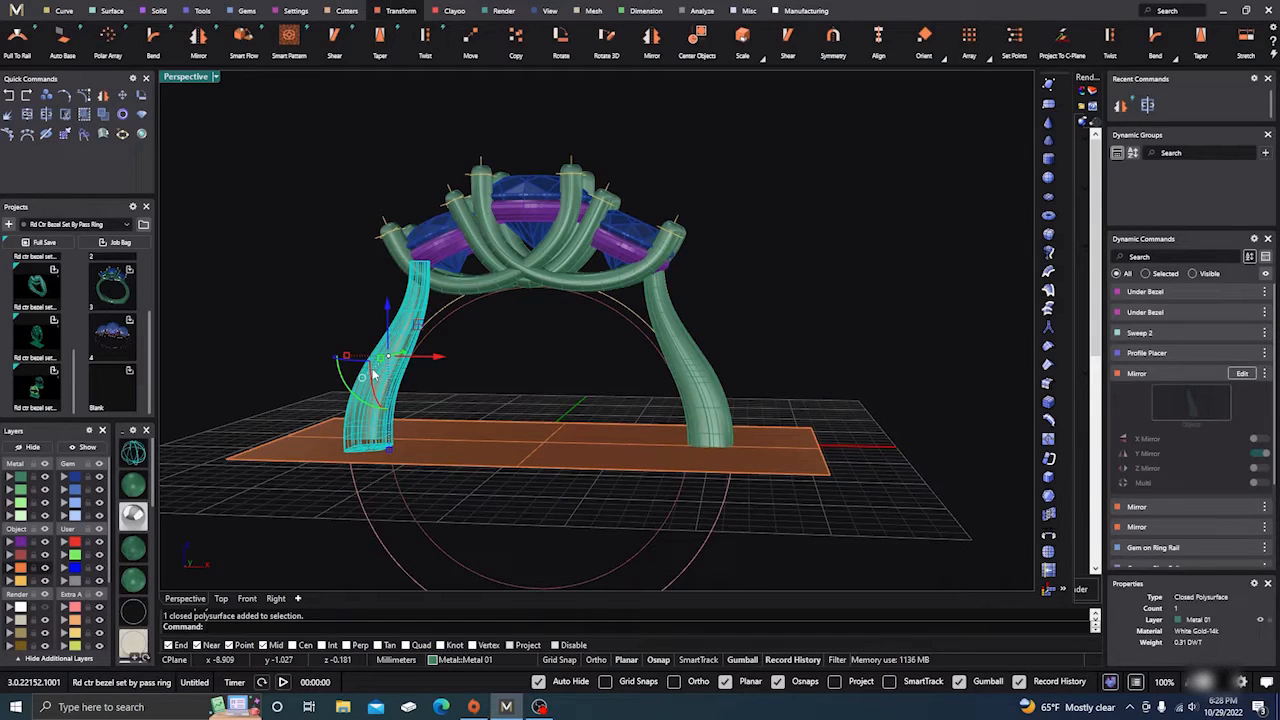
pyautogui.keyDown('shift'); pyautogui.click(702, 365); pyautogui.keyUp('shift')
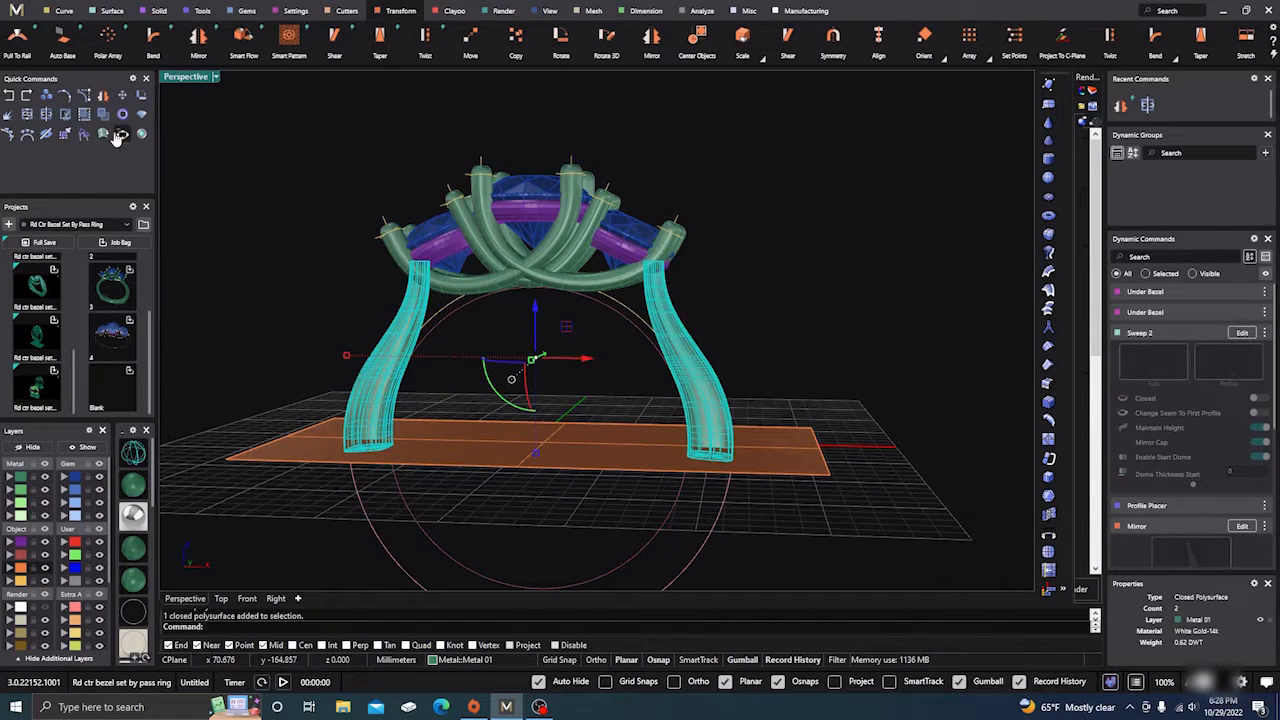
pyautogui.click(45, 116)
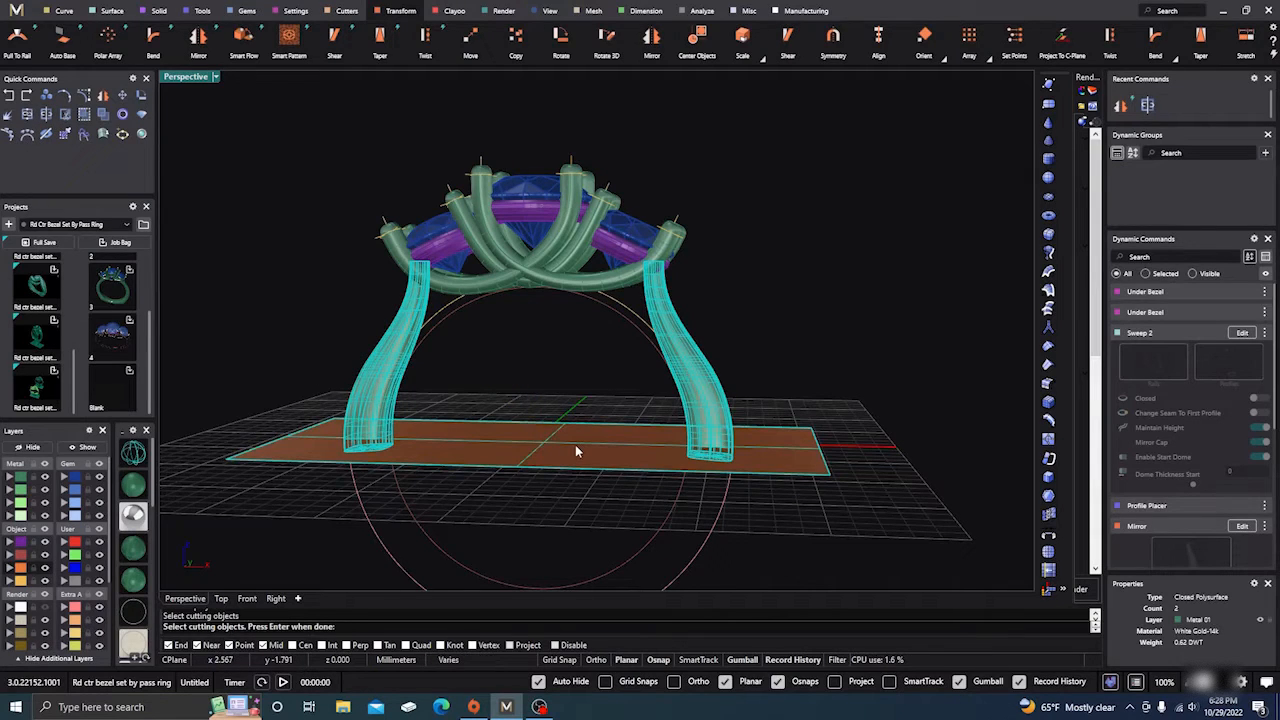
pyautogui.press('Return')
pyautogui.click(521, 511)
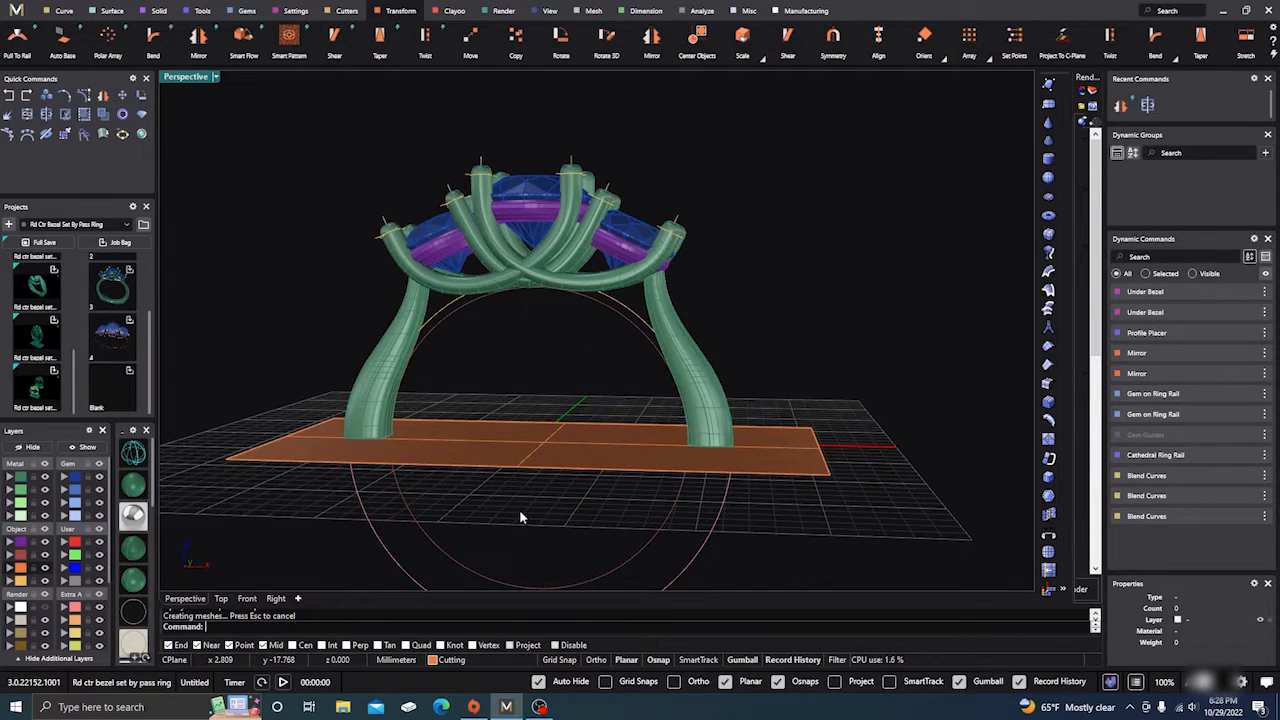
pyautogui.moveTo(521, 511); pyautogui.dragTo(537, 487, button='right')
# Step: Delete the cut-off stubs under both shank legs and hide the orange cutting plane
pyautogui.click(362, 440)
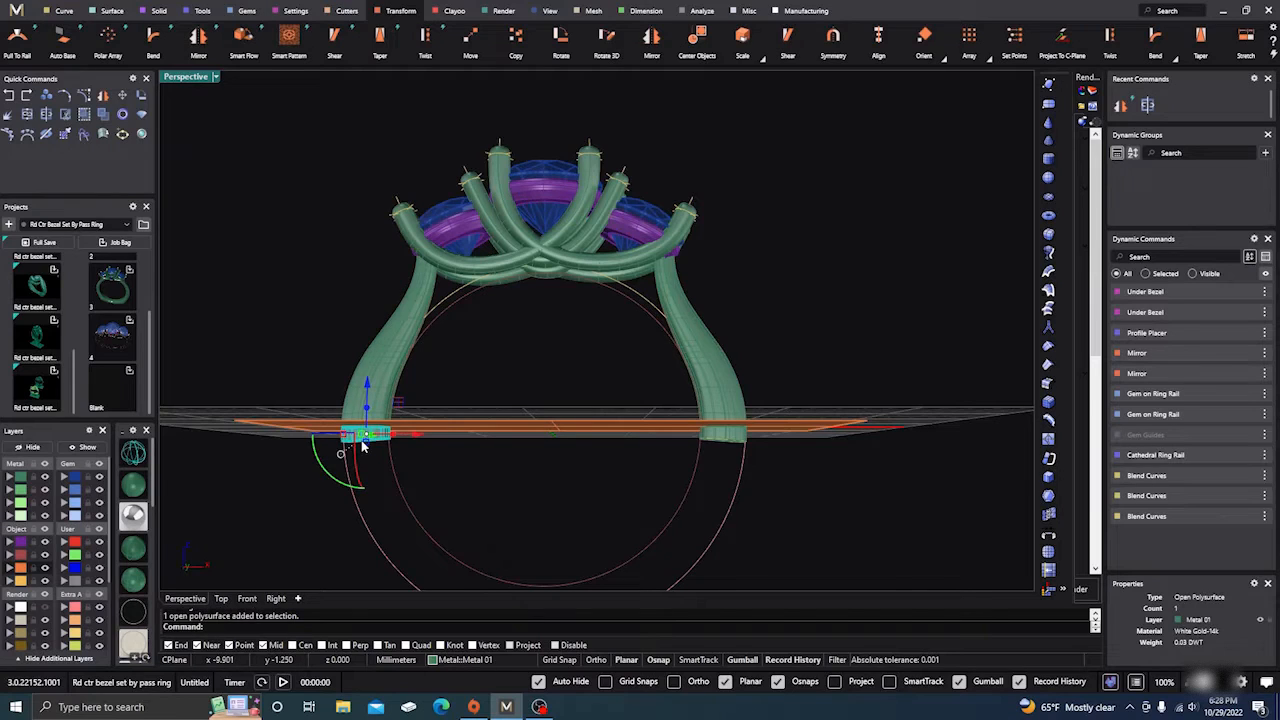
pyautogui.press('Delete')
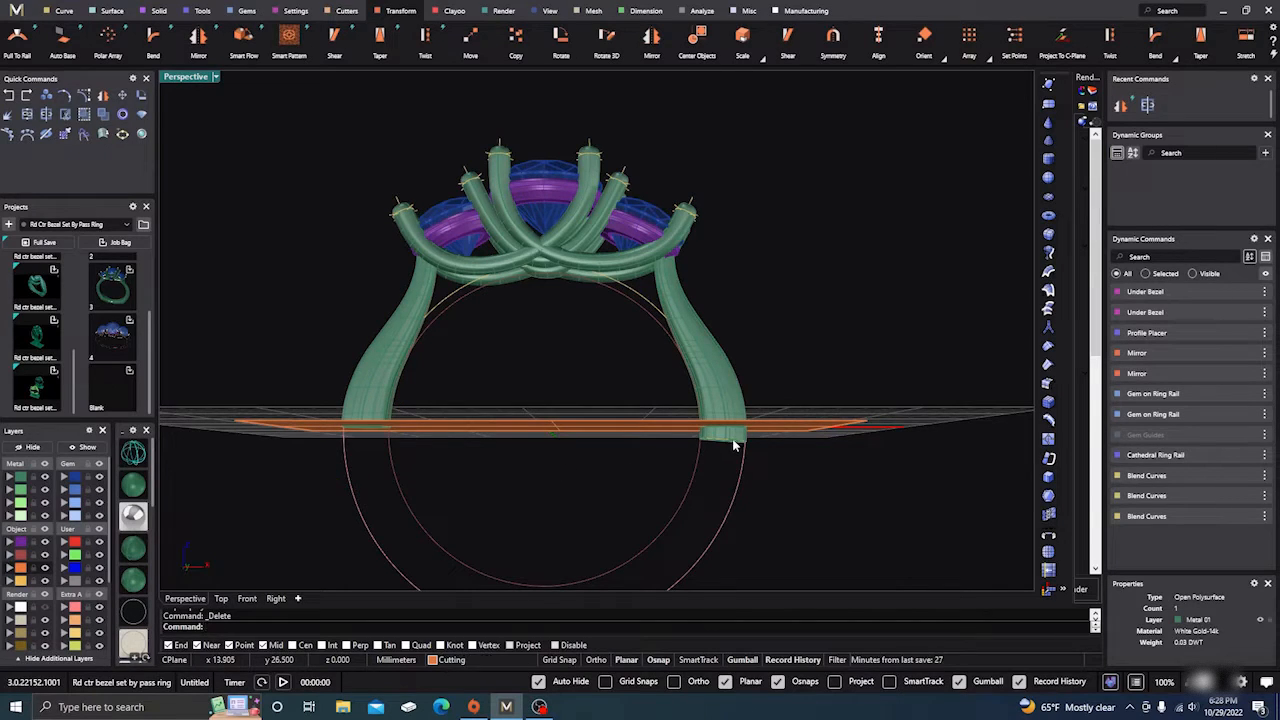
pyautogui.click(734, 443)
pyautogui.click(782, 486)
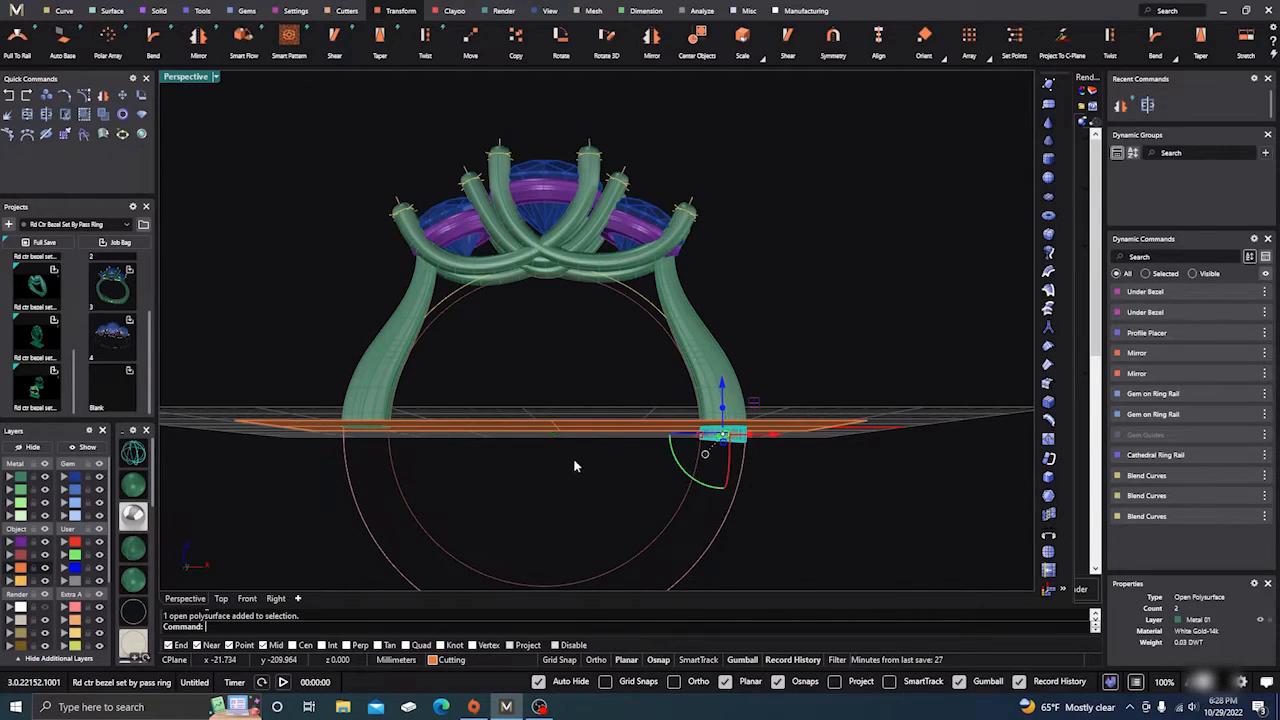
pyautogui.press('Delete')
pyautogui.click(573, 436)
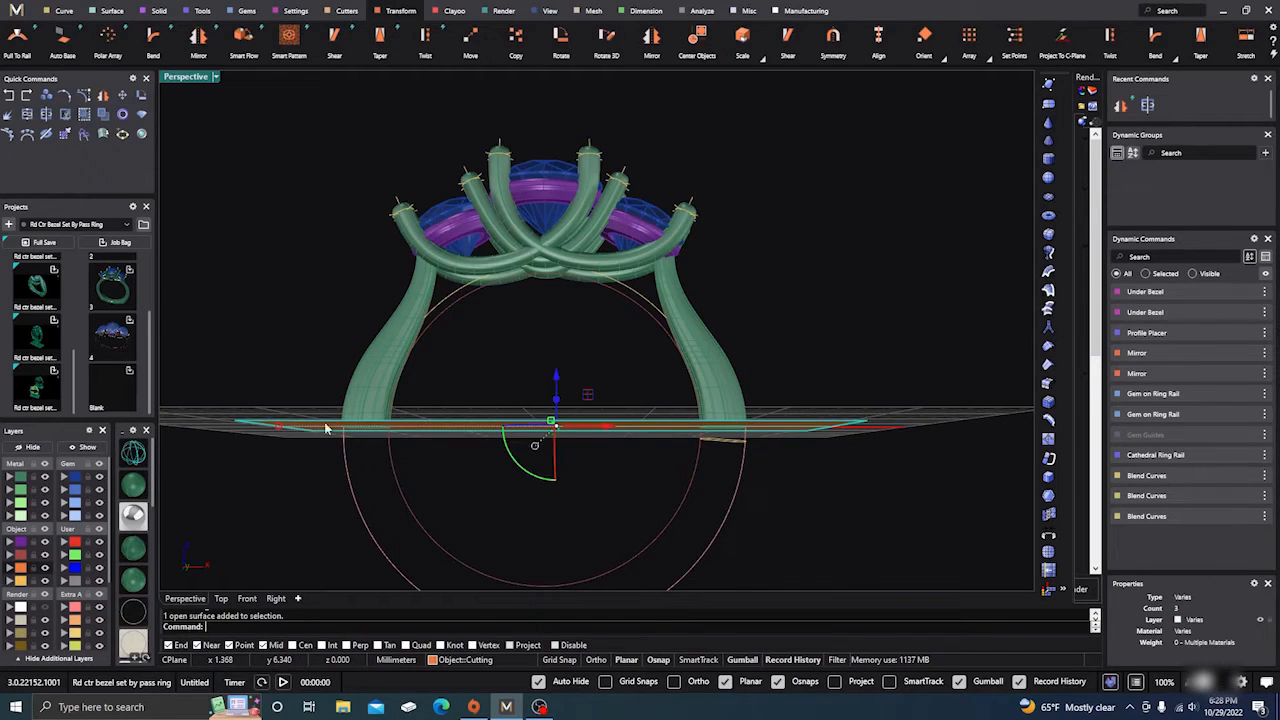
pyautogui.click(38, 448)
# Step: Move the shank-end profile curve to the Light layer, then select the finger circle
pyautogui.moveTo(488, 403); pyautogui.dragTo(663, 345, button='right')
pyautogui.scroll(3, 663, 345)
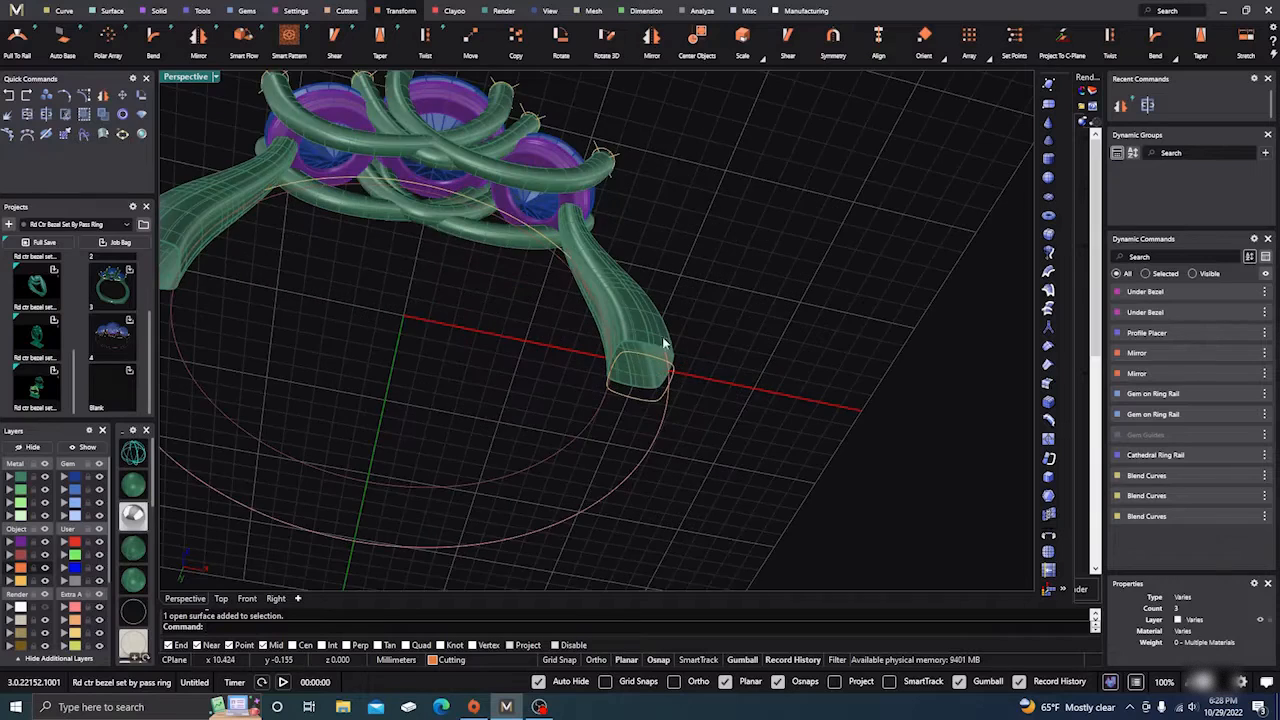
pyautogui.scroll(-3, 666, 329)
pyautogui.click(651, 372)
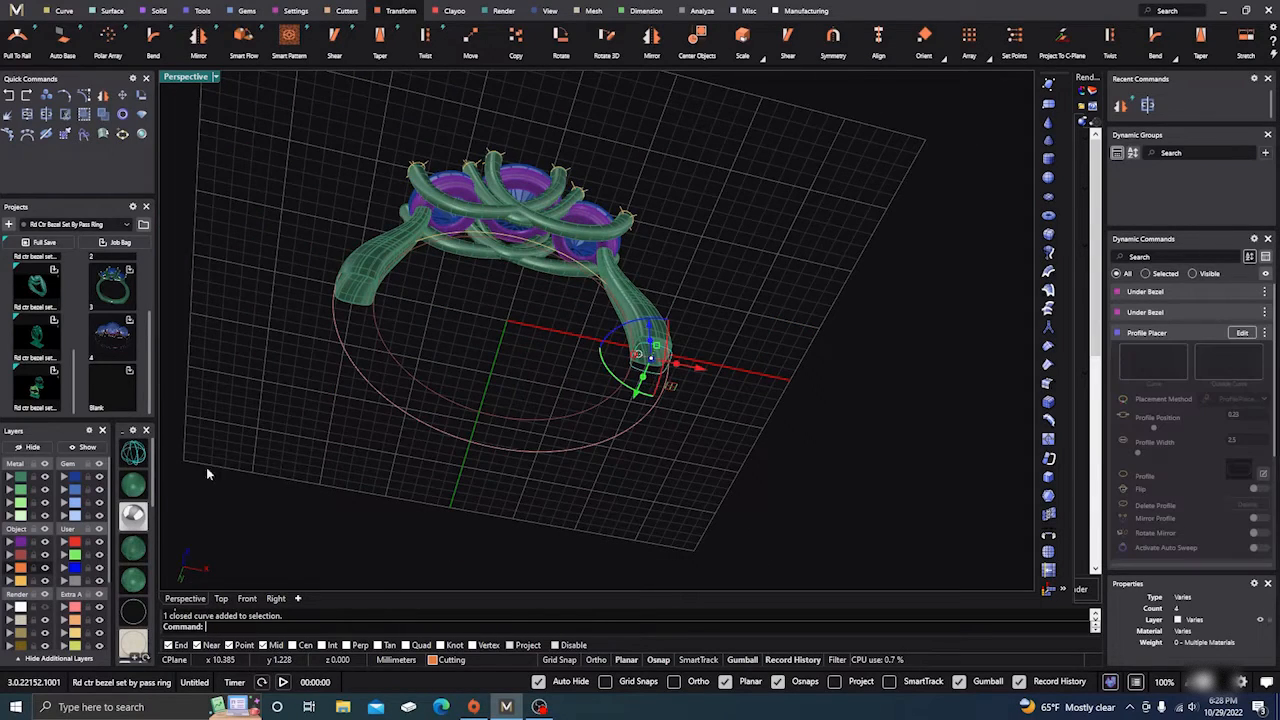
pyautogui.click(8, 610)
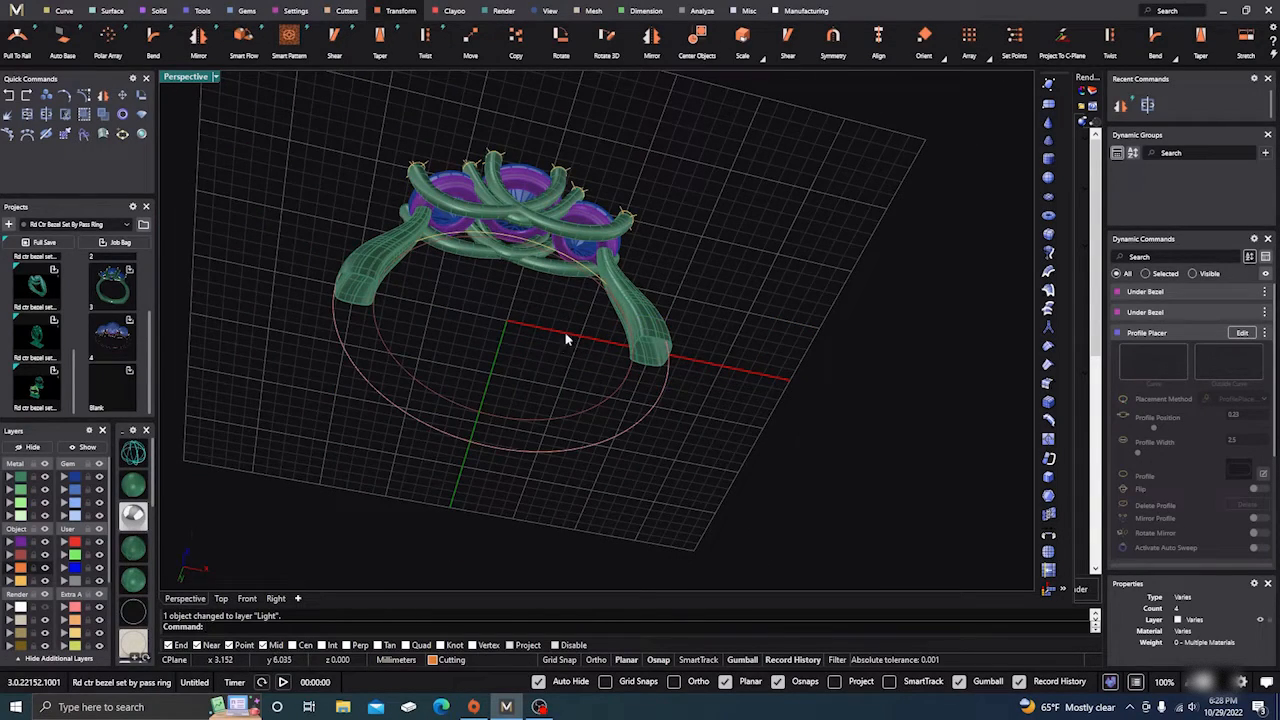
pyautogui.moveTo(569, 340); pyautogui.dragTo(488, 436, button='right')
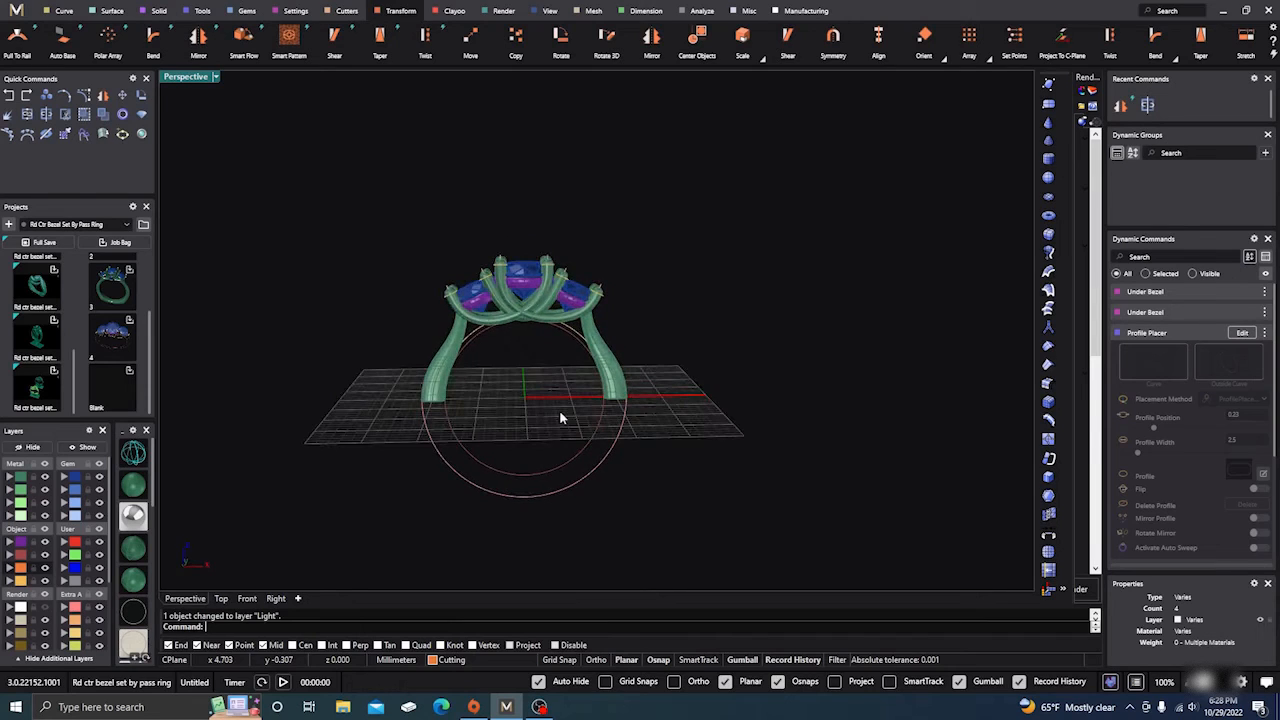
pyautogui.scroll(-4, 560, 418)
pyautogui.moveTo(562, 421)
pyautogui.mouseDown(button='right')
pyautogui.moveTo(563, 463)
pyautogui.moveTo(562, 436)
pyautogui.mouseUp(button='right')
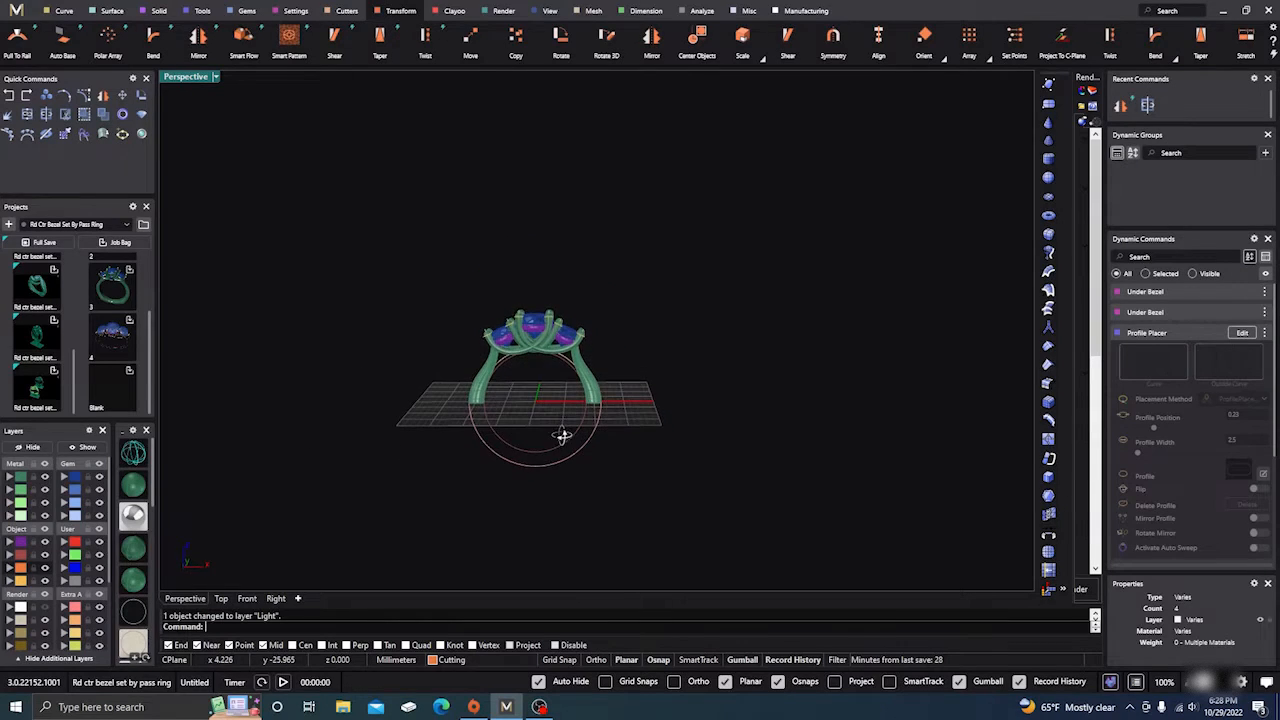
pyautogui.keyDown('shift'); pyautogui.click(540, 465); pyautogui.keyUp('shift')
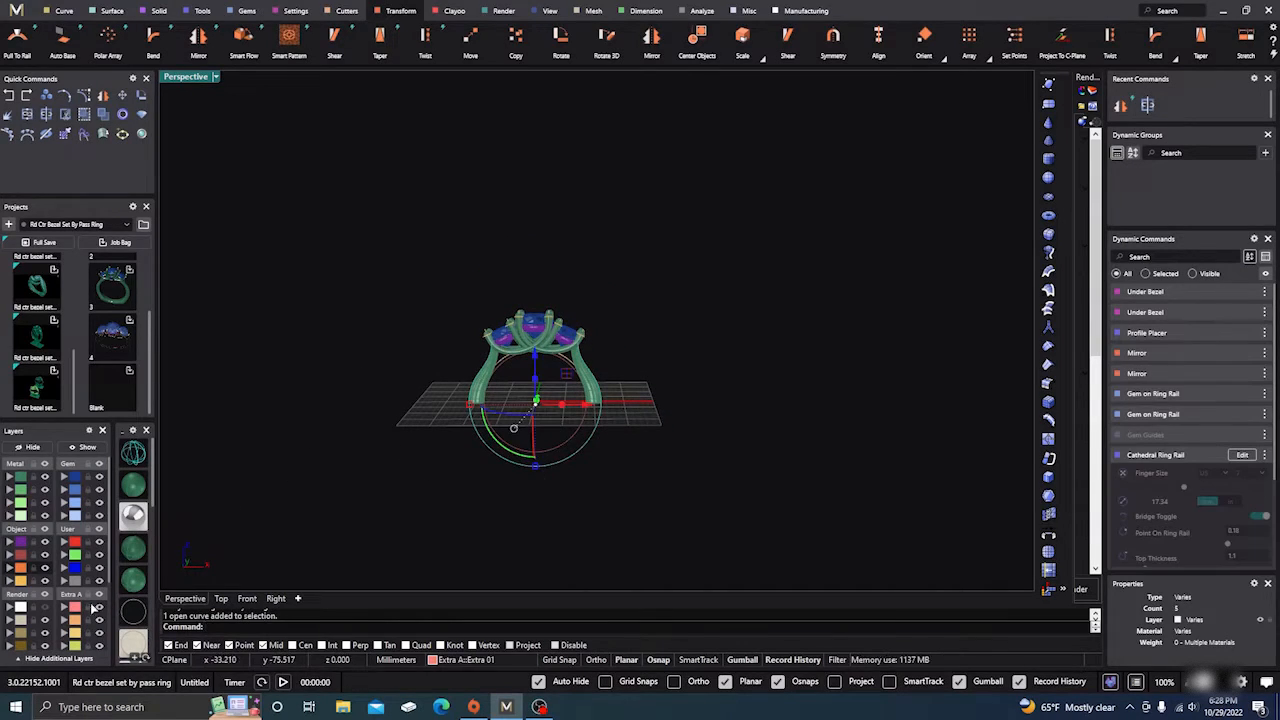
# Step: Hide the Extra 01 layer and start an Outside Ring Rail on the finger circle
pyautogui.click(99, 608)
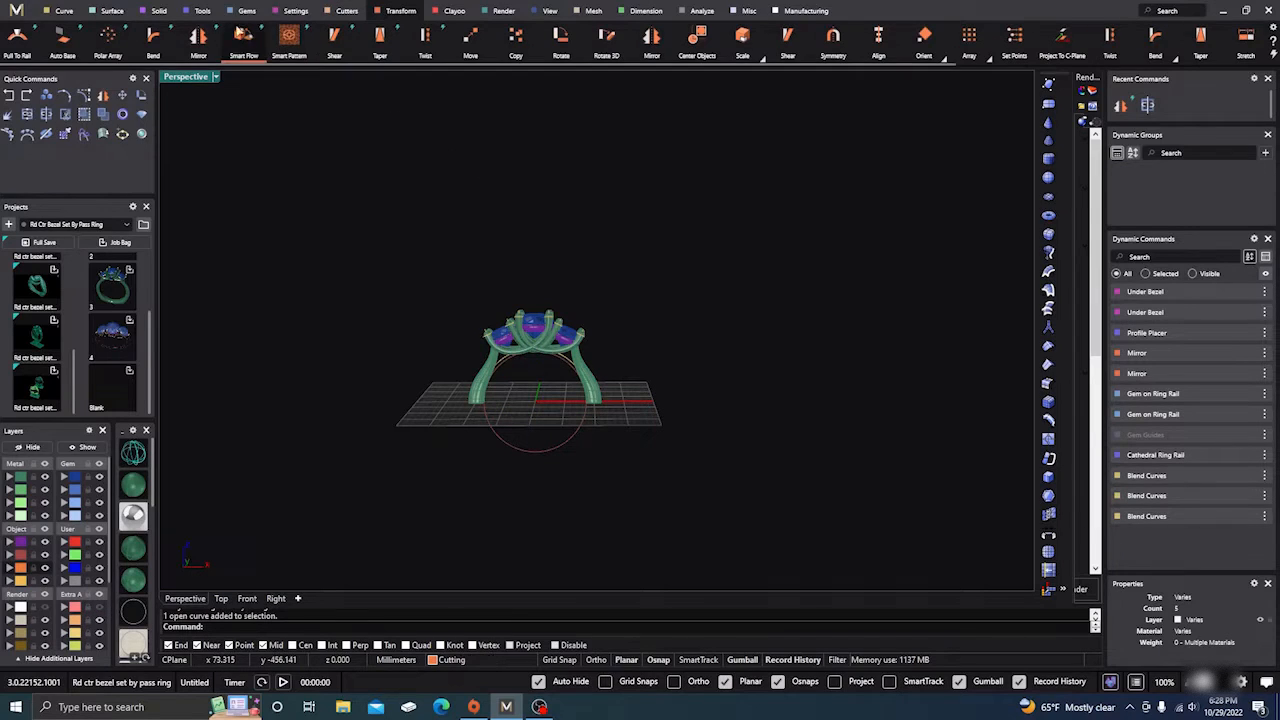
pyautogui.click(202, 11)
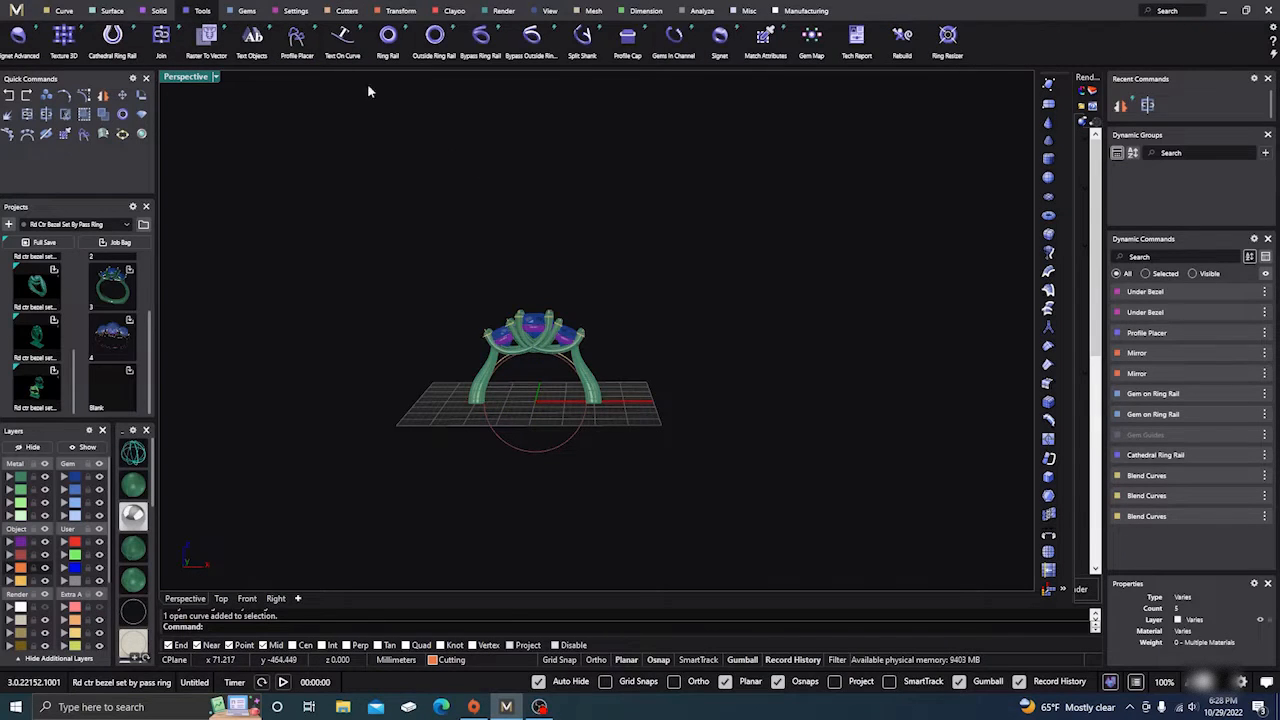
pyautogui.click(436, 38)
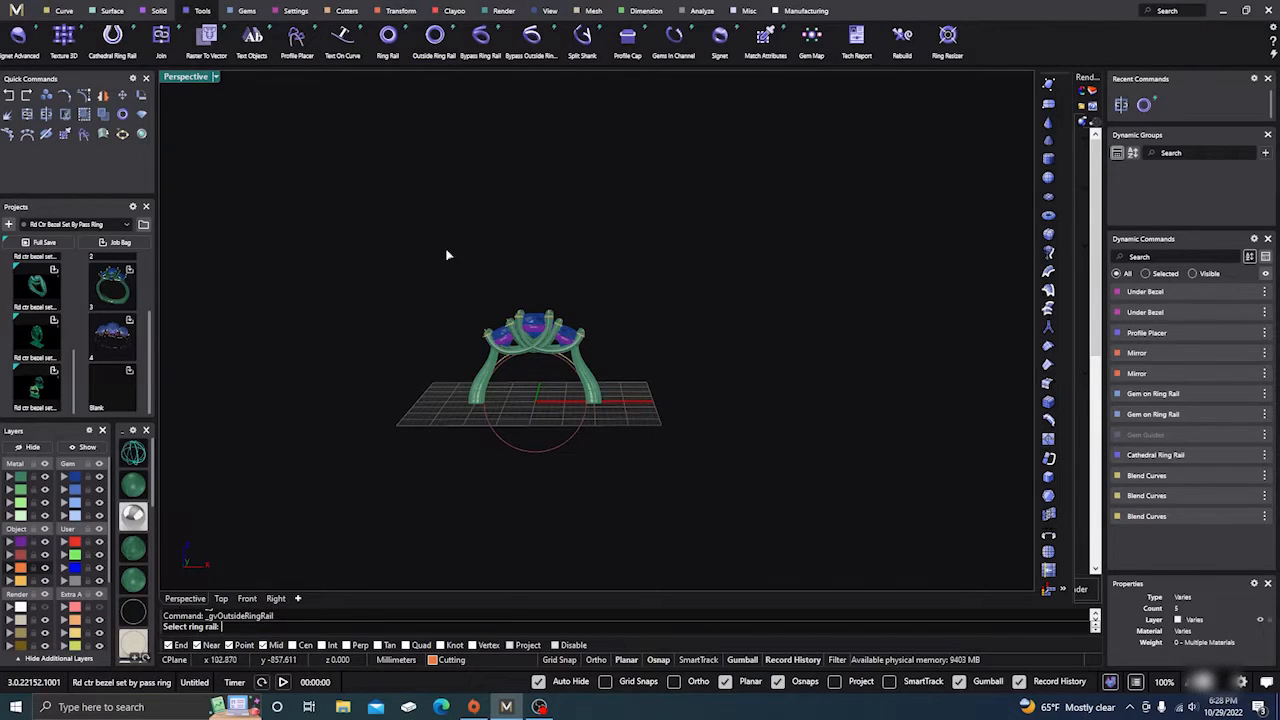
pyautogui.click(532, 449)
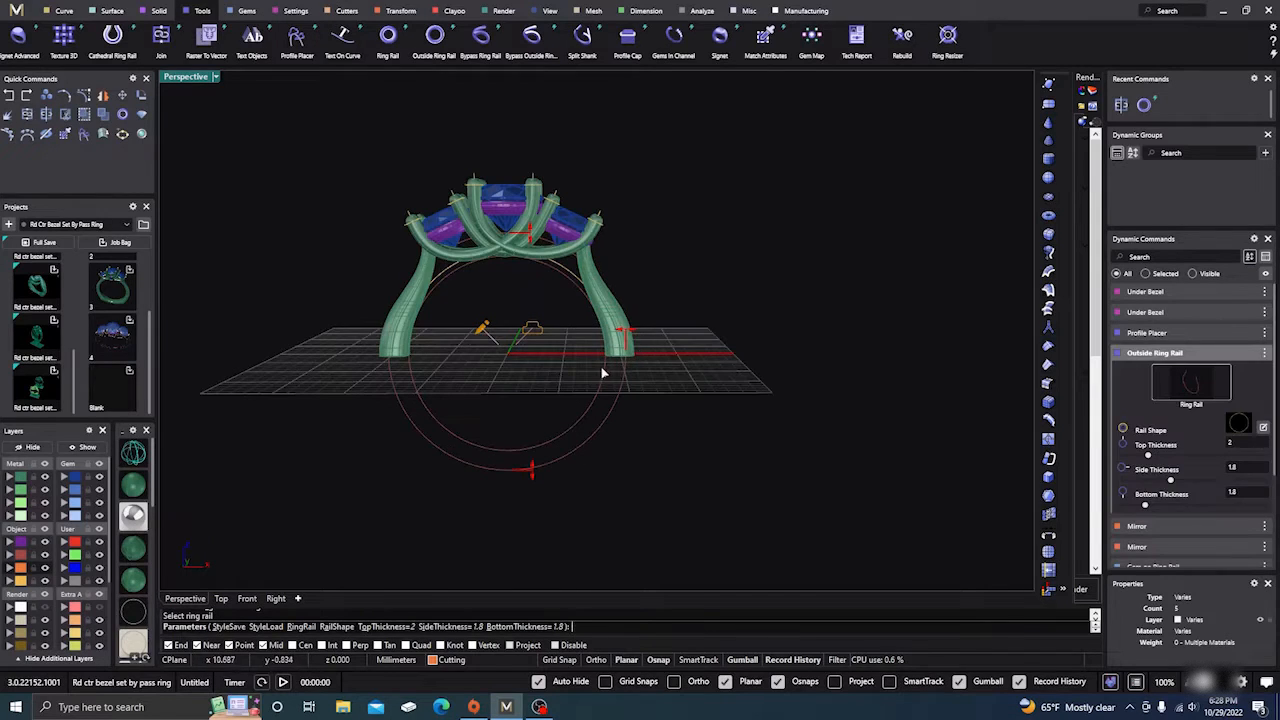
# Step: Set the rail's side and bottom thickness to 2.5 mm, keeping 2 mm on top, and accept
pyautogui.moveTo(636, 333)
pyautogui.moveTo(636, 333); pyautogui.dragTo(635, 336)
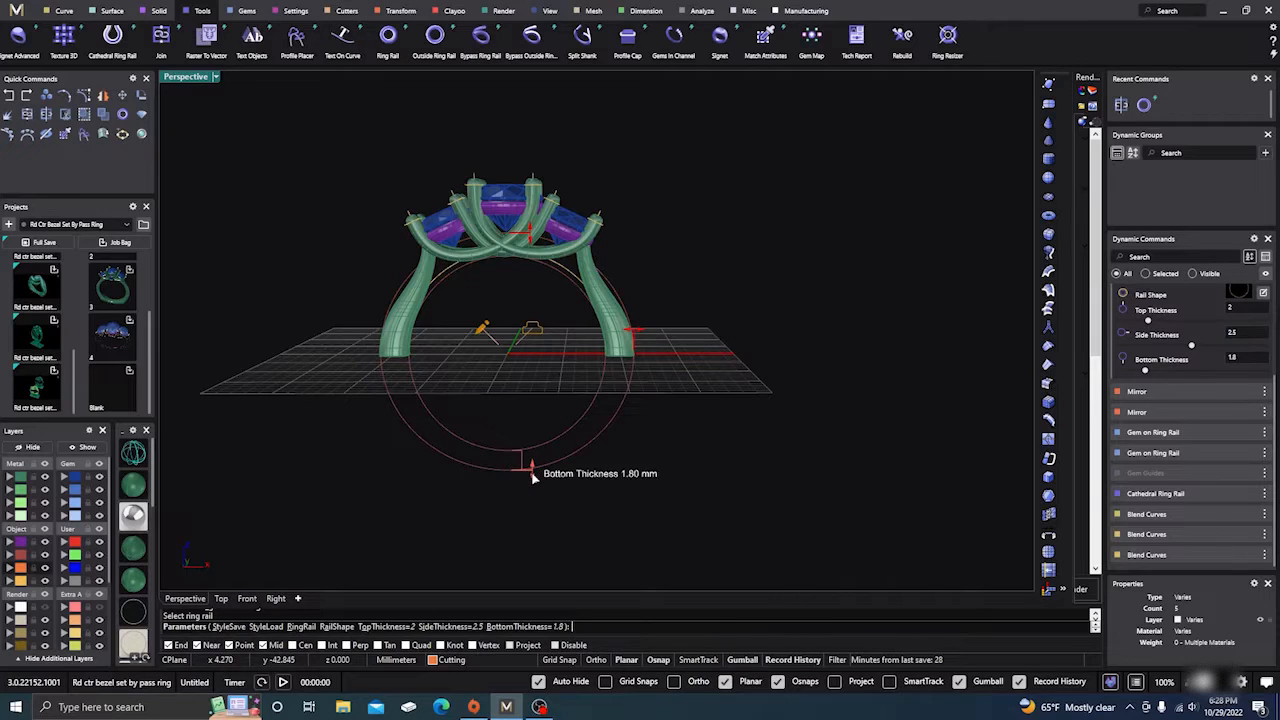
pyautogui.moveTo(527, 466); pyautogui.dragTo(532, 476)
pyautogui.rightClick(527, 391)
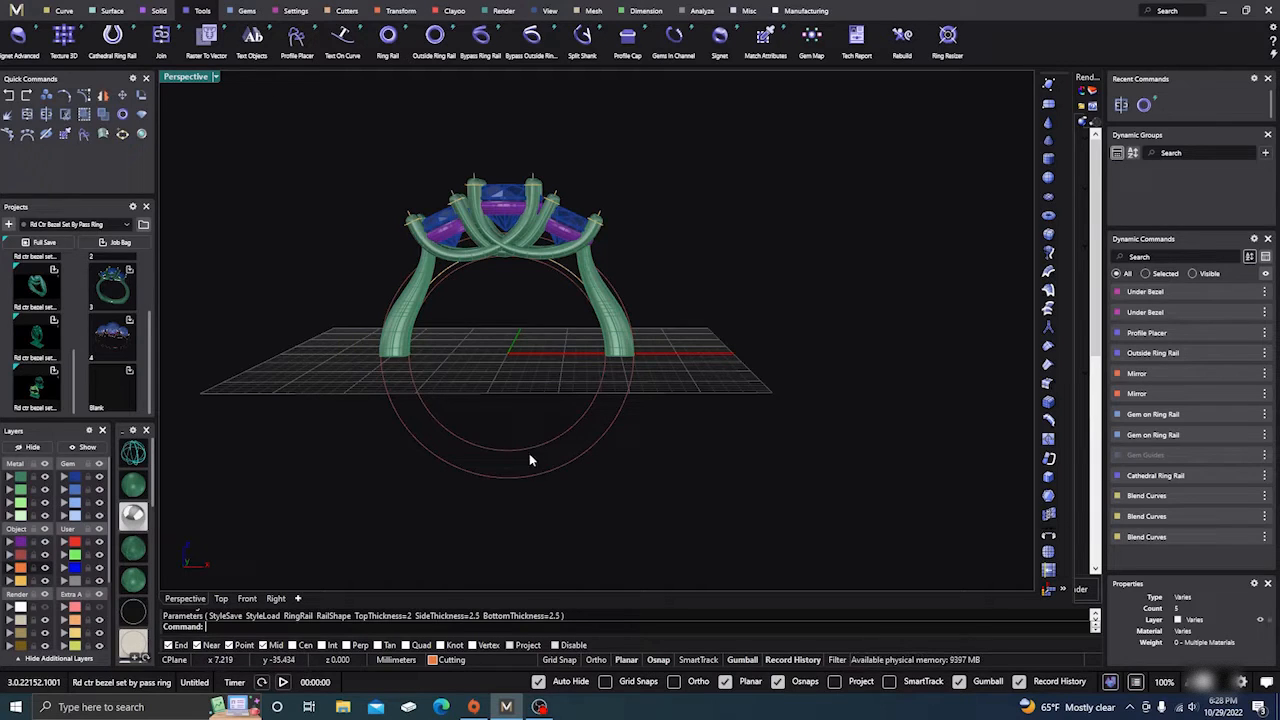
pyautogui.click(516, 479)
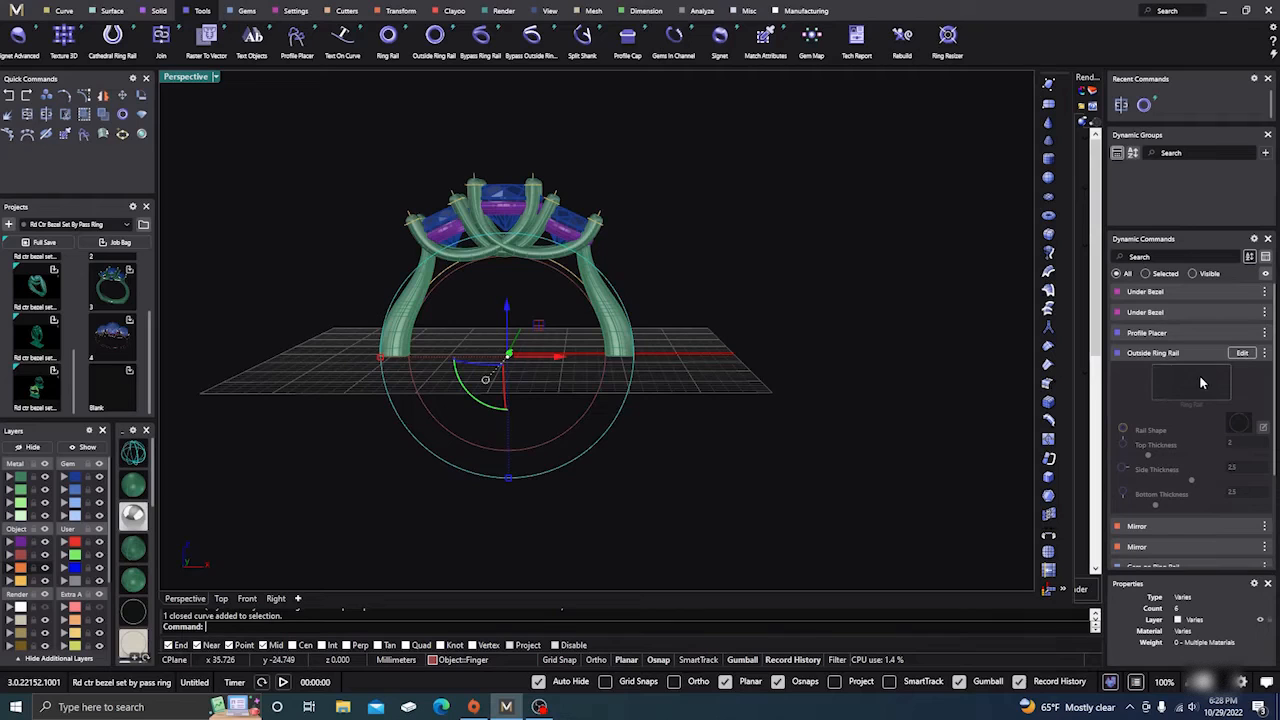
# Step: Switch the outside ring rail to the 10_EU shape and show the orange cutting plane again
pyautogui.click(1242, 352)
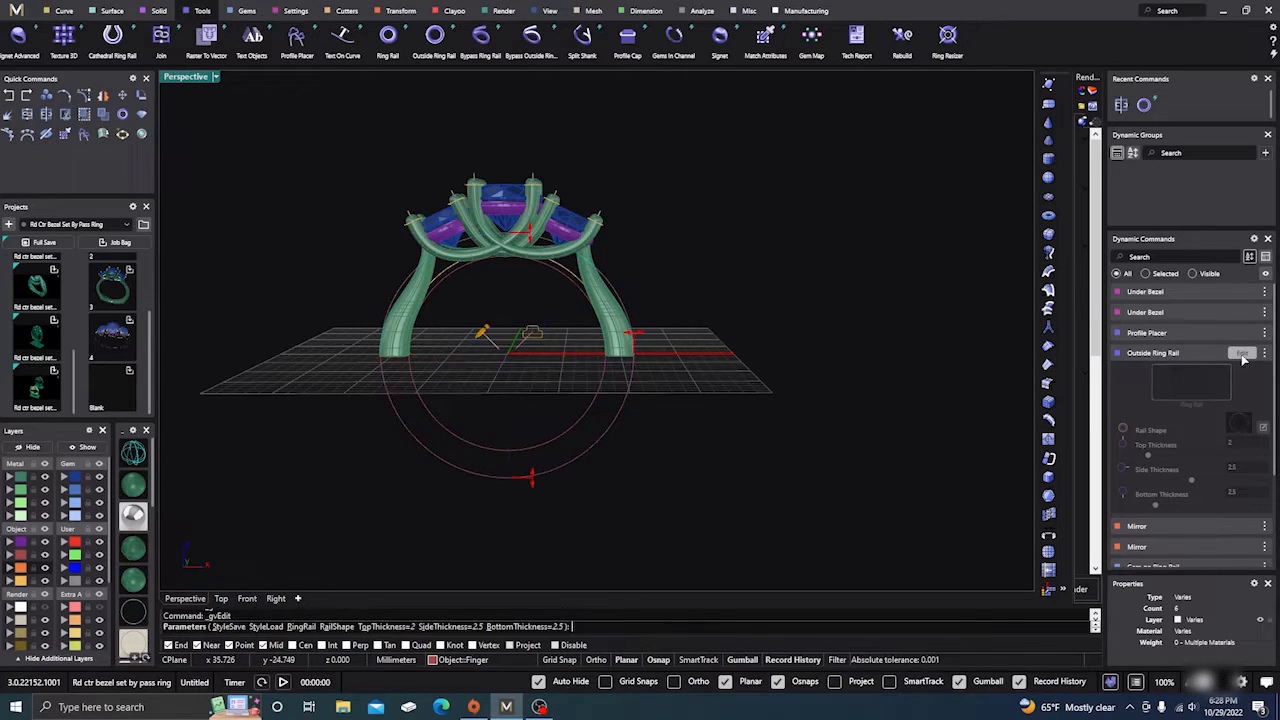
pyautogui.click(1237, 428)
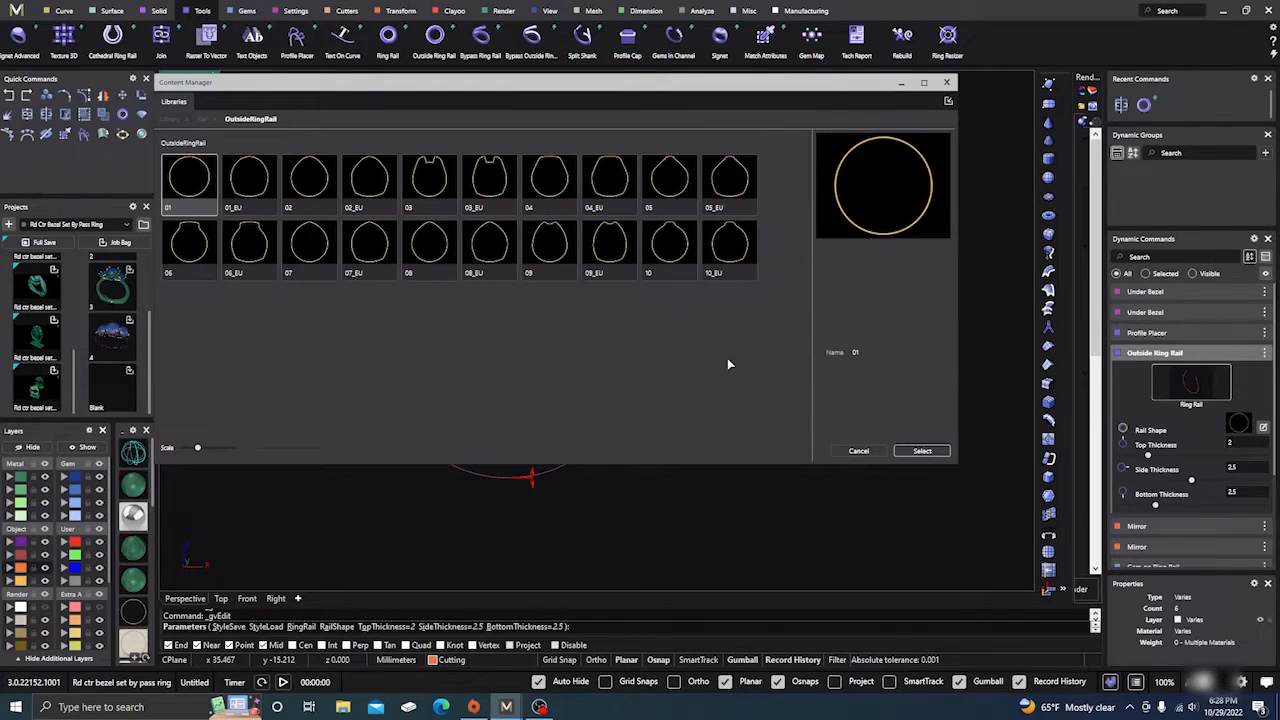
pyautogui.click(750, 265)
pyautogui.click(937, 452)
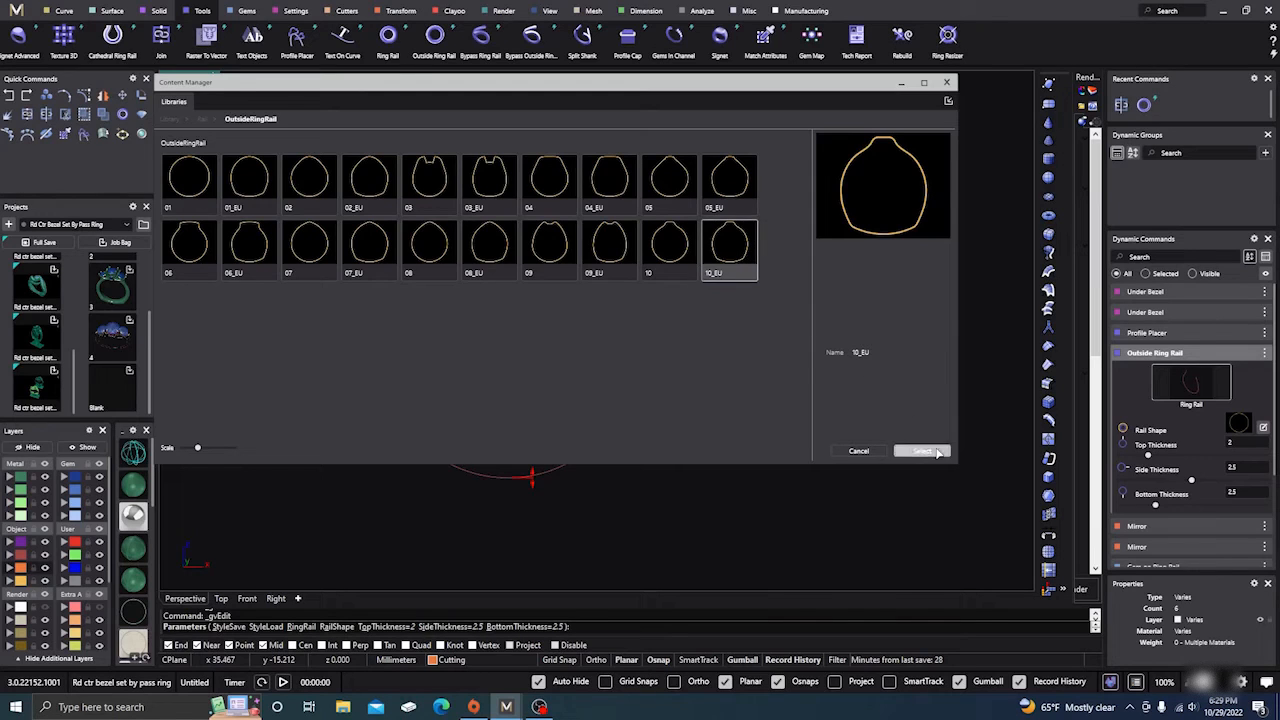
pyautogui.click(950, 84)
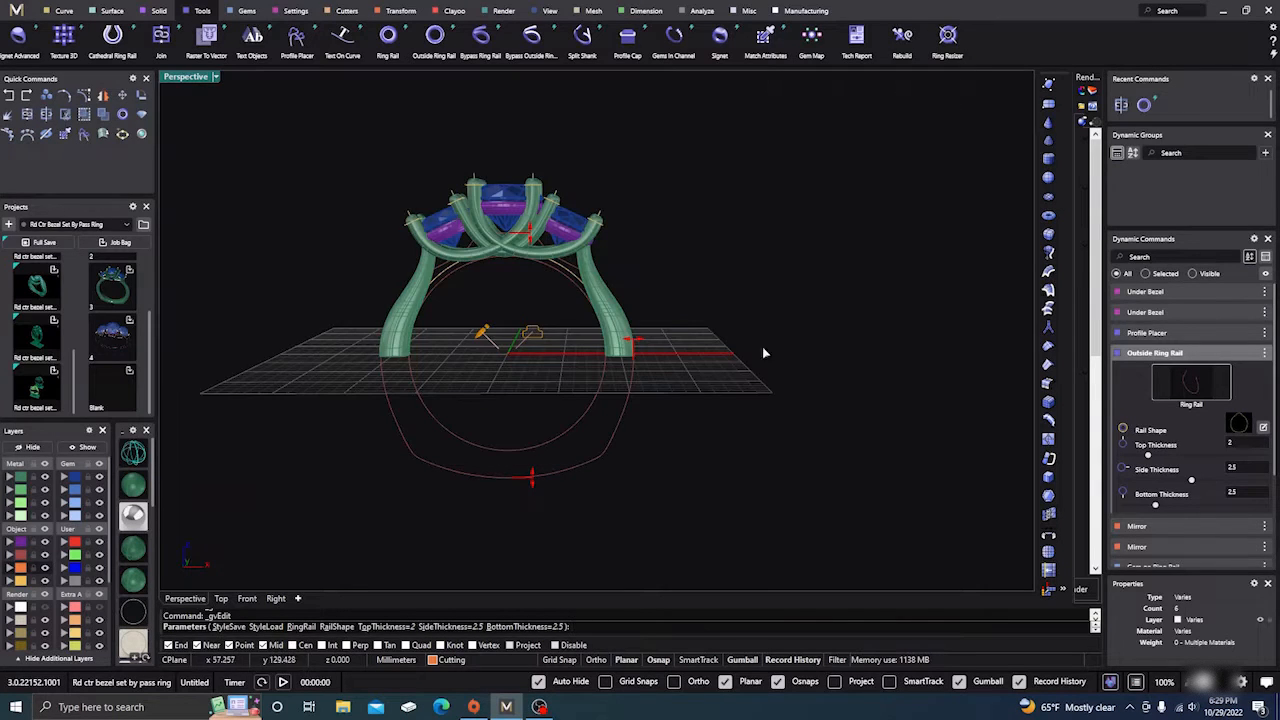
pyautogui.scroll(3, 655, 406)
pyautogui.scroll(-5, 700, 395)
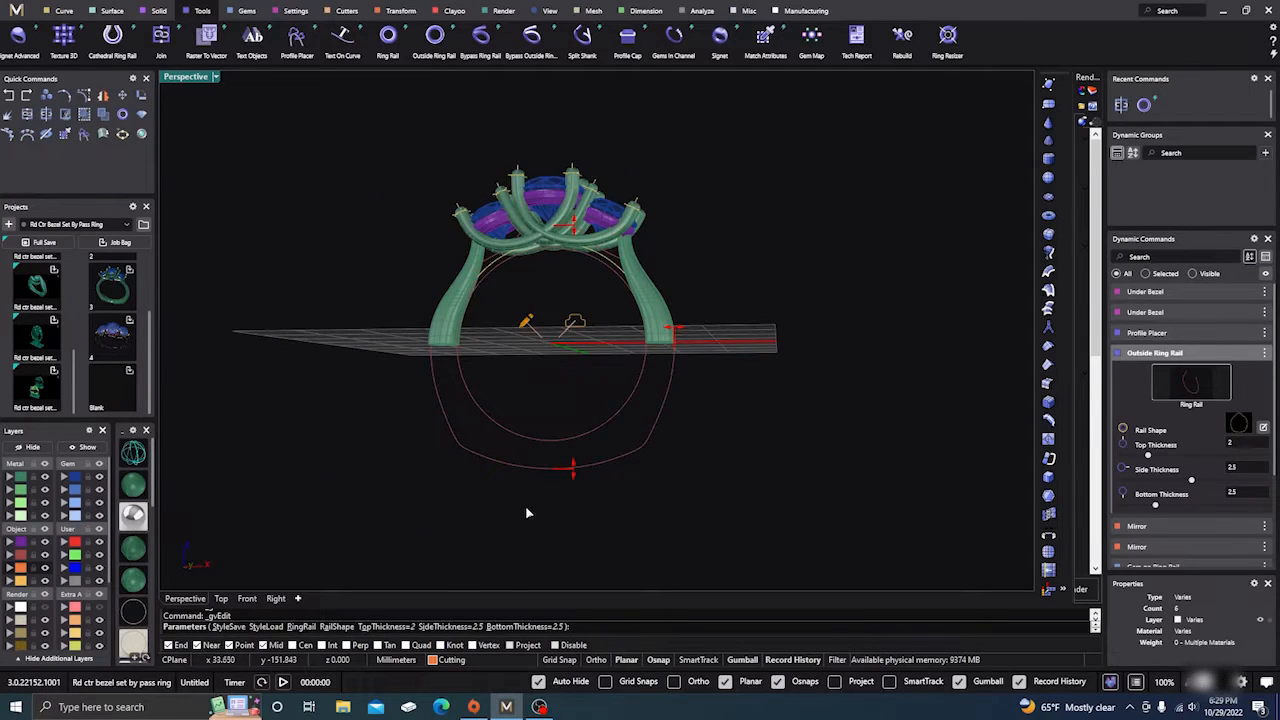
pyautogui.moveTo(526, 508); pyautogui.dragTo(556, 514, button='right')
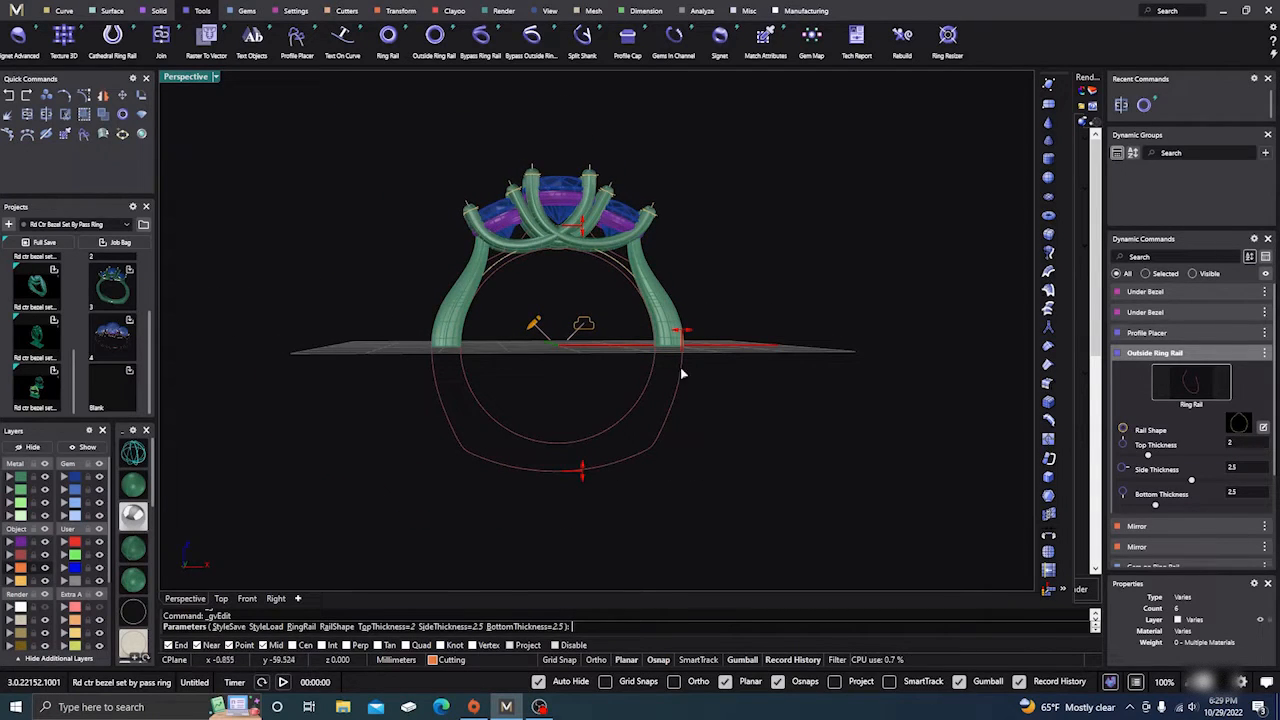
pyautogui.rightClick(729, 470)
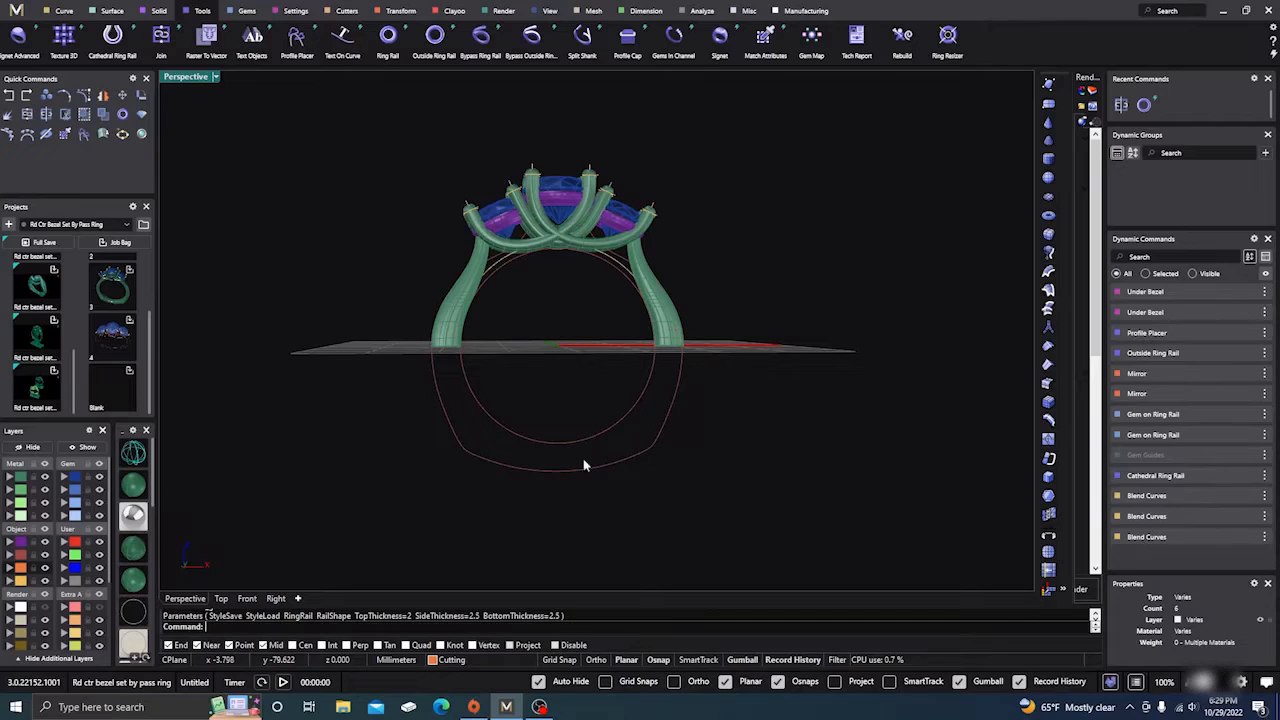
pyautogui.click(86, 447)
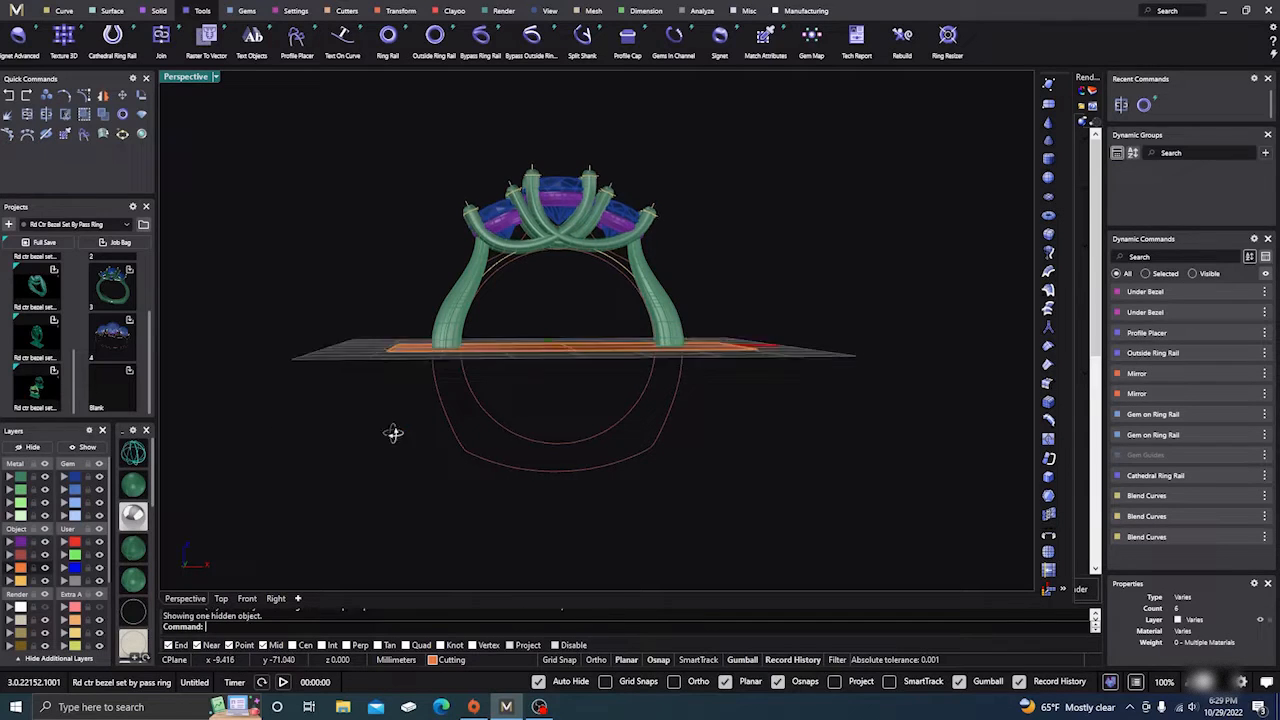
# Step: Split the outer ring rail curve using the orange plane as the cutter
pyautogui.moveTo(393, 433); pyautogui.dragTo(449, 449, button='right')
pyautogui.click(475, 457)
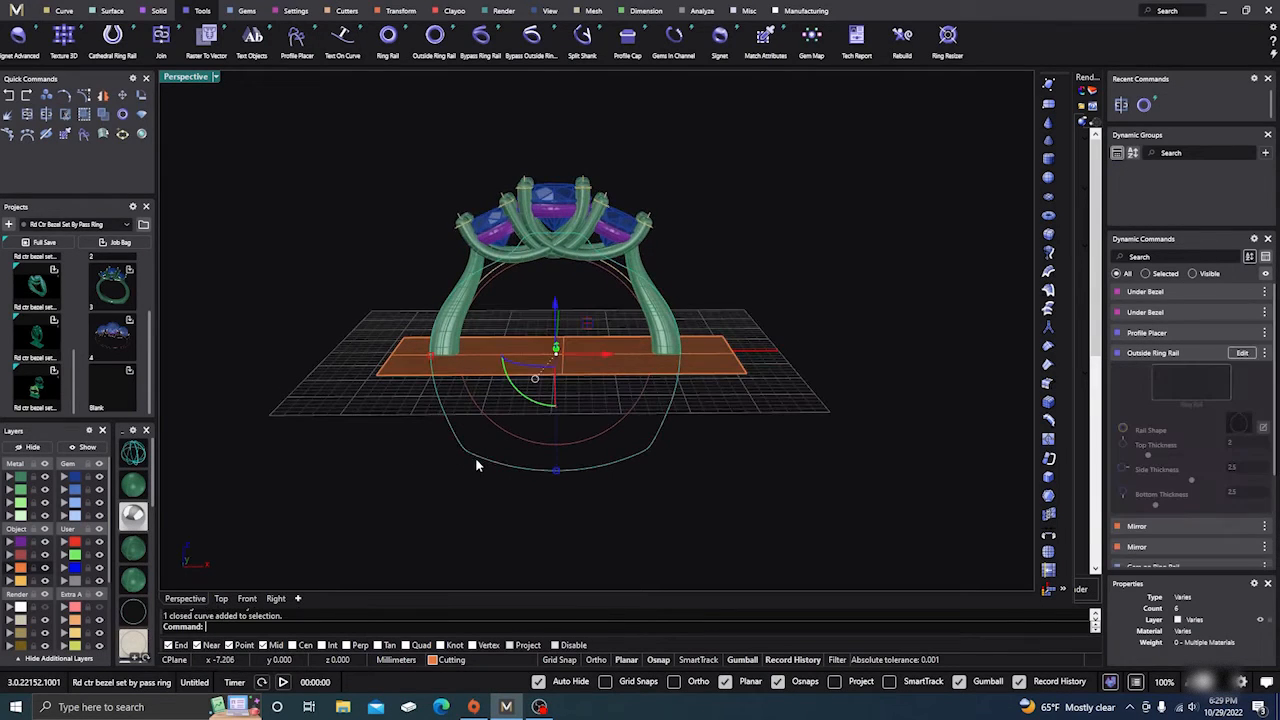
pyautogui.click(47, 134)
pyautogui.click(393, 365)
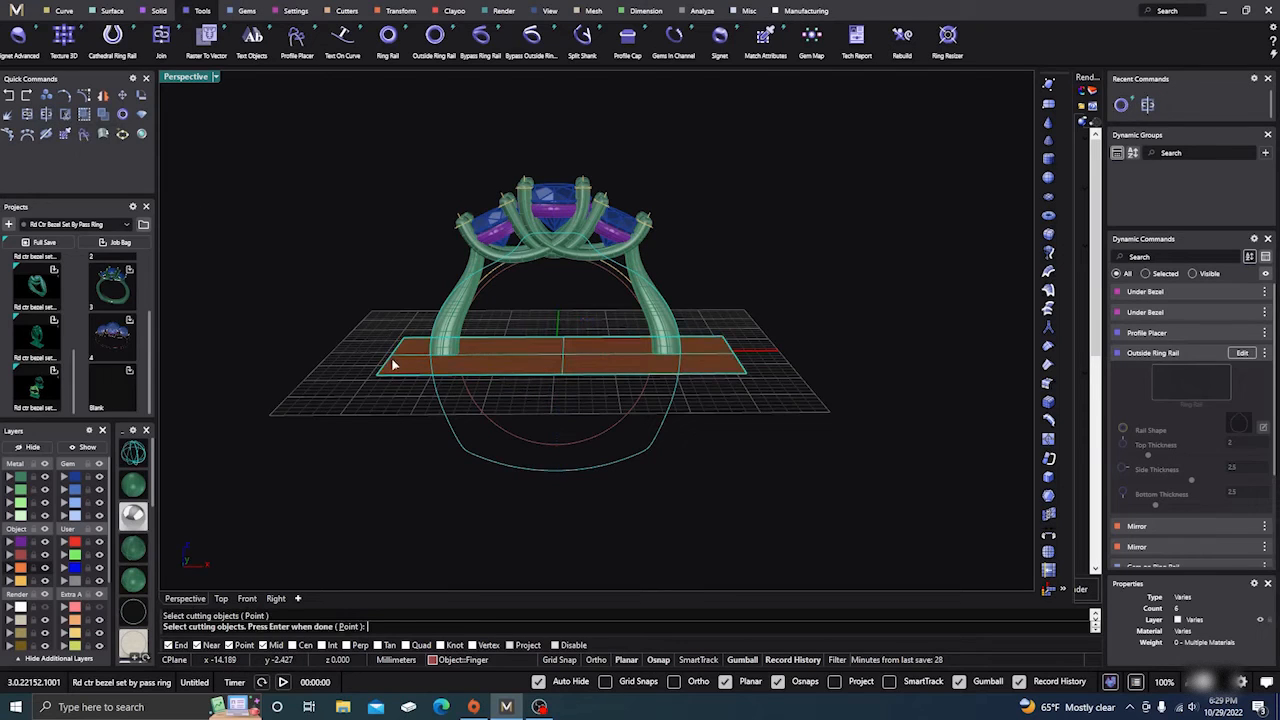
pyautogui.rightClick(392, 363)
pyautogui.click(430, 487)
# Step: Delete the cutting plane and move the lower curve piece down below the ring
pyautogui.click(529, 356)
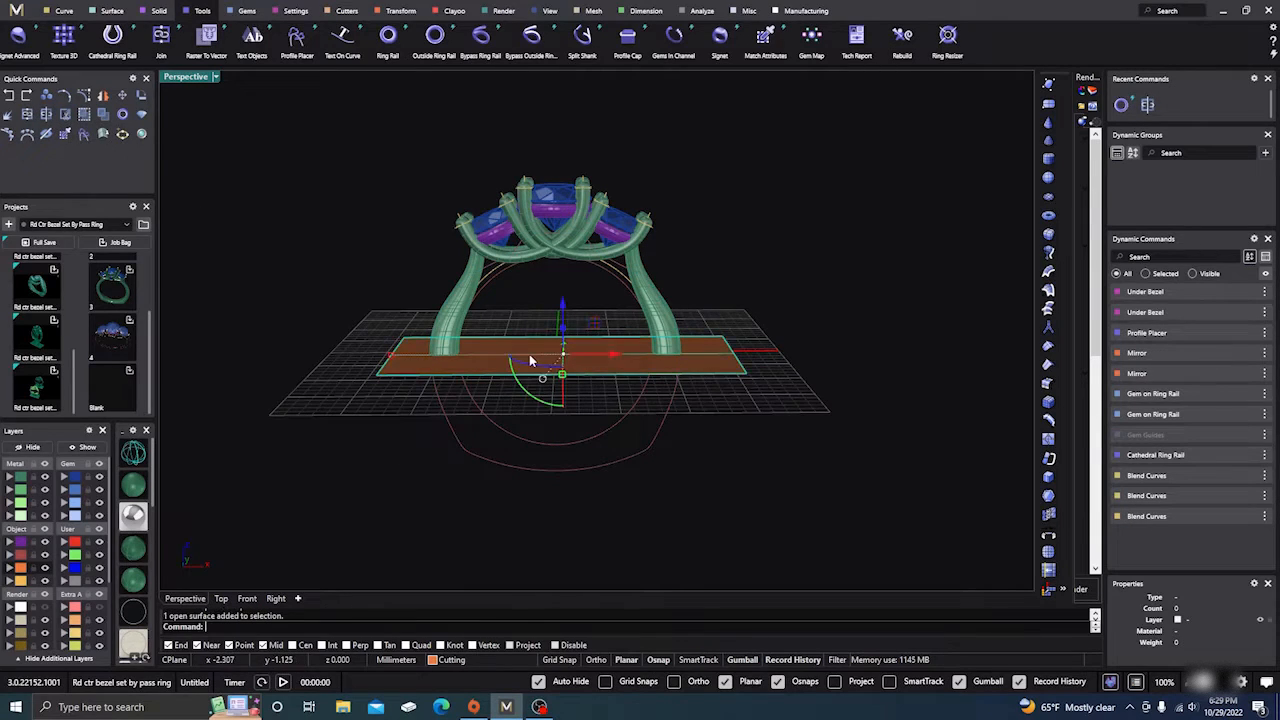
pyautogui.press('Delete')
pyautogui.click(461, 445)
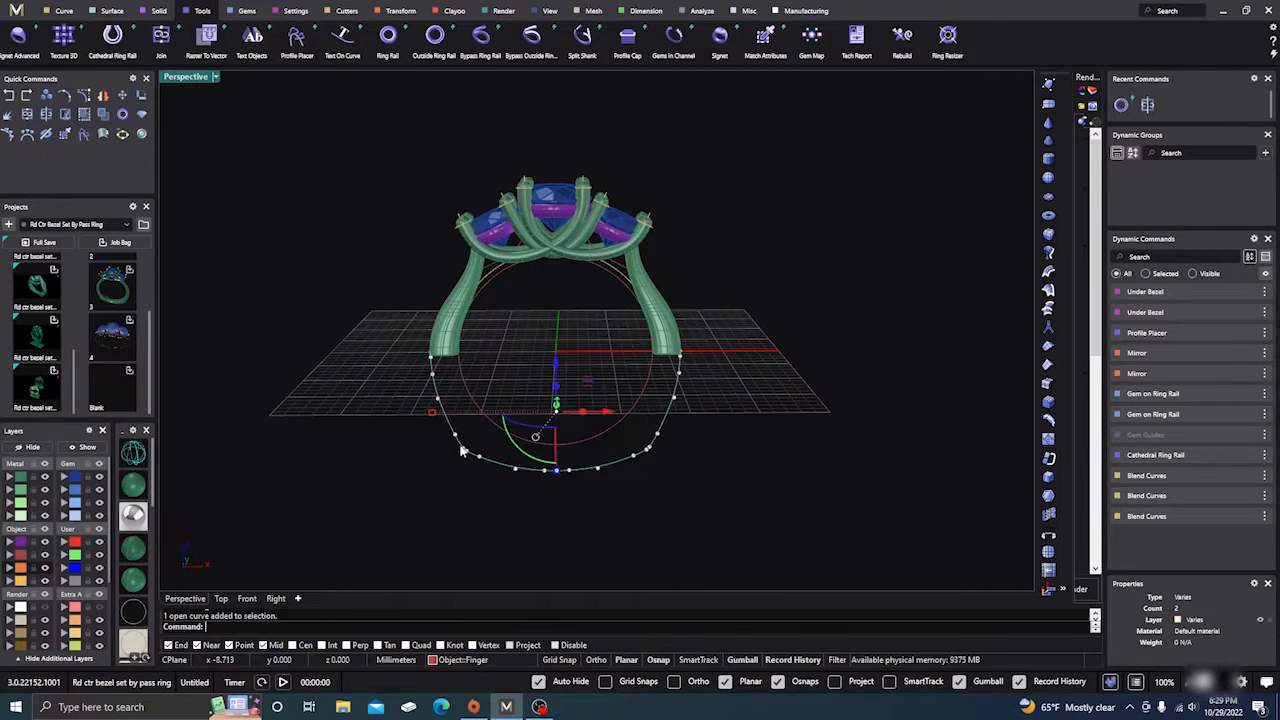
pyautogui.moveTo(388, 487); pyautogui.dragTo(387, 476, button='right')
pyautogui.moveTo(547, 370); pyautogui.dragTo(525, 550)
pyautogui.click(370, 450)
pyautogui.moveTo(370, 450); pyautogui.dragTo(393, 381, button='right')
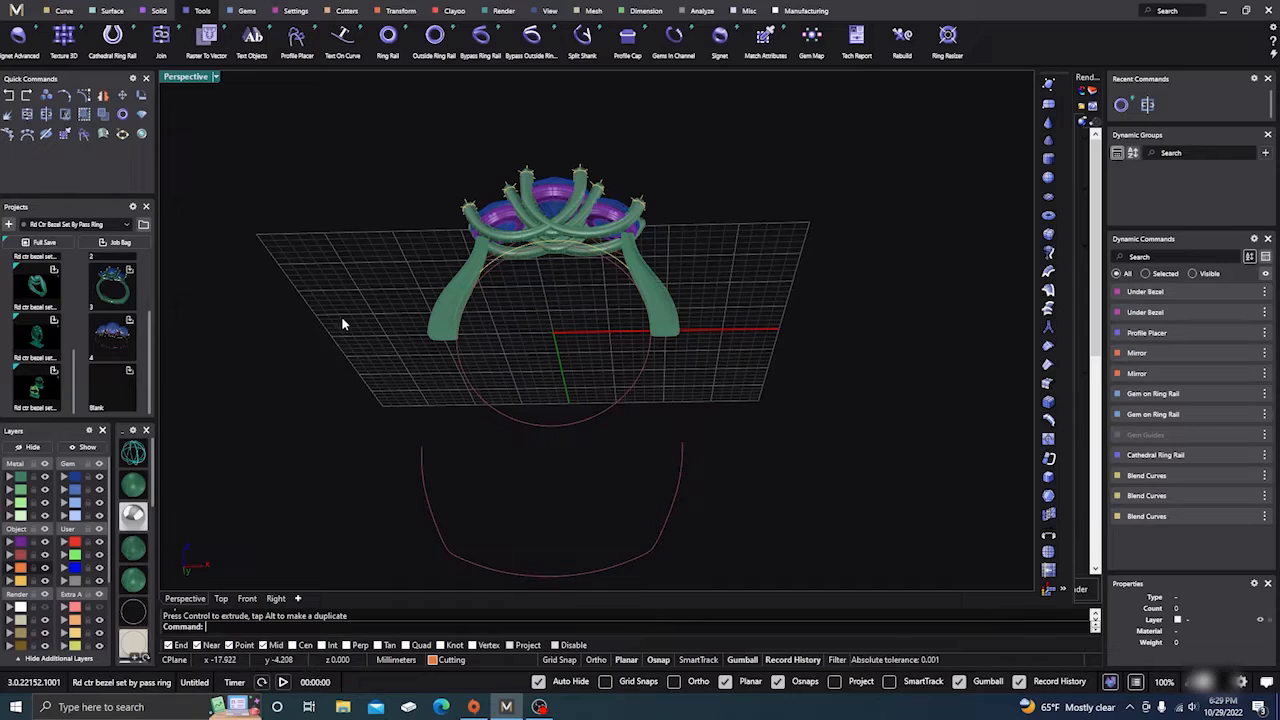
# Step: Duplicate both prong bottom edges with DupEdge and join them into closed curves
pyautogui.write('Dup')
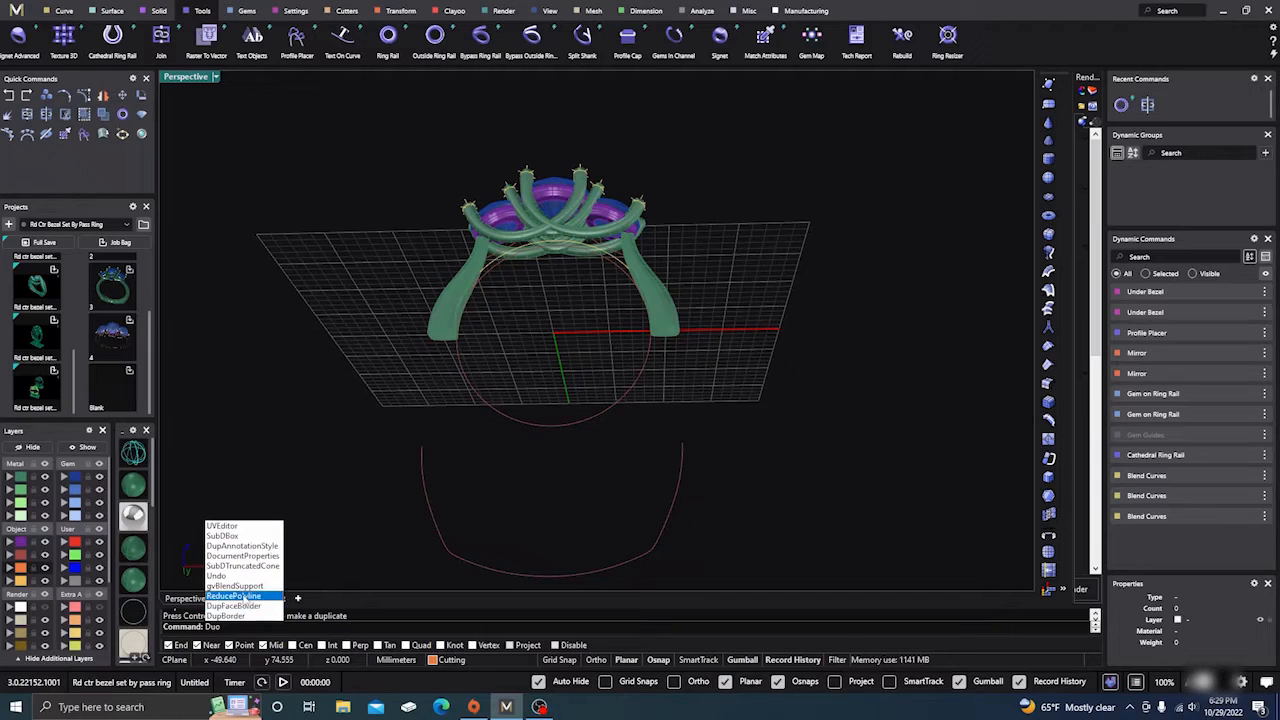
pyautogui.press('BackSpace')
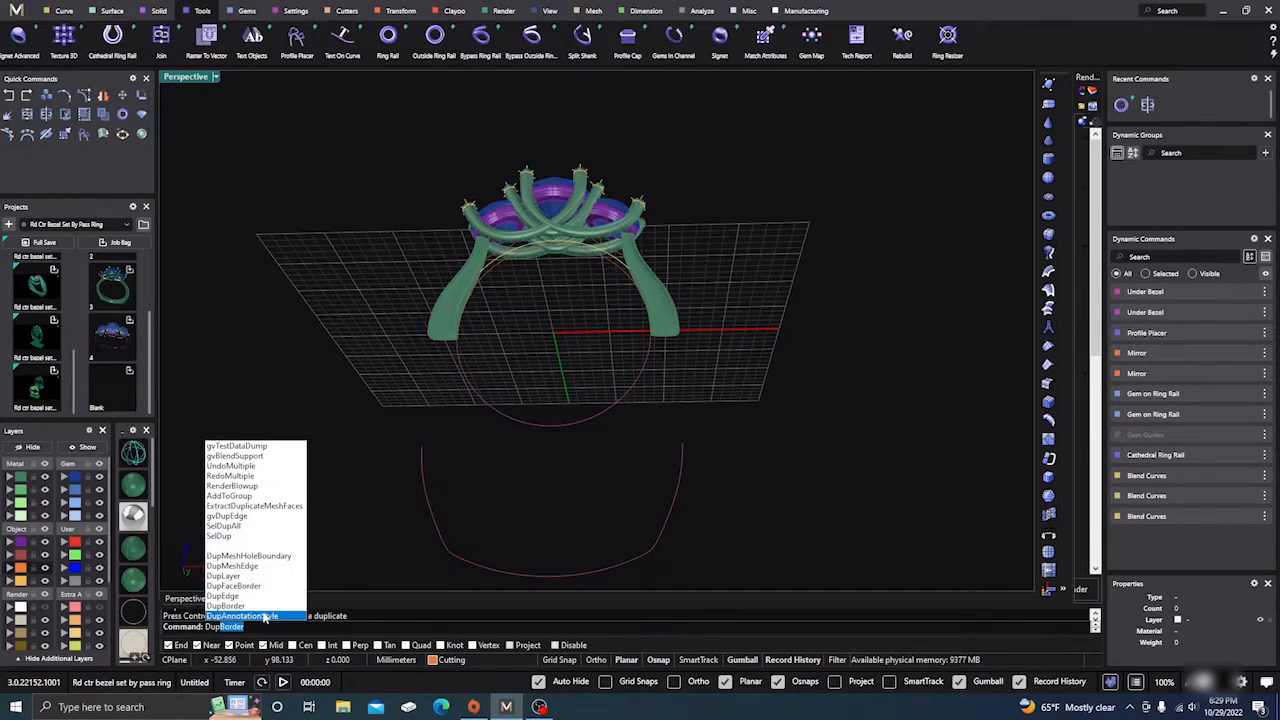
pyautogui.click(224, 596)
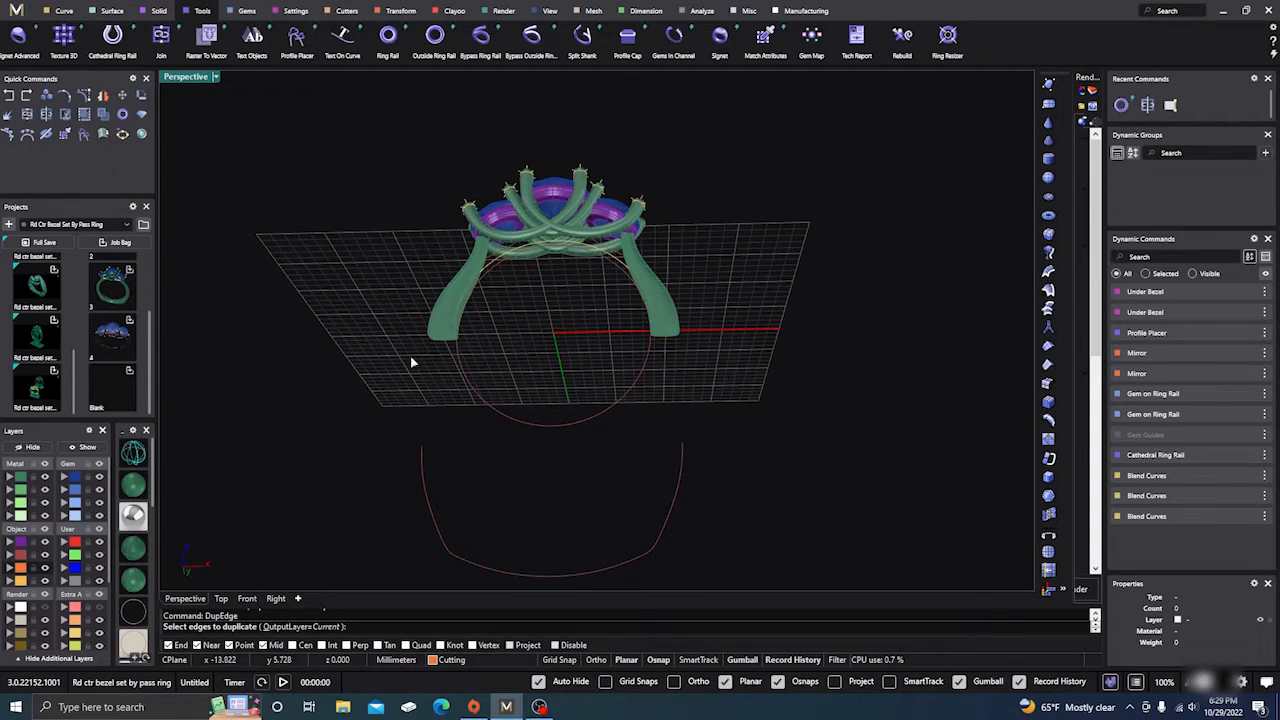
pyautogui.click(472, 331)
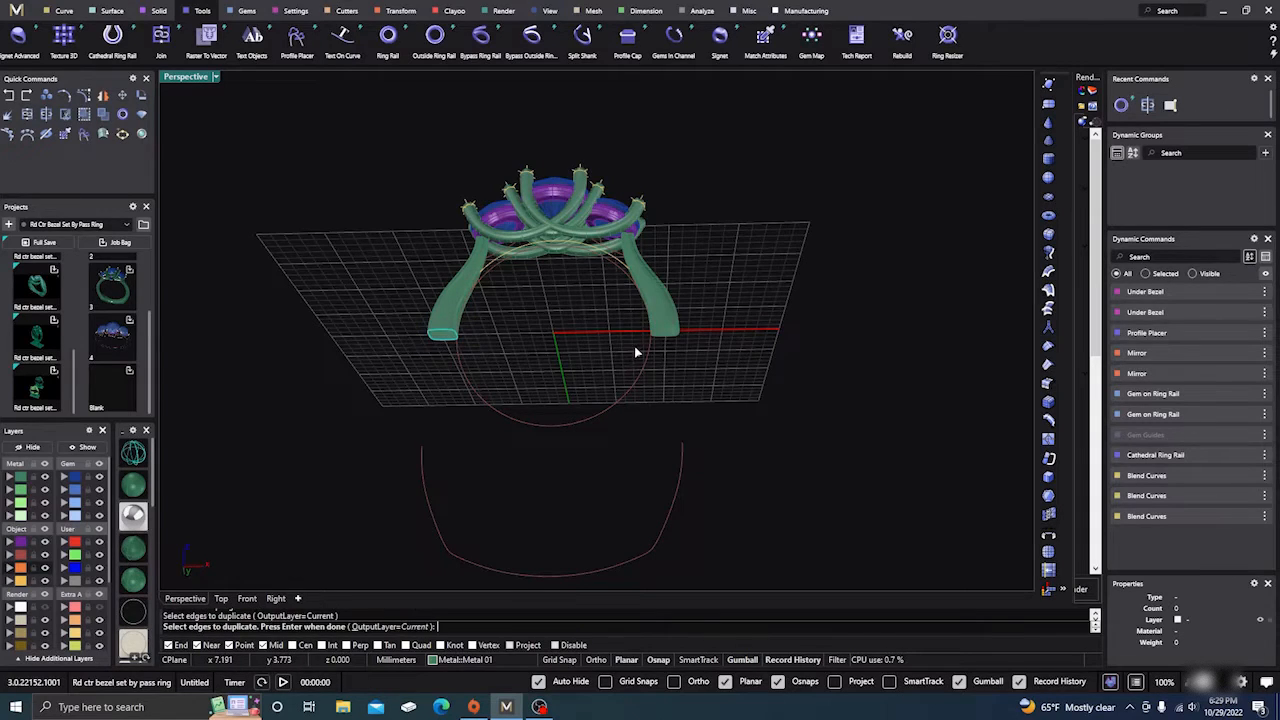
pyautogui.click(662, 331)
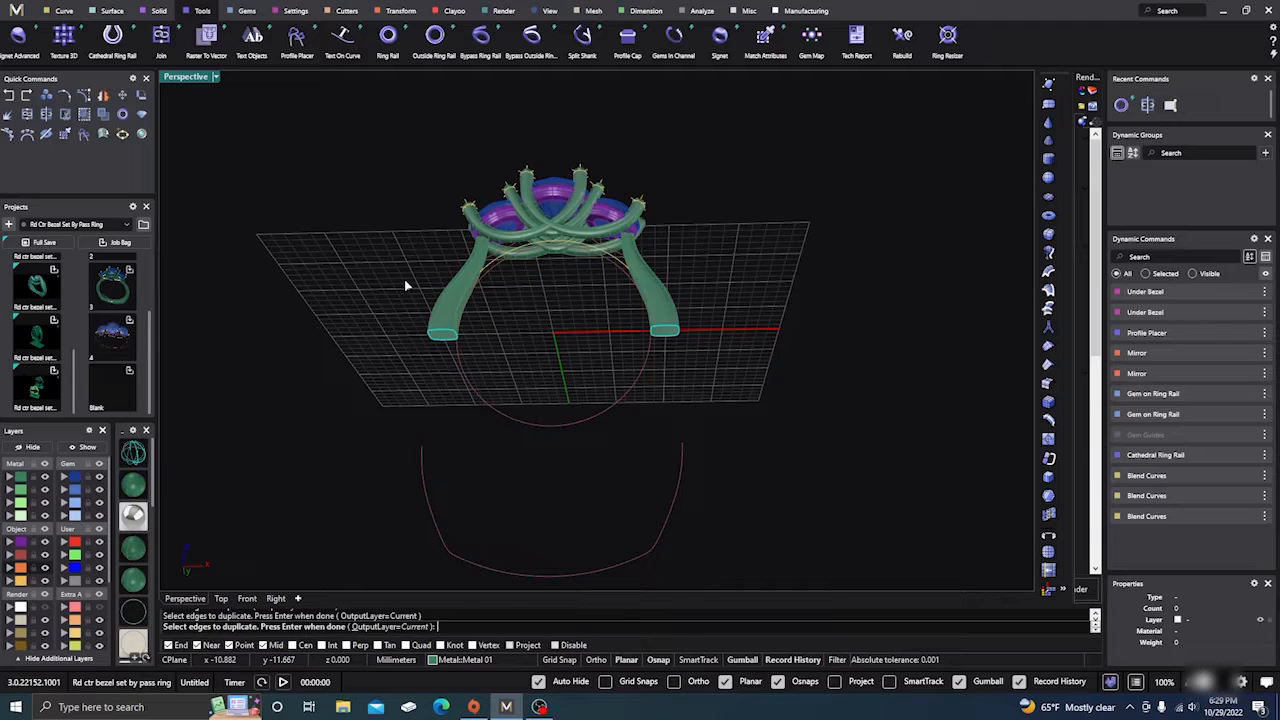
pyautogui.press('Return')
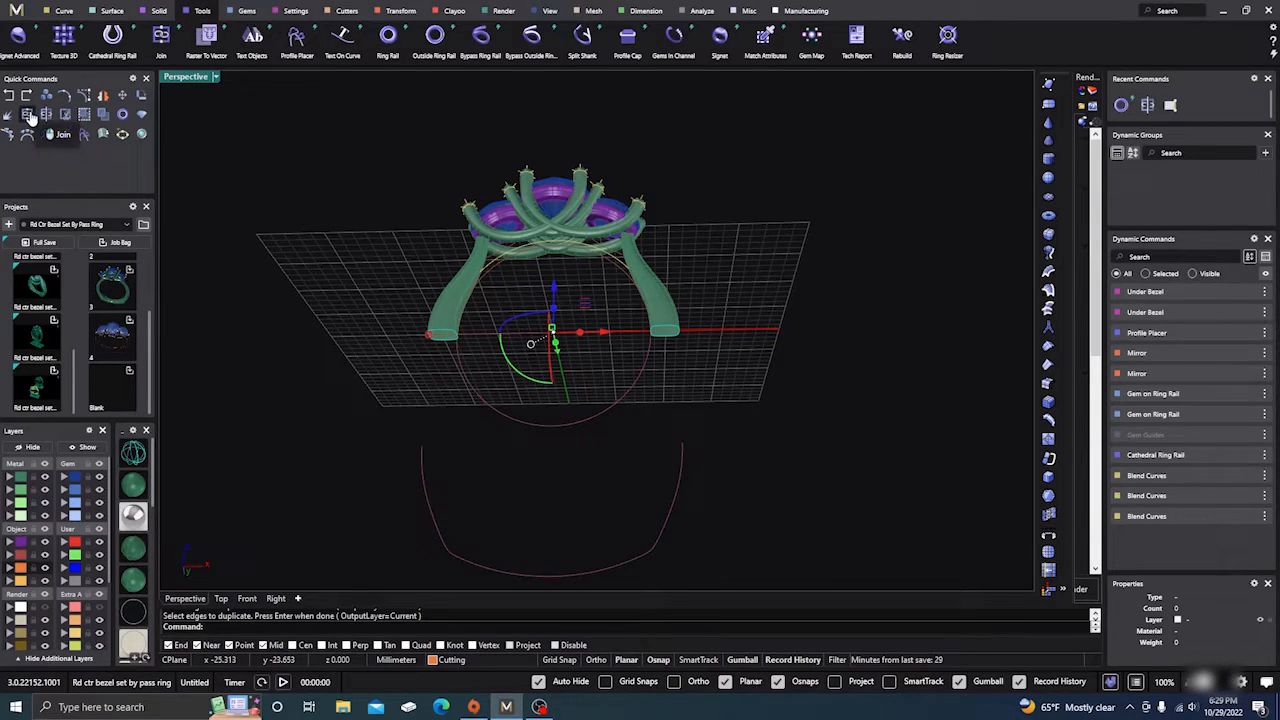
pyautogui.click(30, 116)
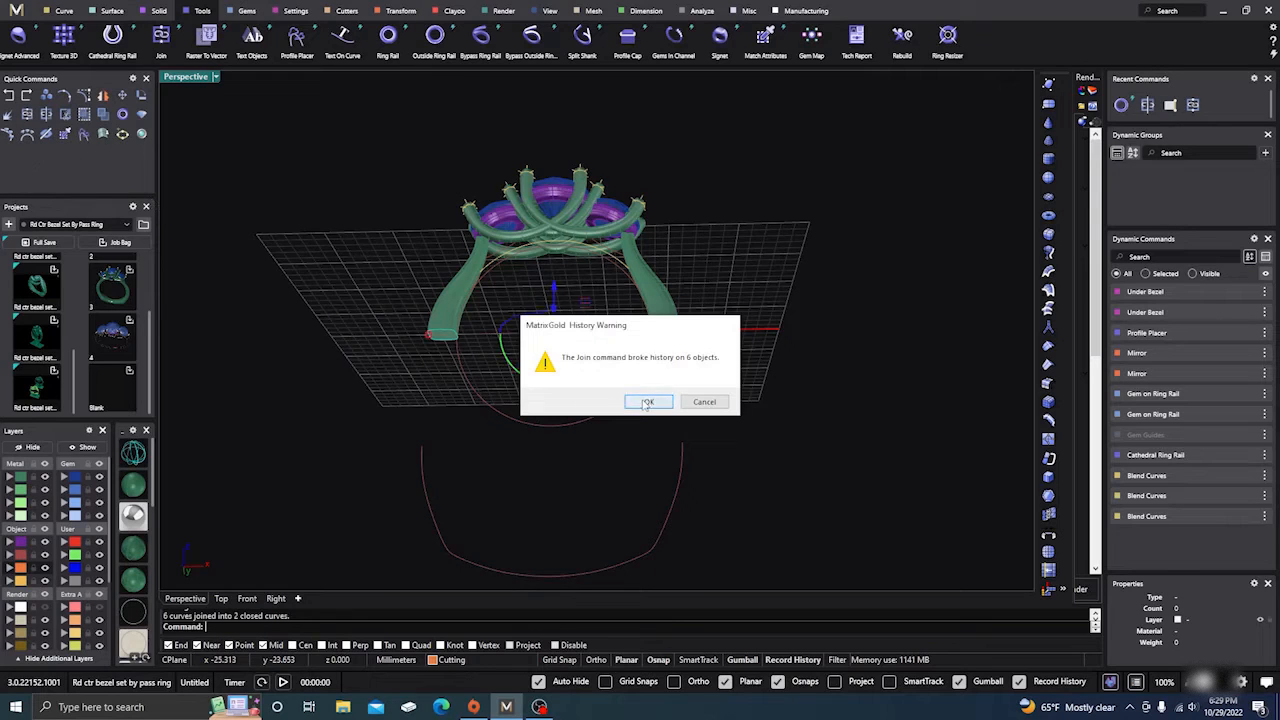
pyautogui.click(647, 402)
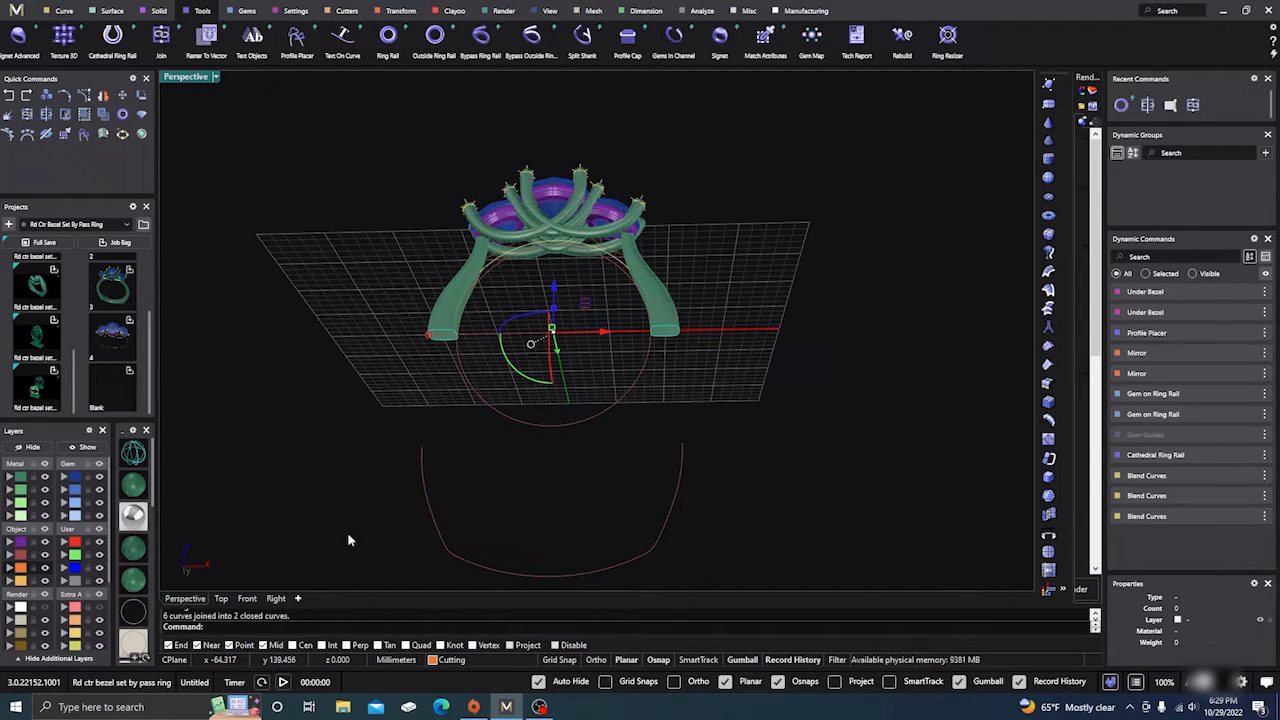
pyautogui.click(531, 453)
pyautogui.moveTo(731, 346); pyautogui.dragTo(725, 376, button='right')
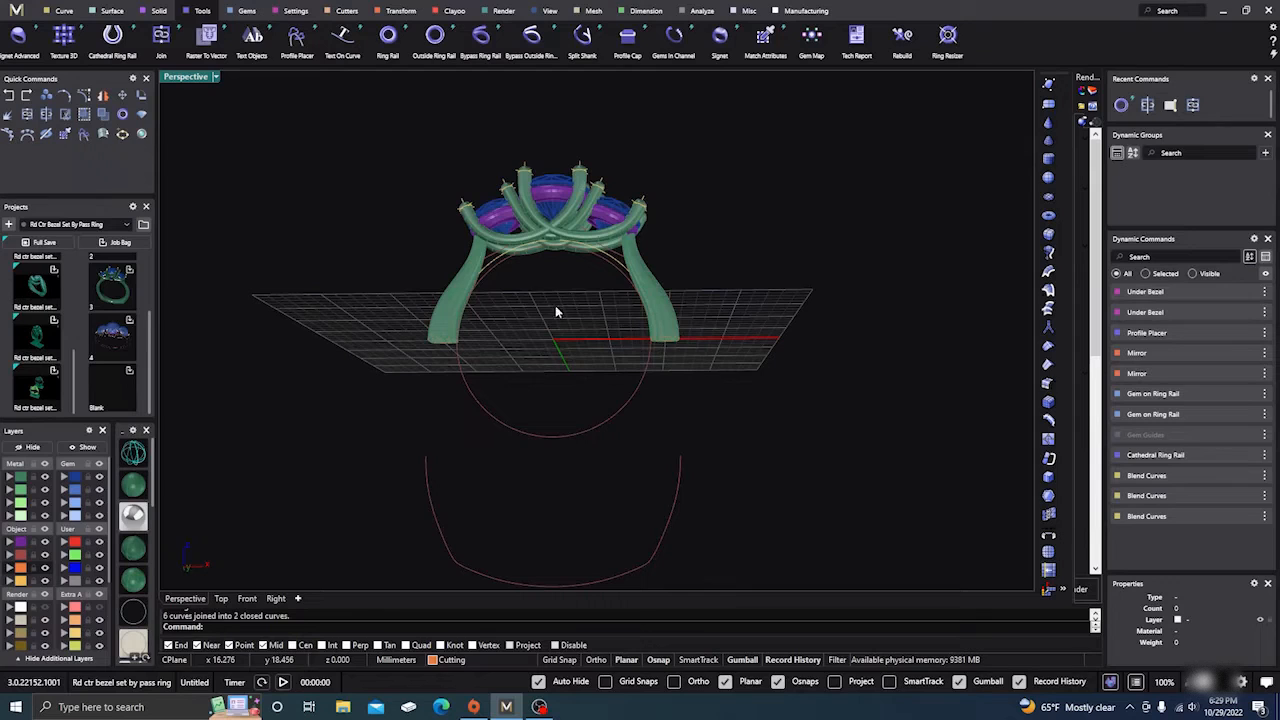
# Step: Start Orient 2 Points with copy and 3D scaling on the U-shaped shank curve
pyautogui.click(400, 10)
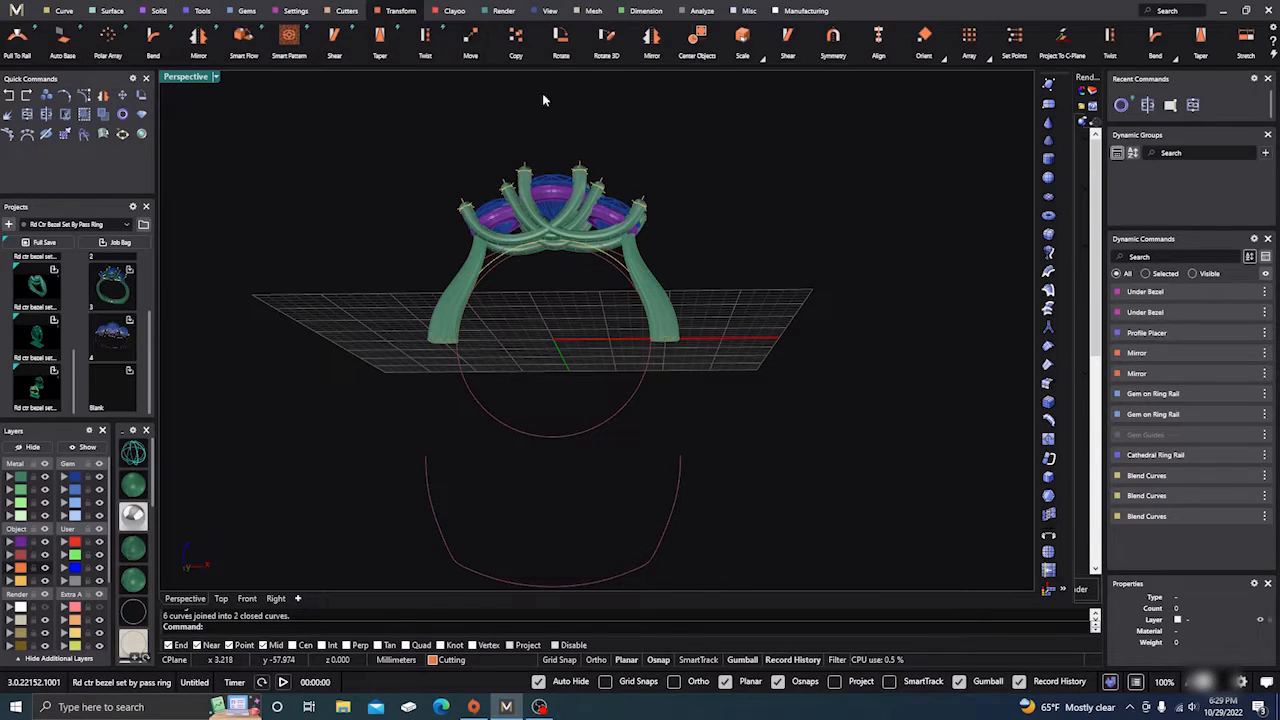
pyautogui.click(940, 52)
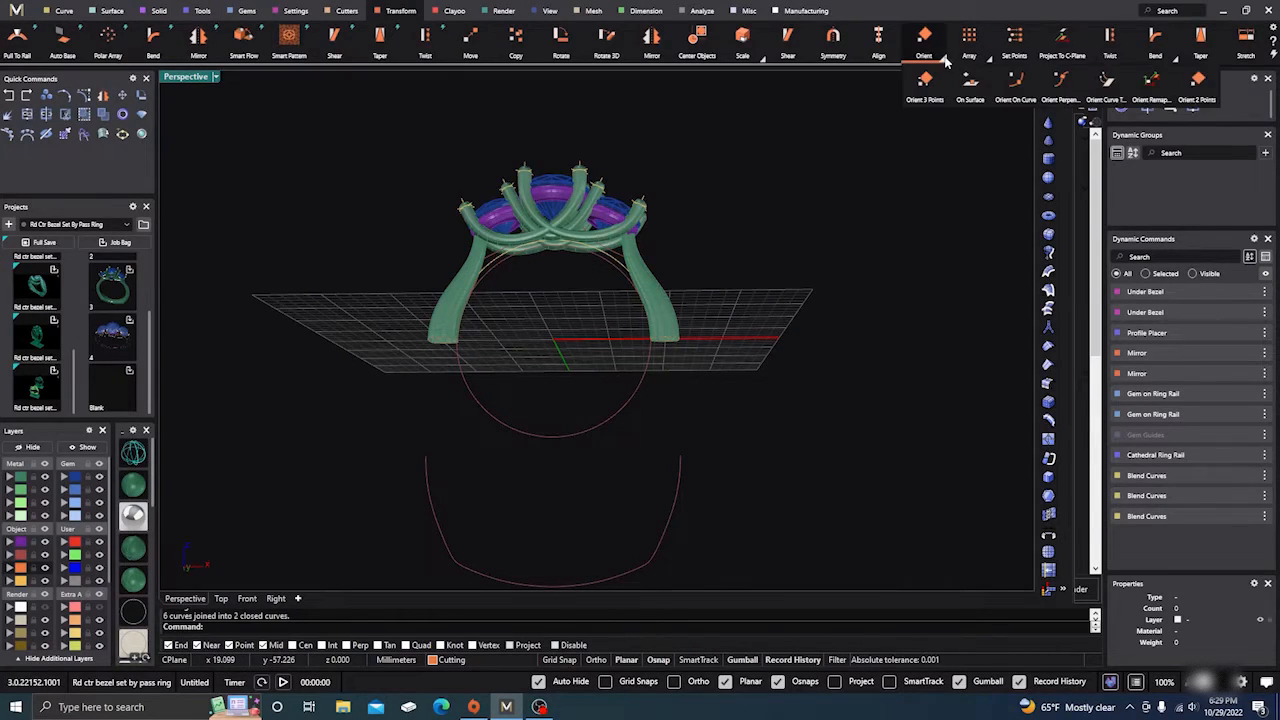
pyautogui.click(1198, 88)
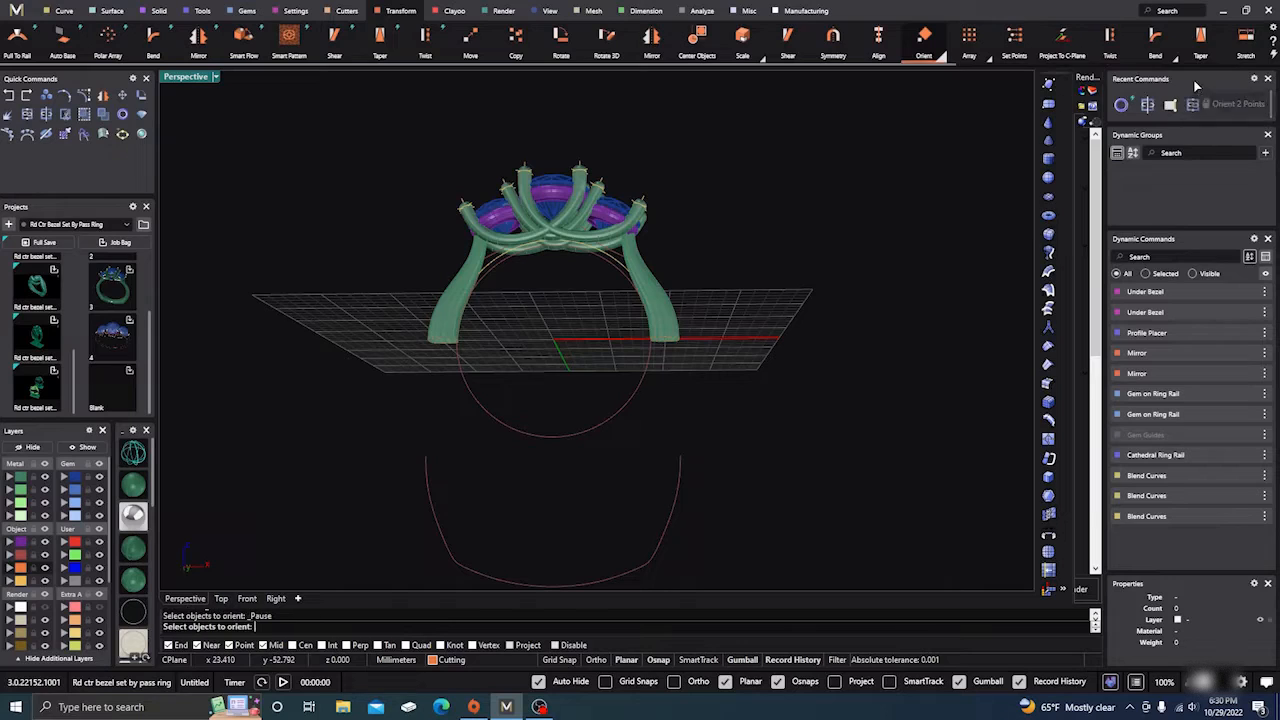
pyautogui.click(436, 522)
pyautogui.scroll(-2, 442, 404)
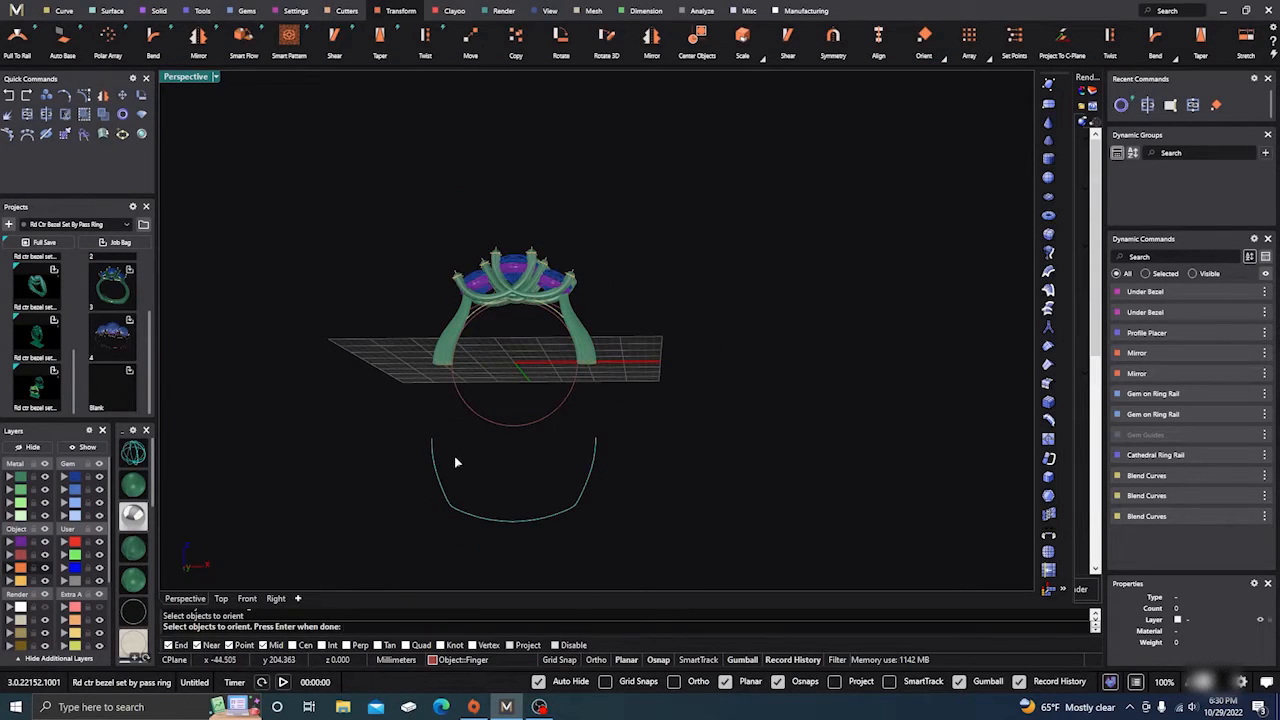
pyautogui.scroll(2, 443, 478)
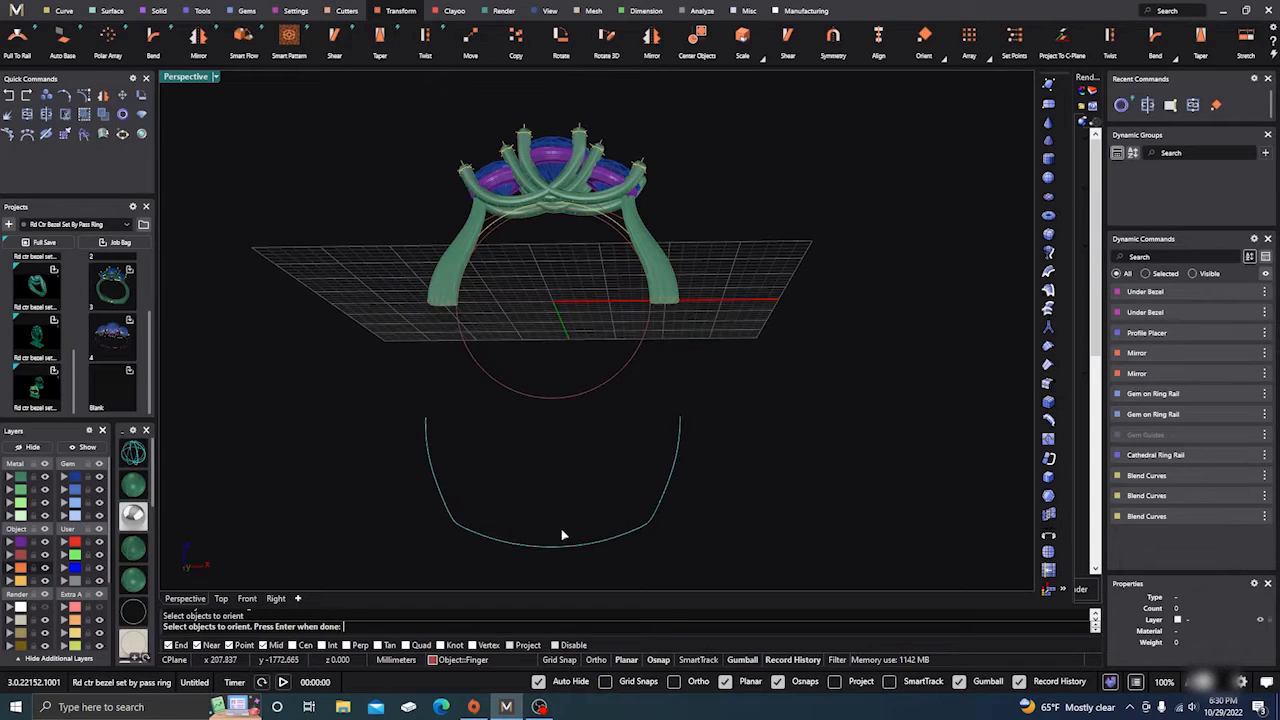
pyautogui.press('Return')
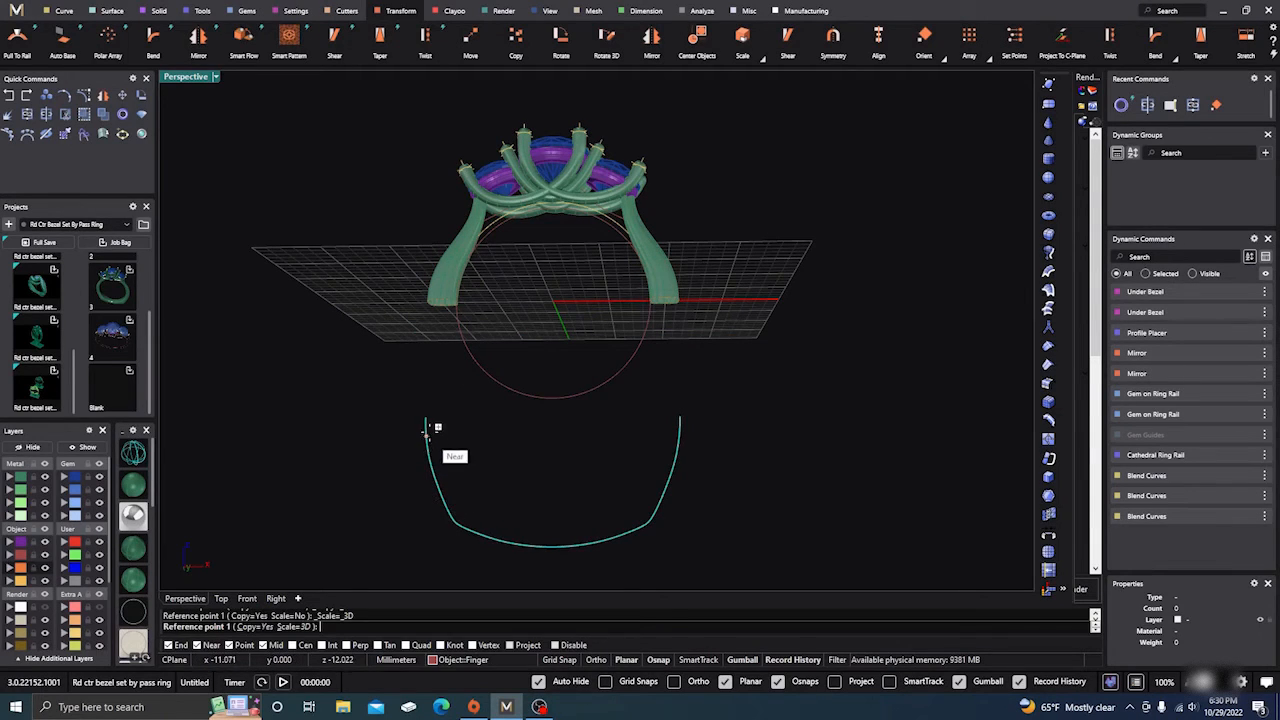
# Step: Map the U curve's two ends onto the bottom ends of the left and right prongs
pyautogui.click(430, 415)
pyautogui.click(680, 415)
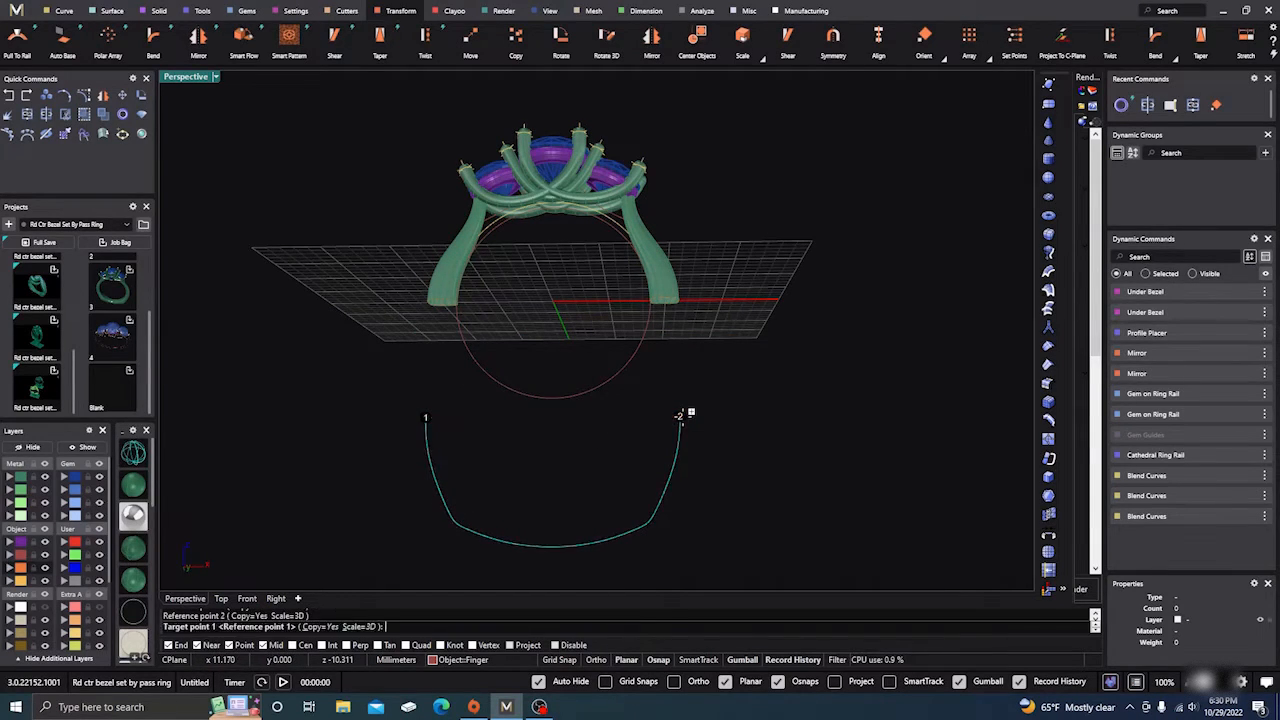
pyautogui.scroll(5, 437, 314)
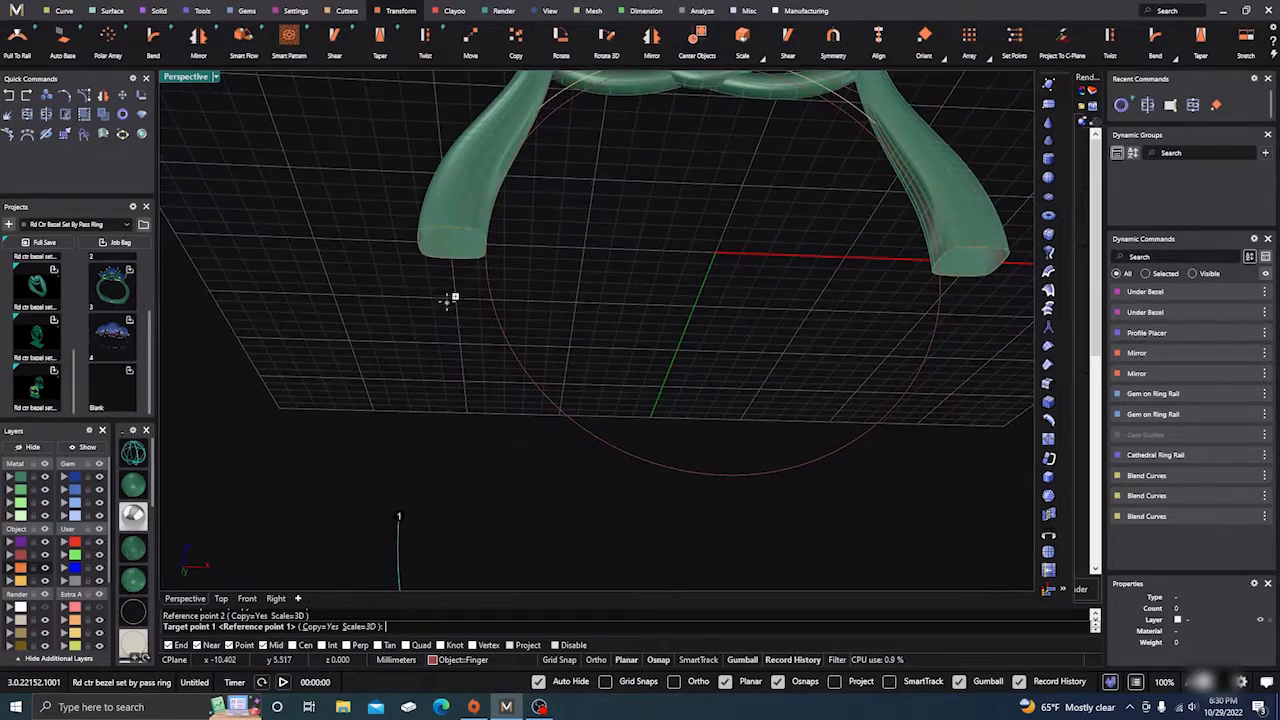
pyautogui.click(423, 243)
pyautogui.moveTo(417, 246); pyautogui.dragTo(517, 400, button='right')
pyautogui.scroll(8, 752, 328)
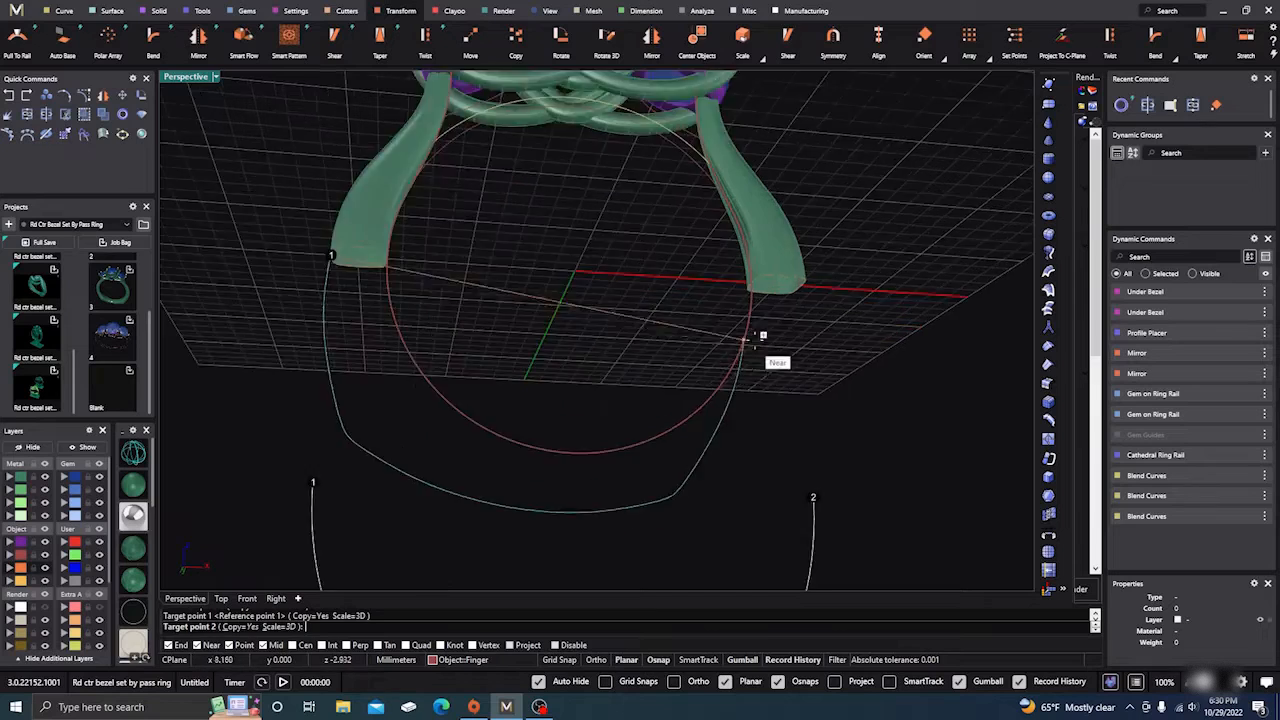
pyautogui.click(836, 275)
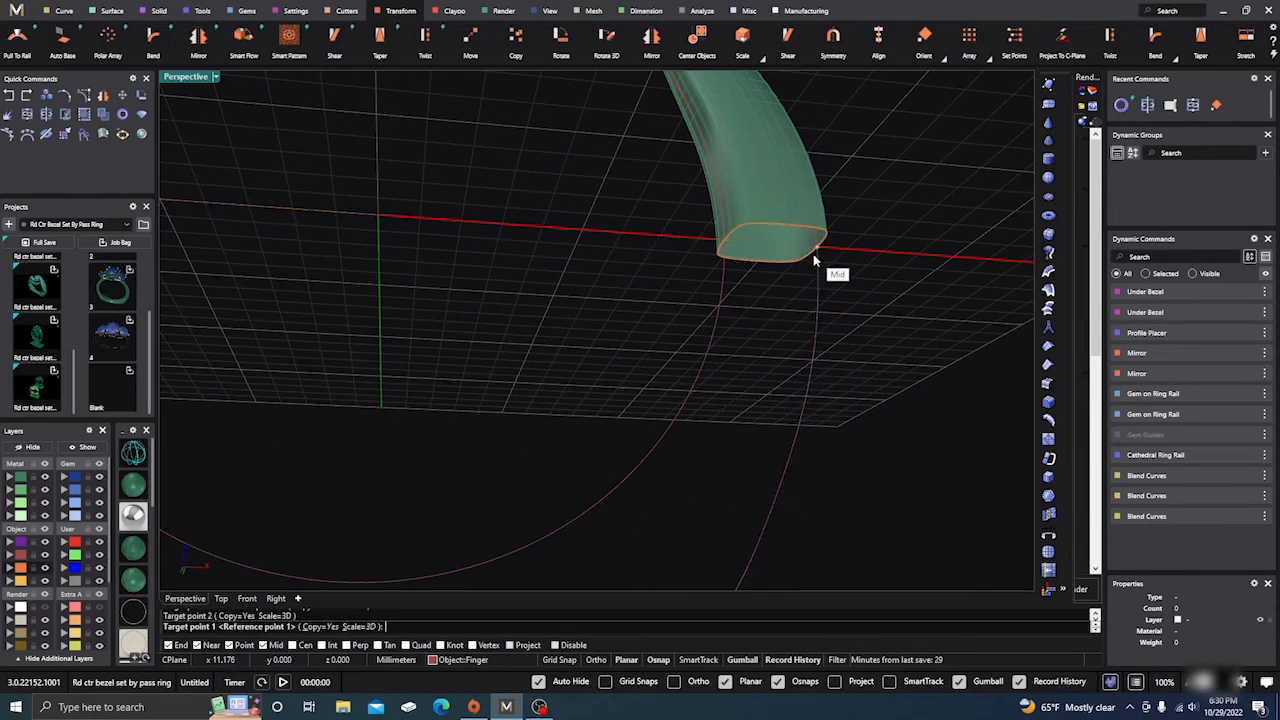
pyautogui.scroll(-3, 645, 298)
pyautogui.click(596, 305)
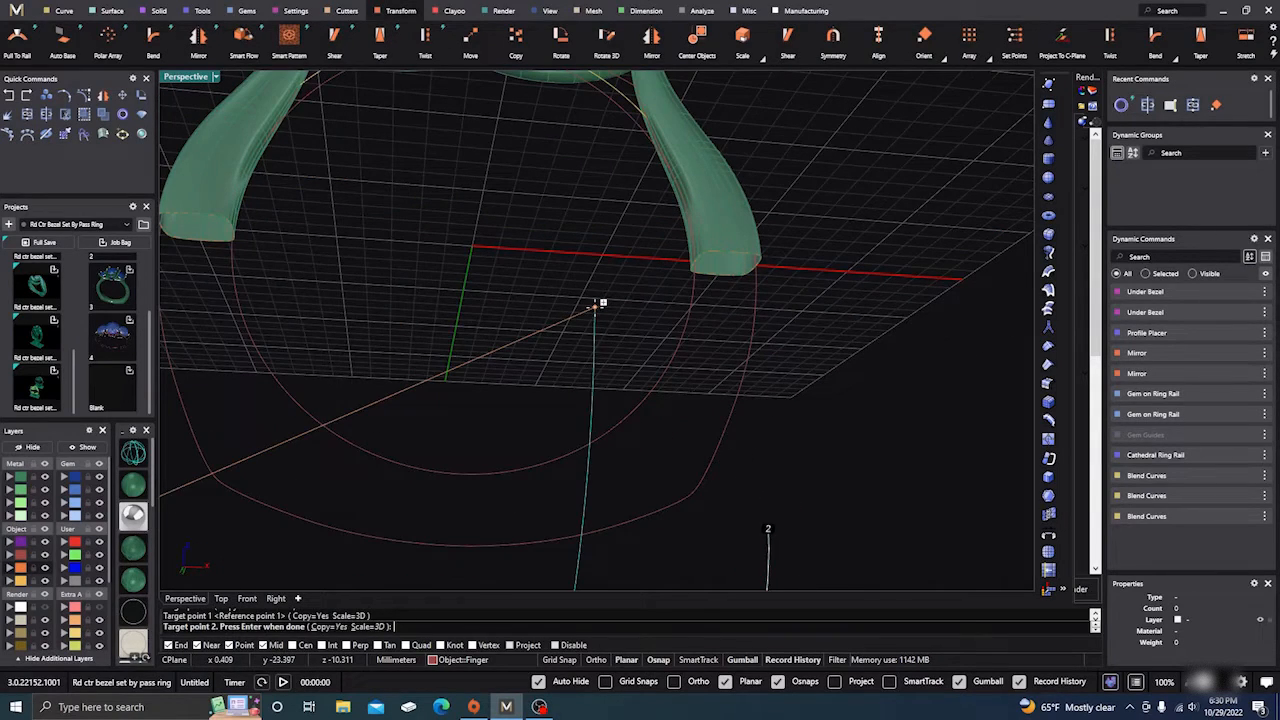
pyautogui.press('Return')
pyautogui.scroll(-4, 594, 306)
pyautogui.moveTo(594, 307); pyautogui.dragTo(541, 385, button='right')
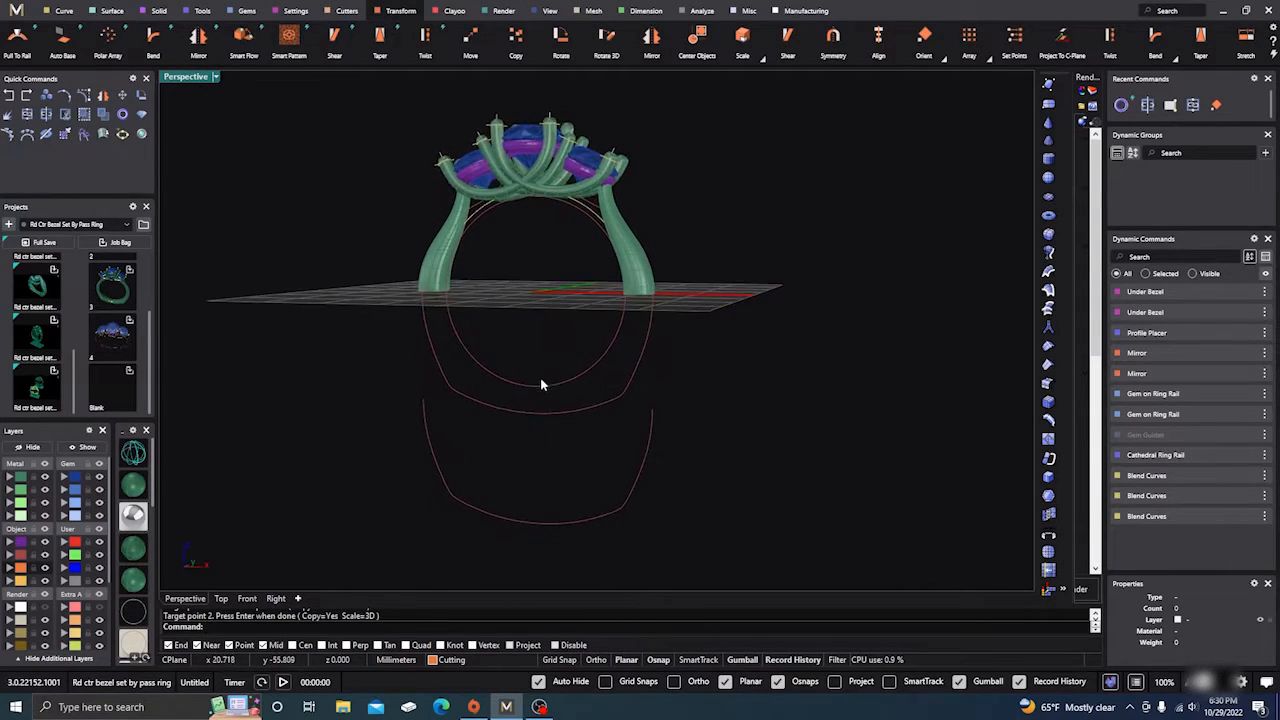
# Step: Place rounded-rectangle shank profile 02 at position 0.5, the bottom of the circle
pyautogui.click(538, 388)
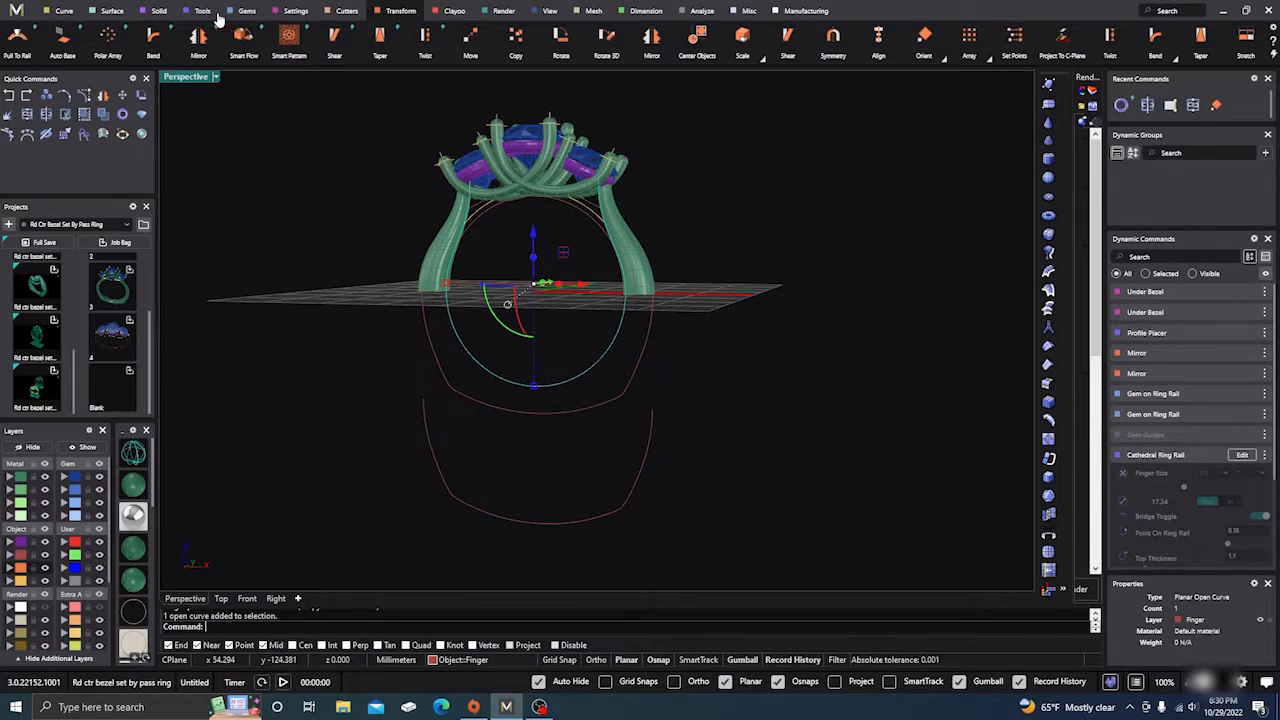
pyautogui.click(203, 11)
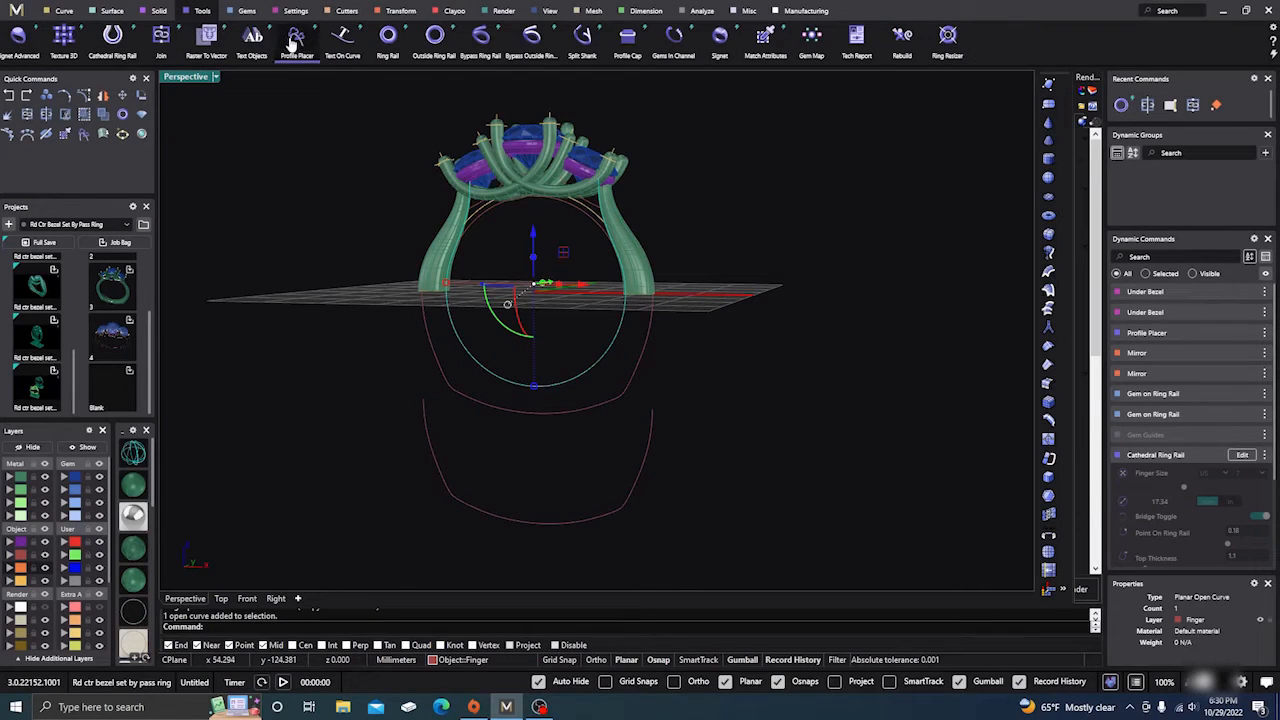
pyautogui.click(295, 40)
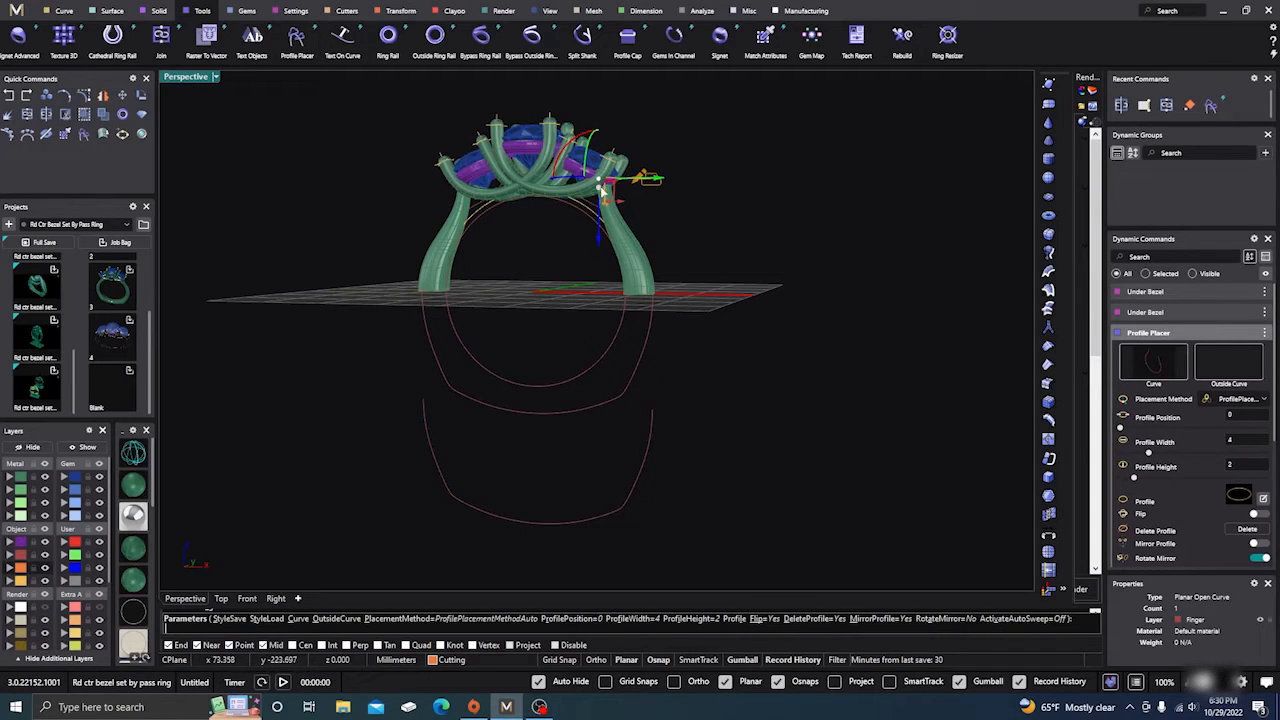
pyautogui.moveTo(600, 183); pyautogui.dragTo(548, 400)
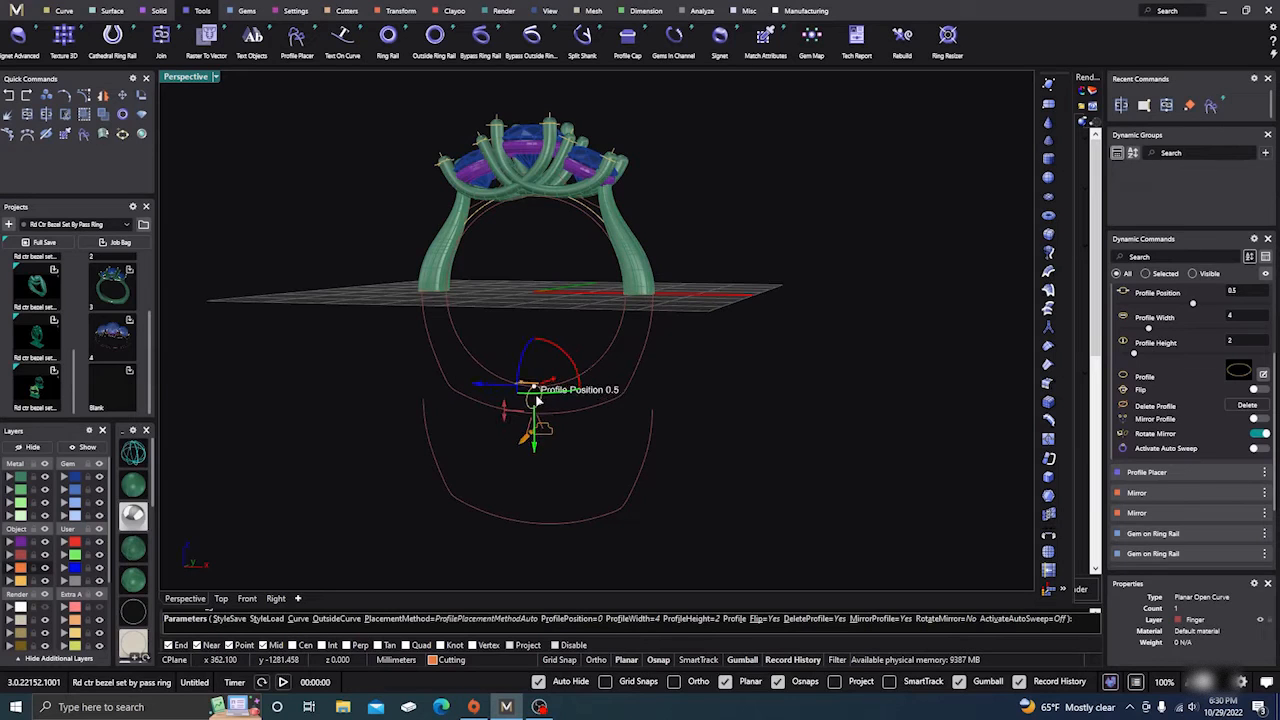
pyautogui.moveTo(610, 479); pyautogui.dragTo(506, 481, button='right')
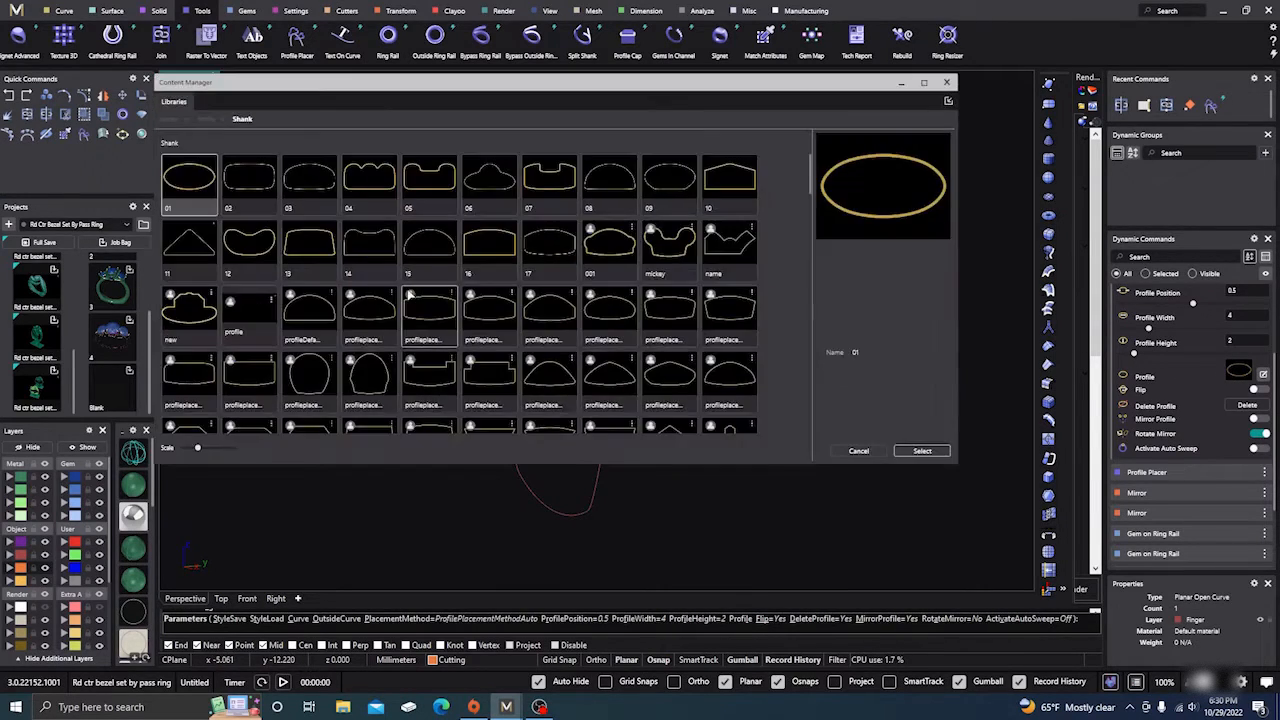
pyautogui.click(249, 183)
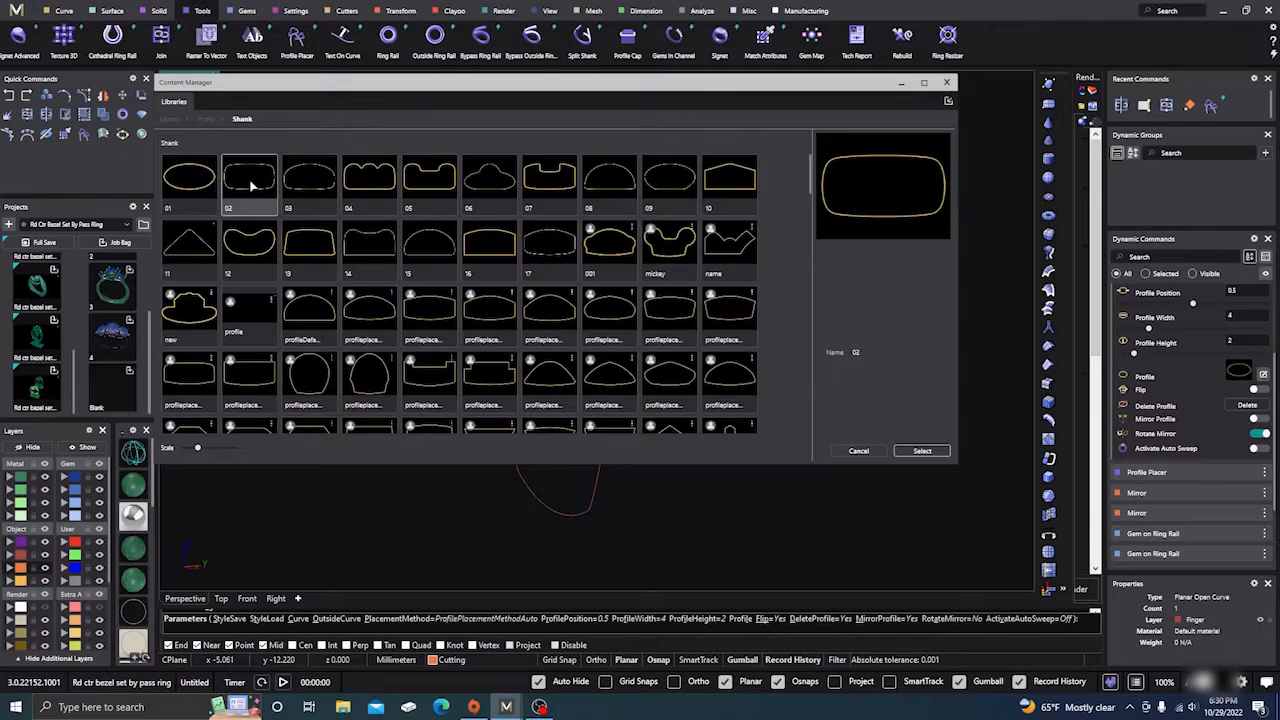
pyautogui.click(929, 454)
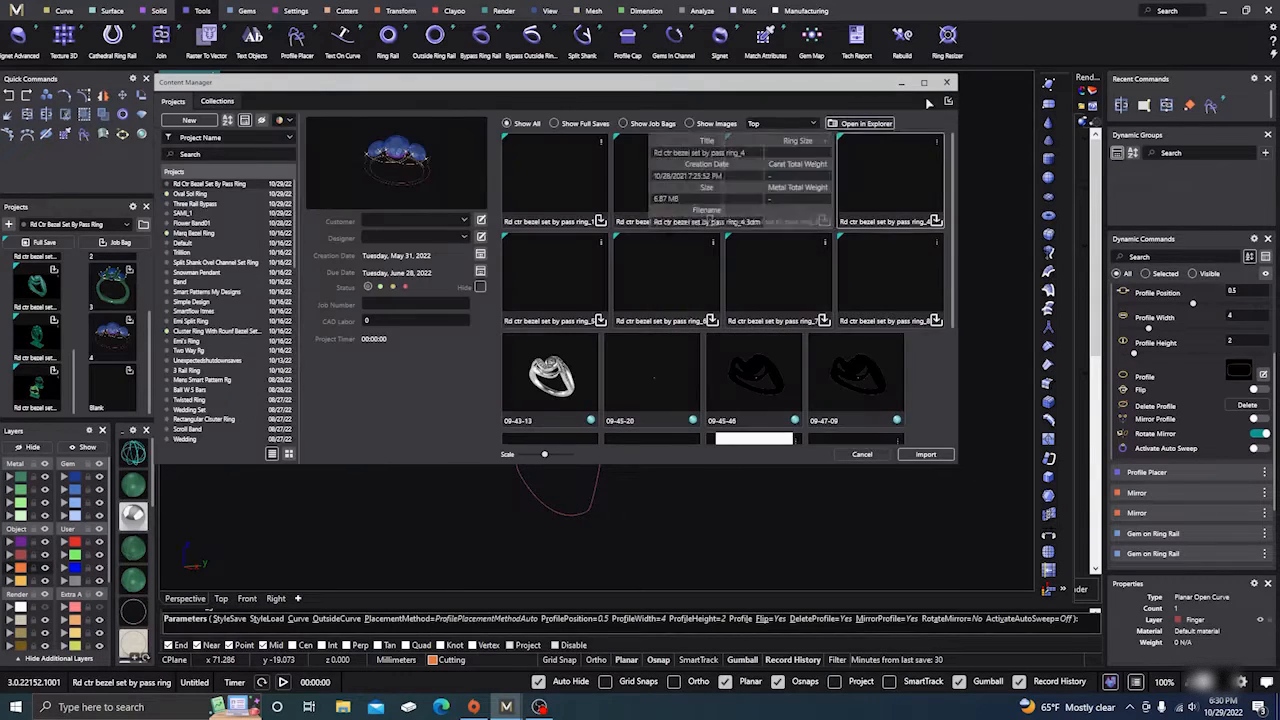
pyautogui.click(947, 84)
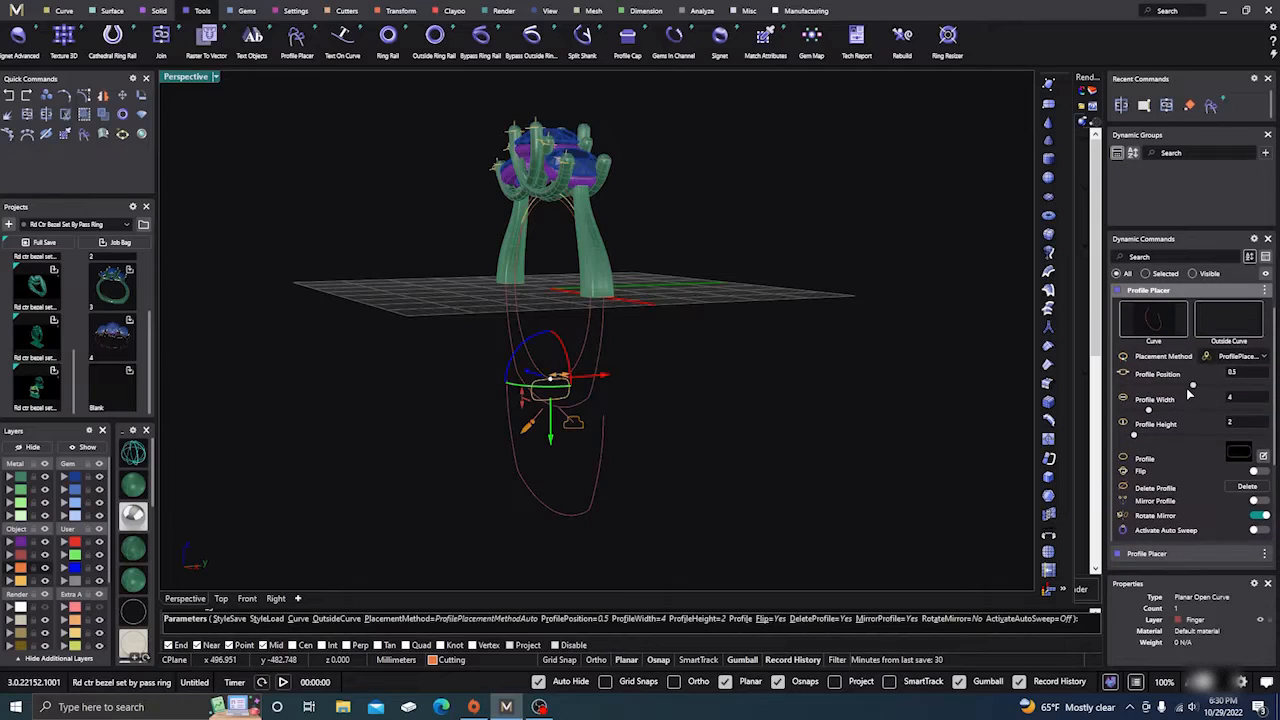
# Step: Attach the profile to the outside curve and narrow it to 3 mm wide
pyautogui.click(1228, 318)
pyautogui.scroll(2, 562, 426)
pyautogui.scroll(2, 562, 426)
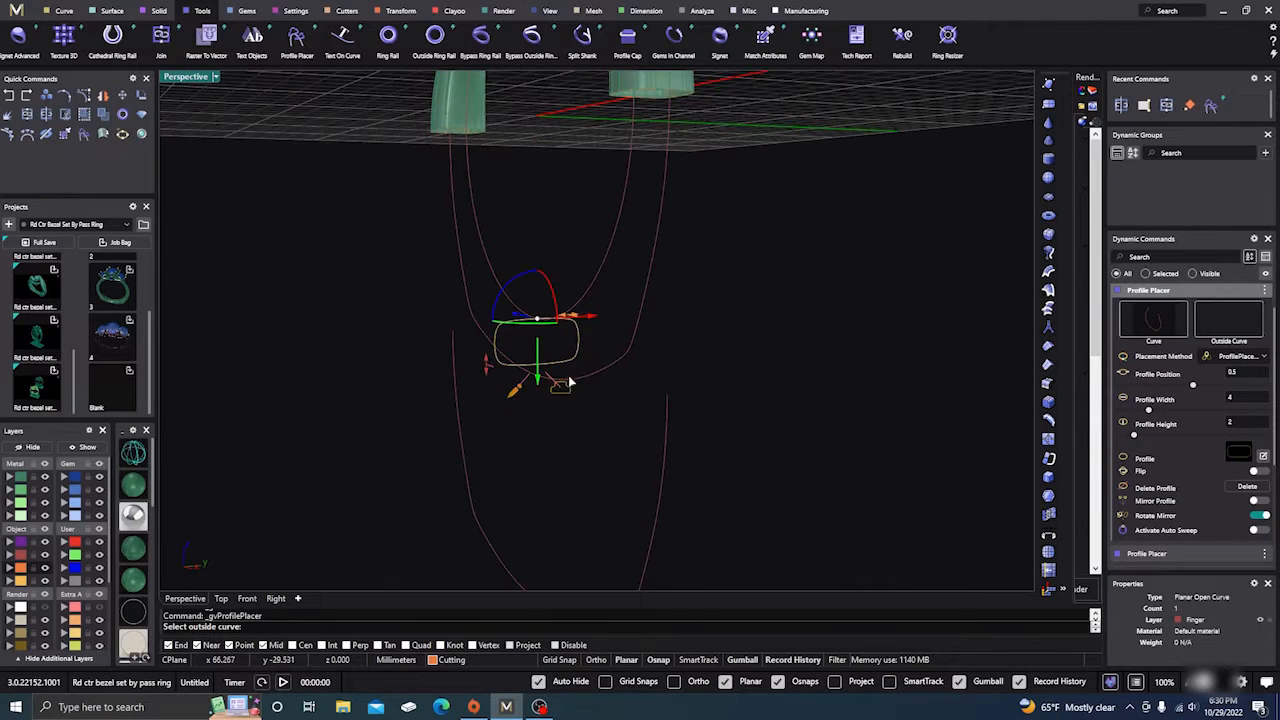
pyautogui.click(589, 376)
pyautogui.scroll(1, 574, 477)
pyautogui.moveTo(542, 502); pyautogui.dragTo(567, 235, button='right')
pyautogui.moveTo(589, 305)
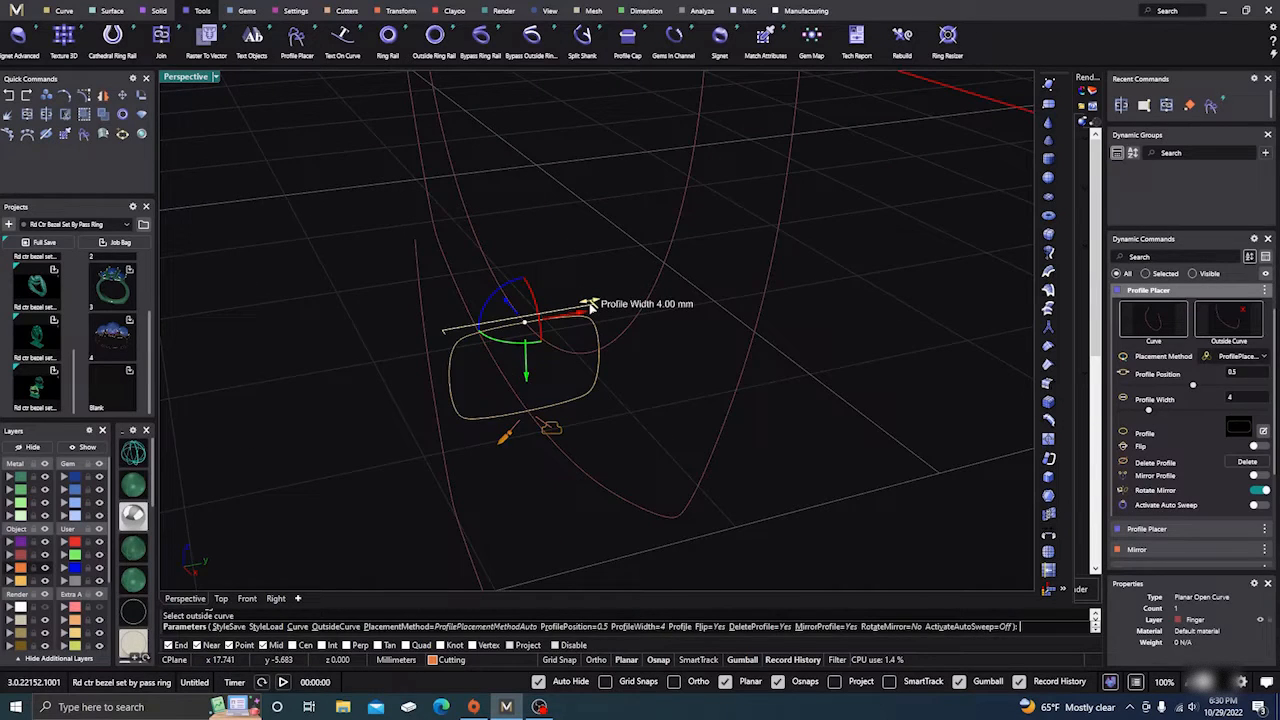
pyautogui.moveTo(589, 305); pyautogui.dragTo(568, 308)
pyautogui.scroll(-3, 458, 380)
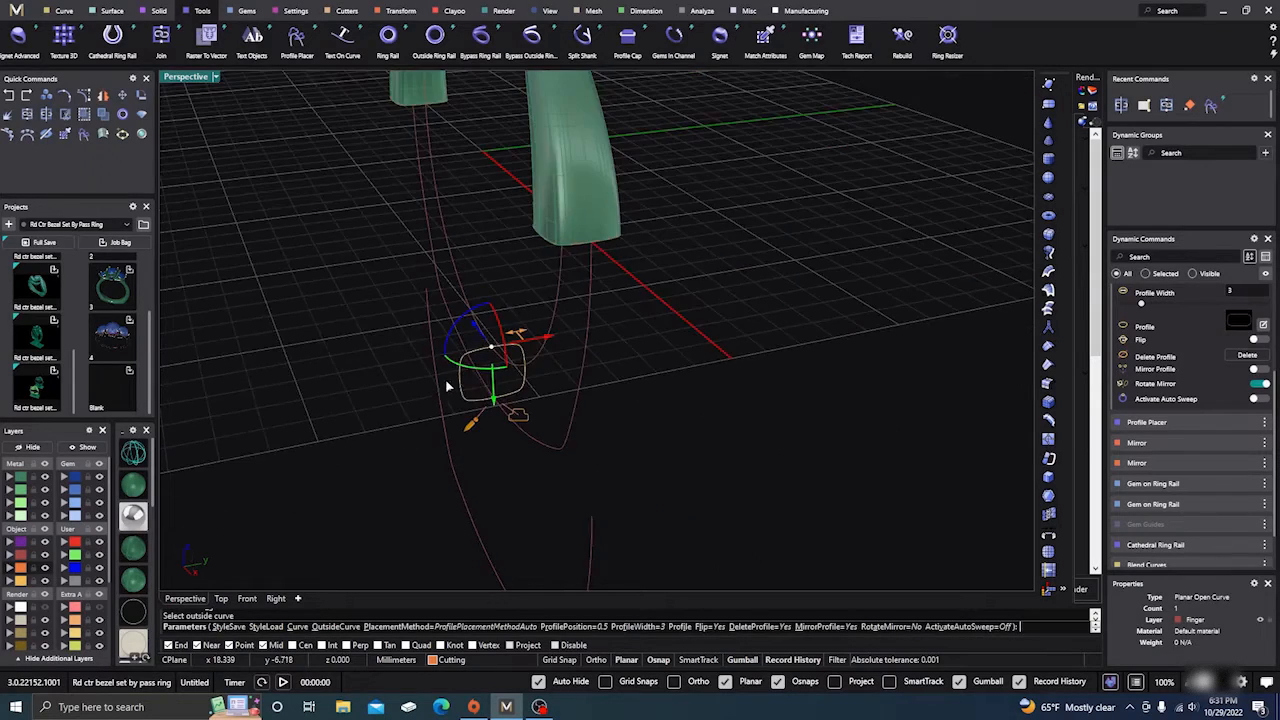
pyautogui.moveTo(449, 380); pyautogui.dragTo(436, 343, button='right')
pyautogui.press('Return')
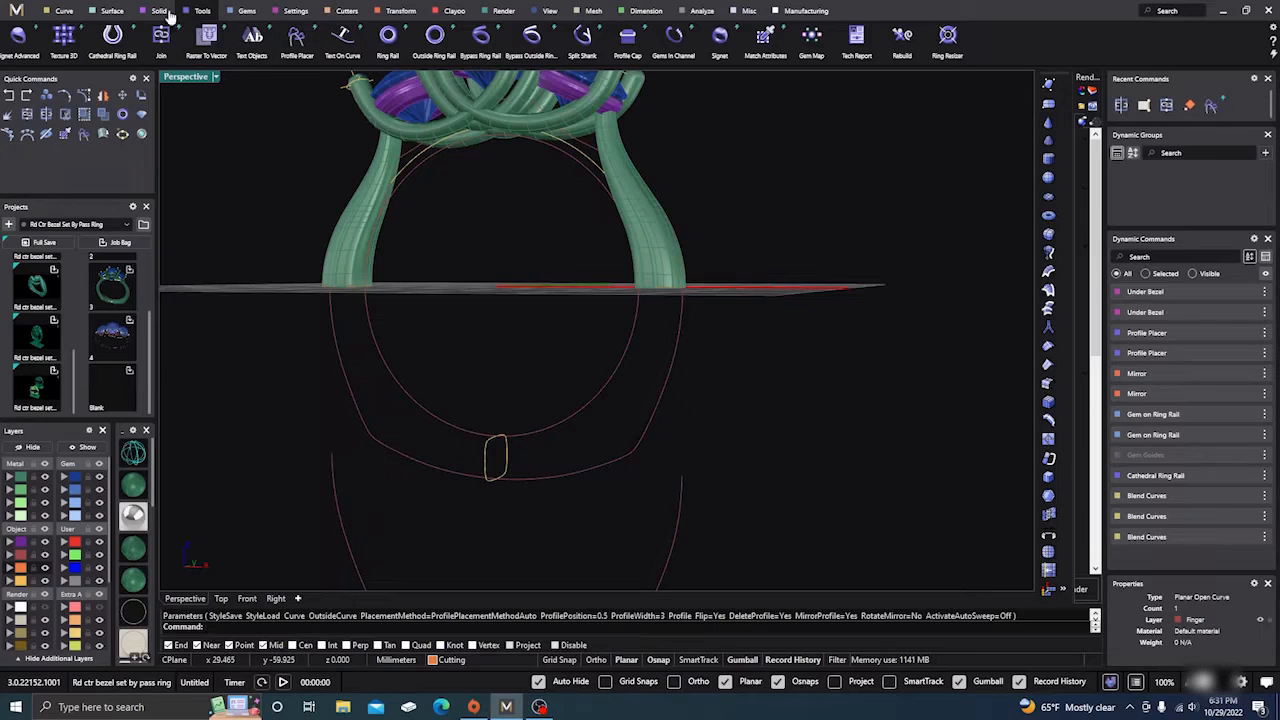
# Step: Set up a Sweep 2 along the ring circle using the shank-end edge and the placed profile
pyautogui.click(112, 10)
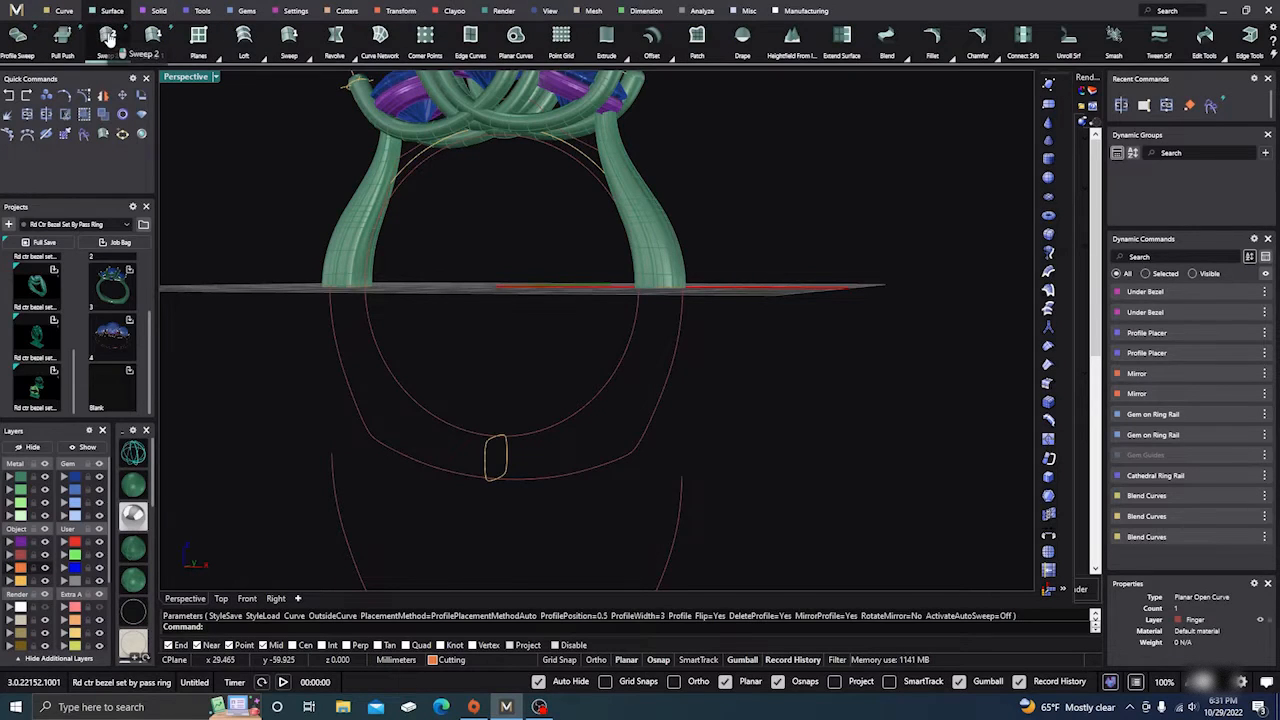
pyautogui.click(107, 36)
pyautogui.click(403, 395)
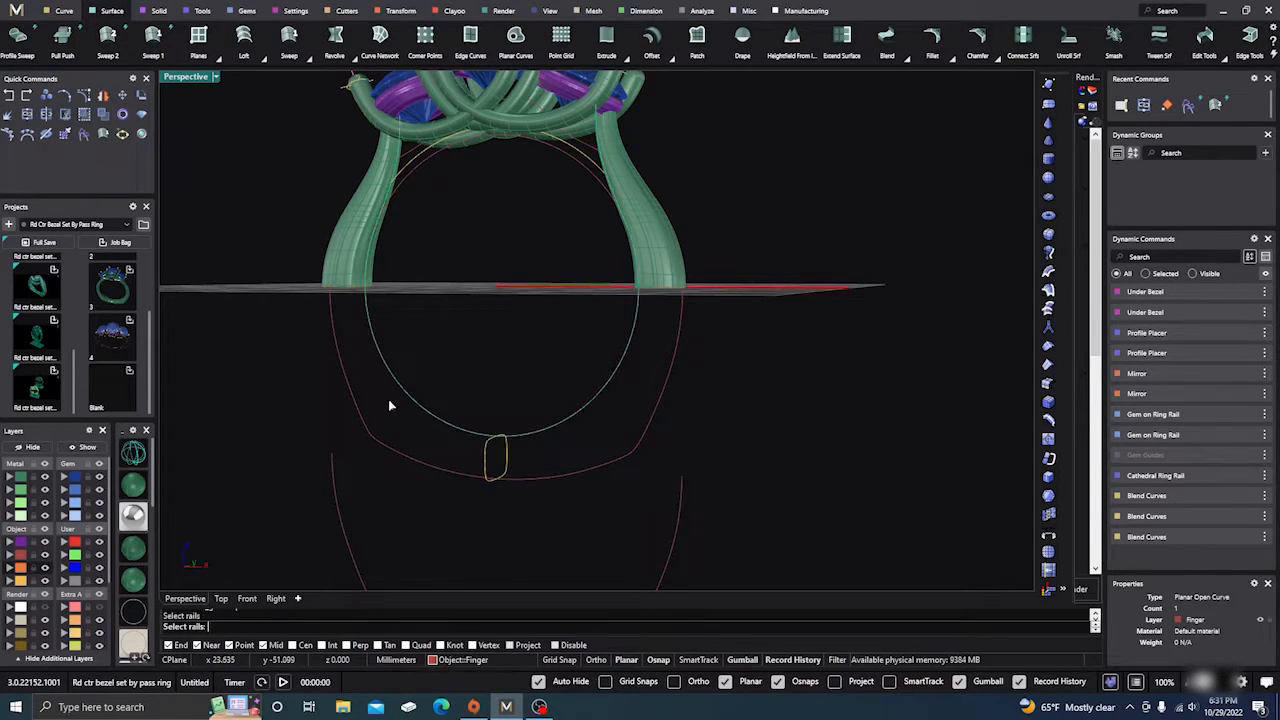
pyautogui.rightClick(359, 422)
pyautogui.moveTo(309, 382); pyautogui.dragTo(300, 331, button='right')
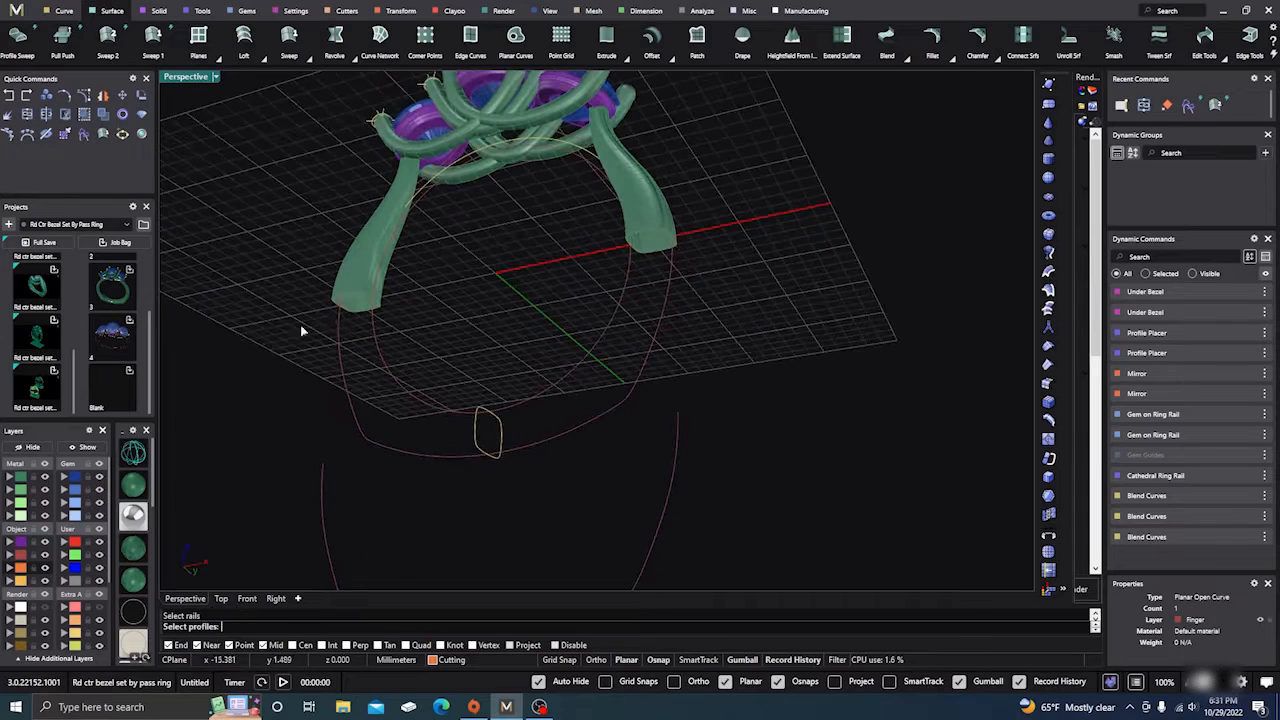
pyautogui.click(349, 294)
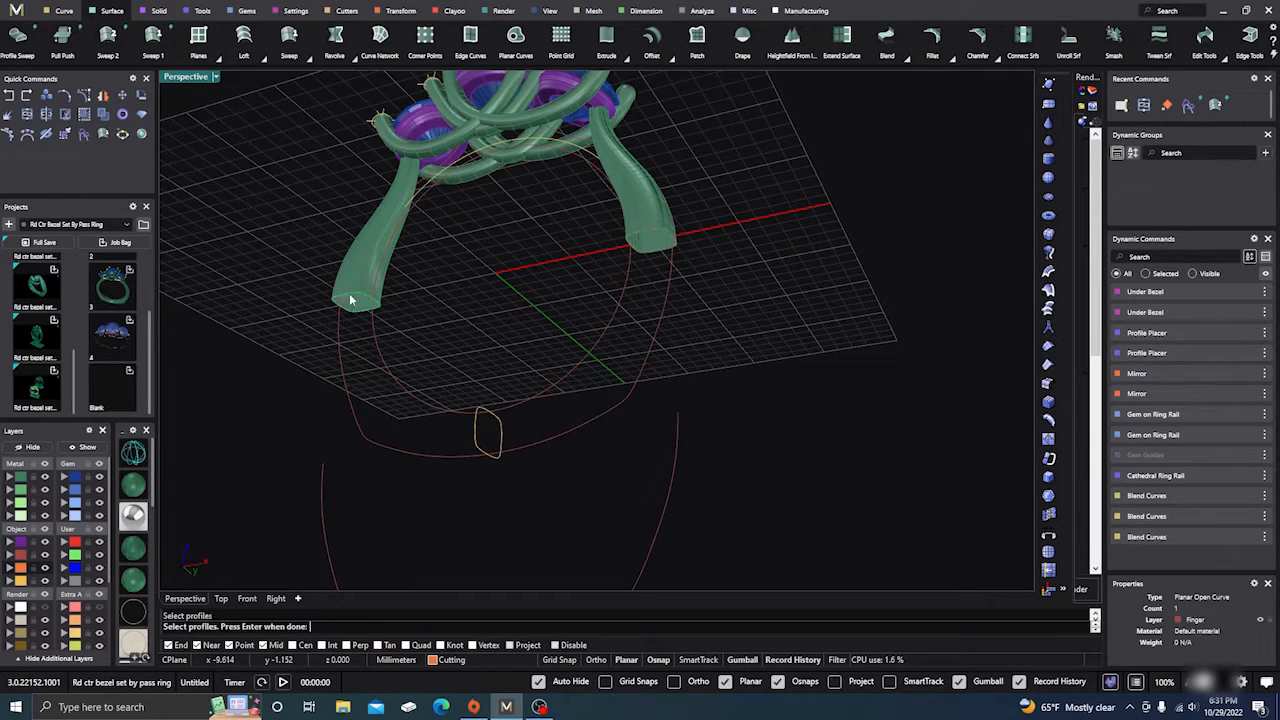
pyautogui.click(477, 425)
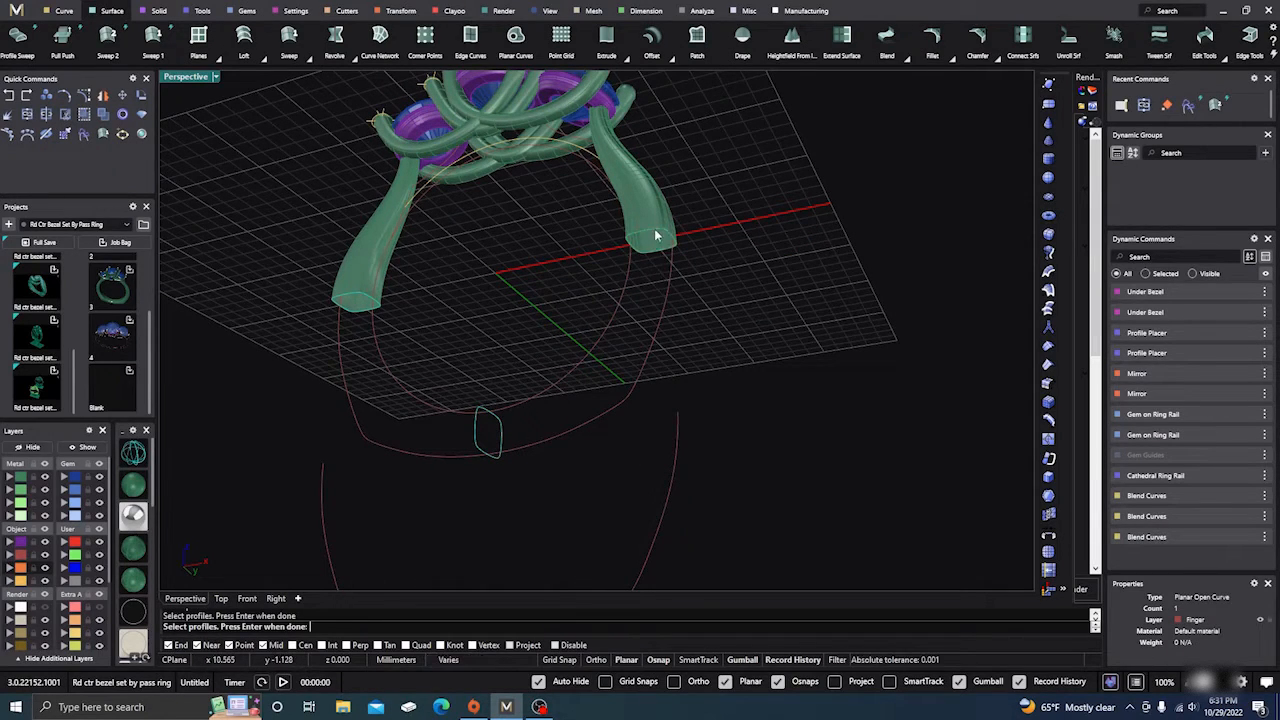
pyautogui.rightClick(595, 315)
# Step: Turn off Maintain Height and both end domes, then accept the sweep
pyautogui.moveTo(543, 354); pyautogui.dragTo(563, 498, button='right')
pyautogui.scroll(-4, 547, 456)
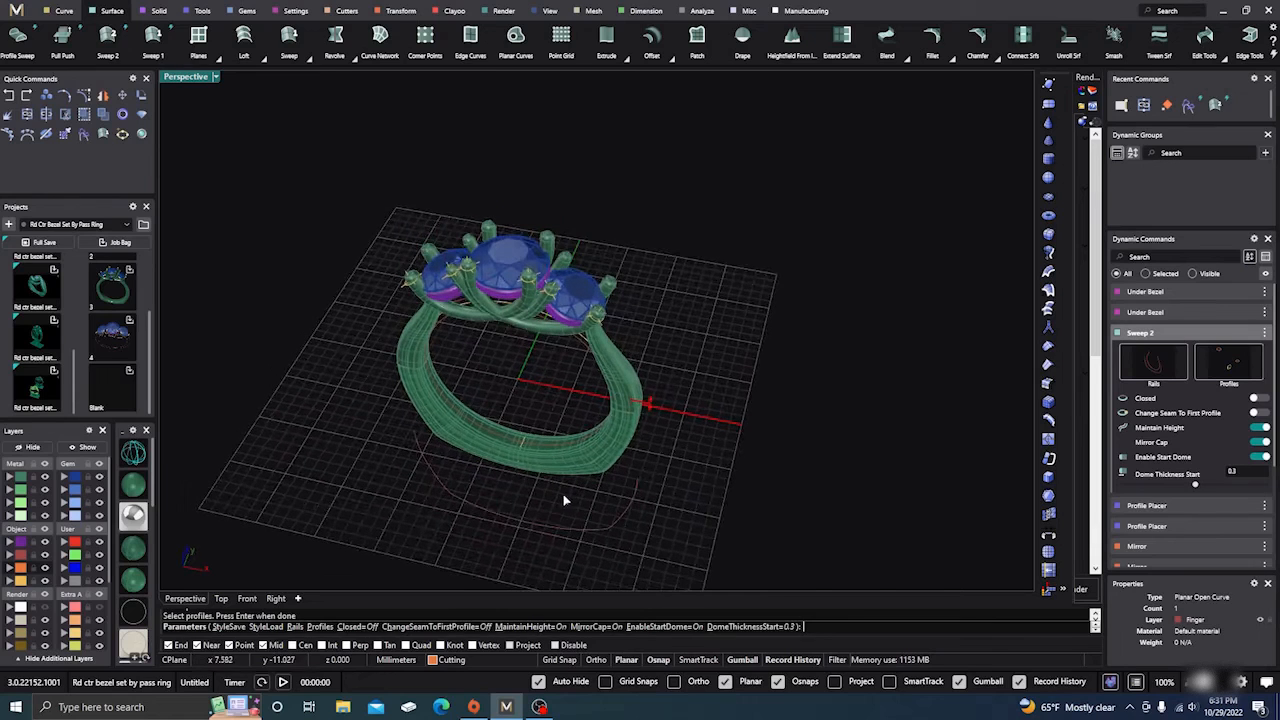
pyautogui.click(1262, 427)
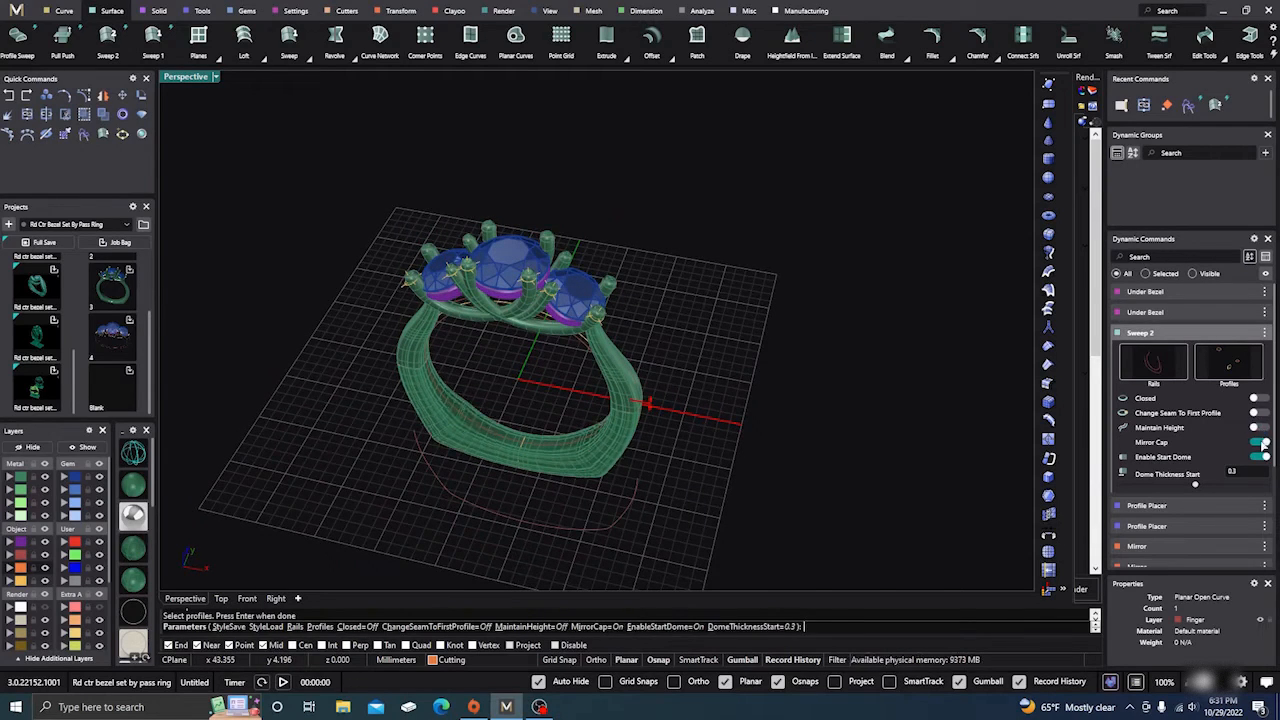
pyautogui.click(1260, 458)
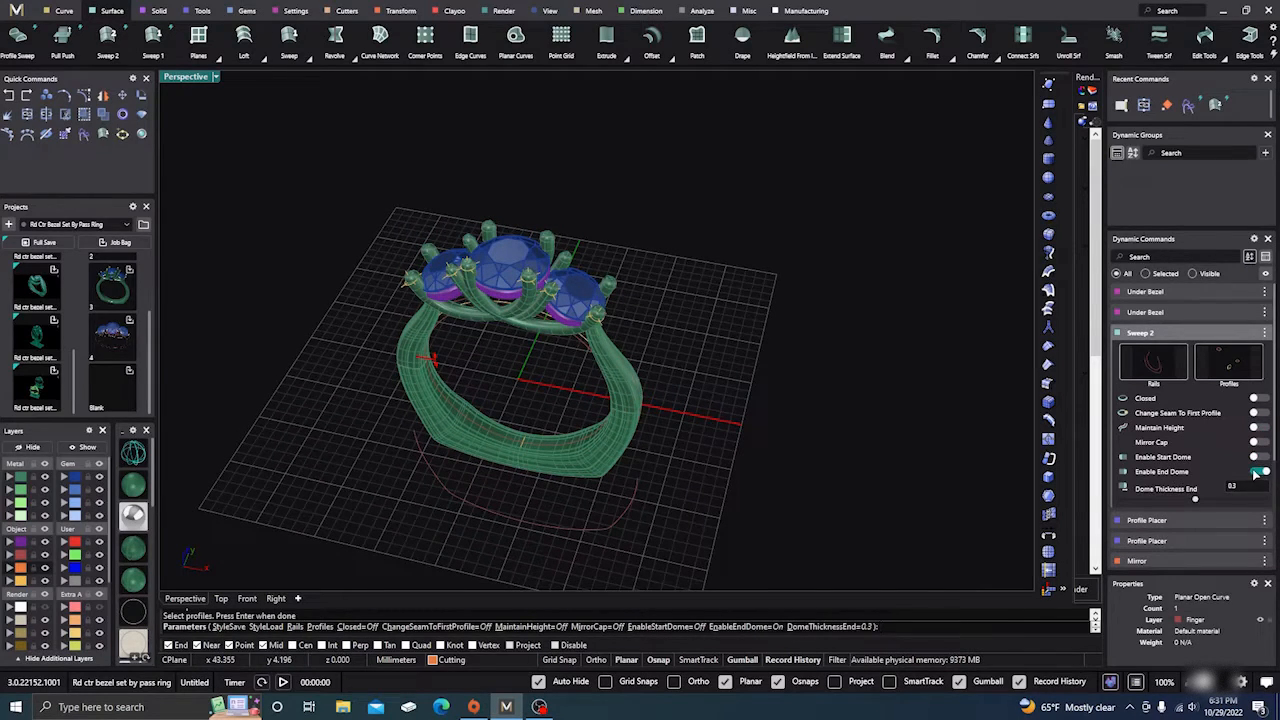
pyautogui.click(1256, 472)
pyautogui.moveTo(715, 466); pyautogui.dragTo(720, 390, button='right')
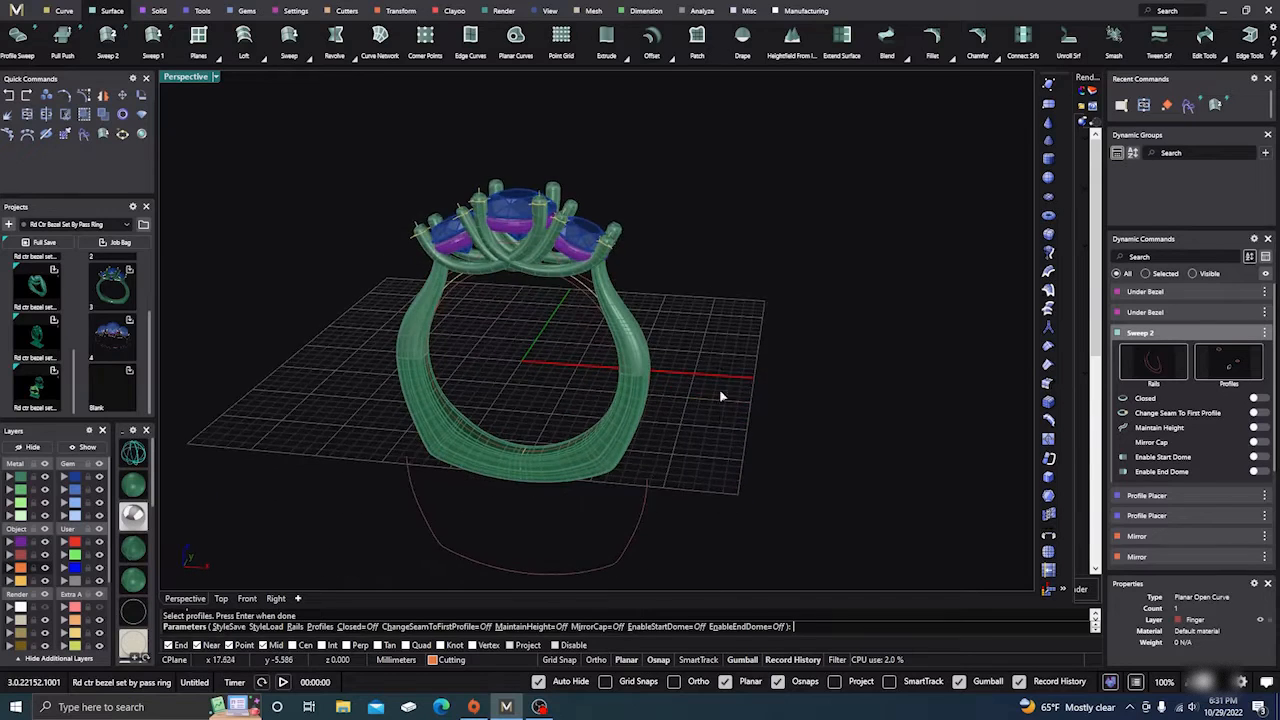
pyautogui.scroll(-5, 721, 394)
pyautogui.moveTo(724, 436); pyautogui.dragTo(728, 478, button='right')
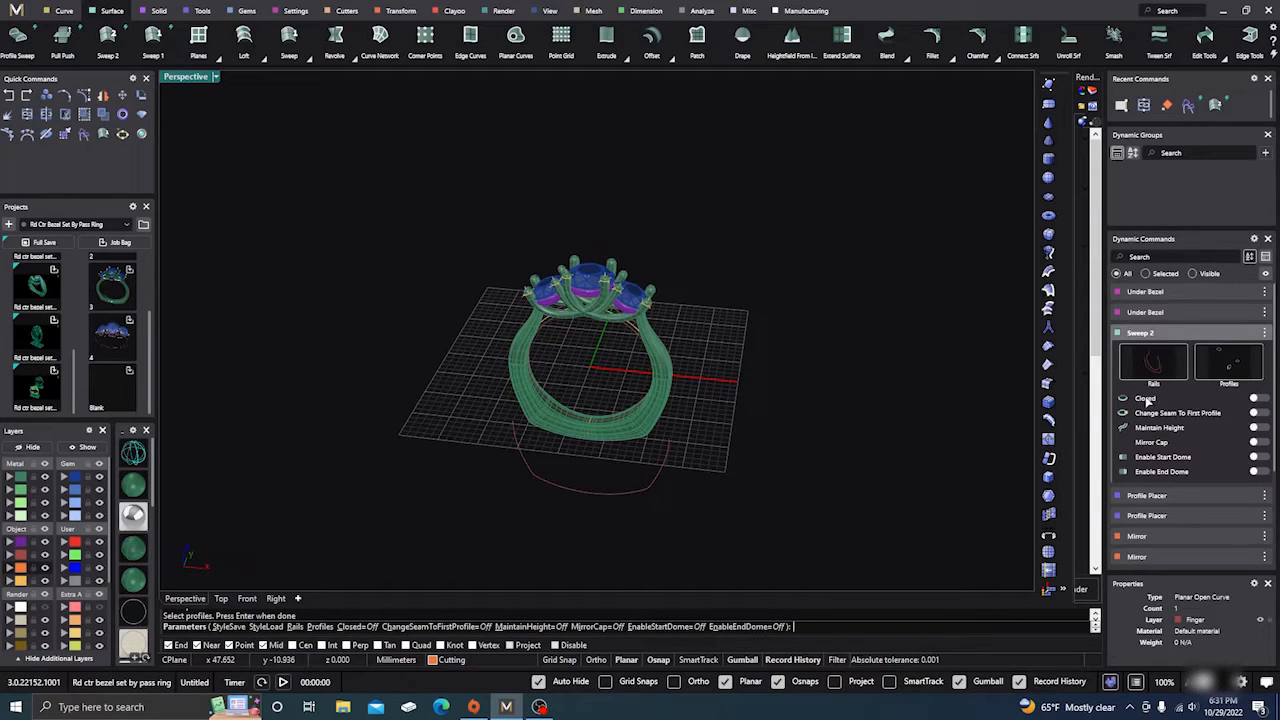
pyautogui.rightClick(706, 489)
# Step: Join the new lower band with the left and right shanks into one closed piece
pyautogui.scroll(6, 487, 391)
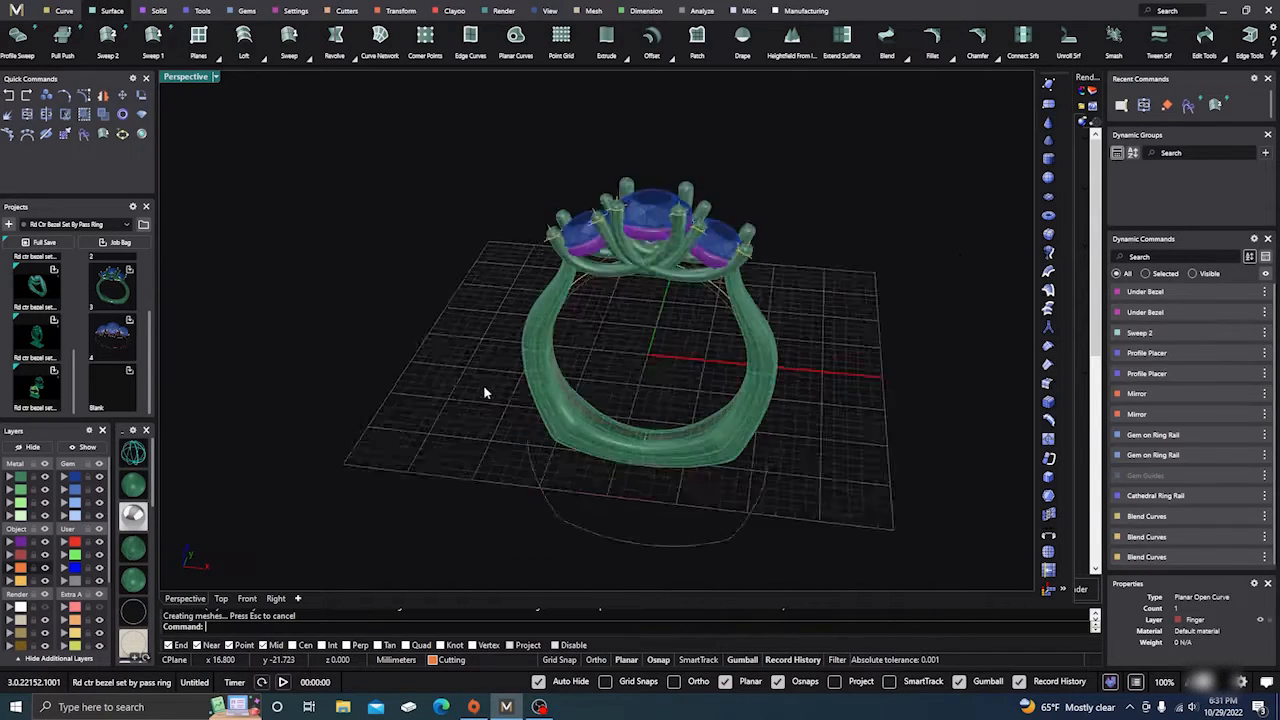
pyautogui.moveTo(511, 416); pyautogui.dragTo(493, 388, button='right')
pyautogui.click(544, 428)
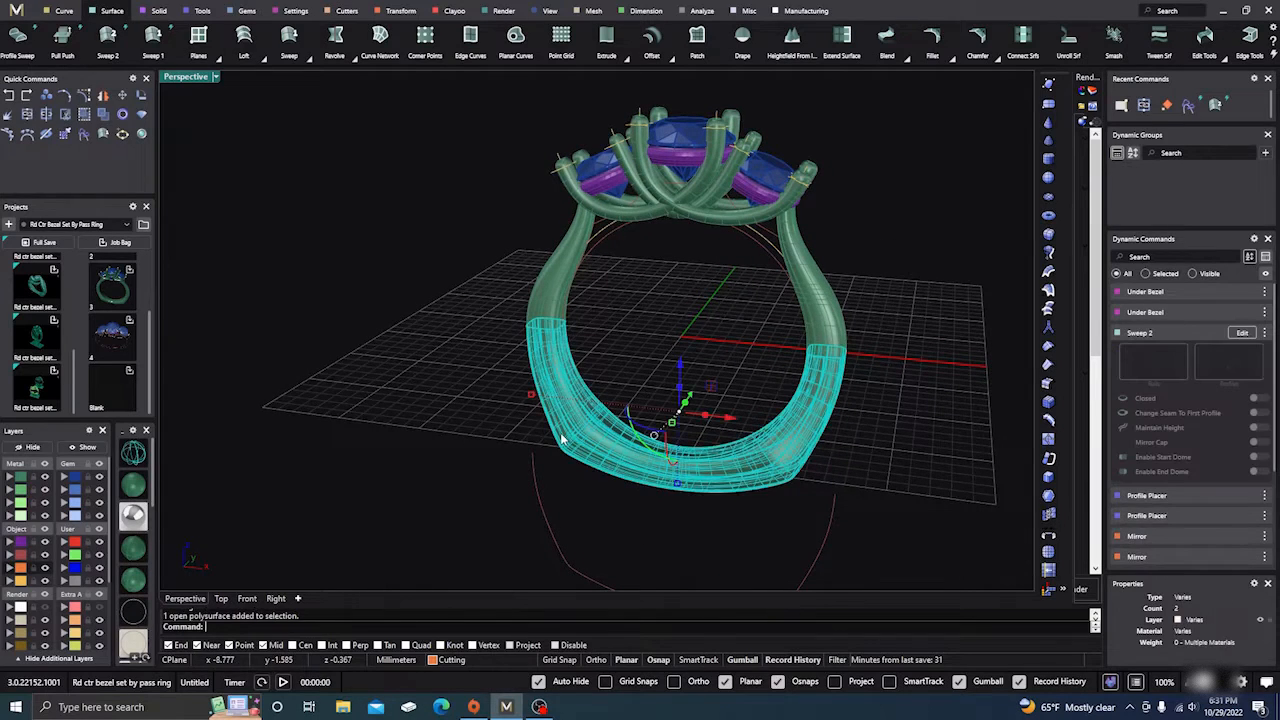
pyautogui.keyDown('shift'); pyautogui.click(566, 284); pyautogui.keyUp('shift')
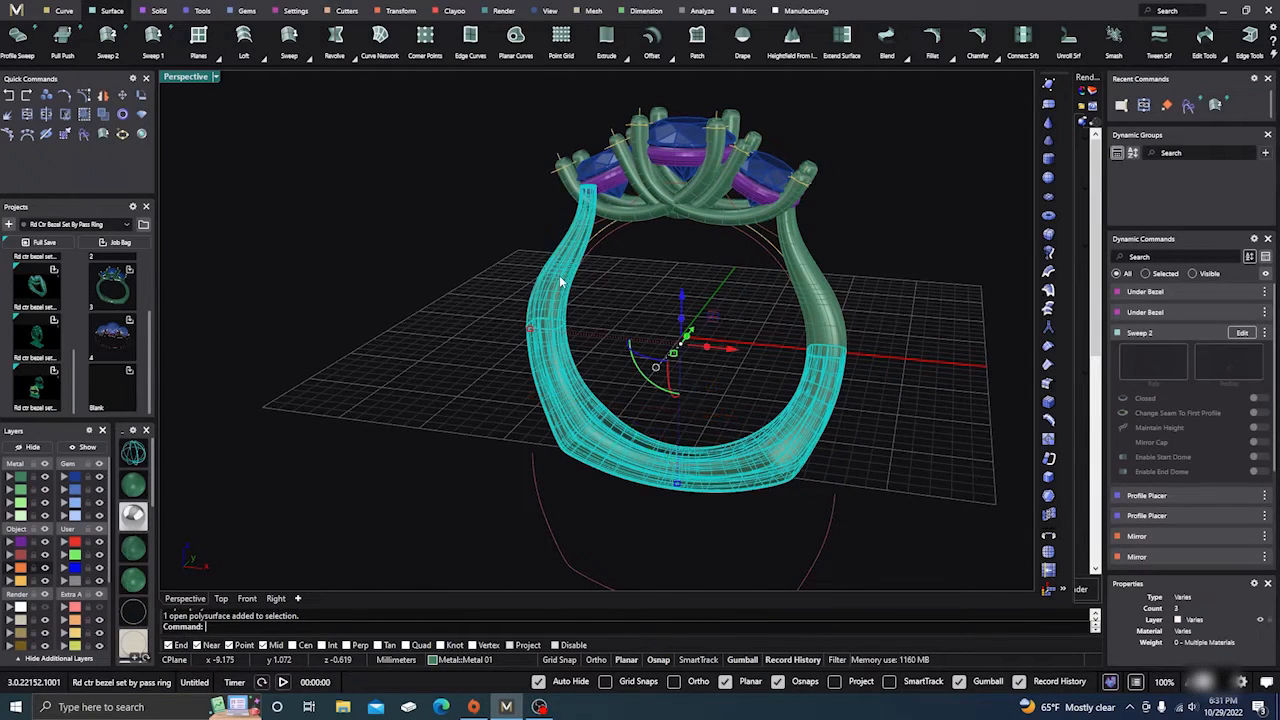
pyautogui.keyDown('shift'); pyautogui.click(832, 298); pyautogui.keyUp('shift')
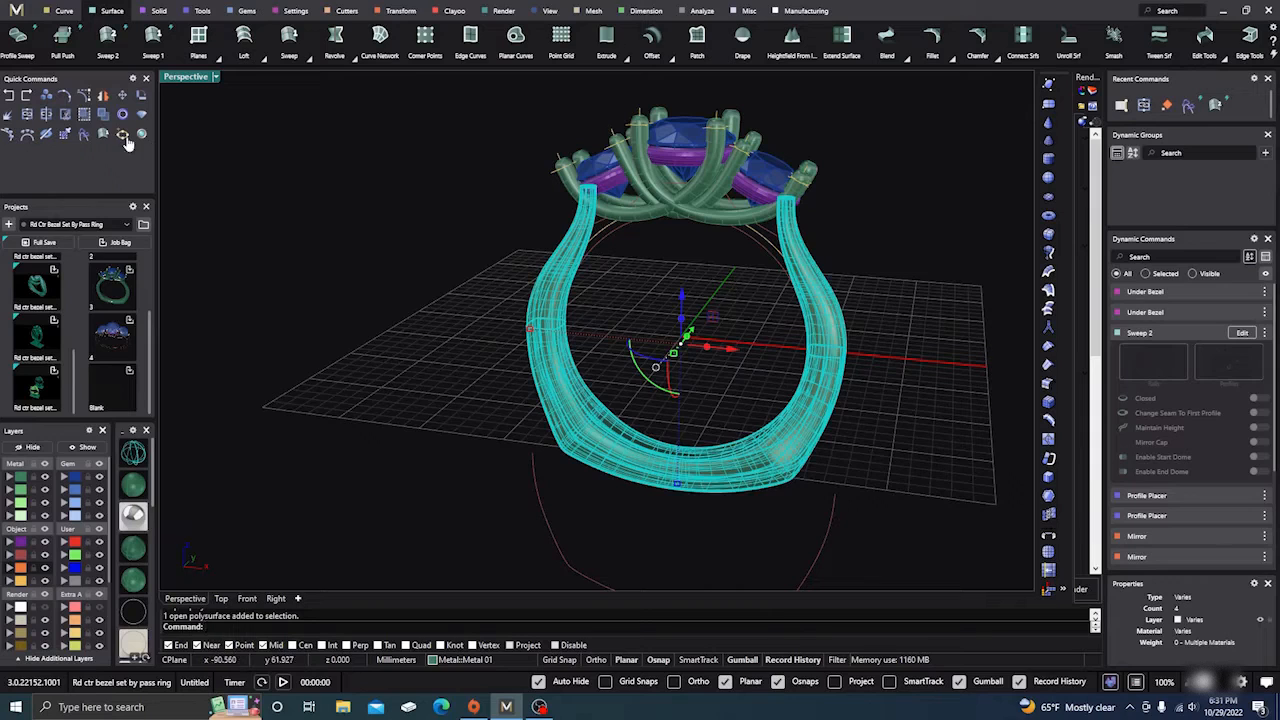
pyautogui.click(28, 114)
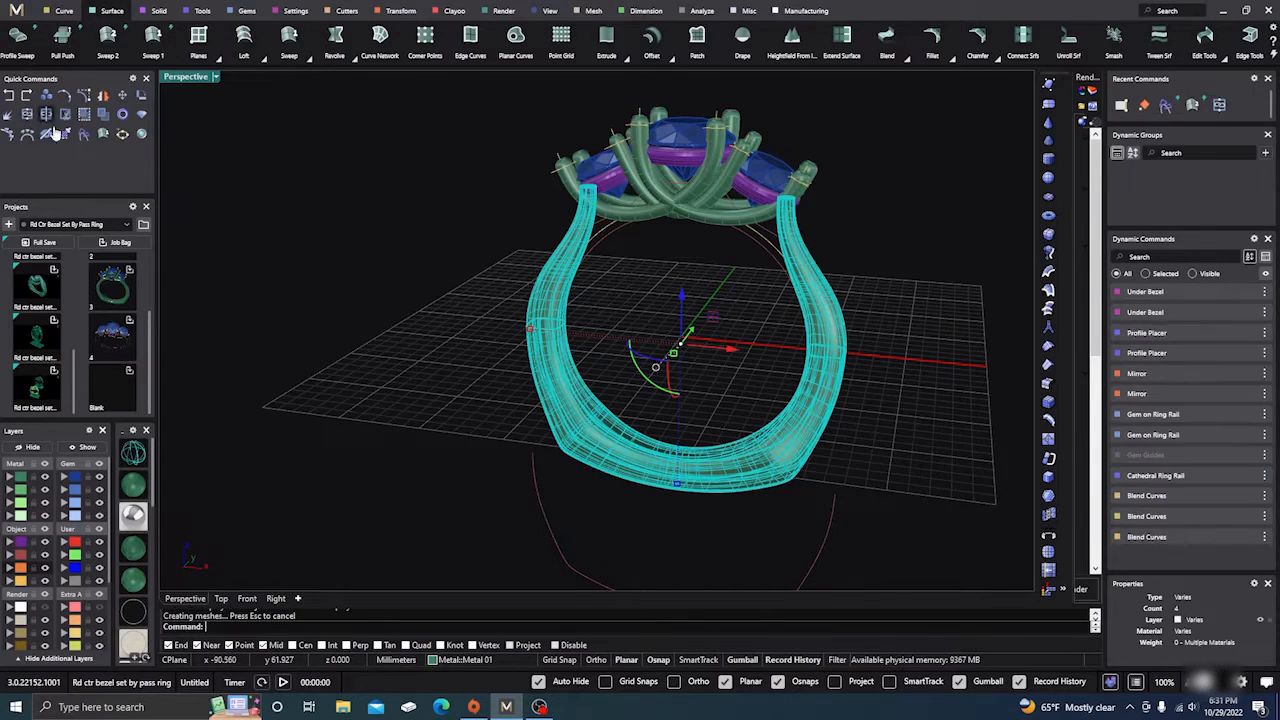
pyautogui.click(558, 415)
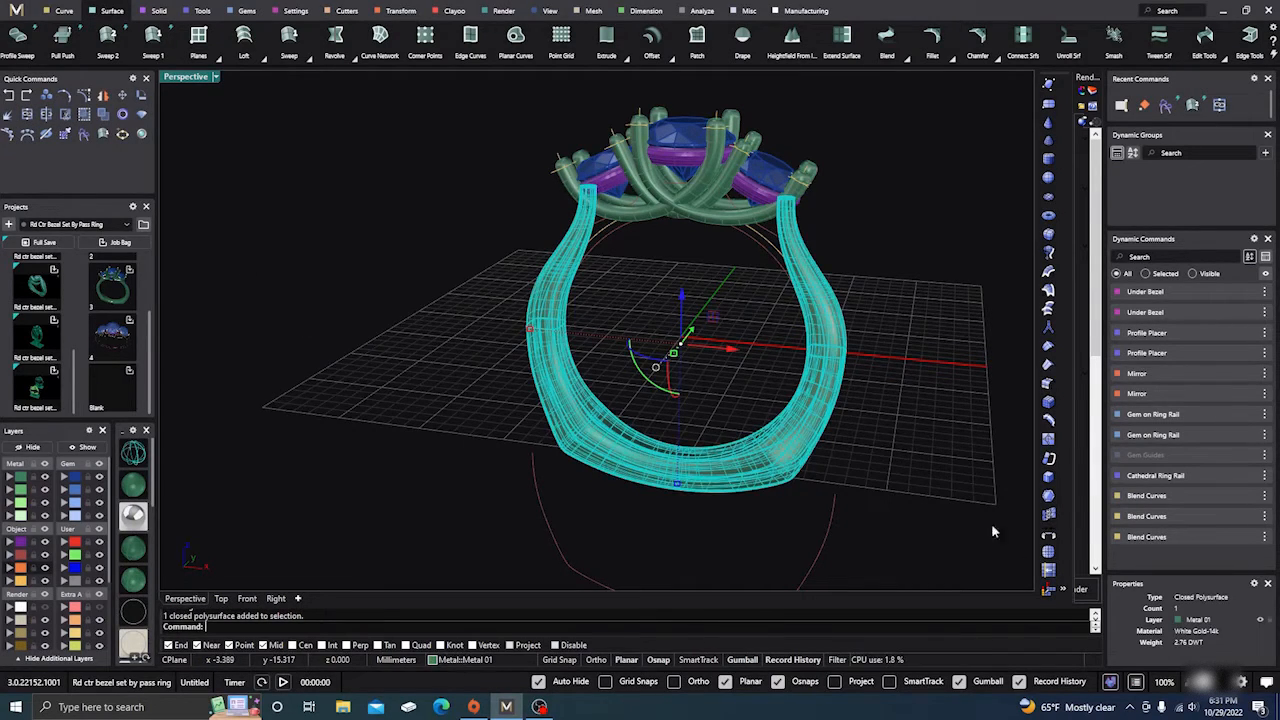
# Step: Switch the viewport from shaded to translucent wireframe display to inspect the ring
pyautogui.click(335, 332)
pyautogui.scroll(-4, 388, 374)
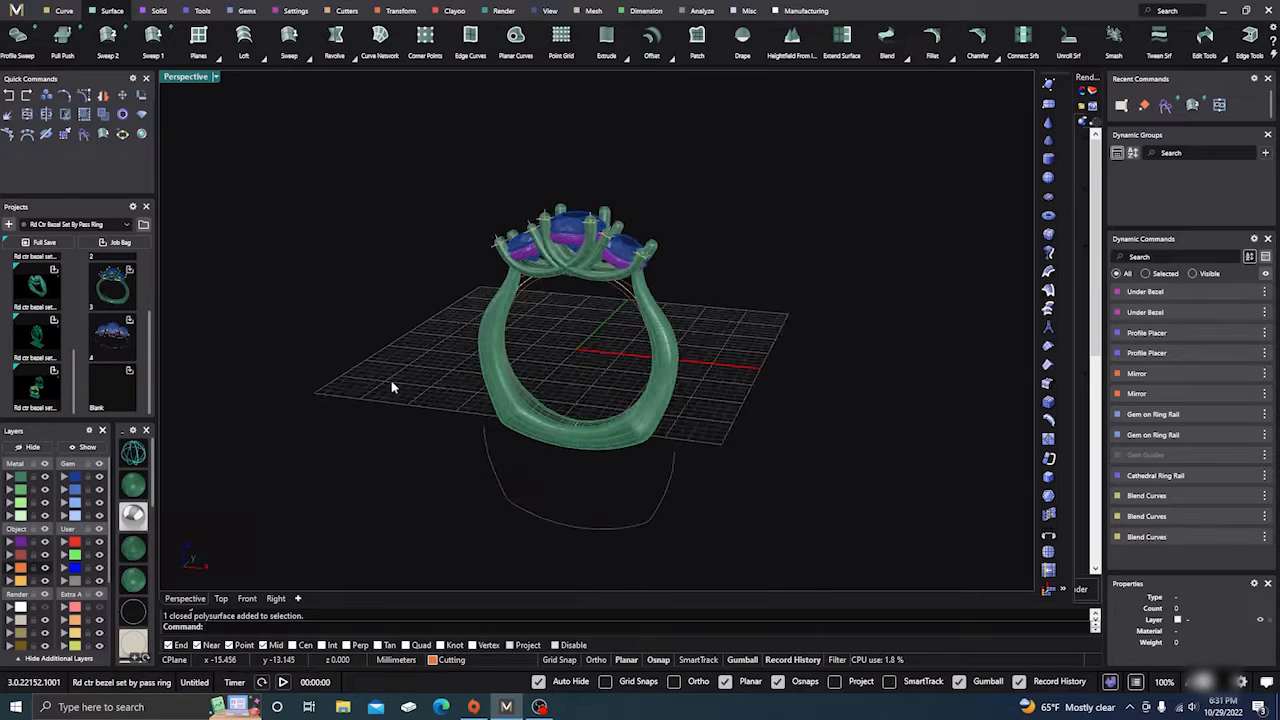
pyautogui.moveTo(391, 381); pyautogui.dragTo(397, 442, button='right')
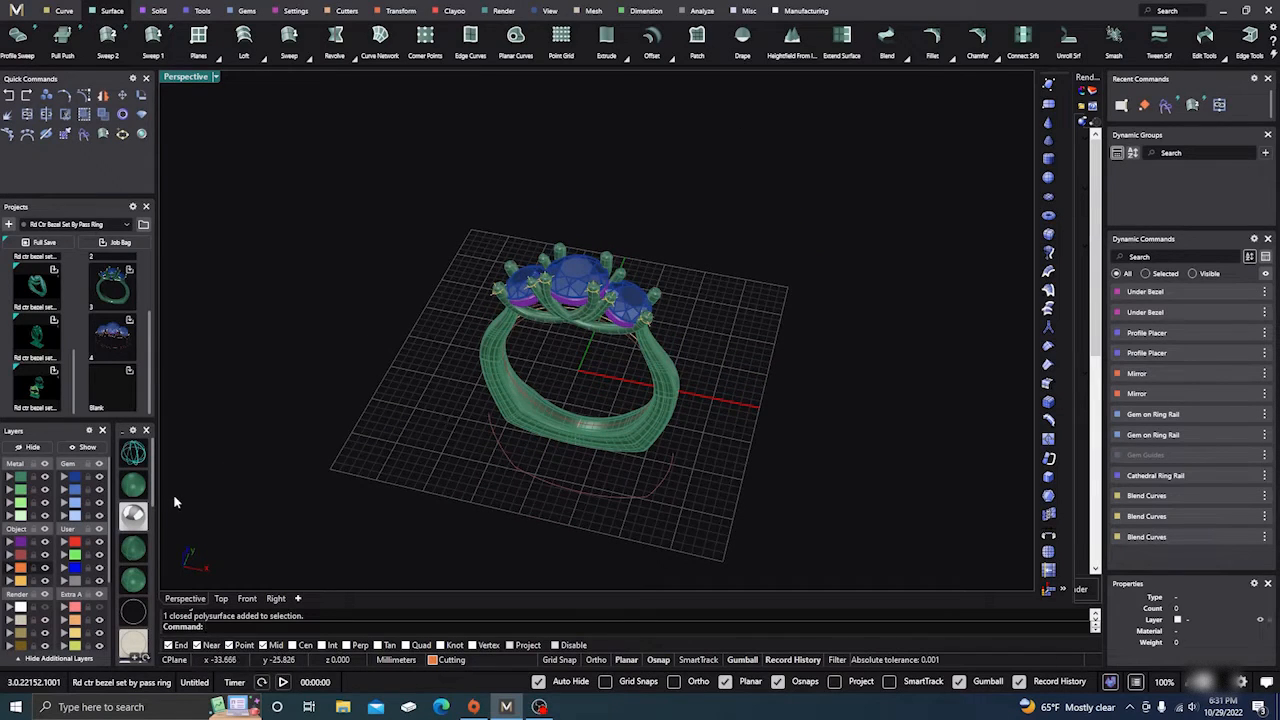
pyautogui.scroll(-6, 136, 584)
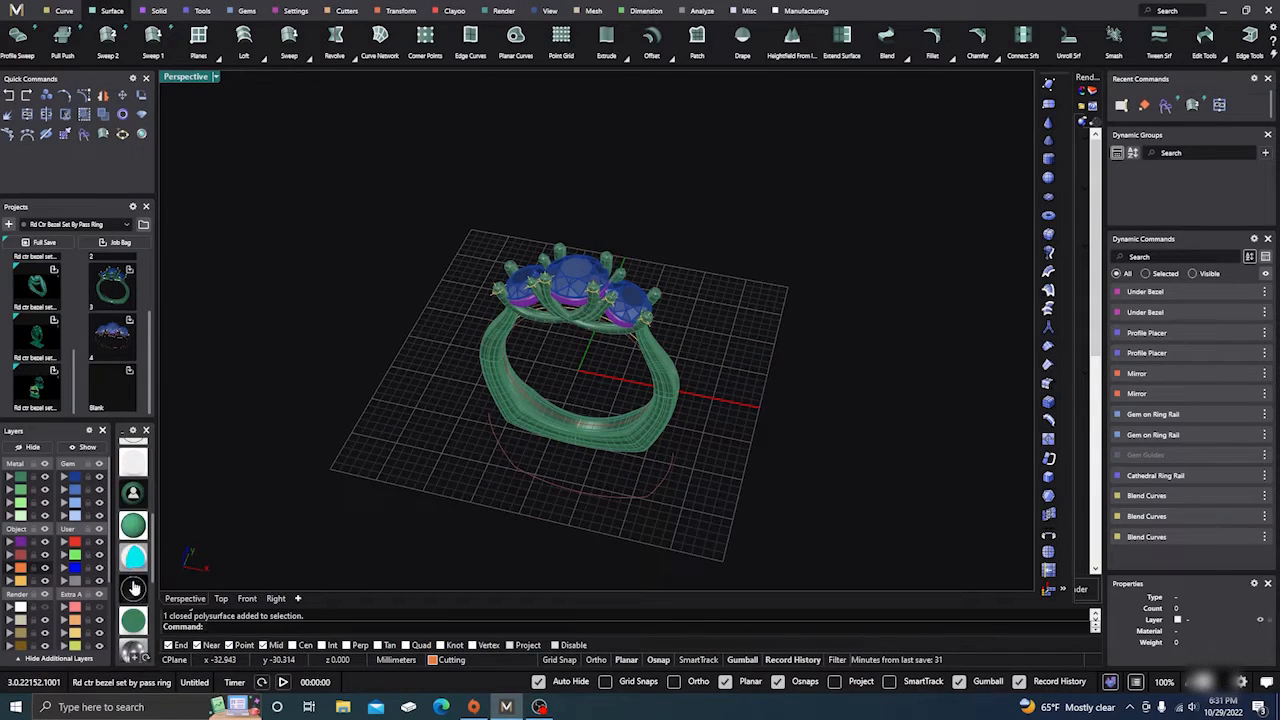
pyautogui.click(138, 632)
pyautogui.moveTo(405, 403)
pyautogui.mouseDown(button='right')
pyautogui.moveTo(414, 443)
pyautogui.moveTo(415, 385)
pyautogui.moveTo(443, 317)
pyautogui.moveTo(489, 317)
pyautogui.moveTo(427, 332)
pyautogui.moveTo(405, 396)
pyautogui.mouseUp(button='right')
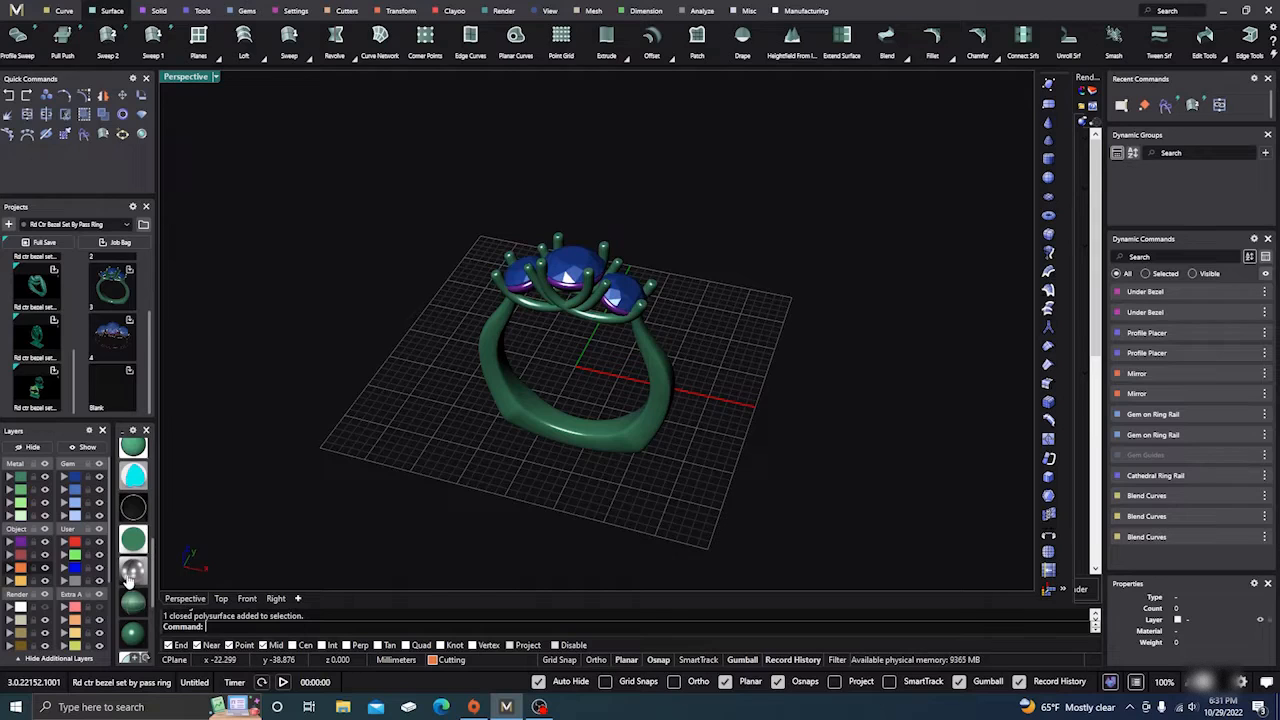
pyautogui.scroll(3, 133, 574)
pyautogui.scroll(-2, 133, 572)
pyautogui.scroll(1, 149, 493)
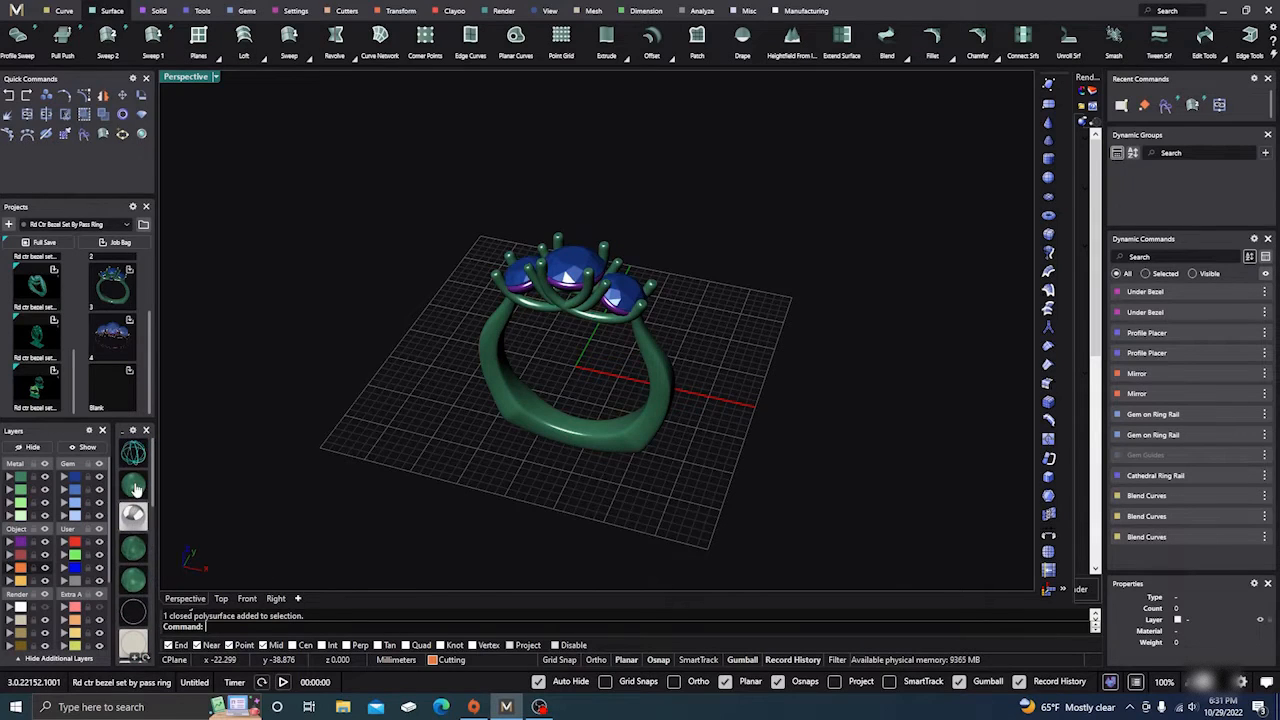
pyautogui.click(134, 486)
# Step: Orbit to a slightly raised view and select the inner ring rail curve
pyautogui.scroll(6, 546, 364)
pyautogui.moveTo(558, 412); pyautogui.dragTo(571, 266, button='right')
pyautogui.scroll(6, 626, 457)
pyautogui.moveTo(611, 406)
pyautogui.mouseDown(button='right')
pyautogui.moveTo(610, 442)
pyautogui.moveTo(629, 432)
pyautogui.moveTo(633, 402)
pyautogui.mouseUp(button='right')
pyautogui.scroll(-4, 611, 442)
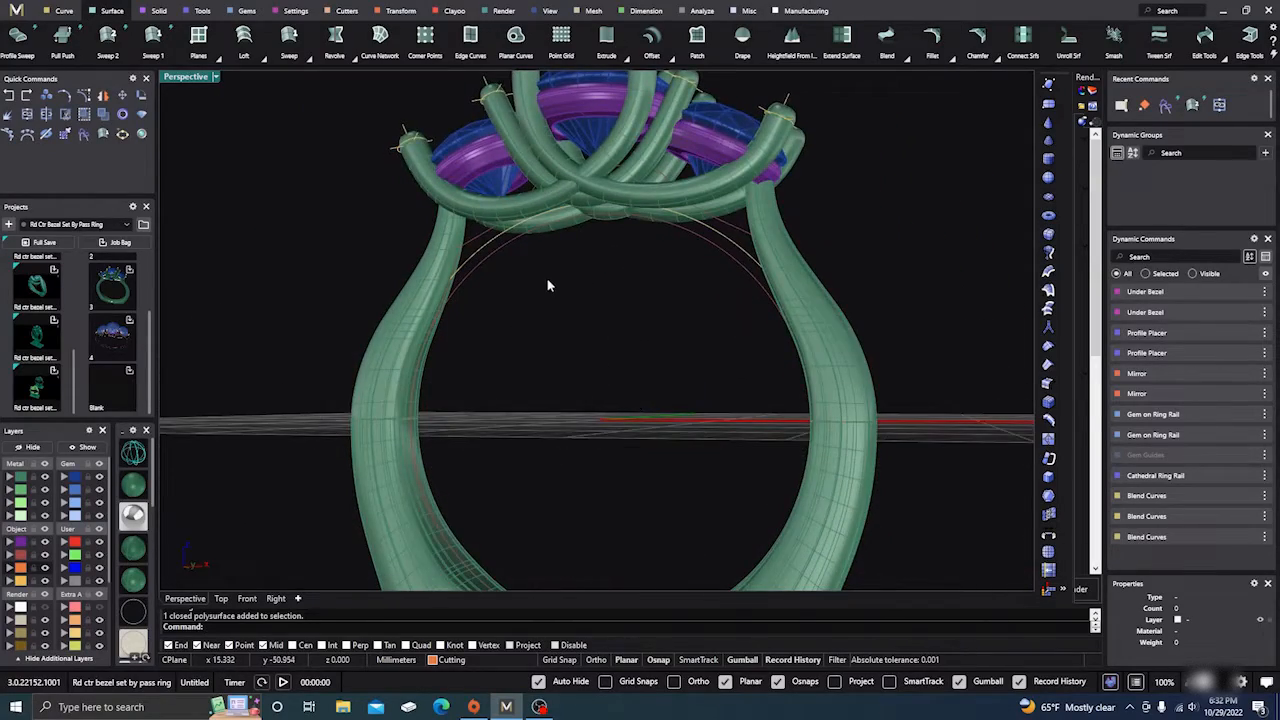
pyautogui.moveTo(547, 286); pyautogui.dragTo(598, 328, button='right')
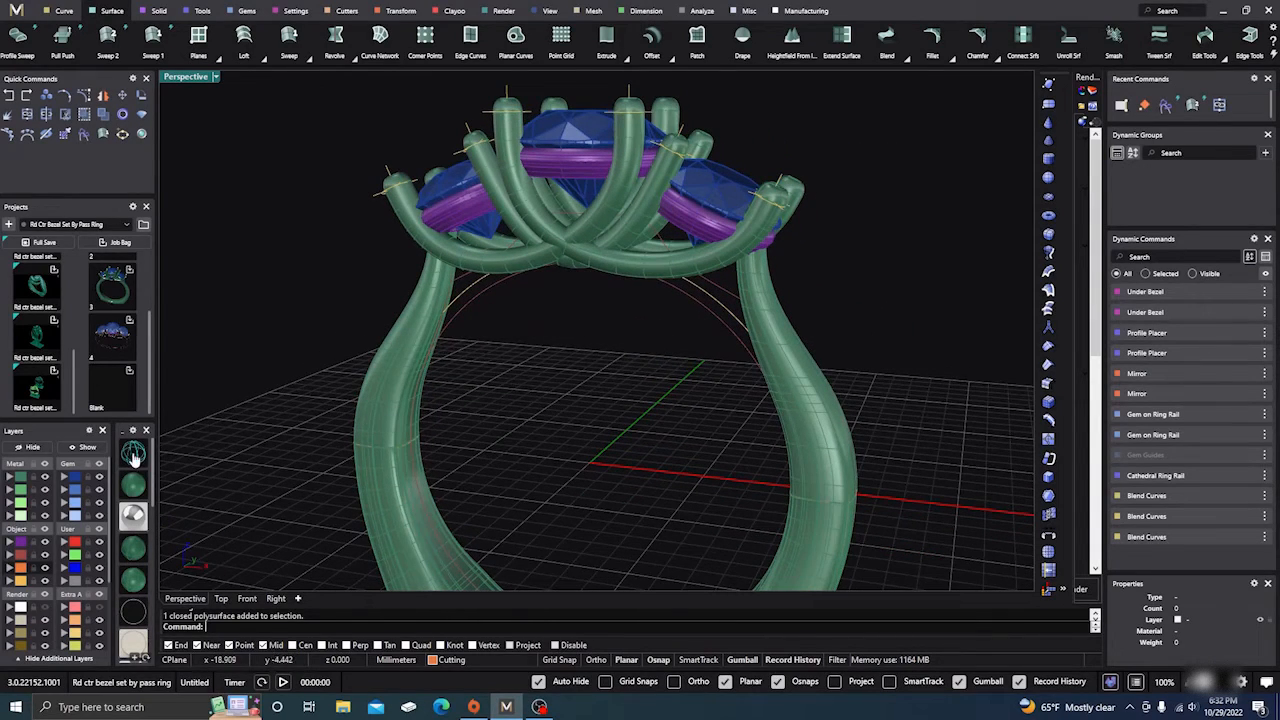
pyautogui.click(475, 294)
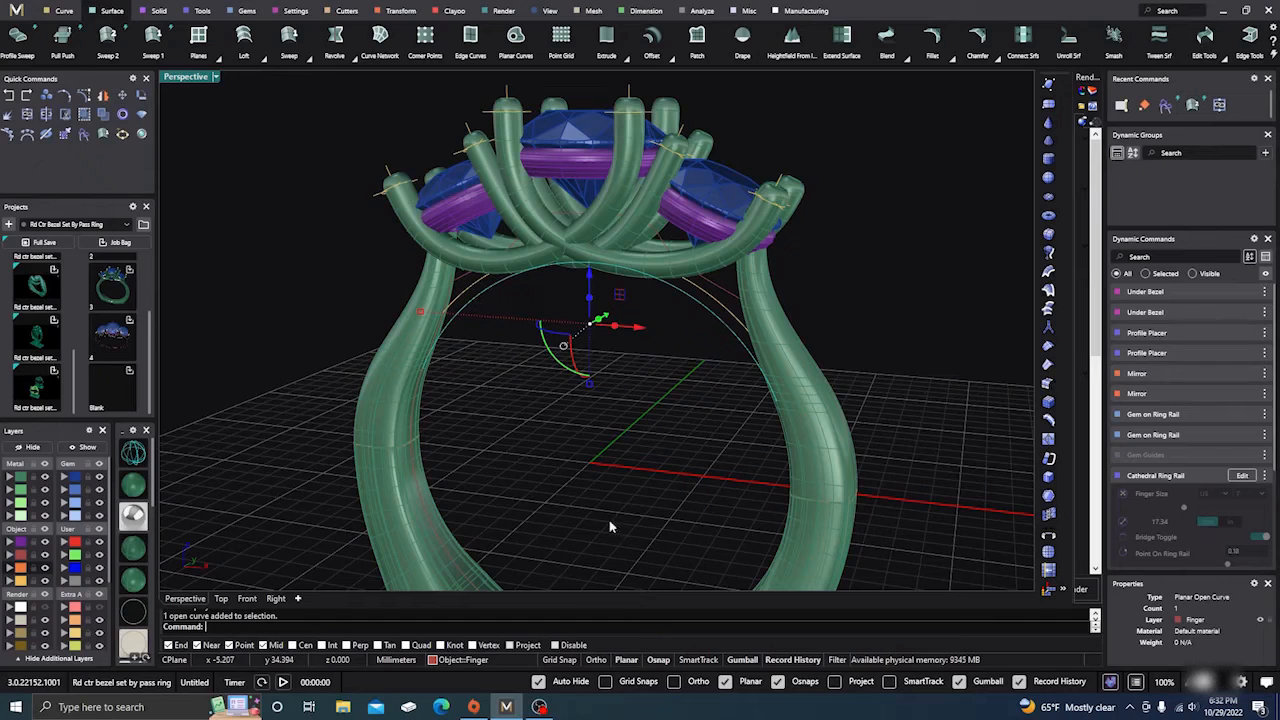
# Step: Place Shank profile 02 from the Content Manager on the ring rail curve with Profile Placer
pyautogui.click(202, 11)
pyautogui.click(296, 42)
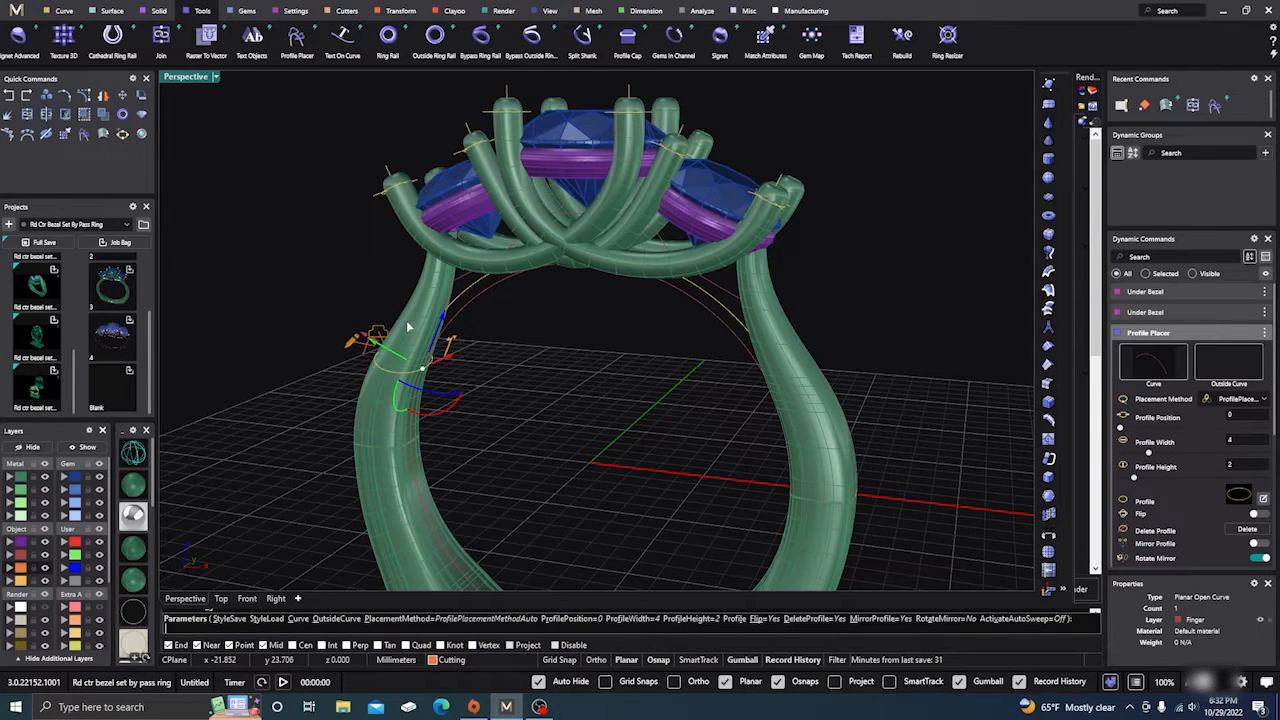
pyautogui.click(378, 332)
pyautogui.click(241, 182)
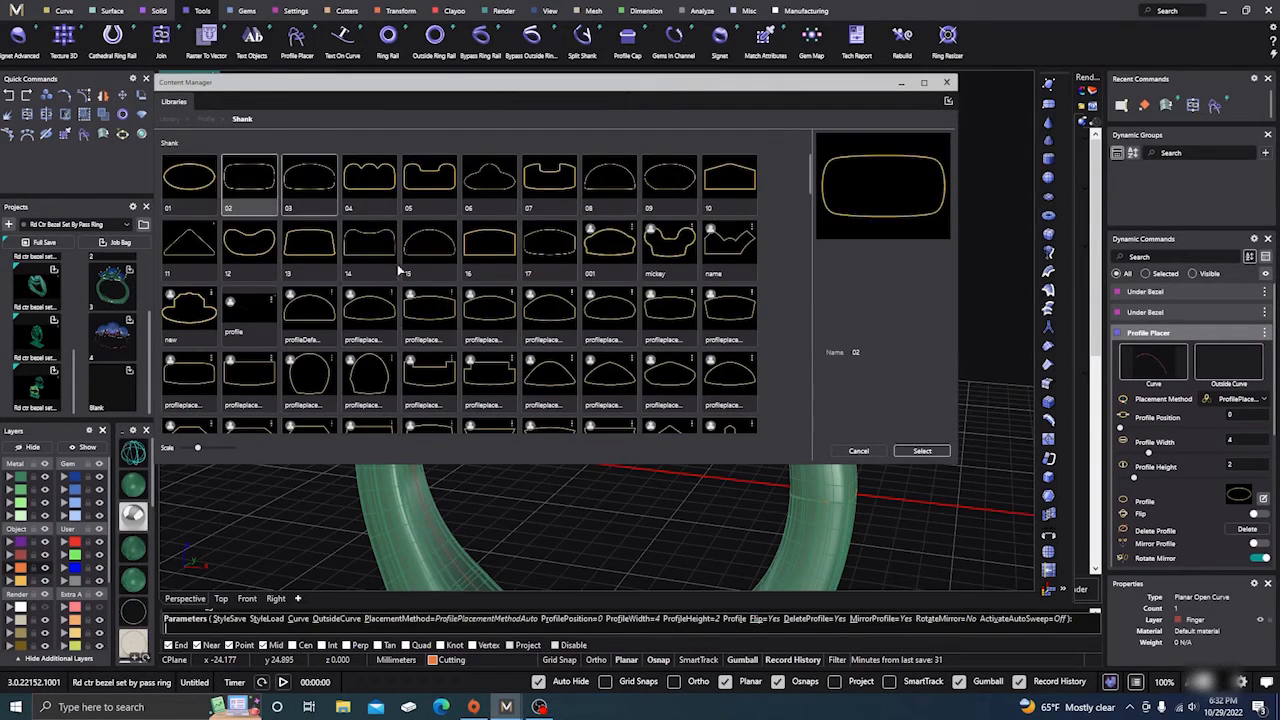
pyautogui.click(922, 451)
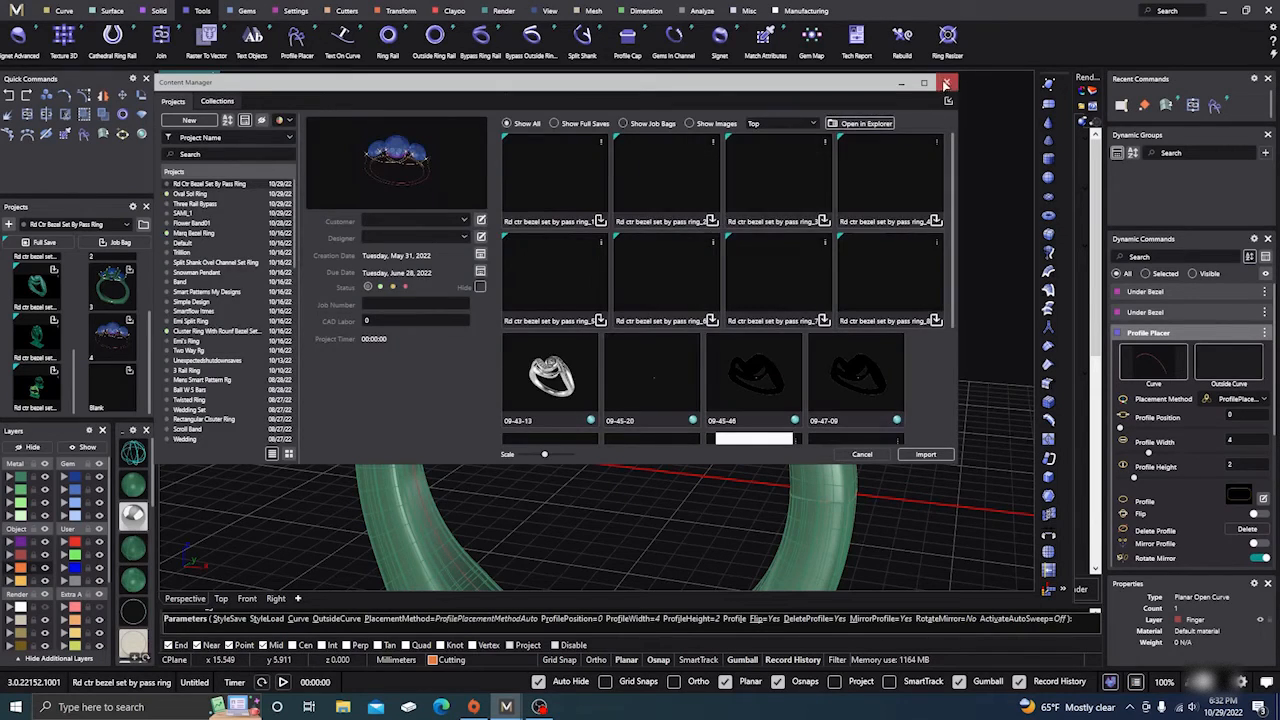
pyautogui.click(947, 82)
# Step: Resize the placed shank profile to 1.2 mm wide by 1.2 mm high
pyautogui.moveTo(527, 401); pyautogui.dragTo(524, 434, button='right')
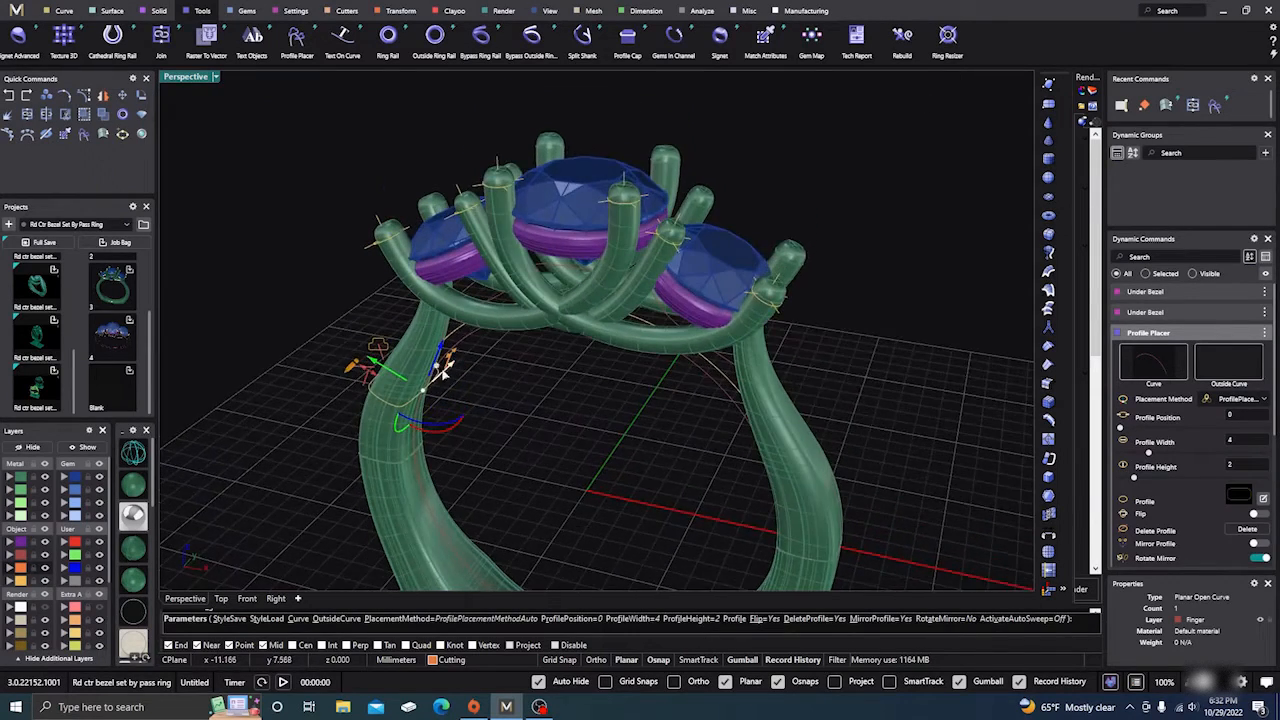
pyautogui.scroll(5, 444, 367)
pyautogui.moveTo(450, 357); pyautogui.dragTo(420, 404)
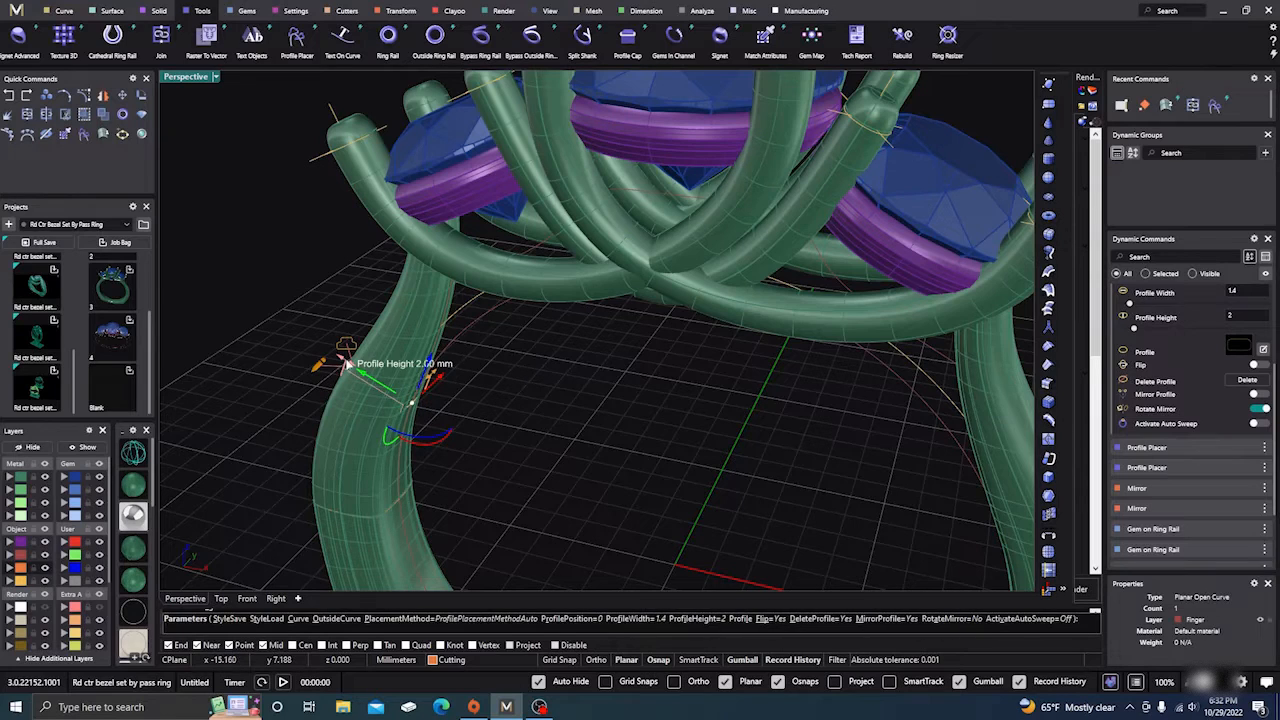
pyautogui.moveTo(347, 364); pyautogui.dragTo(370, 382)
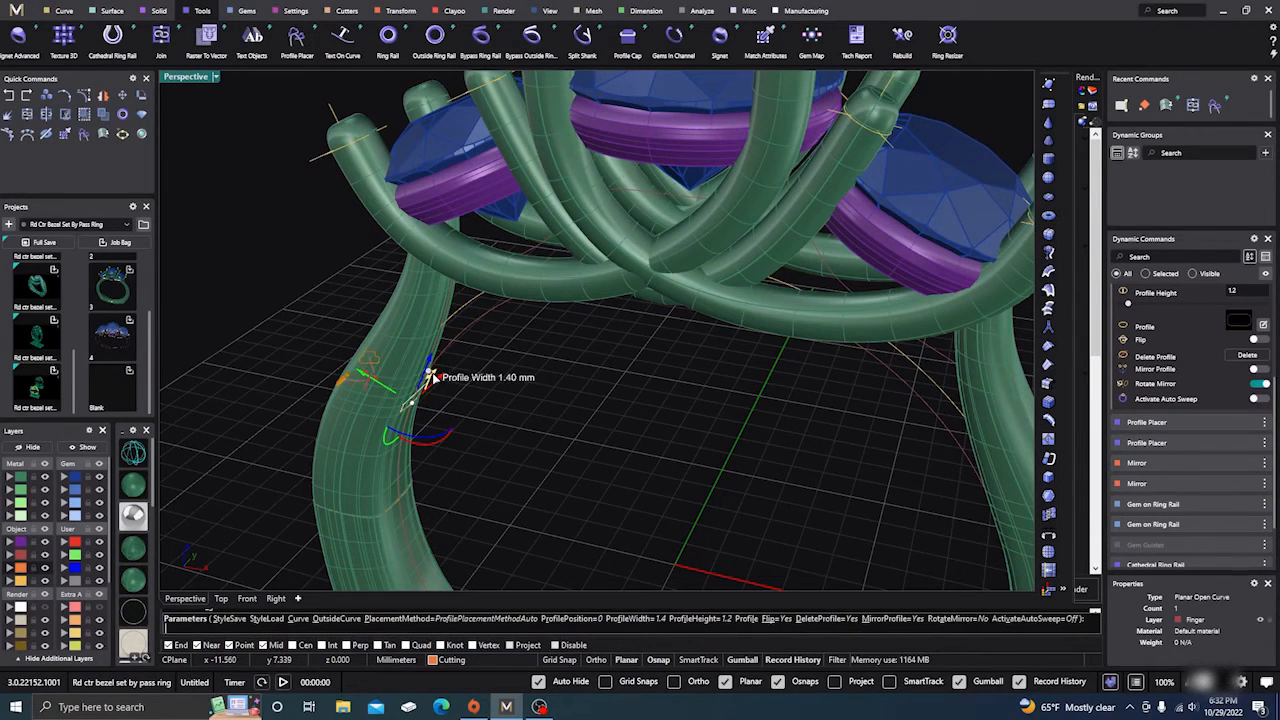
pyautogui.moveTo(432, 376); pyautogui.dragTo(466, 410, button='right')
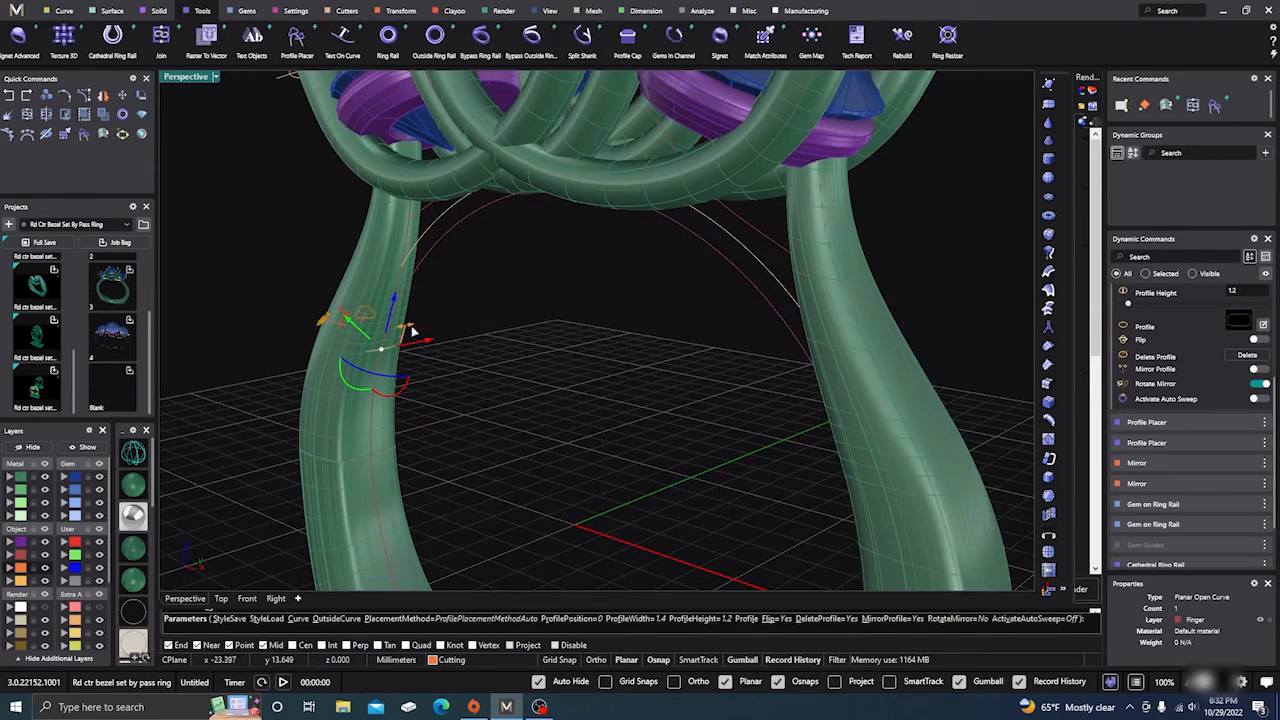
pyautogui.moveTo(408, 329)
pyautogui.mouseDown()
pyautogui.moveTo(397, 332)
pyautogui.moveTo(410, 343)
pyautogui.moveTo(405, 328)
pyautogui.mouseUp()
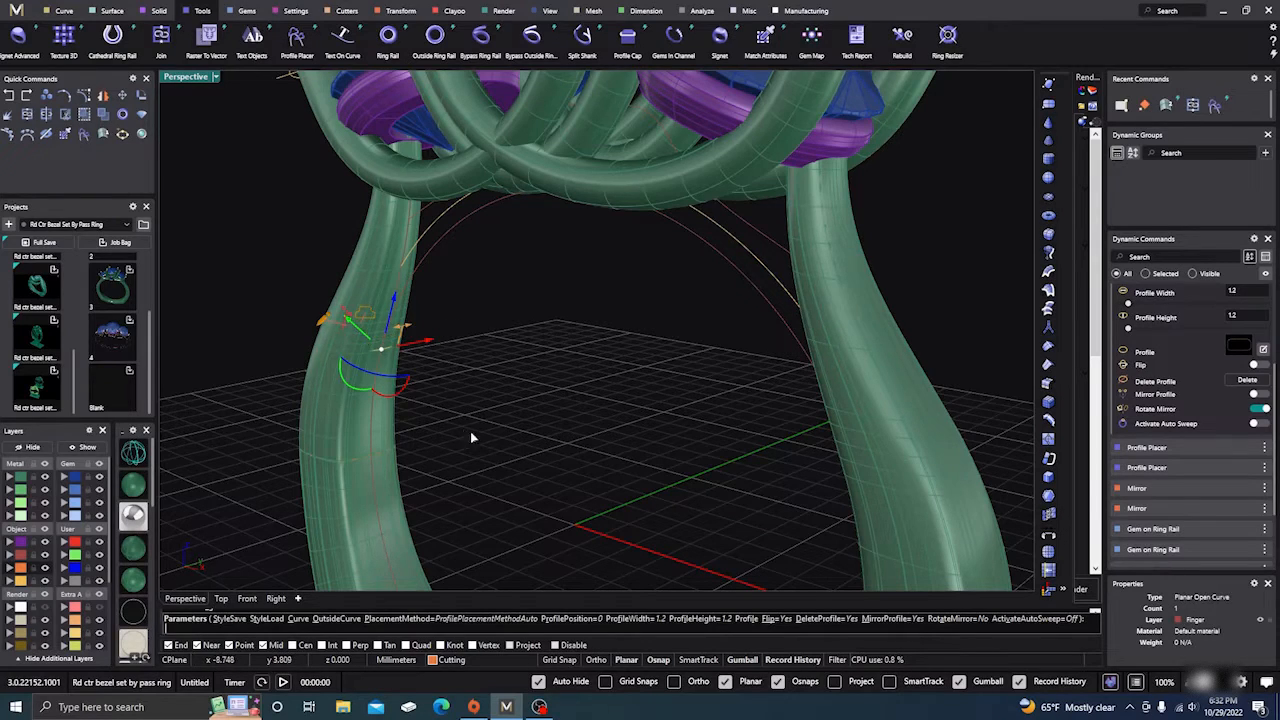
pyautogui.moveTo(471, 434)
pyautogui.mouseDown(button='right')
pyautogui.moveTo(534, 451)
pyautogui.moveTo(480, 445)
pyautogui.mouseUp(button='right')
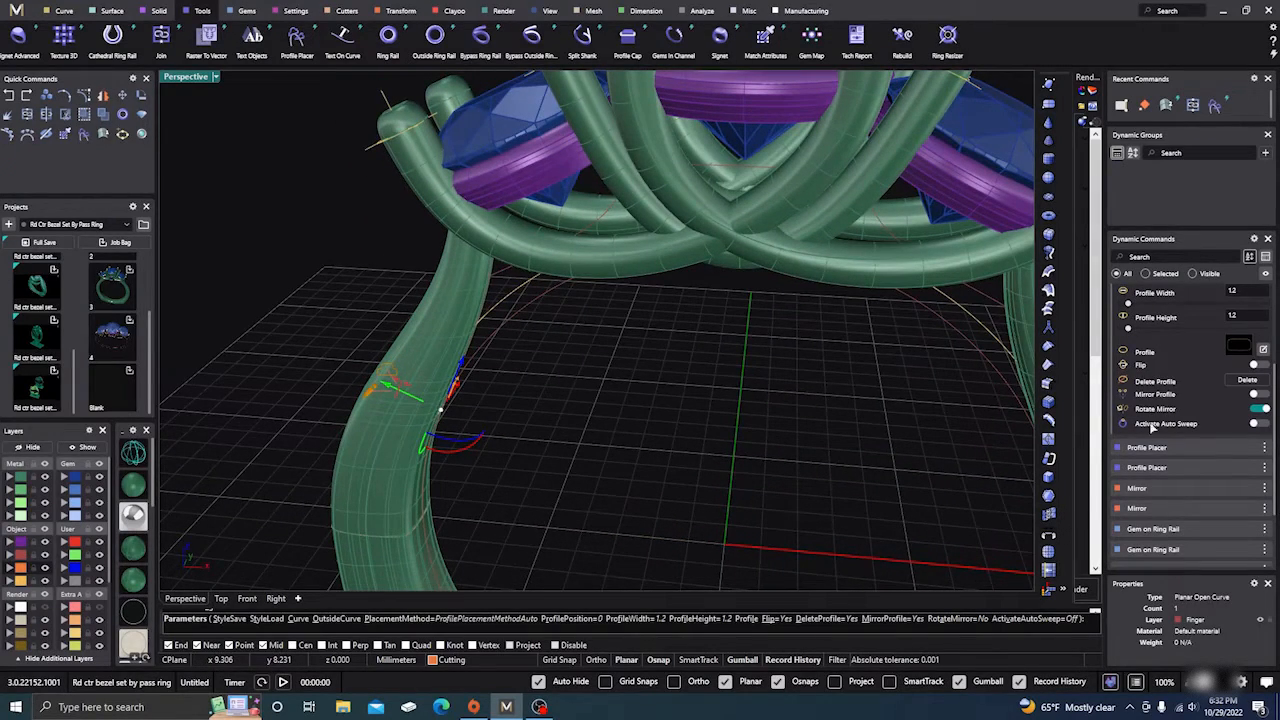
# Step: Turn on Mirror Profile and add a profile at the rail top, position 0.5, under the centre stone
pyautogui.click(1256, 396)
pyautogui.scroll(-5, 530, 460)
pyautogui.moveTo(517, 462); pyautogui.dragTo(553, 404, button='right')
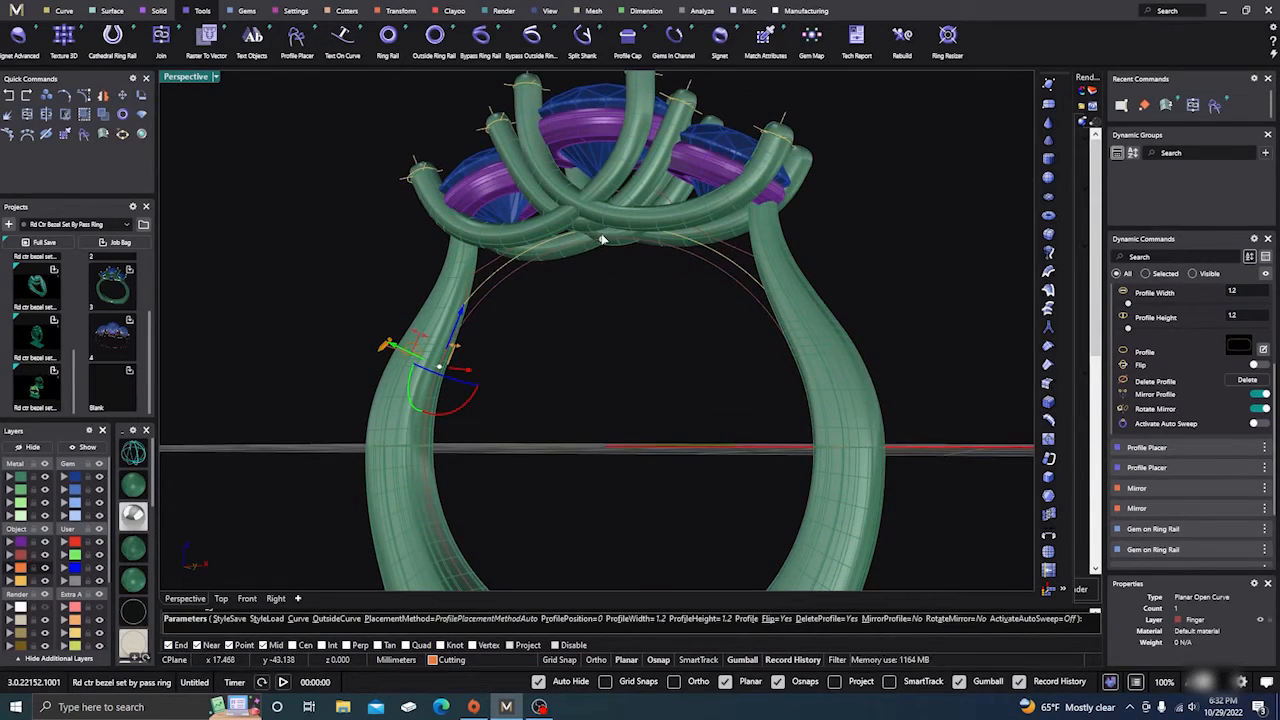
pyautogui.click(607, 240)
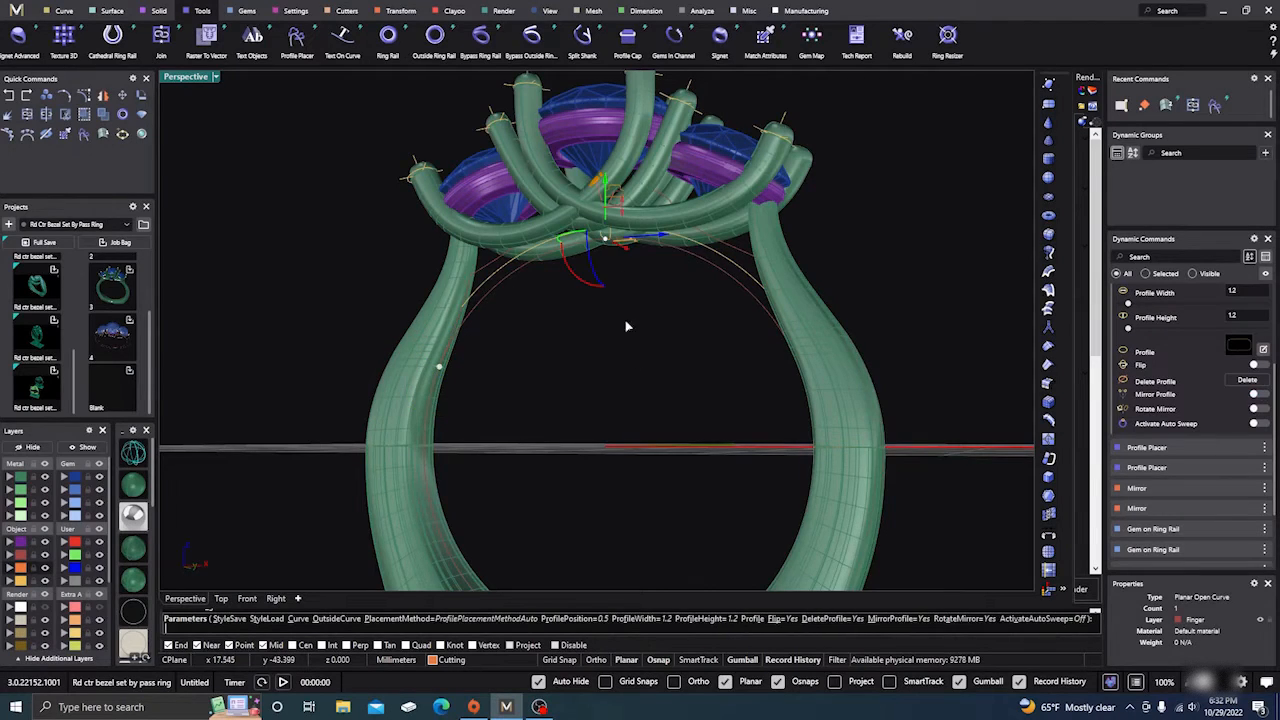
# Step: Widen the top profile to 2.6 mm
pyautogui.moveTo(626, 326); pyautogui.dragTo(577, 388, button='right')
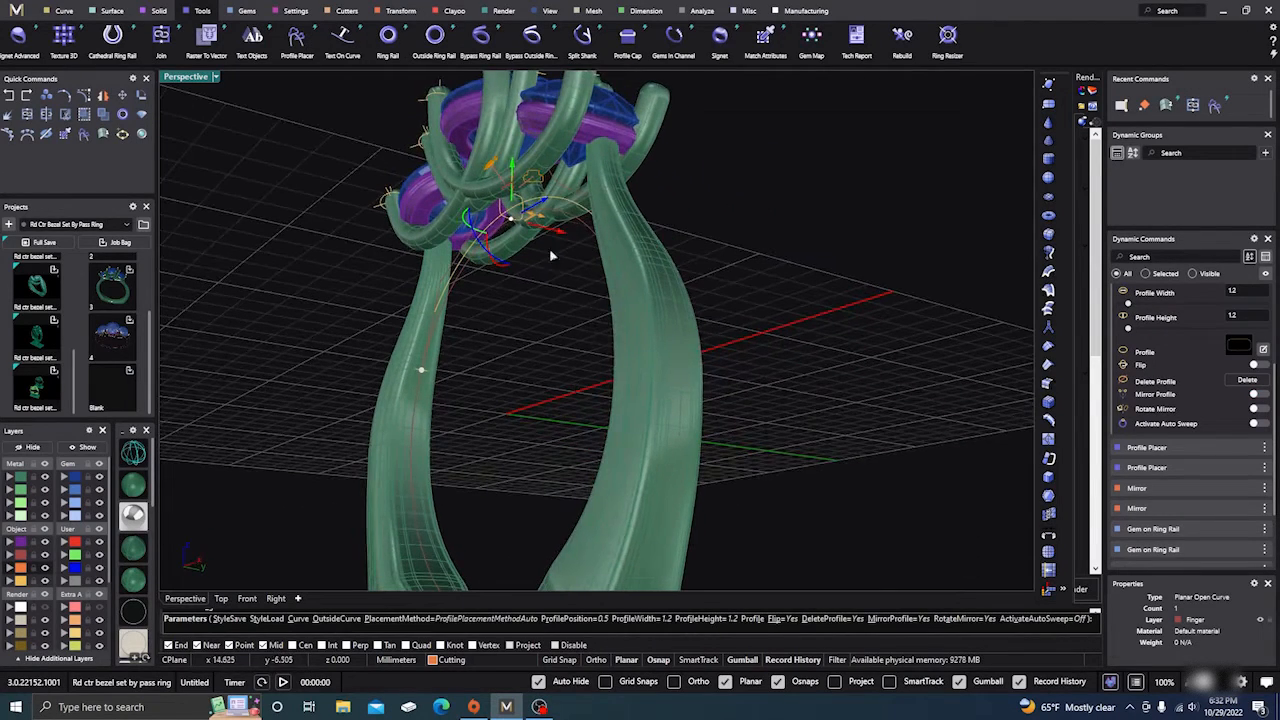
pyautogui.scroll(3, 551, 256)
pyautogui.scroll(3, 485, 198)
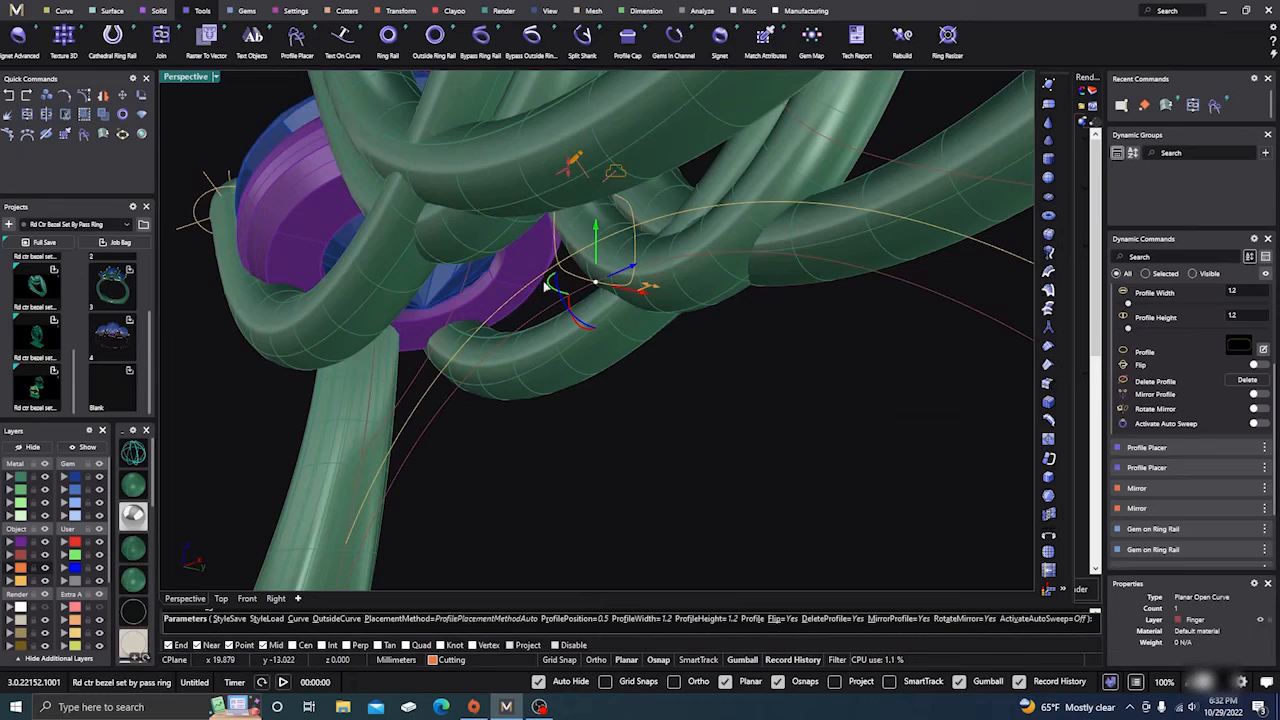
pyautogui.moveTo(600, 383); pyautogui.dragTo(578, 380, button='right')
pyautogui.moveTo(566, 274); pyautogui.dragTo(670, 285)
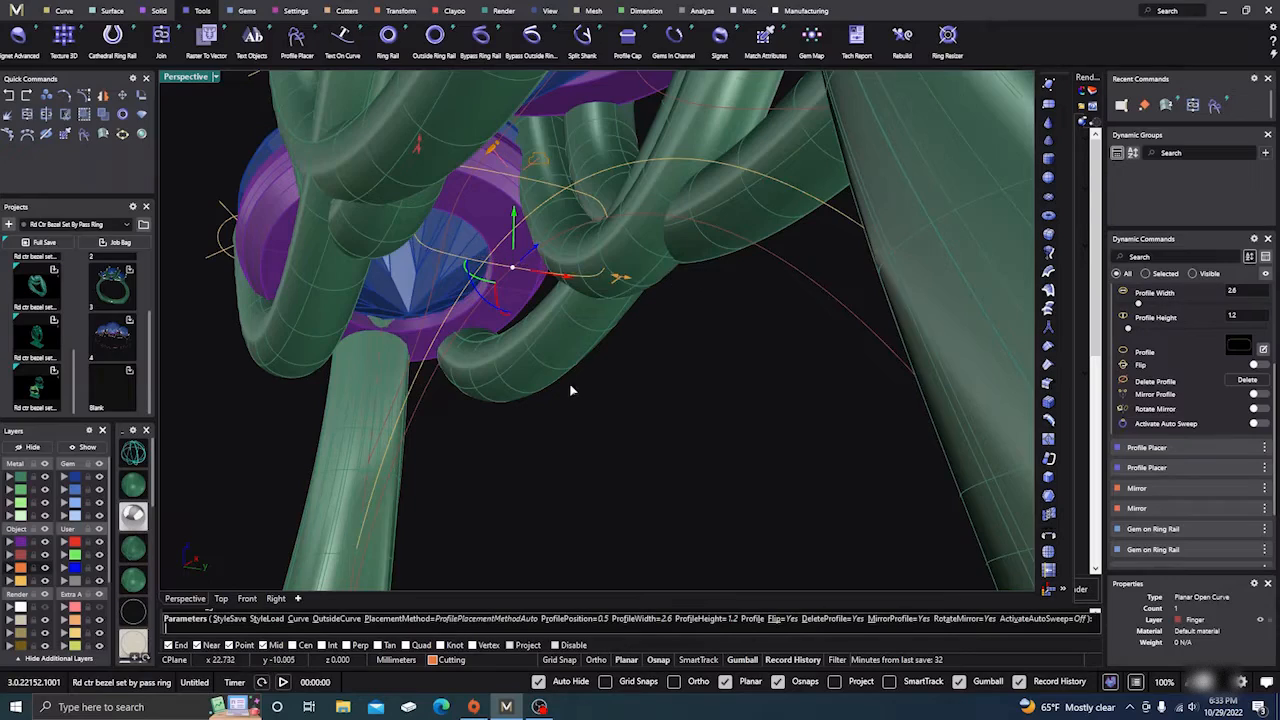
pyautogui.moveTo(571, 386); pyautogui.dragTo(657, 423, button='right')
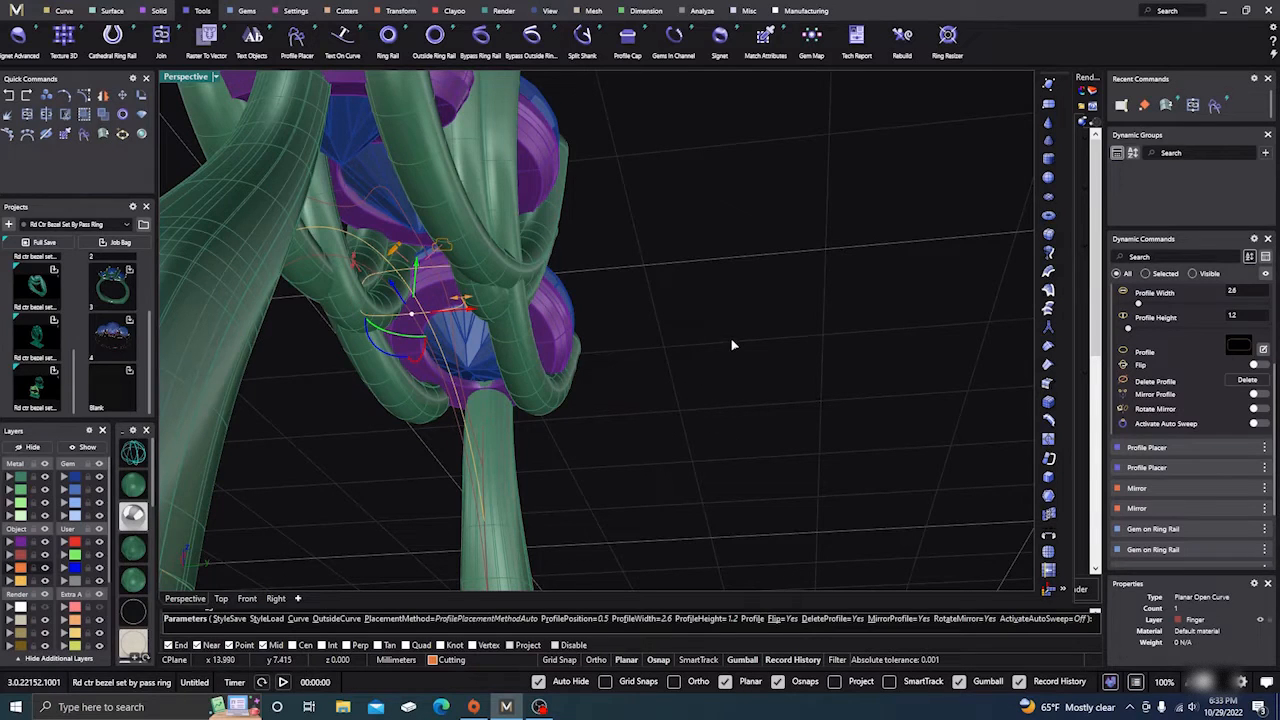
# Step: Lower the top profile's height to 1 mm and accept the placement
pyautogui.scroll(-3, 732, 346)
pyautogui.moveTo(734, 352); pyautogui.dragTo(726, 386, button='right')
pyautogui.scroll(4, 432, 330)
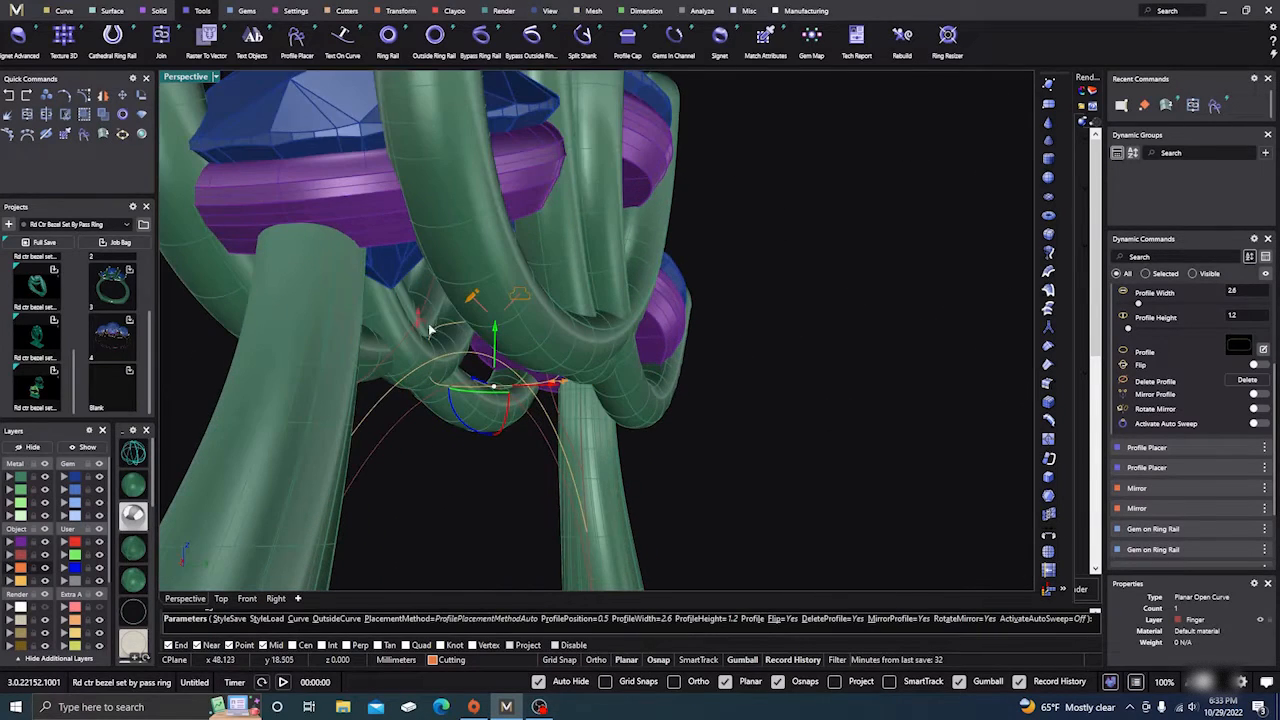
pyautogui.moveTo(418, 318); pyautogui.dragTo(415, 338)
pyautogui.scroll(-3, 688, 415)
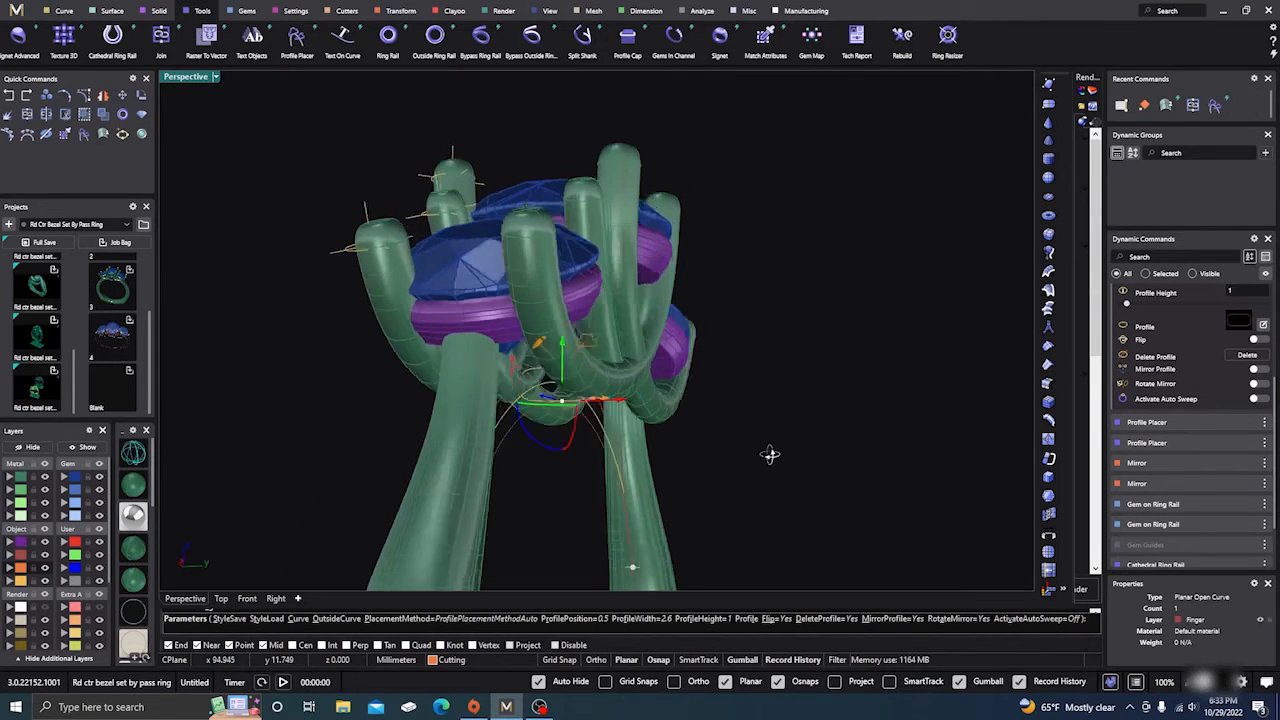
pyautogui.moveTo(769, 455); pyautogui.dragTo(575, 467, button='right')
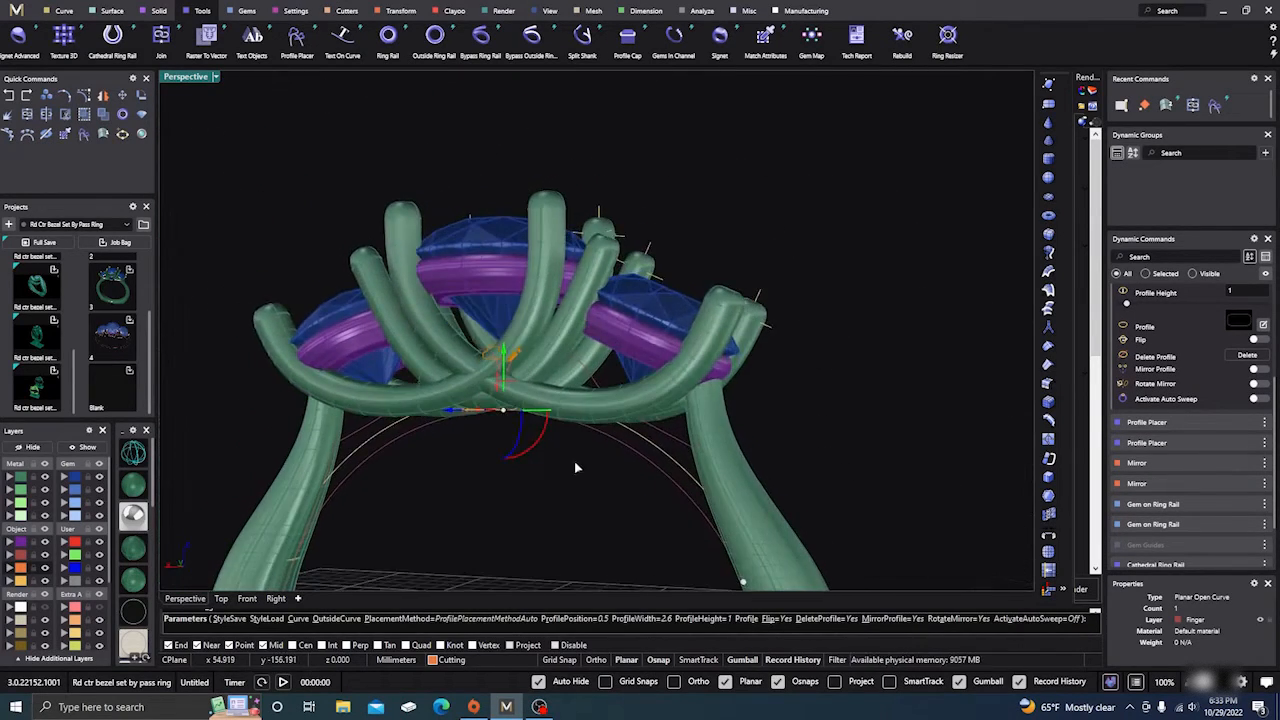
pyautogui.rightClick(459, 503)
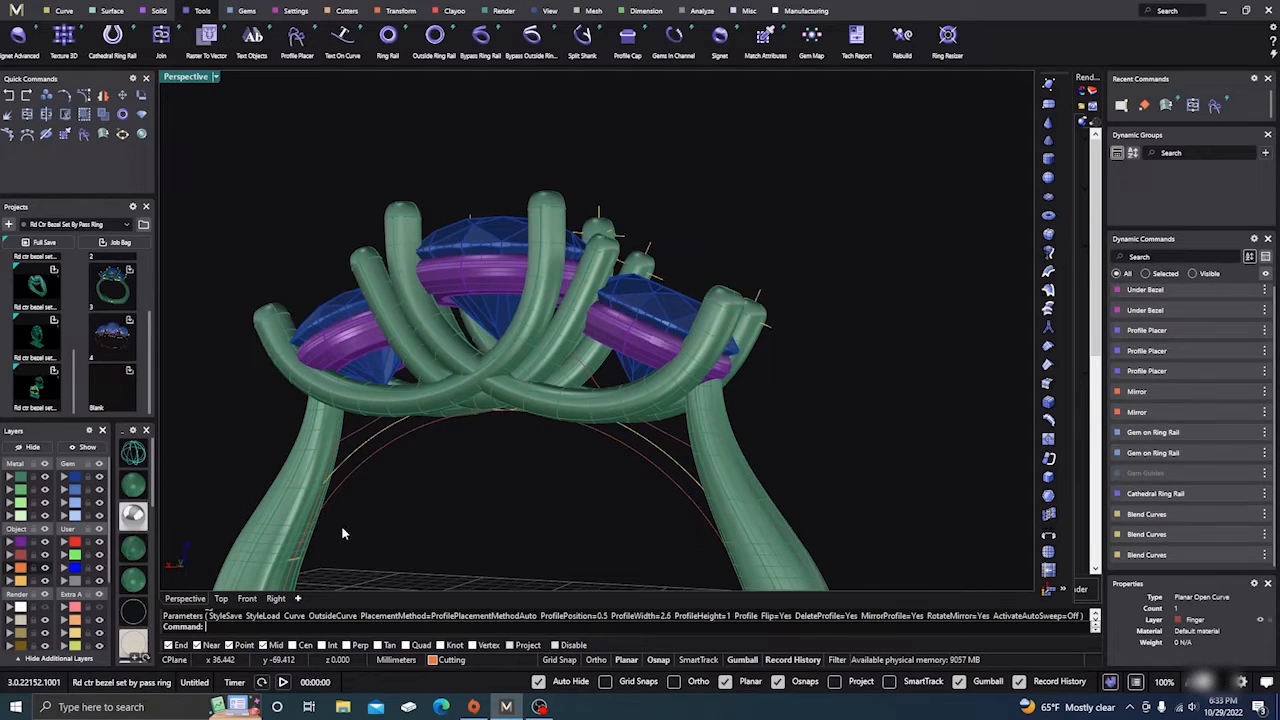
# Step: Switch the viewport to wireframe display and view the whole ring from above
pyautogui.click(137, 454)
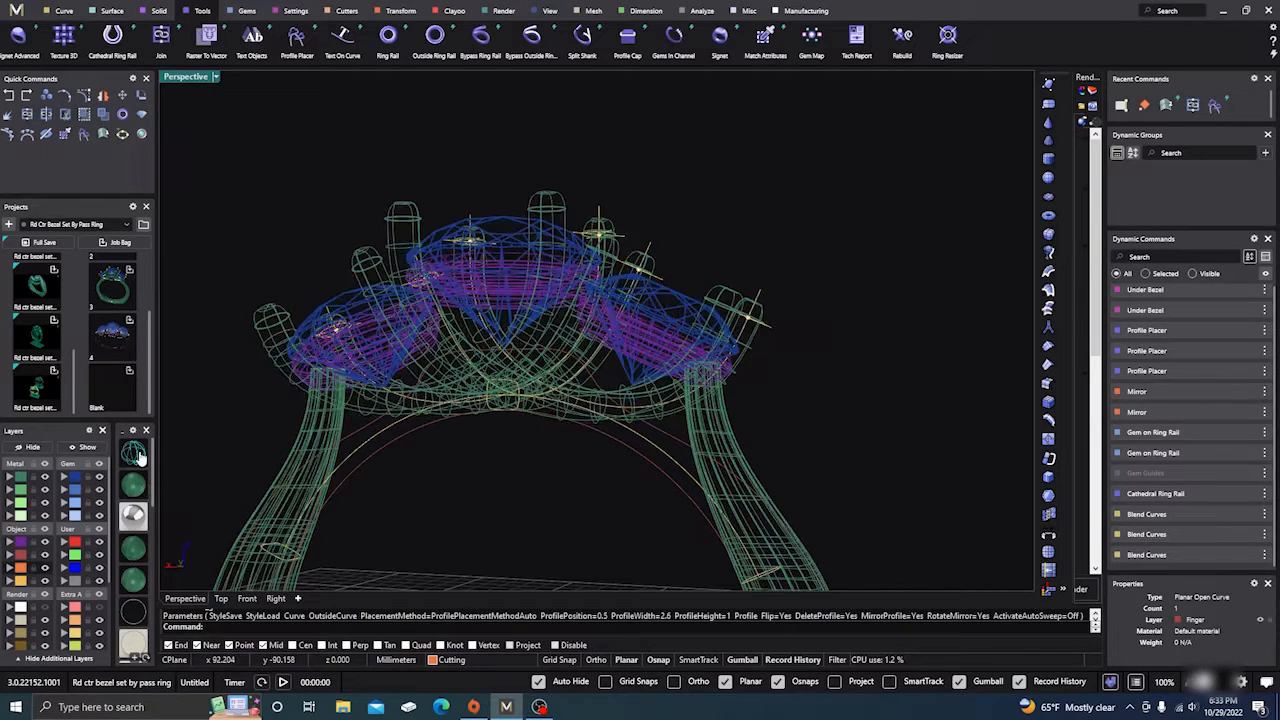
pyautogui.scroll(-3, 666, 314)
pyautogui.moveTo(641, 402); pyautogui.dragTo(470, 325, button='right')
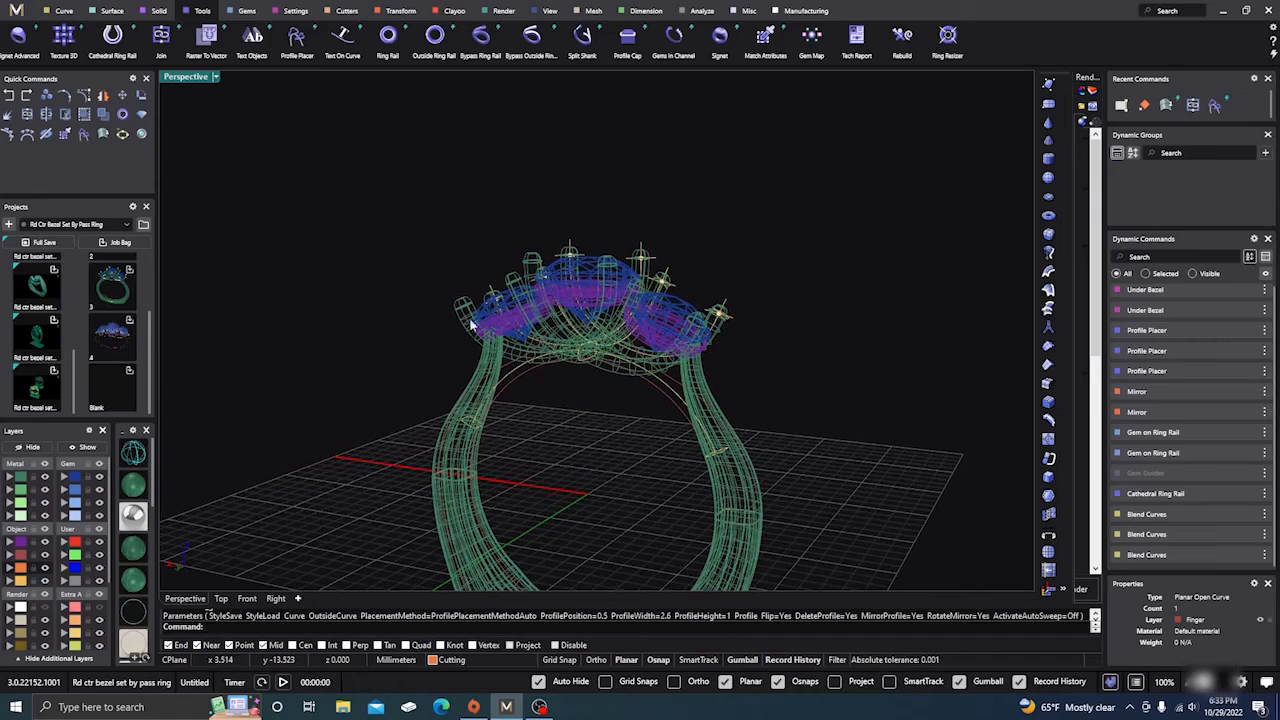
# Step: Start a sweep from the Surface tab using the ring rail curve and two profile curves
pyautogui.click(112, 11)
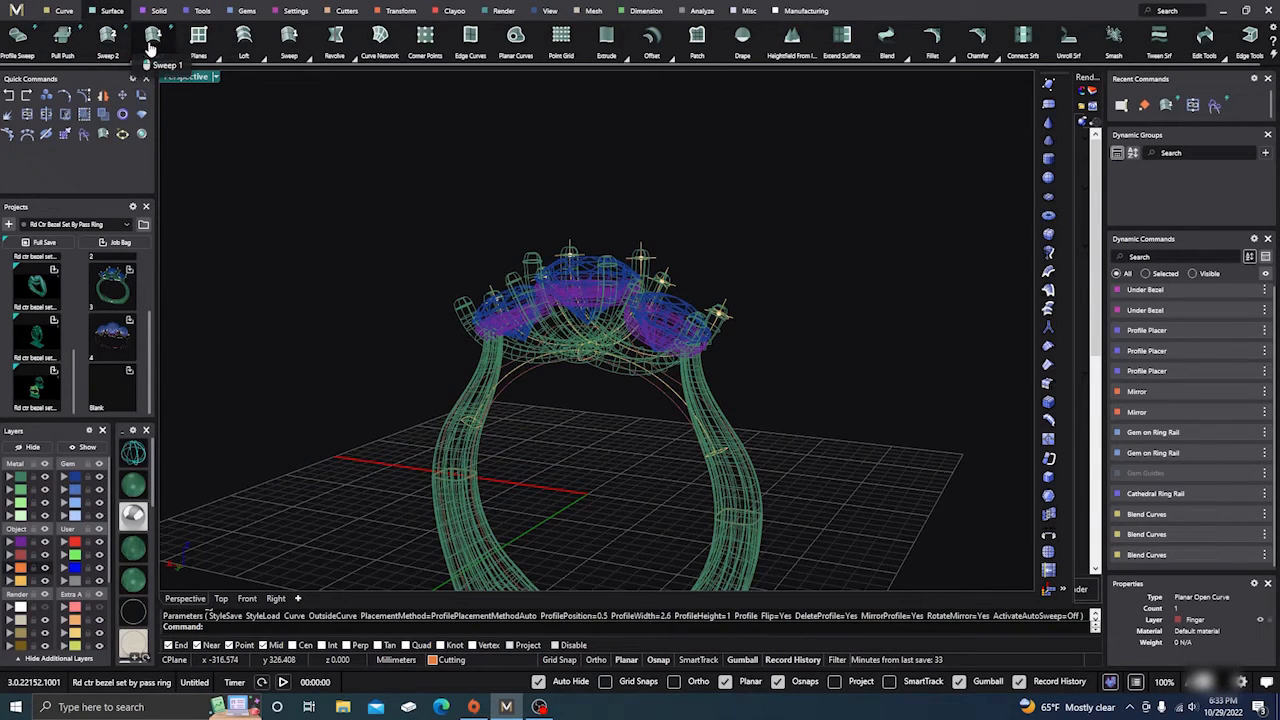
pyautogui.scroll(3, 491, 411)
pyautogui.click(527, 363)
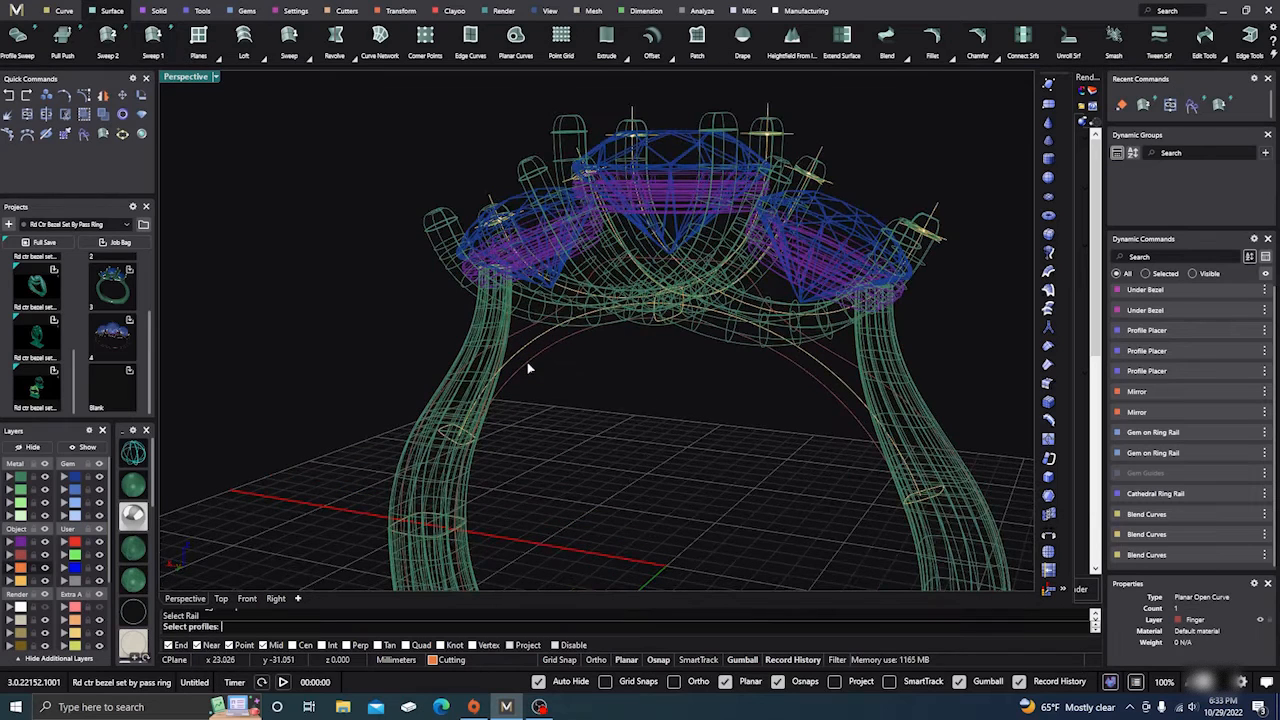
pyautogui.click(461, 445)
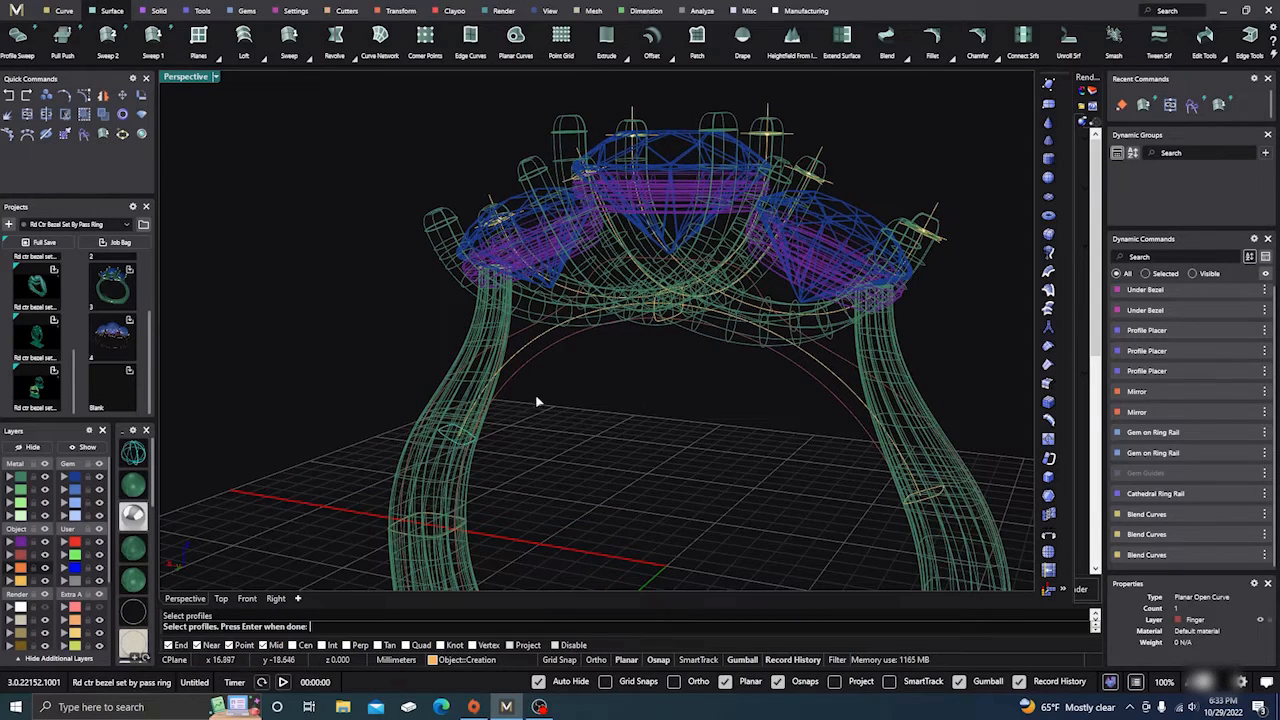
pyautogui.click(662, 316)
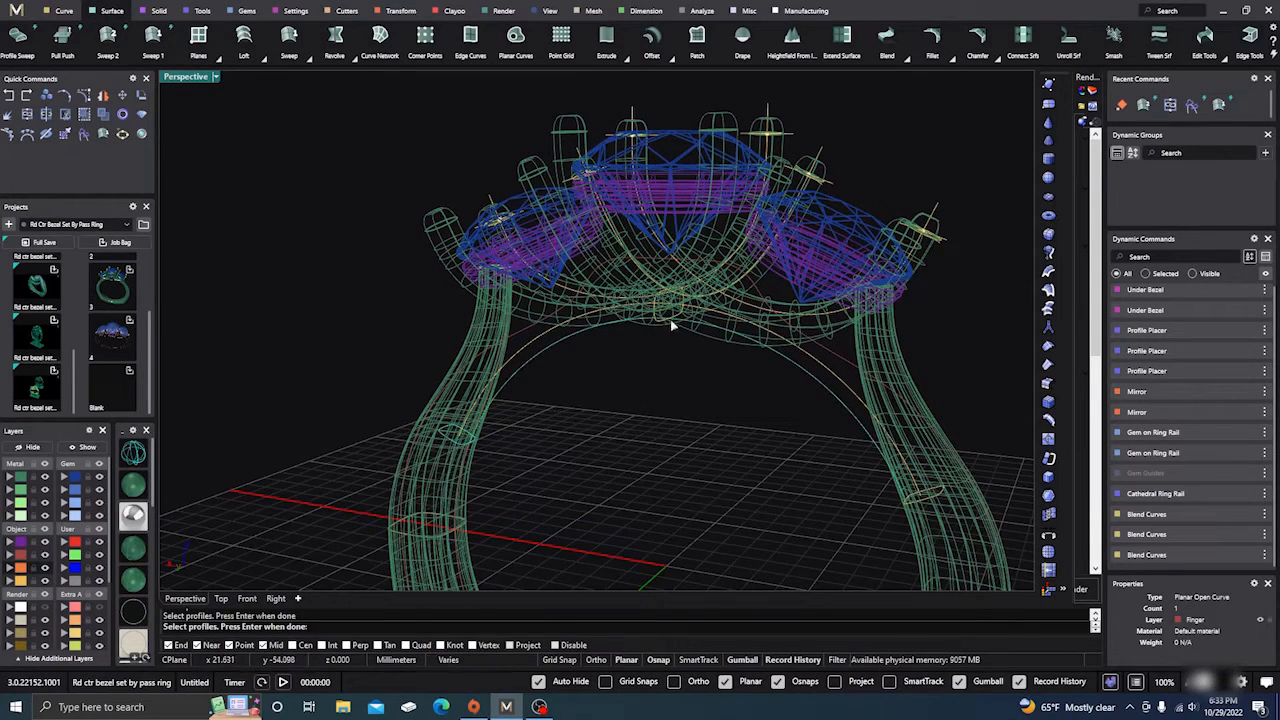
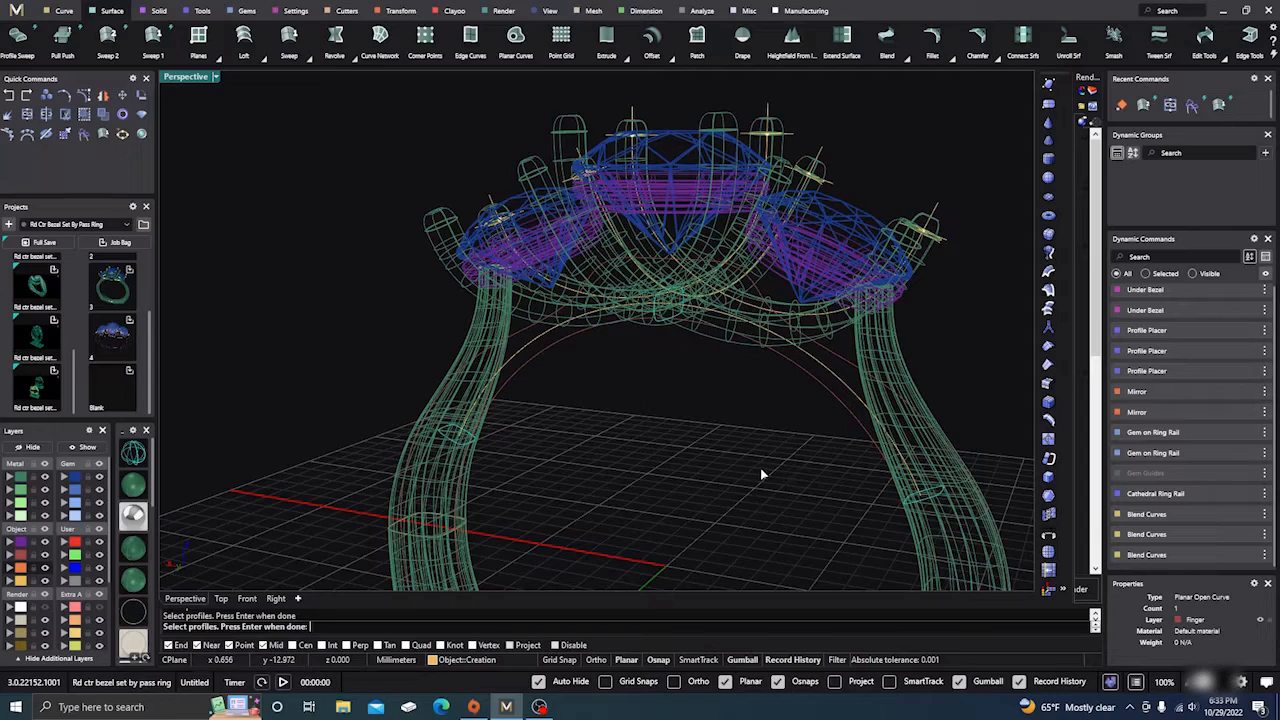
# Step: Complete Sweep 1 with Mirror Cap and Start Dome on, producing the domed solid shank band
pyautogui.press('Return')
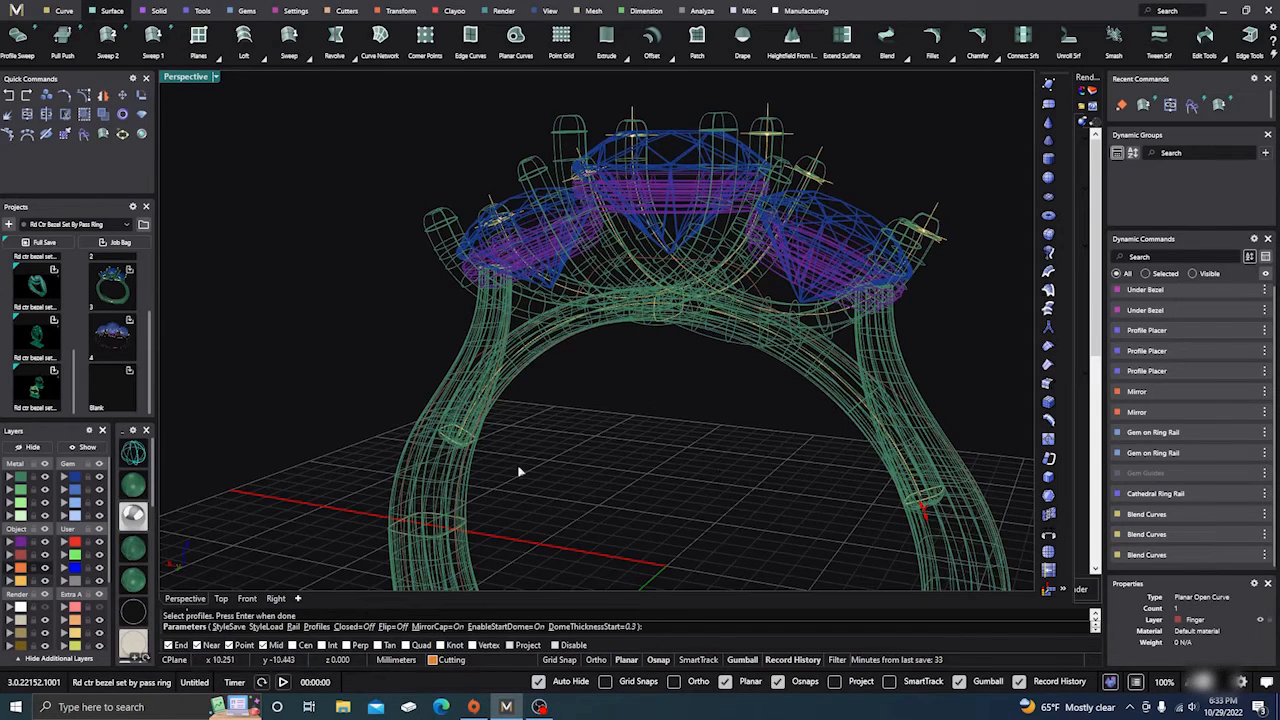
pyautogui.moveTo(630, 505)
pyautogui.mouseDown(button='right')
pyautogui.moveTo(653, 462)
pyautogui.moveTo(623, 486)
pyautogui.moveTo(598, 464)
pyautogui.mouseUp(button='right')
pyautogui.scroll(8, 544, 374)
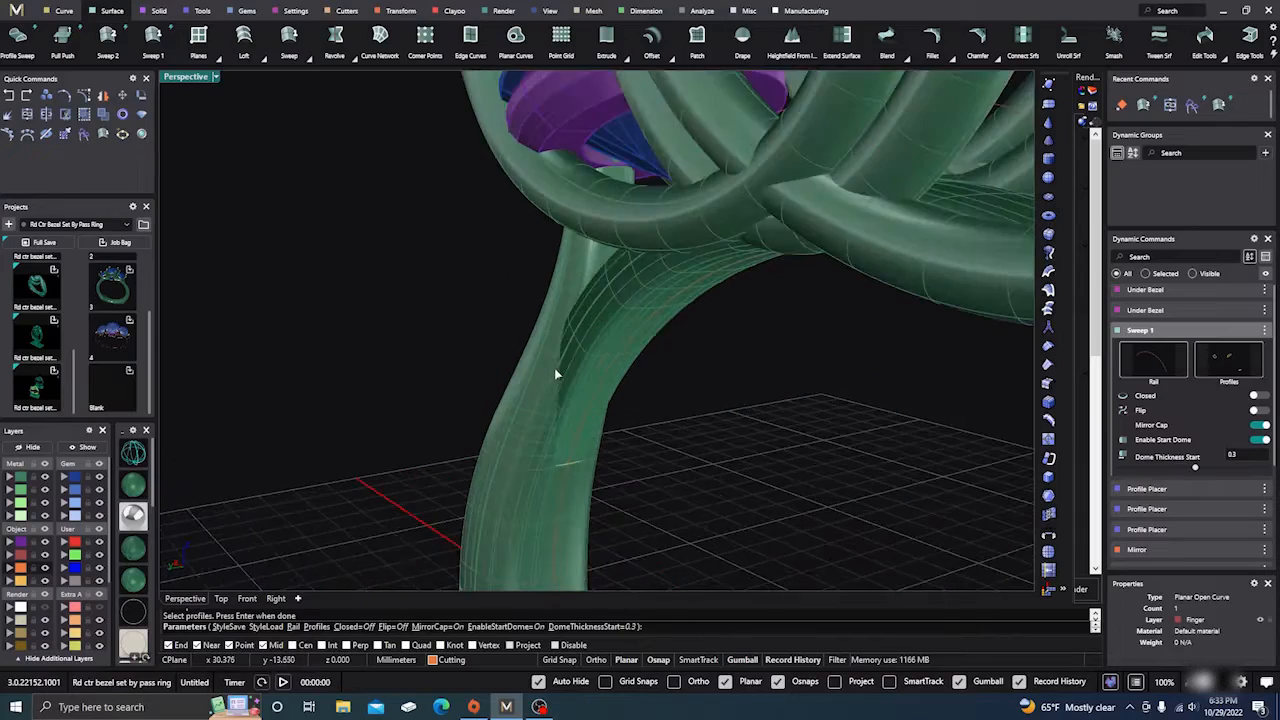
pyautogui.moveTo(570, 365); pyautogui.dragTo(656, 518, button='right')
pyautogui.scroll(-3, 680, 445)
pyautogui.scroll(4, 501, 402)
pyautogui.scroll(-5, 517, 449)
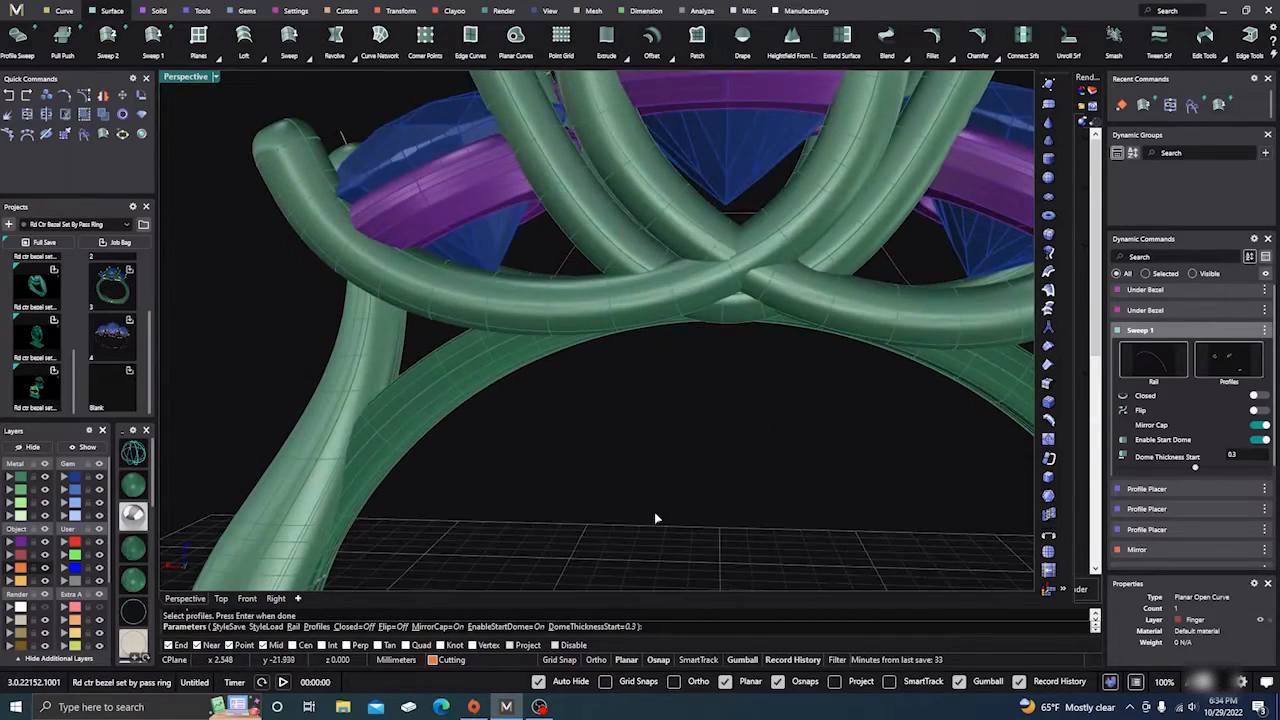
pyautogui.press('Return')
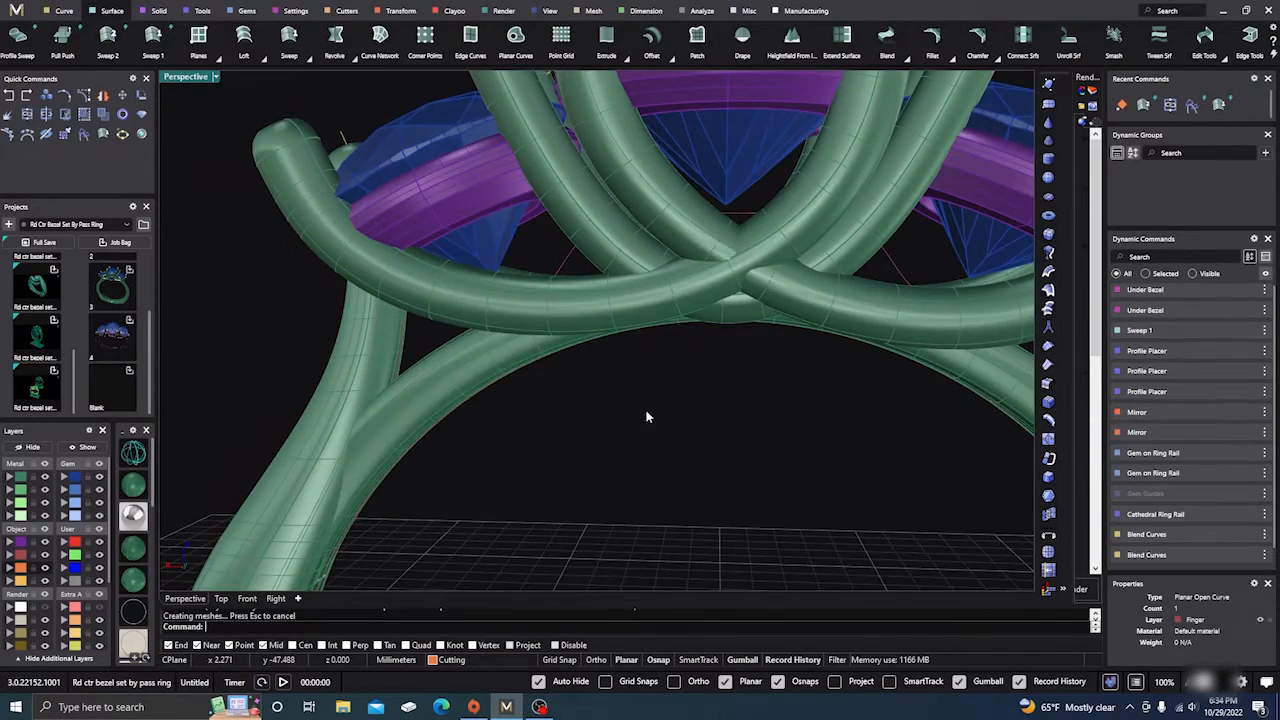
# Step: Delete the stray construction curve under the ring and accept the History Warning
pyautogui.scroll(-4, 646, 420)
pyautogui.moveTo(669, 431); pyautogui.dragTo(664, 480, button='right')
pyautogui.scroll(-4, 548, 404)
pyautogui.moveTo(580, 428); pyautogui.dragTo(621, 512, button='right')
pyautogui.scroll(-3, 573, 437)
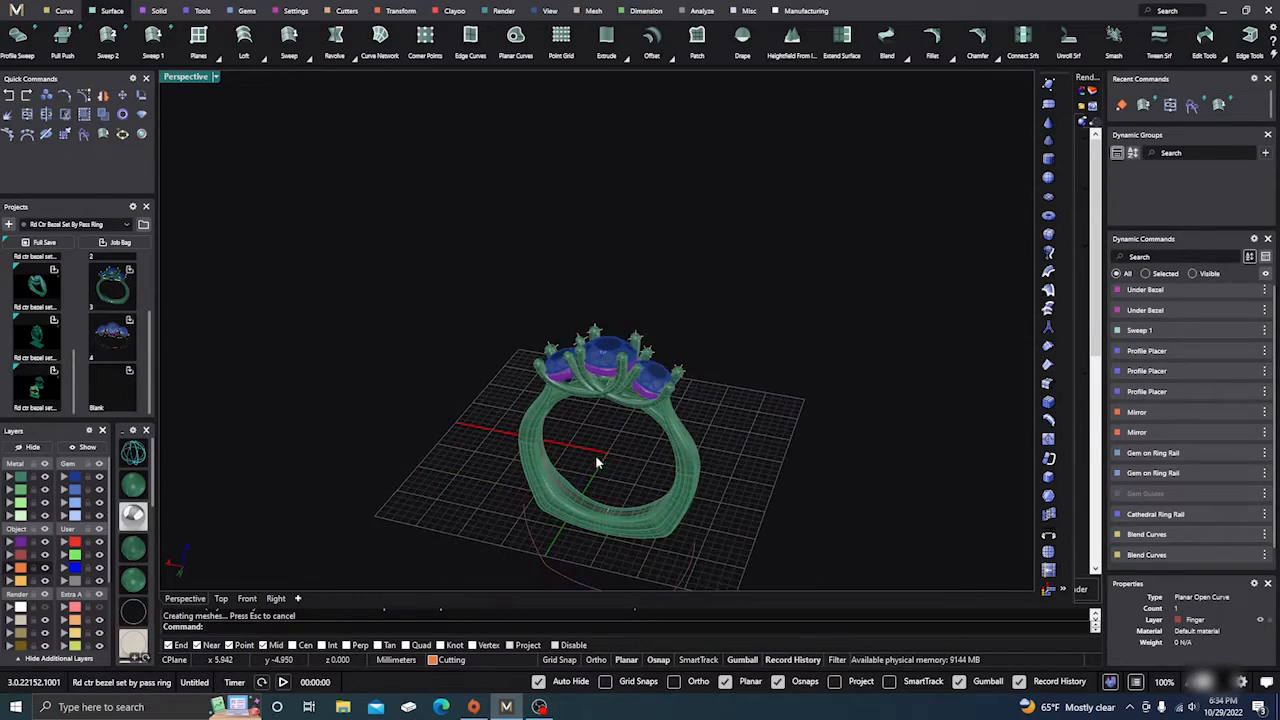
pyautogui.moveTo(600, 457); pyautogui.dragTo(617, 508, button='right')
pyautogui.scroll(3, 606, 427)
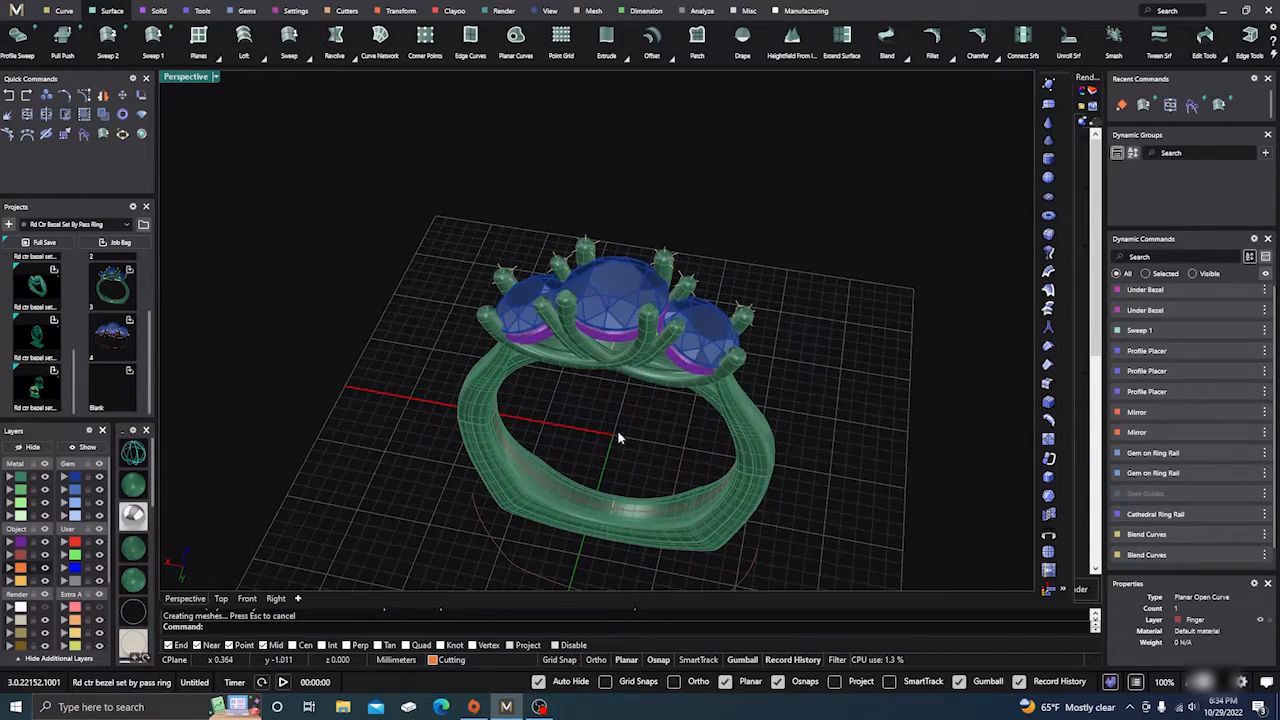
pyautogui.moveTo(617, 437); pyautogui.dragTo(634, 390, button='right')
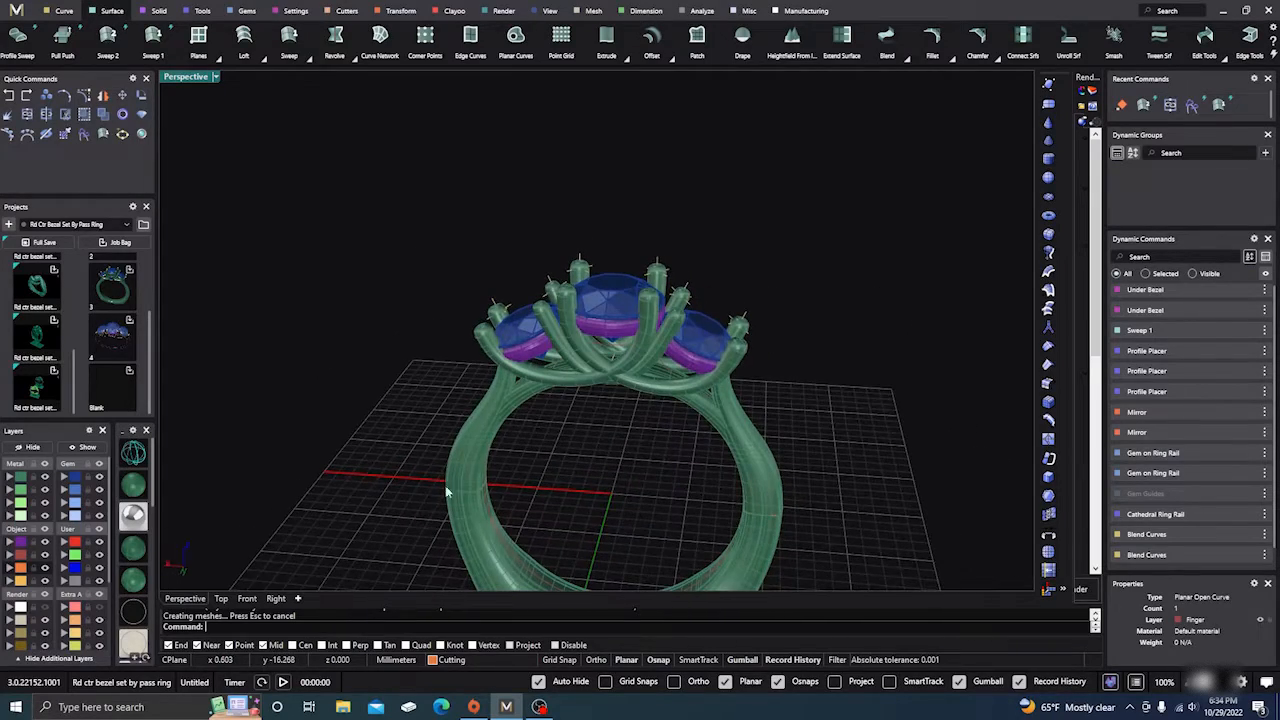
pyautogui.scroll(-2, 470, 370)
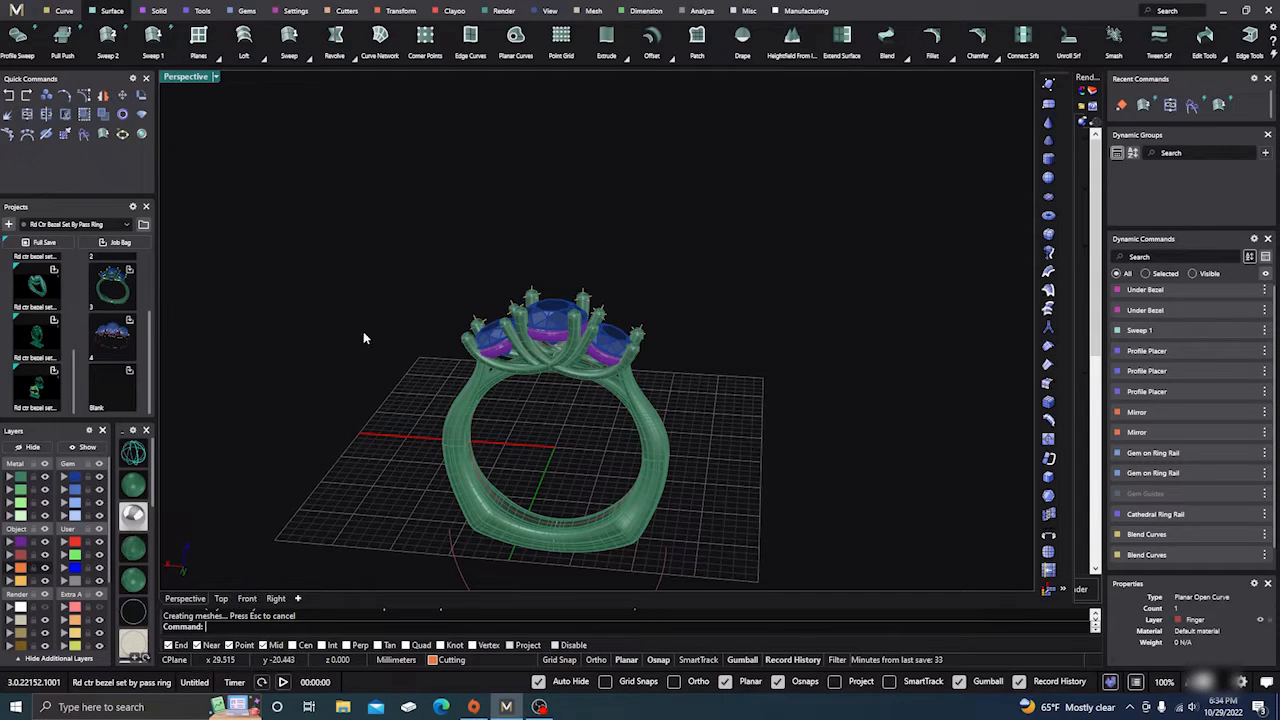
pyautogui.moveTo(363, 331); pyautogui.dragTo(490, 270, button='right')
pyautogui.click(617, 537)
pyautogui.press('Delete')
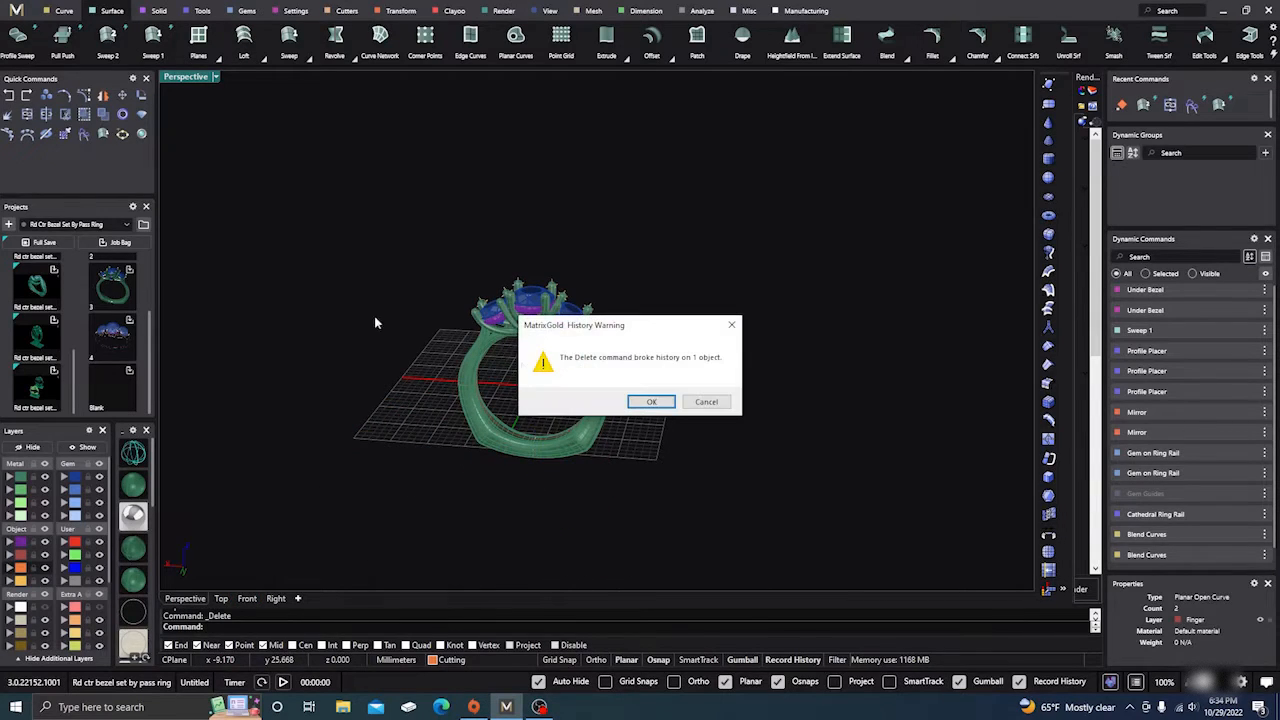
pyautogui.click(652, 402)
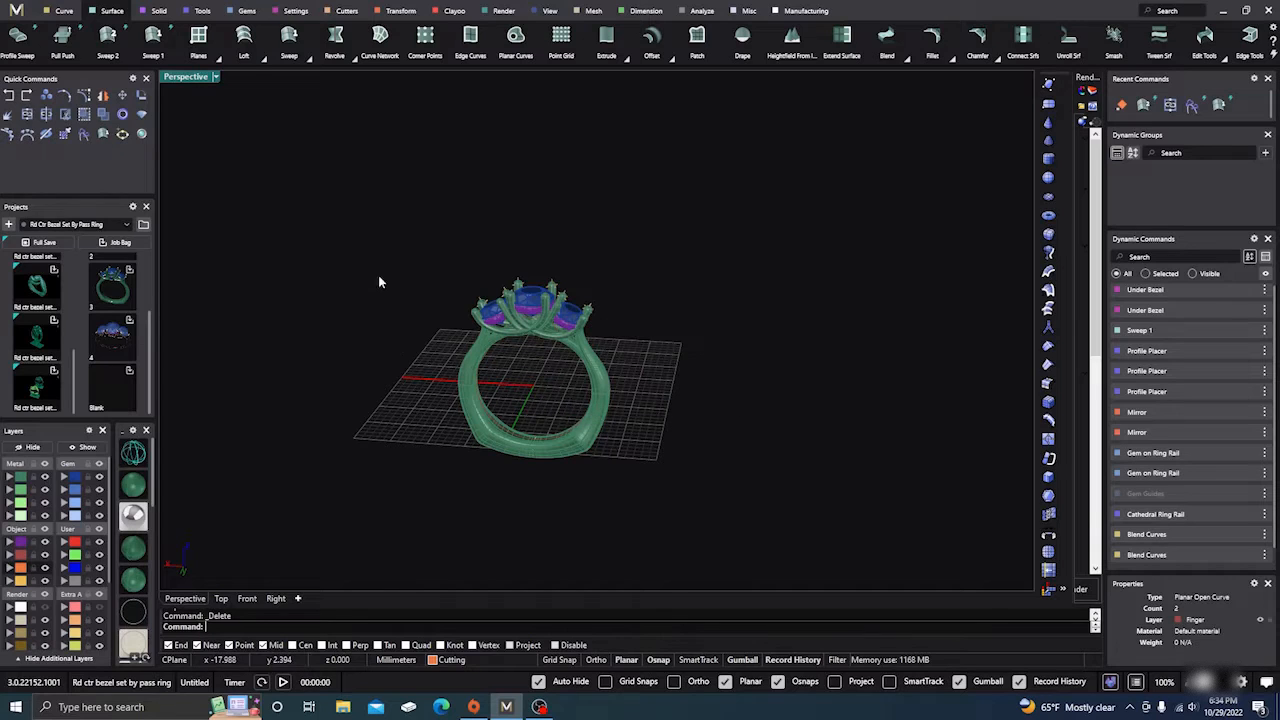
# Step: Place a round diamond gem from the Gems tab and rotate it 90 degrees
pyautogui.click(244, 12)
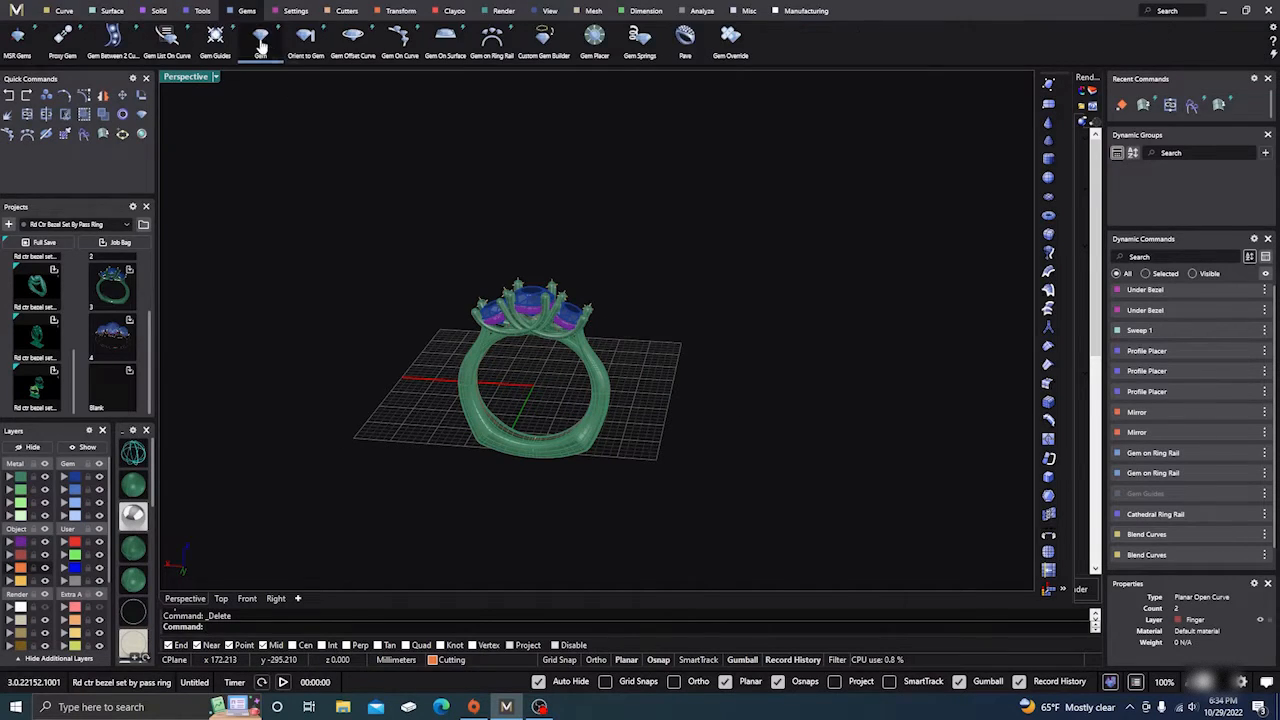
pyautogui.click(261, 38)
pyautogui.moveTo(534, 492); pyautogui.dragTo(511, 437, button='right')
pyautogui.scroll(3, 560, 450)
pyautogui.click(693, 453)
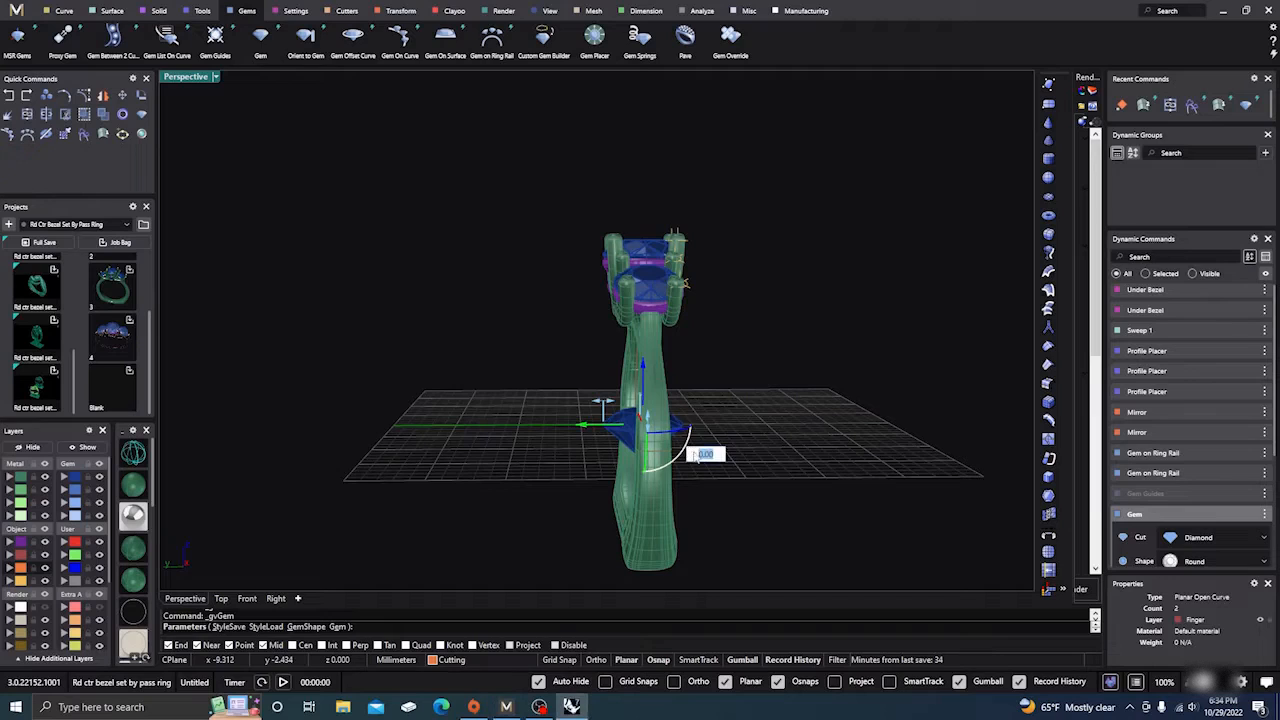
pyautogui.write('90')
pyautogui.press('Return')
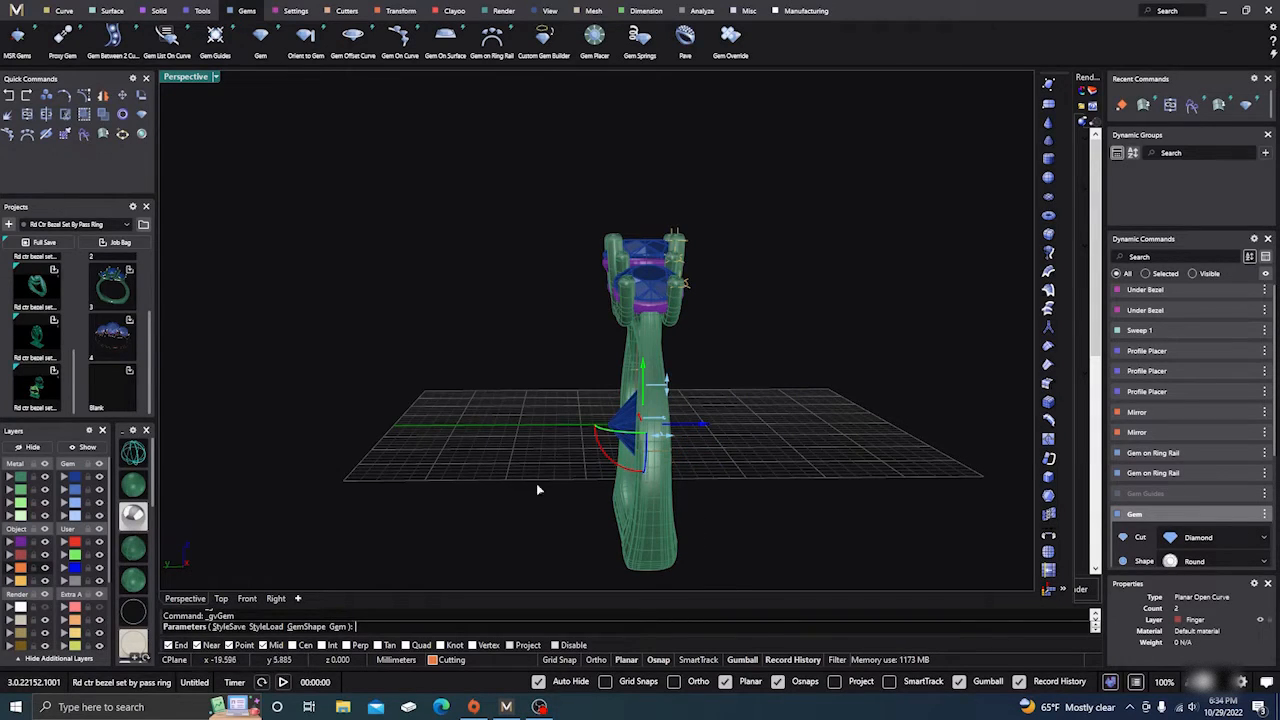
# Step: Scale the gem down from 6.40 mm to about 1.40 mm wide
pyautogui.click(247, 598)
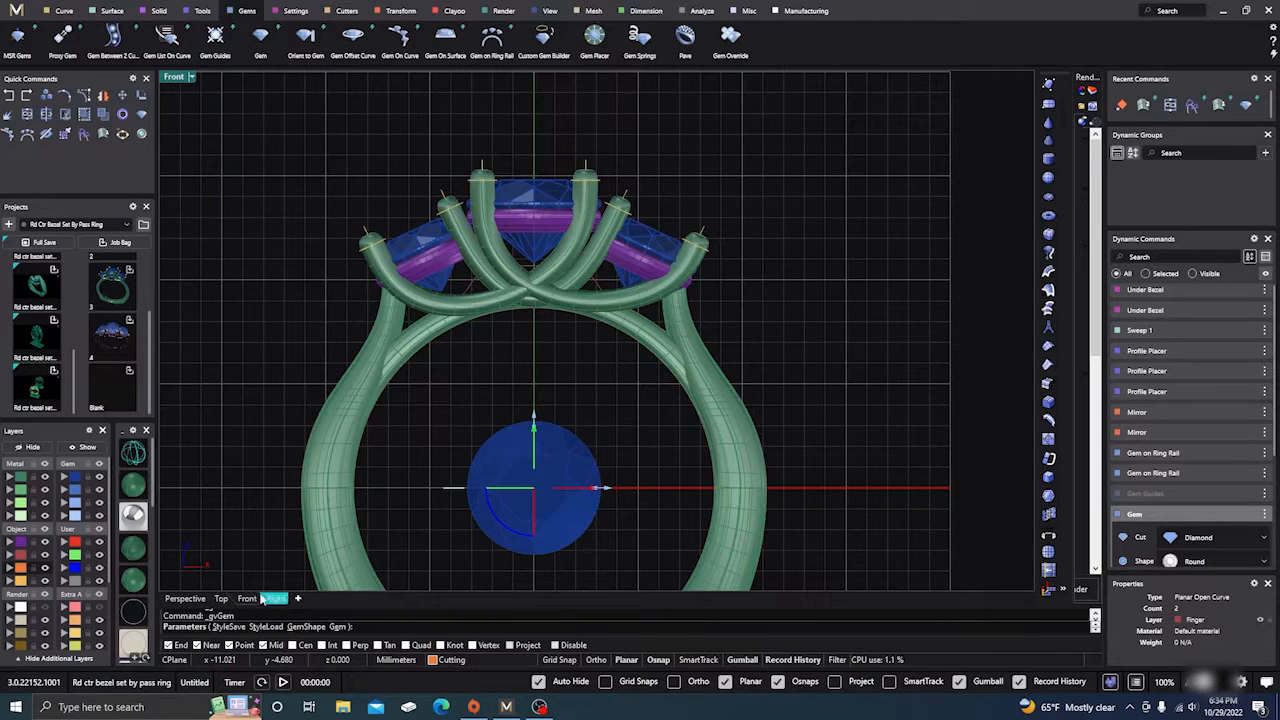
pyautogui.click(185, 598)
pyautogui.moveTo(639, 491); pyautogui.dragTo(455, 491, button='right')
pyautogui.scroll(-4, 659, 354)
pyautogui.moveTo(701, 470); pyautogui.dragTo(720, 450, button='right')
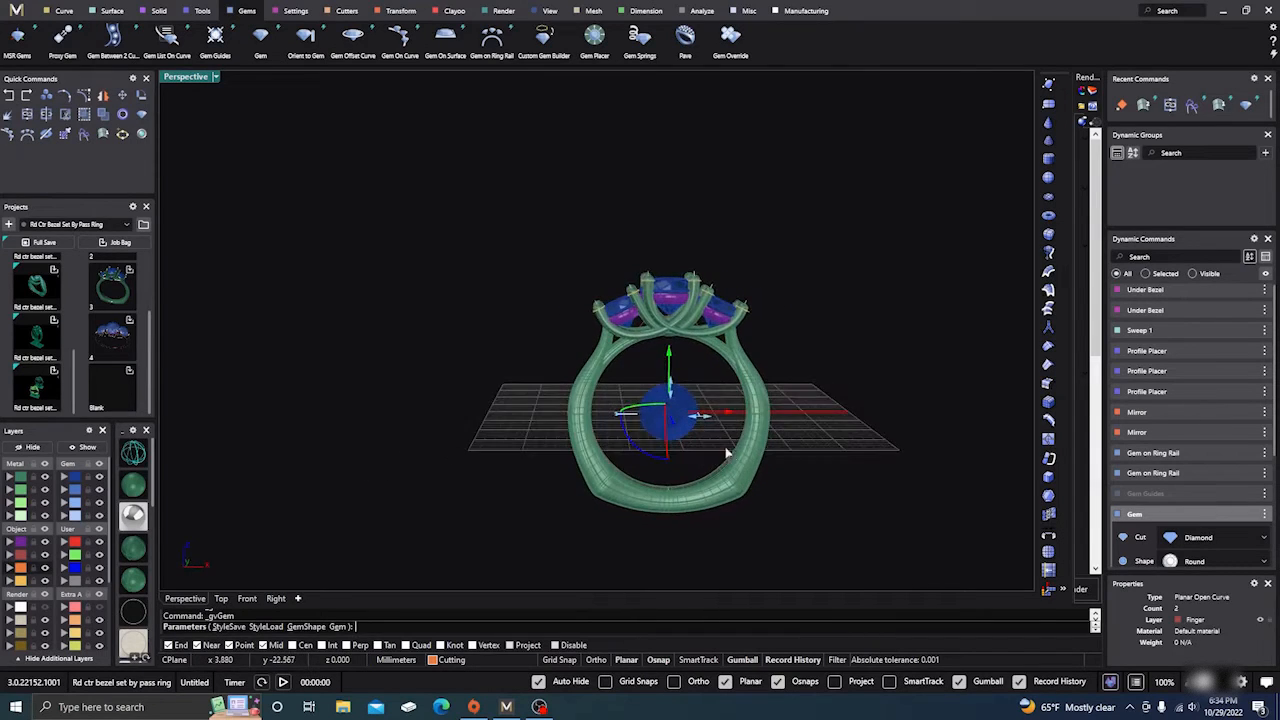
pyautogui.scroll(6, 720, 440)
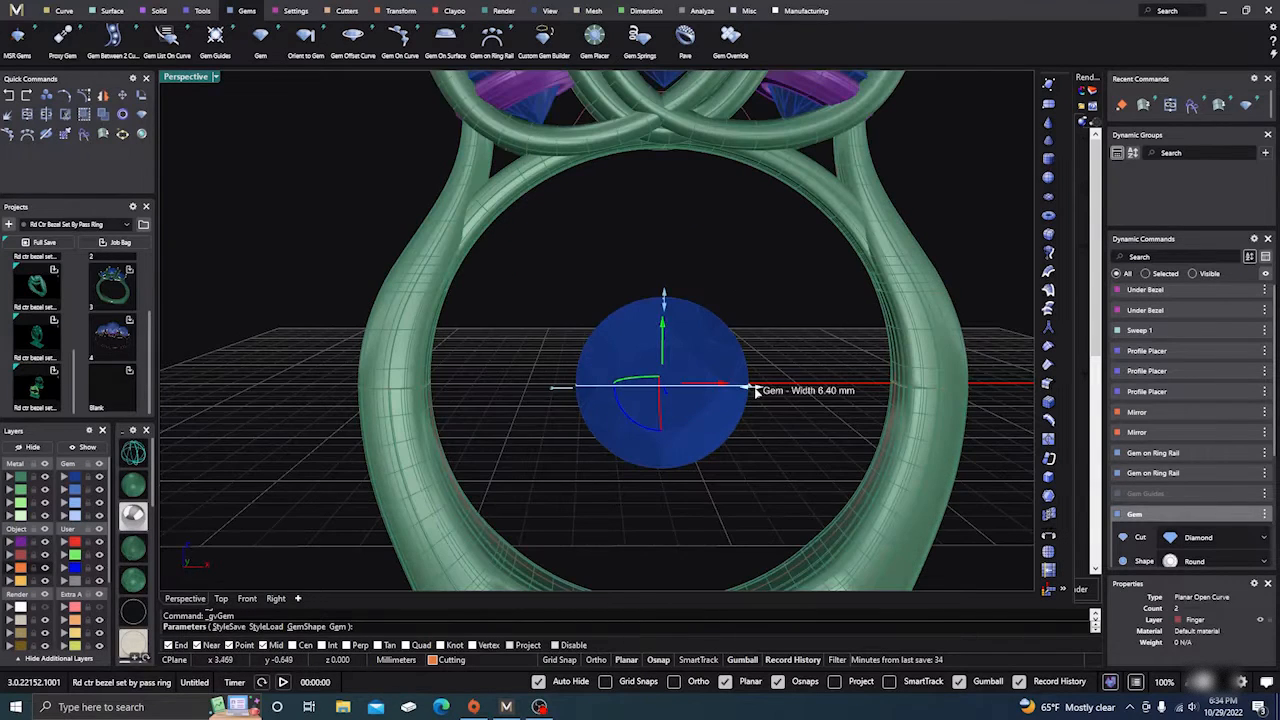
pyautogui.moveTo(743, 390); pyautogui.dragTo(682, 388)
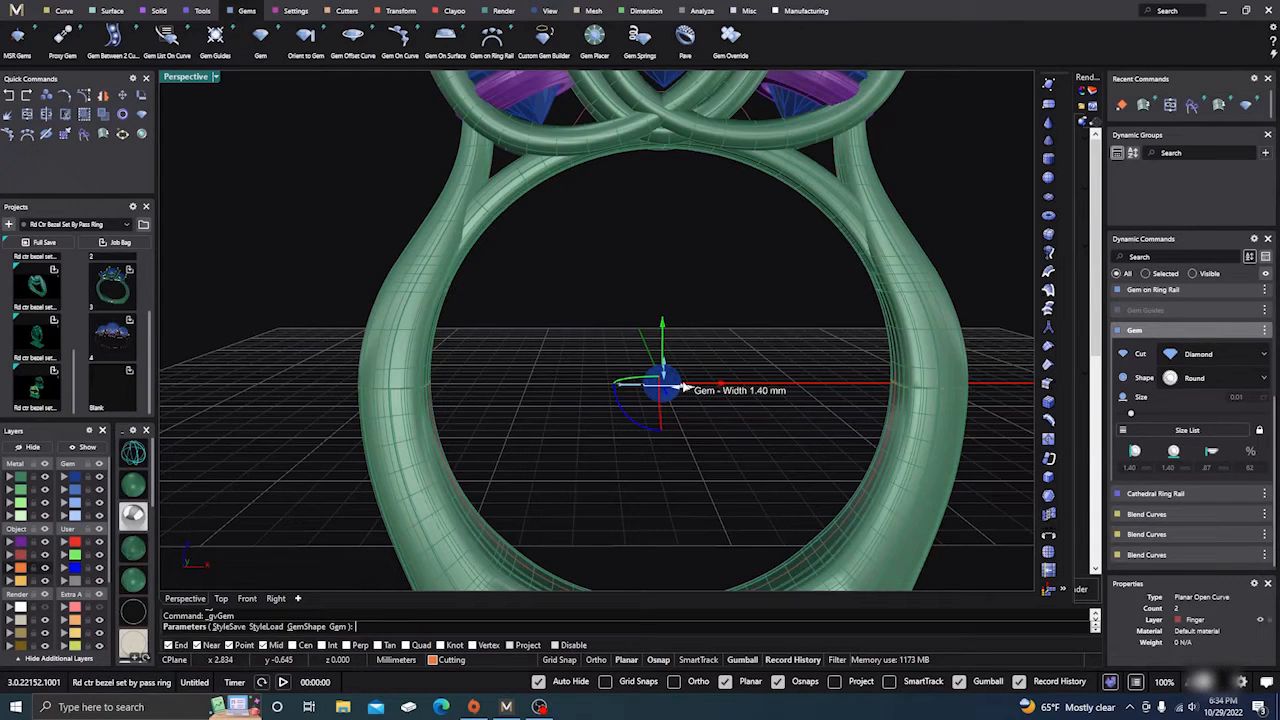
pyautogui.scroll(-5, 551, 451)
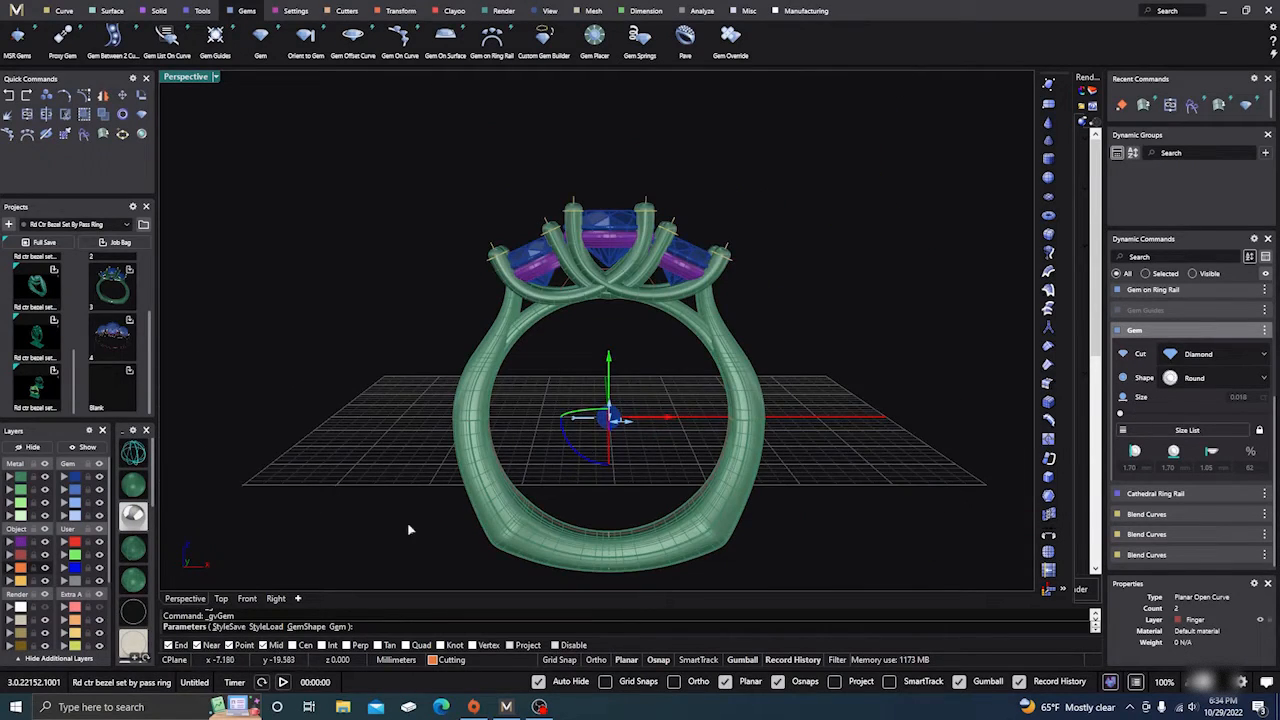
pyautogui.click(246, 599)
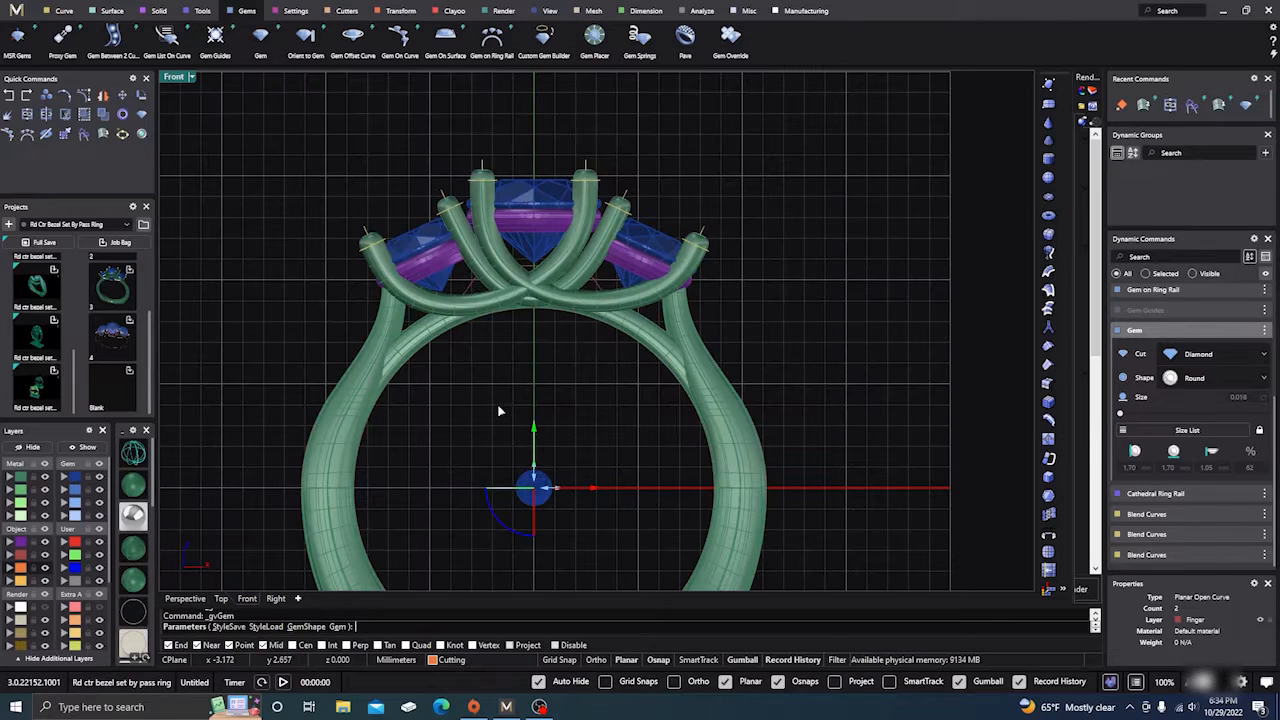
# Step: Raise the accent gem in Front view toward the prong crossing, shown in wireframe
pyautogui.moveTo(500, 410); pyautogui.dragTo(605, 390, button='right')
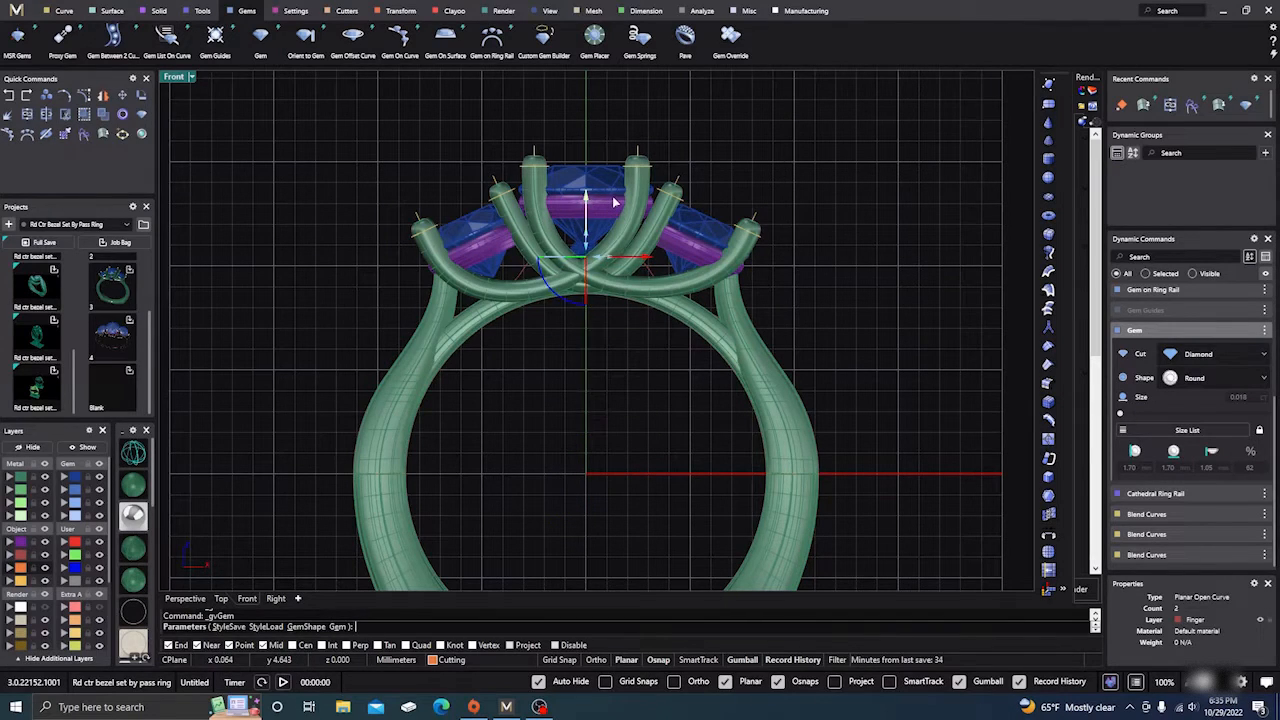
pyautogui.click(133, 455)
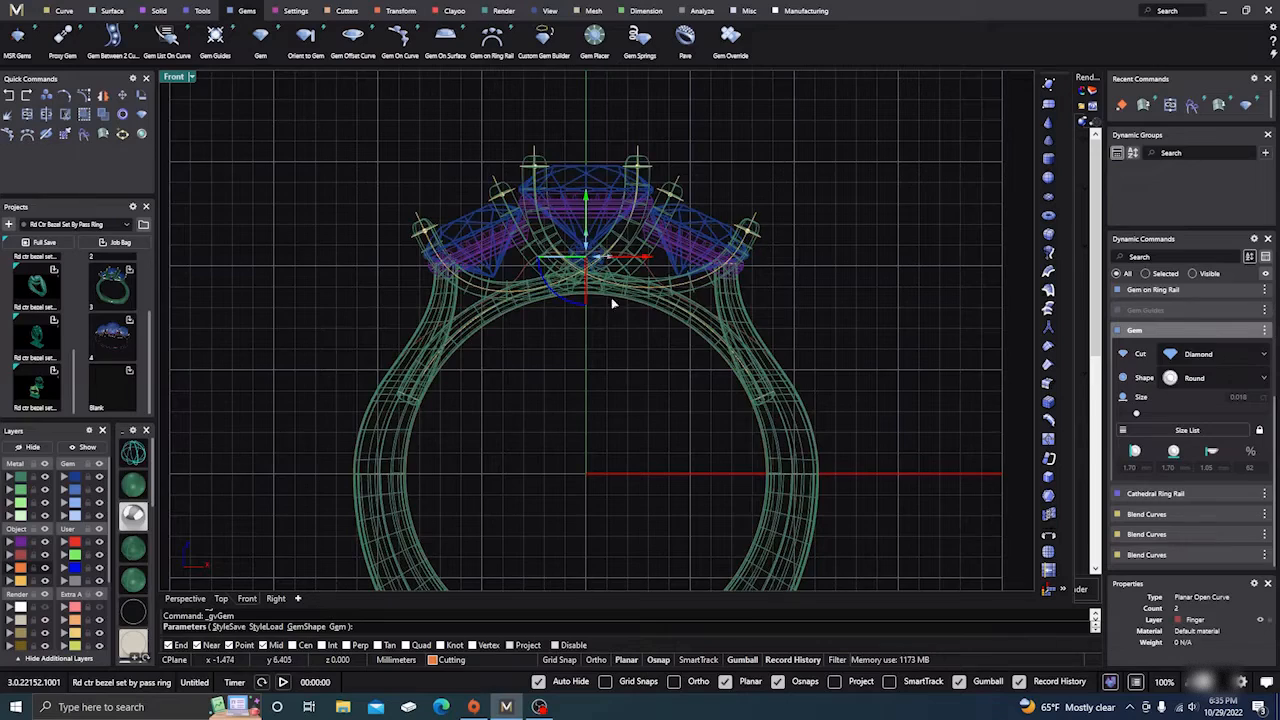
pyautogui.scroll(6, 588, 262)
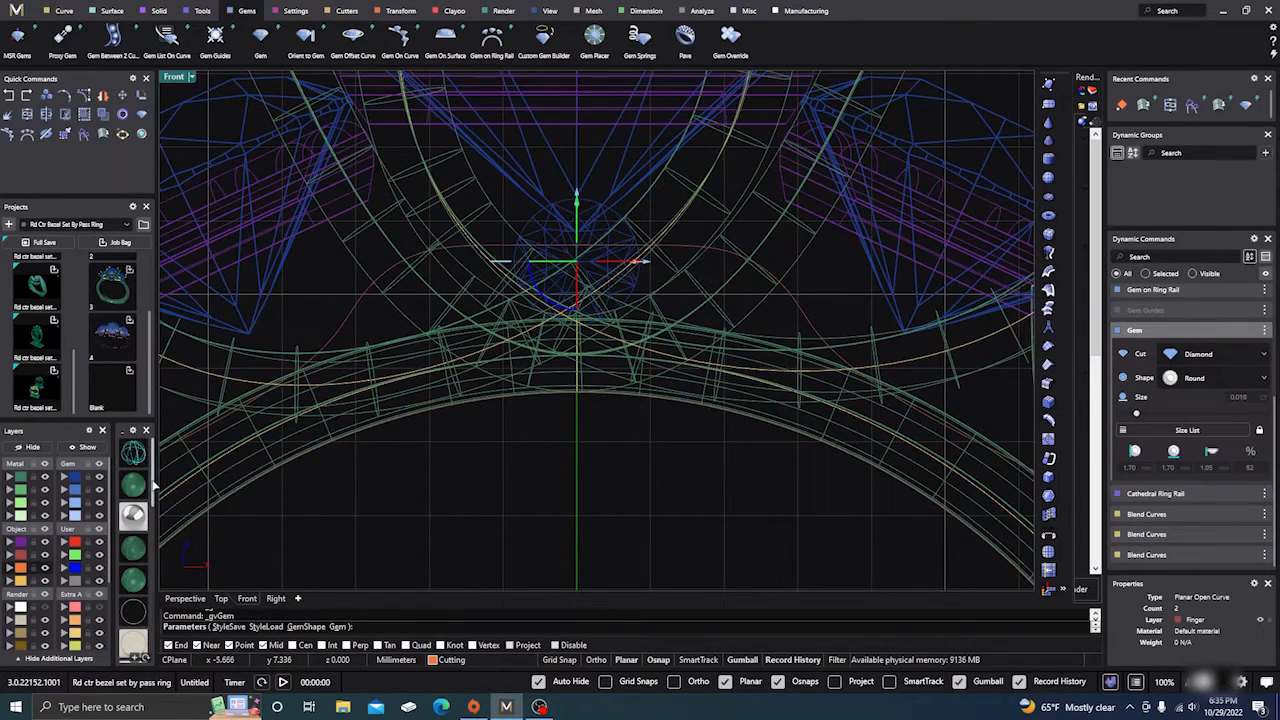
pyautogui.scroll(-10, 500, 486)
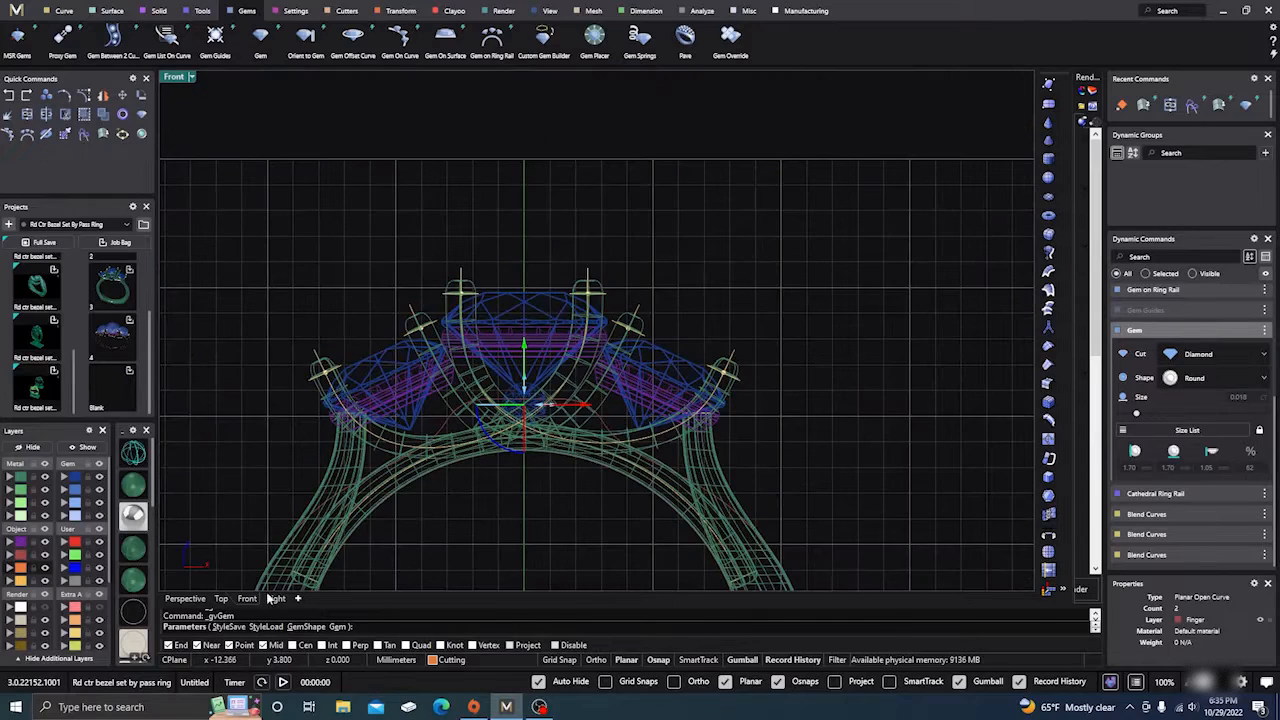
# Step: Slide the gem sideways in Right view into the prong crossing, then return to Perspective
pyautogui.click(277, 598)
pyautogui.scroll(2, 669, 415)
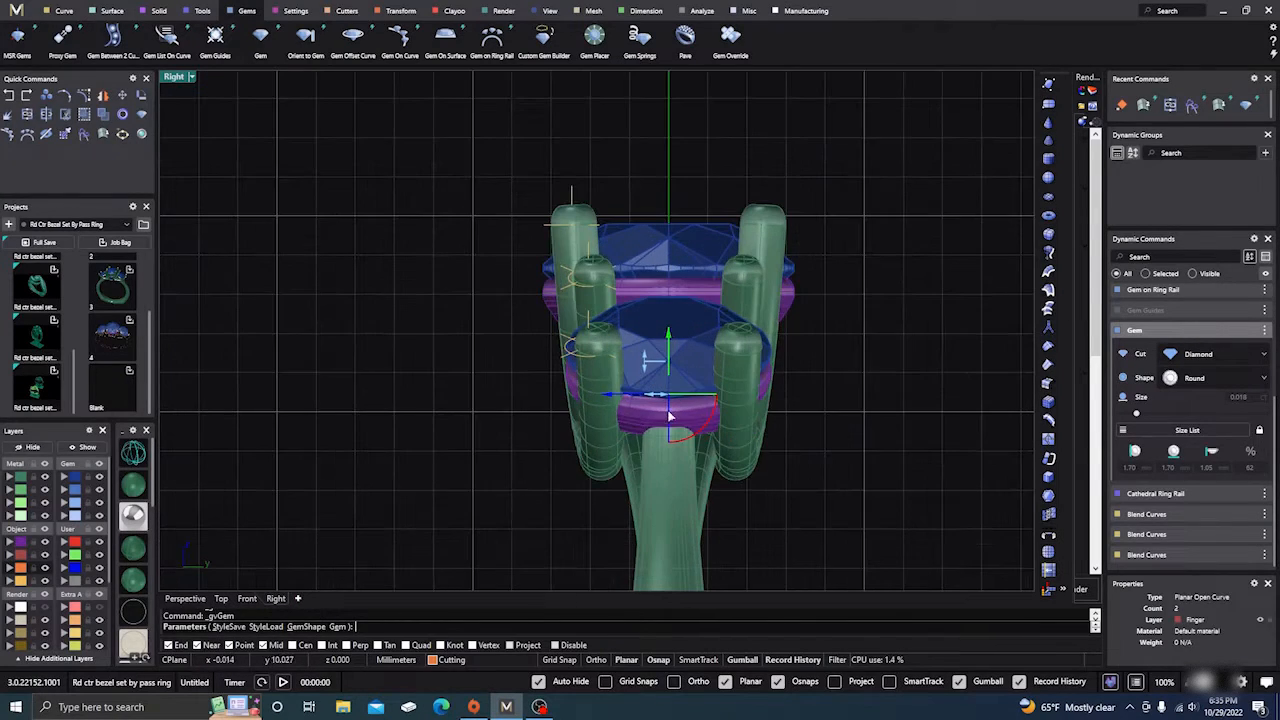
pyautogui.moveTo(608, 416); pyautogui.dragTo(645, 398, button='right')
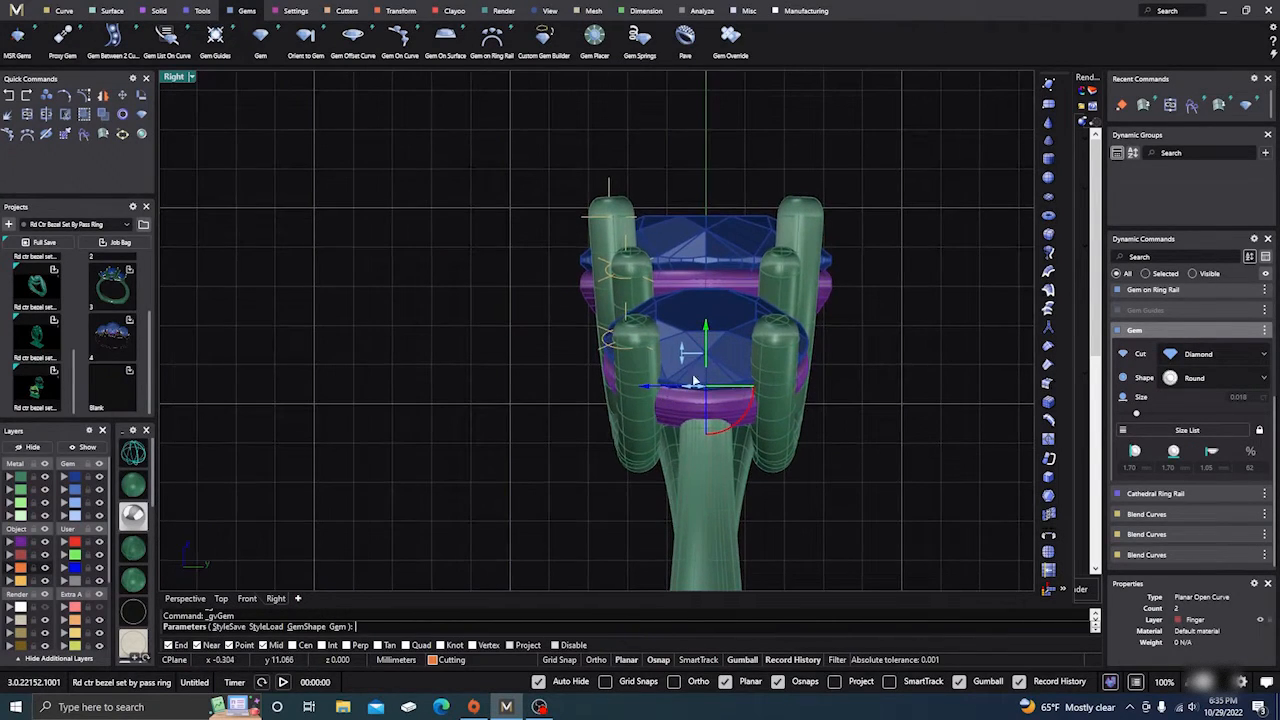
pyautogui.moveTo(646, 393); pyautogui.dragTo(541, 375)
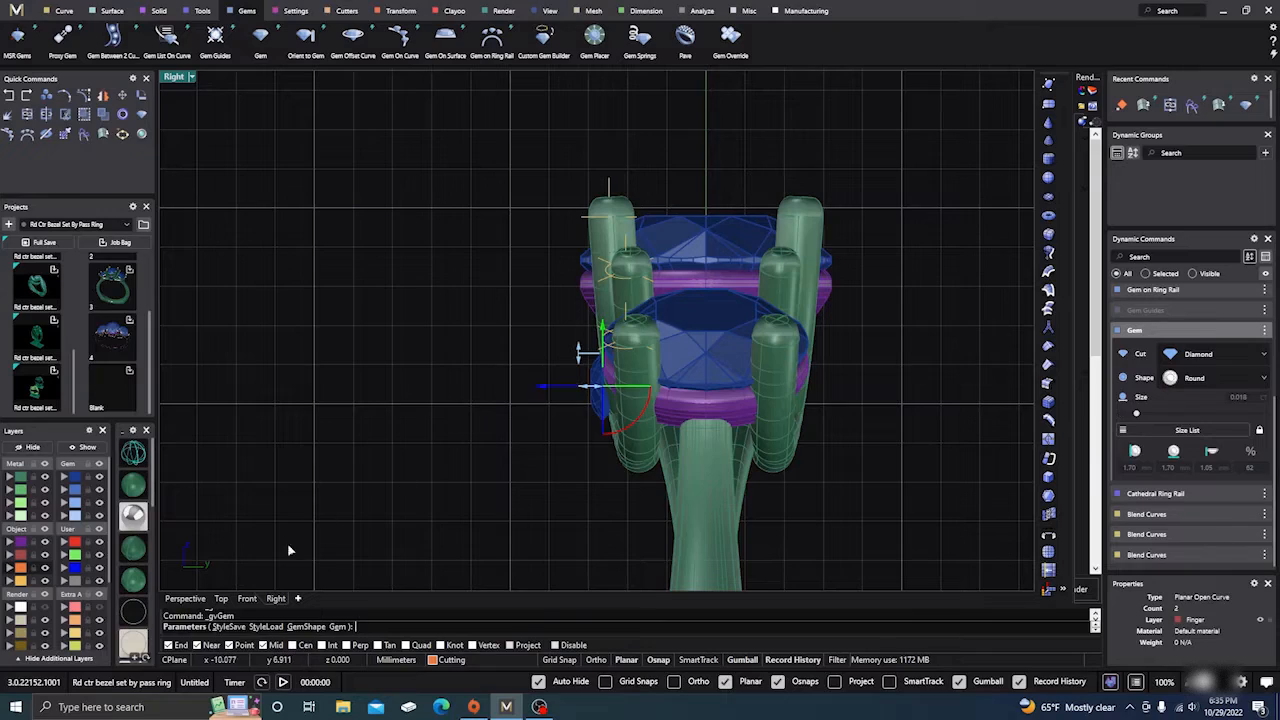
pyautogui.click(185, 598)
pyautogui.moveTo(343, 512); pyautogui.dragTo(684, 284, button='right')
# Step: Nudge the accent gem slightly right and check its place among the prongs
pyautogui.scroll(8, 670, 360)
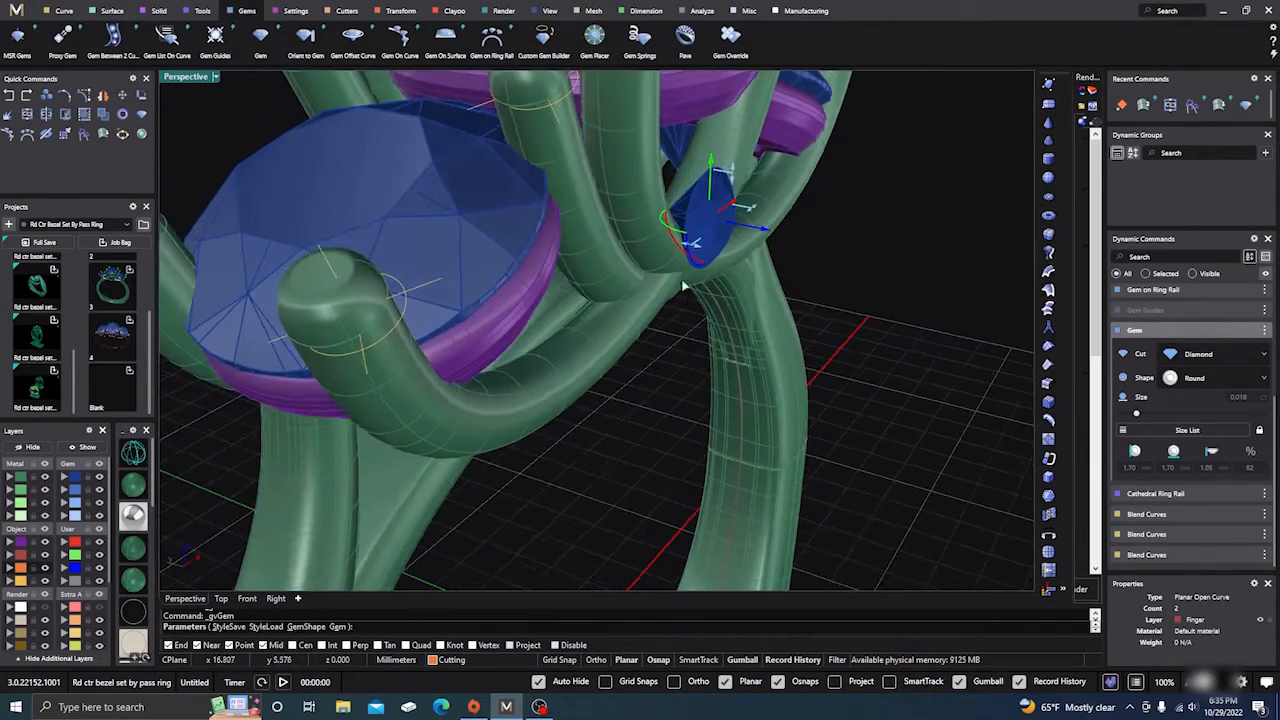
pyautogui.scroll(5, 662, 269)
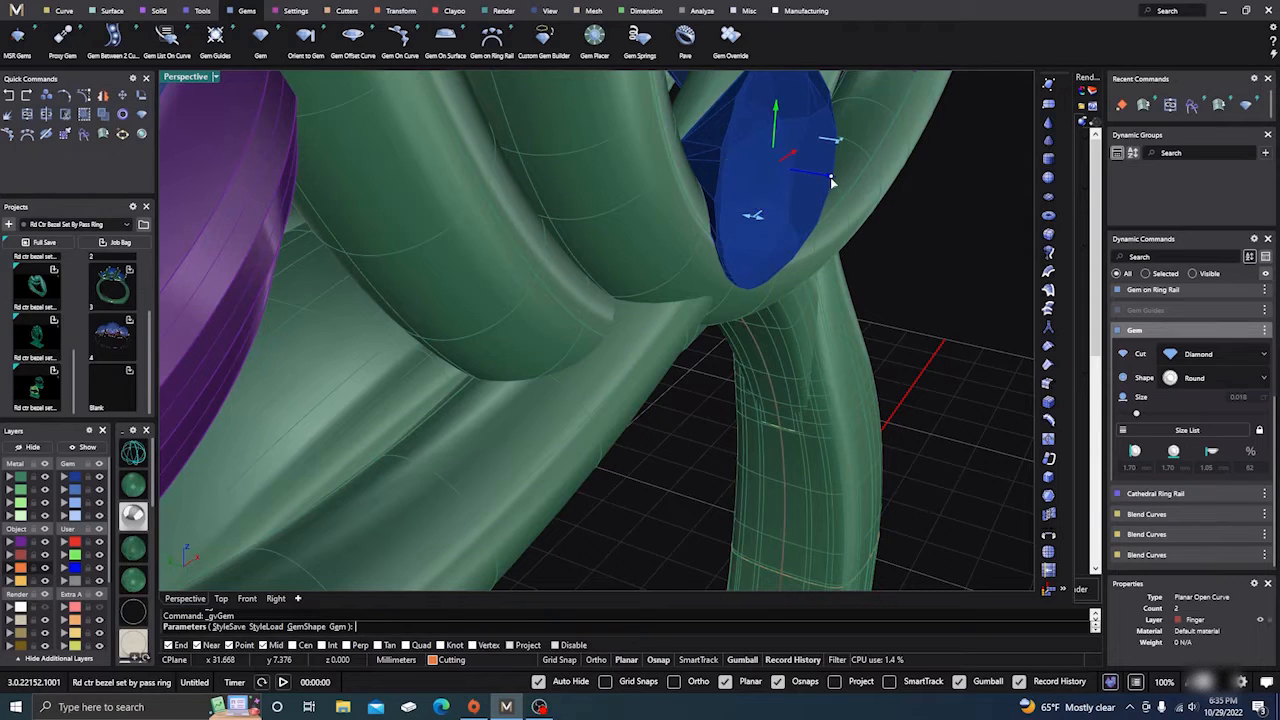
pyautogui.moveTo(831, 178); pyautogui.dragTo(840, 184)
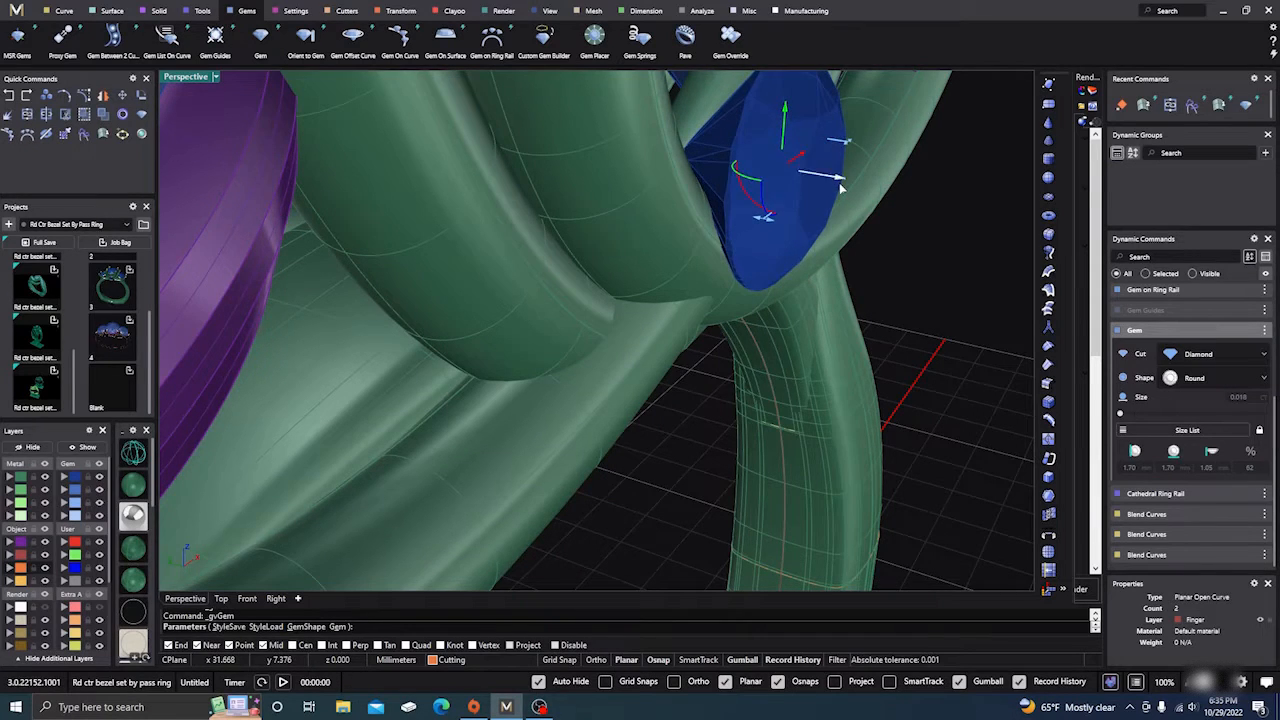
pyautogui.moveTo(768, 392); pyautogui.dragTo(745, 340, button='right')
pyautogui.scroll(-4, 665, 425)
pyautogui.moveTo(663, 429); pyautogui.dragTo(543, 465, button='right')
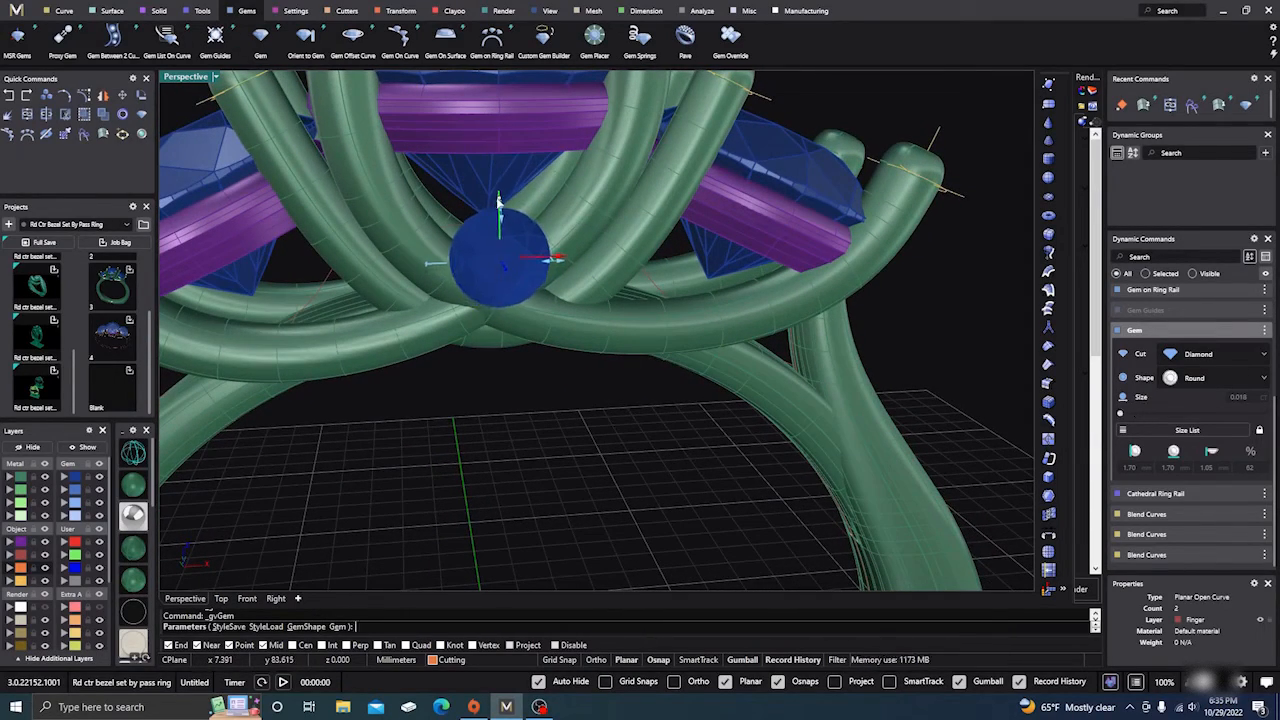
pyautogui.moveTo(547, 375); pyautogui.dragTo(478, 394, button='right')
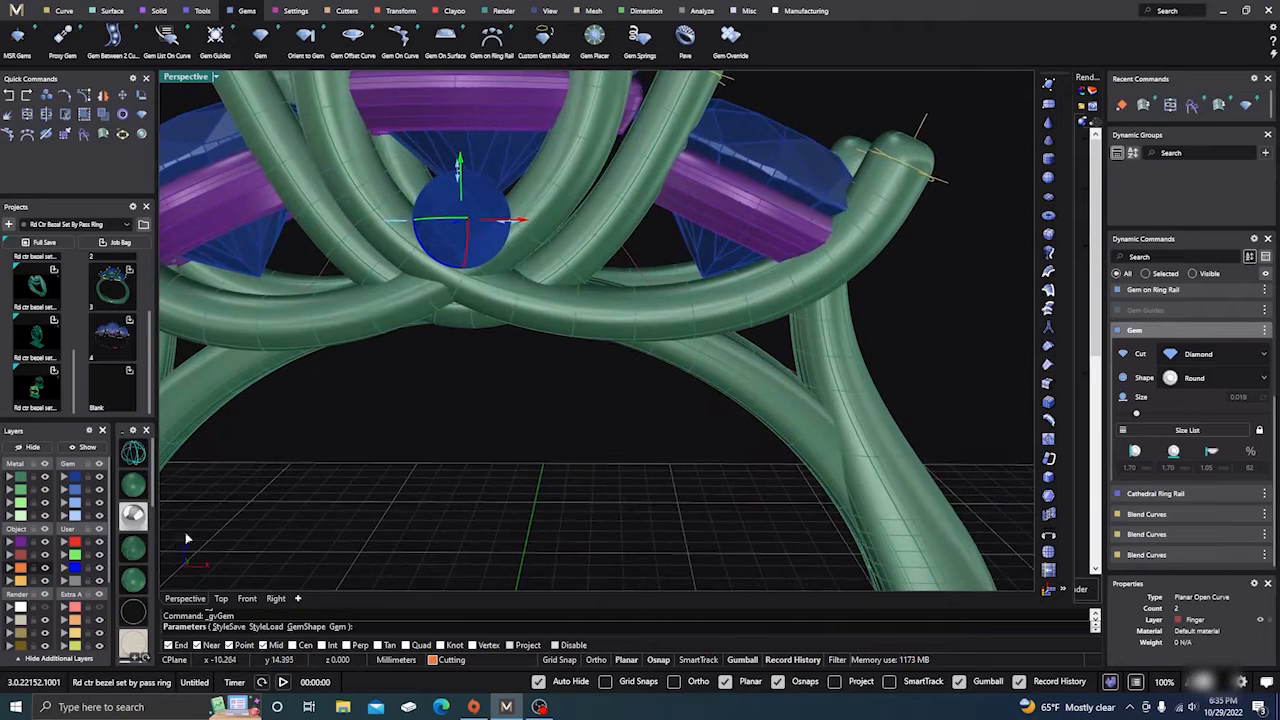
# Step: In shaded Front view, fine-tune the gem sideways and down into the crossing, then select it
pyautogui.click(247, 598)
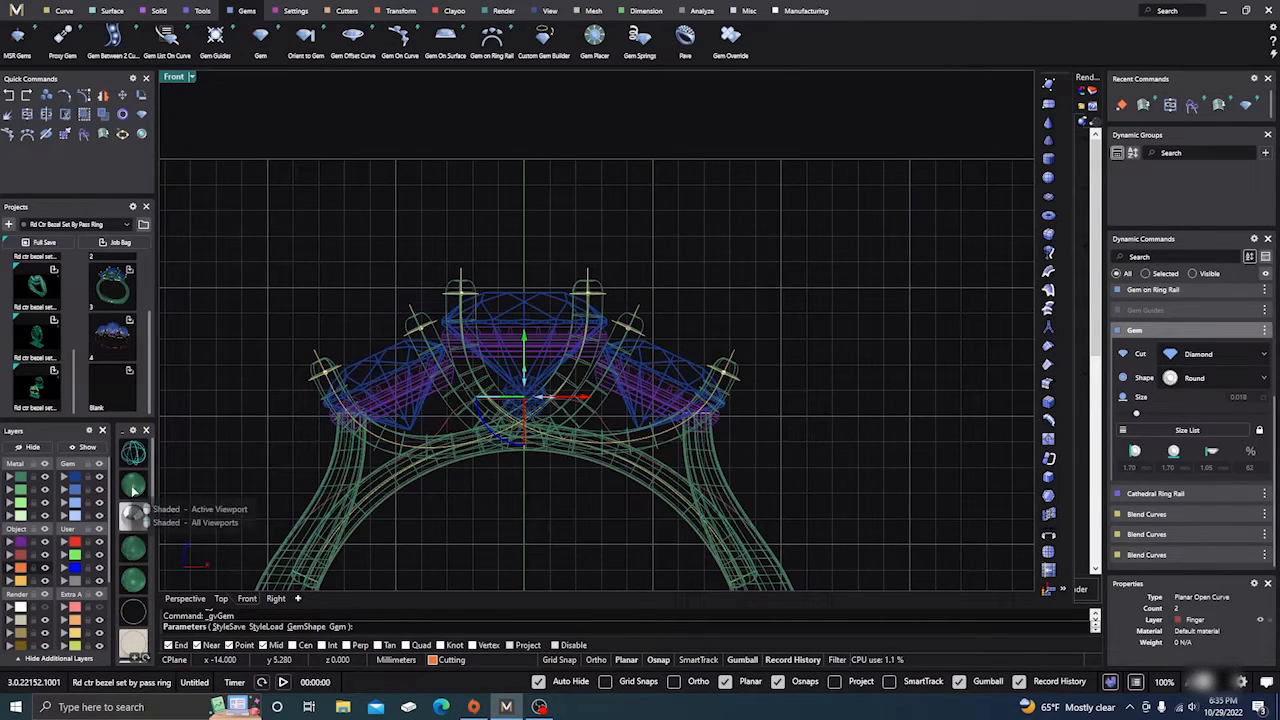
pyautogui.click(133, 516)
pyautogui.scroll(5, 520, 402)
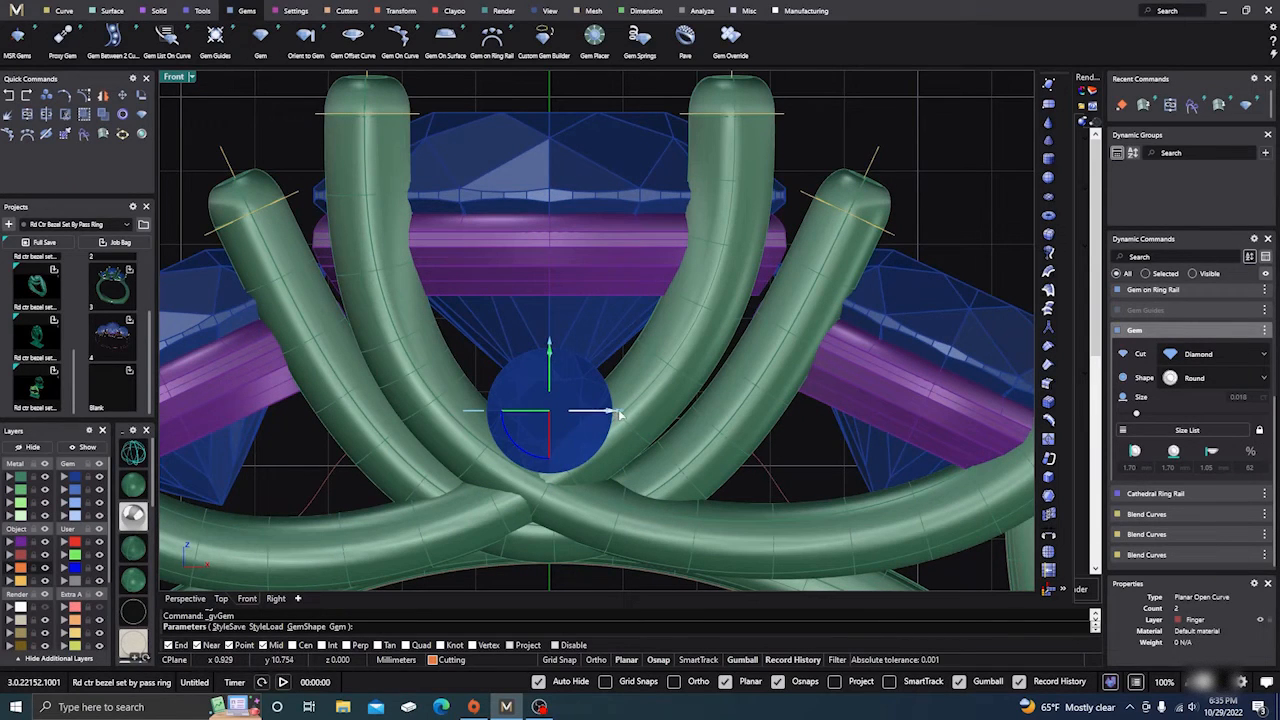
pyautogui.moveTo(618, 412); pyautogui.dragTo(612, 412)
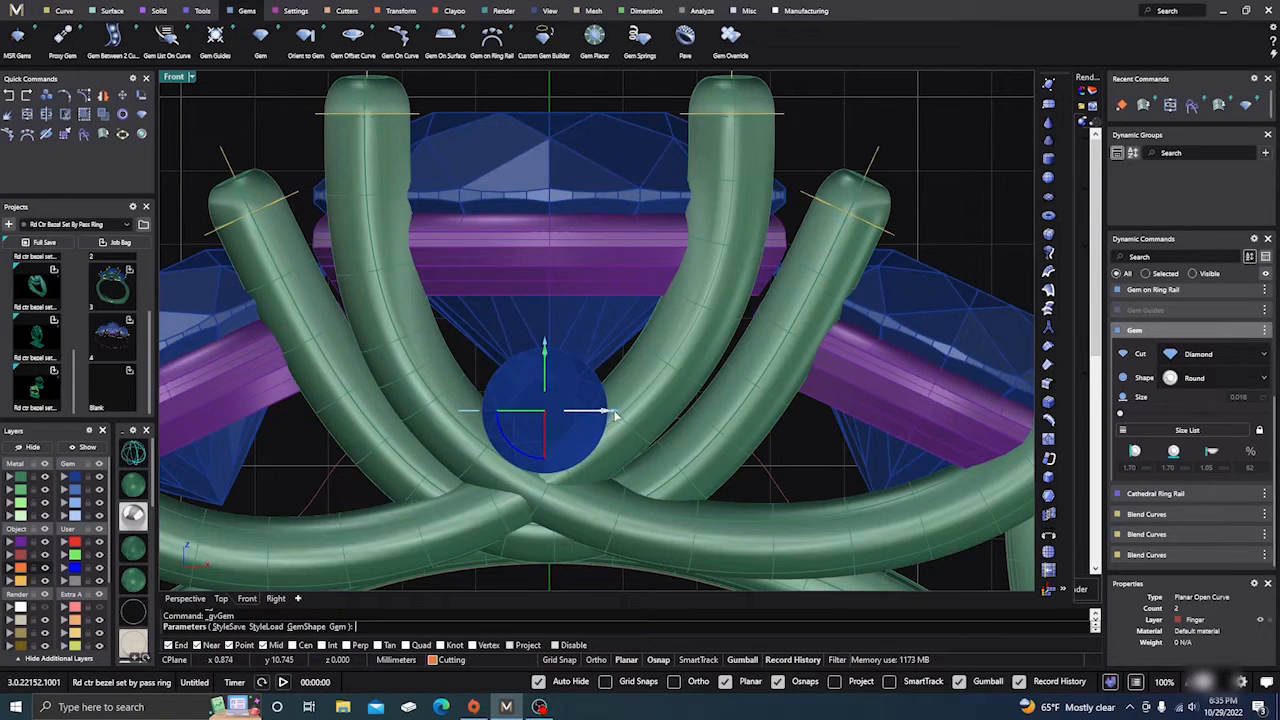
pyautogui.scroll(4, 614, 414)
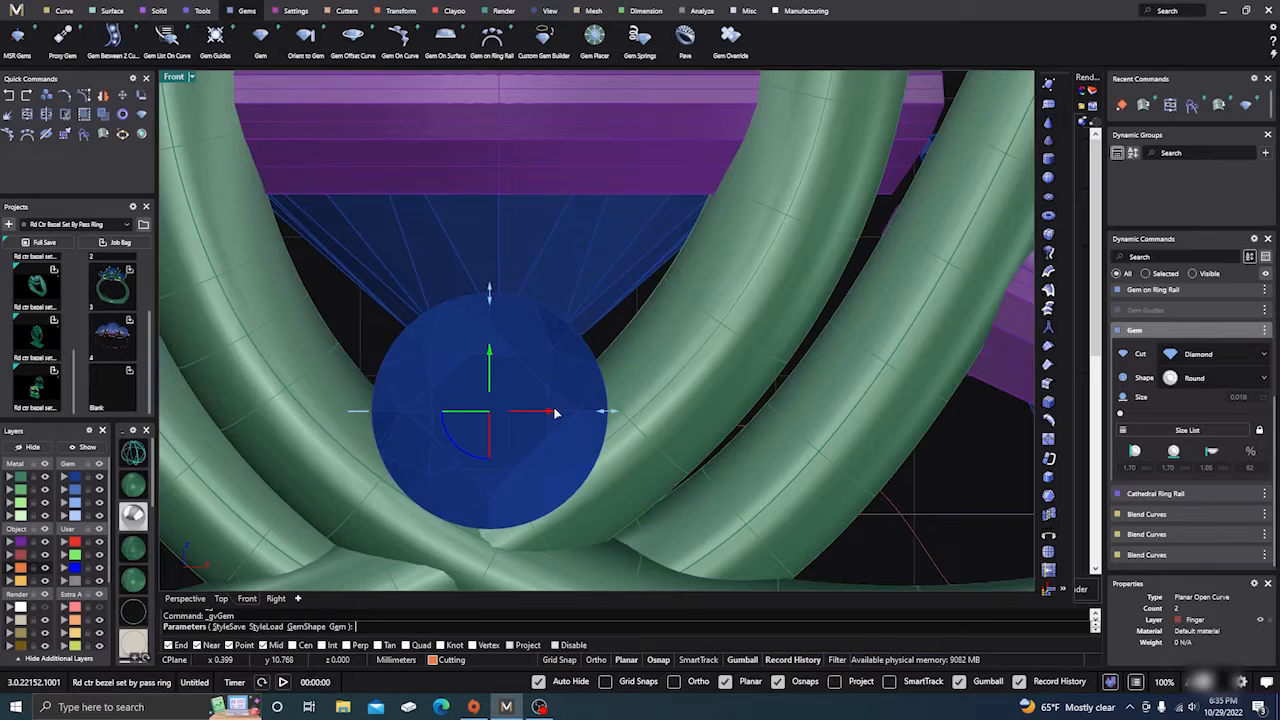
pyautogui.moveTo(553, 414); pyautogui.dragTo(626, 412)
pyautogui.scroll(-8, 592, 390)
pyautogui.scroll(-2, 557, 435)
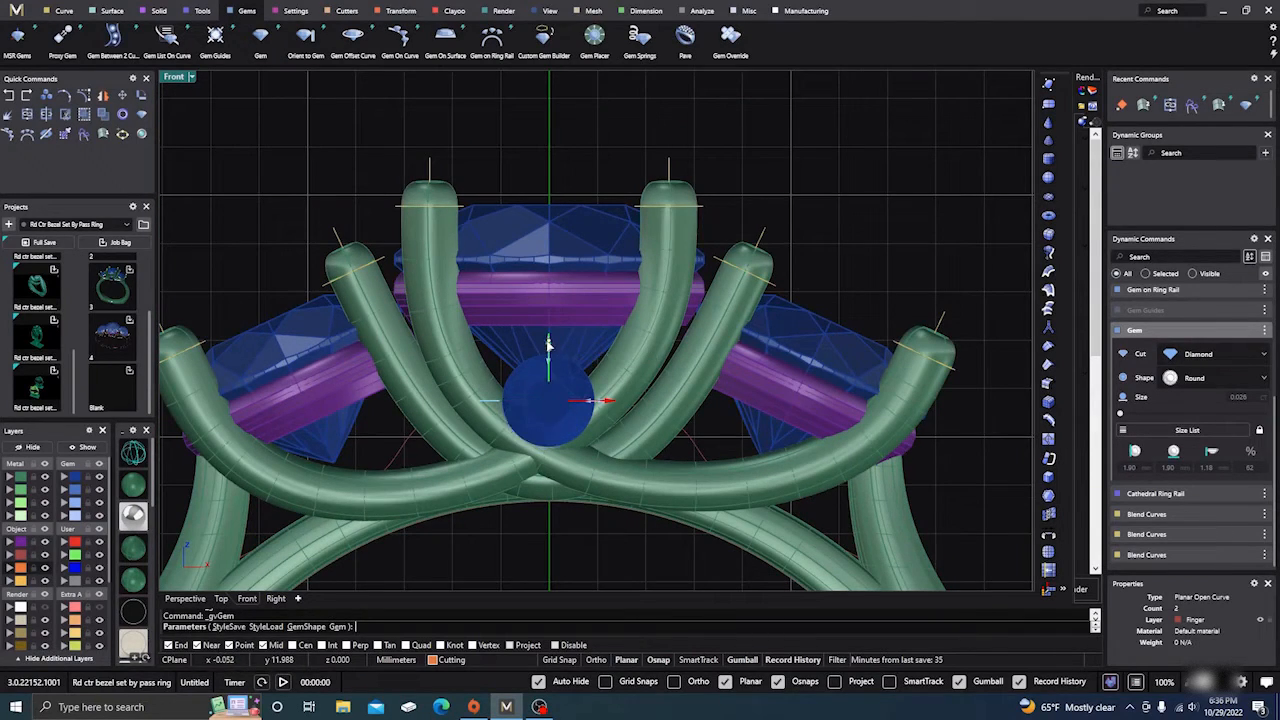
pyautogui.moveTo(548, 345); pyautogui.dragTo(548, 352)
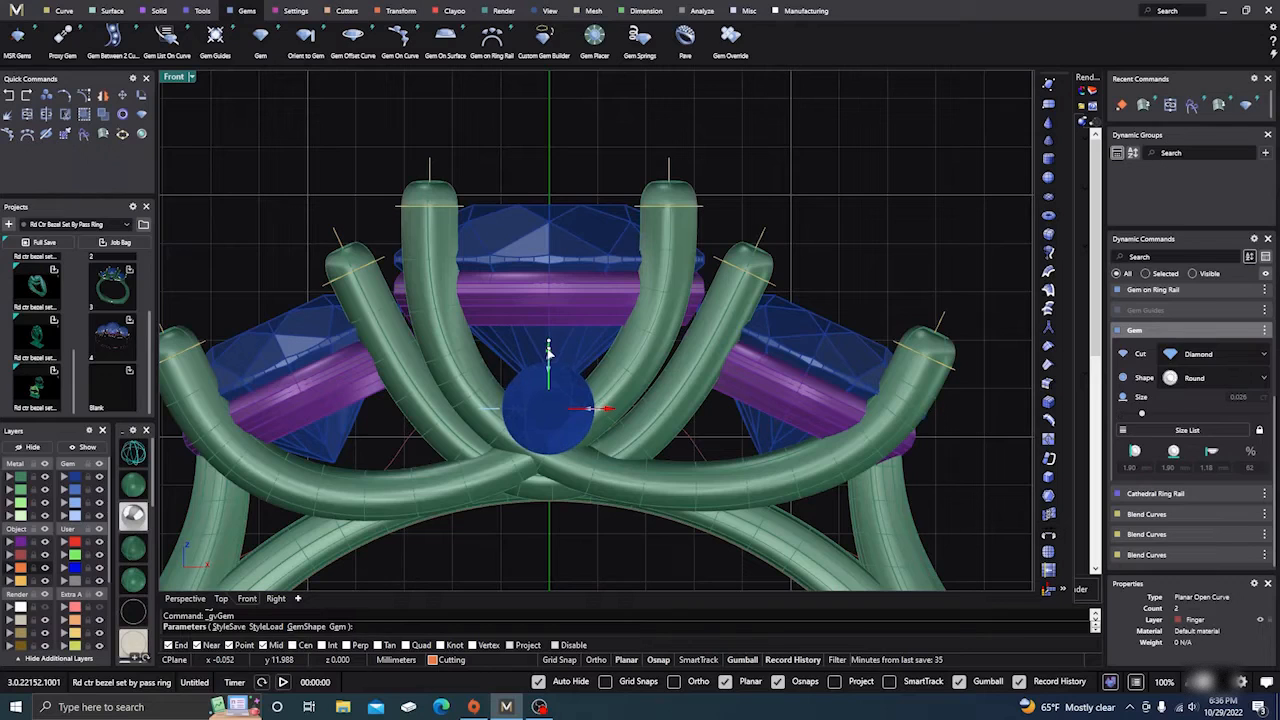
pyautogui.click(528, 395)
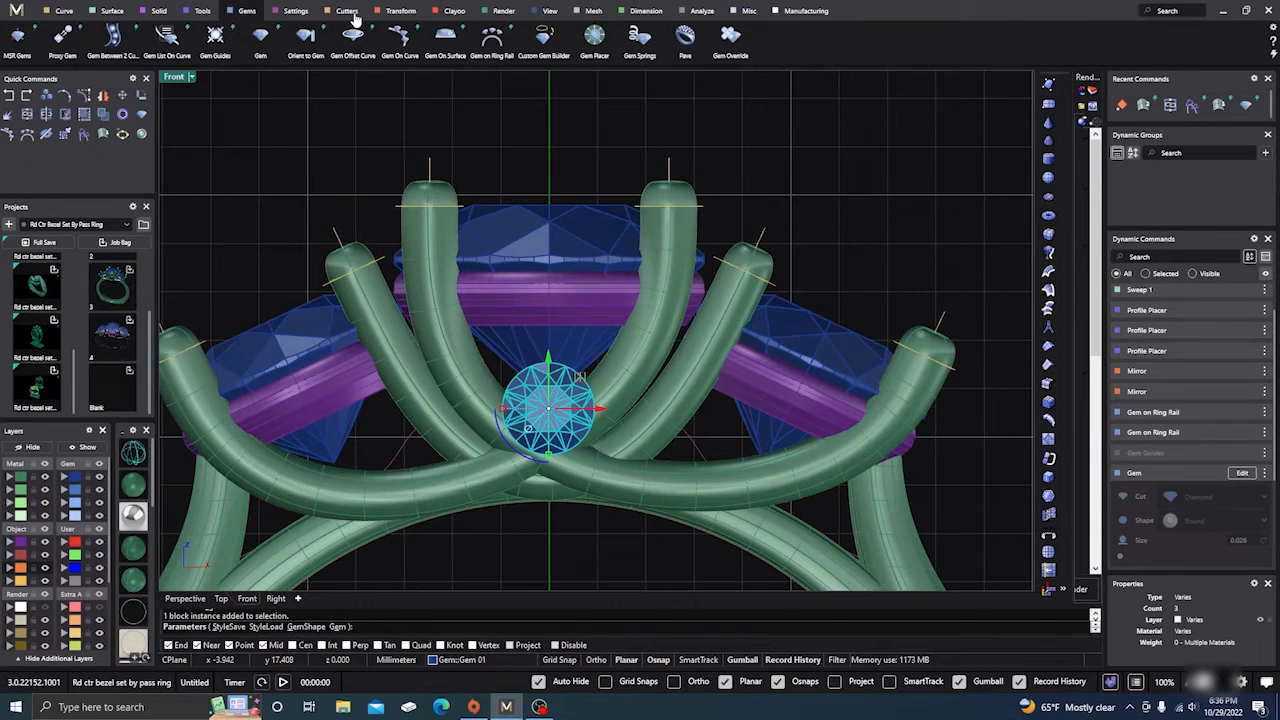
# Step: Start an under-bezel on the selected gem from the Settings ribbon, then cancel it
pyautogui.click(297, 11)
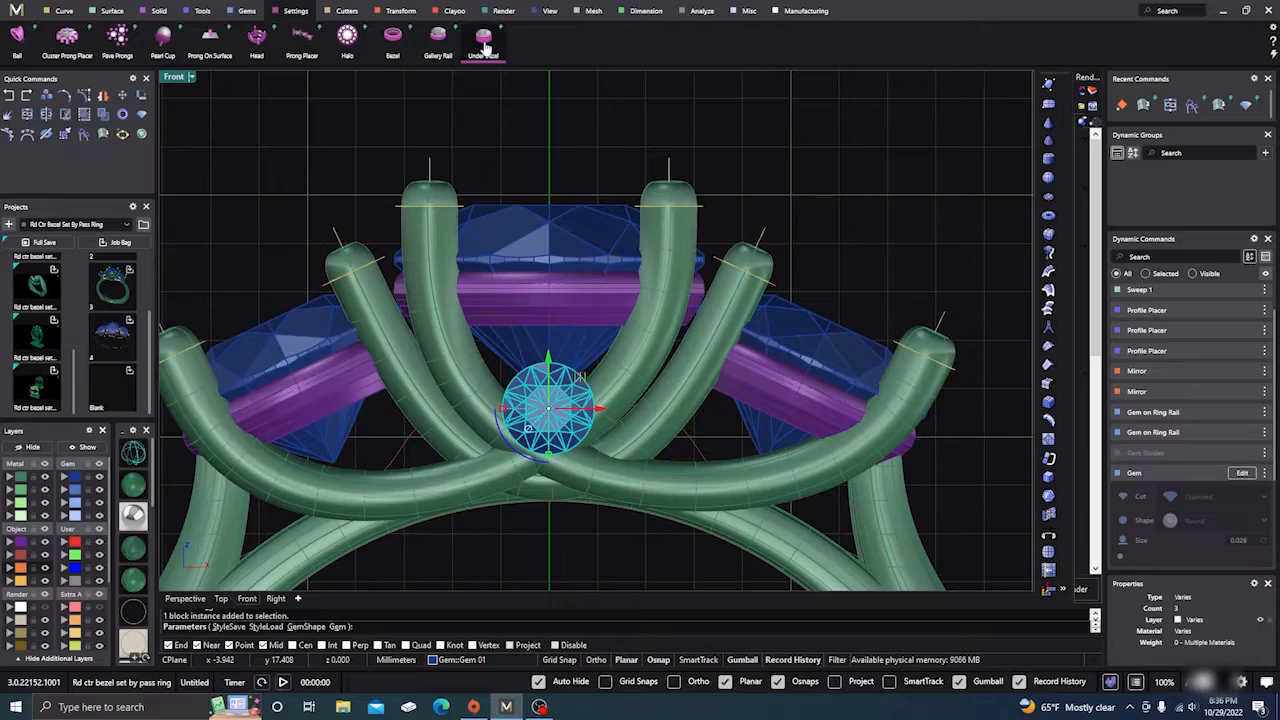
pyautogui.click(484, 38)
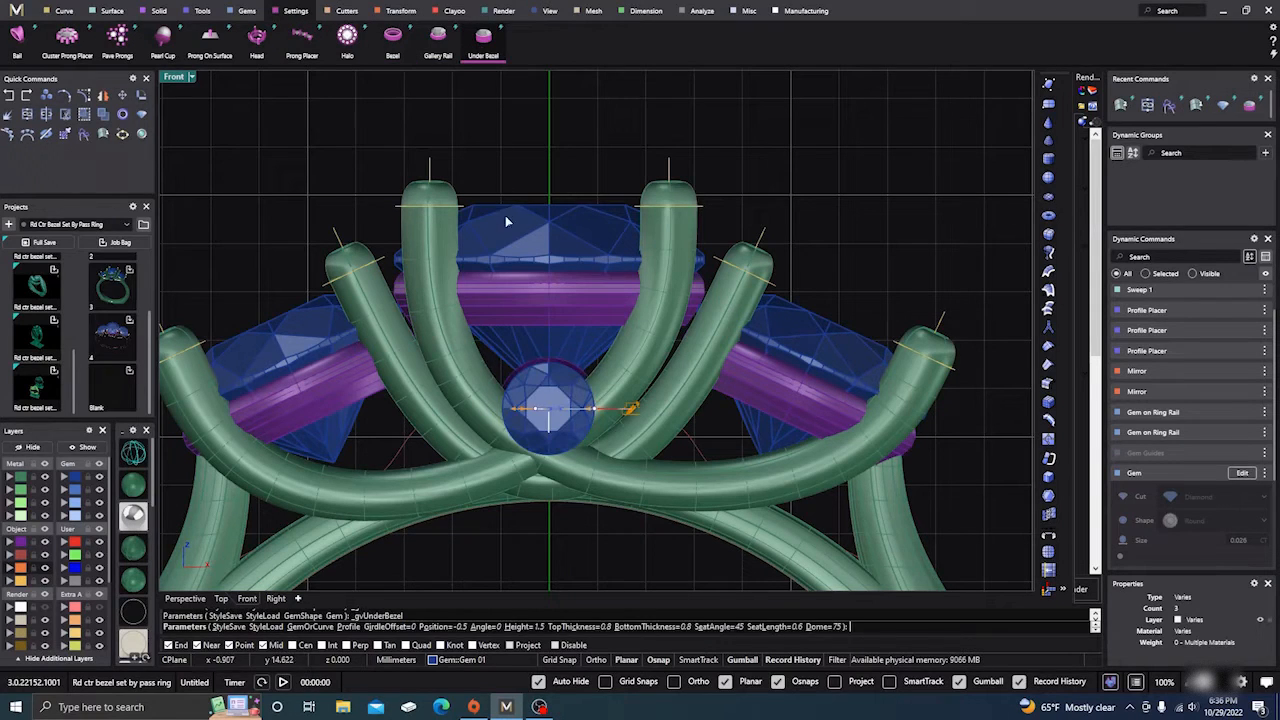
pyautogui.moveTo(511, 395); pyautogui.dragTo(436, 401, button='right')
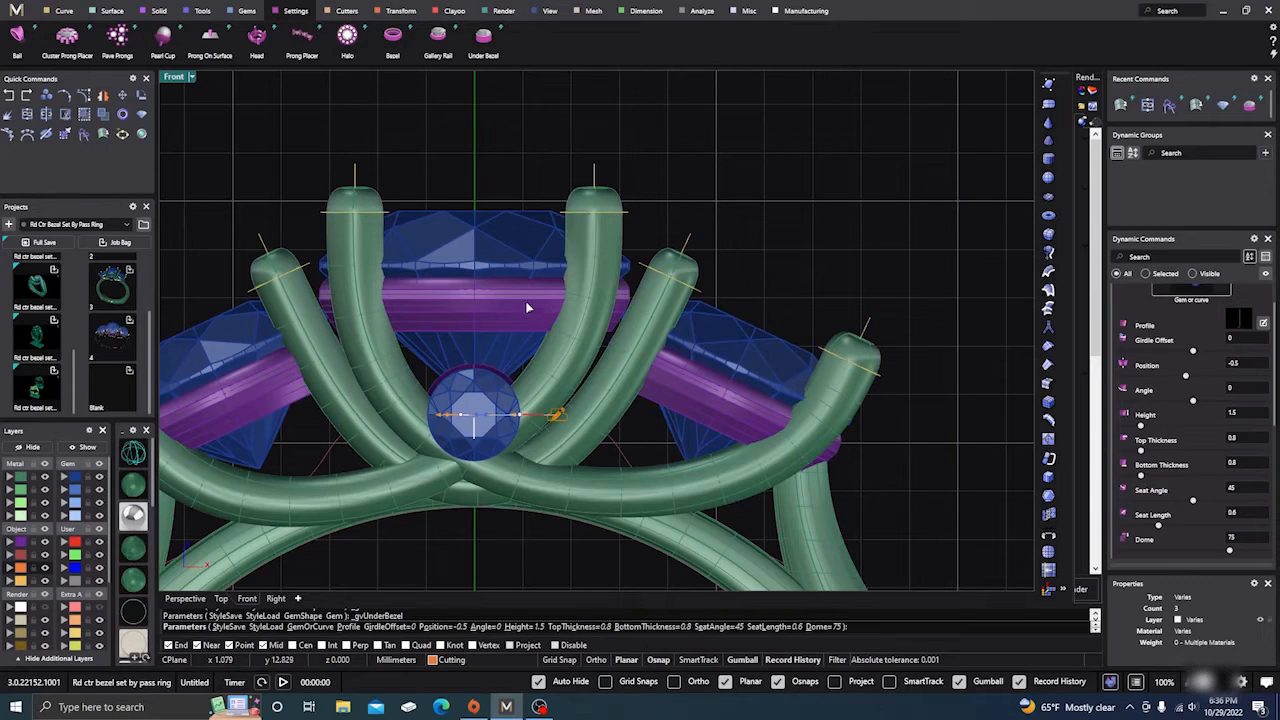
pyautogui.press('Return')
# Step: Start a Bezel on the reselected gem and thin its top to 0.70 mm
pyautogui.click(476, 406)
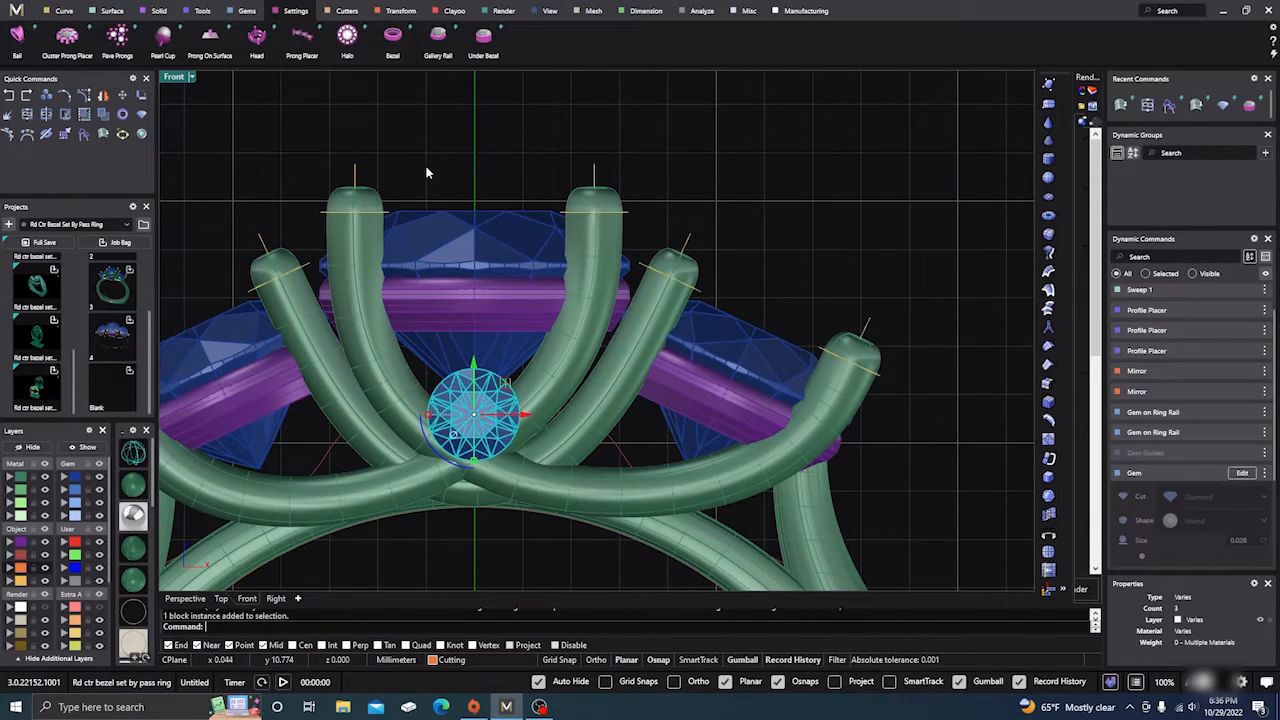
pyautogui.click(392, 38)
pyautogui.scroll(4, 502, 426)
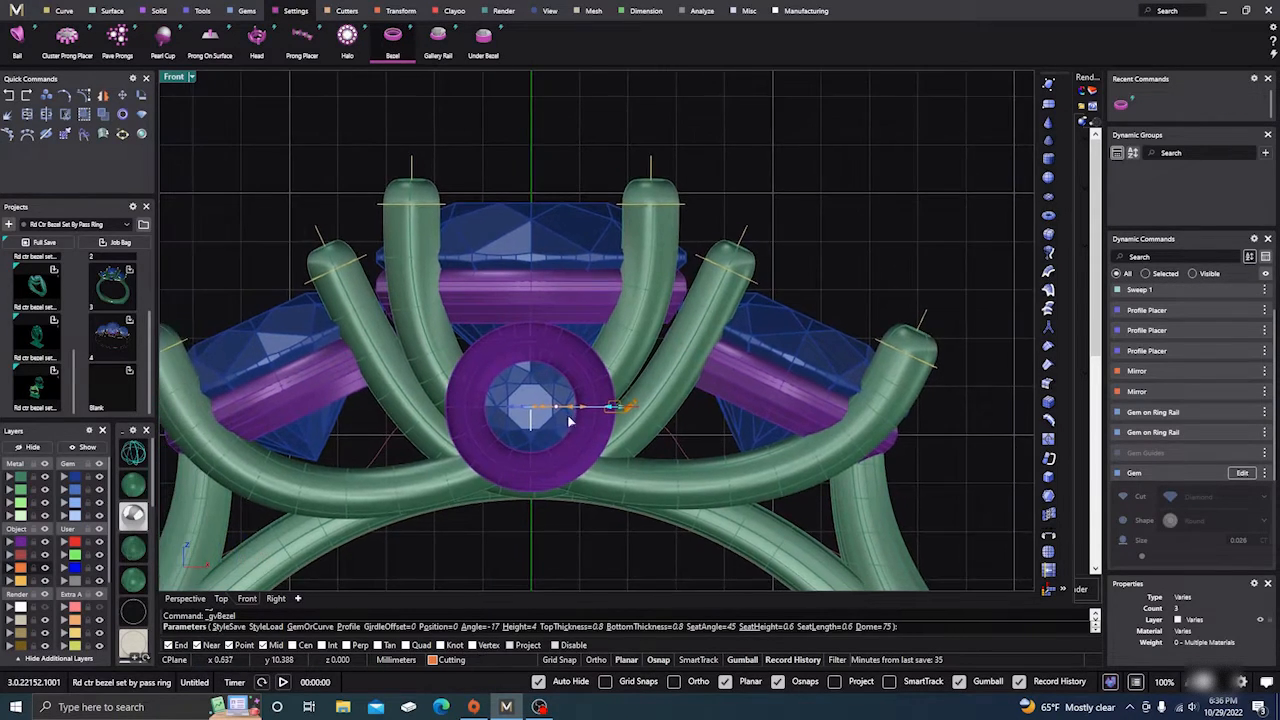
pyautogui.scroll(2, 605, 421)
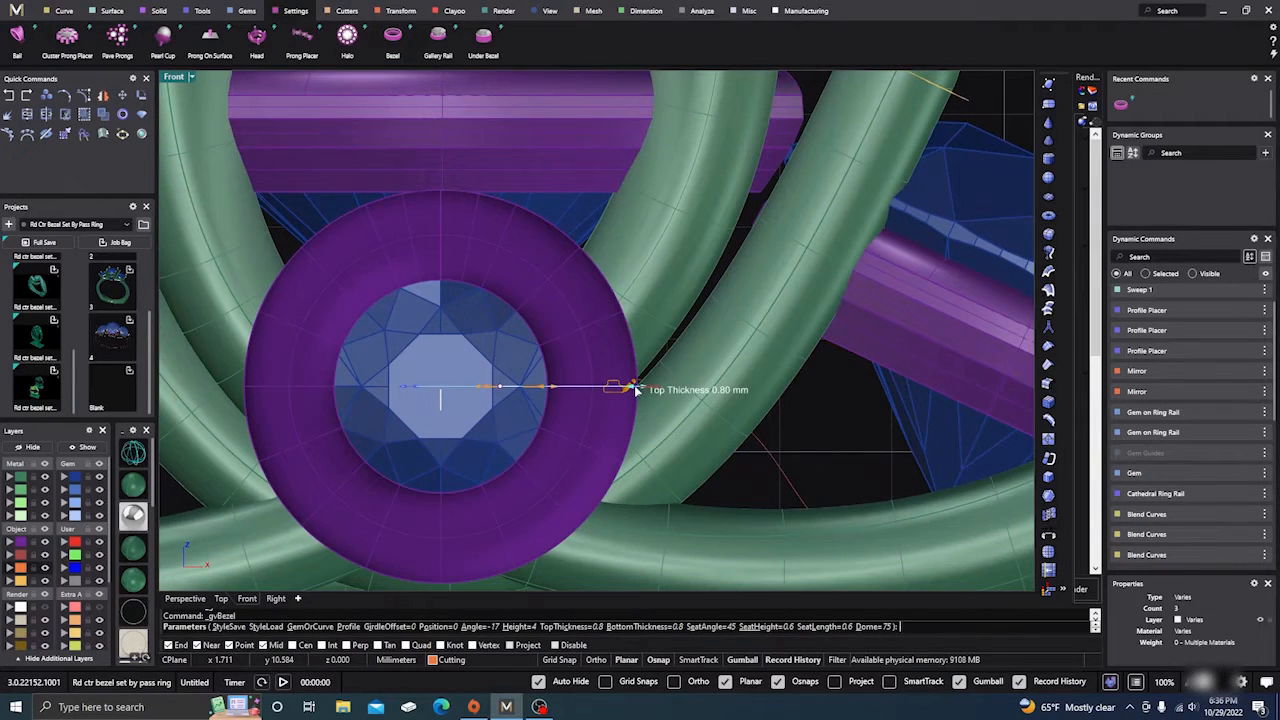
pyautogui.scroll(2, 636, 390)
pyautogui.moveTo(636, 390); pyautogui.dragTo(622, 390)
pyautogui.scroll(-3, 625, 390)
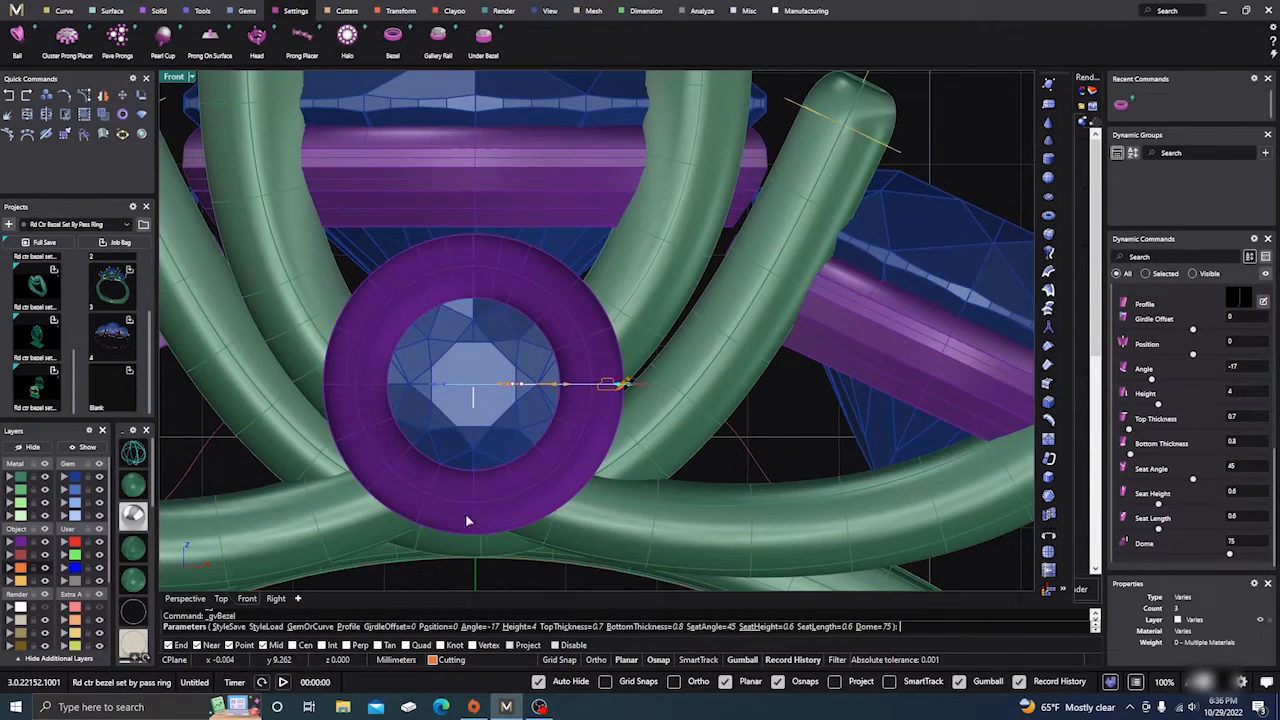
# Step: Lower the bezel Dome, set position -0.33 mm and top thickness 0.66 mm, and accept it
pyautogui.click(193, 600)
pyautogui.moveTo(565, 445); pyautogui.dragTo(483, 435, button='right')
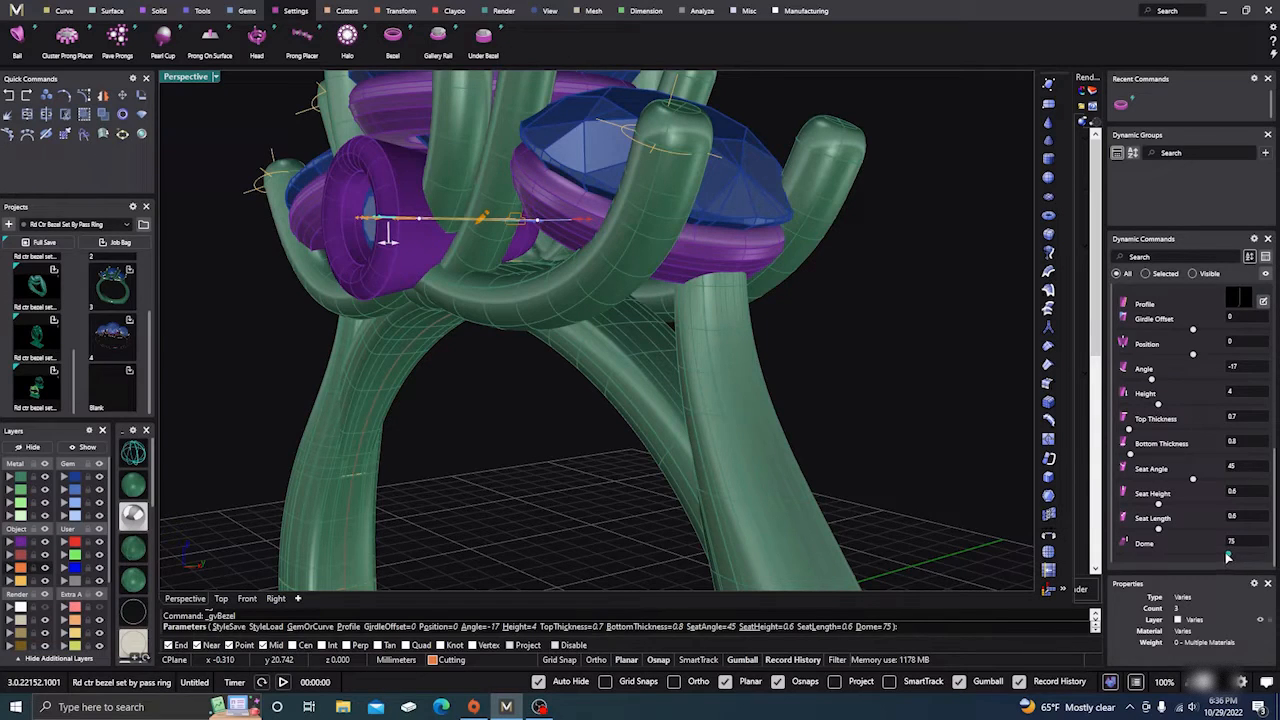
pyautogui.moveTo(1219, 557); pyautogui.dragTo(1213, 557)
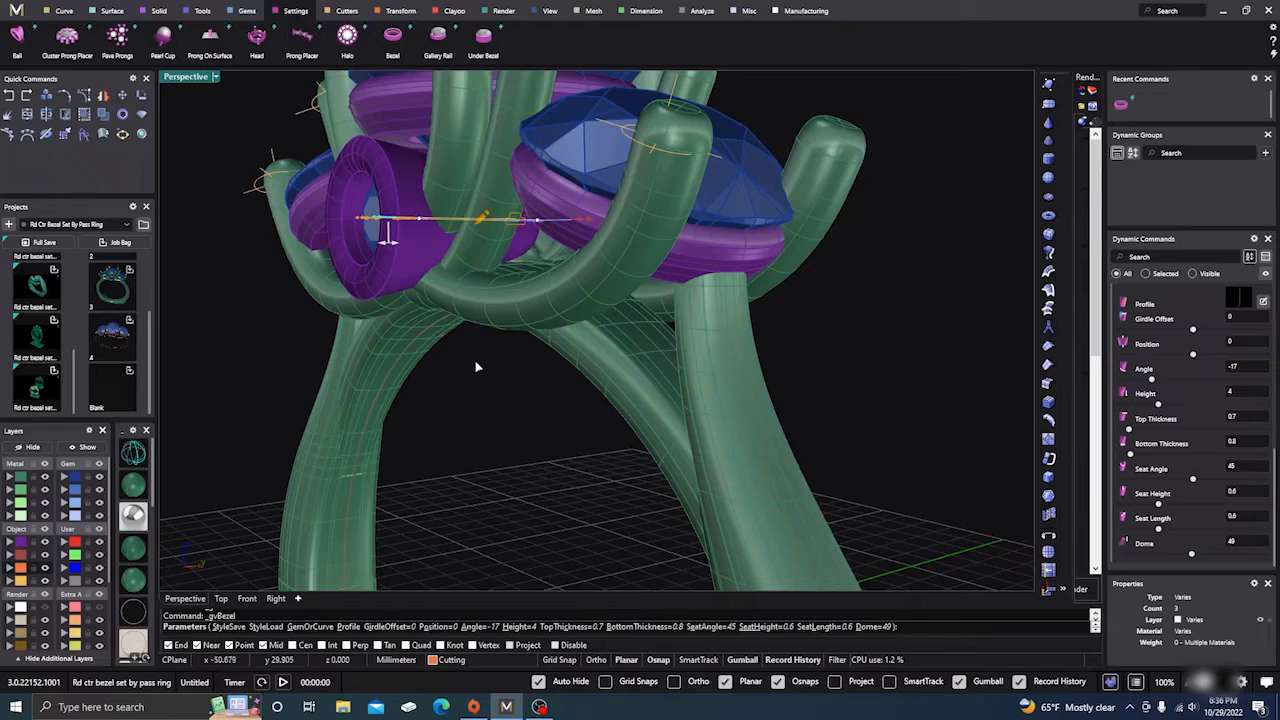
pyautogui.moveTo(389, 243)
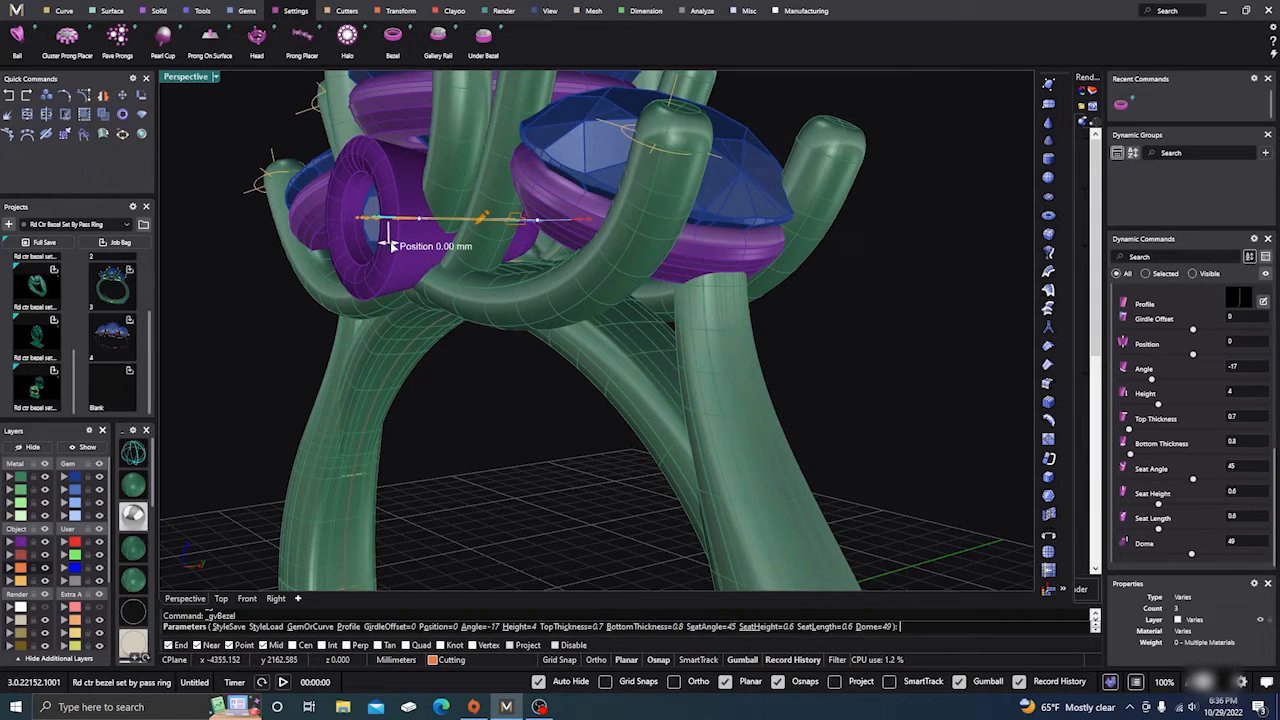
pyautogui.moveTo(389, 243); pyautogui.dragTo(402, 245)
pyautogui.moveTo(480, 445); pyautogui.dragTo(588, 489, button='right')
pyautogui.scroll(3, 505, 381)
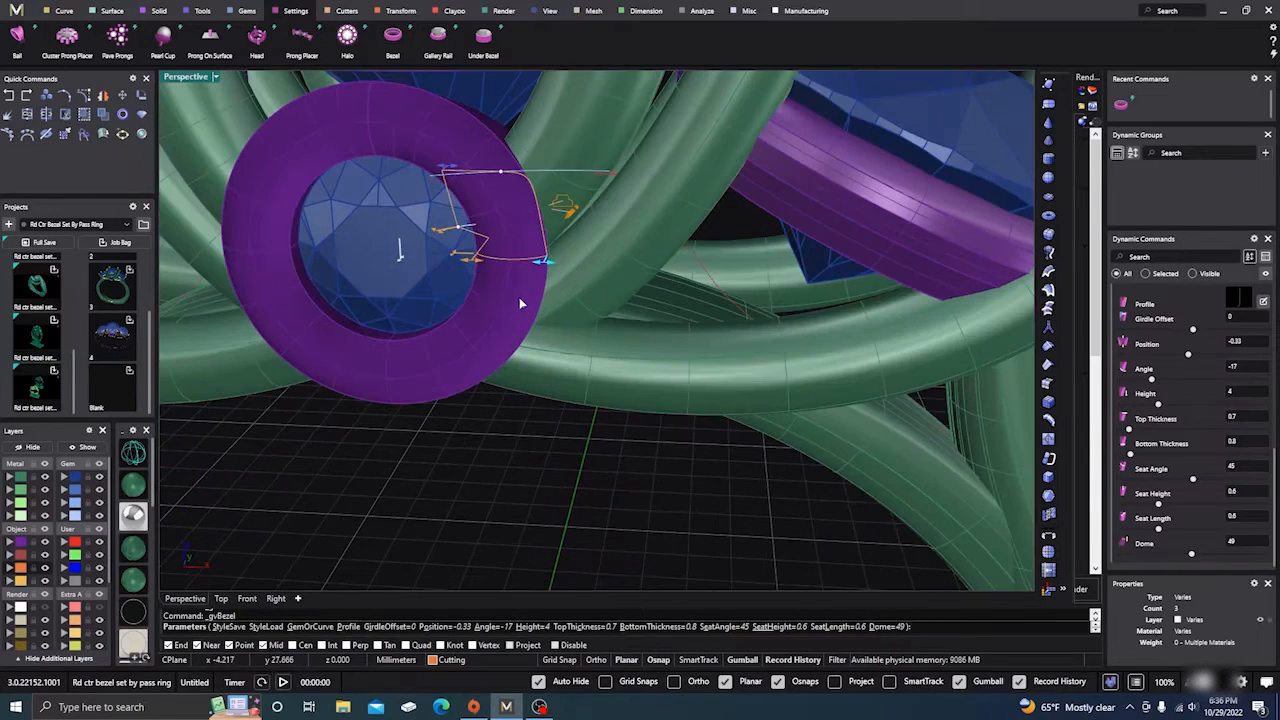
pyautogui.moveTo(538, 265); pyautogui.dragTo(541, 267)
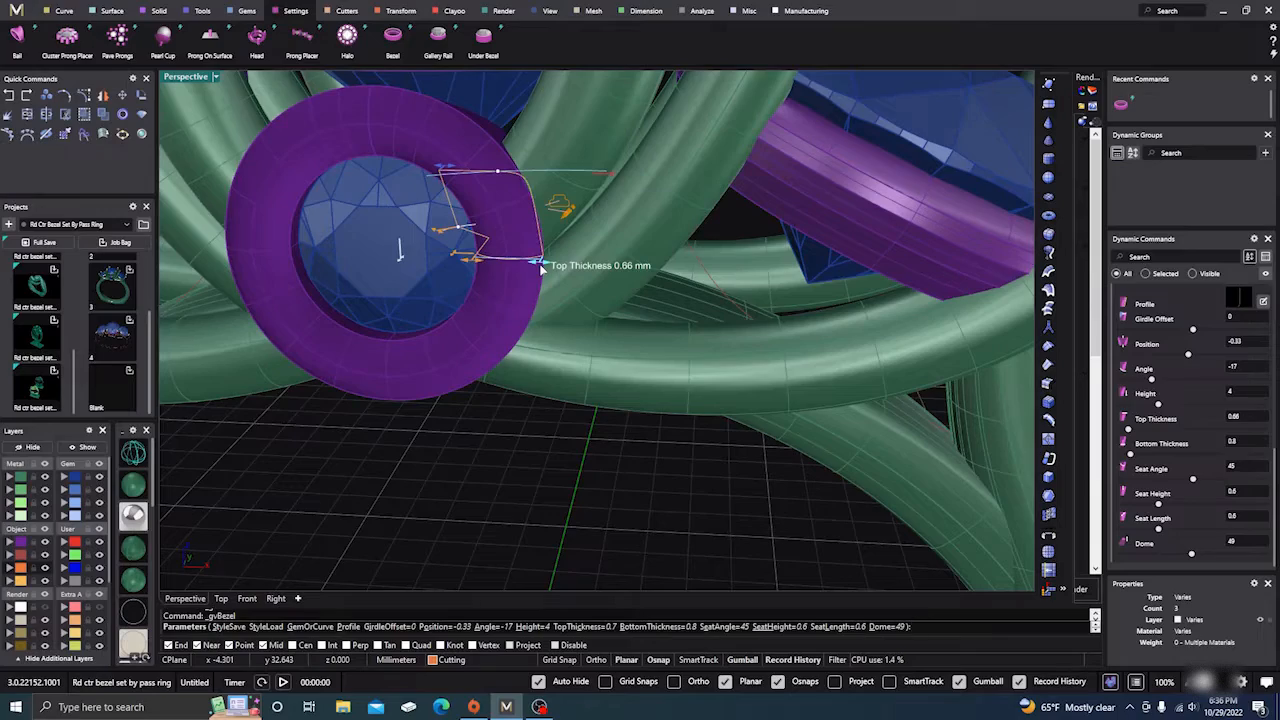
pyautogui.moveTo(586, 429); pyautogui.dragTo(535, 419, button='right')
pyautogui.rightClick(536, 420)
pyautogui.scroll(-5, 538, 423)
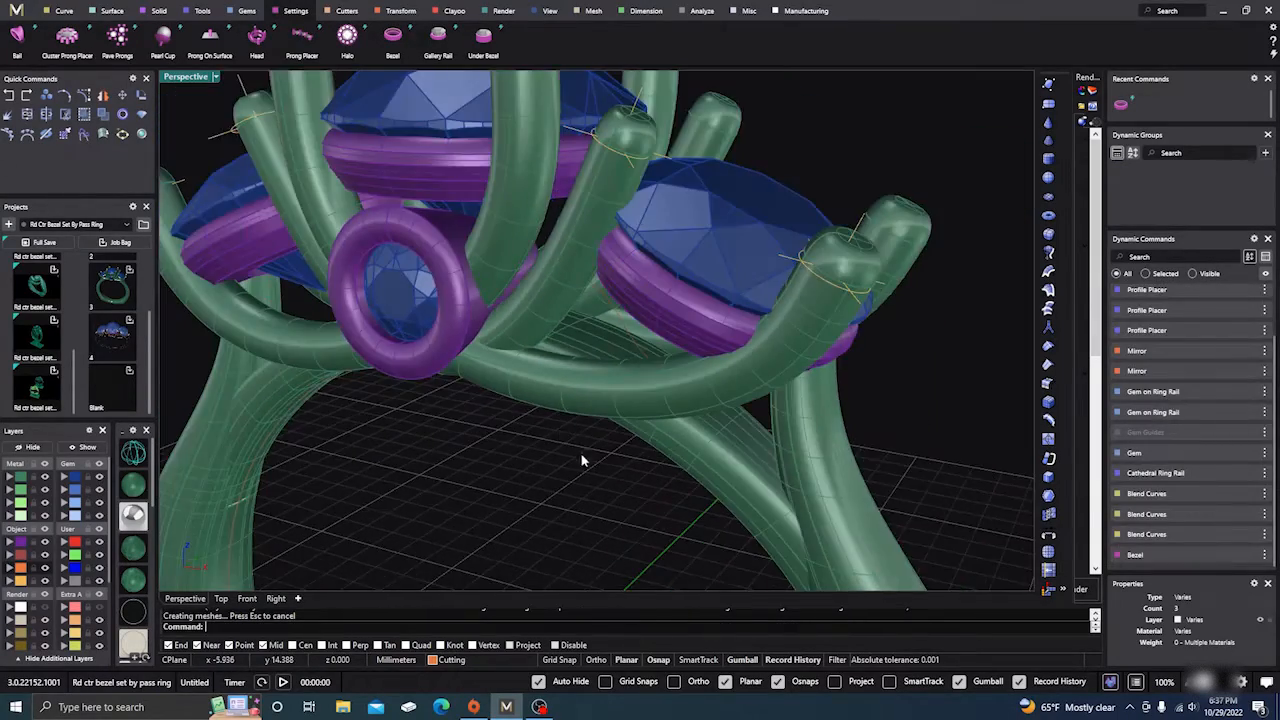
# Step: Reopen the bezel's parameters, move its position to -0.4 mm and shorten its height to 1.4
pyautogui.moveTo(583, 461); pyautogui.dragTo(555, 425, button='right')
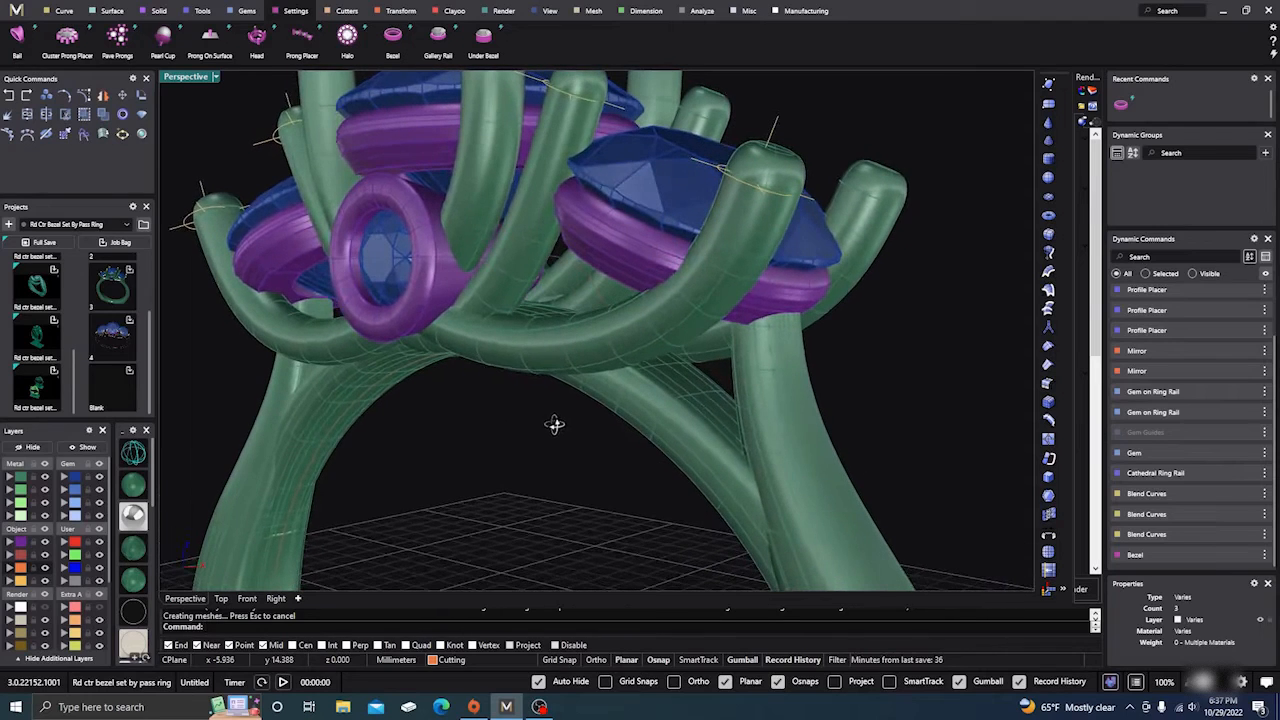
pyautogui.click(393, 264)
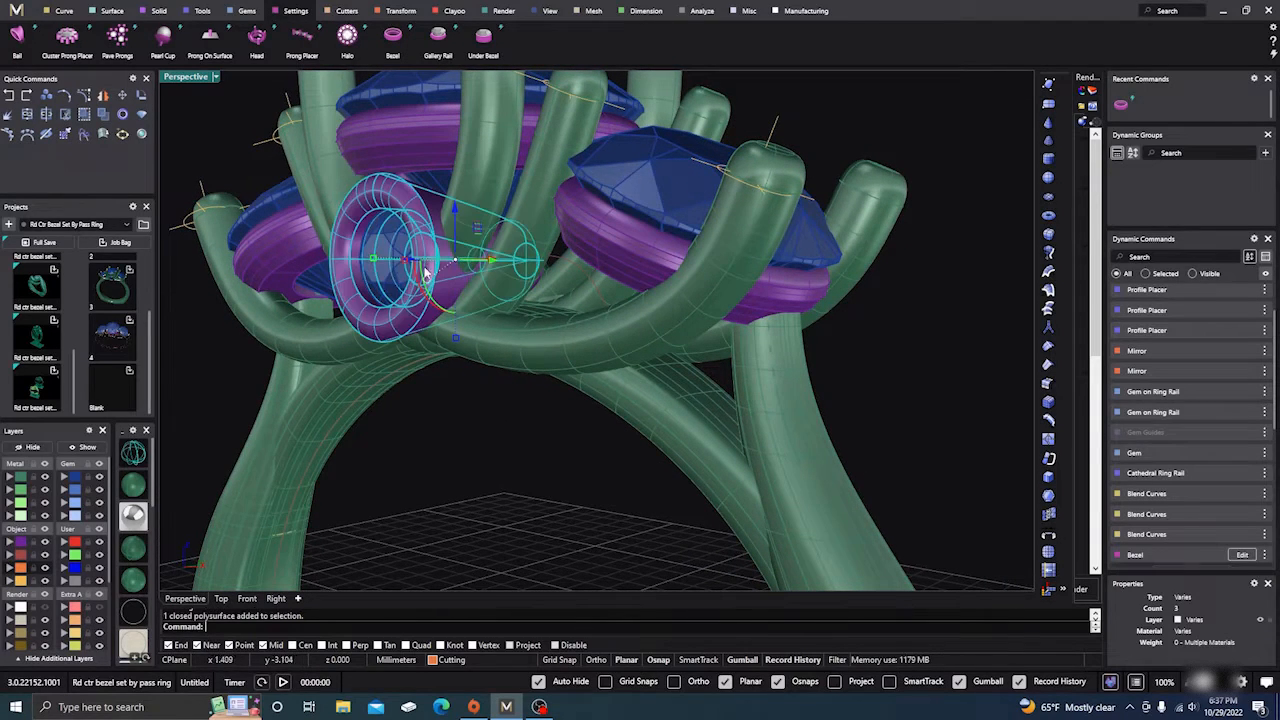
pyautogui.scroll(-2, 1176, 450)
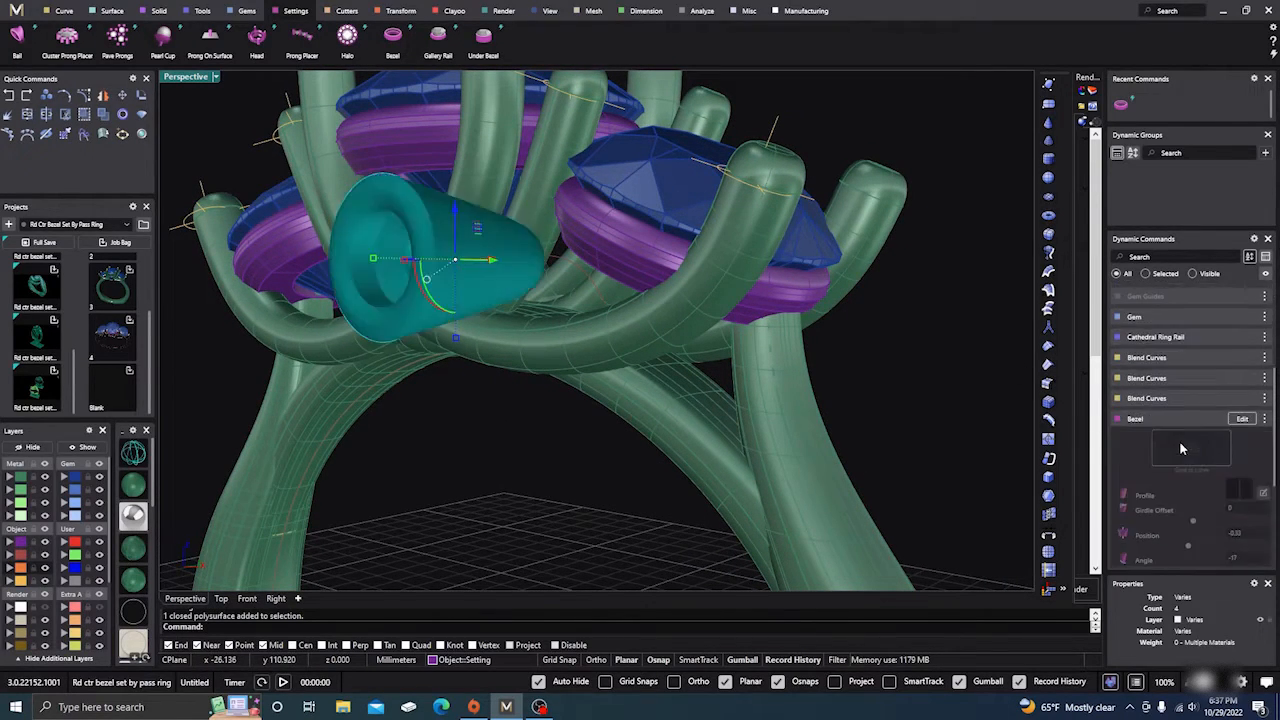
pyautogui.click(1236, 421)
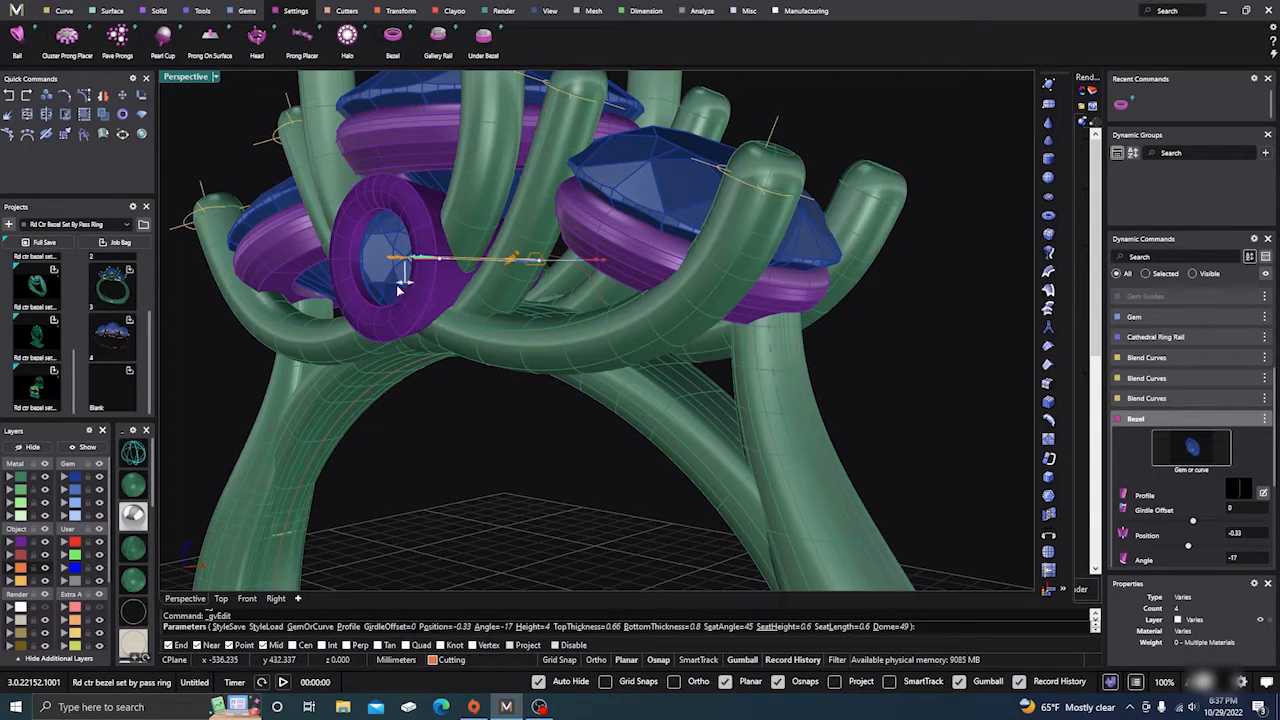
pyautogui.moveTo(425, 398); pyautogui.dragTo(409, 349, button='right')
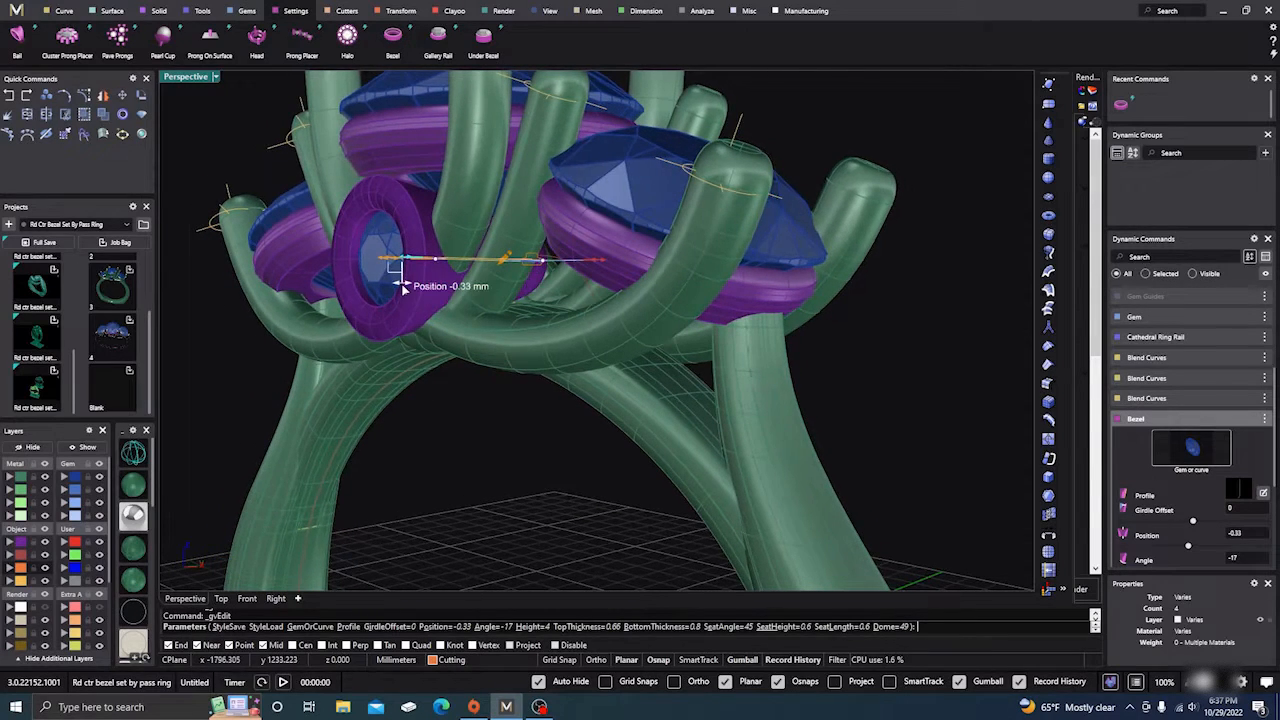
pyautogui.moveTo(407, 287); pyautogui.dragTo(410, 287)
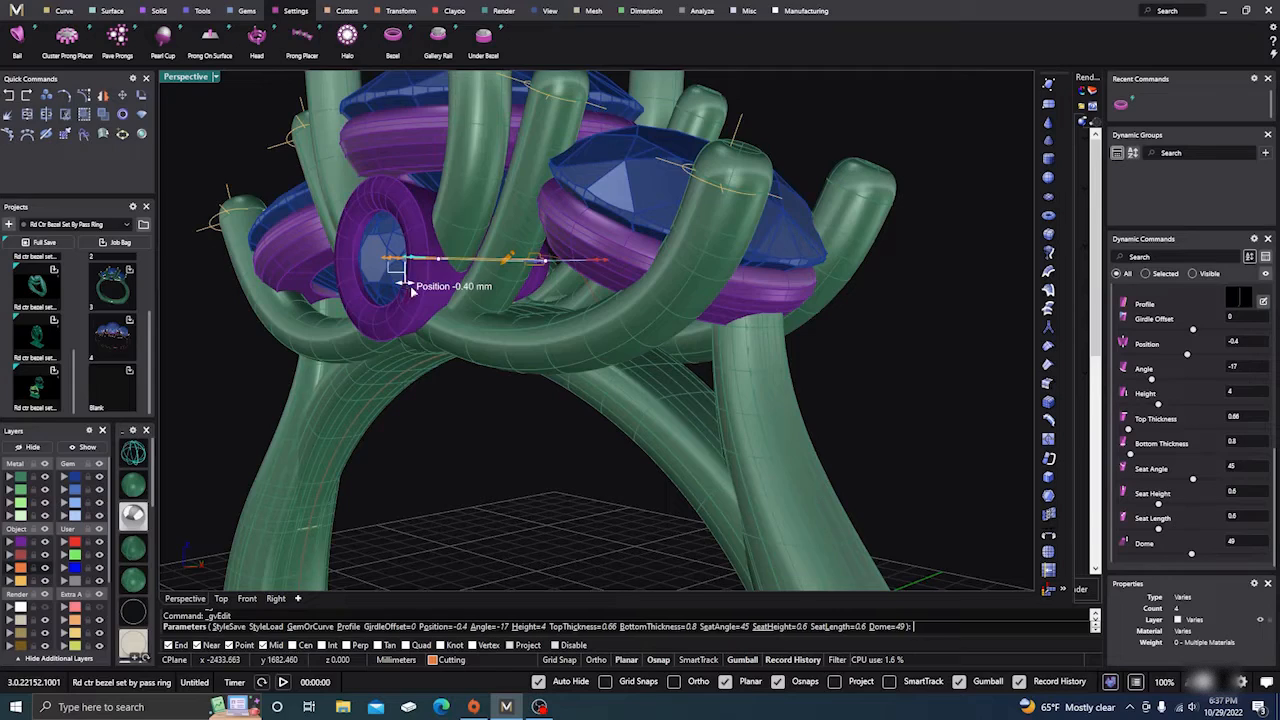
pyautogui.moveTo(442, 422); pyautogui.dragTo(550, 303, button='right')
pyautogui.moveTo(590, 276); pyautogui.dragTo(502, 255)
# Step: Inspect the bezel in ghosted and shaded display from several angles, then finish the Bezel command
pyautogui.moveTo(527, 427); pyautogui.dragTo(272, 438, button='right')
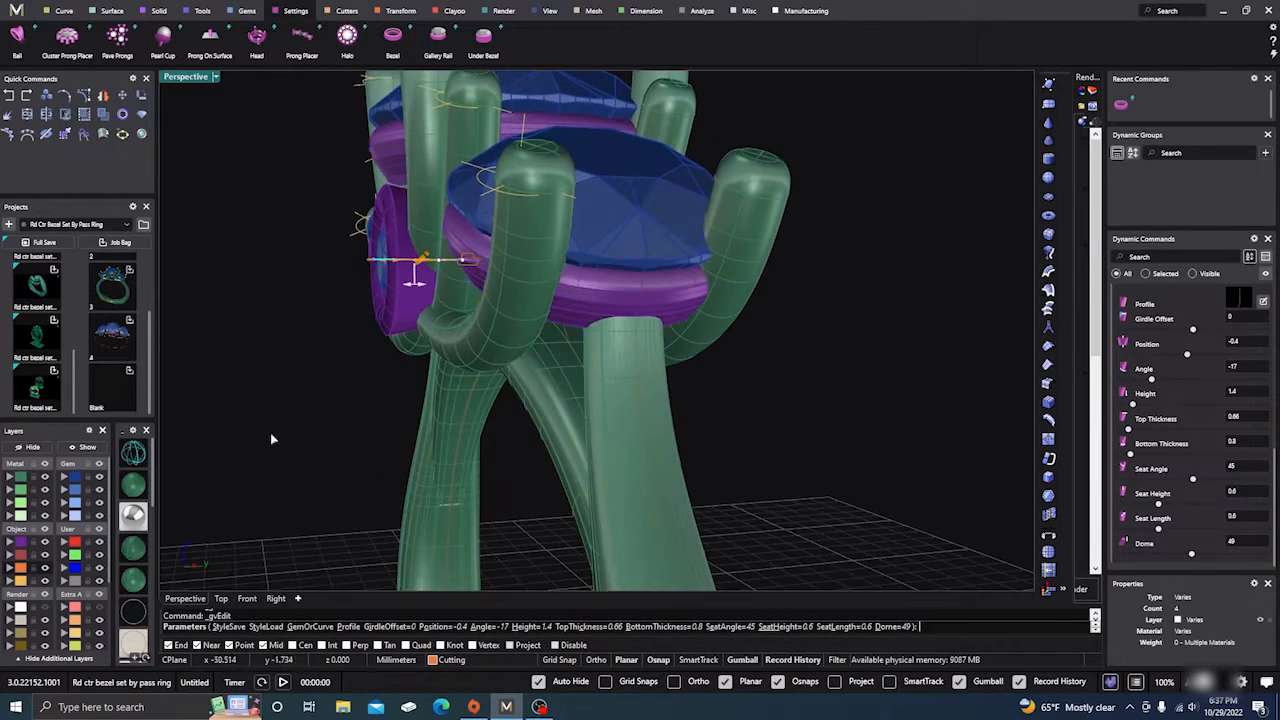
pyautogui.click(134, 453)
pyautogui.moveTo(354, 443)
pyautogui.mouseDown(button='right')
pyautogui.moveTo(331, 429)
pyautogui.moveTo(343, 440)
pyautogui.moveTo(182, 468)
pyautogui.mouseUp(button='right')
pyautogui.click(137, 489)
pyautogui.moveTo(283, 446); pyautogui.dragTo(458, 449, button='right')
pyautogui.moveTo(532, 403); pyautogui.dragTo(538, 133, button='right')
pyautogui.scroll(-2, 514, 188)
pyautogui.scroll(-2, 514, 188)
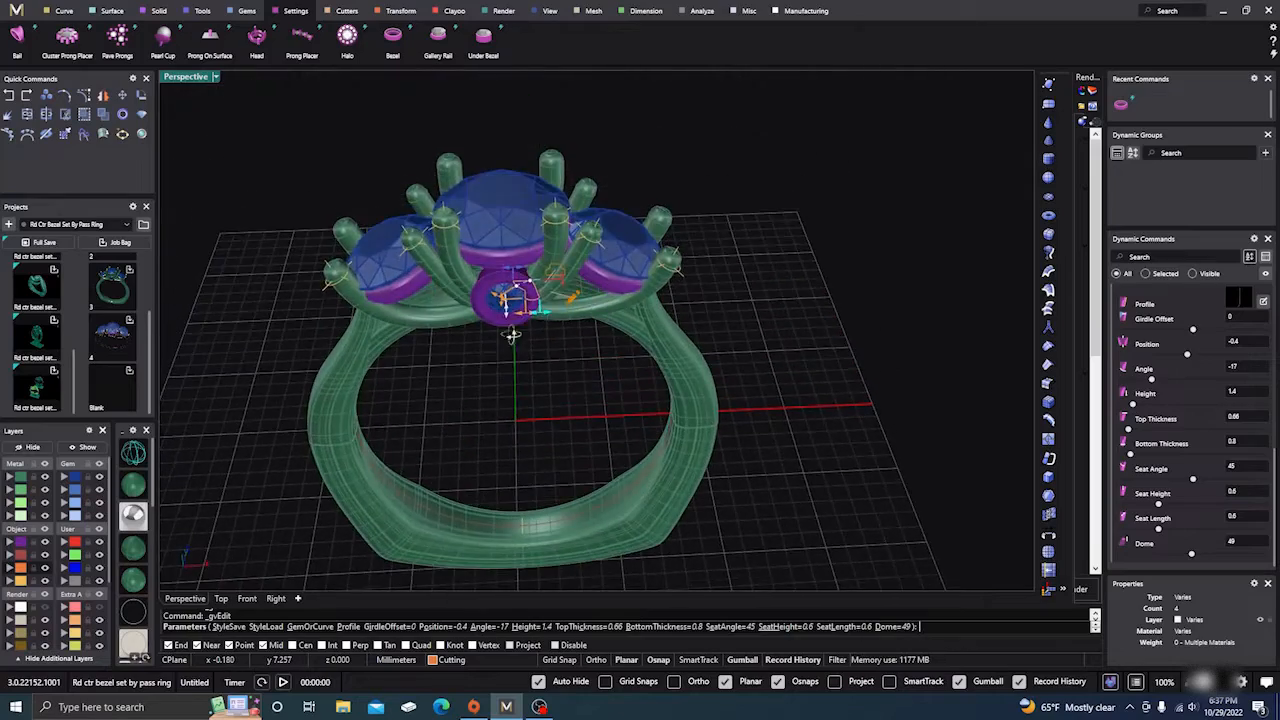
pyautogui.moveTo(509, 334); pyautogui.dragTo(657, 277, button='right')
pyautogui.scroll(3, 557, 302)
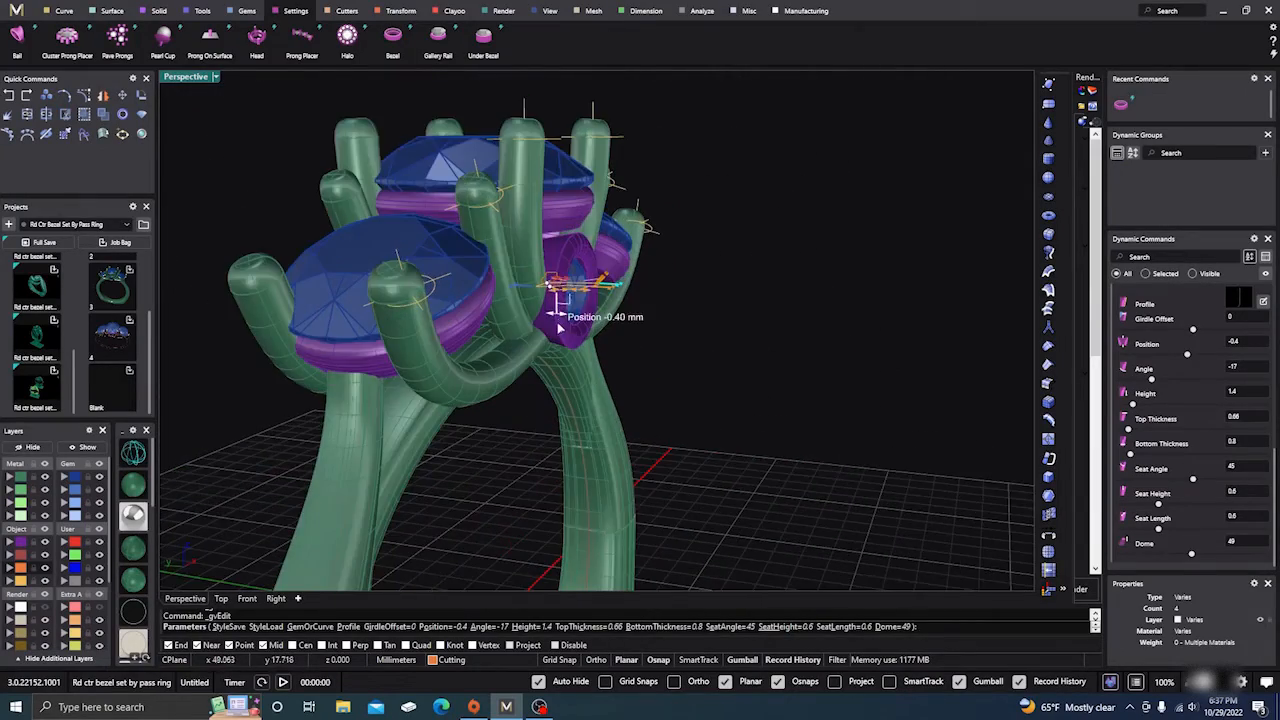
pyautogui.scroll(5, 570, 384)
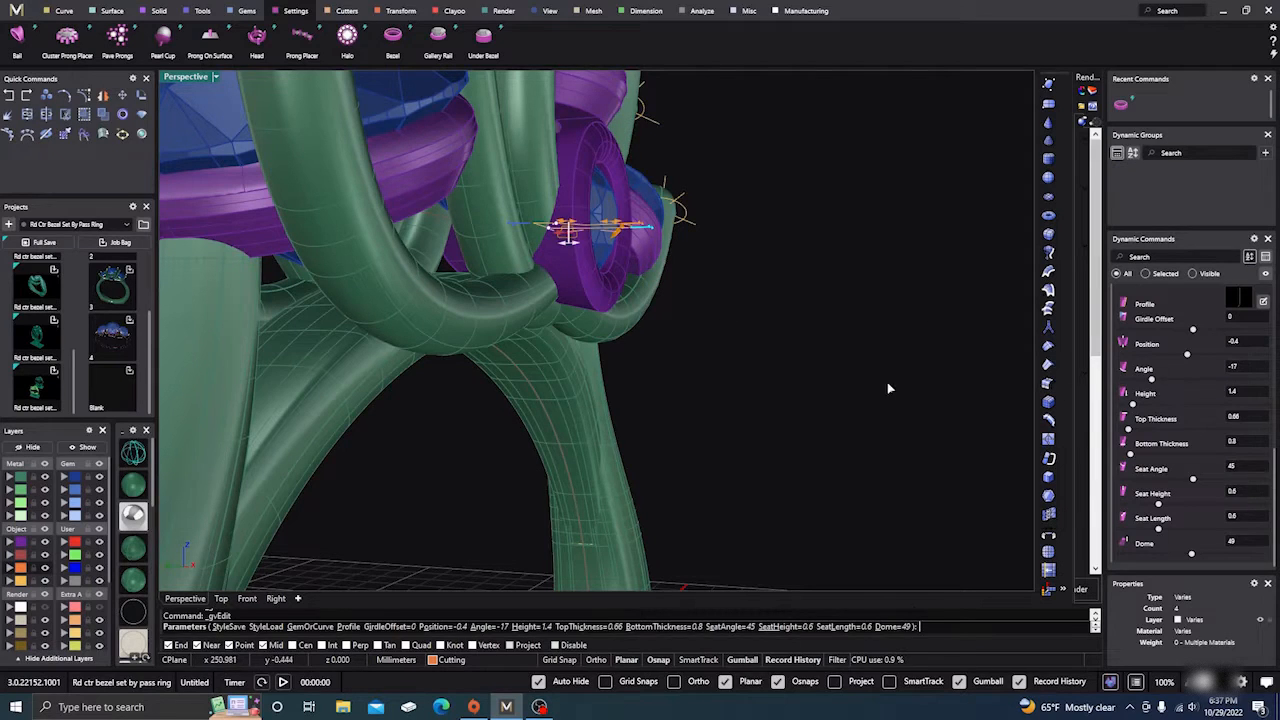
pyautogui.press('Return')
pyautogui.moveTo(841, 388); pyautogui.dragTo(708, 405, button='right')
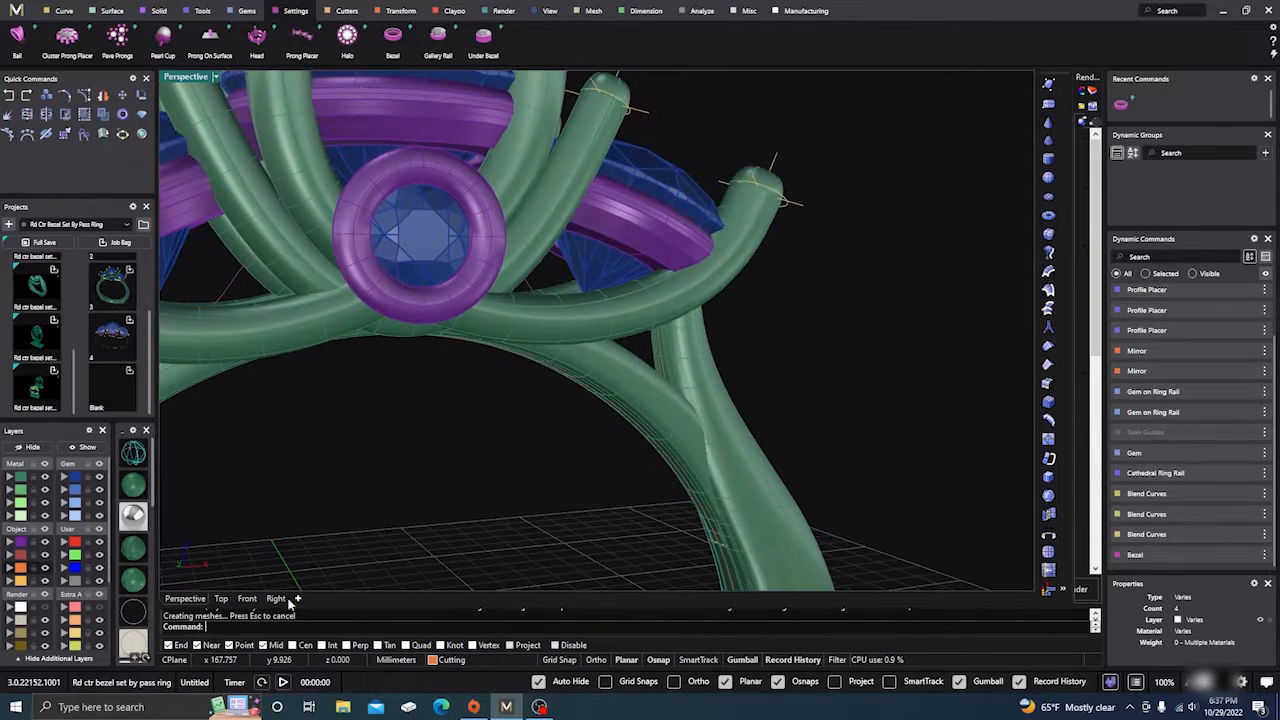
# Step: Select the small accent gem together with its bezel
pyautogui.click(246, 599)
pyautogui.scroll(-2, 445, 427)
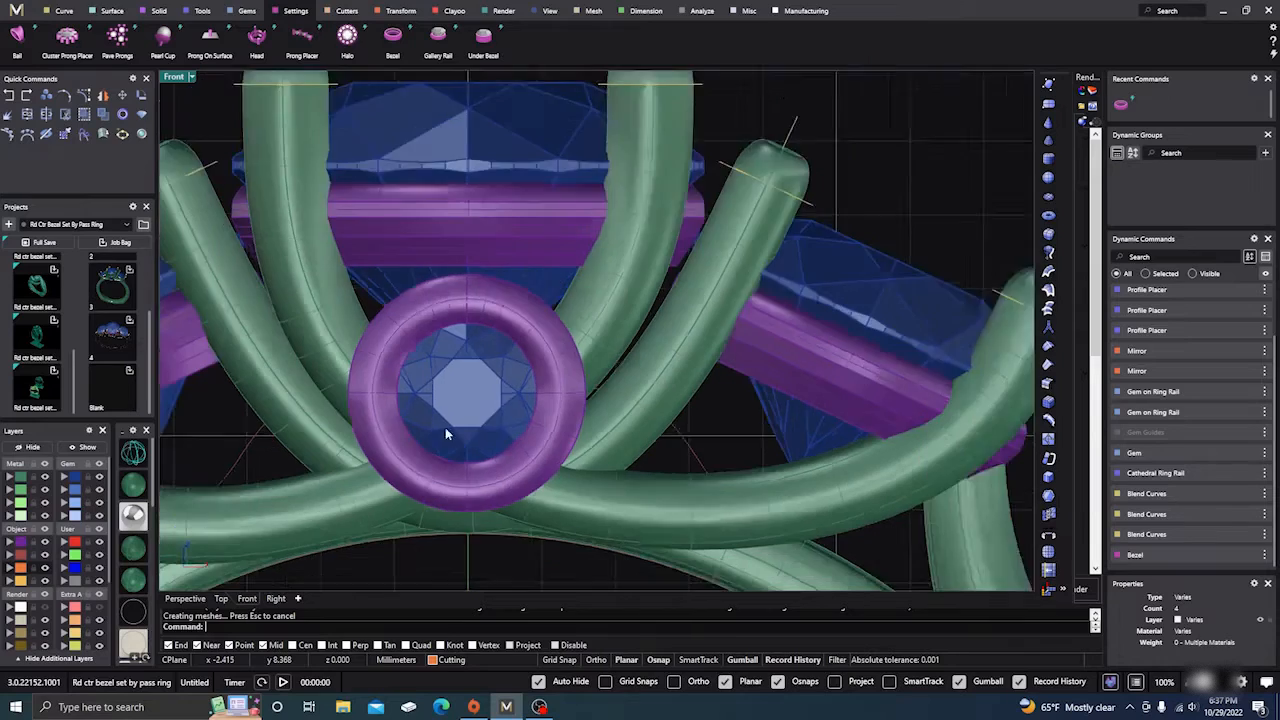
pyautogui.scroll(-4, 487, 530)
pyautogui.scroll(8, 500, 480)
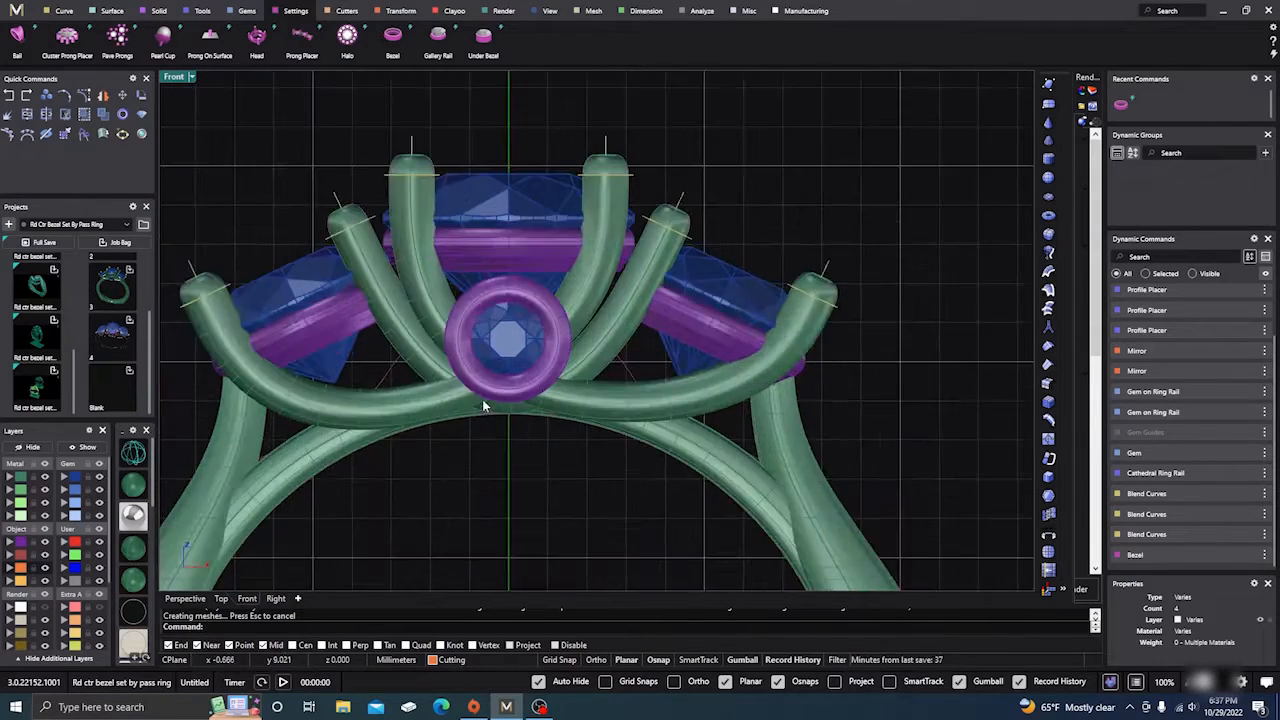
pyautogui.scroll(-5, 505, 402)
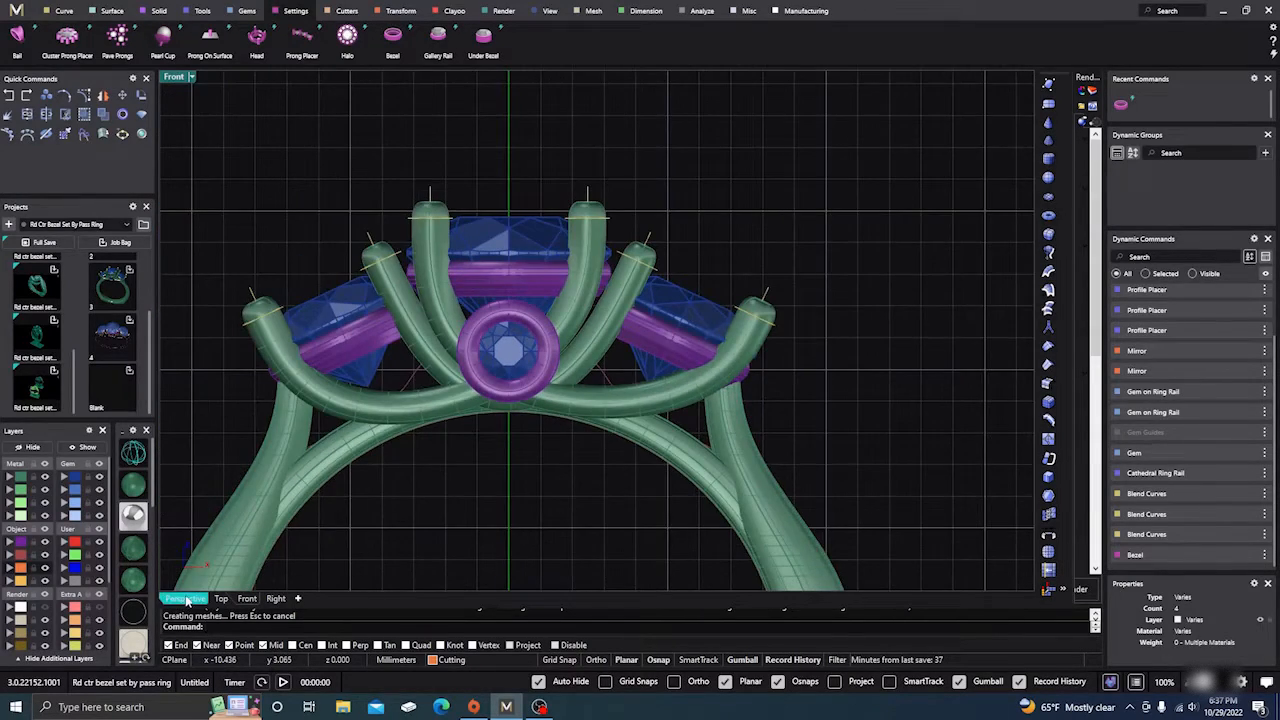
pyautogui.click(185, 598)
pyautogui.scroll(-4, 540, 390)
pyautogui.moveTo(606, 366); pyautogui.dragTo(551, 386, button='right')
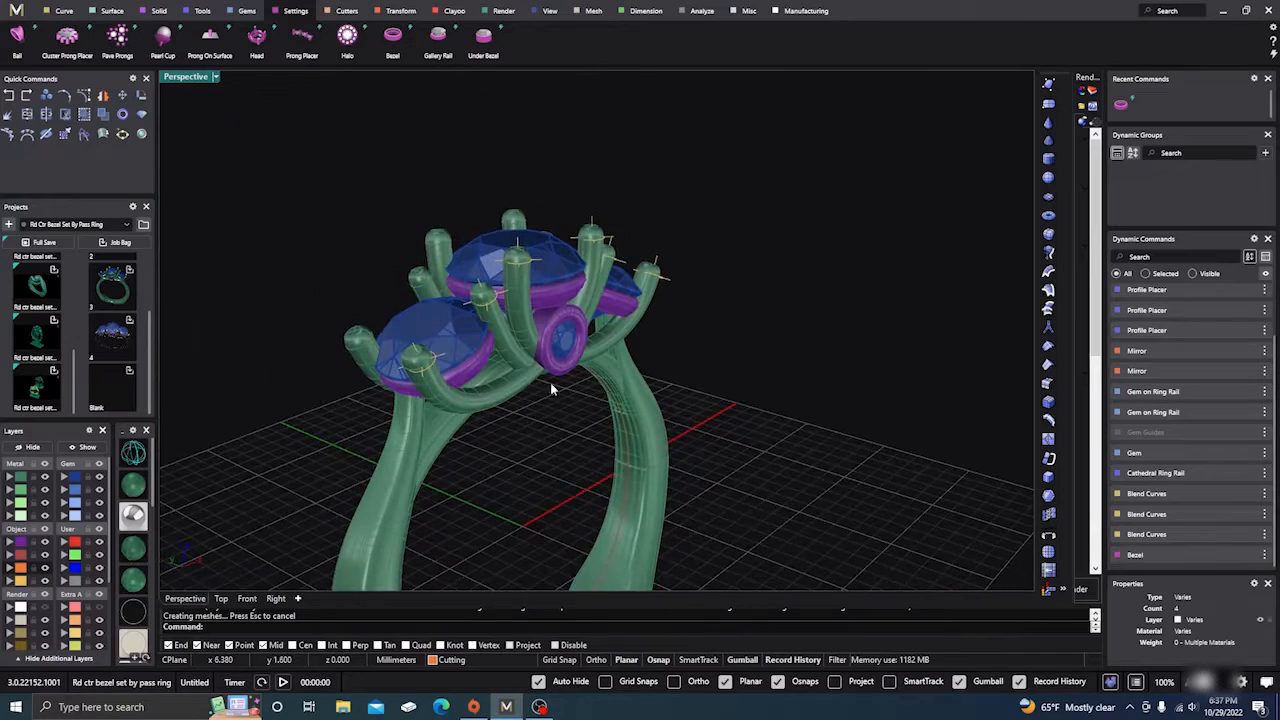
pyautogui.scroll(5, 553, 374)
pyautogui.click(585, 318)
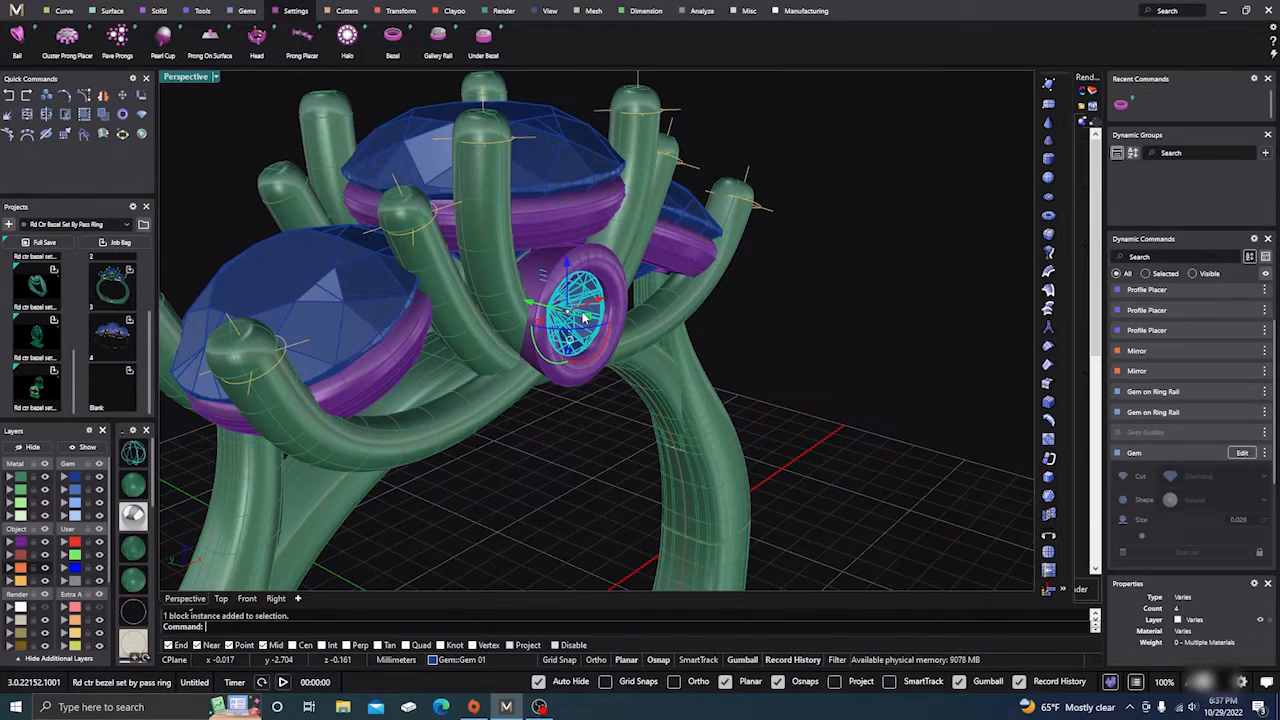
pyautogui.keyDown('shift'); pyautogui.click(556, 272); pyautogui.keyUp('shift')
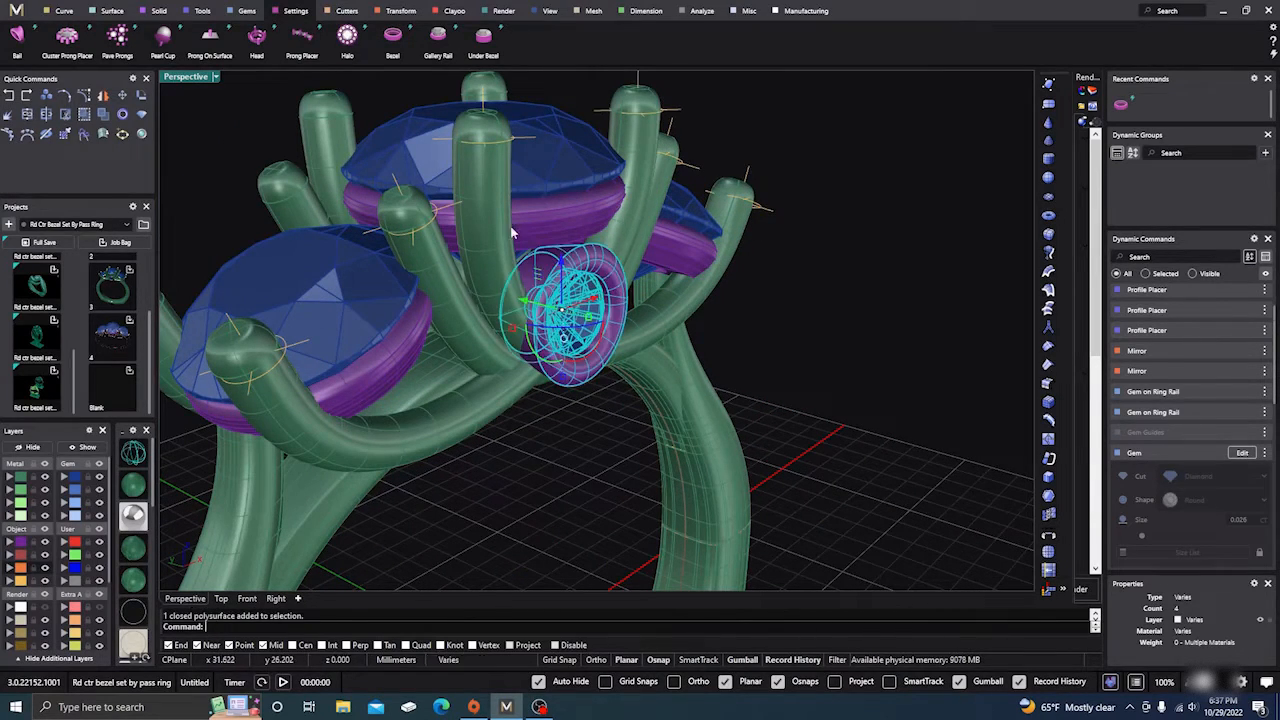
# Step: Mirror the gem and bezel across X onto the ring's opposite side
pyautogui.click(400, 12)
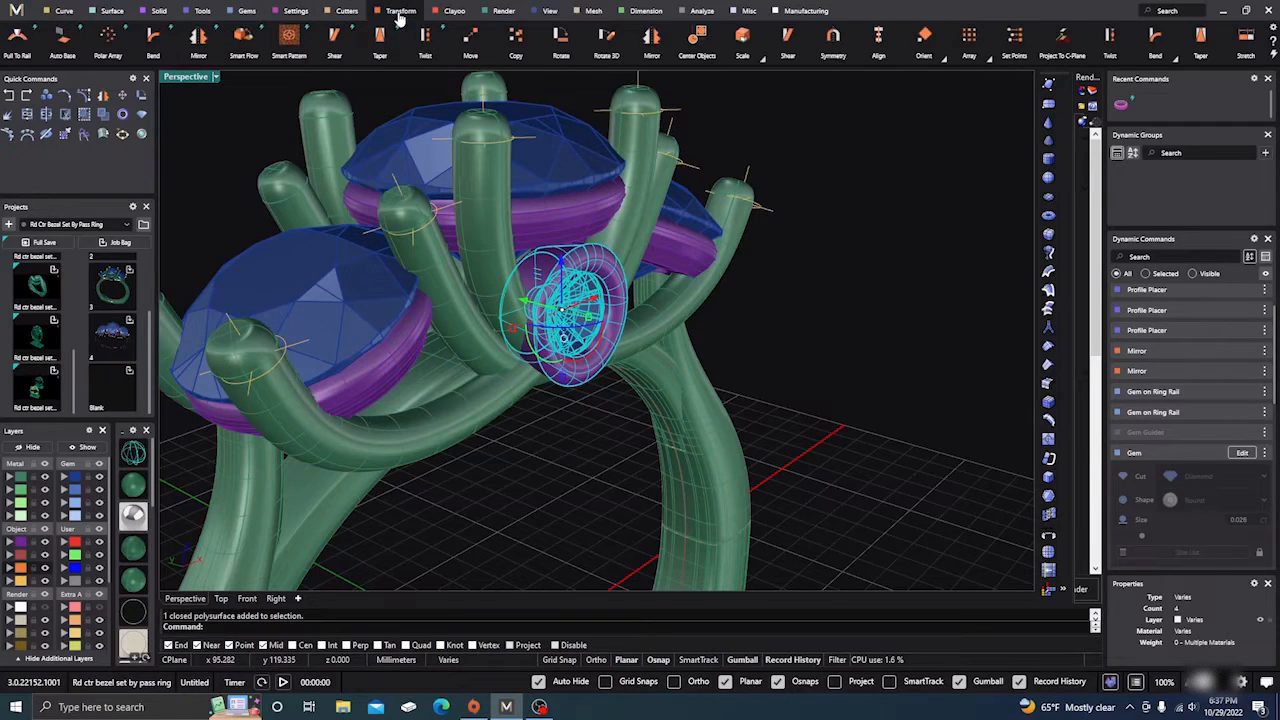
pyautogui.click(199, 38)
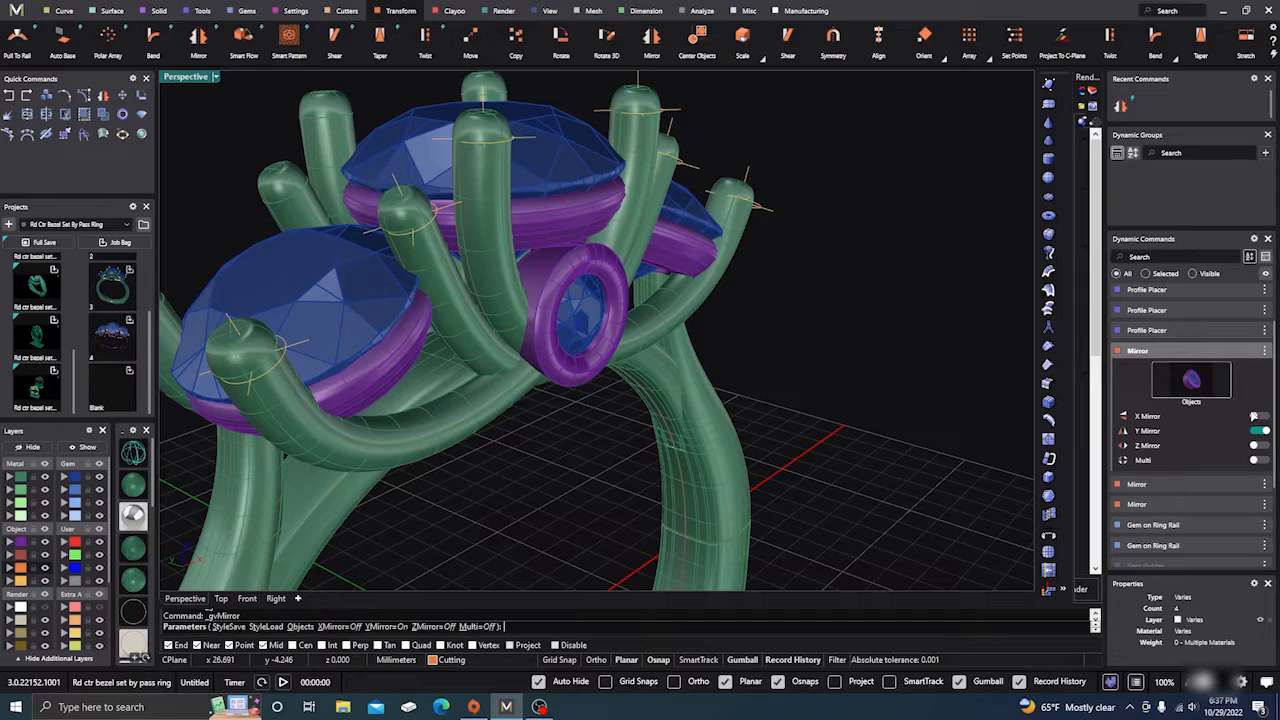
pyautogui.click(1257, 416)
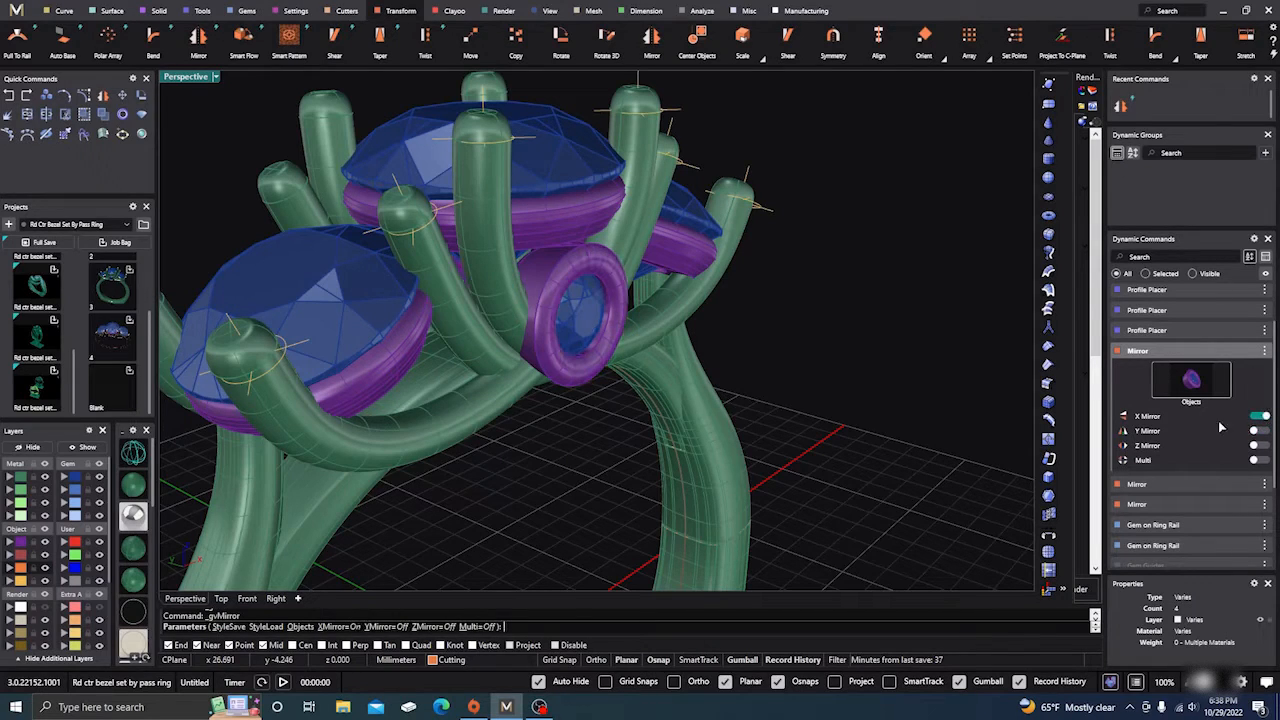
pyautogui.scroll(-3, 902, 361)
pyautogui.moveTo(900, 361); pyautogui.dragTo(755, 514, button='right')
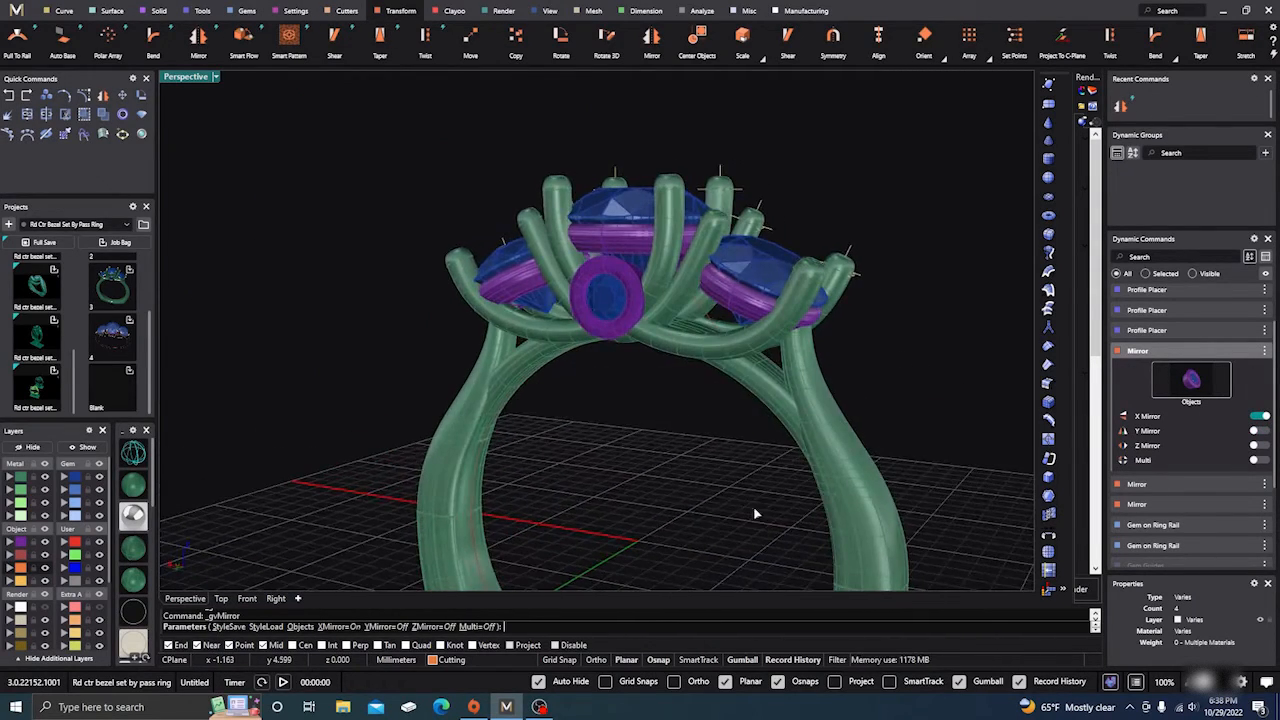
pyautogui.rightClick(686, 493)
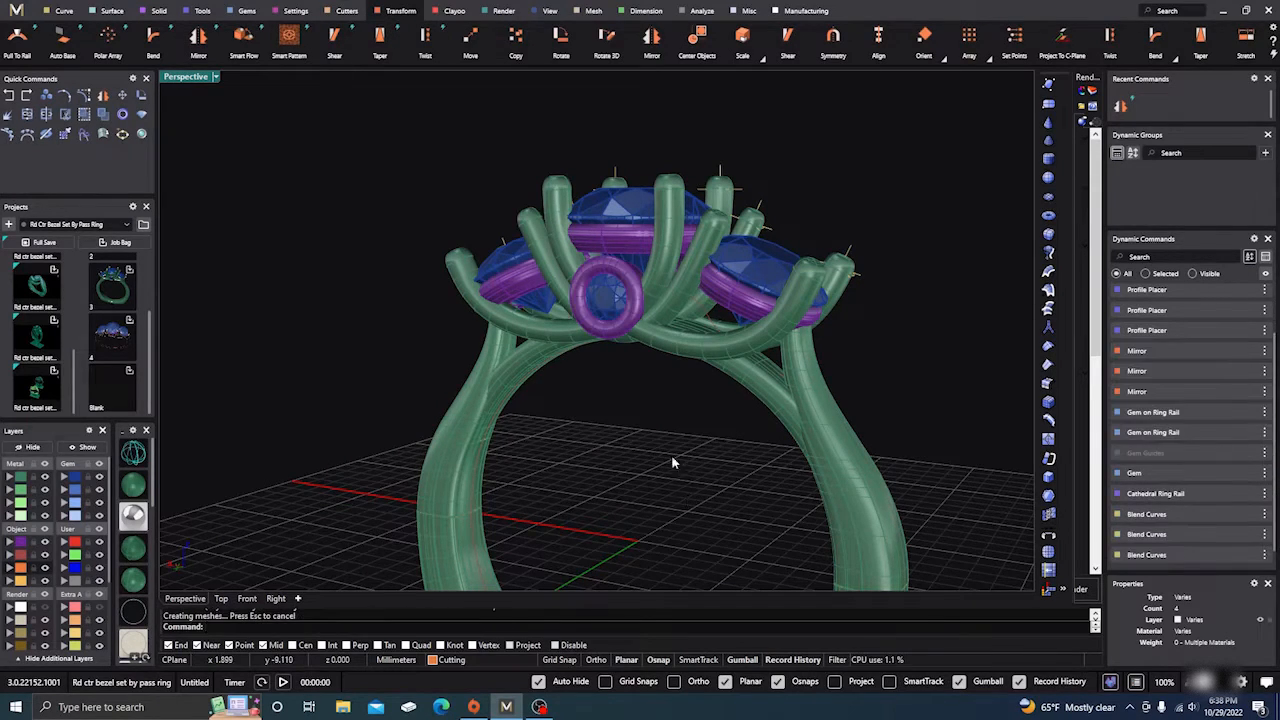
pyautogui.moveTo(663, 451); pyautogui.dragTo(514, 440, button='right')
pyautogui.scroll(5, 562, 368)
pyautogui.moveTo(597, 460); pyautogui.dragTo(554, 426, button='right')
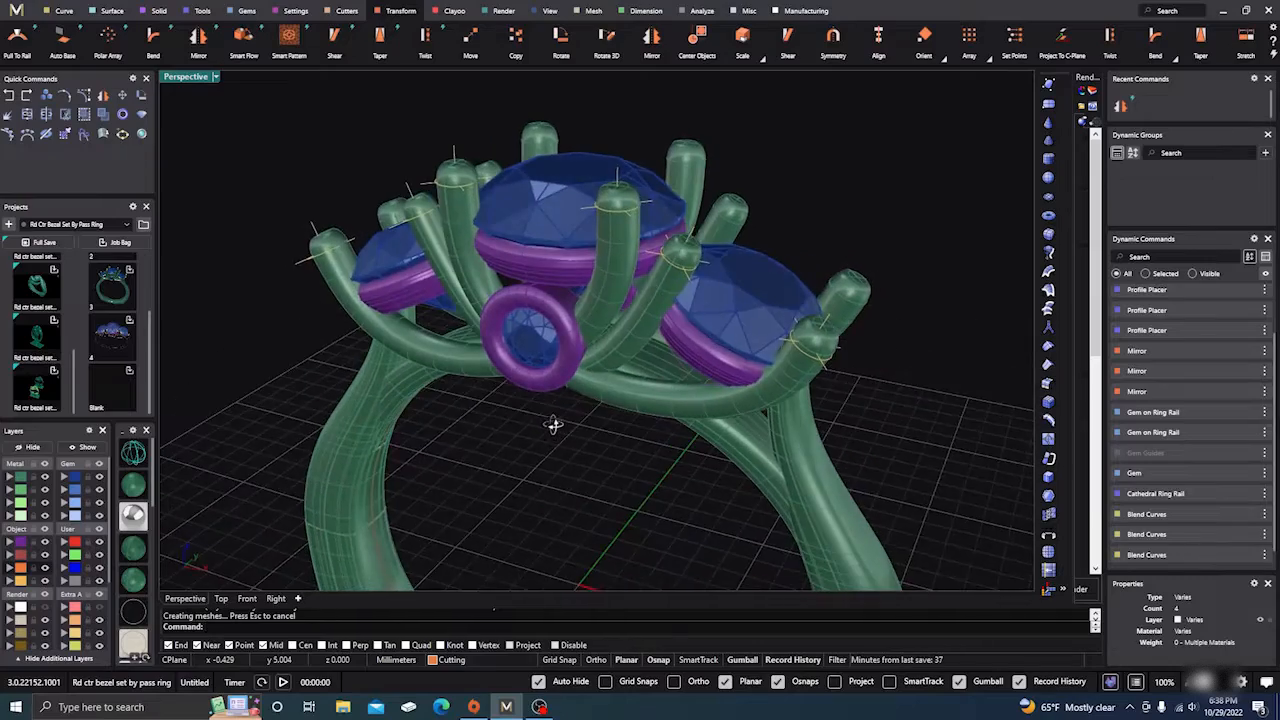
pyautogui.scroll(-5, 543, 360)
pyautogui.moveTo(545, 366); pyautogui.dragTo(597, 475, button='right')
pyautogui.scroll(-4, 596, 400)
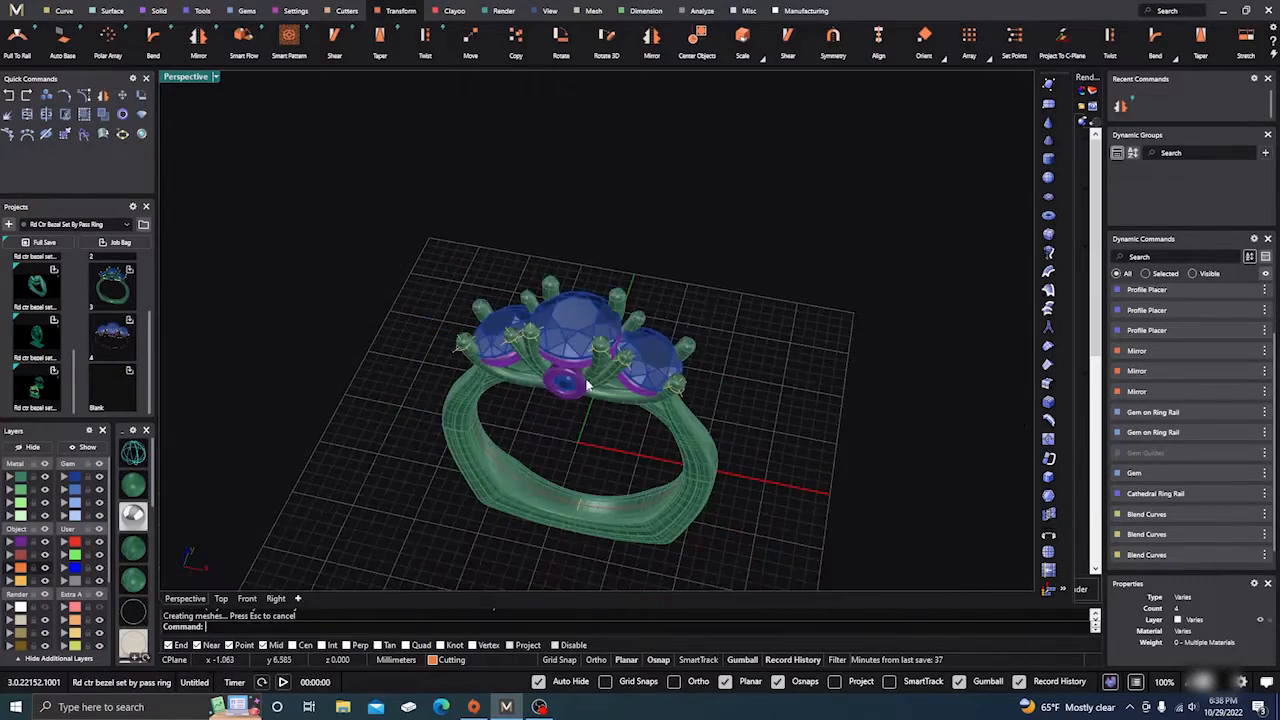
pyautogui.moveTo(596, 390); pyautogui.dragTo(588, 330, button='right')
pyautogui.scroll(-3, 588, 330)
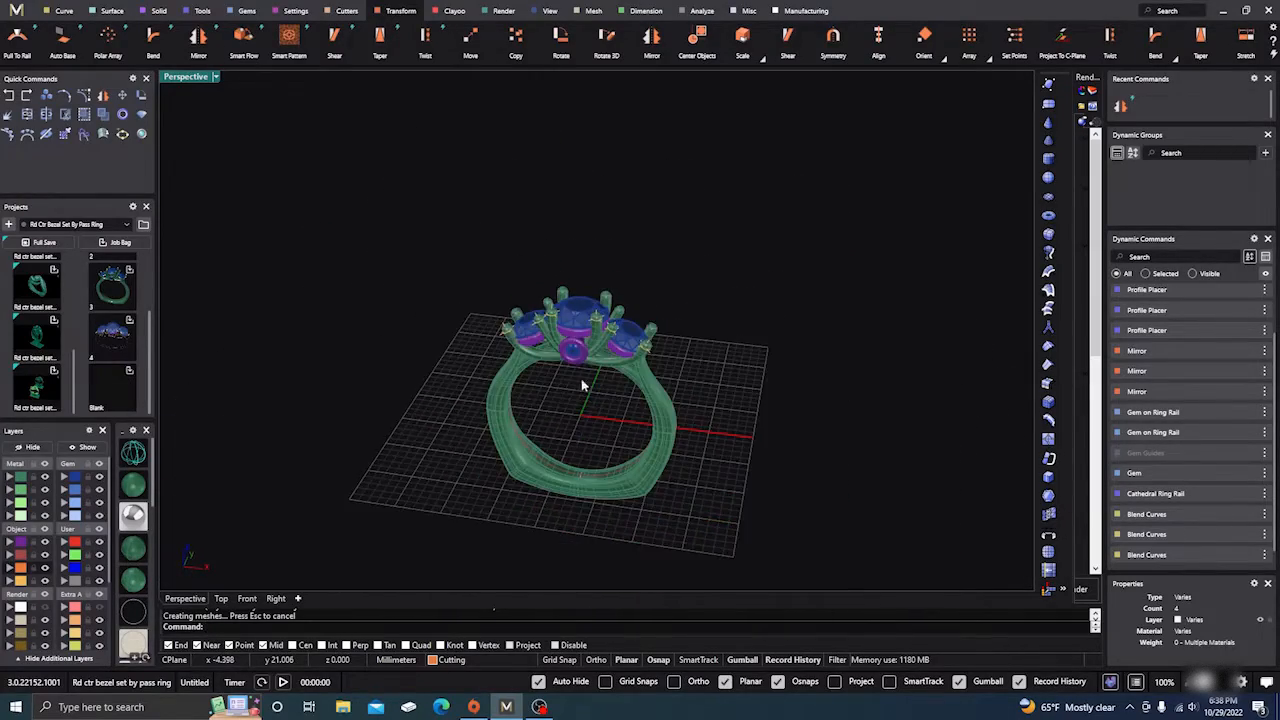
pyautogui.moveTo(584, 386); pyautogui.dragTo(540, 371, button='right')
pyautogui.scroll(5, 592, 388)
pyautogui.scroll(-2, 538, 402)
pyautogui.click(451, 411)
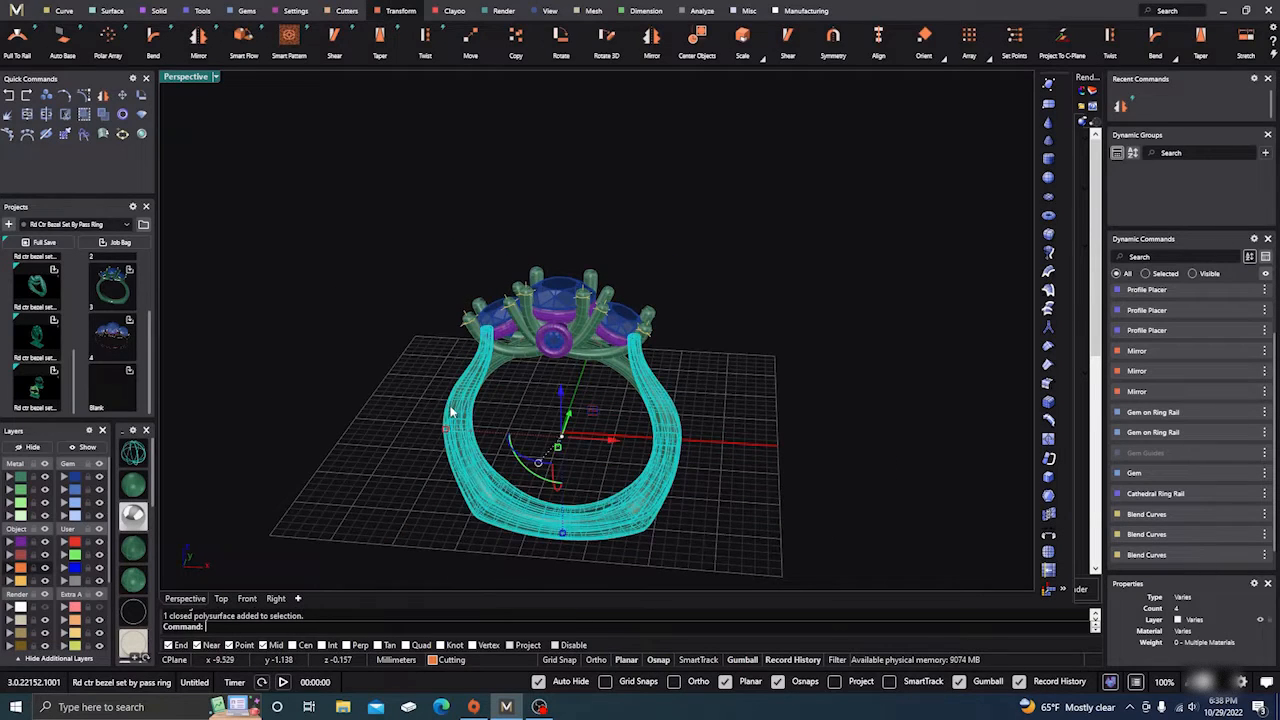
pyautogui.click(513, 385)
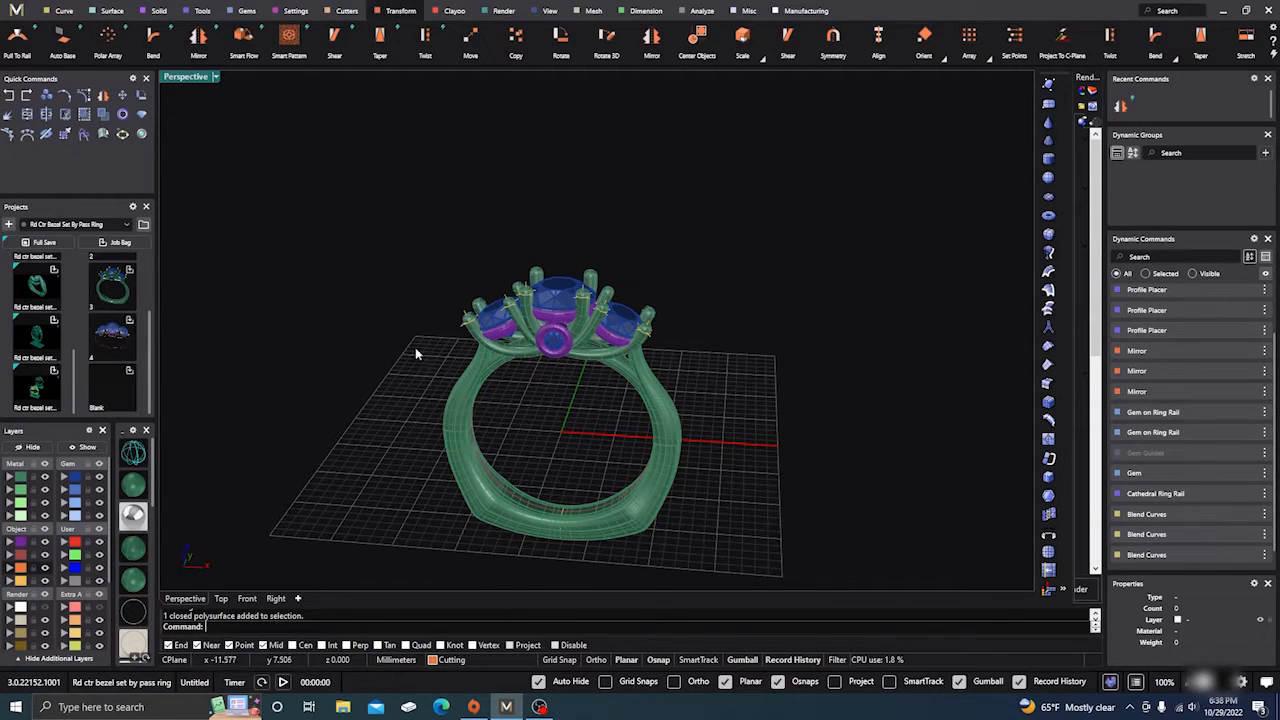
# Step: Boolean-union the ring shank with the upper band using the Solids tools
pyautogui.click(203, 12)
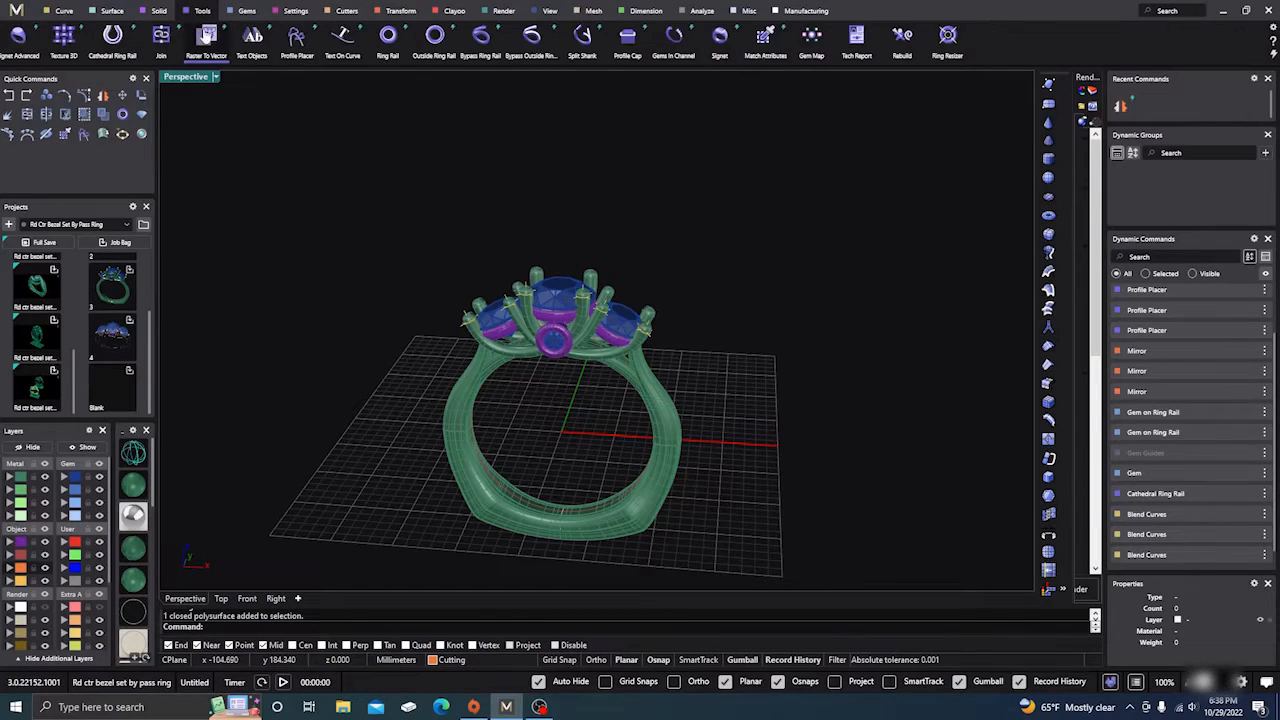
pyautogui.click(160, 12)
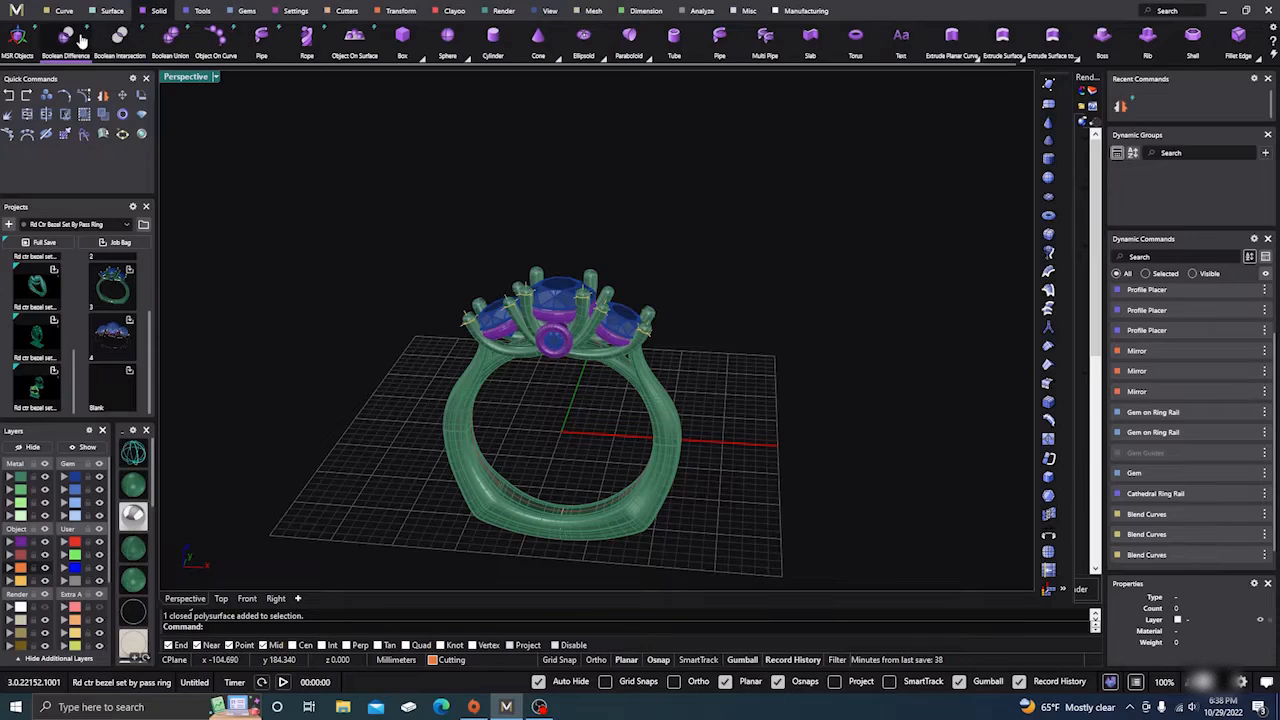
pyautogui.click(168, 42)
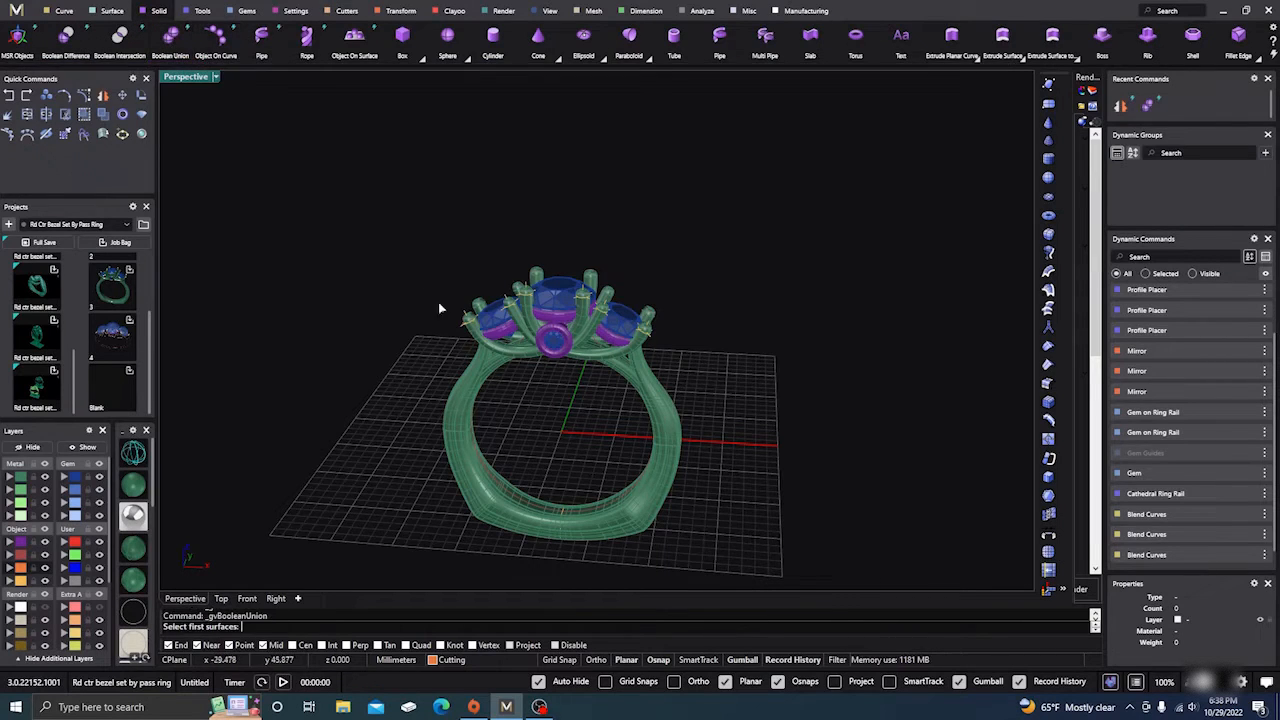
pyautogui.scroll(2, 463, 435)
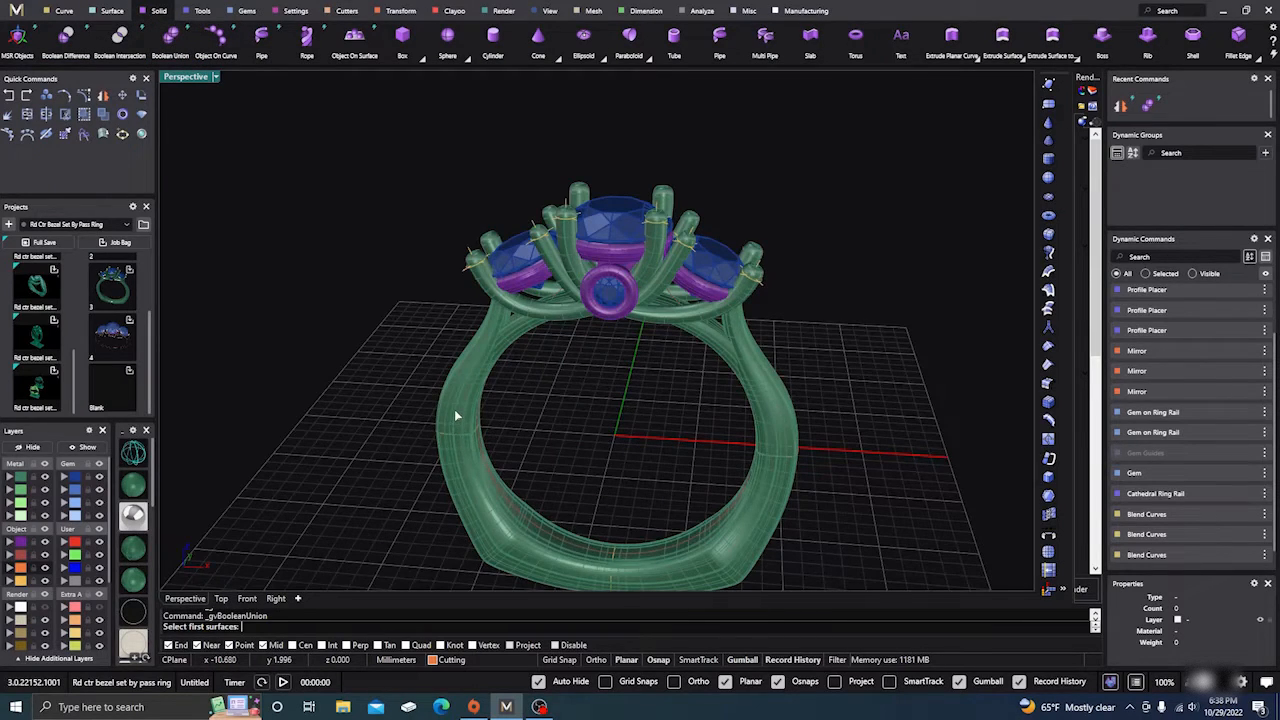
pyautogui.click(454, 409)
pyautogui.press('Return')
pyautogui.click(513, 339)
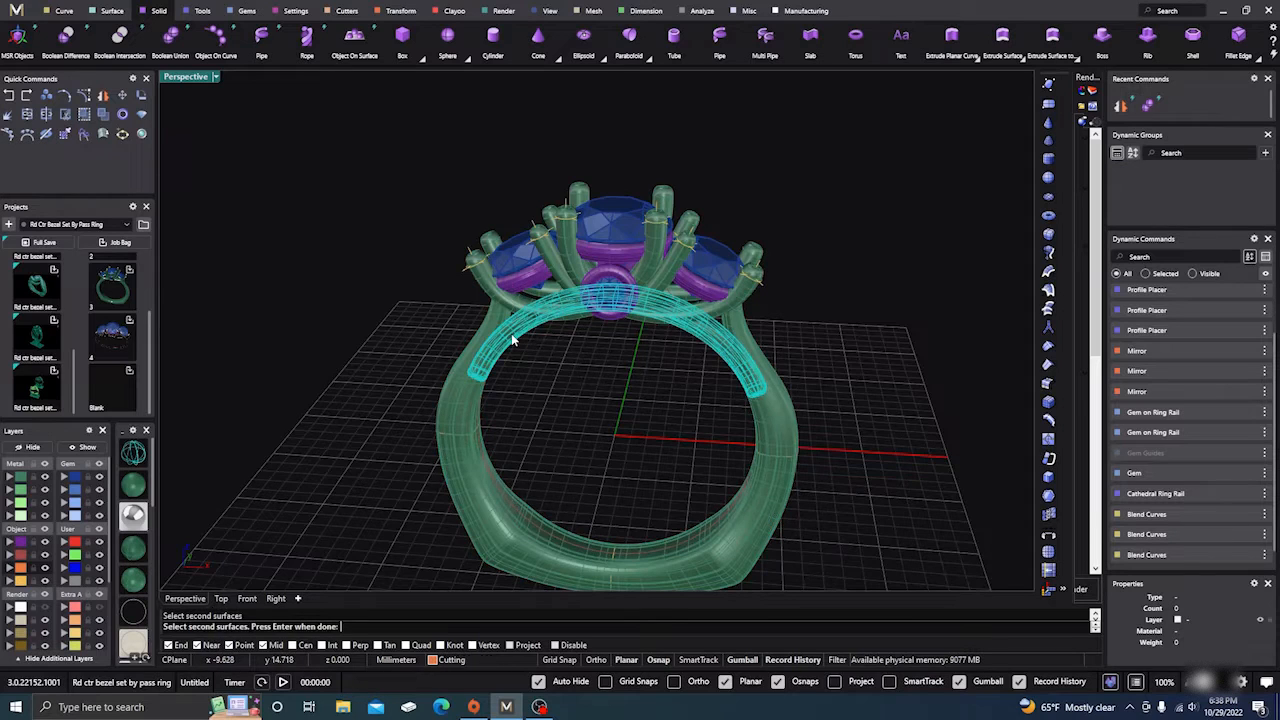
pyautogui.press('Return')
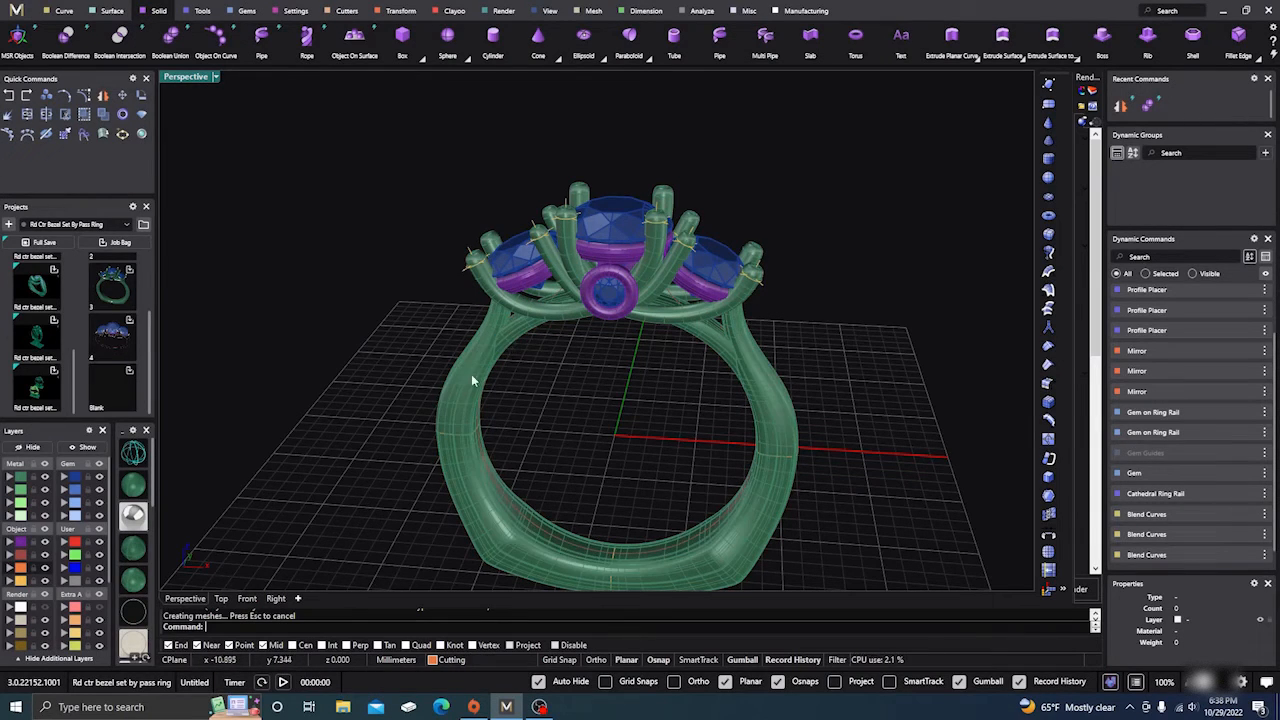
# Step: Move the overlapping duplicate shank polysurface to the Light layer and reselect the remaining shank
pyautogui.click(474, 381)
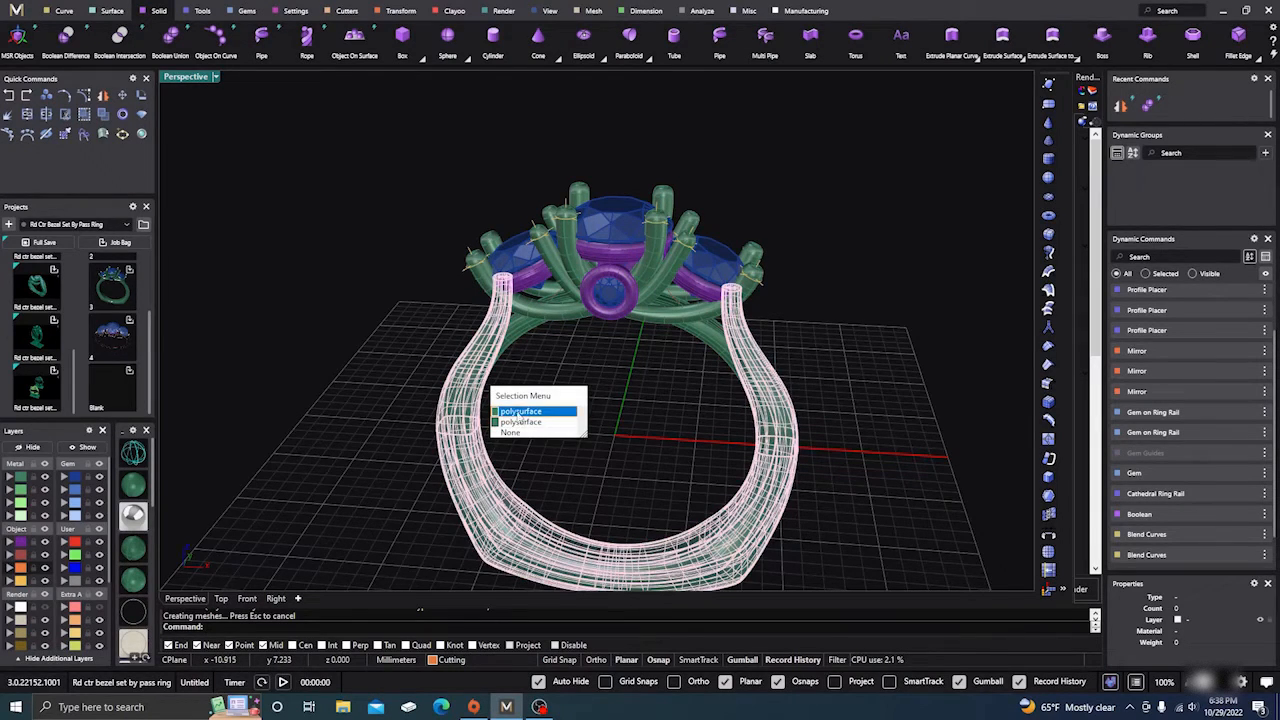
pyautogui.click(517, 413)
pyautogui.click(19, 608)
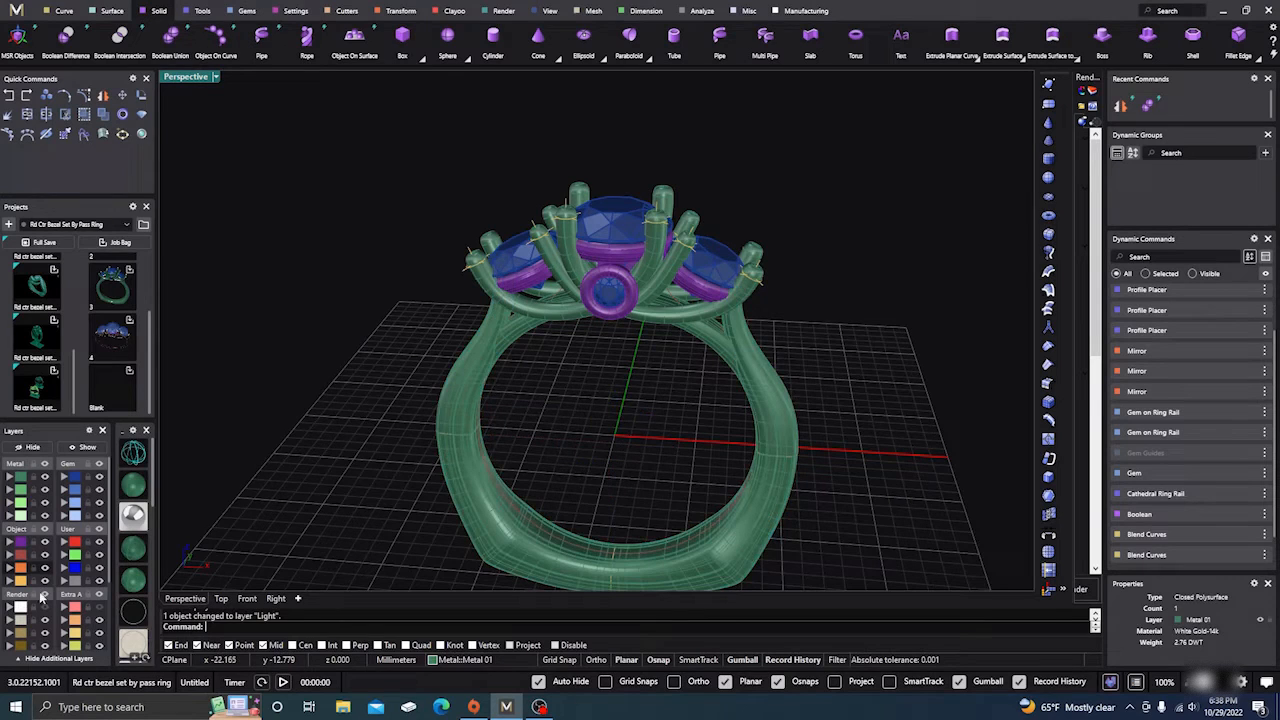
pyautogui.click(517, 348)
# Step: Orbit the ring and select the prong head and back prongs to inspect them
pyautogui.click(391, 314)
pyautogui.scroll(-1, 484, 314)
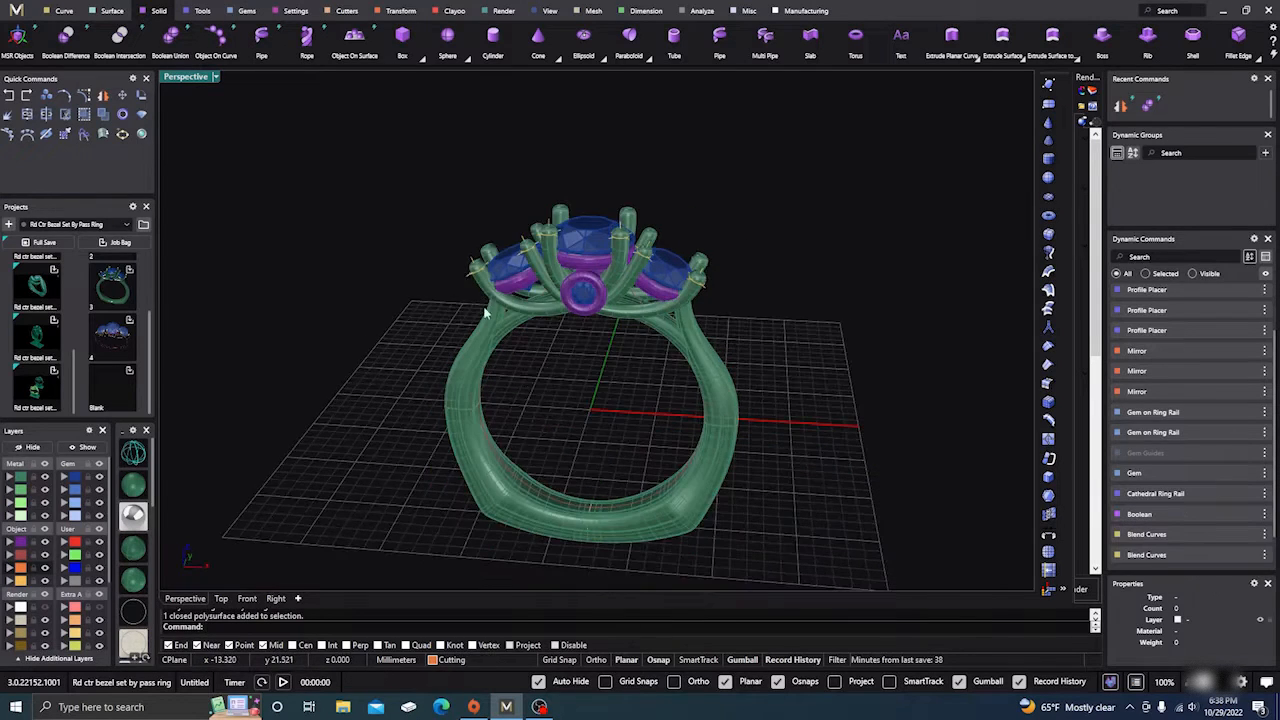
pyautogui.moveTo(535, 378); pyautogui.dragTo(513, 363, button='right')
pyautogui.scroll(4, 569, 299)
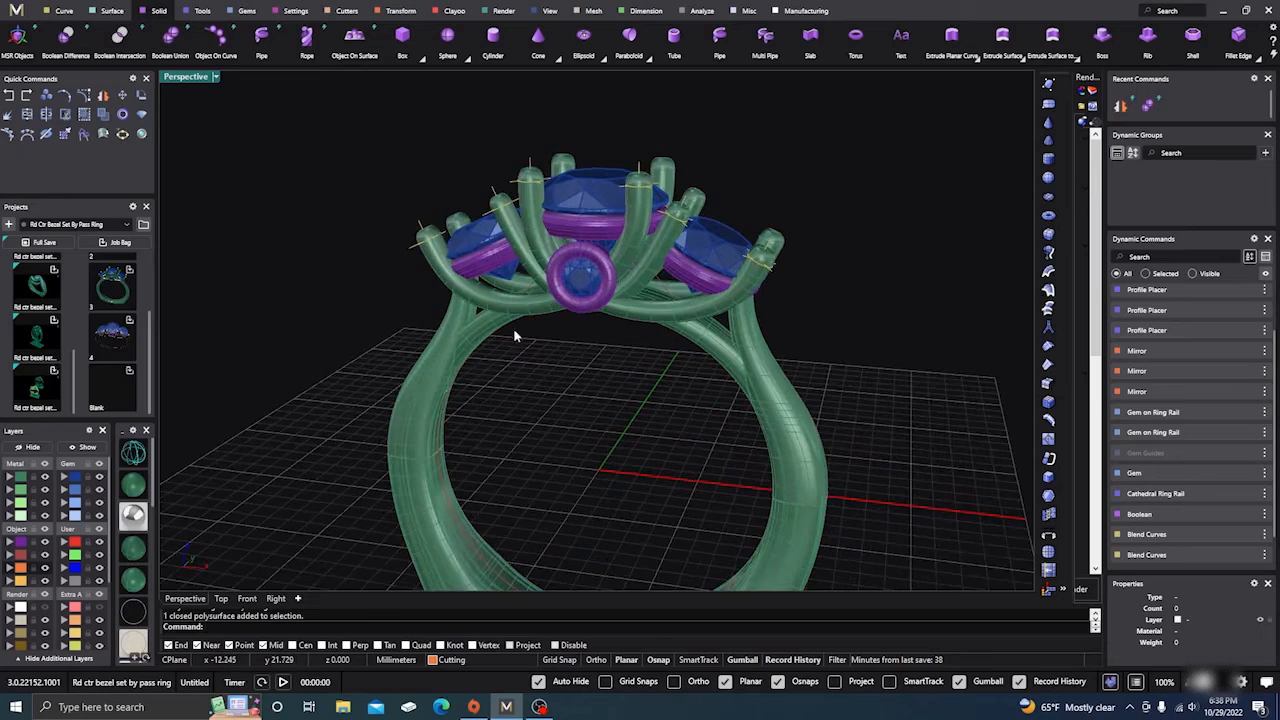
pyautogui.click(533, 231)
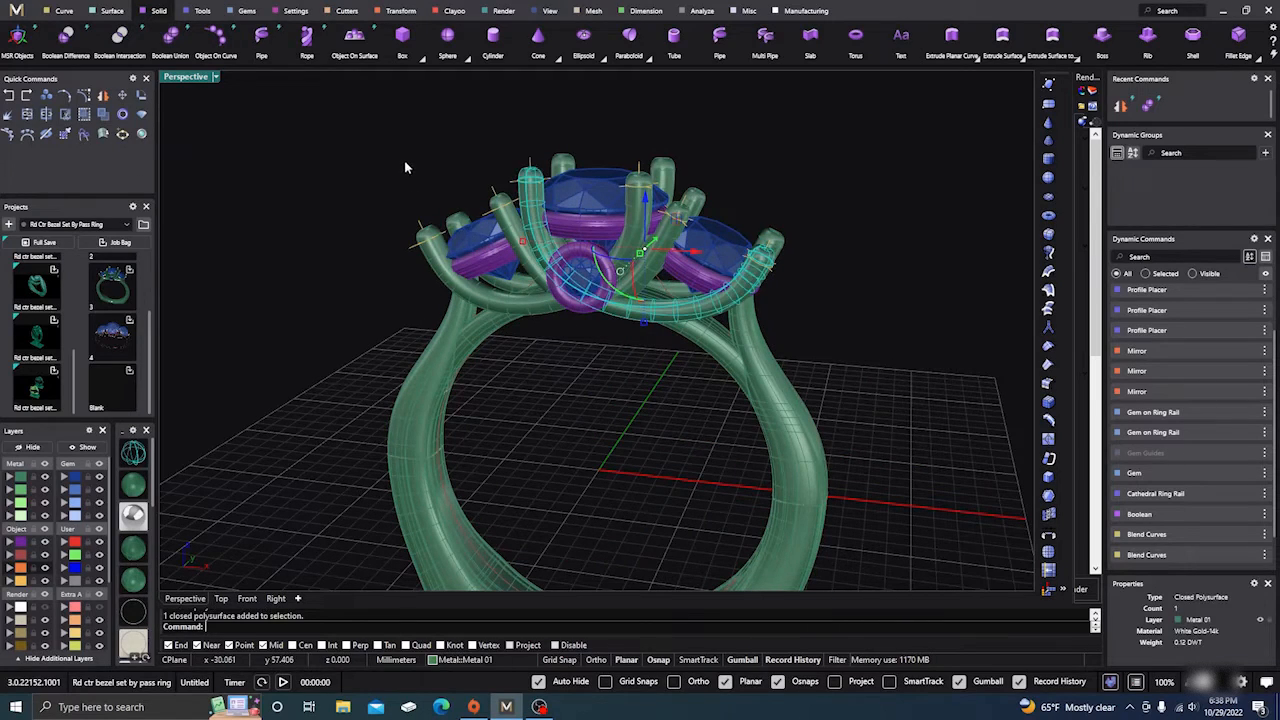
pyautogui.click(401, 160)
pyautogui.moveTo(399, 162); pyautogui.dragTo(409, 252, button='right')
pyautogui.click(560, 186)
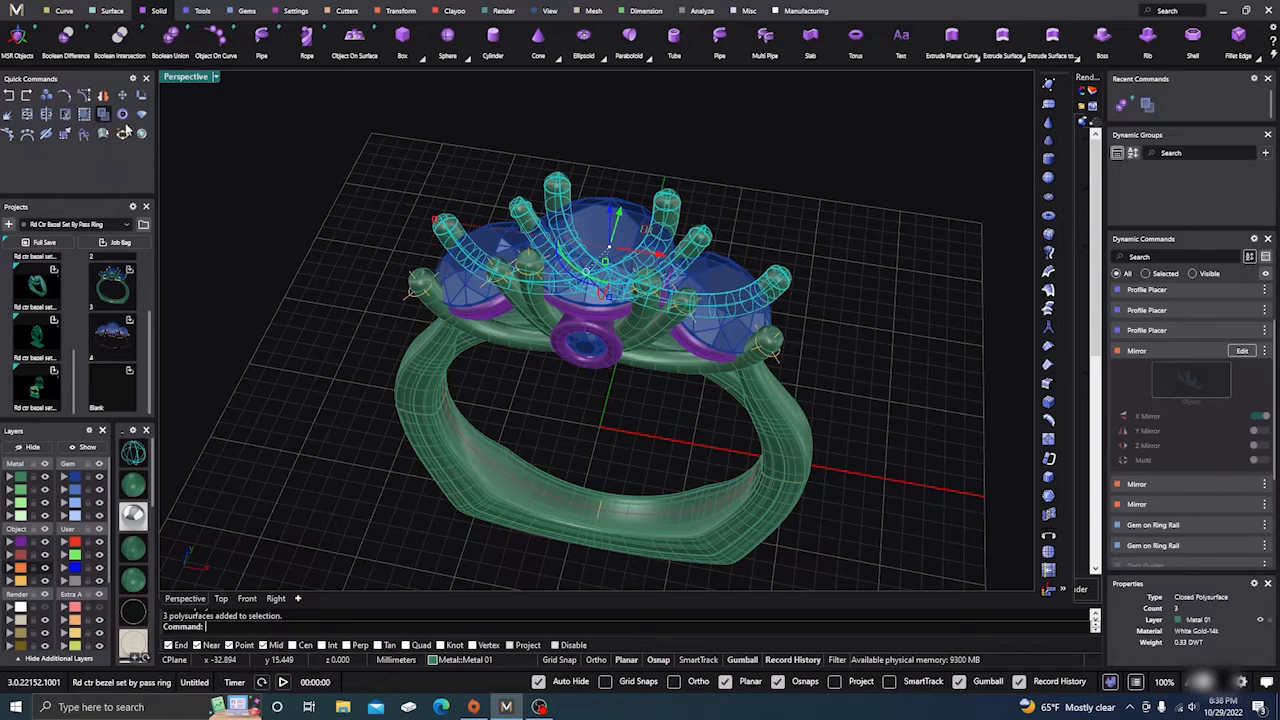
# Step: Check a back prong and the shank from the front, then start a Boolean Union
pyautogui.click(303, 195)
pyautogui.click(436, 229)
pyautogui.click(363, 197)
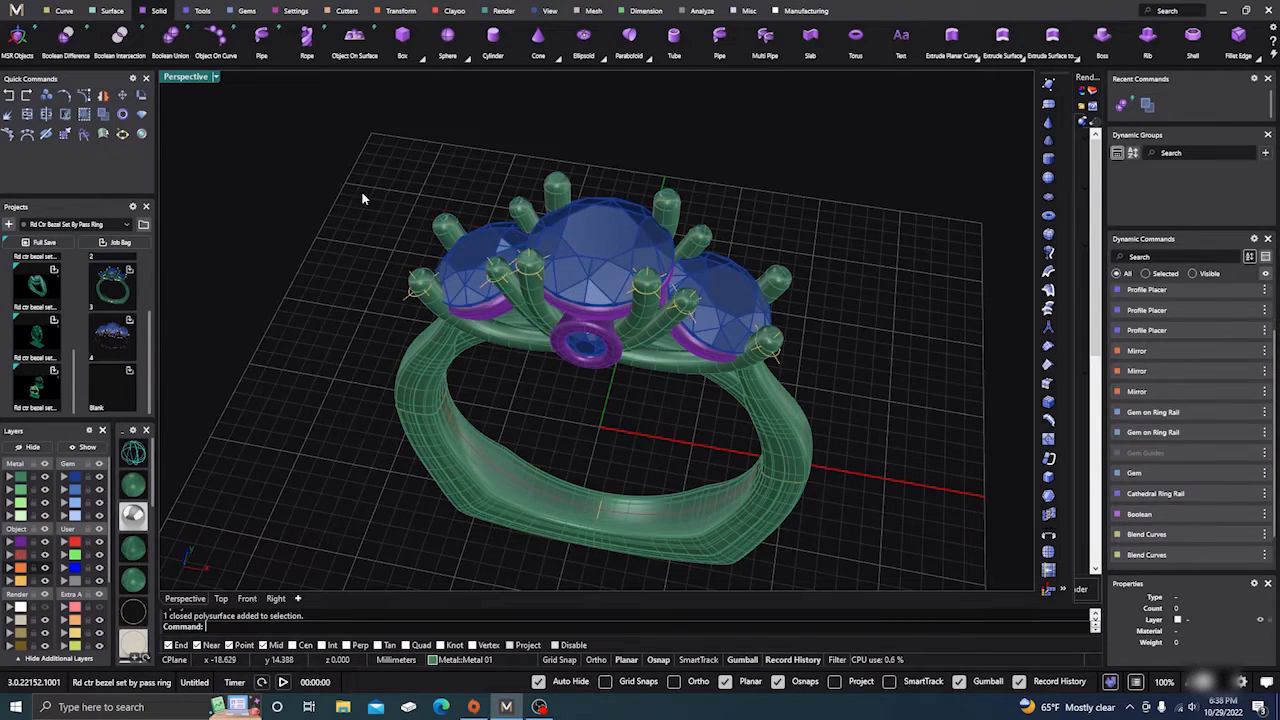
pyautogui.moveTo(400, 369); pyautogui.dragTo(400, 299, button='right')
pyautogui.moveTo(525, 398); pyautogui.dragTo(541, 390, button='right')
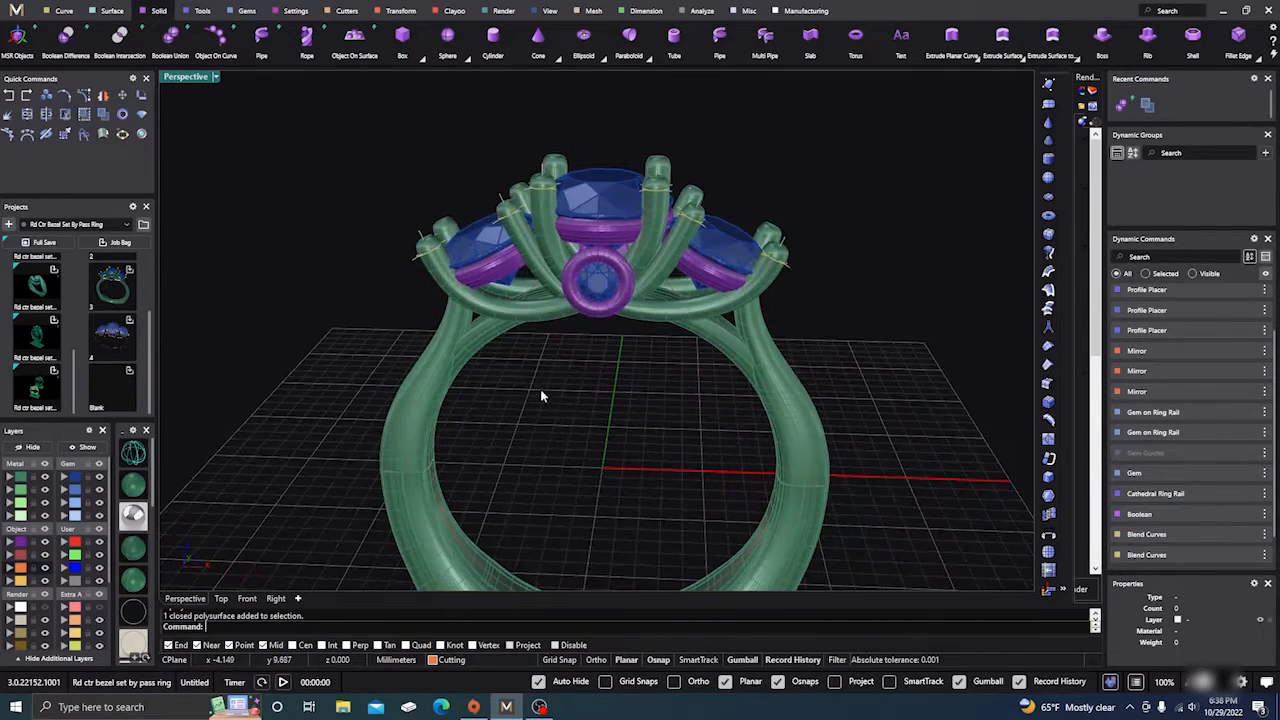
pyautogui.click(479, 342)
pyautogui.click(355, 282)
pyautogui.click(167, 41)
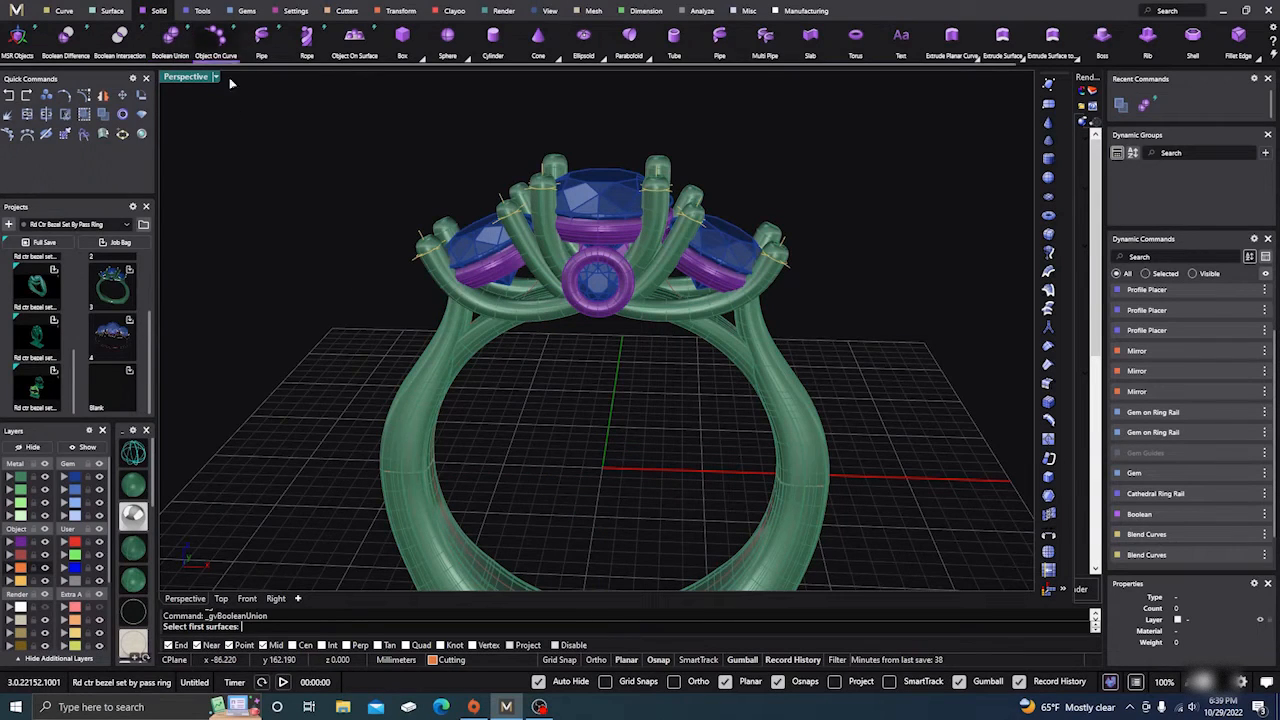
# Step: After a false start on the bezel, union the shank with the gallery rail
pyautogui.click(432, 271)
pyautogui.moveTo(375, 203); pyautogui.dragTo(381, 264, button='right')
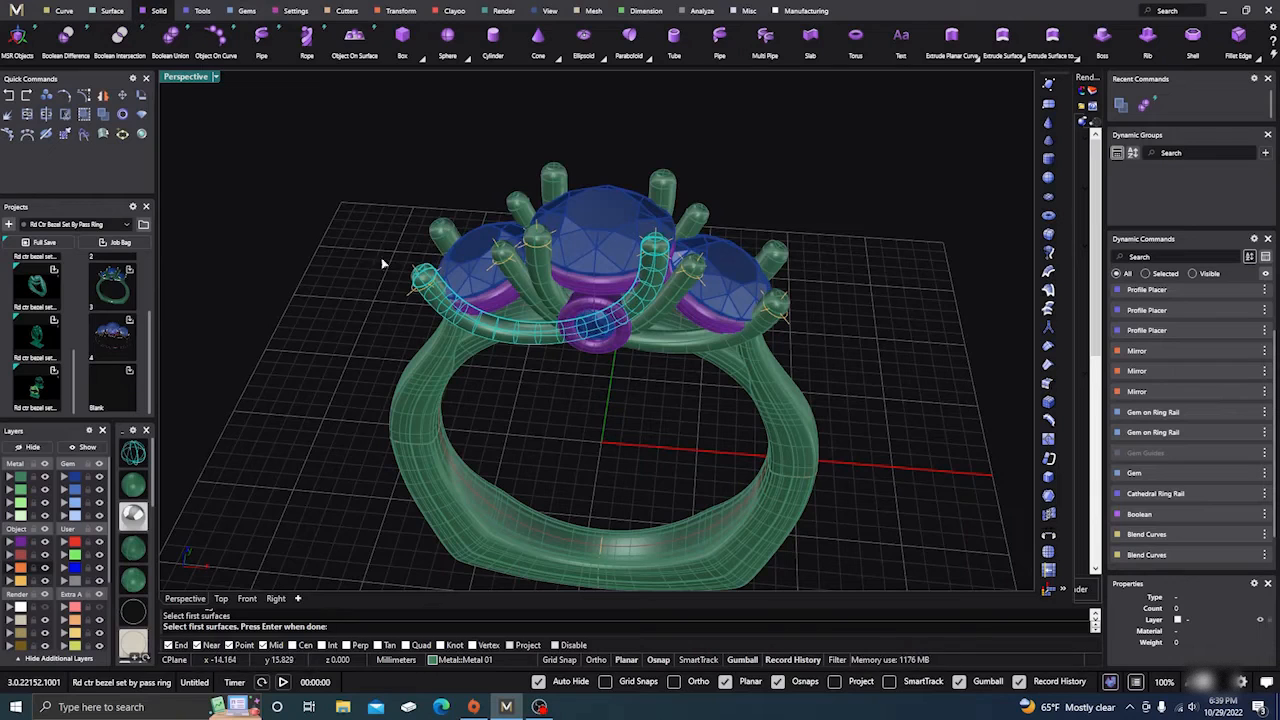
pyautogui.press('Return')
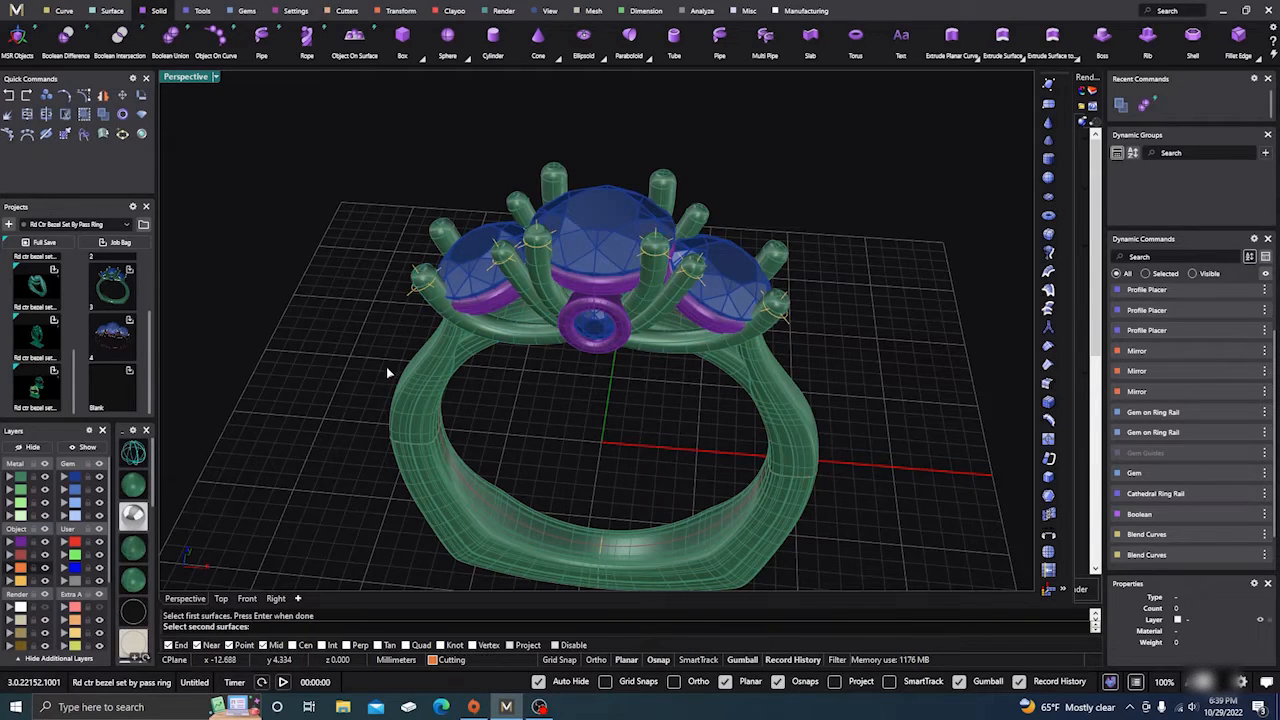
pyautogui.press('Return')
pyautogui.press('Return')
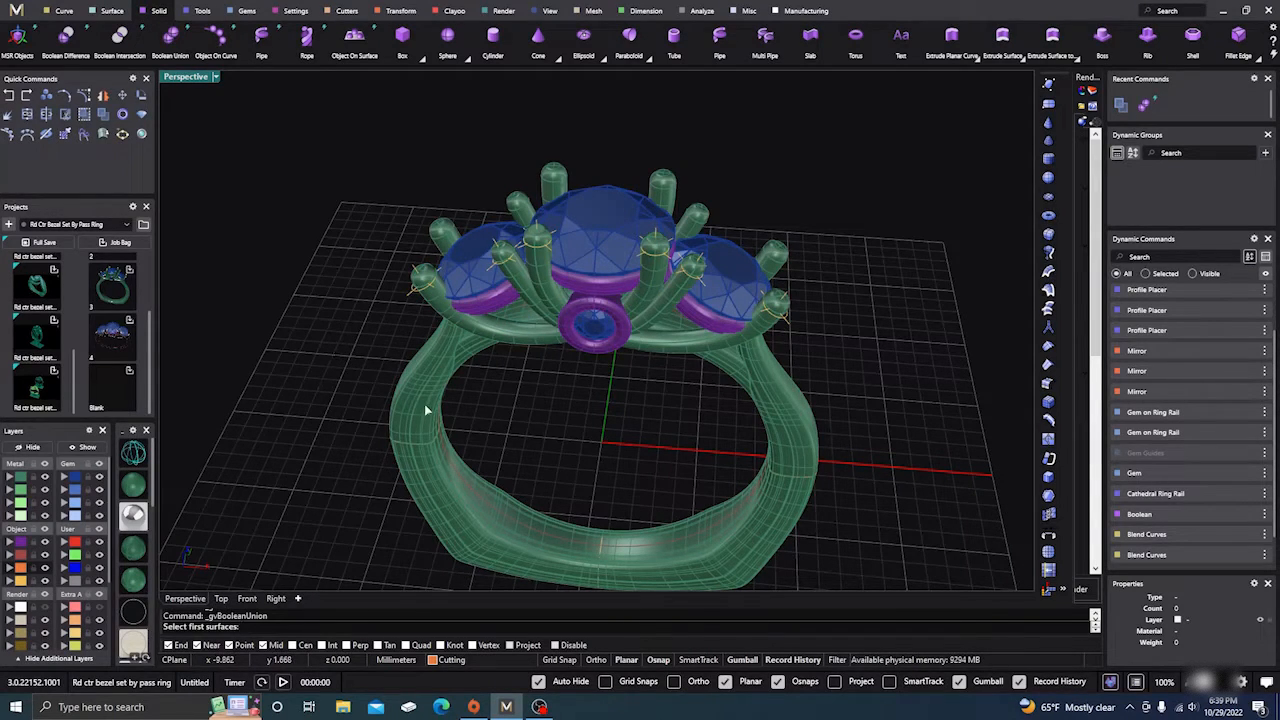
pyautogui.click(426, 410)
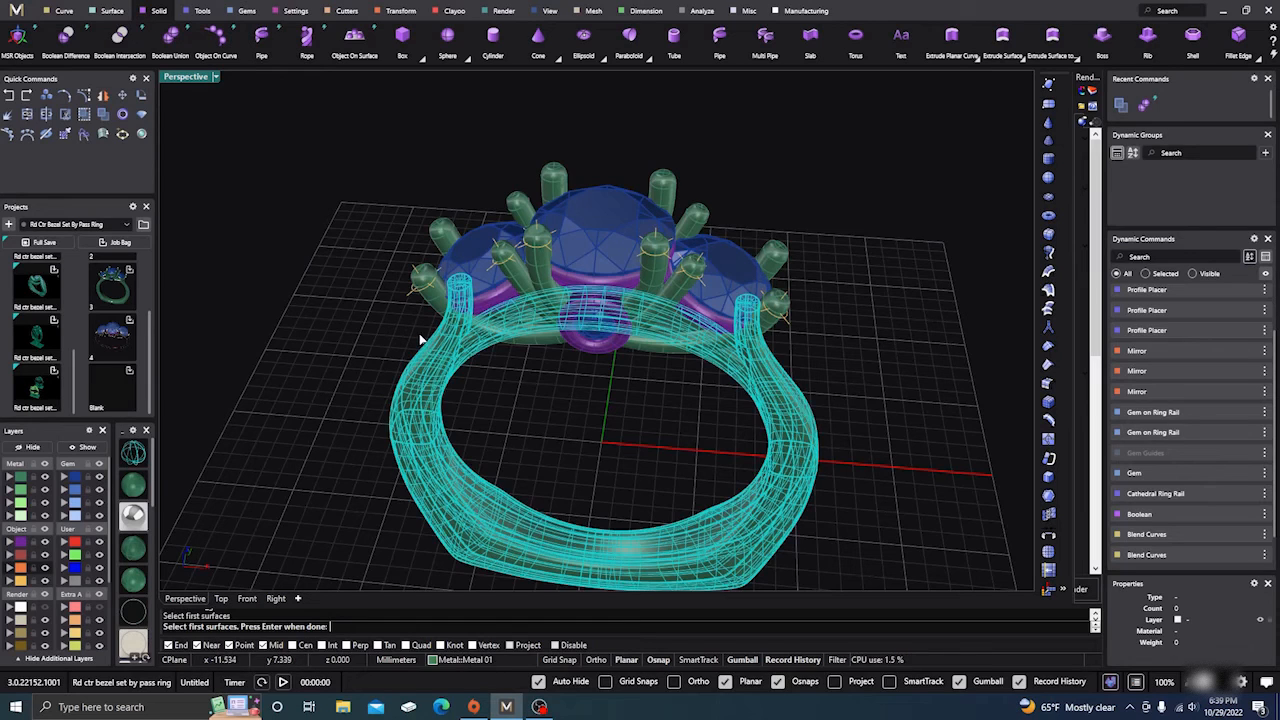
pyautogui.press('Return')
pyautogui.click(430, 284)
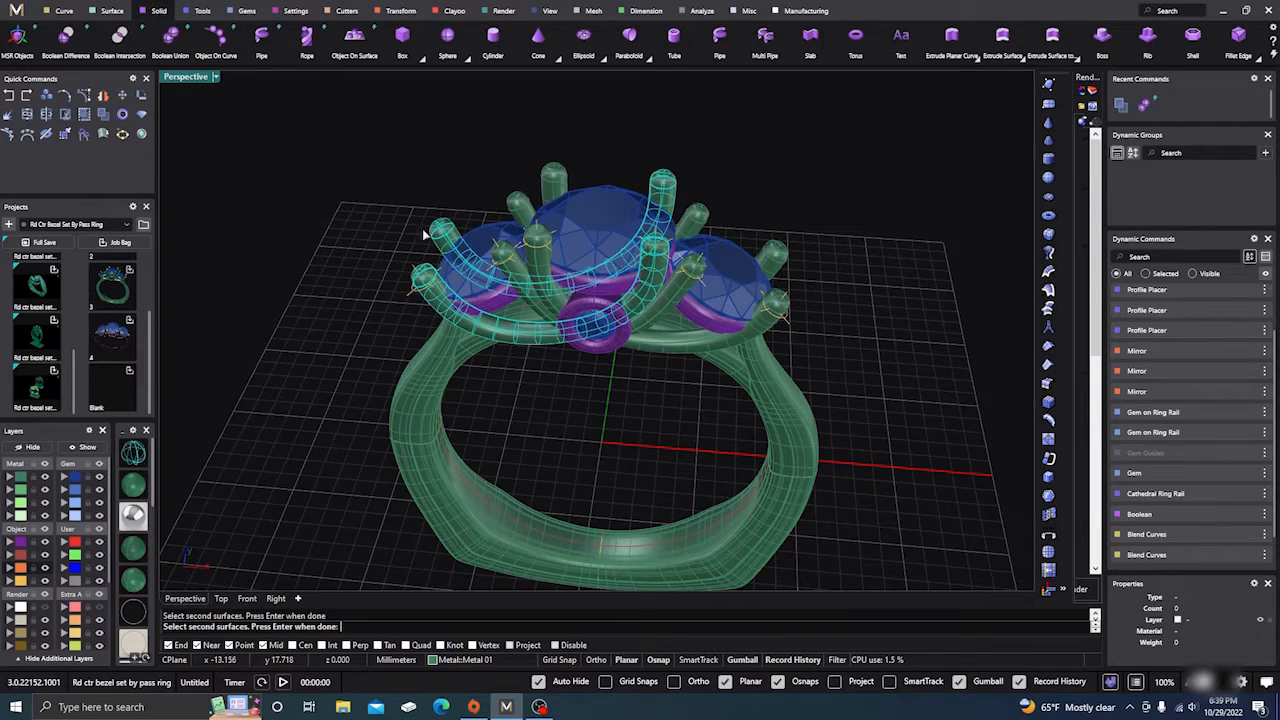
pyautogui.press('Return')
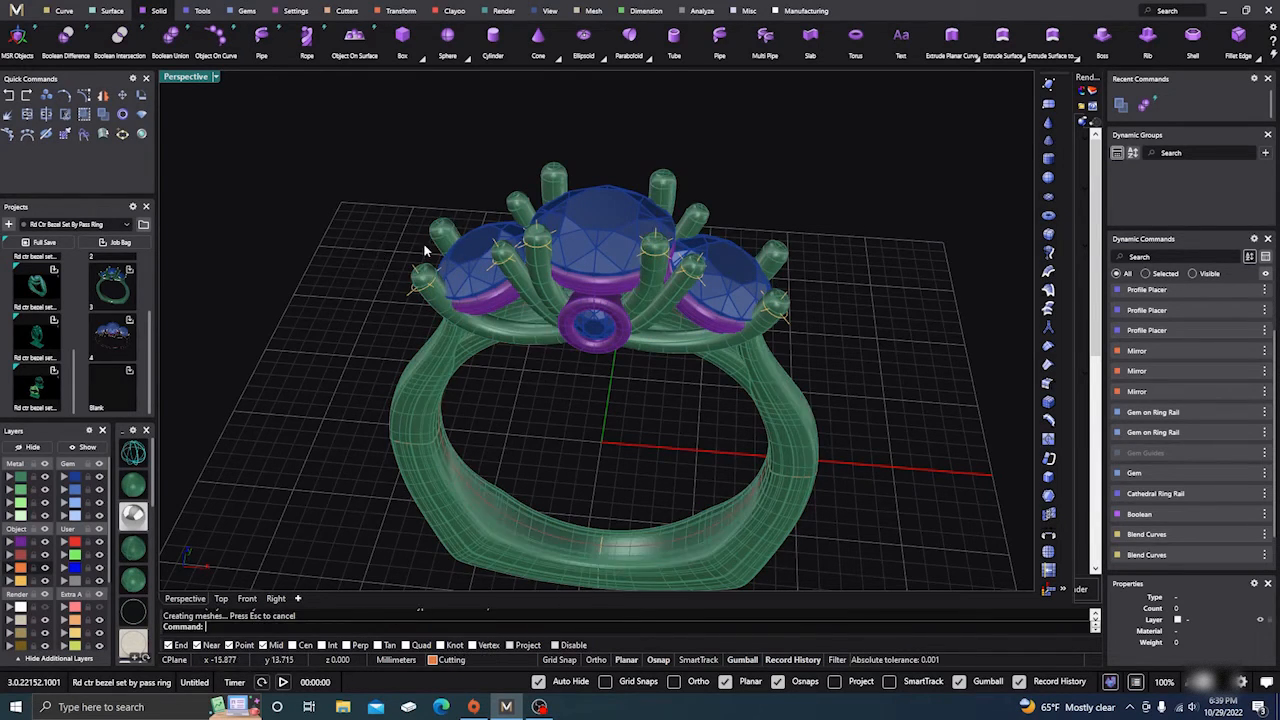
# Step: Union the front prongs, centre bezel and back prongs into the shank, then repeat the union
pyautogui.press('Return')
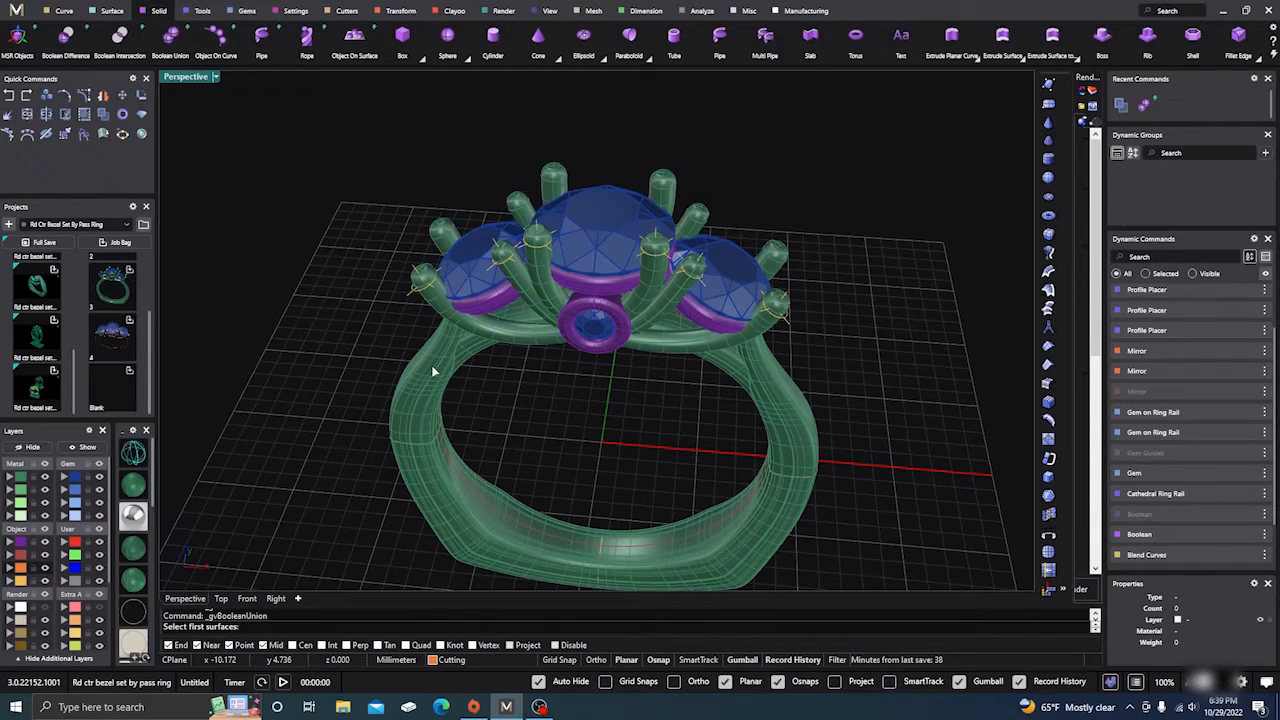
pyautogui.click(434, 372)
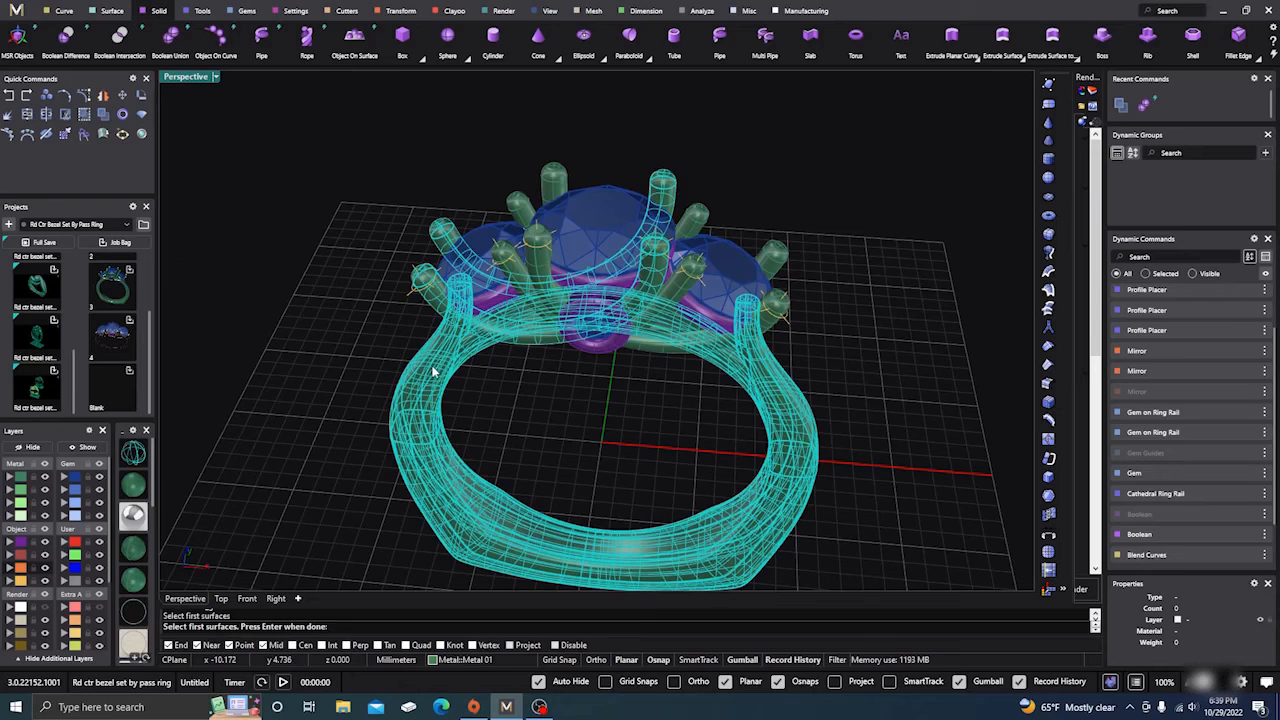
pyautogui.press('Return')
pyautogui.click(512, 276)
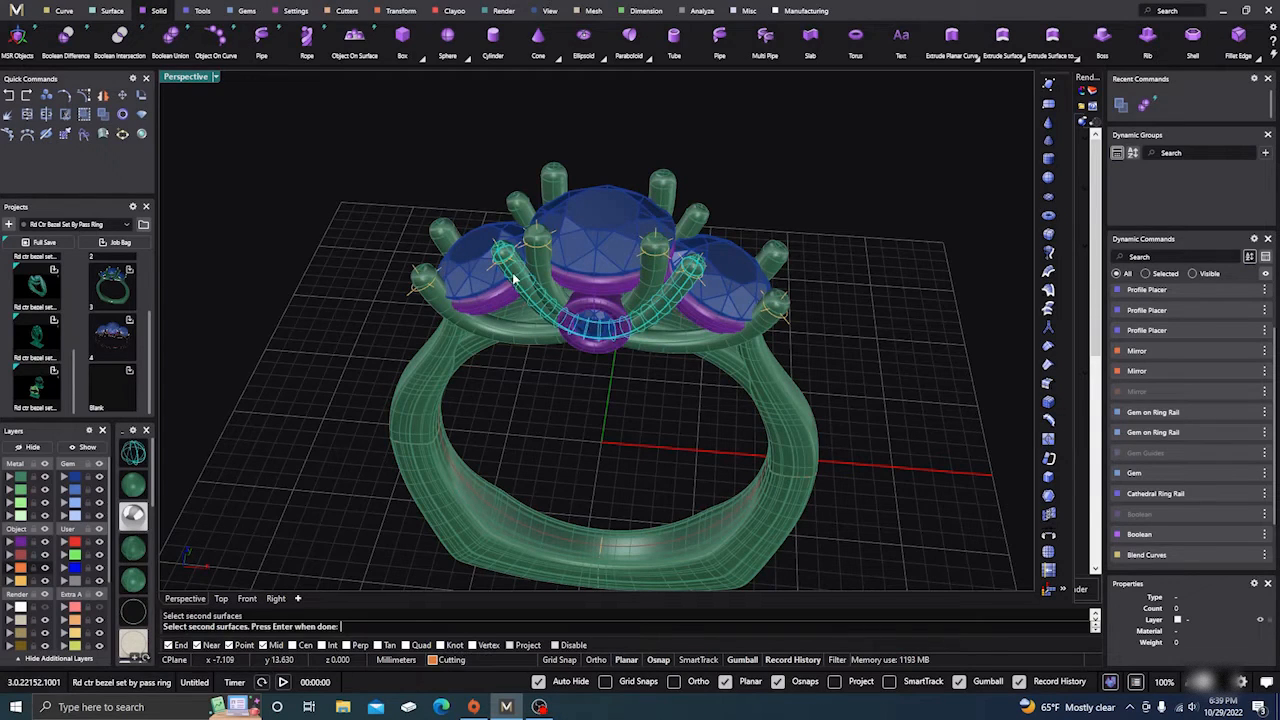
pyautogui.click(521, 220)
pyautogui.press('Return')
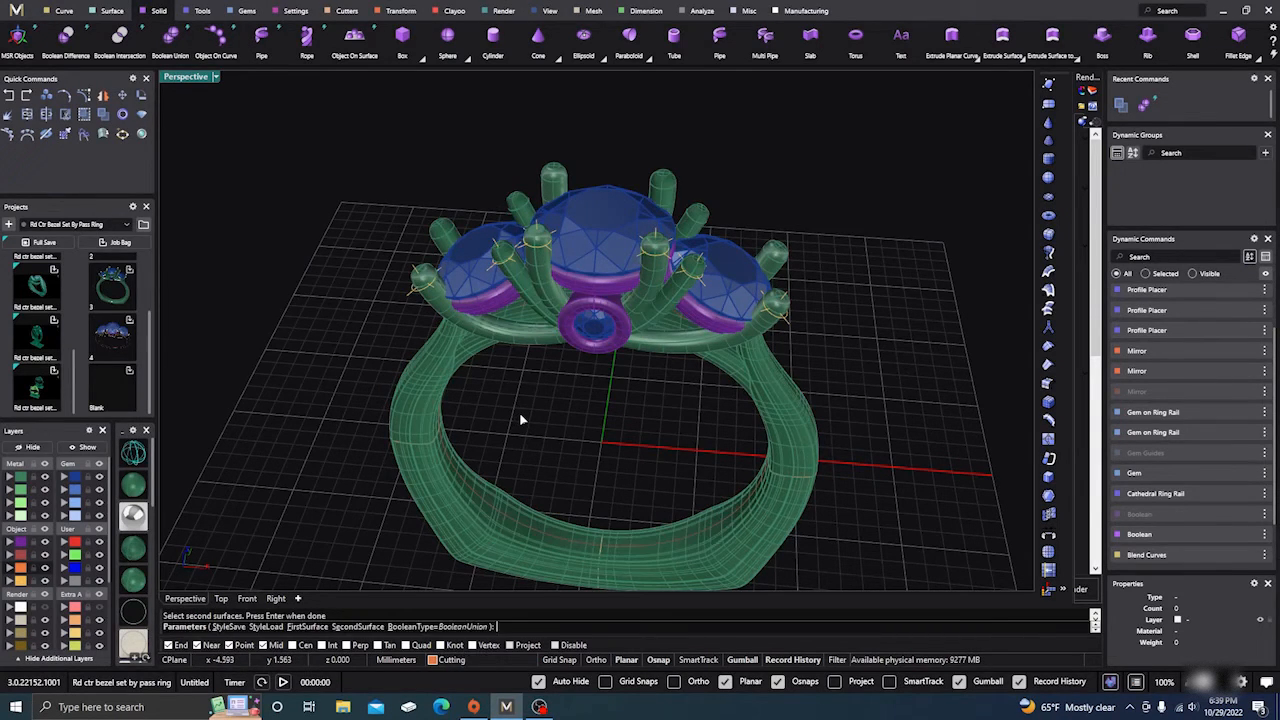
pyautogui.press('Return')
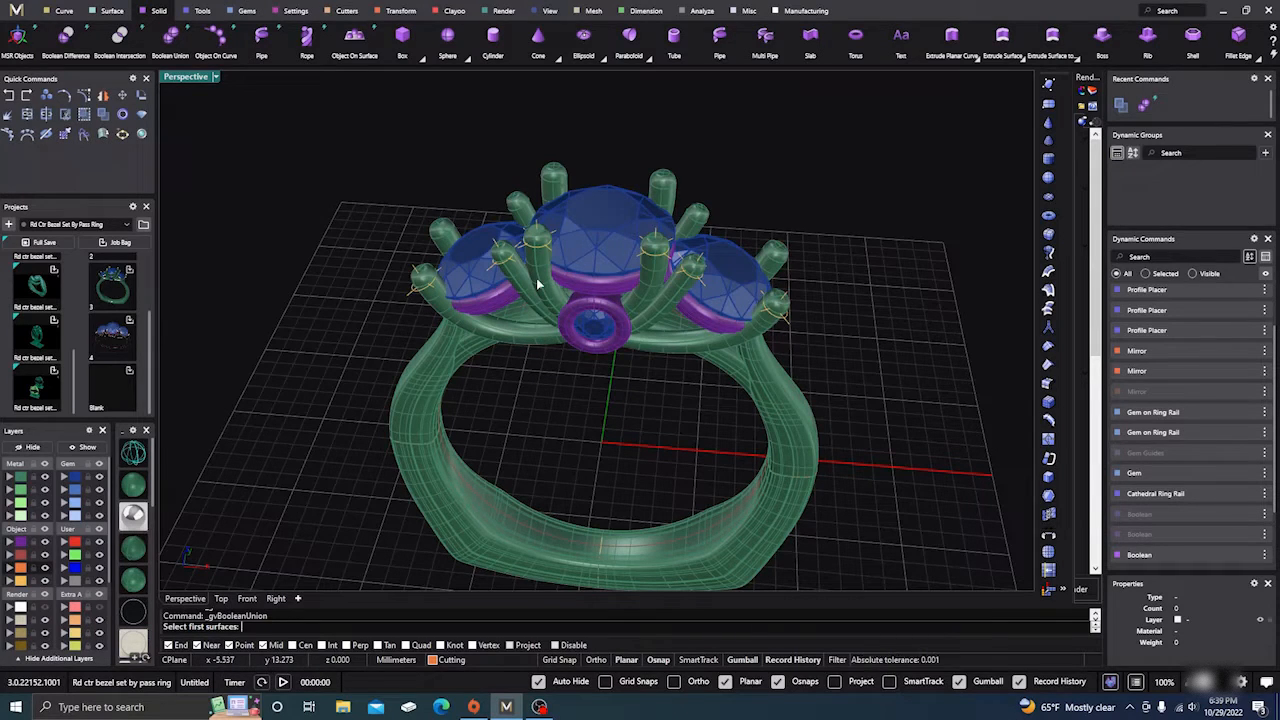
# Step: Union the opposite-side lower prong rail and upper prong arc into the ring band
pyautogui.click(436, 368)
pyautogui.press('Return')
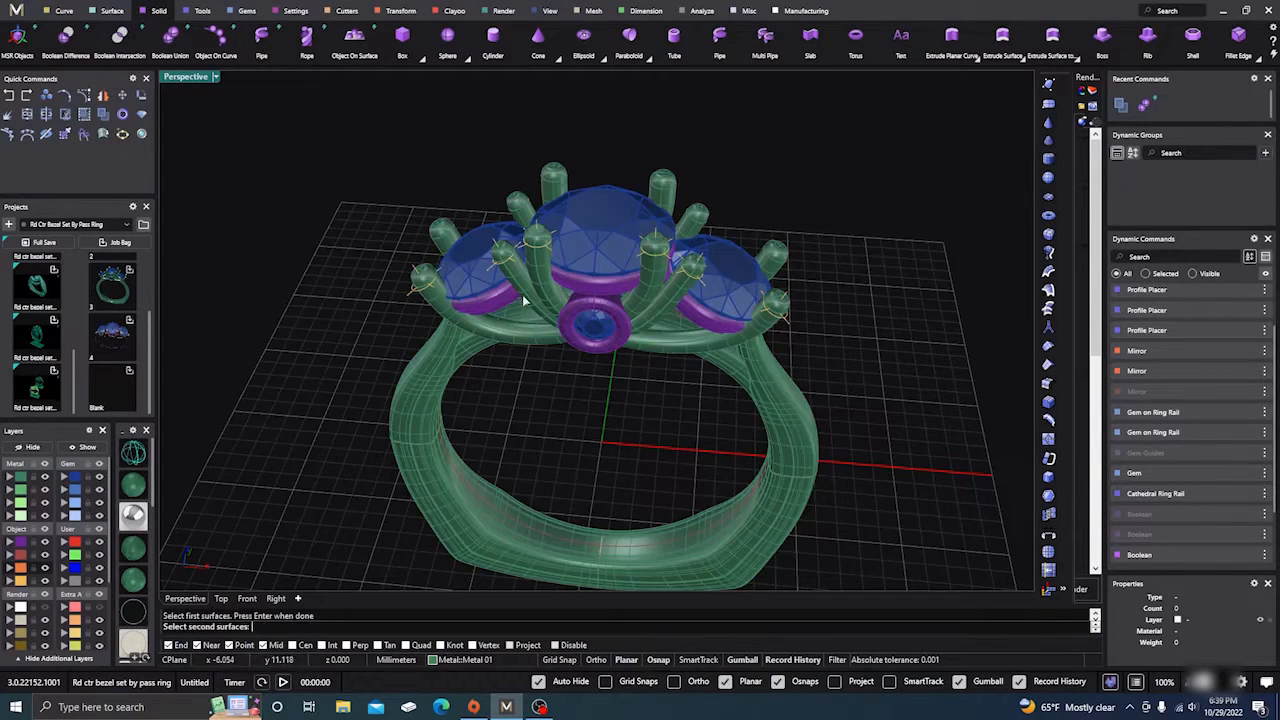
pyautogui.click(545, 275)
pyautogui.click(556, 188)
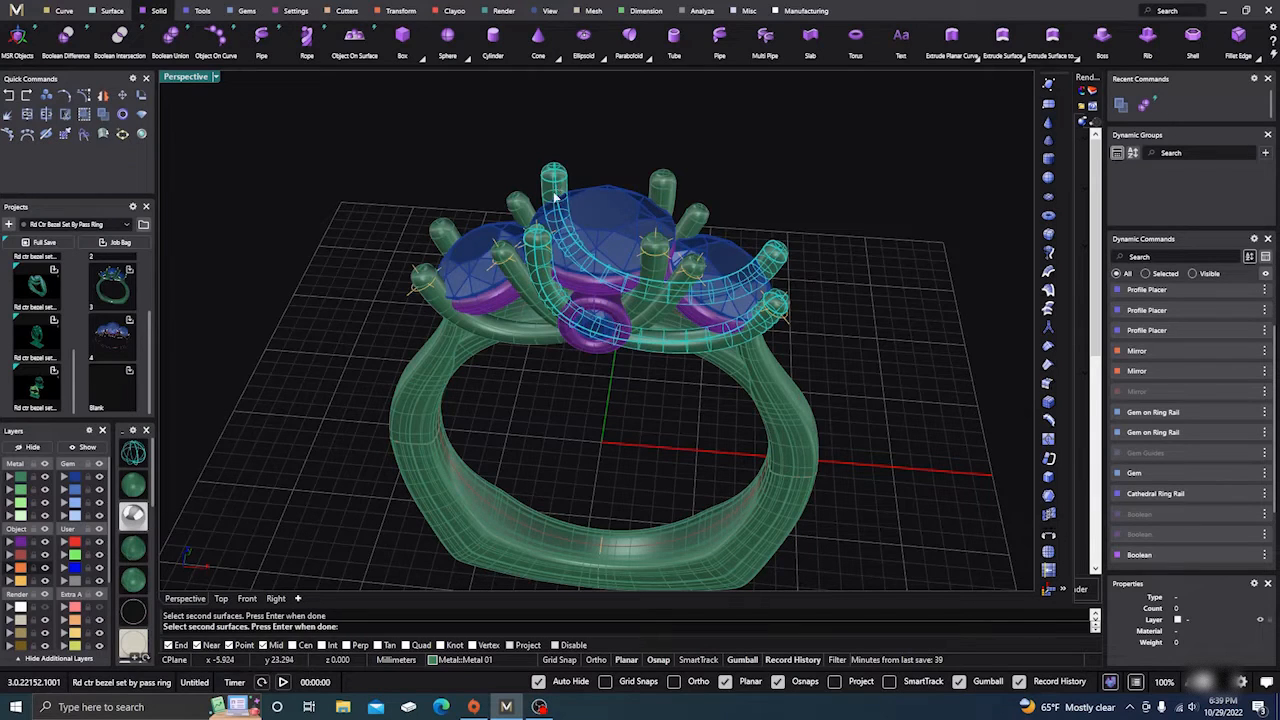
pyautogui.press('Return')
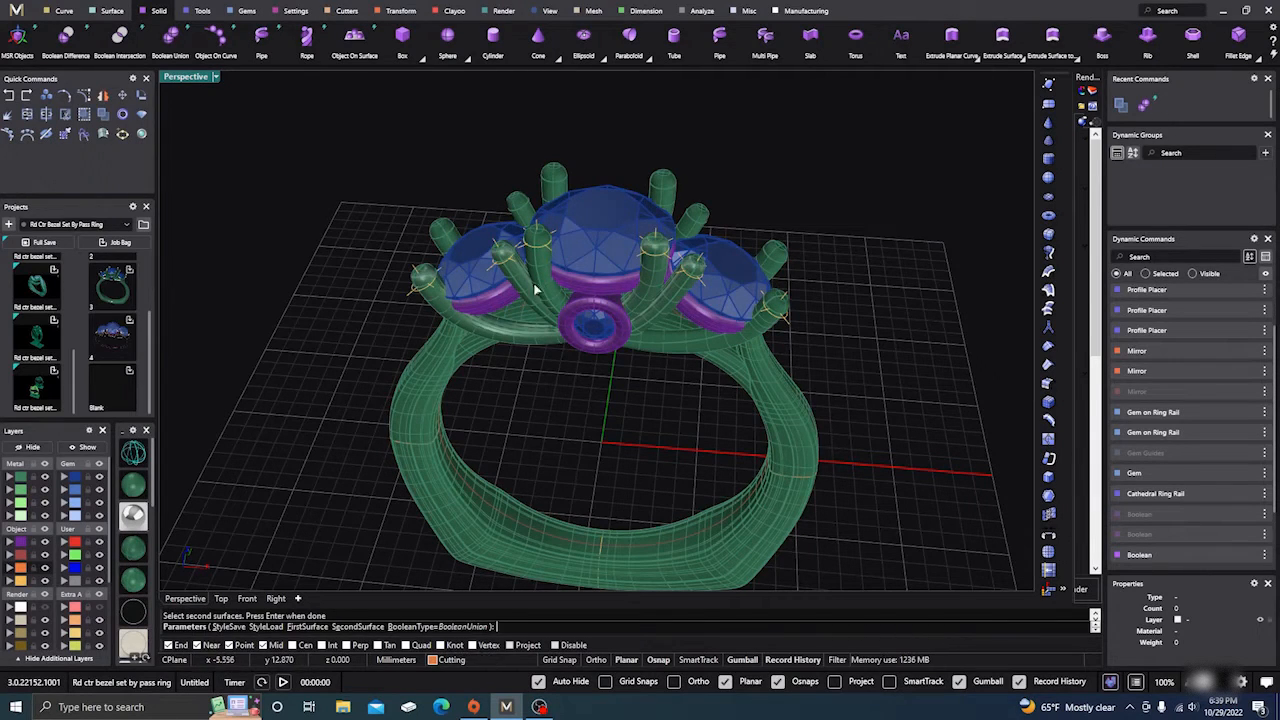
pyautogui.press('Return')
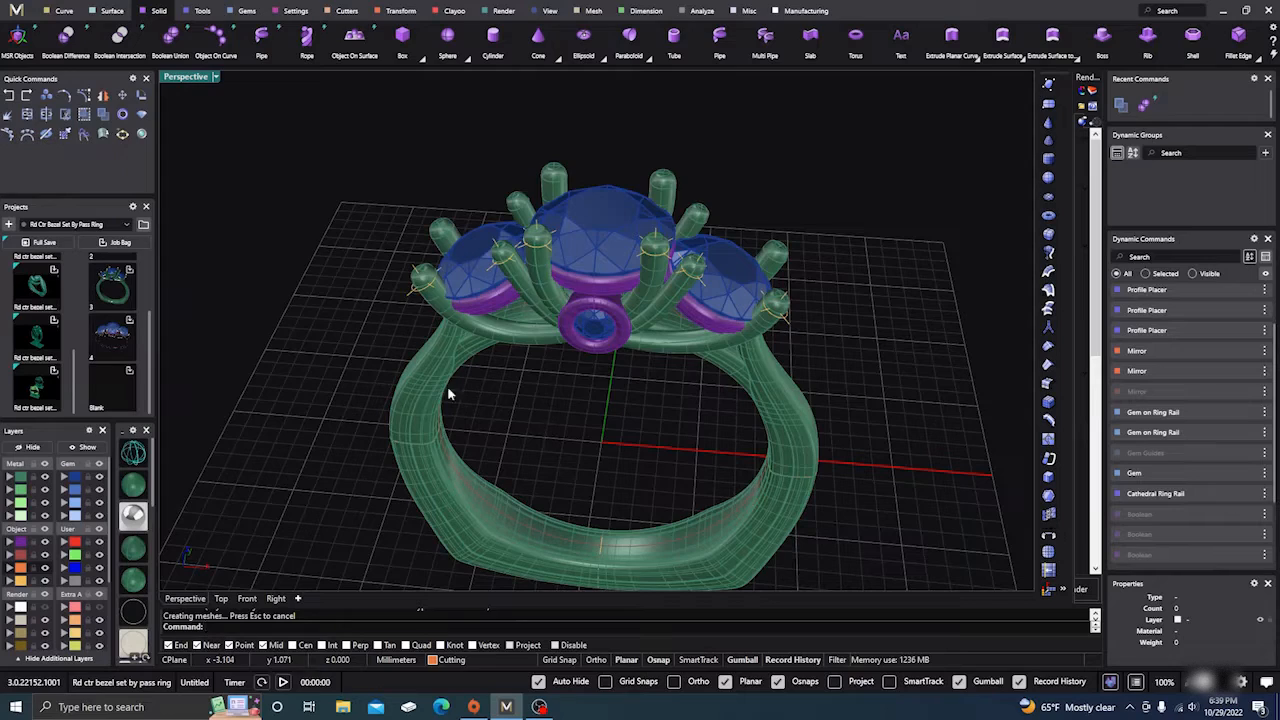
# Step: Check the ring is one piece, end the union command, and orbit toward the front
pyautogui.click(448, 394)
pyautogui.click(516, 397)
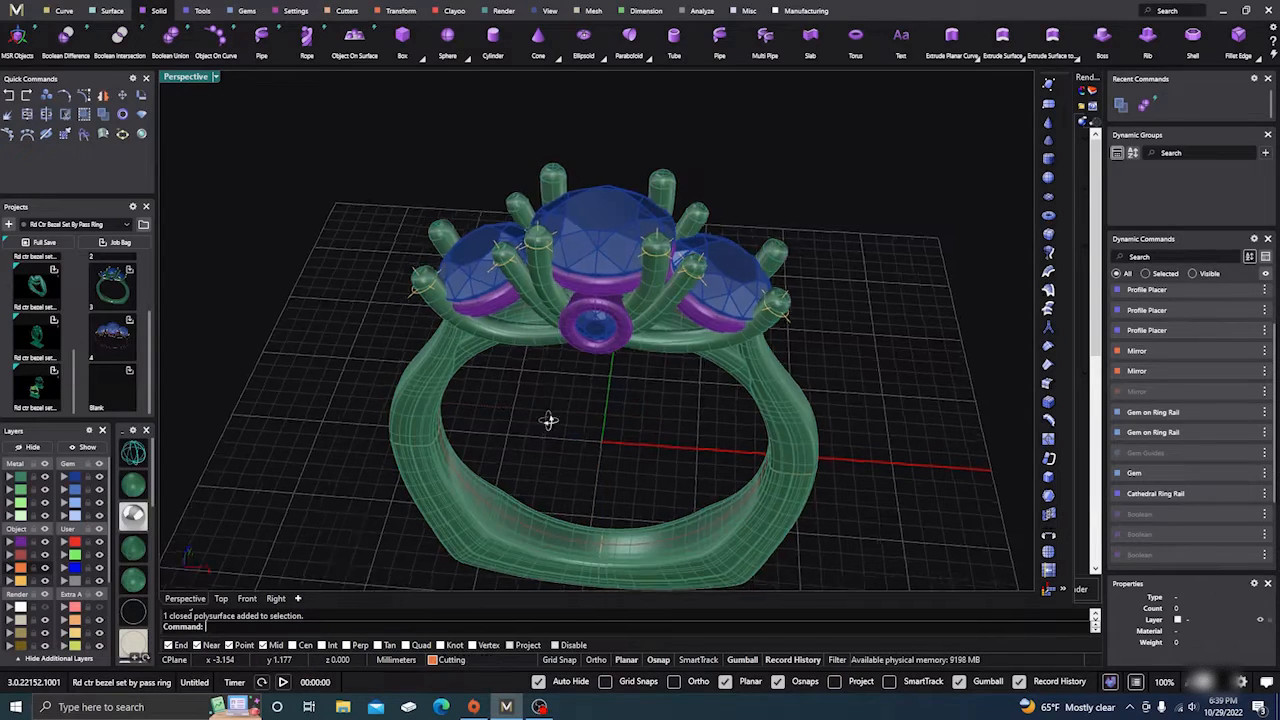
pyautogui.moveTo(548, 420)
pyautogui.mouseDown(button='right')
pyautogui.moveTo(574, 383)
pyautogui.moveTo(533, 421)
pyautogui.mouseUp(button='right')
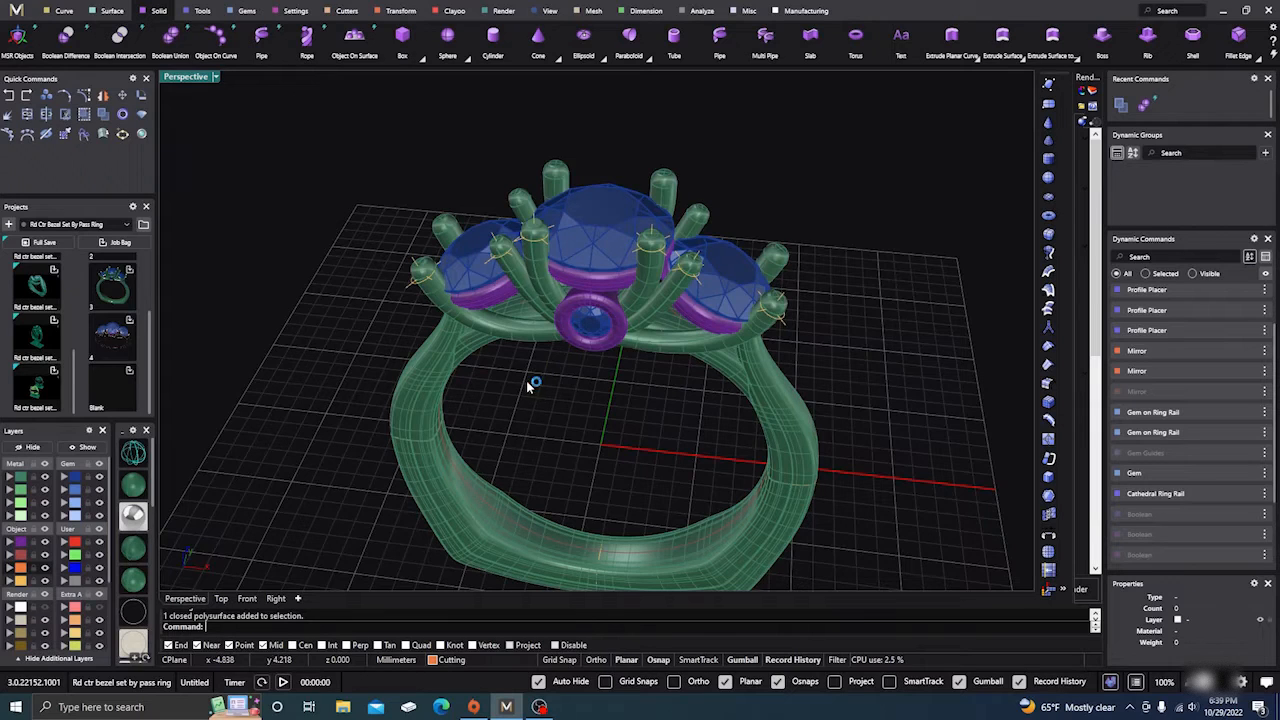
pyautogui.rightClick(530, 385)
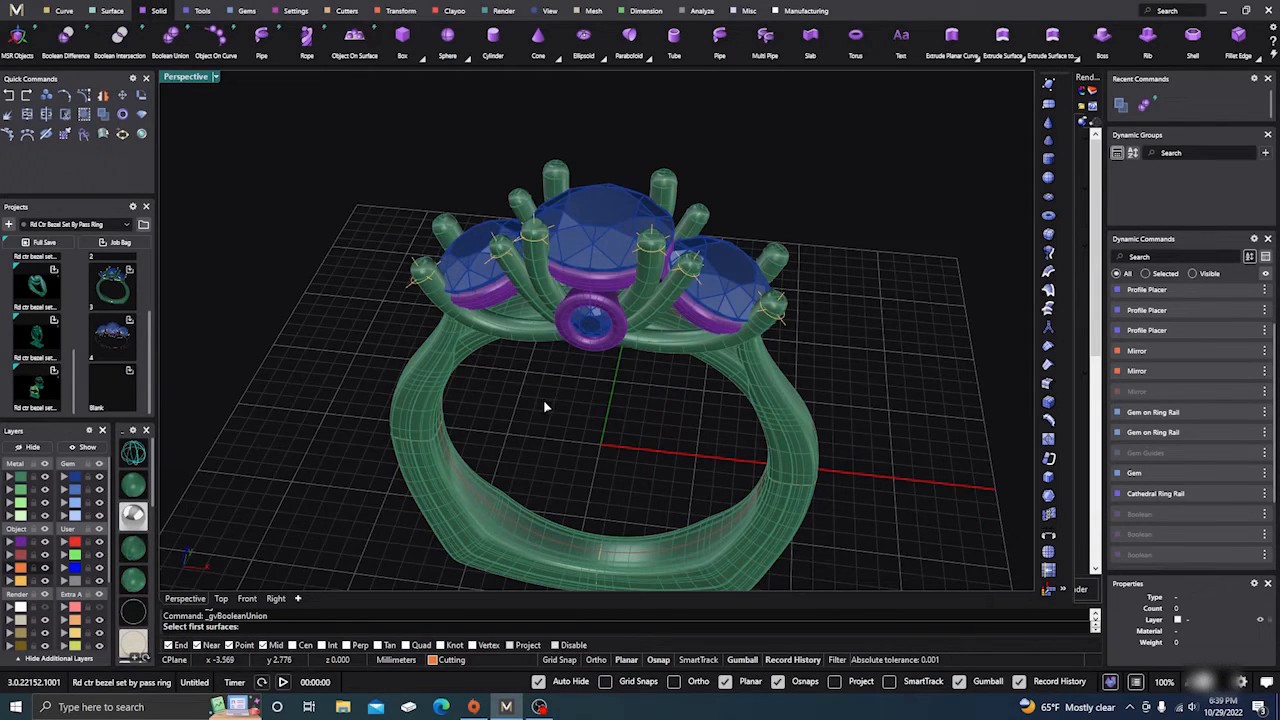
pyautogui.press('Escape')
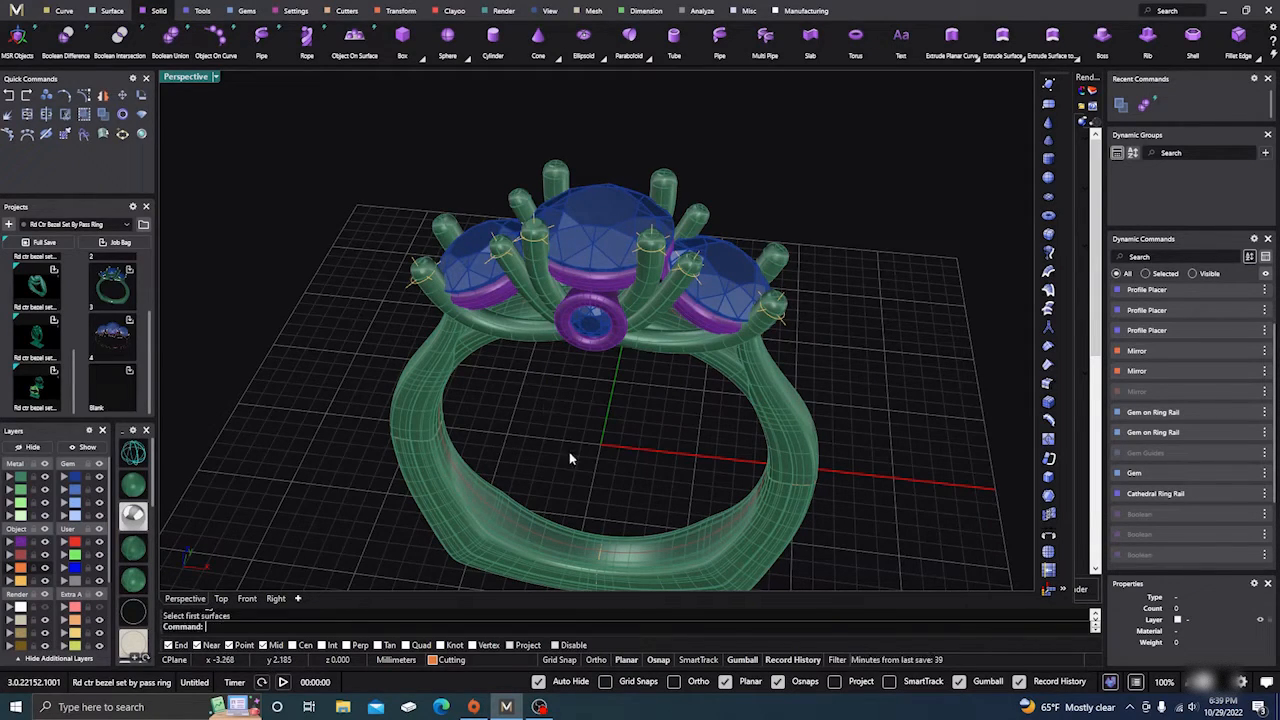
pyautogui.moveTo(571, 457); pyautogui.dragTo(545, 450, button='right')
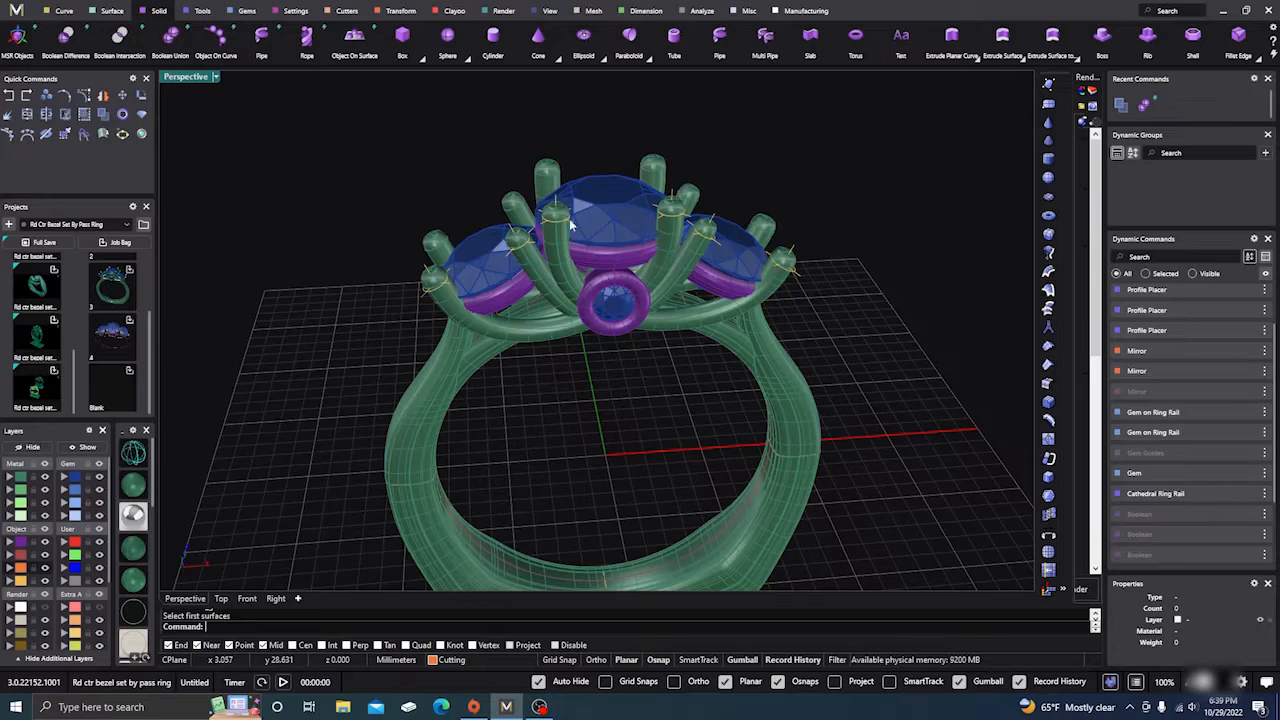
# Step: Create gem cutters for all gems, inspect them from several angles, then cancel them
pyautogui.click(82, 477)
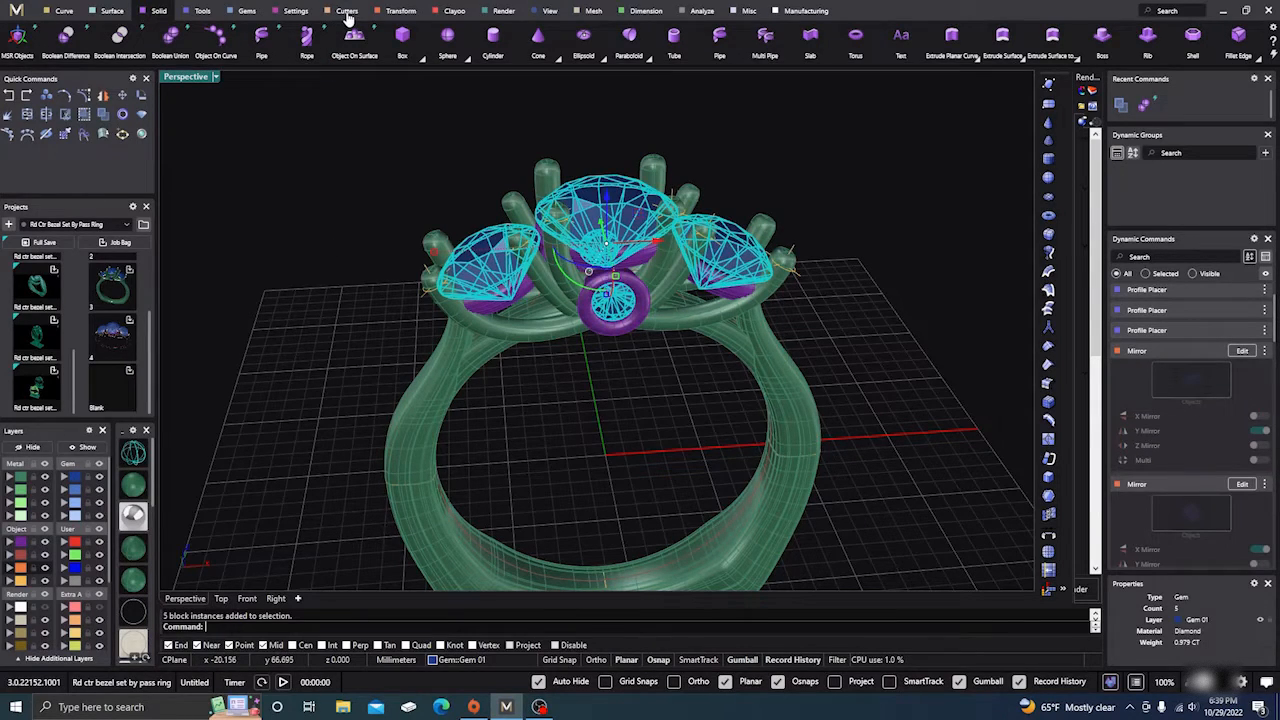
pyautogui.click(347, 11)
pyautogui.click(211, 38)
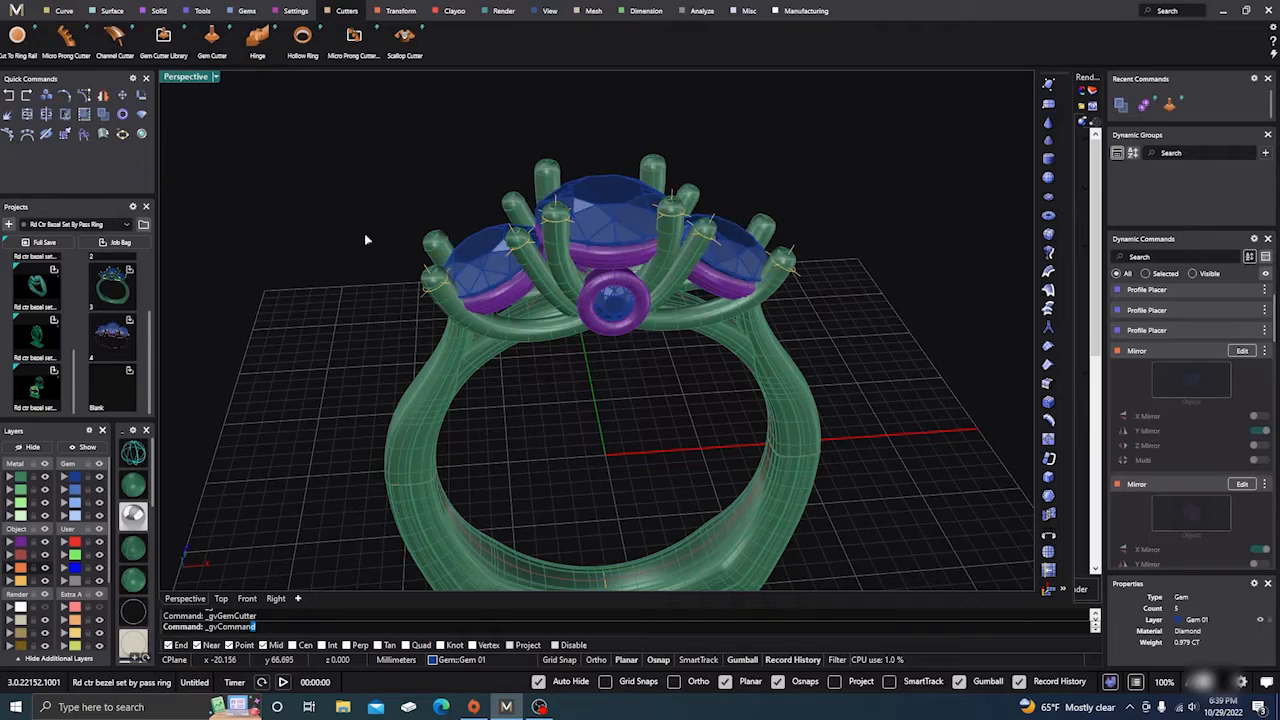
pyautogui.moveTo(574, 463); pyautogui.dragTo(555, 412, button='right')
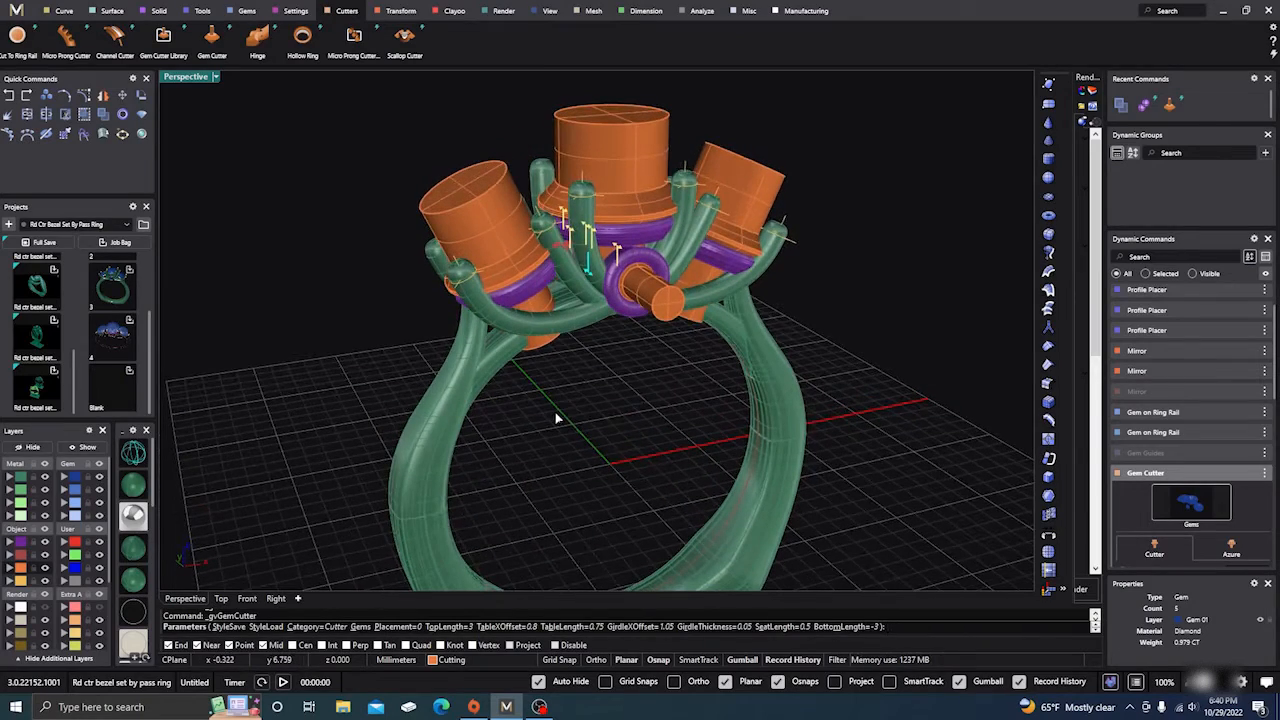
pyautogui.scroll(5, 517, 267)
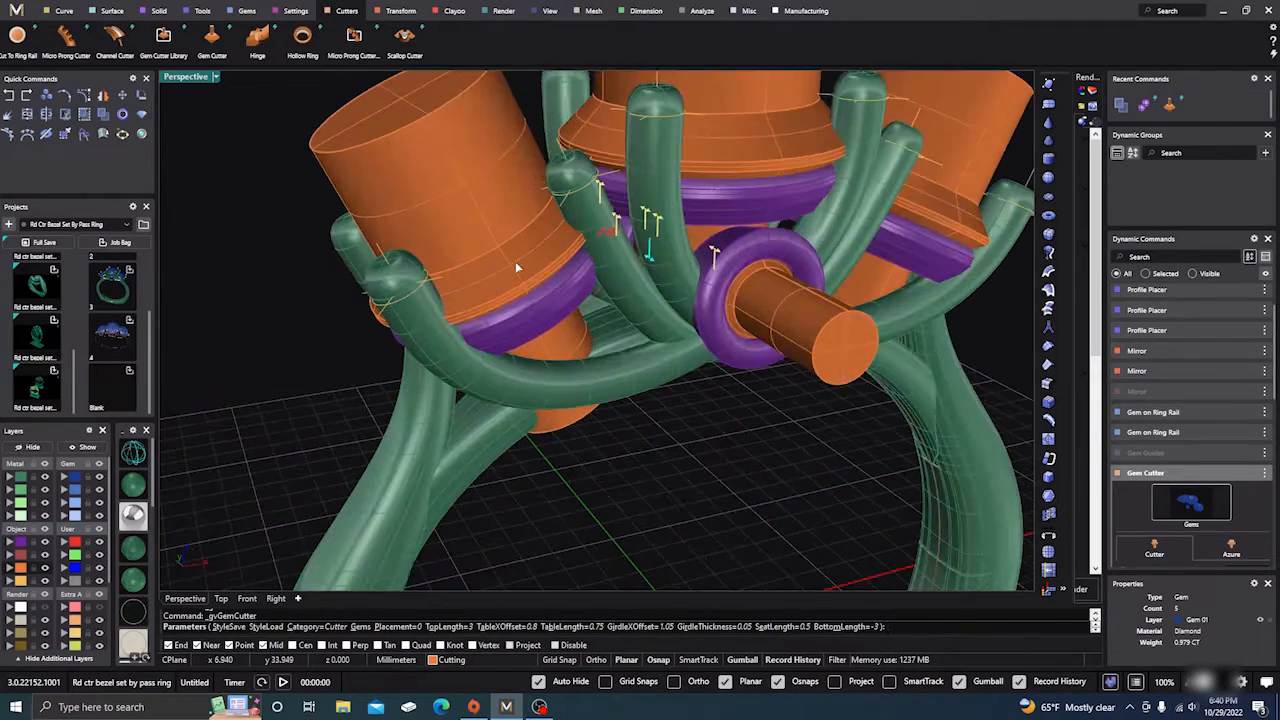
pyautogui.scroll(-3, 730, 335)
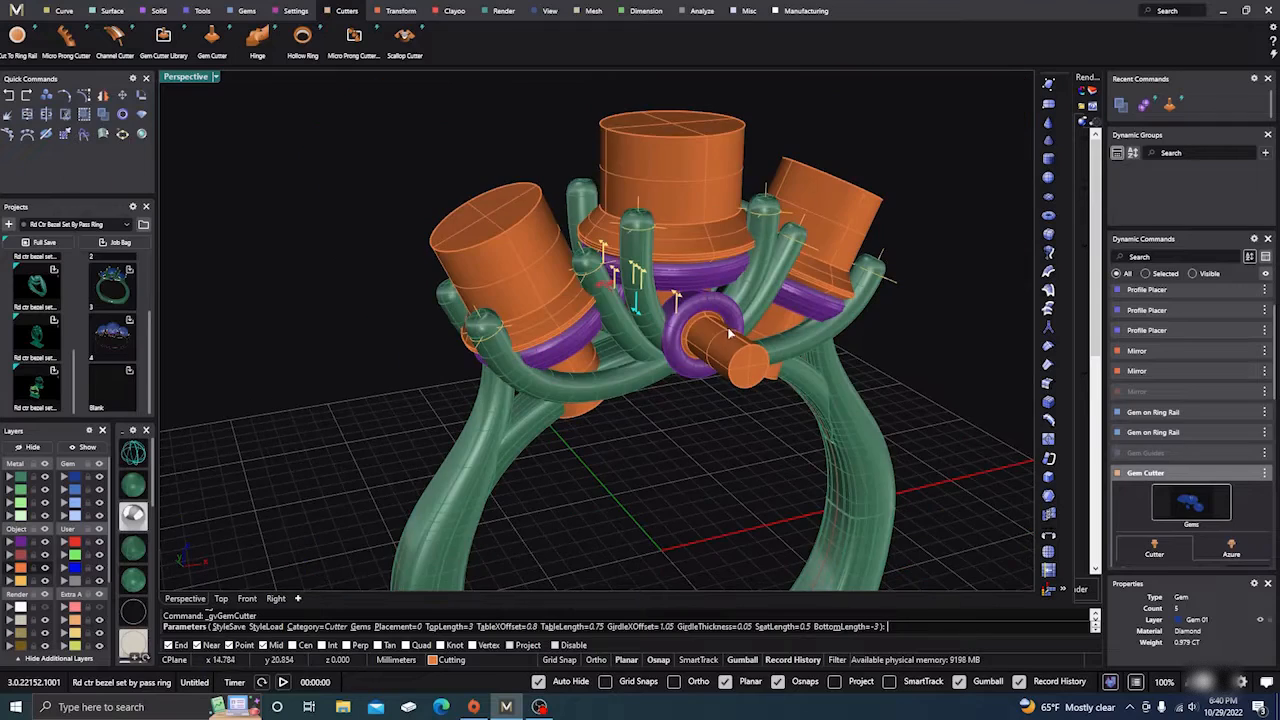
pyautogui.moveTo(692, 378); pyautogui.dragTo(690, 462, button='right')
pyautogui.scroll(5, 608, 365)
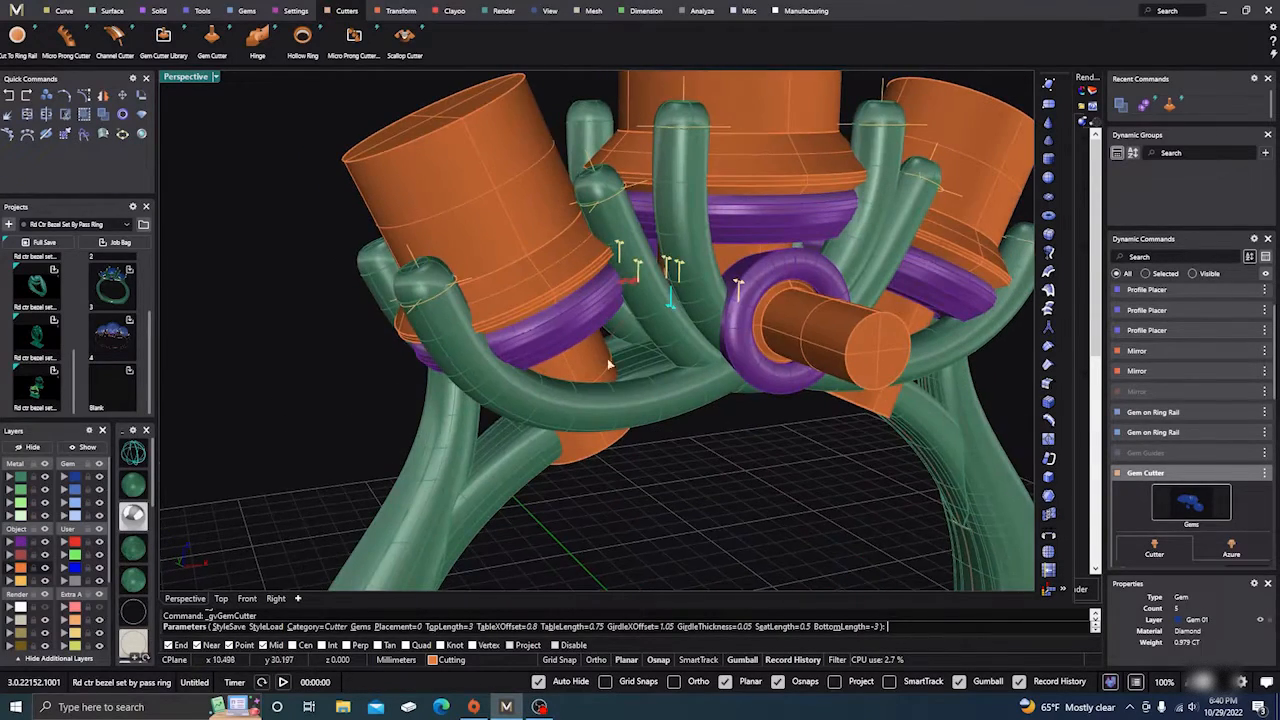
pyautogui.moveTo(593, 315); pyautogui.dragTo(748, 368, button='right')
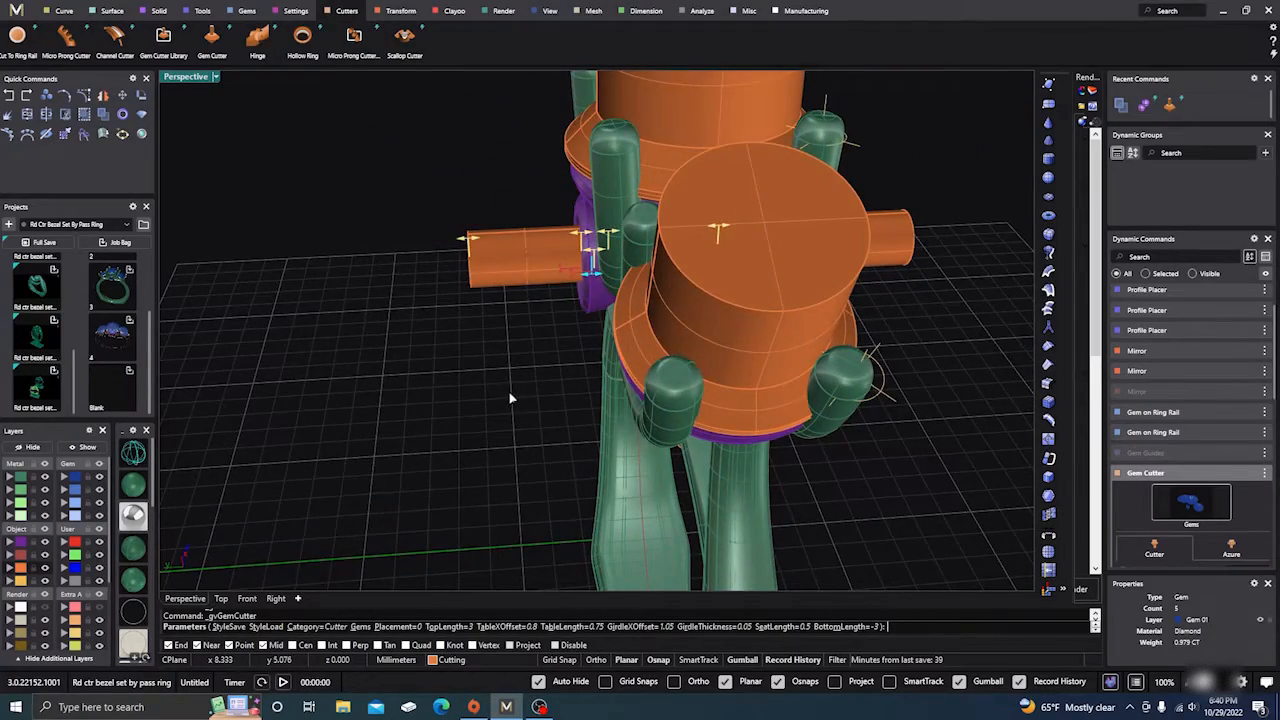
pyautogui.moveTo(508, 392); pyautogui.dragTo(537, 401, button='right')
pyautogui.press('Escape')
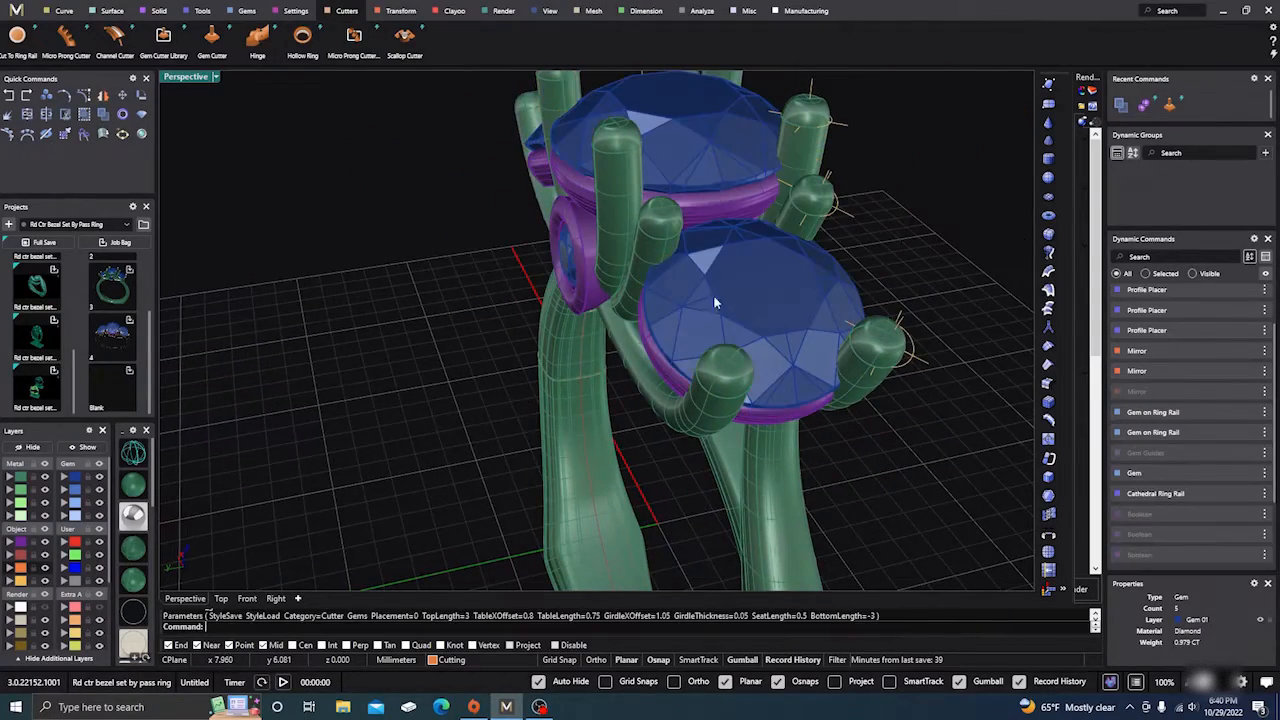
# Step: Select the centre and two side stones and create Gem Cutters for just those three
pyautogui.click(713, 302)
pyautogui.moveTo(341, 425); pyautogui.dragTo(471, 397, button='right')
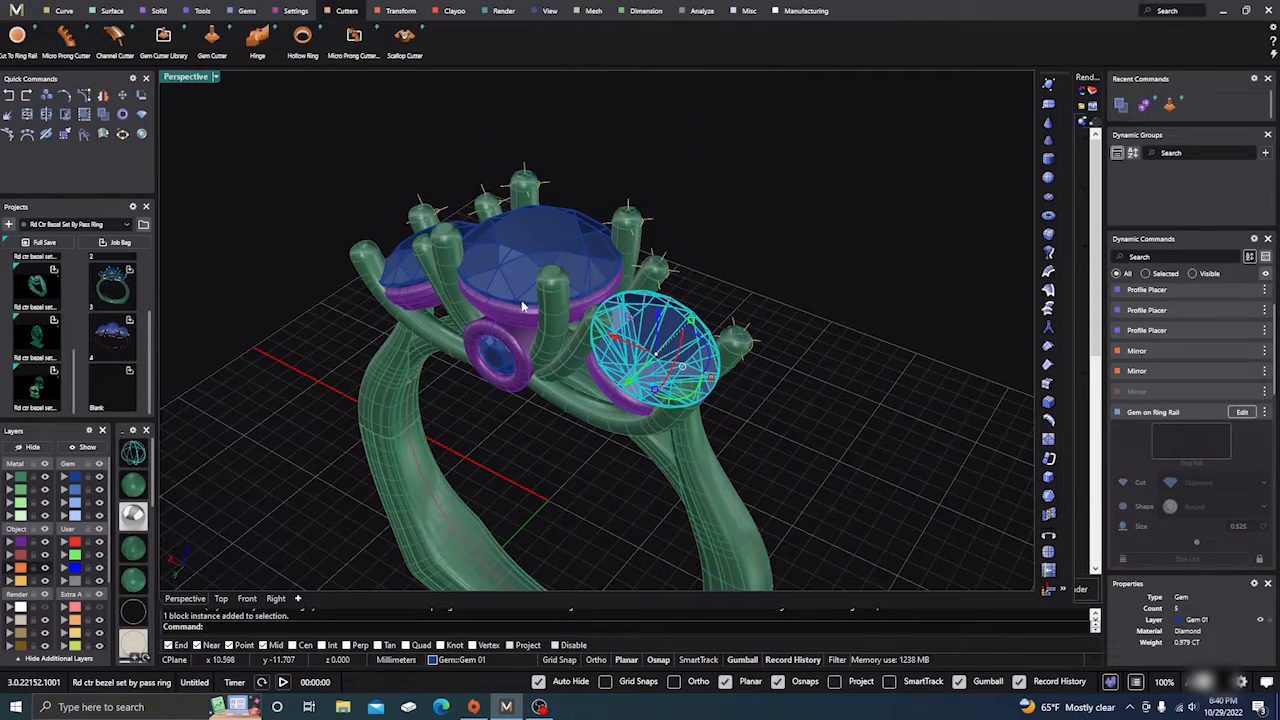
pyautogui.keyDown('shift'); pyautogui.click(538, 260); pyautogui.keyUp('shift')
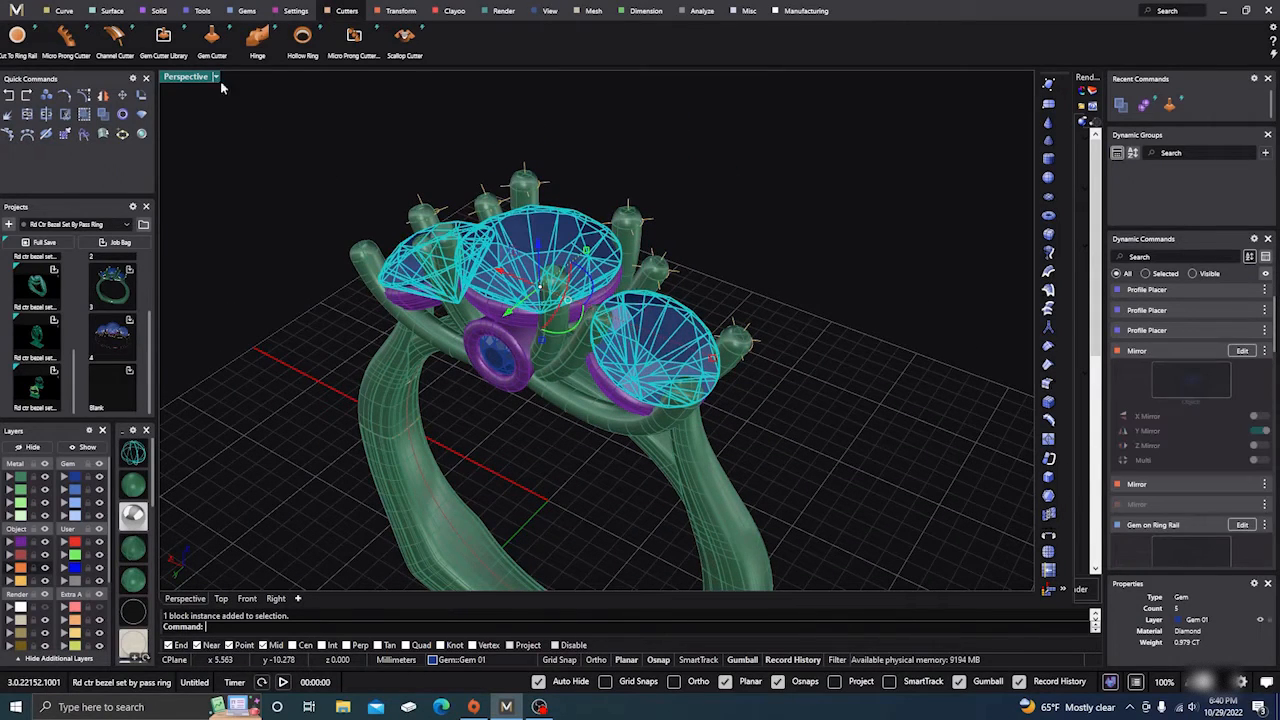
pyautogui.click(212, 40)
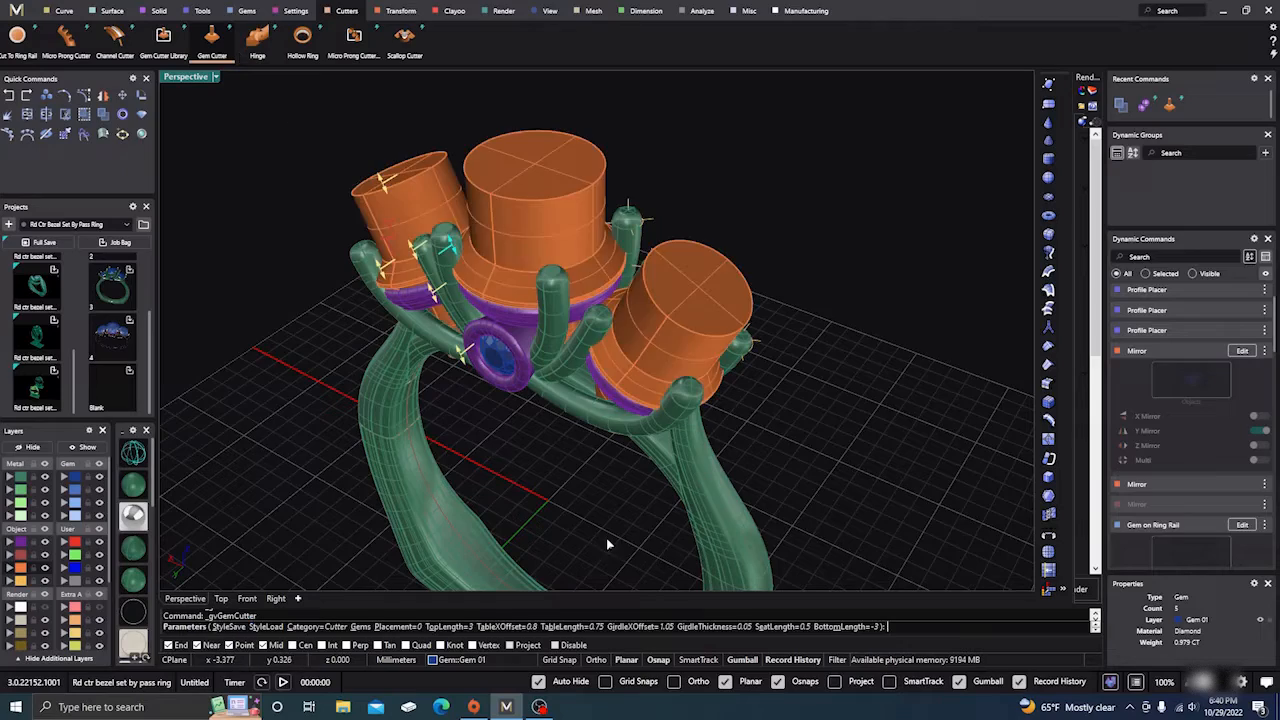
# Step: Set the gem cutters' Girdle Thickness to 0
pyautogui.moveTo(606, 538); pyautogui.dragTo(691, 514, button='right')
pyautogui.scroll(-5, 500, 342)
pyautogui.moveTo(490, 350); pyautogui.dragTo(540, 352, button='right')
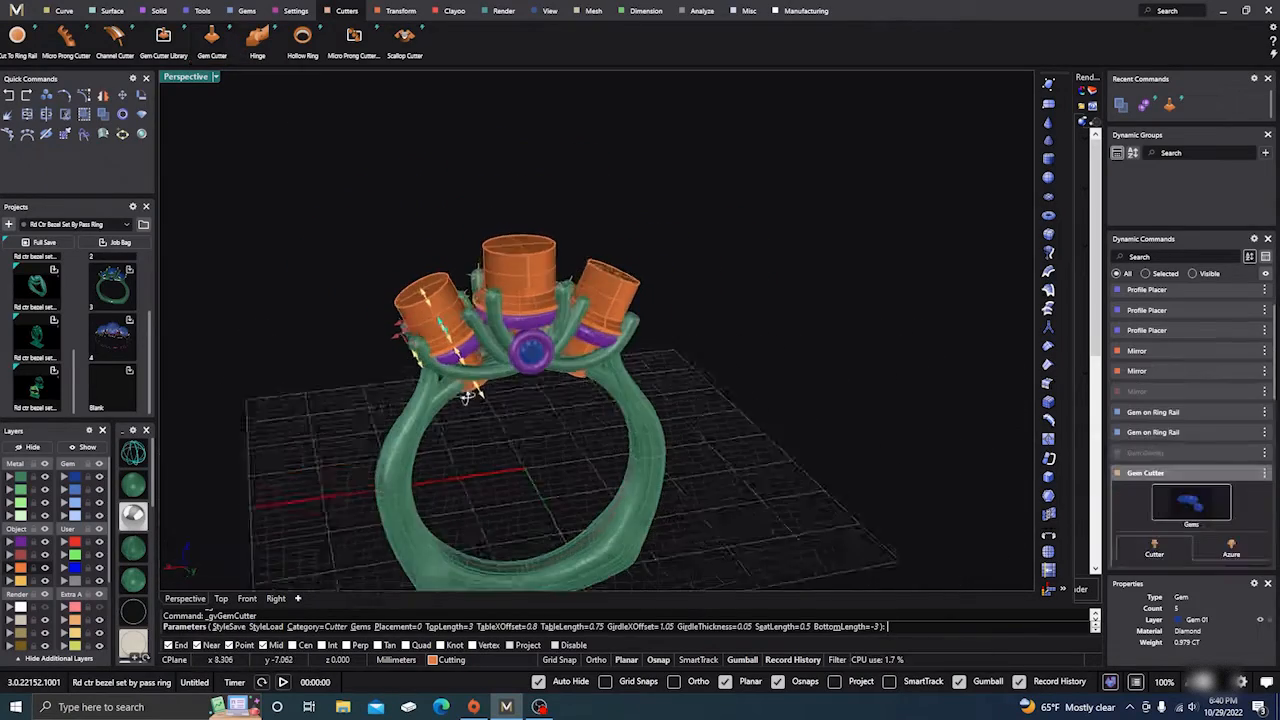
pyautogui.scroll(3, 424, 367)
pyautogui.scroll(5, 424, 367)
pyautogui.scroll(3, 412, 340)
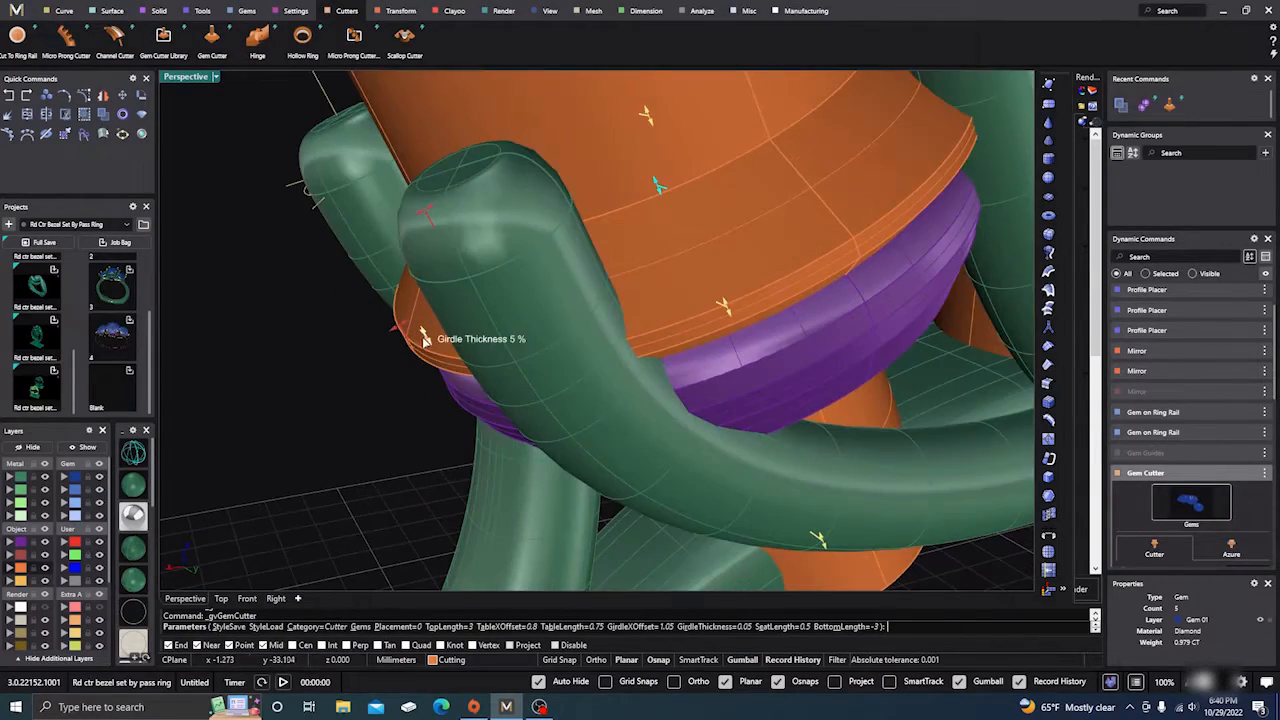
pyautogui.moveTo(424, 338); pyautogui.dragTo(443, 357)
# Step: Narrow the cutters' Girdle X Offset to 0.92
pyautogui.scroll(-2, 476, 409)
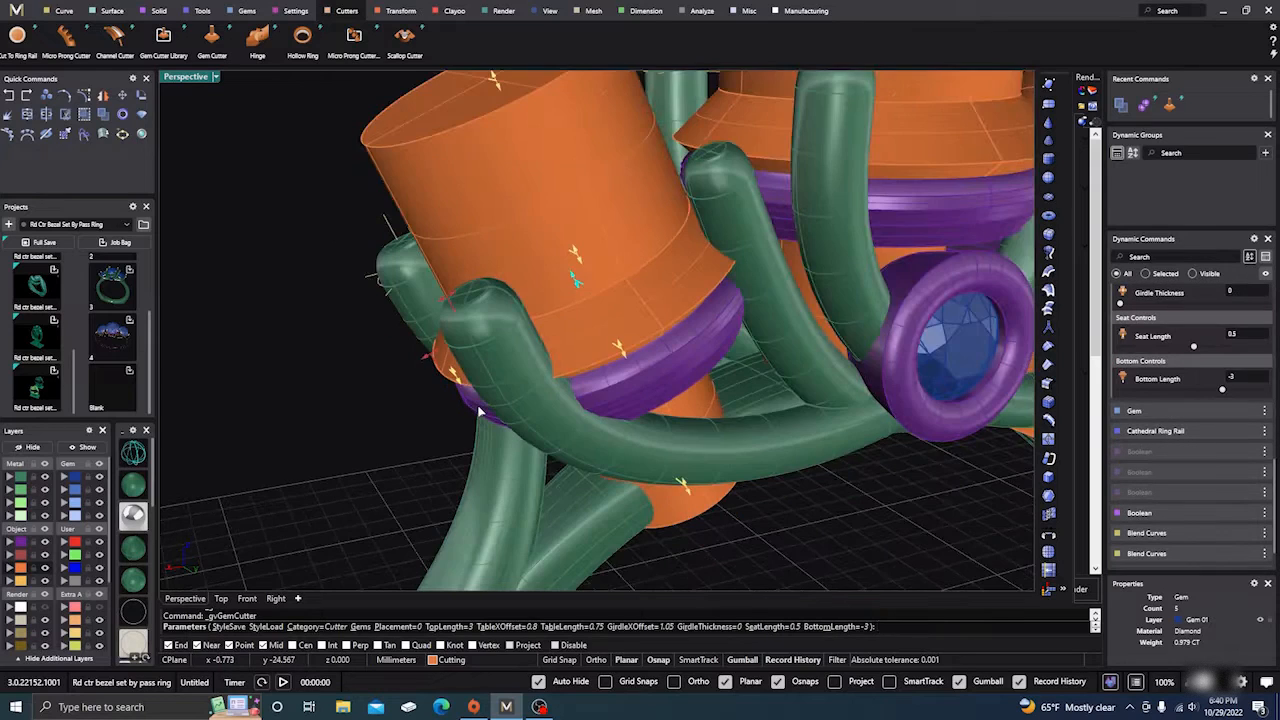
pyautogui.scroll(-5, 480, 390)
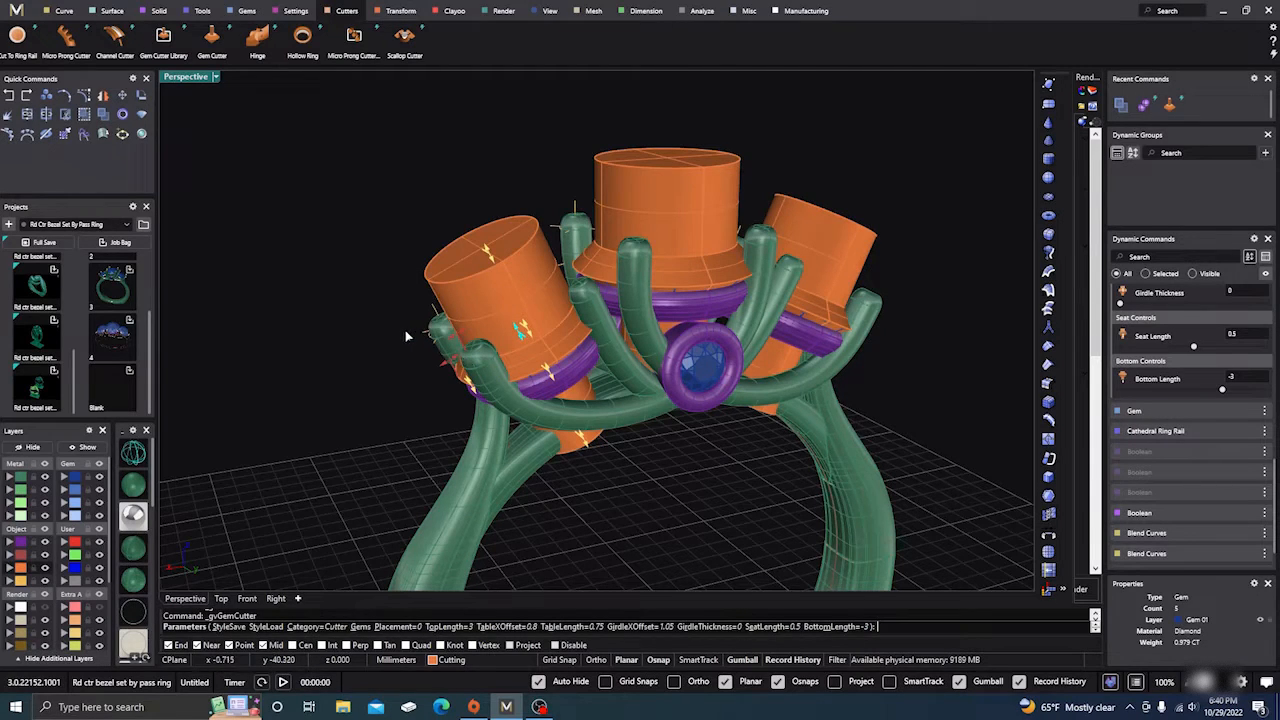
pyautogui.scroll(-2, 405, 332)
pyautogui.moveTo(386, 363); pyautogui.dragTo(482, 402, button='right')
pyautogui.scroll(4, 447, 380)
pyautogui.scroll(-2, 440, 381)
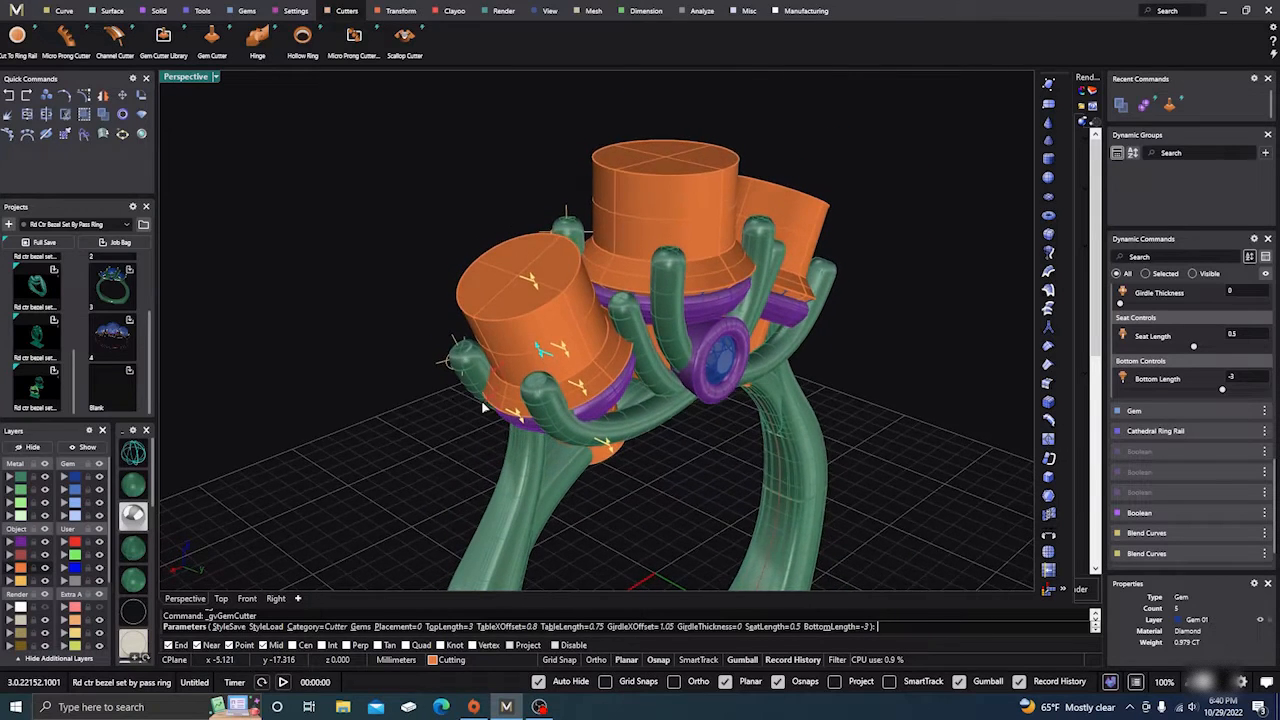
pyautogui.scroll(4, 482, 402)
pyautogui.moveTo(507, 405)
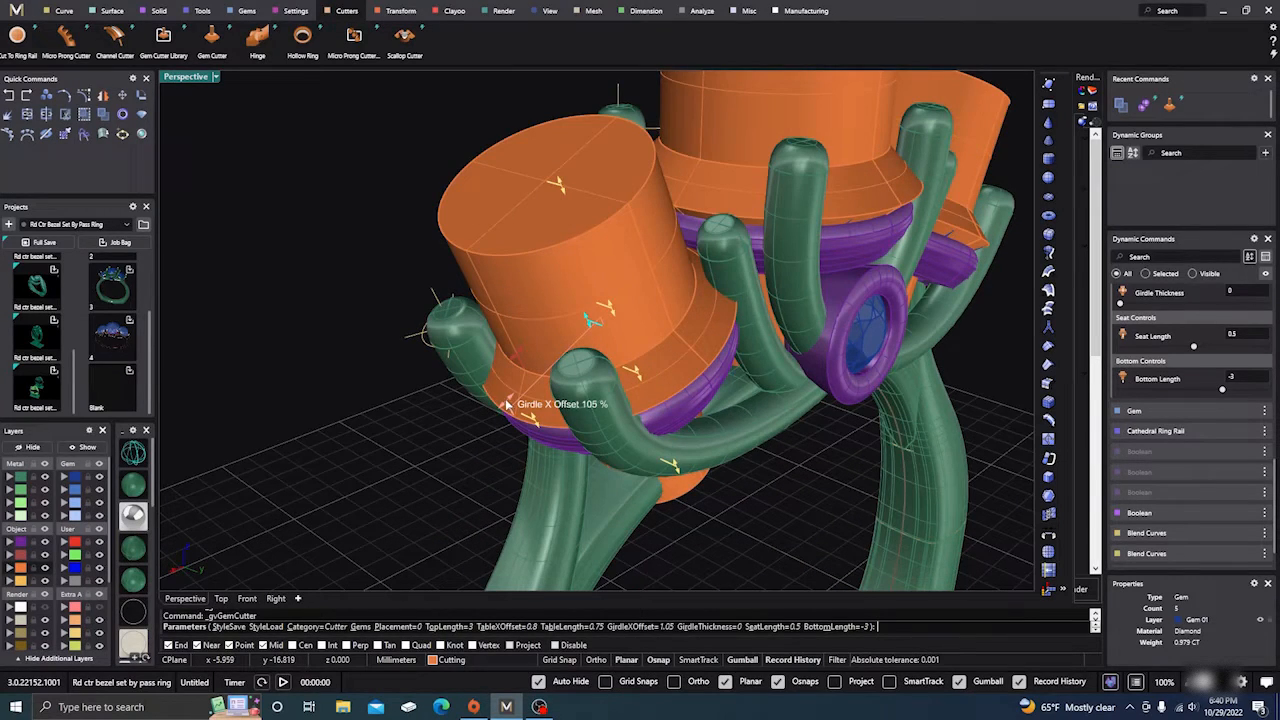
pyautogui.moveTo(507, 405); pyautogui.dragTo(513, 385)
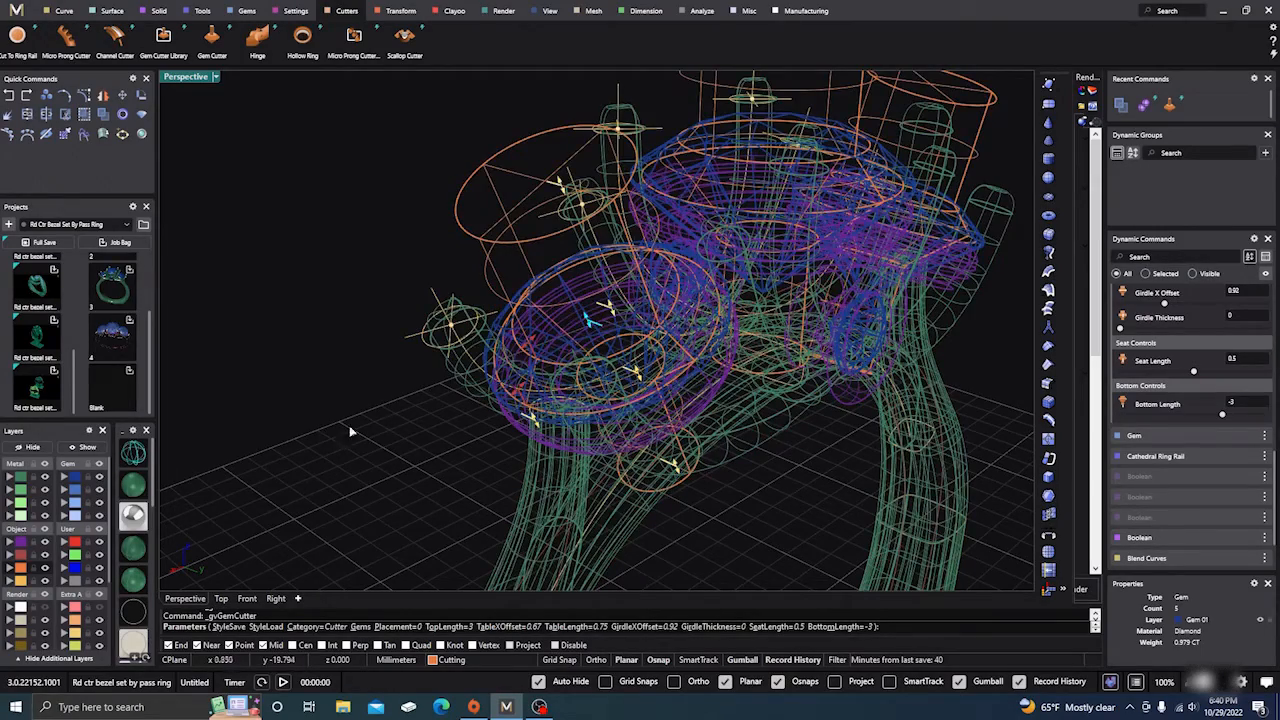
# Step: Set the cutters' girdle offset to about 0.78, seat length 0.46 and bottom length about -4
pyautogui.scroll(6, 422, 435)
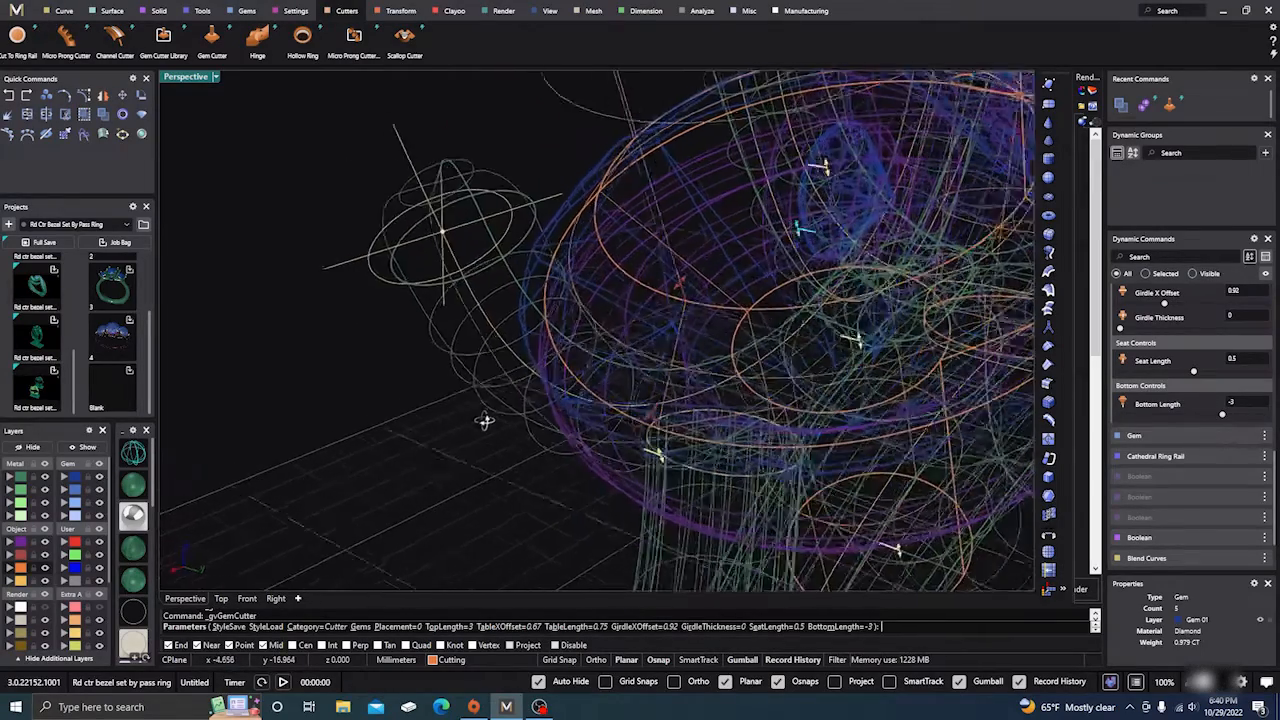
pyautogui.moveTo(660, 410); pyautogui.dragTo(693, 373)
pyautogui.scroll(-6, 432, 470)
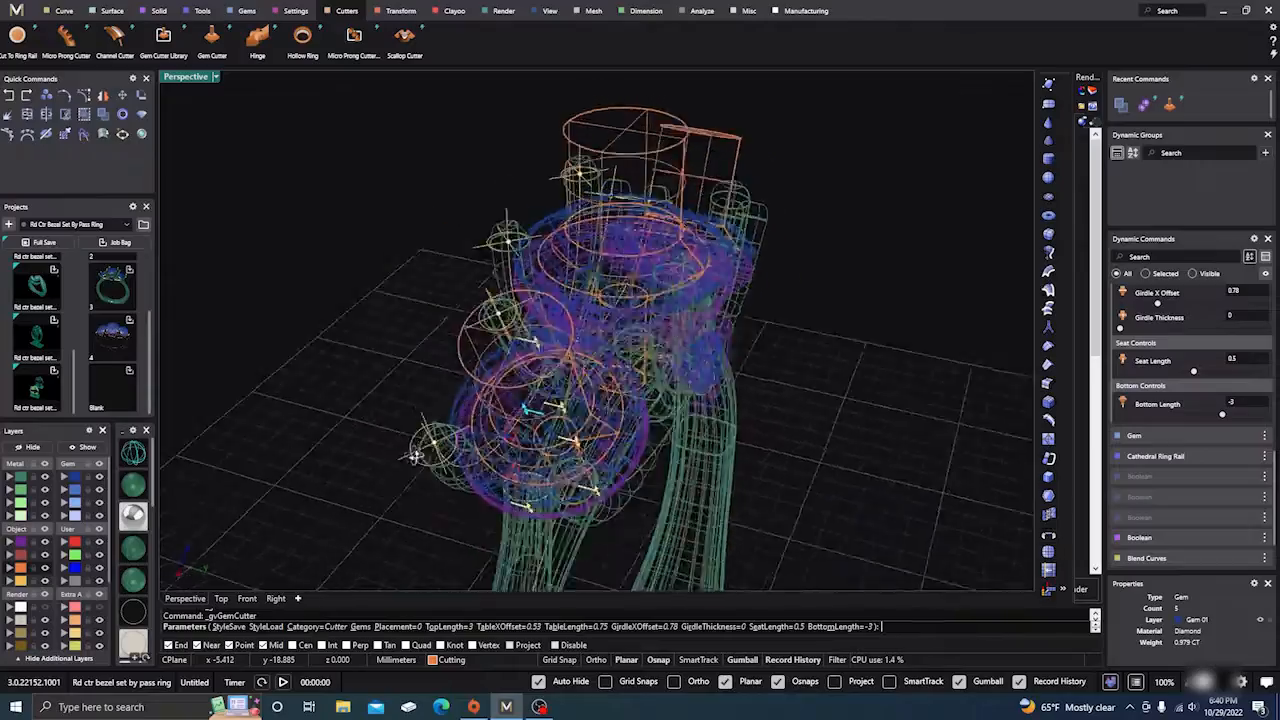
pyautogui.scroll(6, 560, 508)
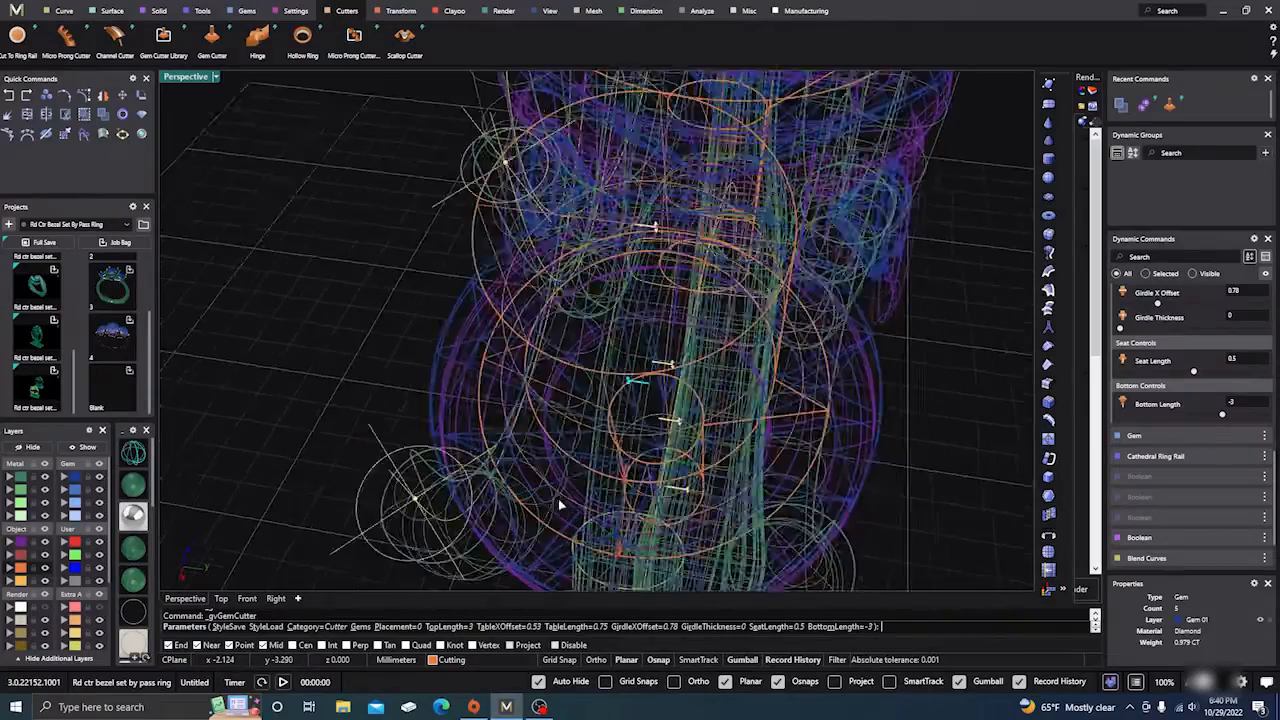
pyautogui.moveTo(567, 505); pyautogui.dragTo(525, 398, button='right')
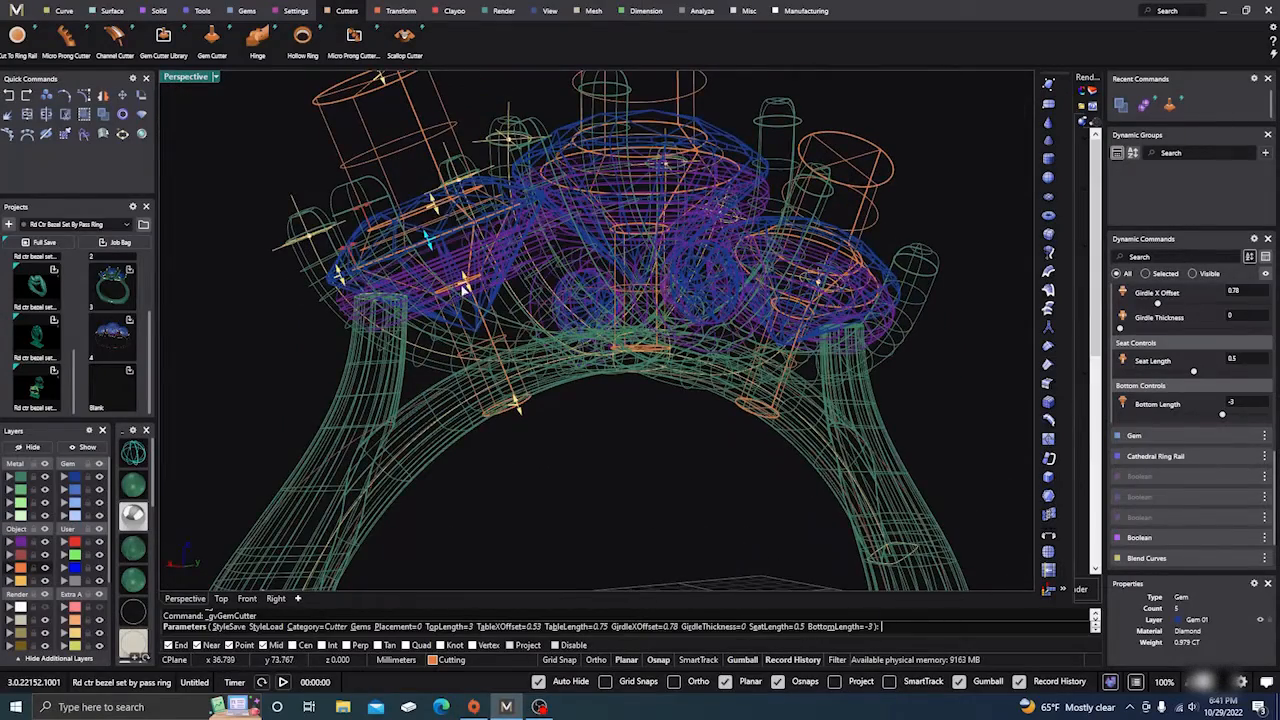
pyautogui.moveTo(465, 285); pyautogui.dragTo(466, 283)
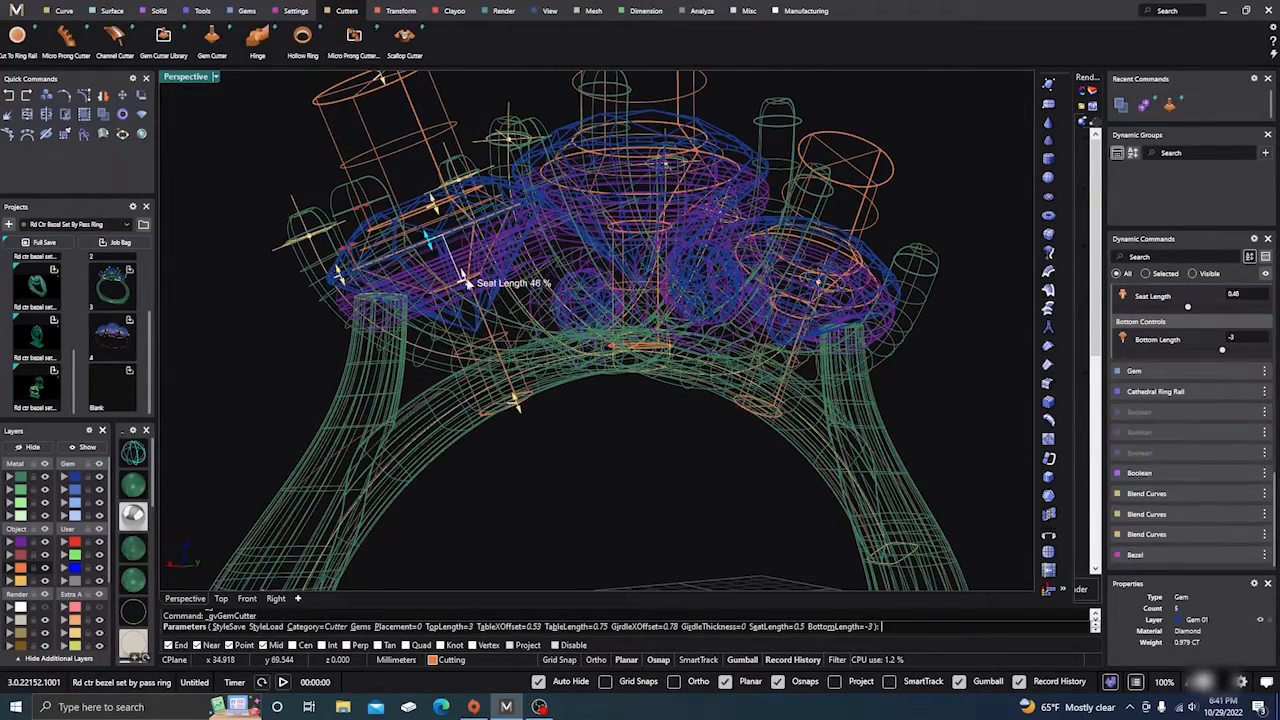
pyautogui.moveTo(516, 405)
pyautogui.moveTo(525, 420); pyautogui.dragTo(466, 456)
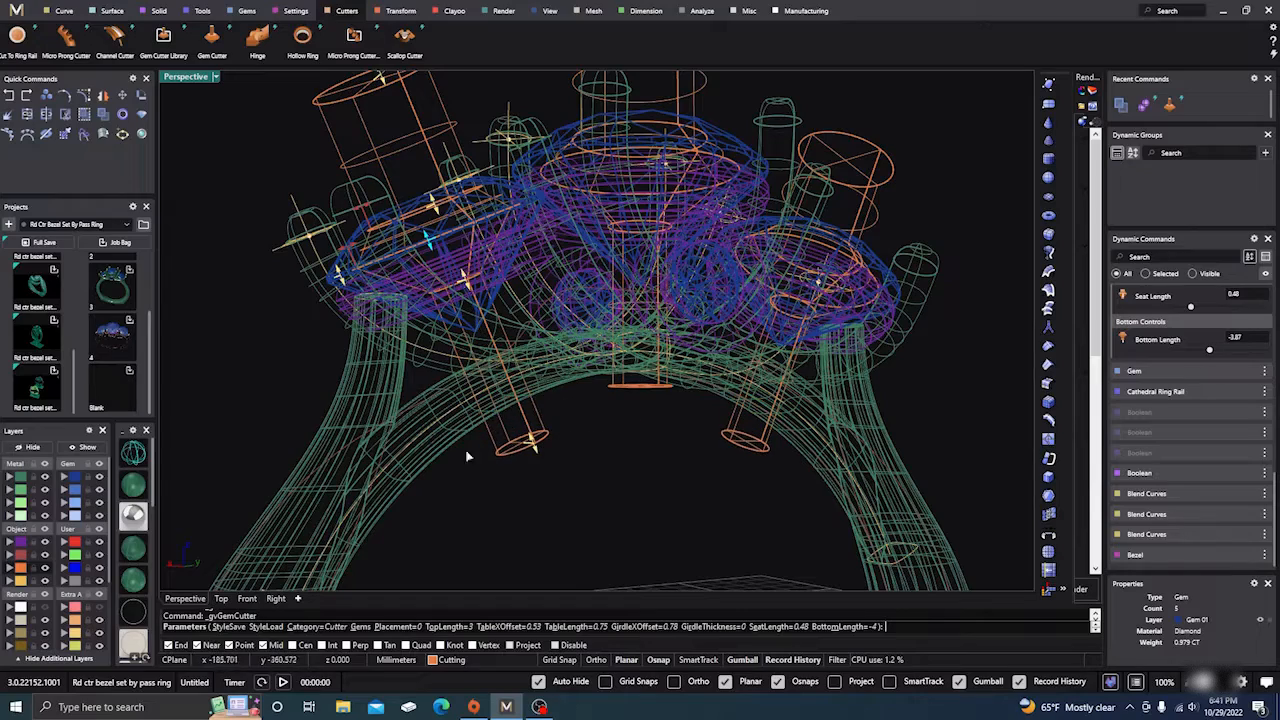
pyautogui.press('Return')
# Step: Lengthen the cutter seat to 0.49 and commit the gem cutters
pyautogui.moveTo(531, 517)
pyautogui.mouseDown(button='right')
pyautogui.moveTo(540, 457)
pyautogui.moveTo(509, 426)
pyautogui.moveTo(491, 443)
pyautogui.moveTo(483, 373)
pyautogui.mouseUp(button='right')
pyautogui.moveTo(583, 450); pyautogui.dragTo(605, 480, button='right')
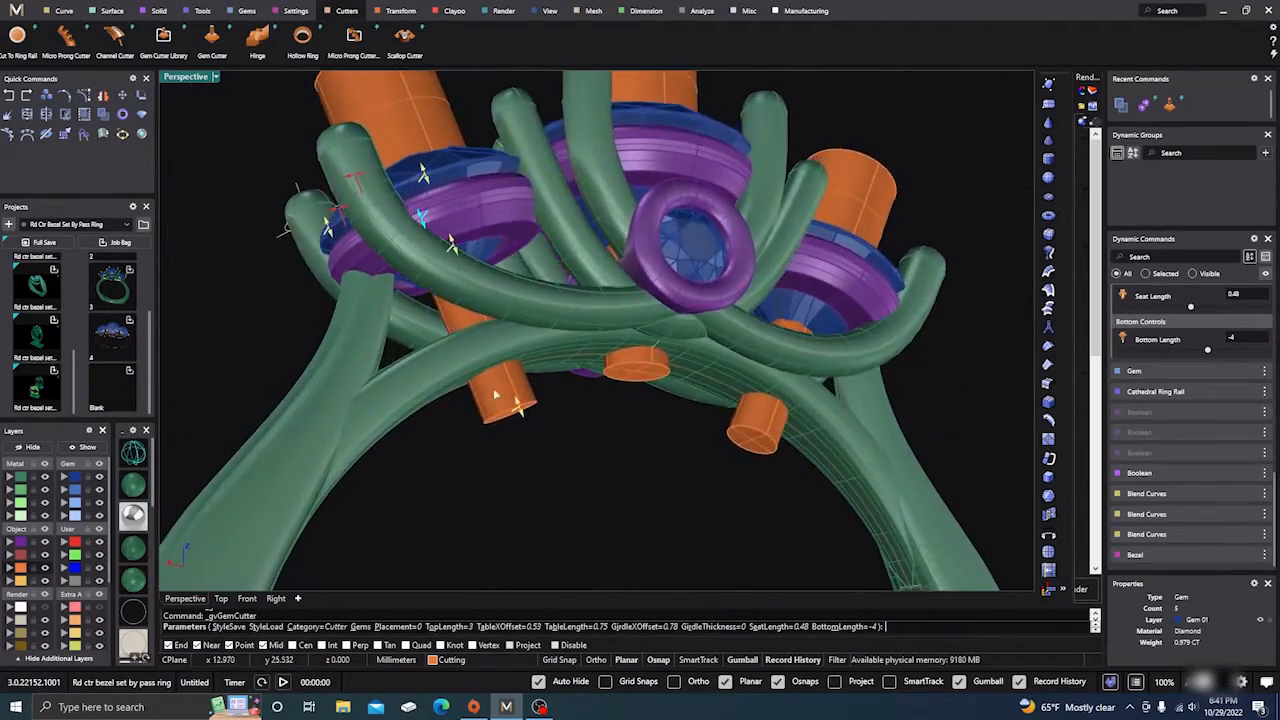
pyautogui.moveTo(455, 250)
pyautogui.moveTo(450, 241); pyautogui.dragTo(451, 243)
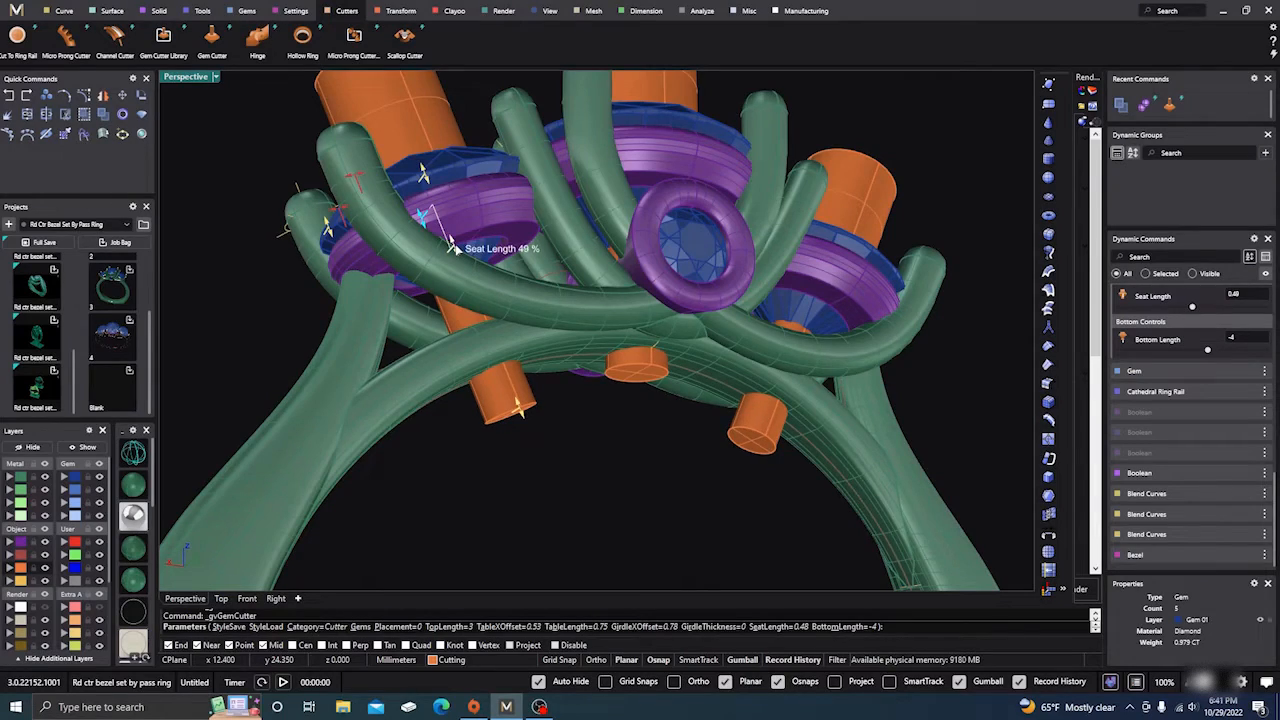
pyautogui.moveTo(607, 472); pyautogui.dragTo(546, 514, button='right')
pyautogui.press('Return')
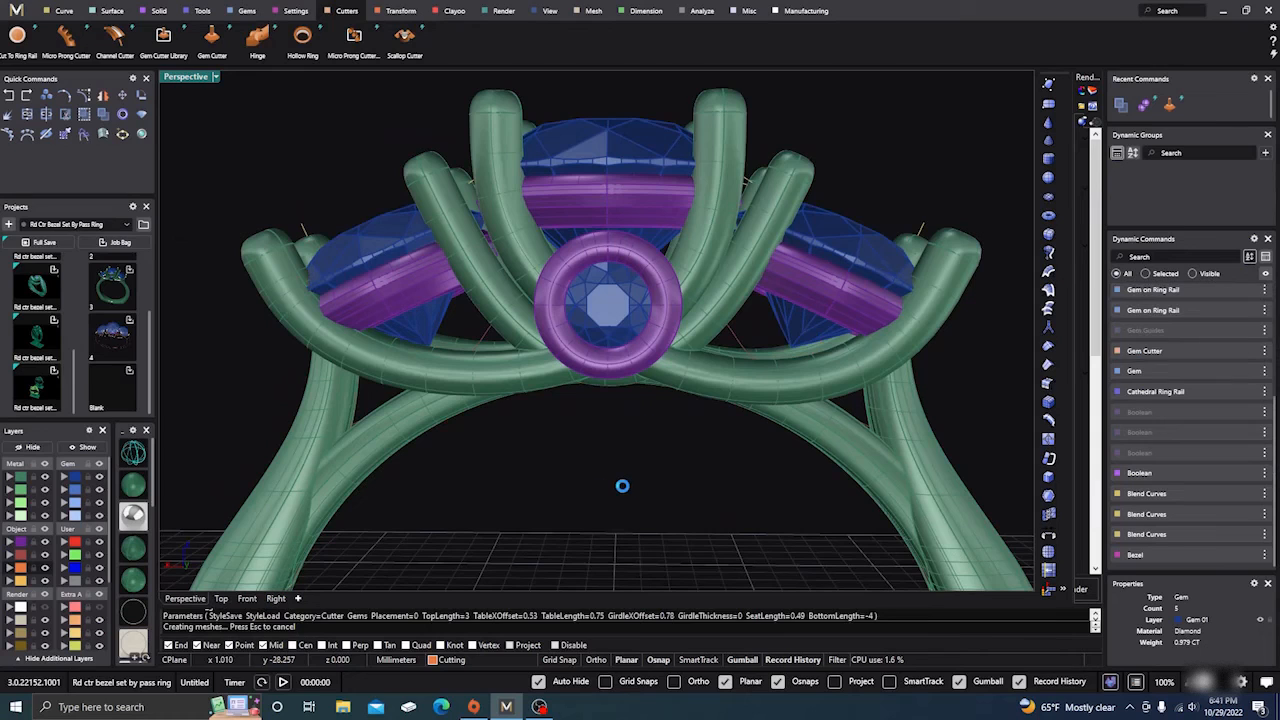
# Step: Boolean Difference the three orange gem cutters out of the ring band to carve the stone seats
pyautogui.moveTo(657, 457); pyautogui.dragTo(640, 491, button='right')
pyautogui.scroll(-3, 570, 494)
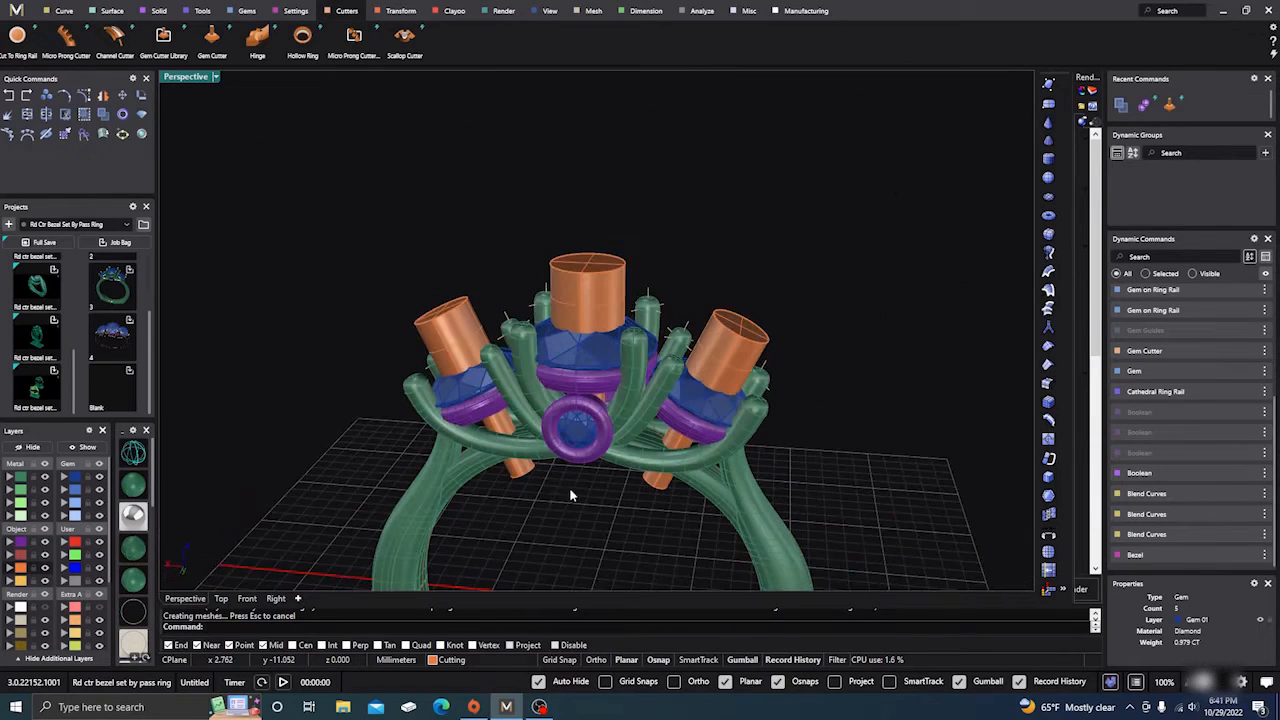
pyautogui.click(158, 10)
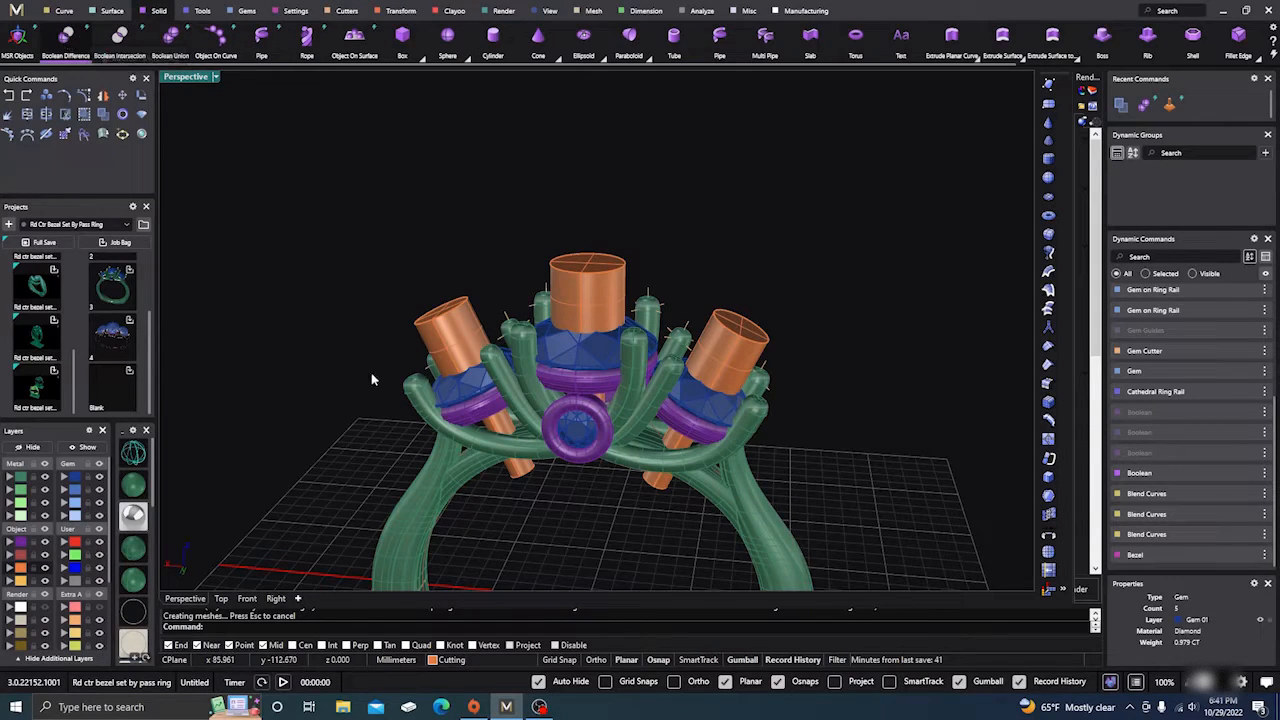
pyautogui.click(400, 526)
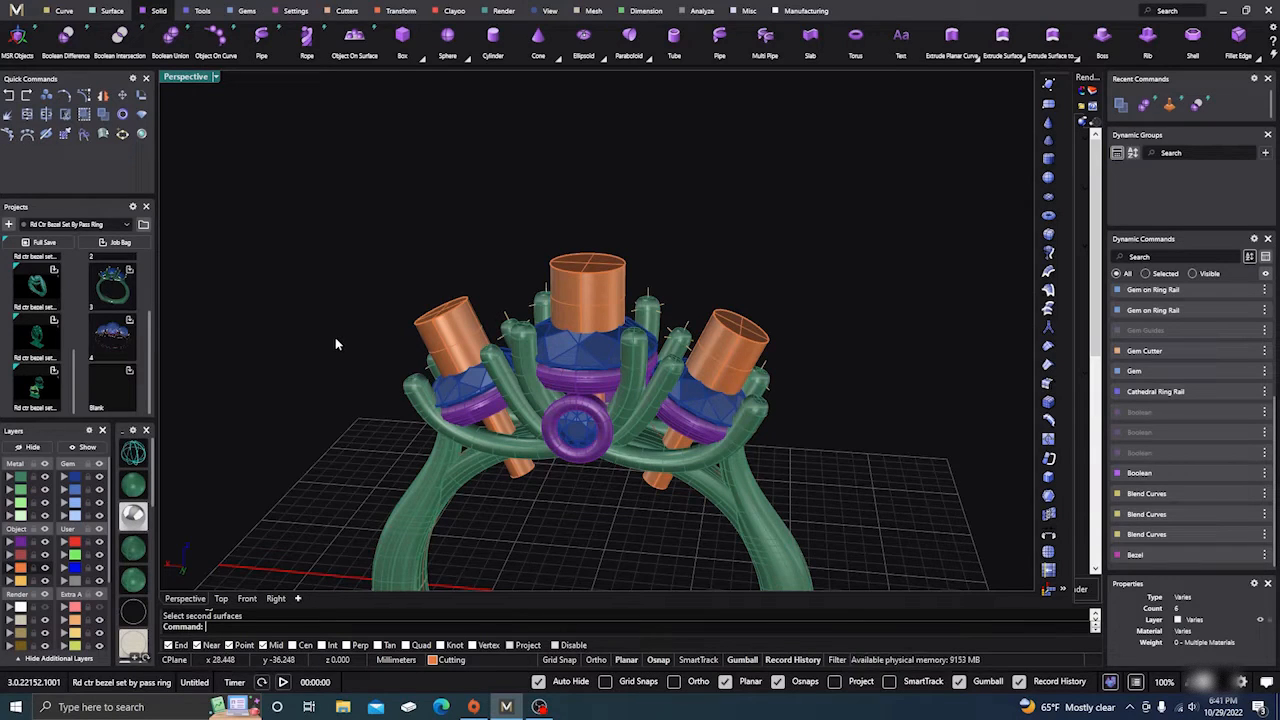
pyautogui.press('Return')
pyautogui.click(416, 531)
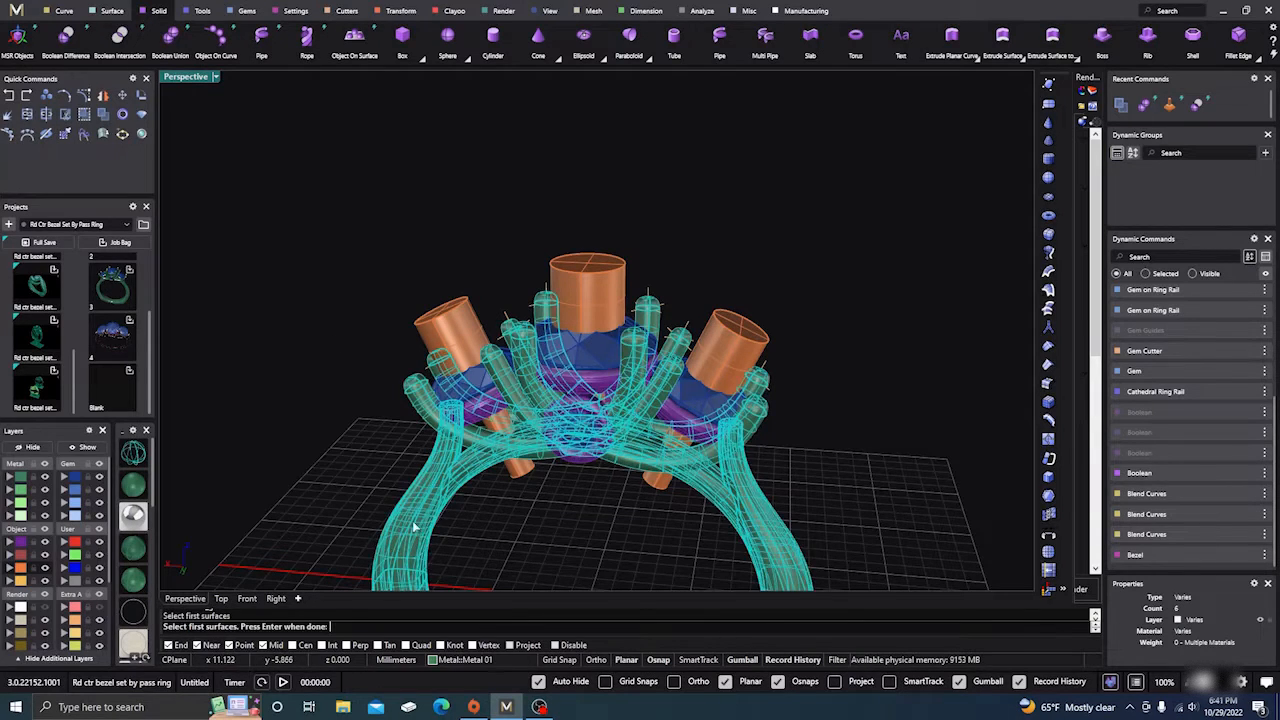
pyautogui.press('Return')
pyautogui.click(449, 330)
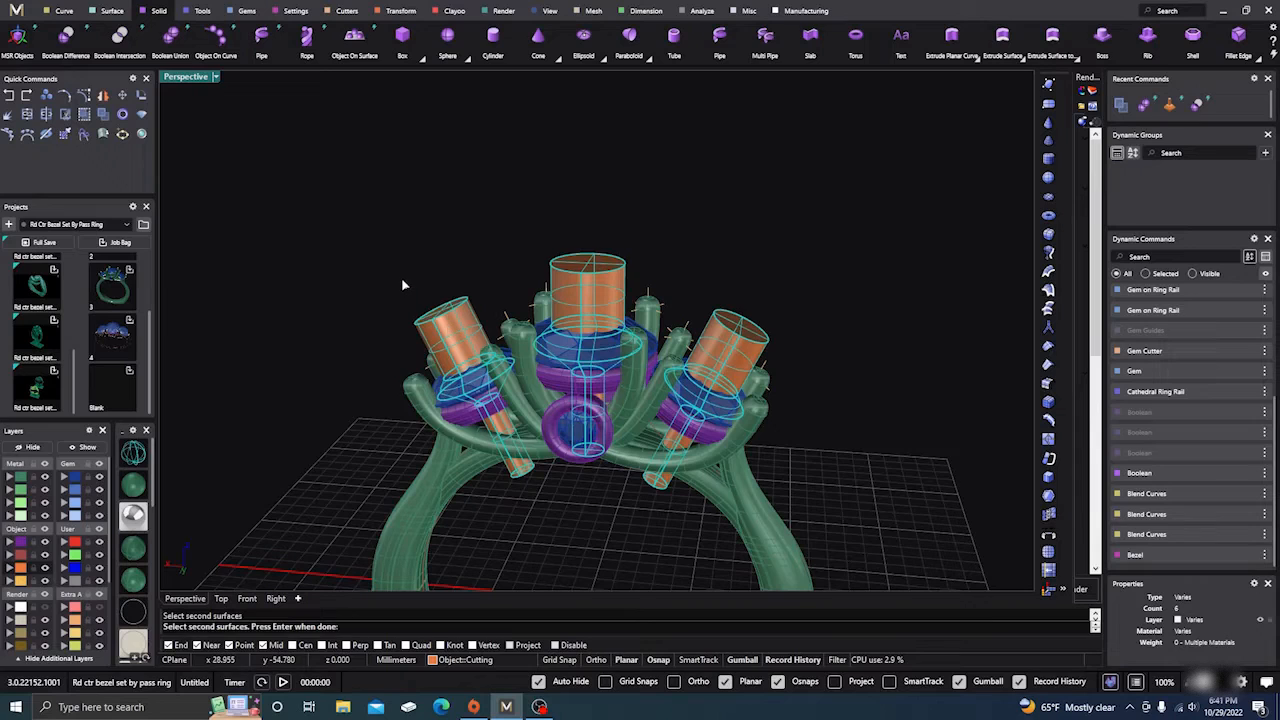
pyautogui.press('Return')
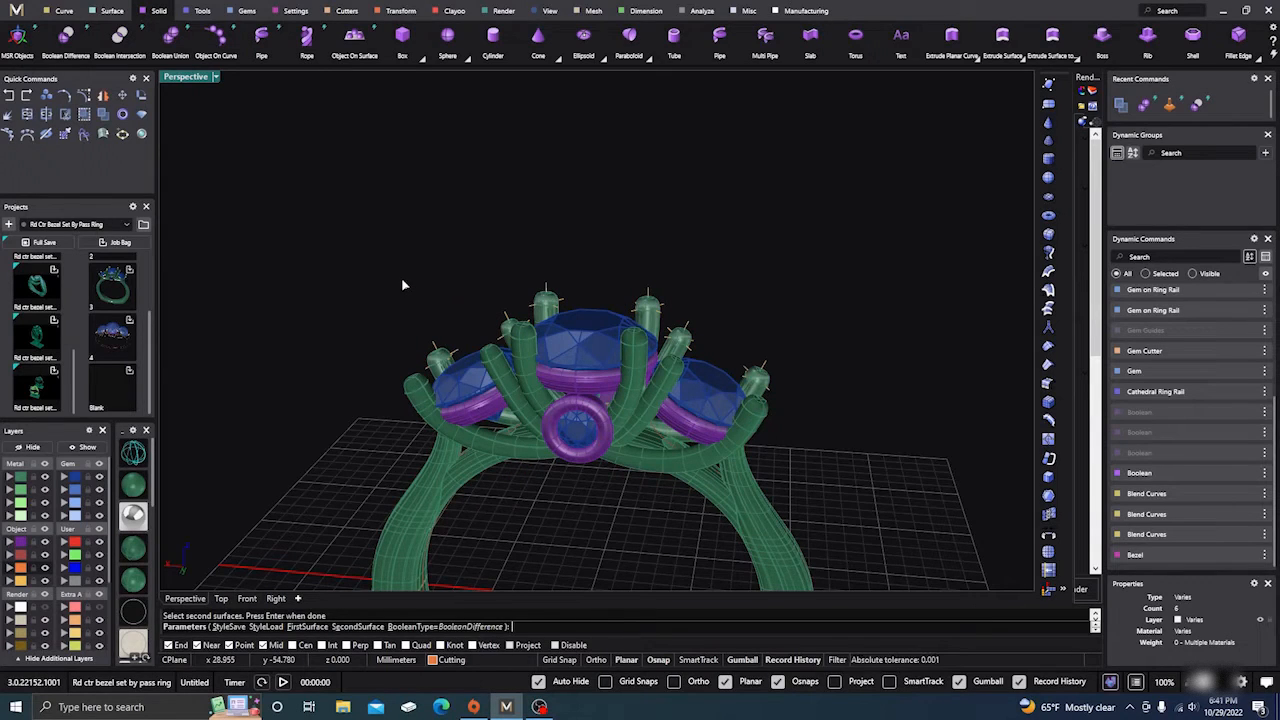
pyautogui.press('Return')
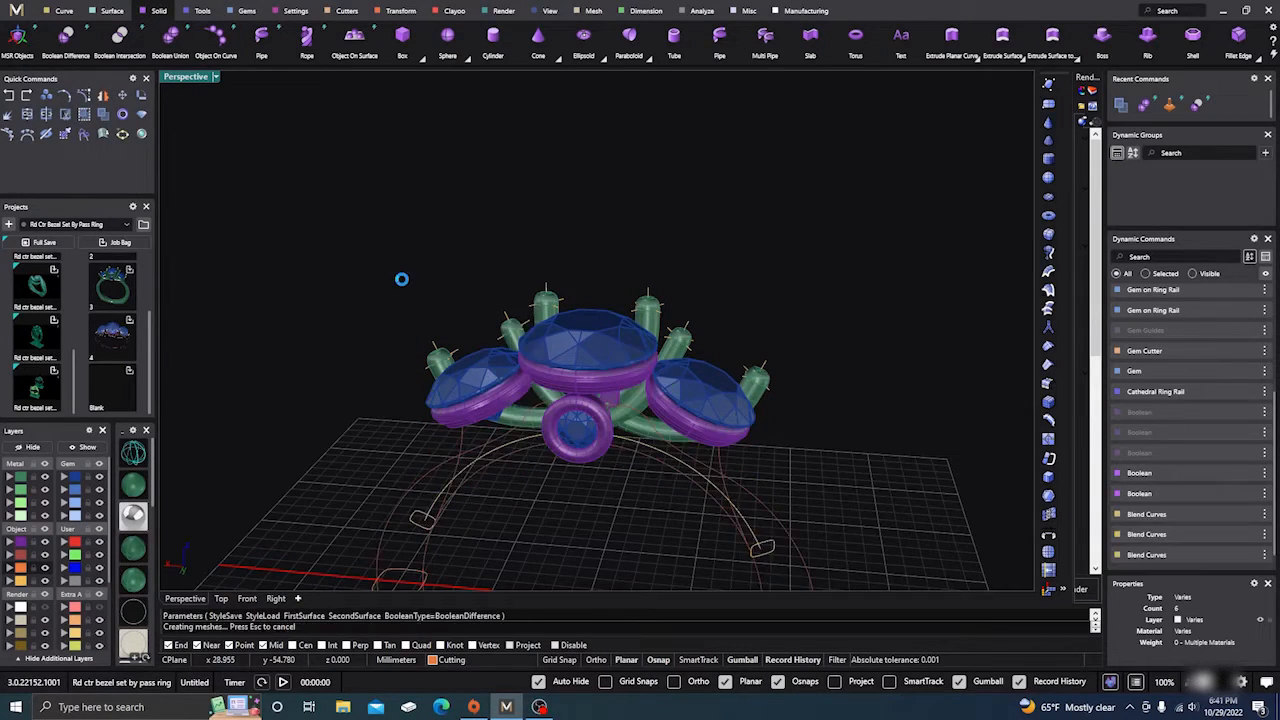
pyautogui.moveTo(486, 503); pyautogui.dragTo(571, 410, button='right')
pyautogui.scroll(4, 567, 444)
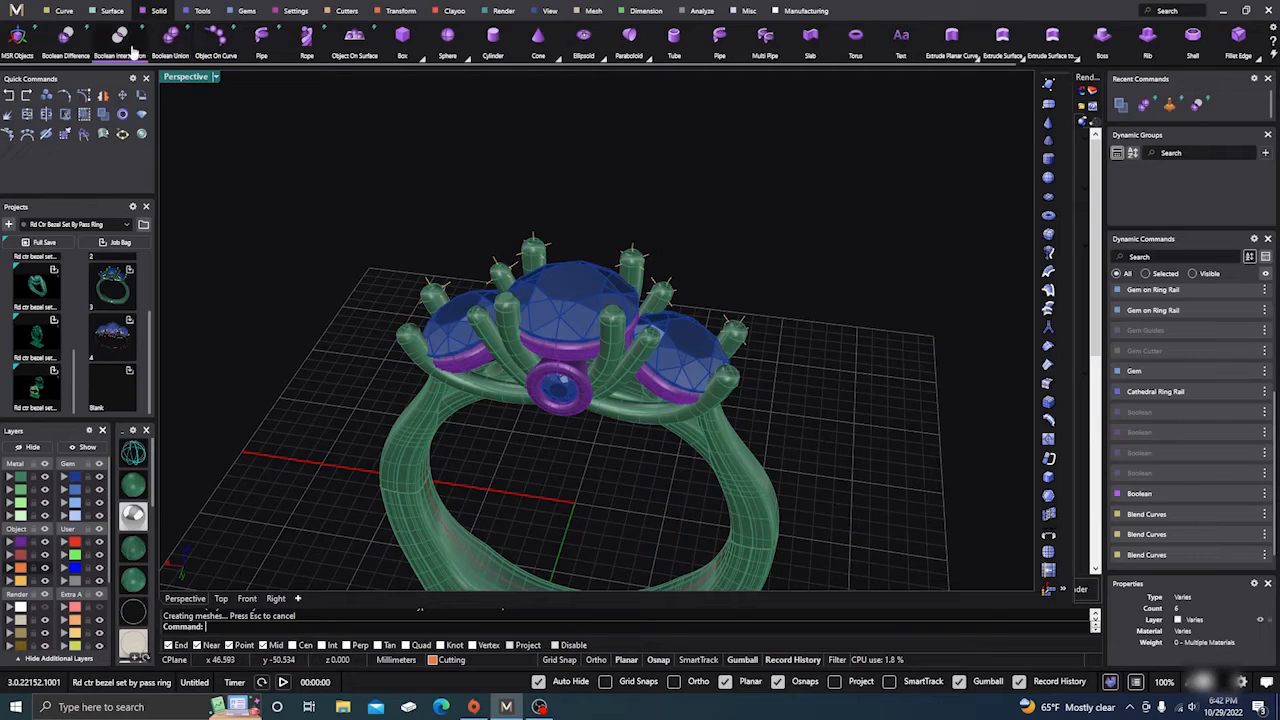
# Step: Boolean-union the left bezel and then the centre bezel into the ring shank
pyautogui.click(170, 37)
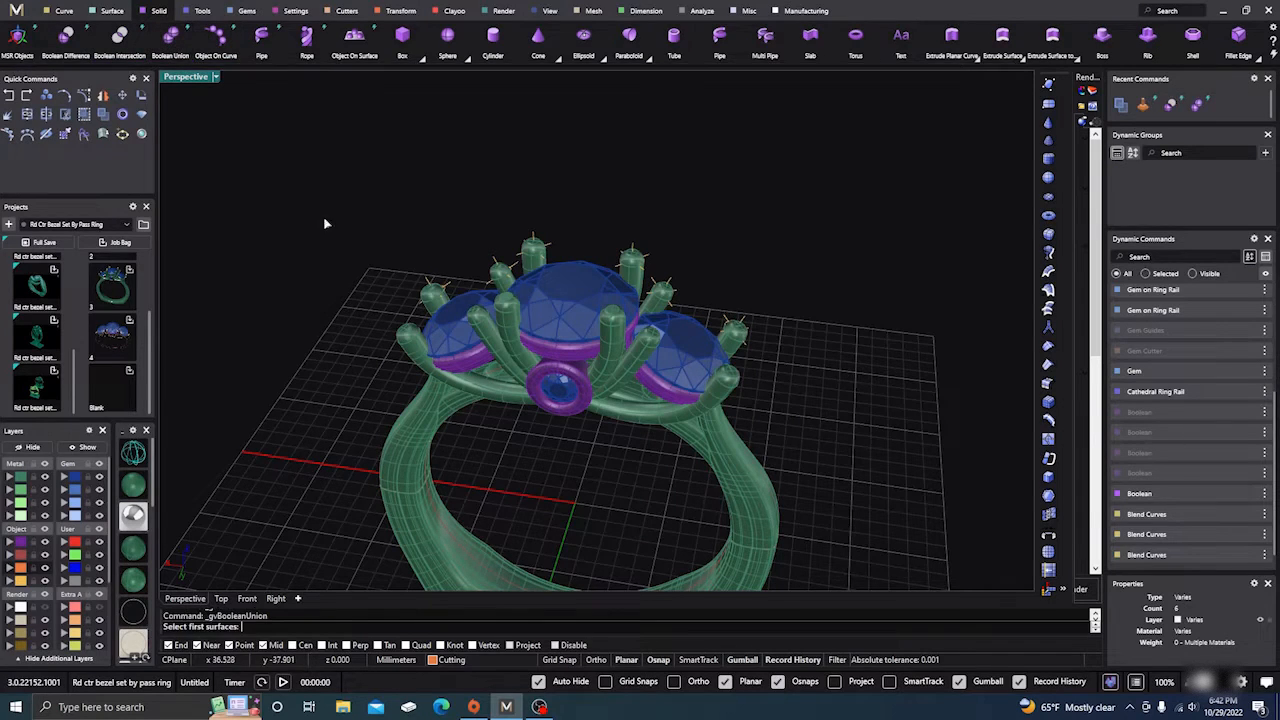
pyautogui.click(434, 450)
pyautogui.press('Return')
pyautogui.click(474, 368)
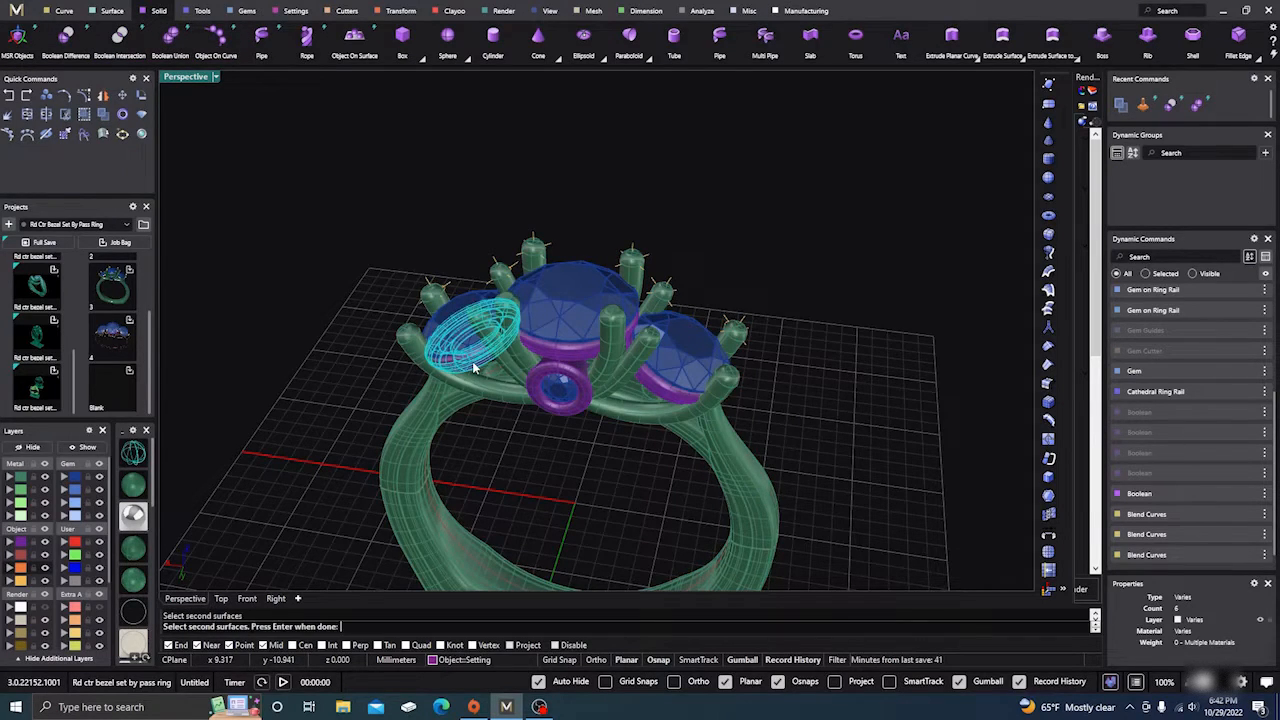
pyautogui.press('Return')
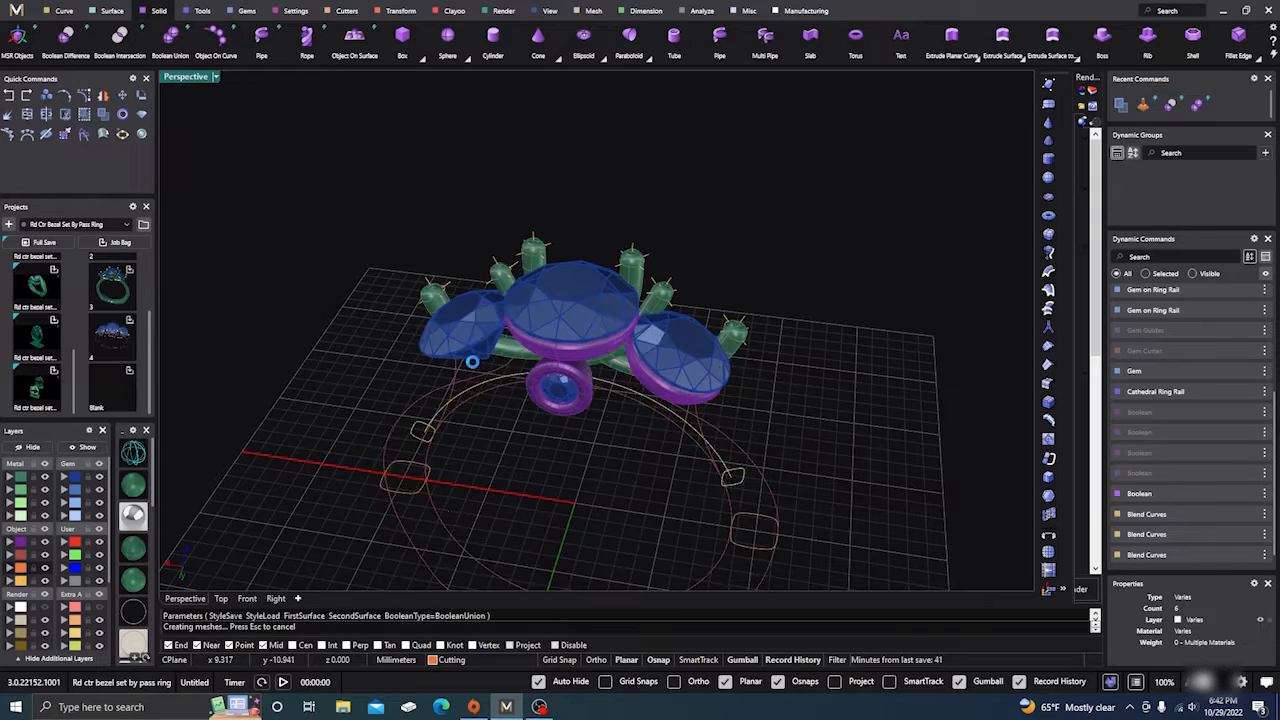
pyautogui.press('Return')
pyautogui.click(428, 435)
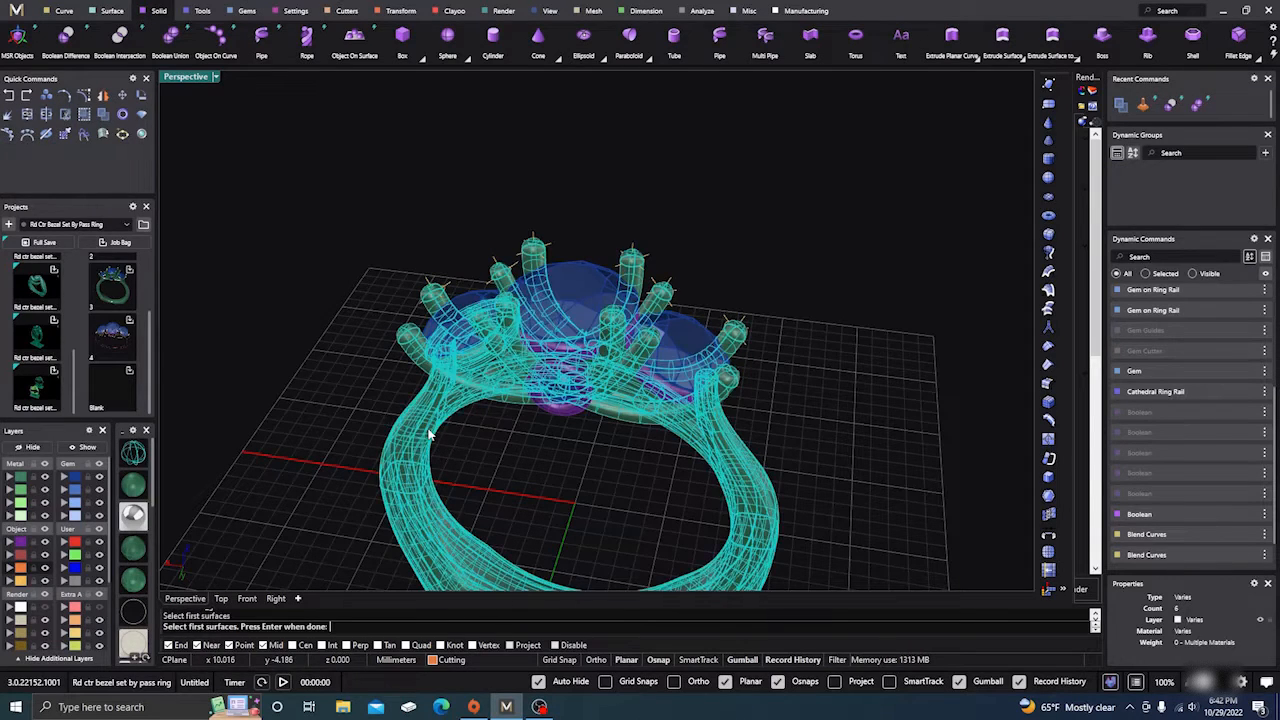
pyautogui.press('Return')
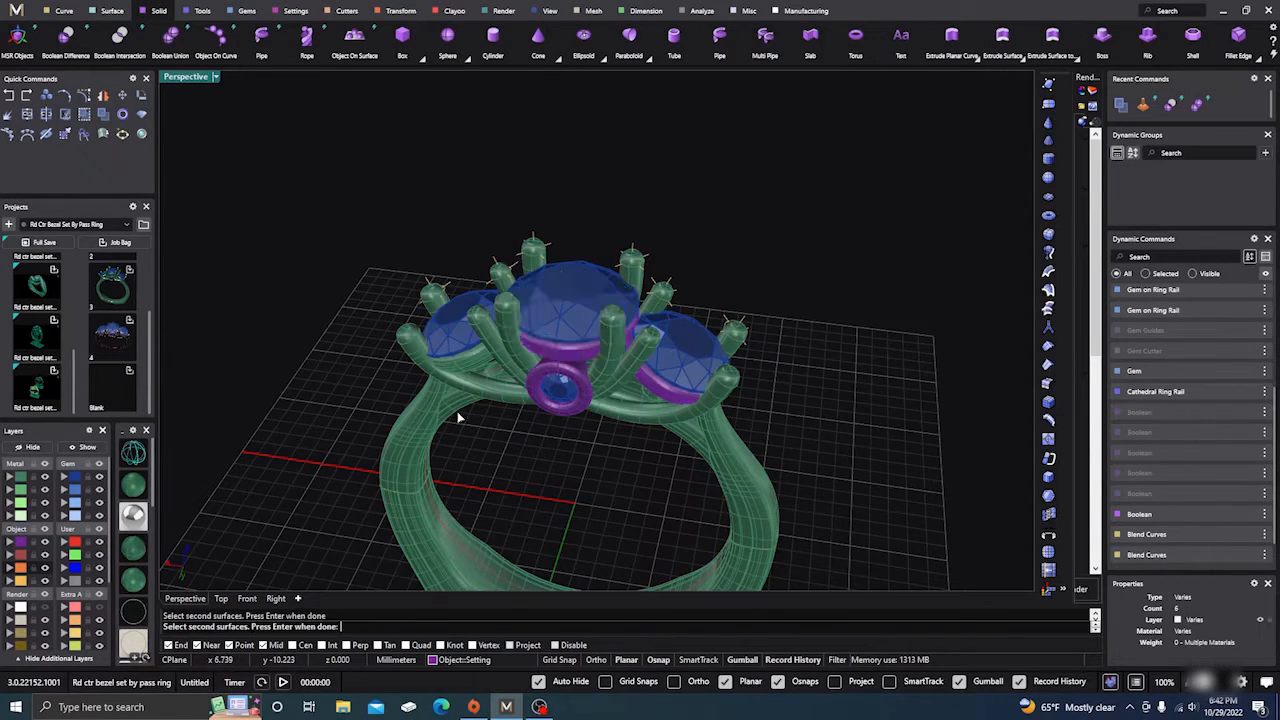
pyautogui.press('Return')
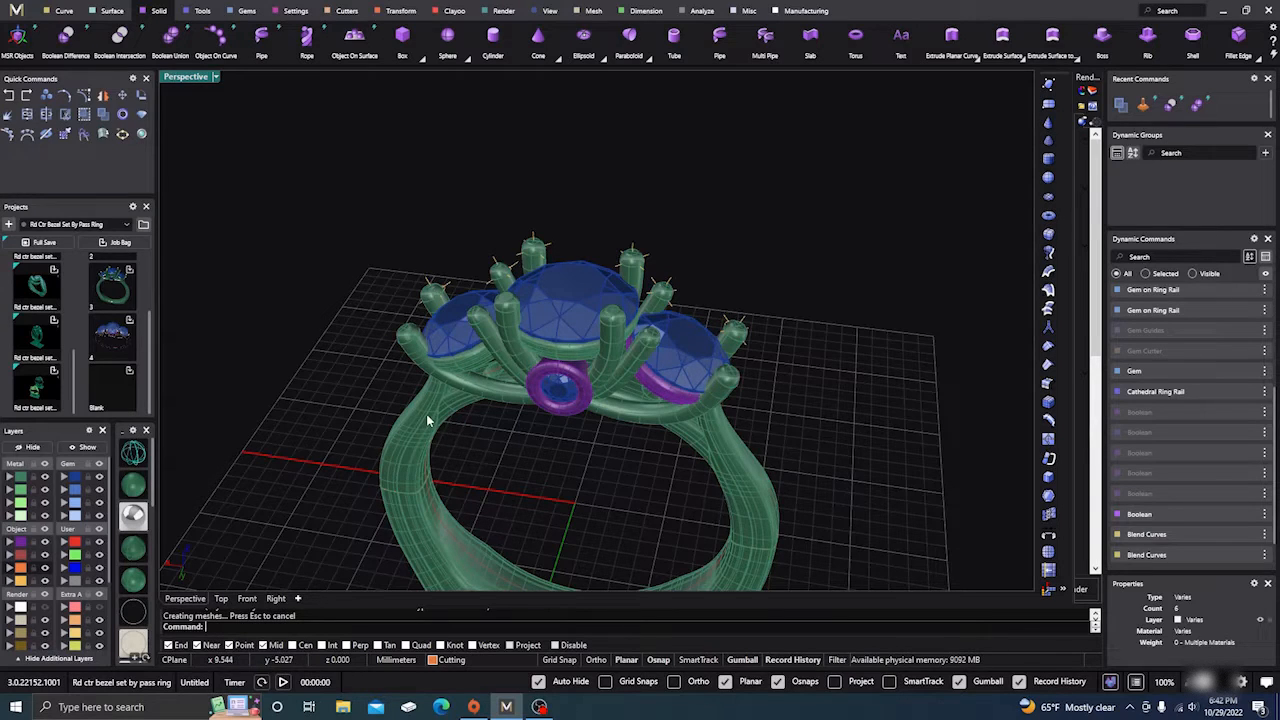
# Step: After abandoning one attempt, union the right bezel into the ring
pyautogui.press('Return')
pyautogui.click(426, 414)
pyautogui.click(662, 392)
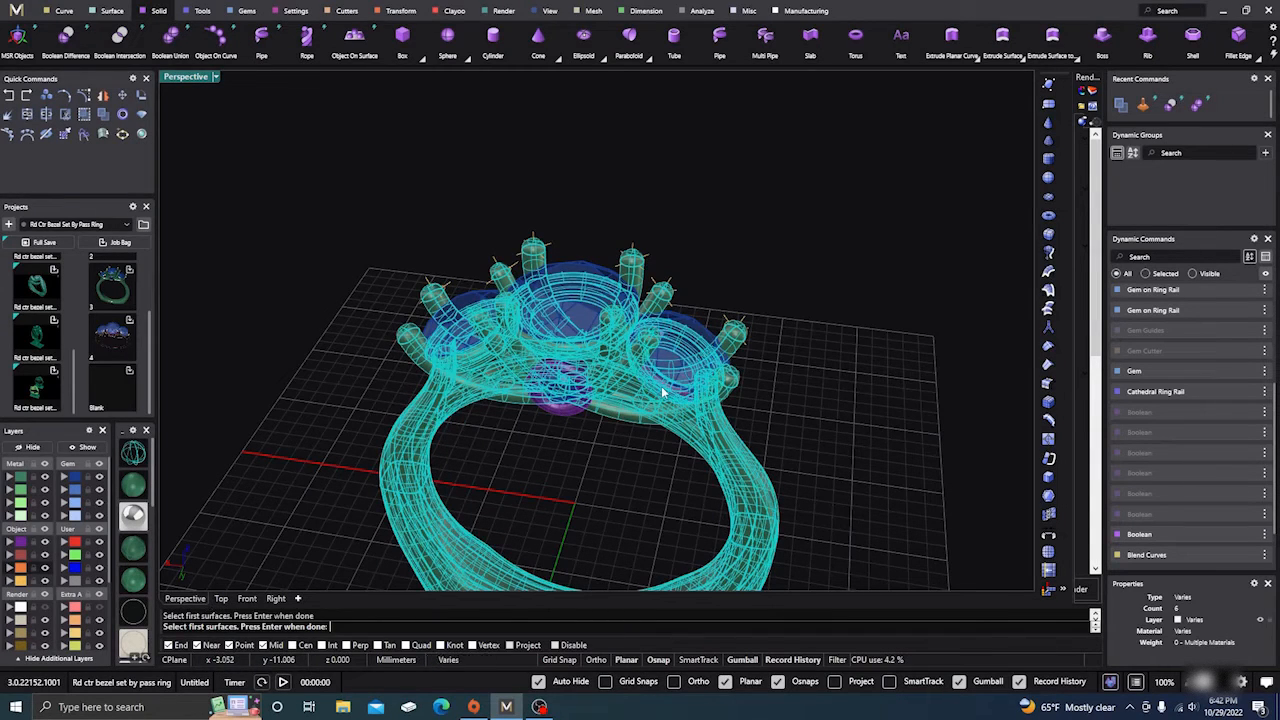
pyautogui.press('Return')
pyautogui.press('Escape')
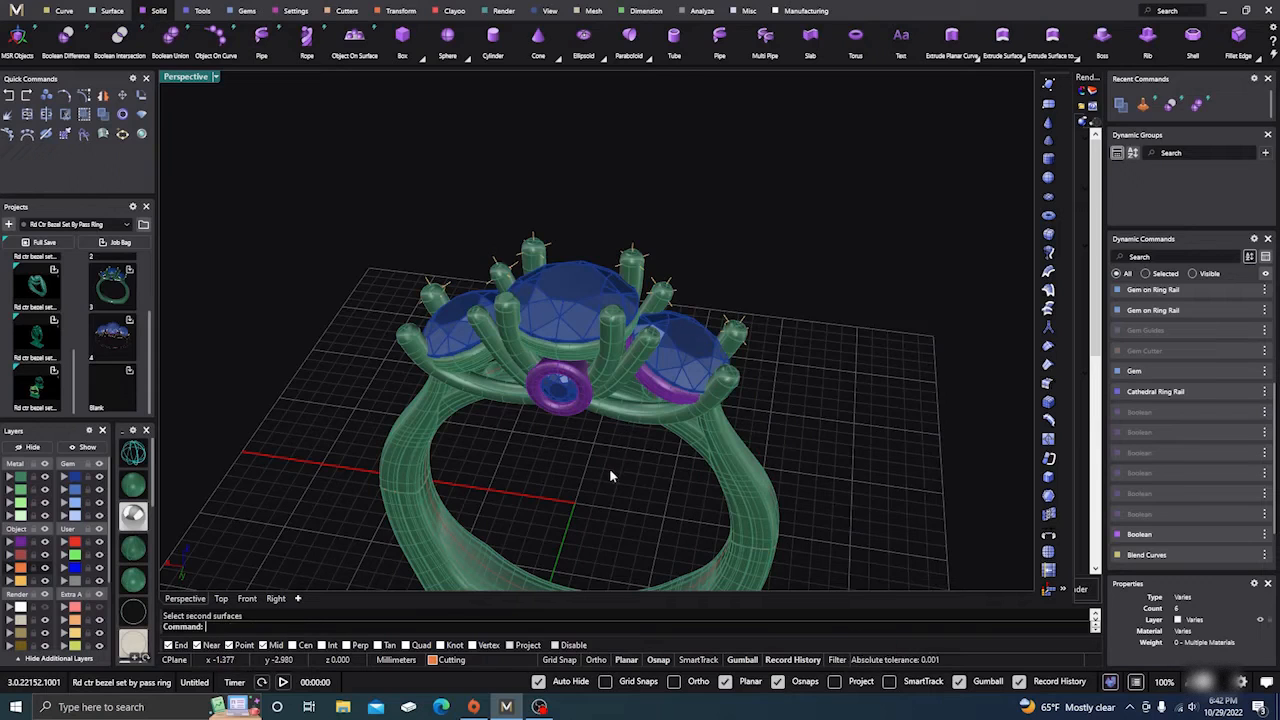
pyautogui.press('Return')
pyautogui.click(735, 467)
pyautogui.press('Return')
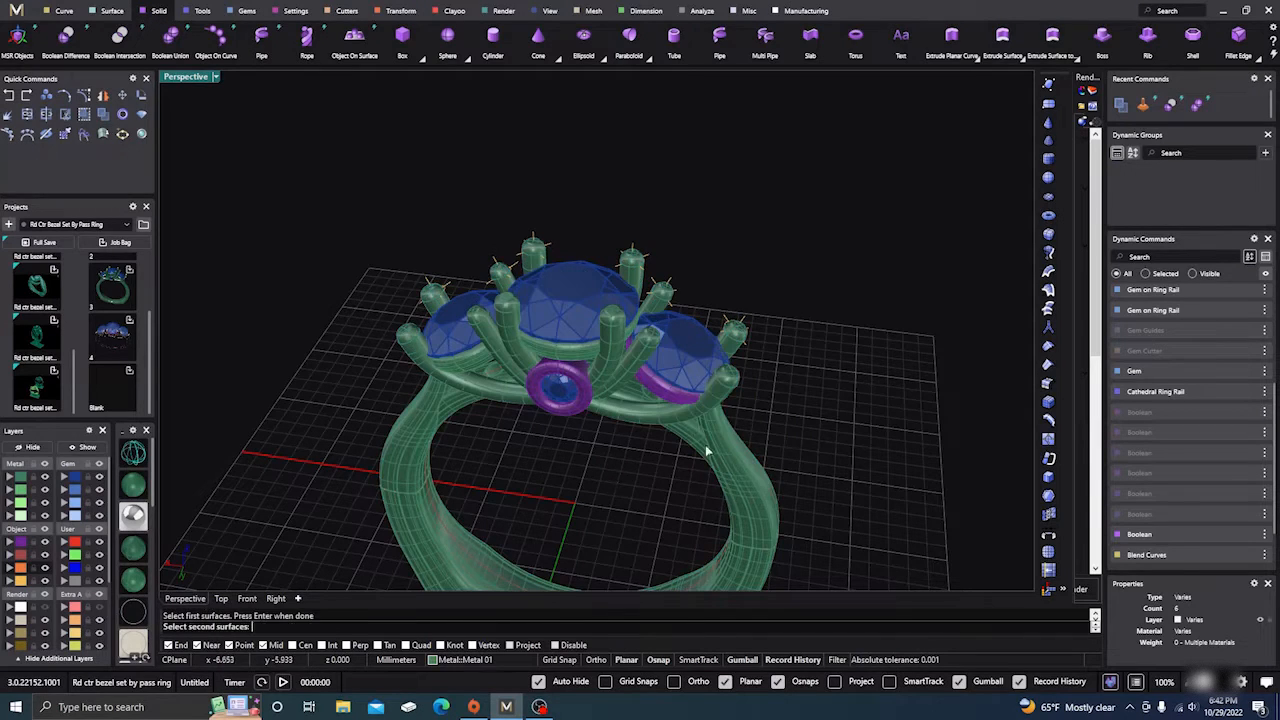
pyautogui.click(682, 398)
pyautogui.press('Return')
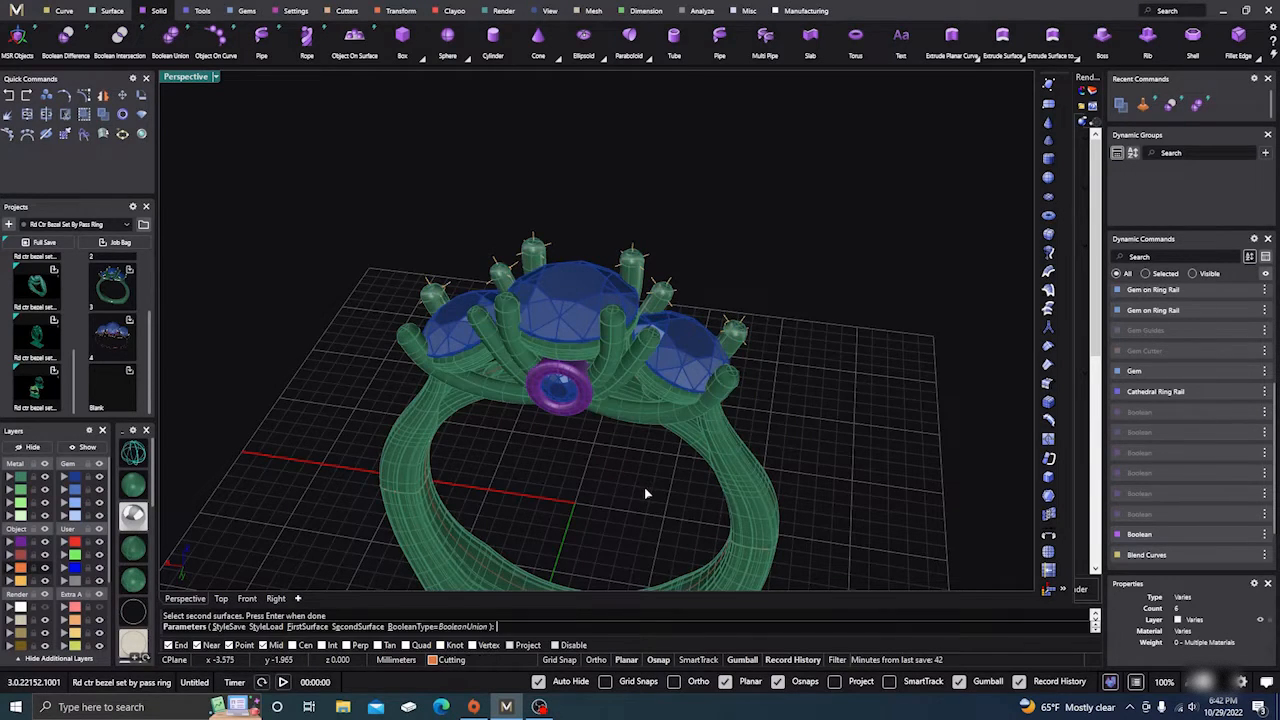
# Step: Union the small front accent bezel and the remaining magenta bezel into the ring
pyautogui.press('Return')
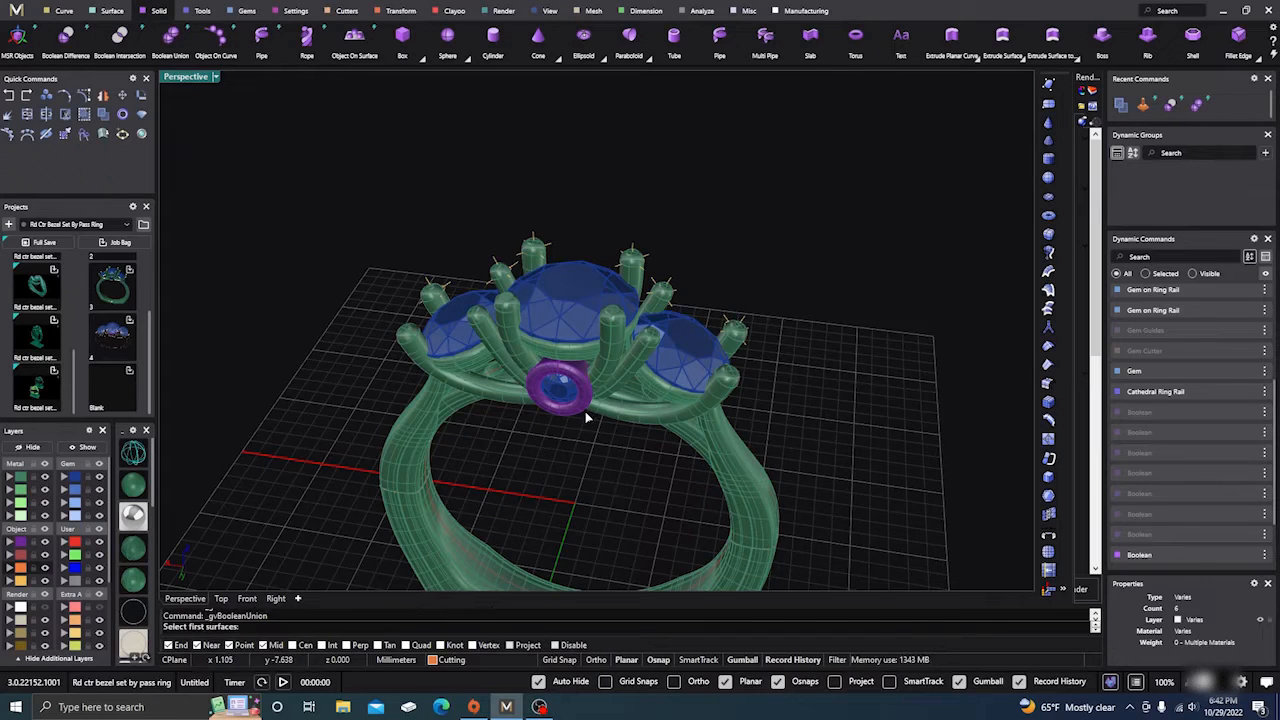
pyautogui.click(690, 458)
pyautogui.press('Return')
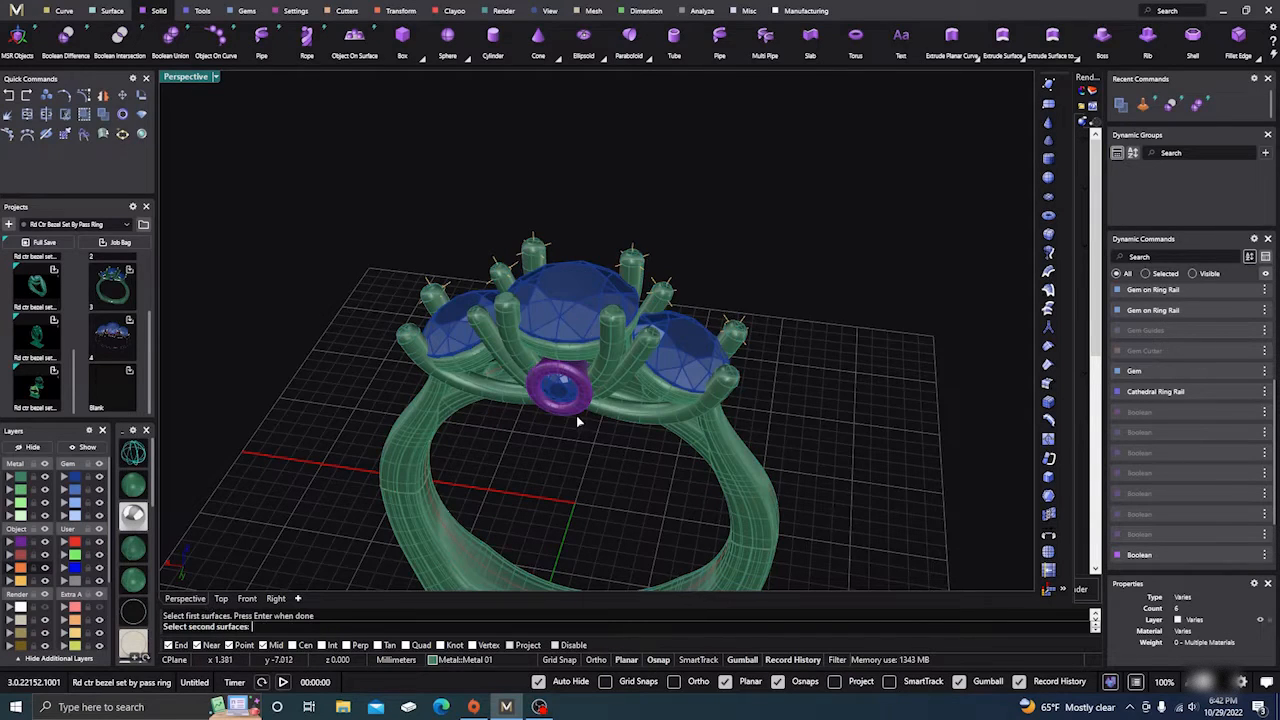
pyautogui.press('Return')
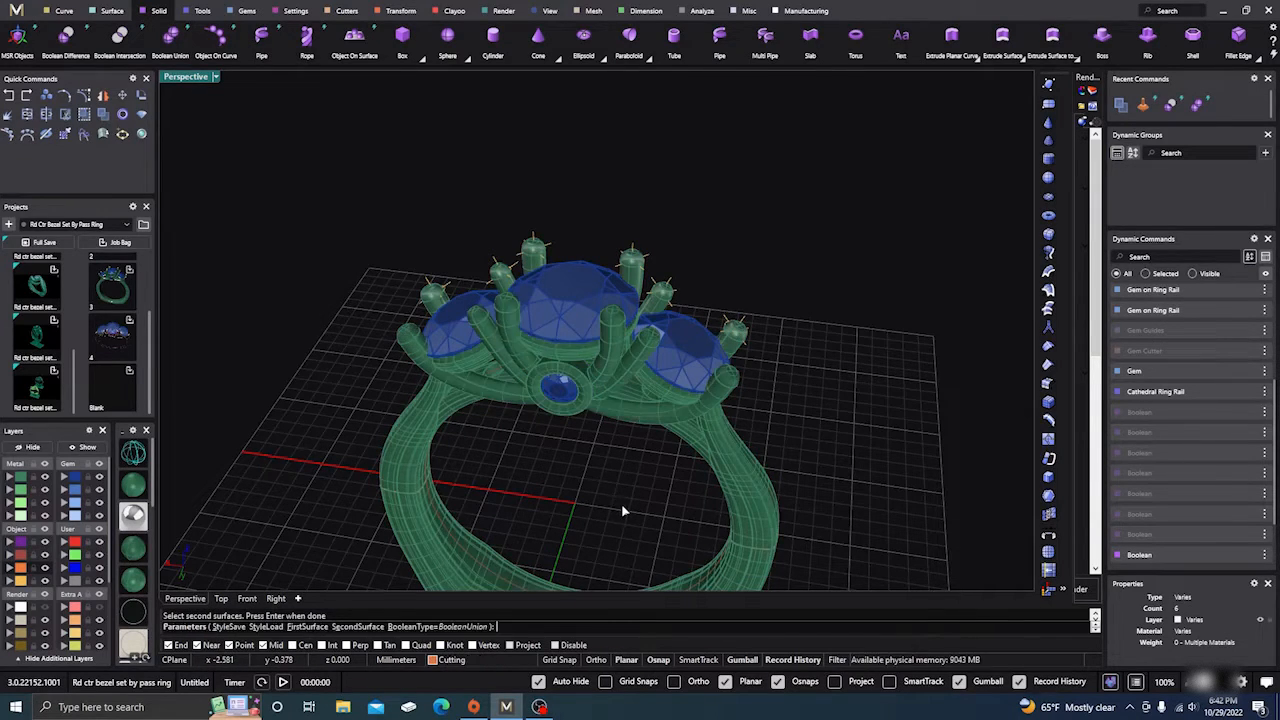
pyautogui.moveTo(621, 503); pyautogui.dragTo(386, 450, button='right')
pyautogui.rightClick(625, 451)
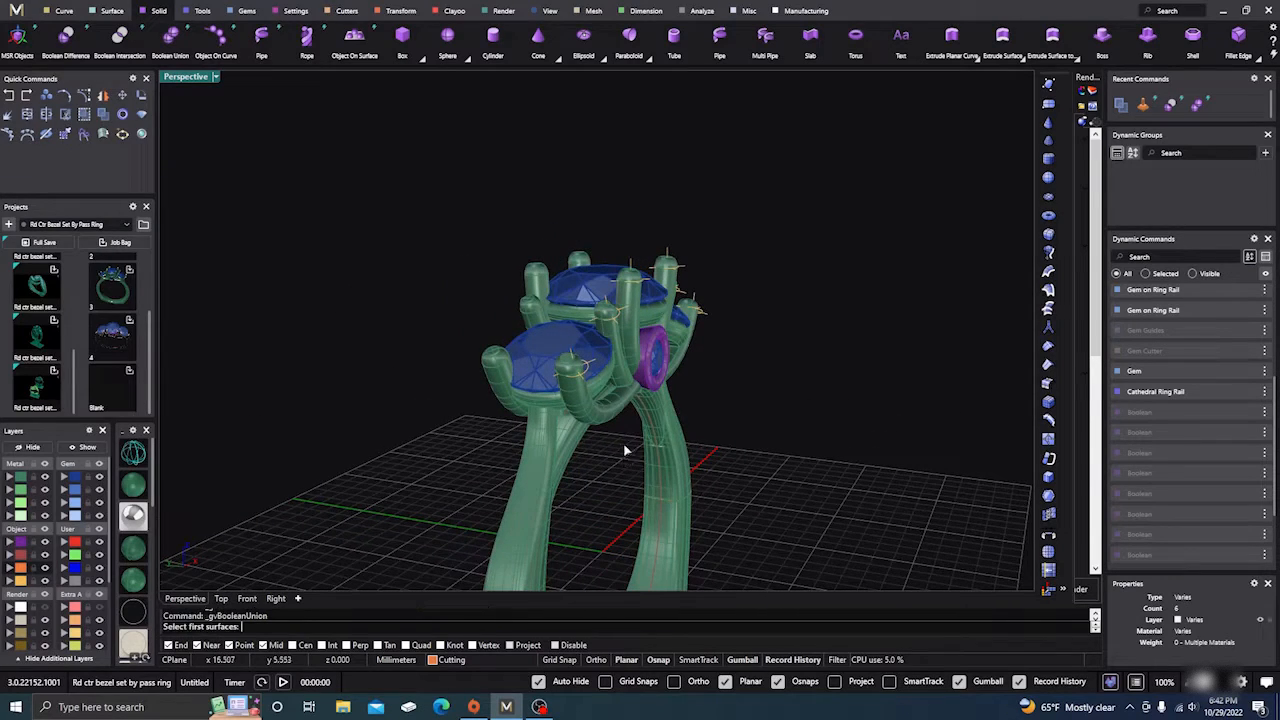
pyautogui.click(674, 438)
pyautogui.press('Return')
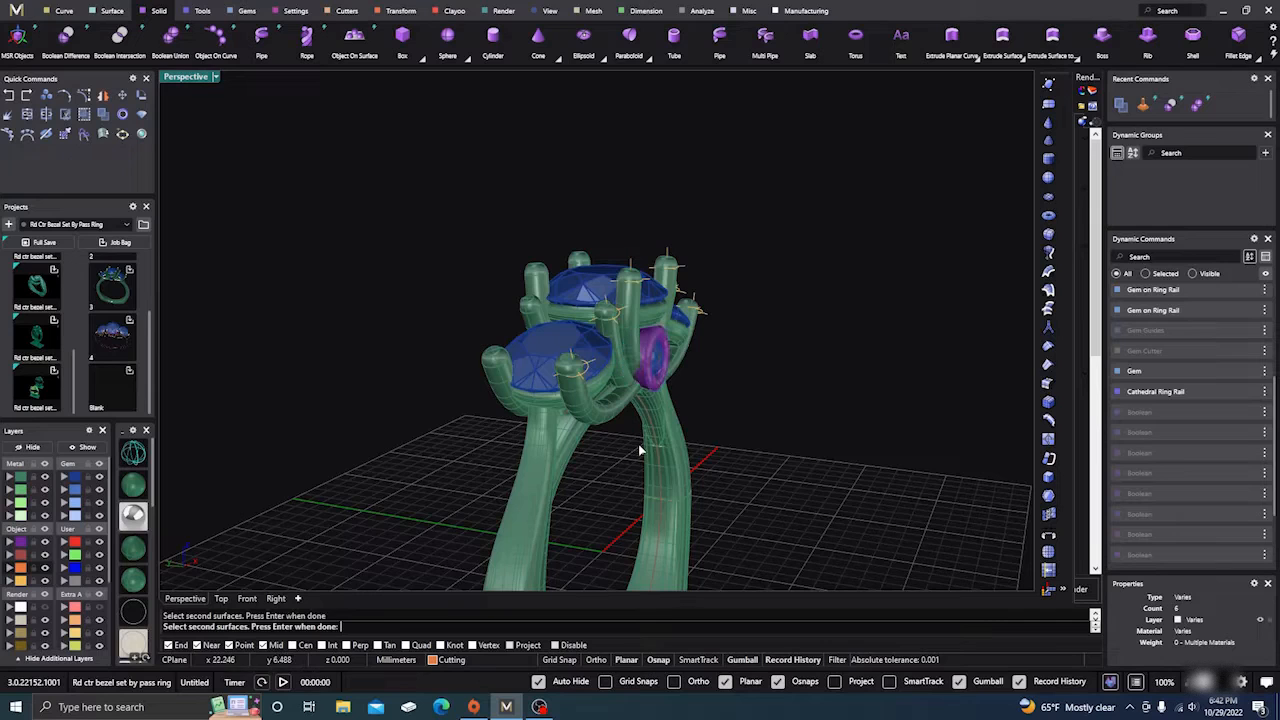
pyautogui.press('Return')
pyautogui.press('Return')
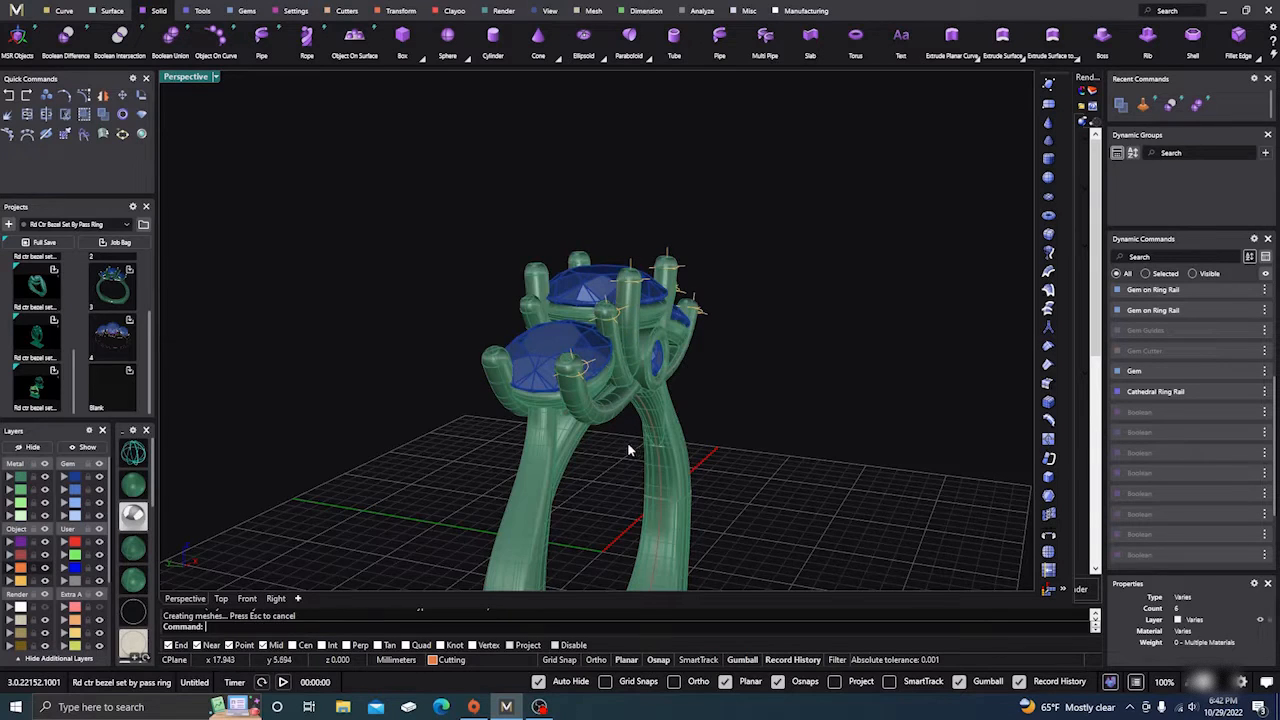
# Step: Hide the ring shank after a trial hide-and-show of the ring body
pyautogui.moveTo(473, 402); pyautogui.dragTo(493, 485, button='right')
pyautogui.click(477, 470)
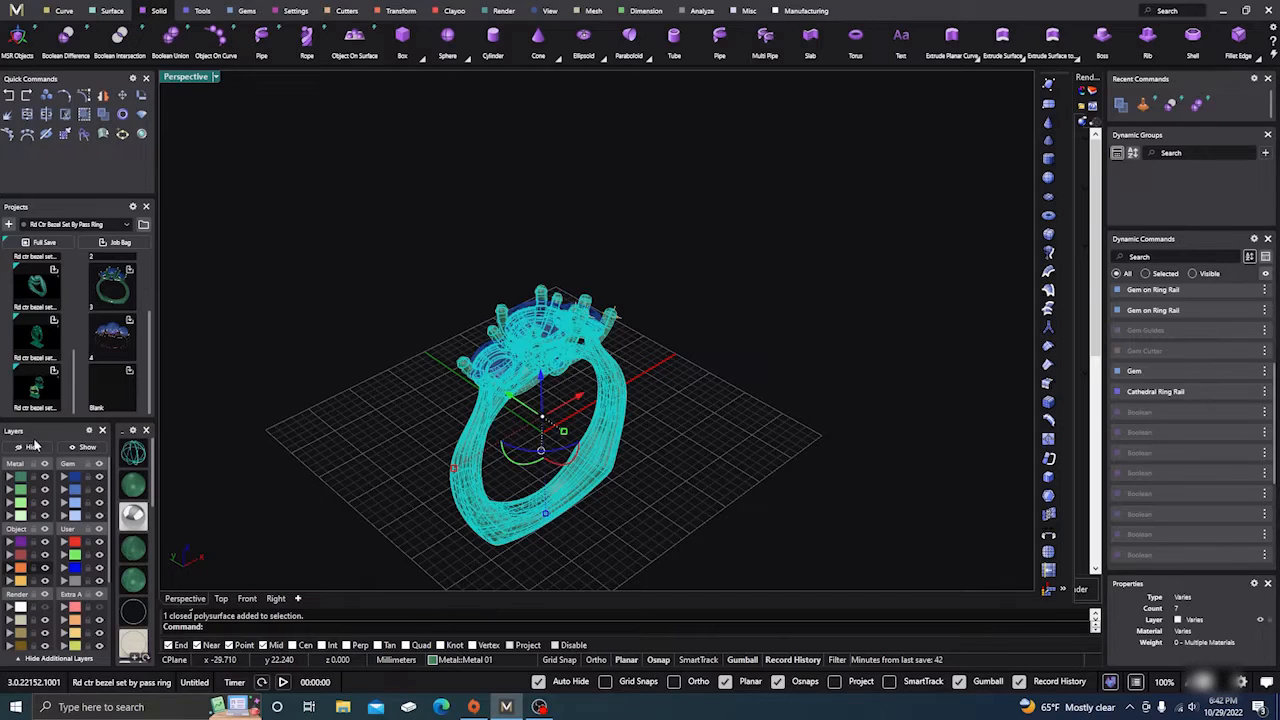
pyautogui.click(45, 451)
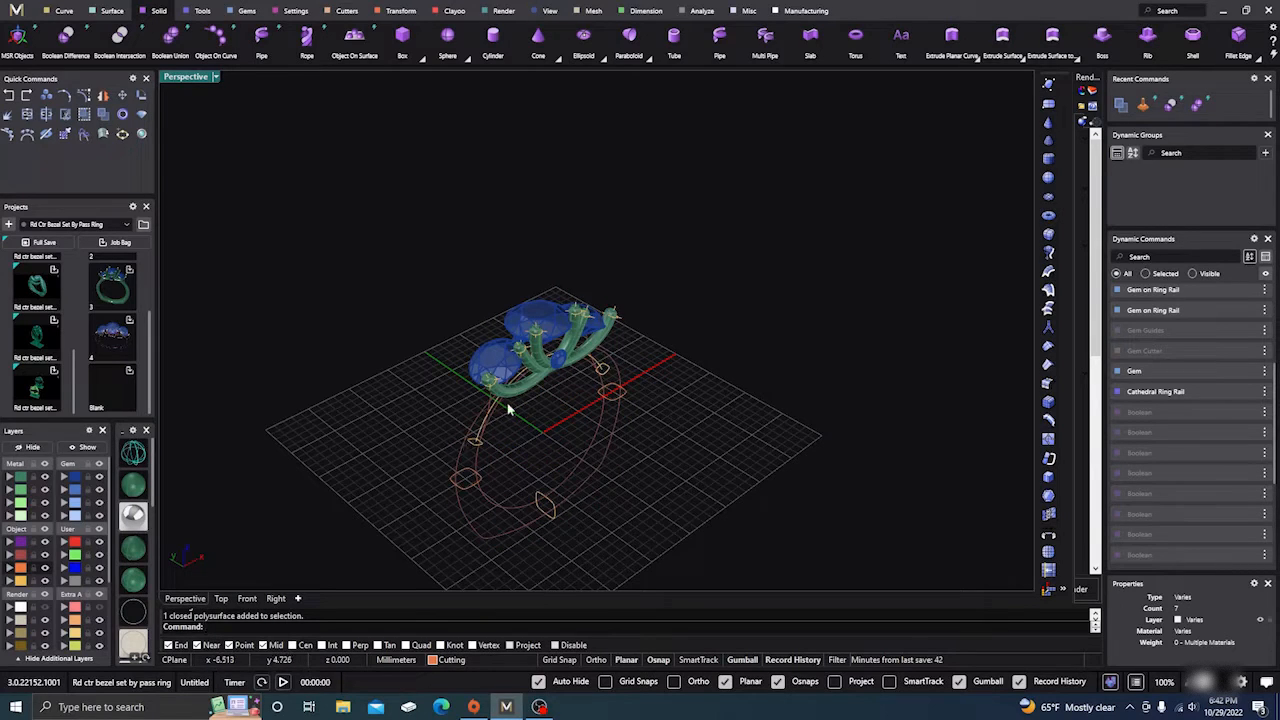
pyautogui.click(86, 447)
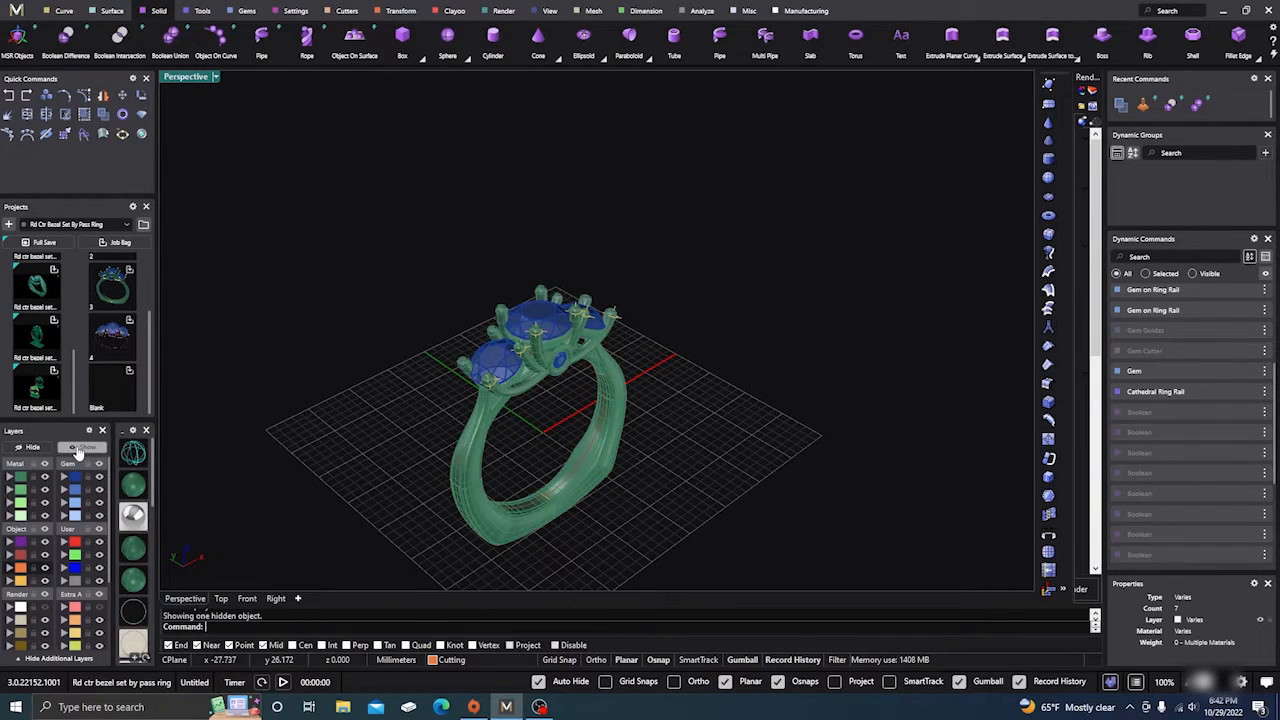
pyautogui.click(40, 451)
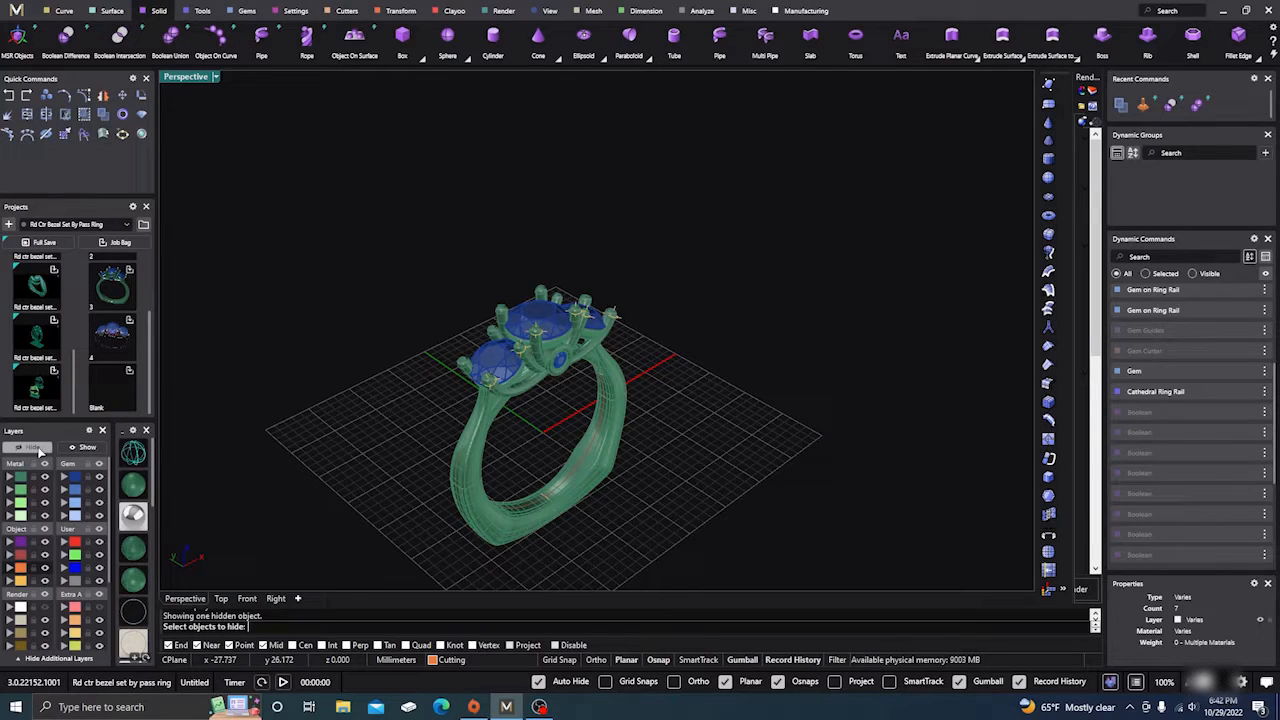
pyautogui.click(462, 505)
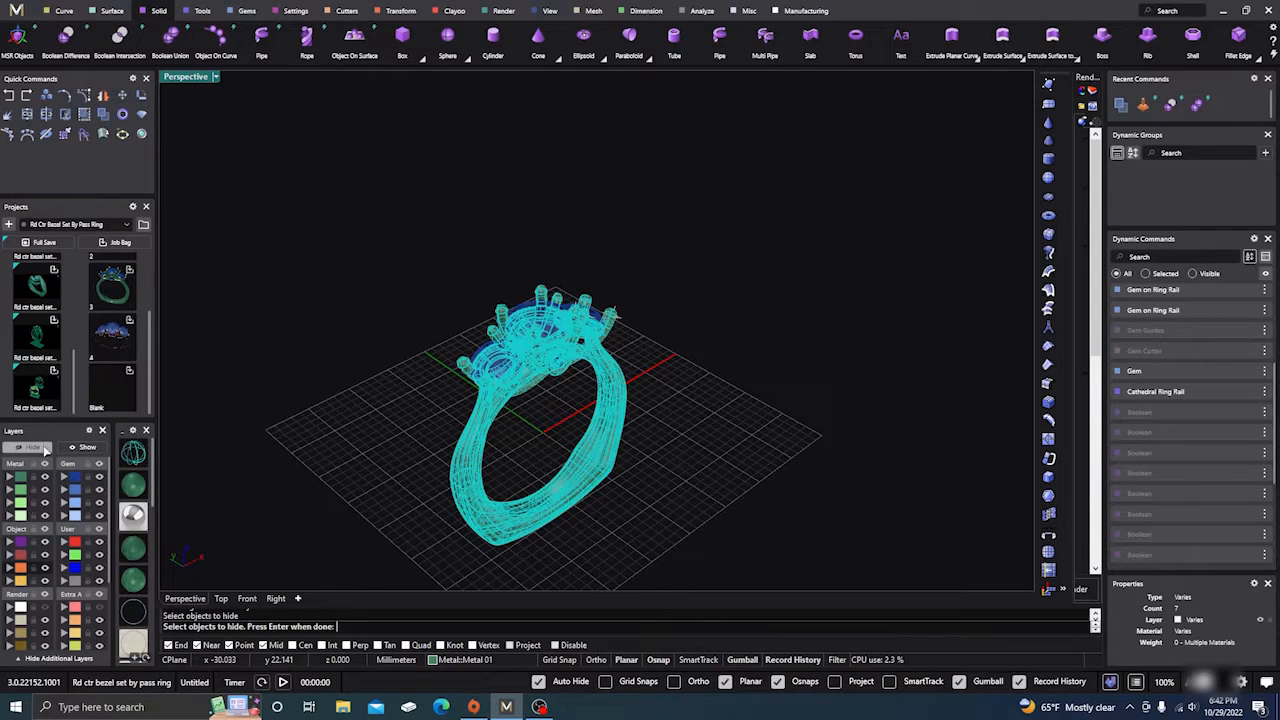
pyautogui.click(44, 451)
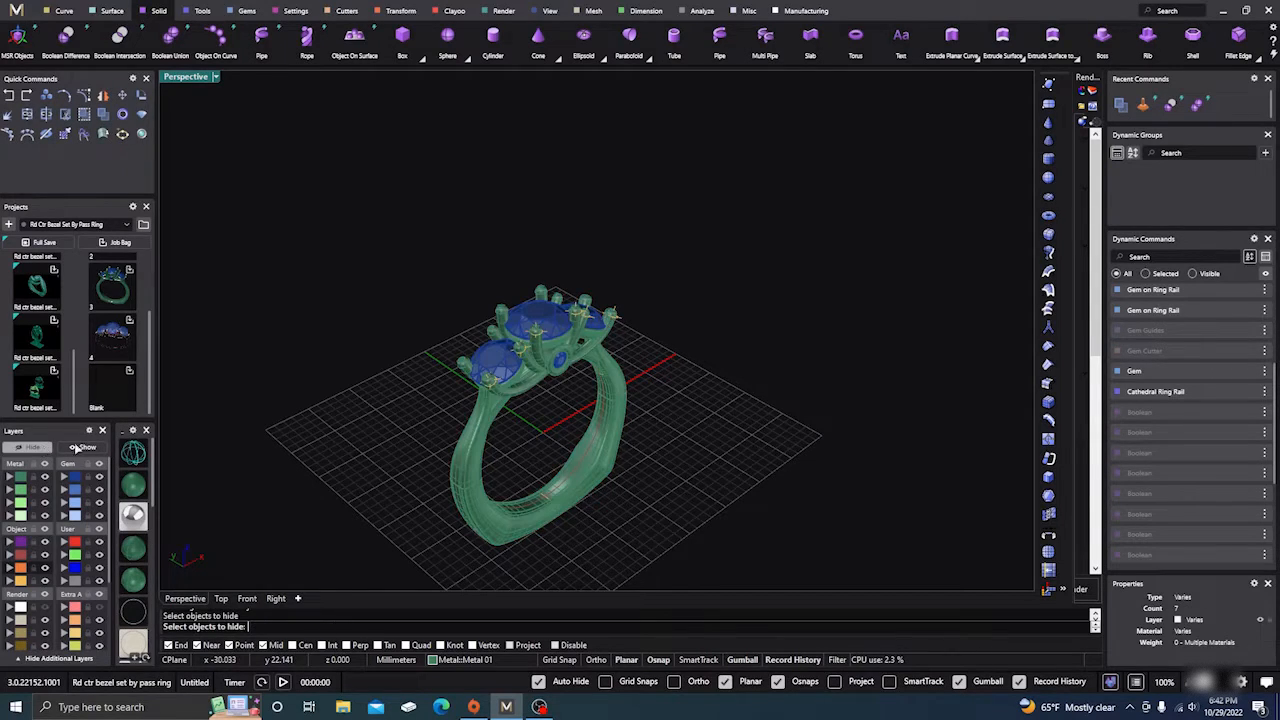
pyautogui.click(488, 527)
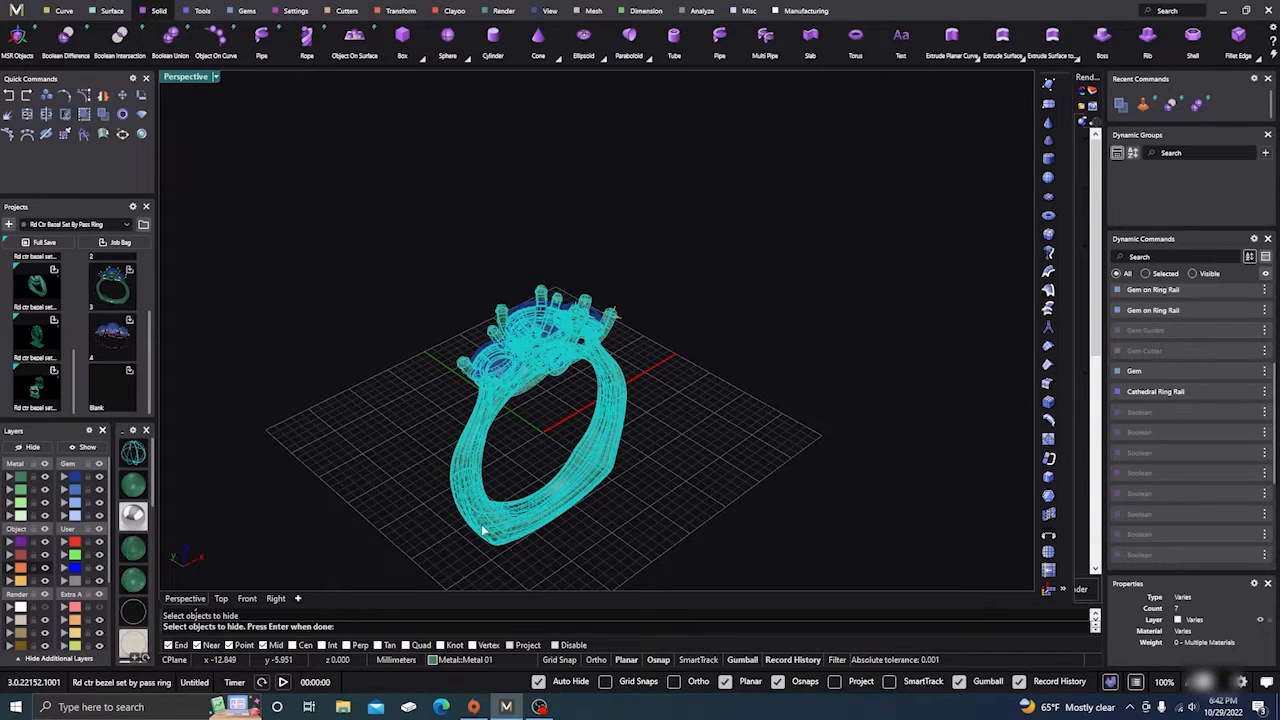
pyautogui.press('Return')
# Step: Move the three crossing prong pieces onto the Light layer and hide that layer
pyautogui.click(527, 393)
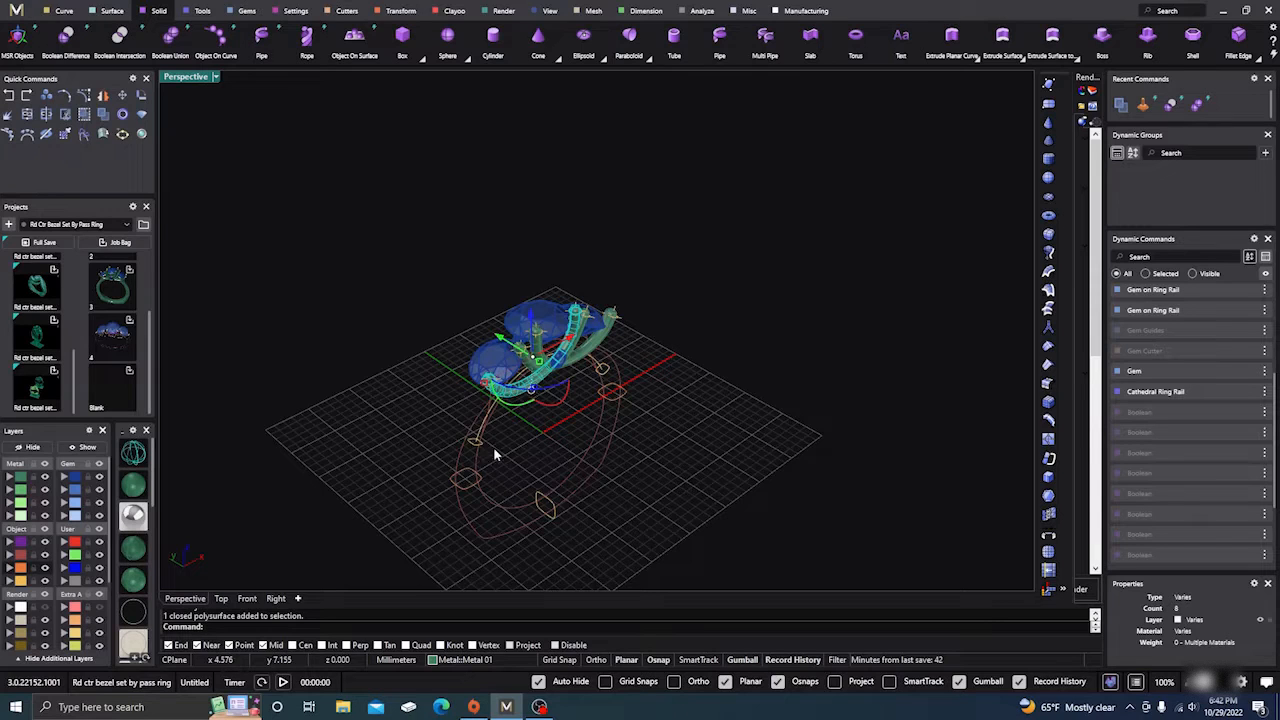
pyautogui.moveTo(494, 455); pyautogui.dragTo(507, 428, button='right')
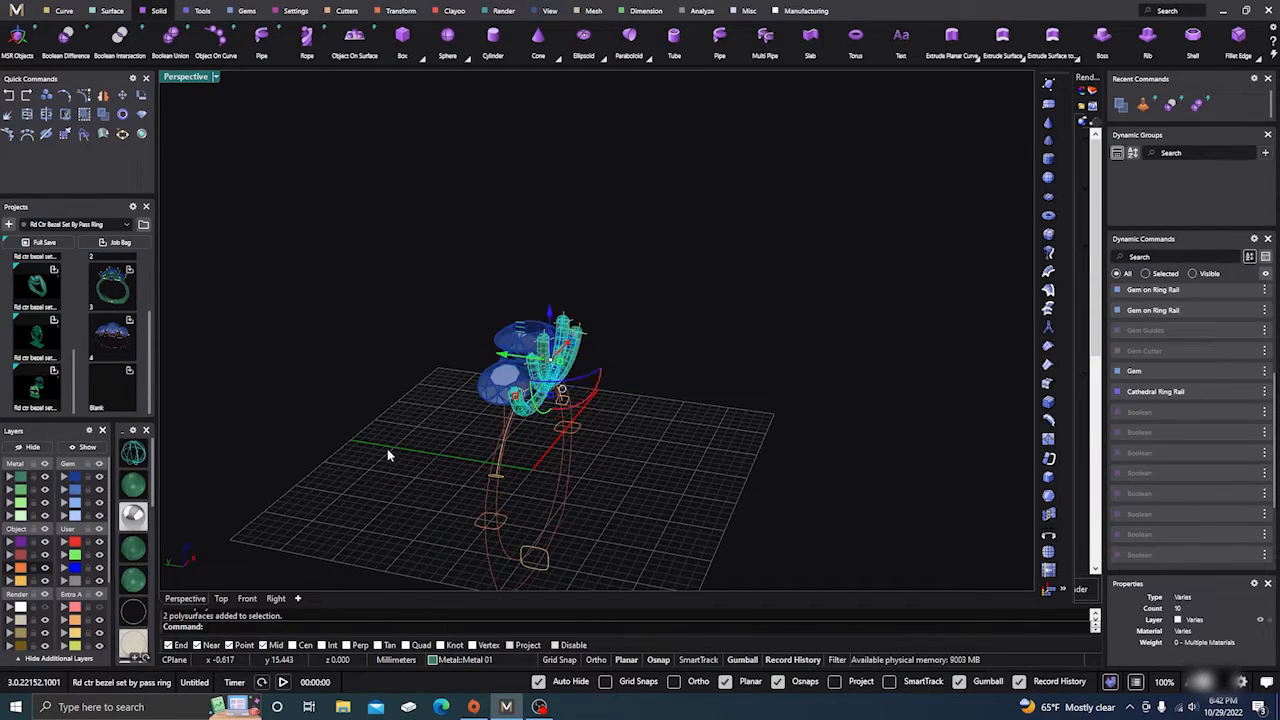
pyautogui.hotkey('ctrl', 'h')
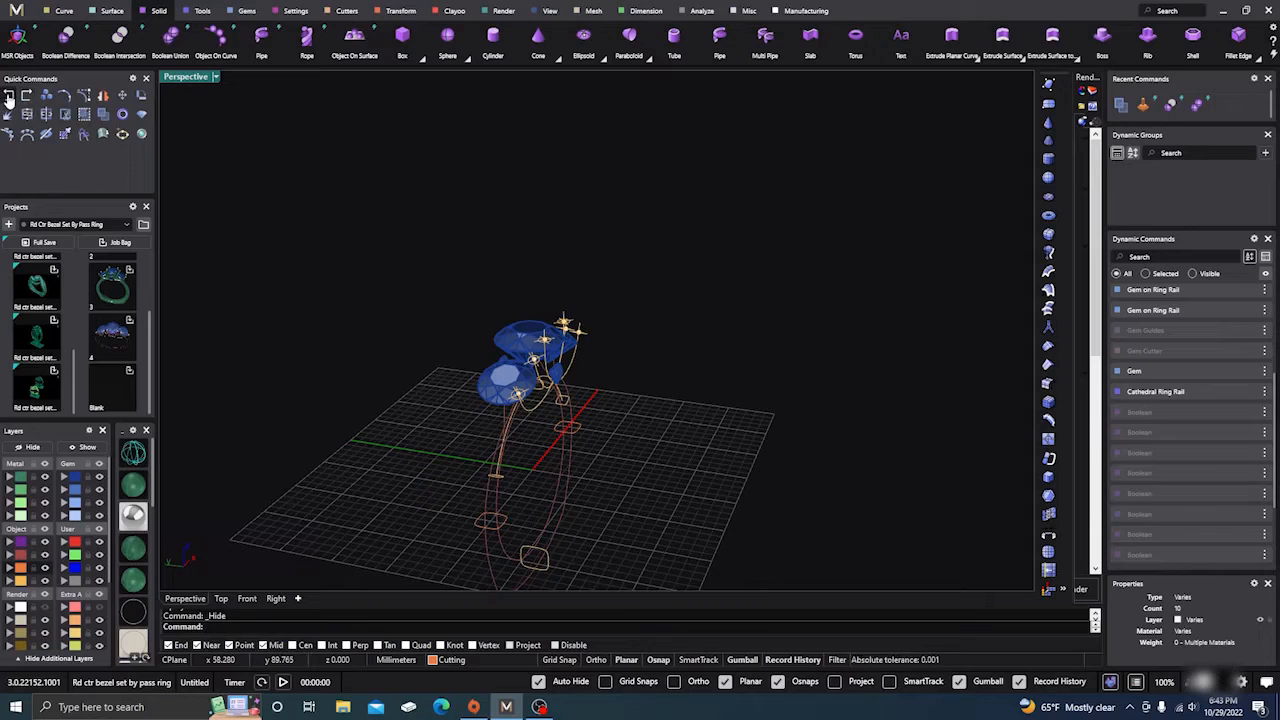
pyautogui.click(50, 112)
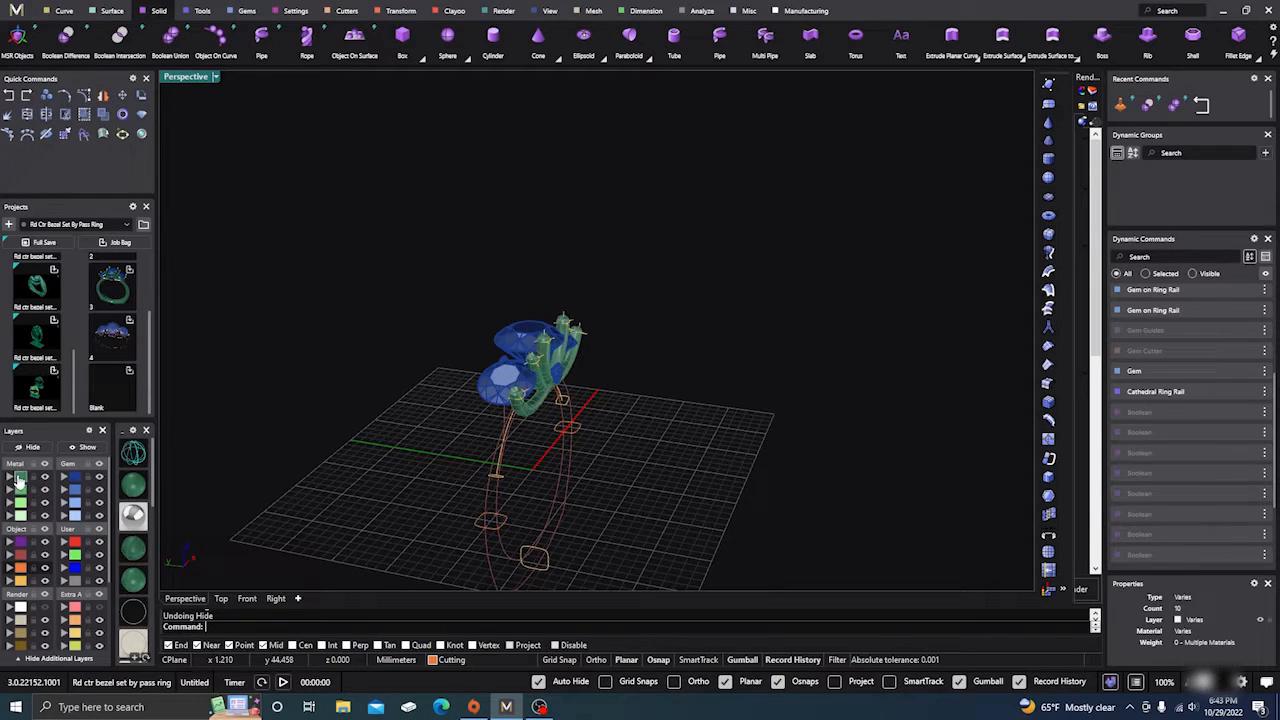
pyautogui.click(17, 481)
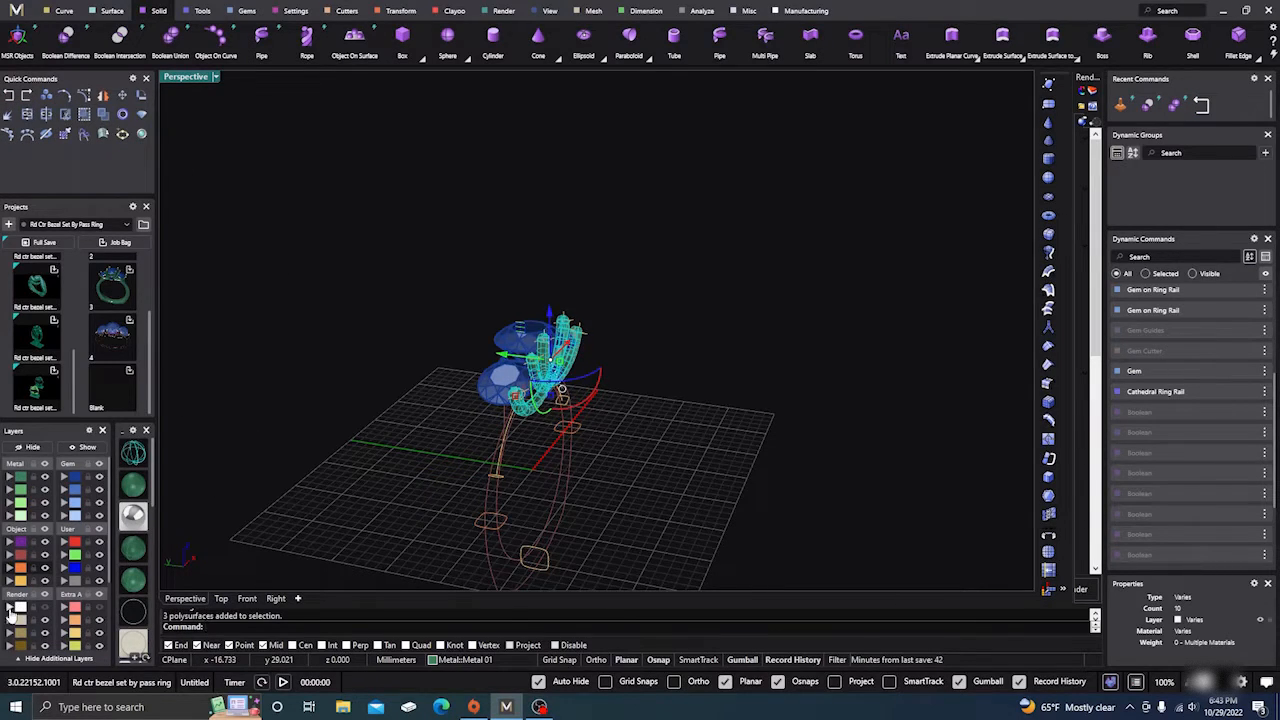
pyautogui.click(12, 608)
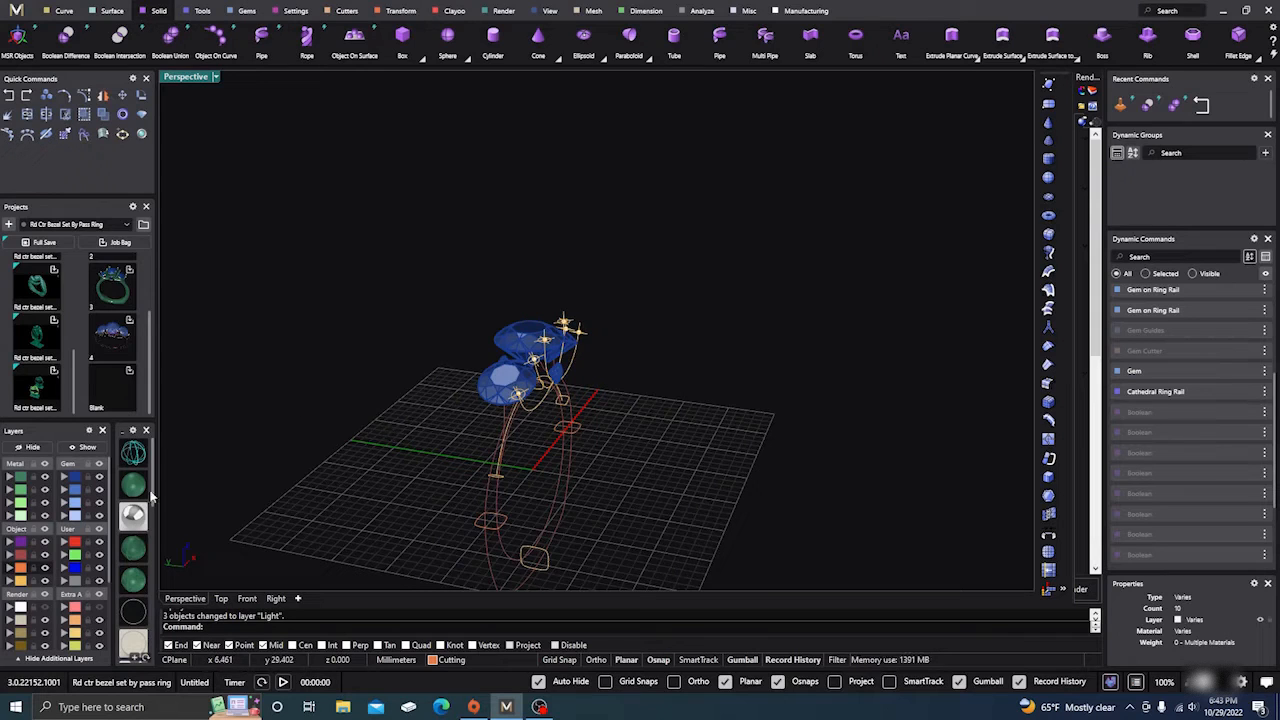
pyautogui.click(44, 584)
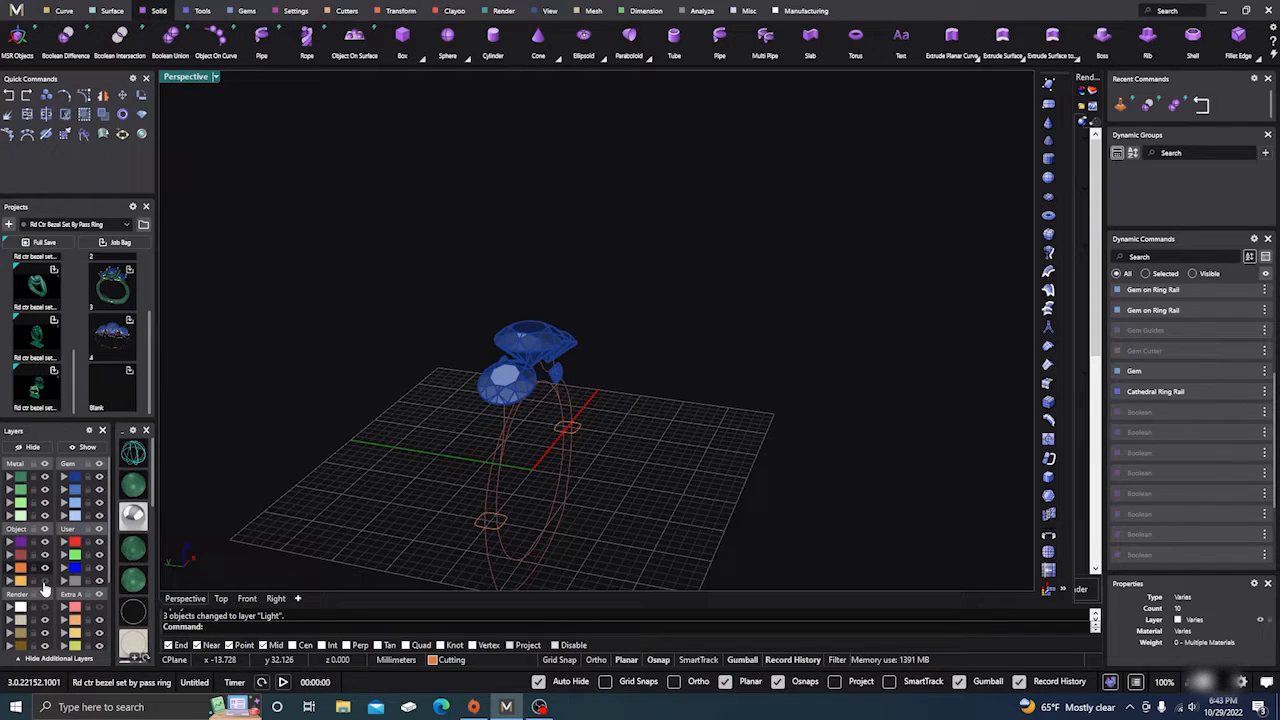
pyautogui.moveTo(498, 310); pyautogui.dragTo(446, 460, button='right')
# Step: Reveal the hidden ring again and switch it to solid shaded display
pyautogui.click(93, 450)
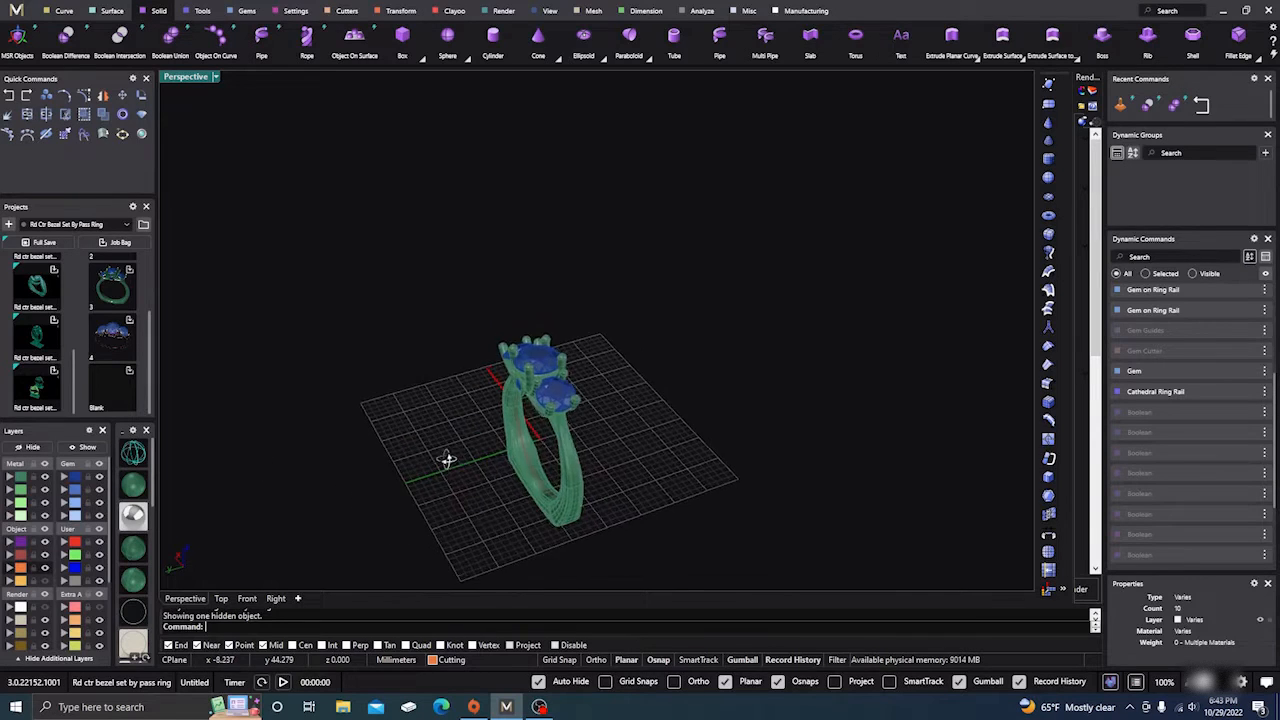
pyautogui.scroll(-6, 684, 340)
pyautogui.moveTo(592, 450); pyautogui.dragTo(680, 446, button='right')
pyautogui.scroll(10, 640, 351)
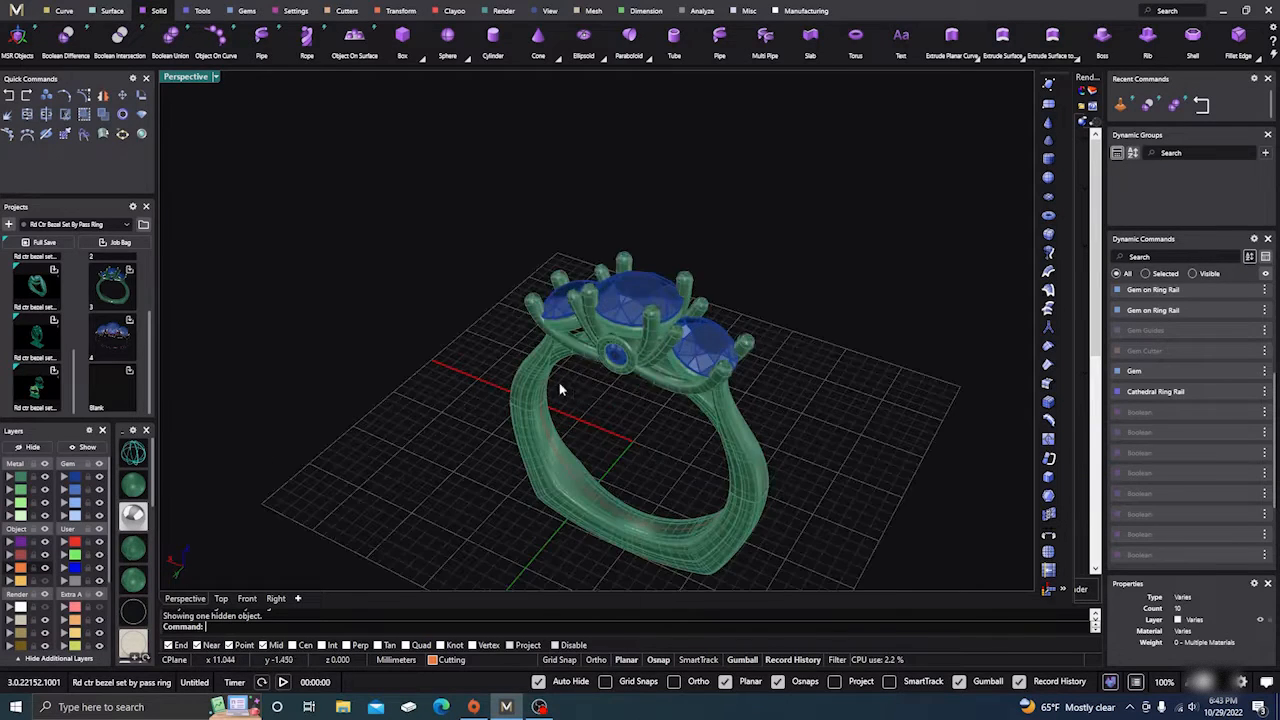
pyautogui.moveTo(560, 389); pyautogui.dragTo(600, 404, button='right')
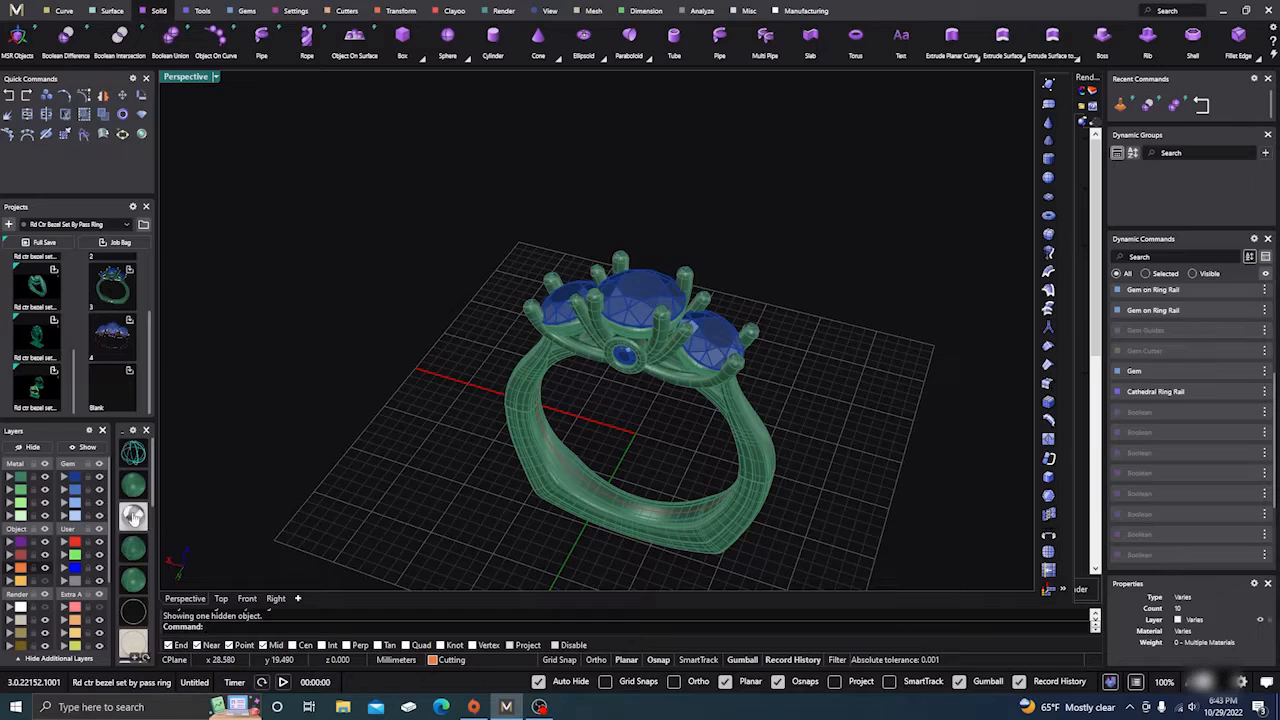
pyautogui.scroll(-8, 134, 546)
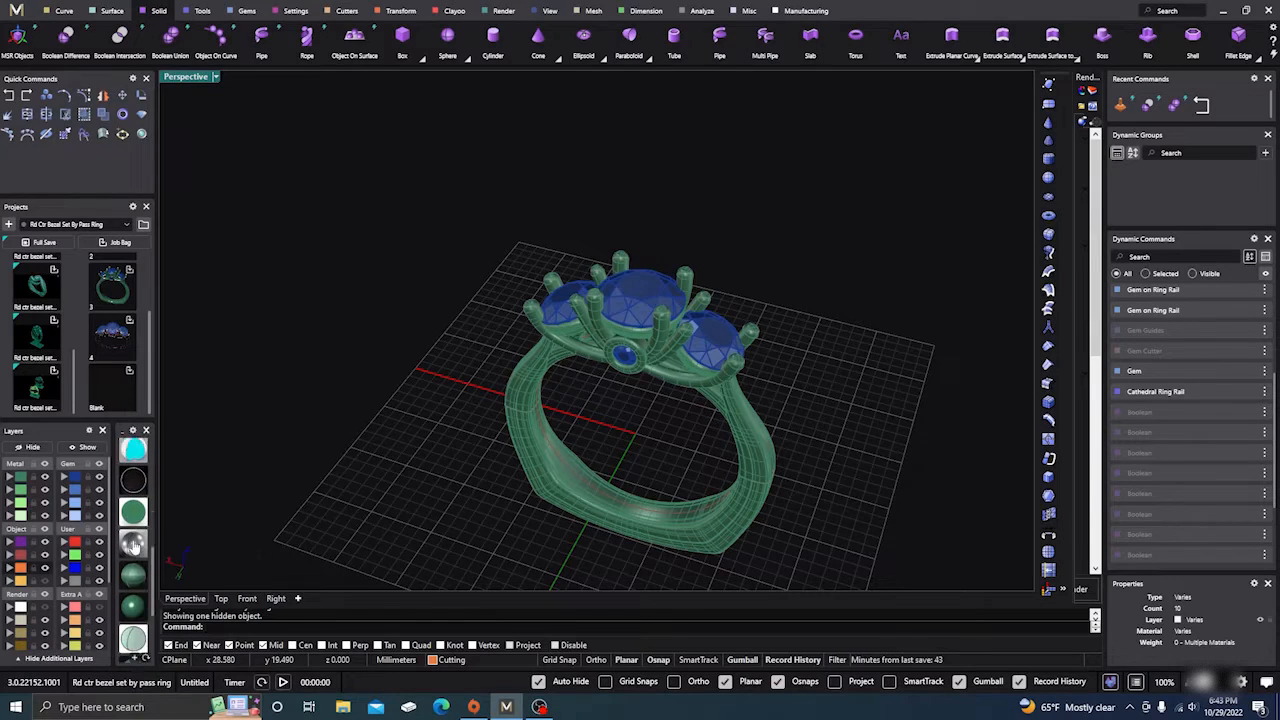
pyautogui.scroll(-1, 134, 546)
pyautogui.click(134, 546)
pyautogui.moveTo(407, 381)
pyautogui.mouseDown(button='right')
pyautogui.moveTo(505, 445)
pyautogui.moveTo(510, 410)
pyautogui.moveTo(517, 429)
pyautogui.mouseUp(button='right')
# Step: Check the ring's selection from a few angles, then switch the viewport to Rendered display
pyautogui.click(500, 453)
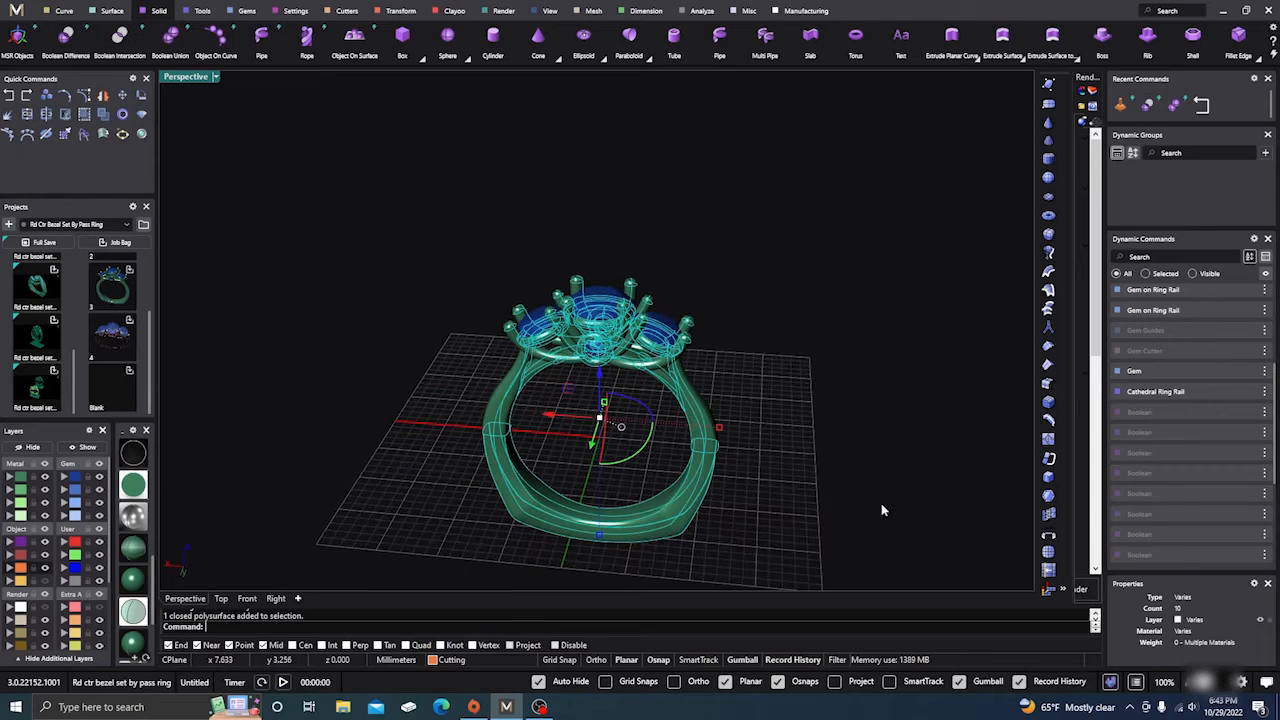
pyautogui.click(735, 500)
pyautogui.click(697, 510)
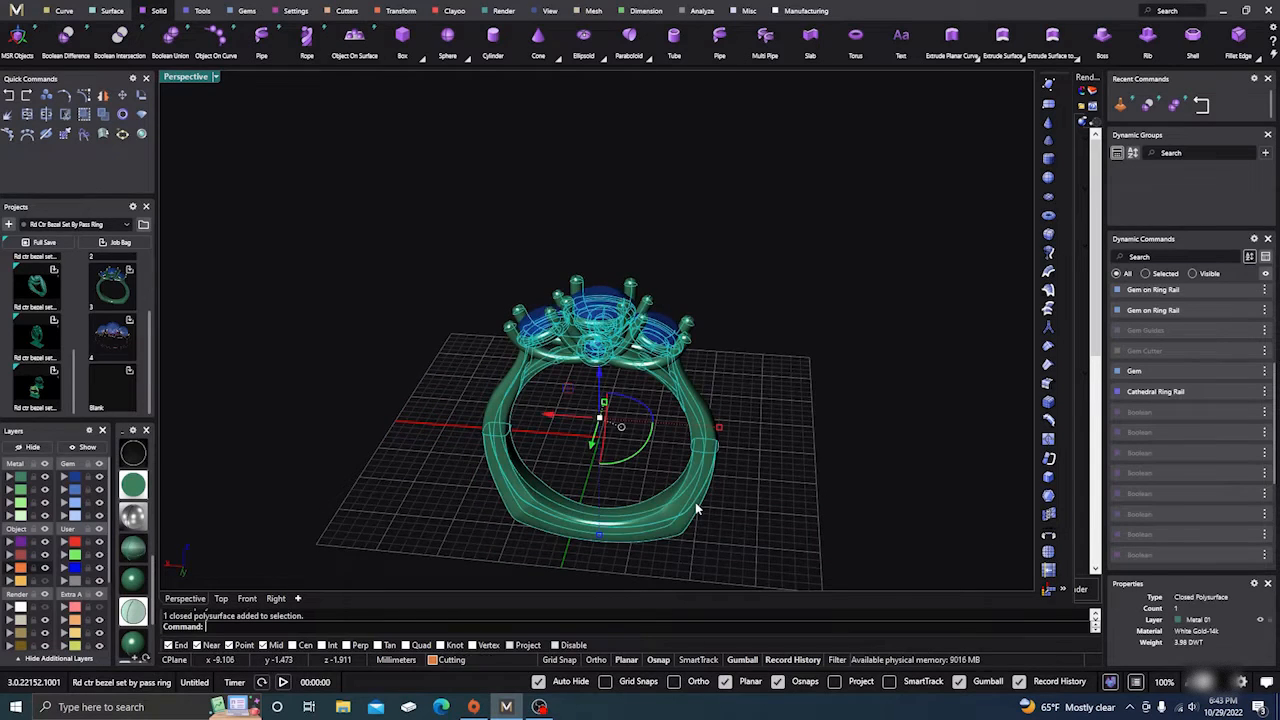
pyautogui.moveTo(823, 436); pyautogui.dragTo(740, 416, button='right')
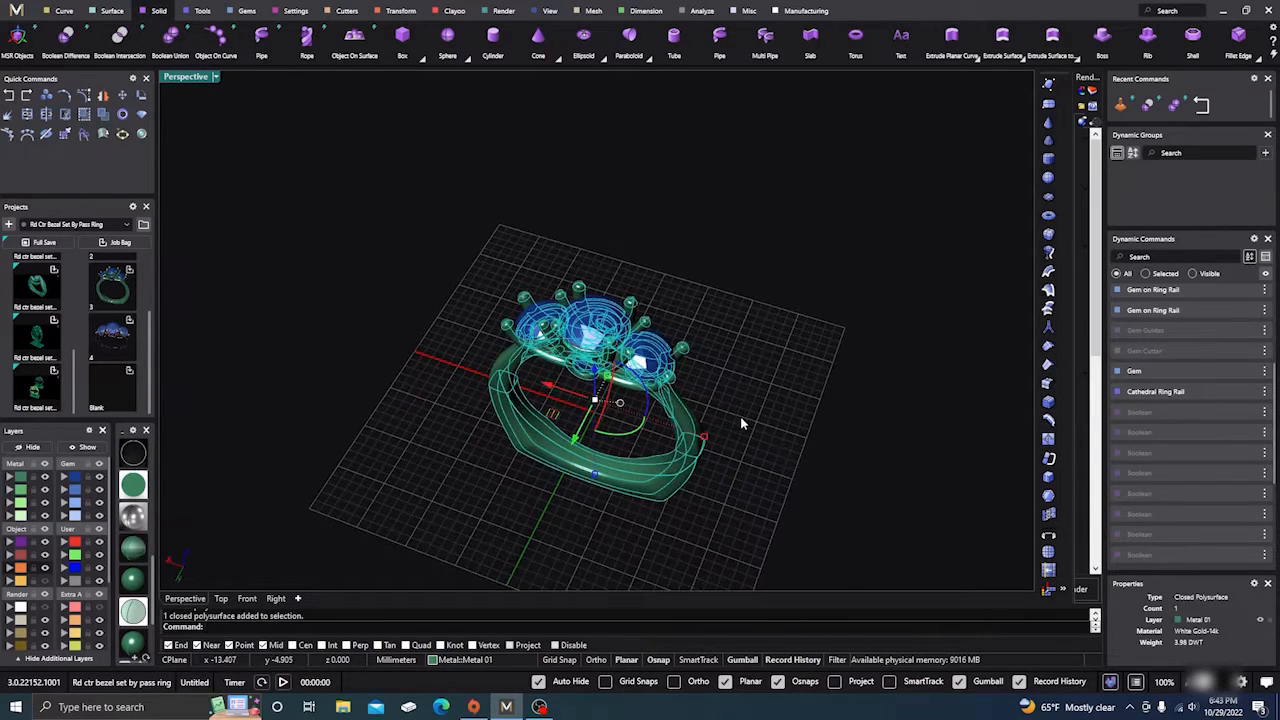
pyautogui.click(470, 472)
pyautogui.moveTo(467, 475)
pyautogui.mouseDown(button='right')
pyautogui.moveTo(531, 455)
pyautogui.moveTo(507, 437)
pyautogui.moveTo(528, 430)
pyautogui.mouseUp(button='right')
pyautogui.scroll(-5, 140, 513)
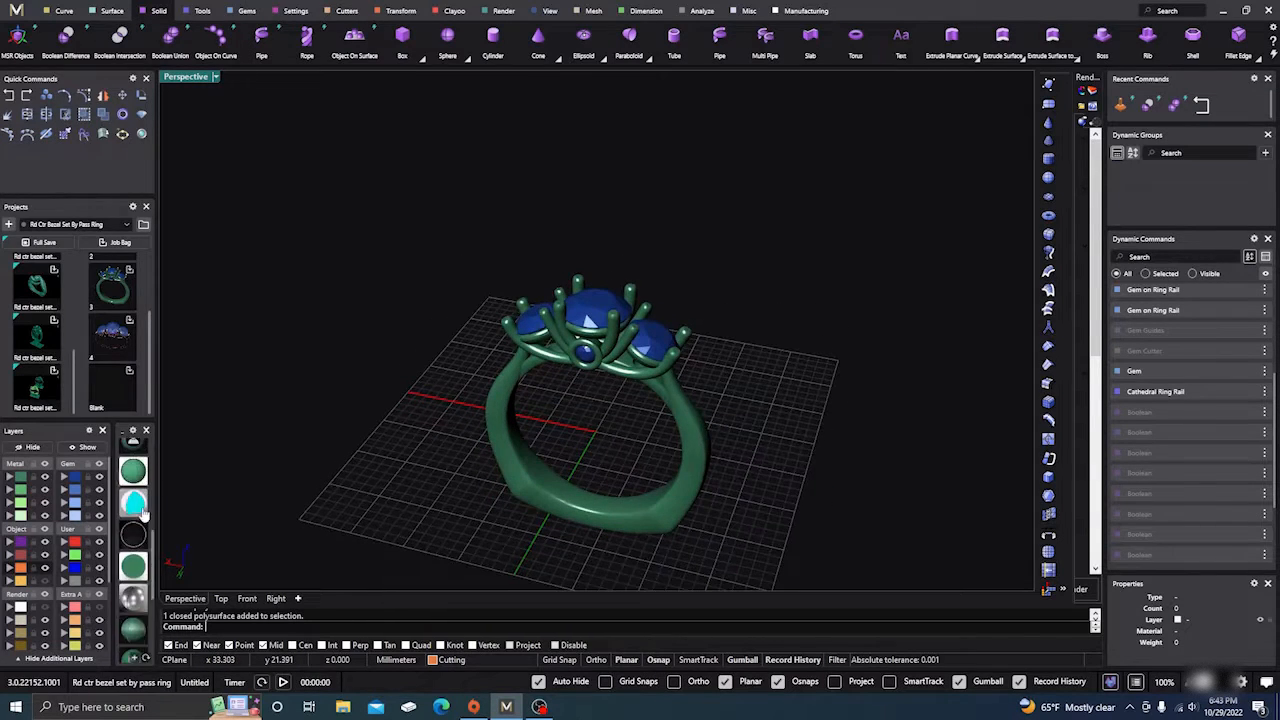
pyautogui.scroll(4, 140, 513)
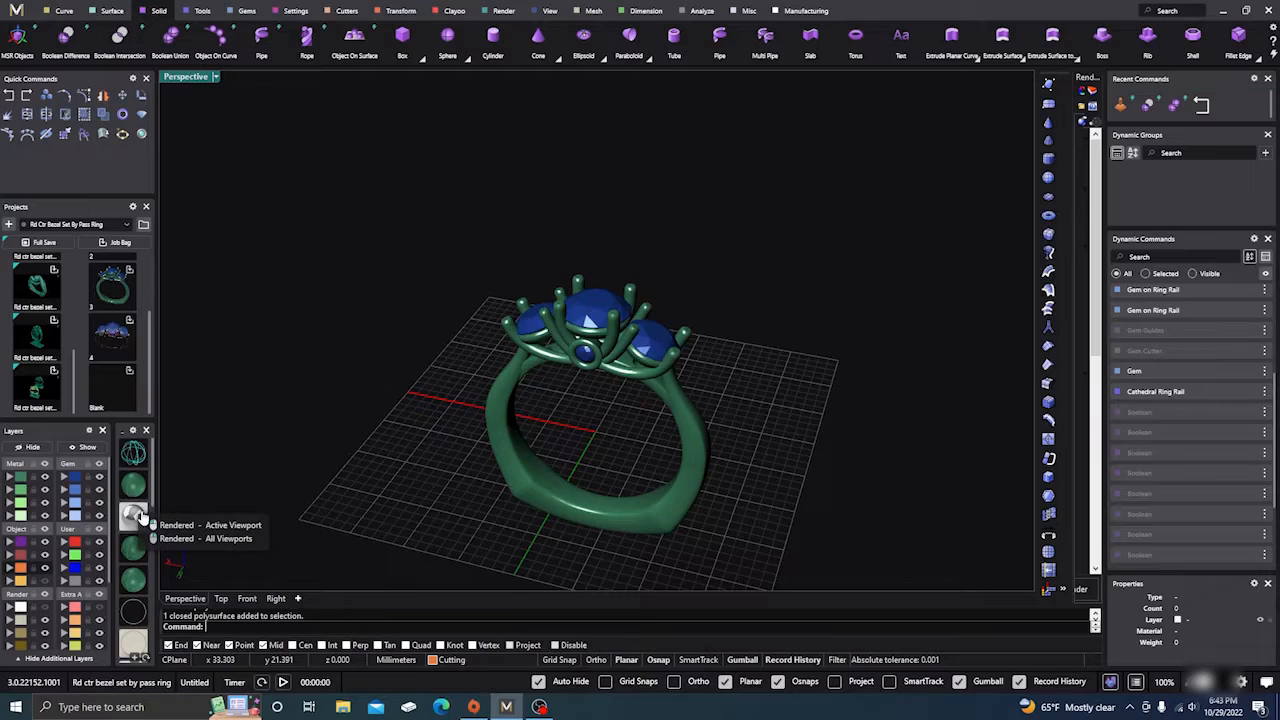
pyautogui.click(131, 517)
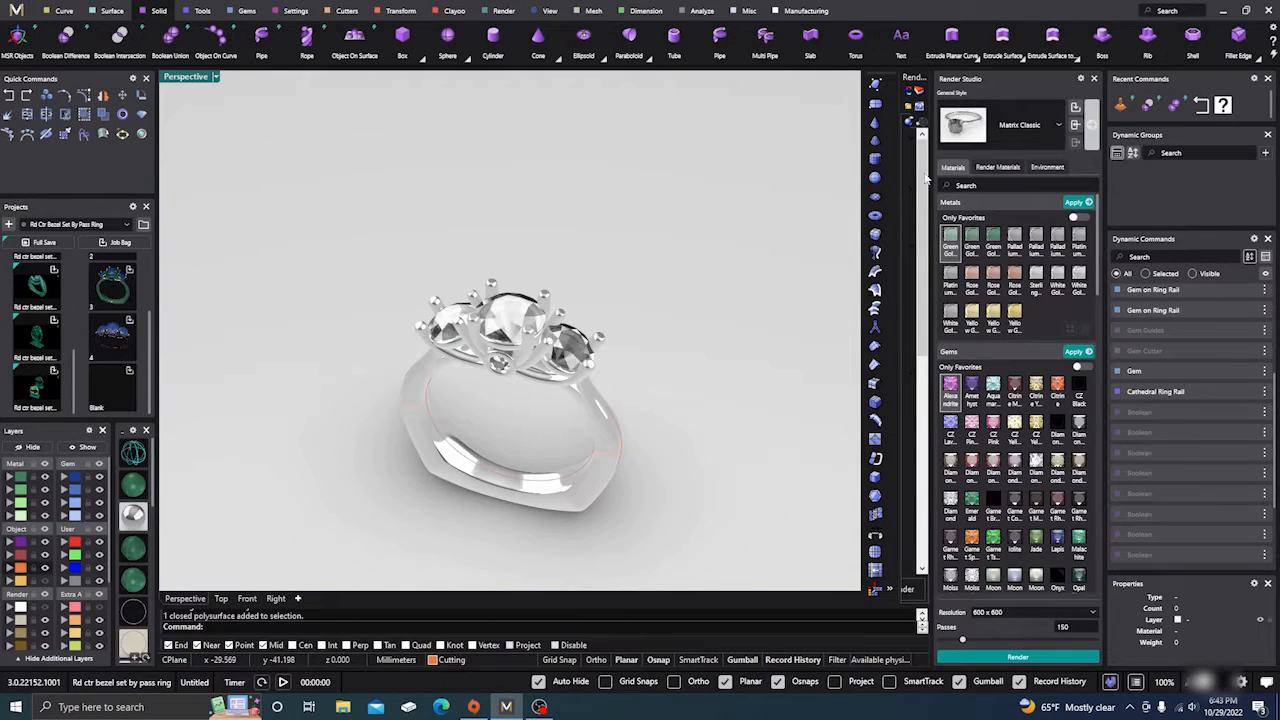
# Step: Close the Render Studio panel and orbit the rendered white-metal ring to a raised, turned view
pyautogui.scroll(-3, 565, 288)
pyautogui.scroll(4, 522, 360)
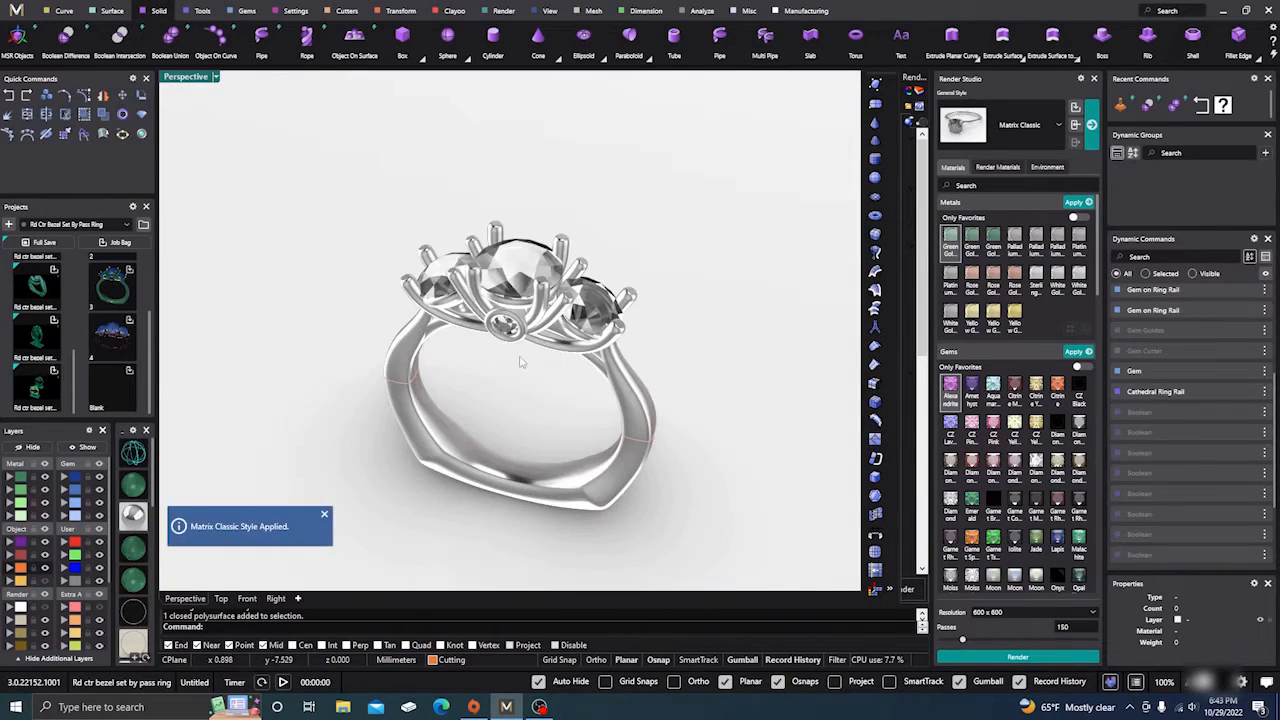
pyautogui.moveTo(522, 361); pyautogui.dragTo(552, 302, button='right')
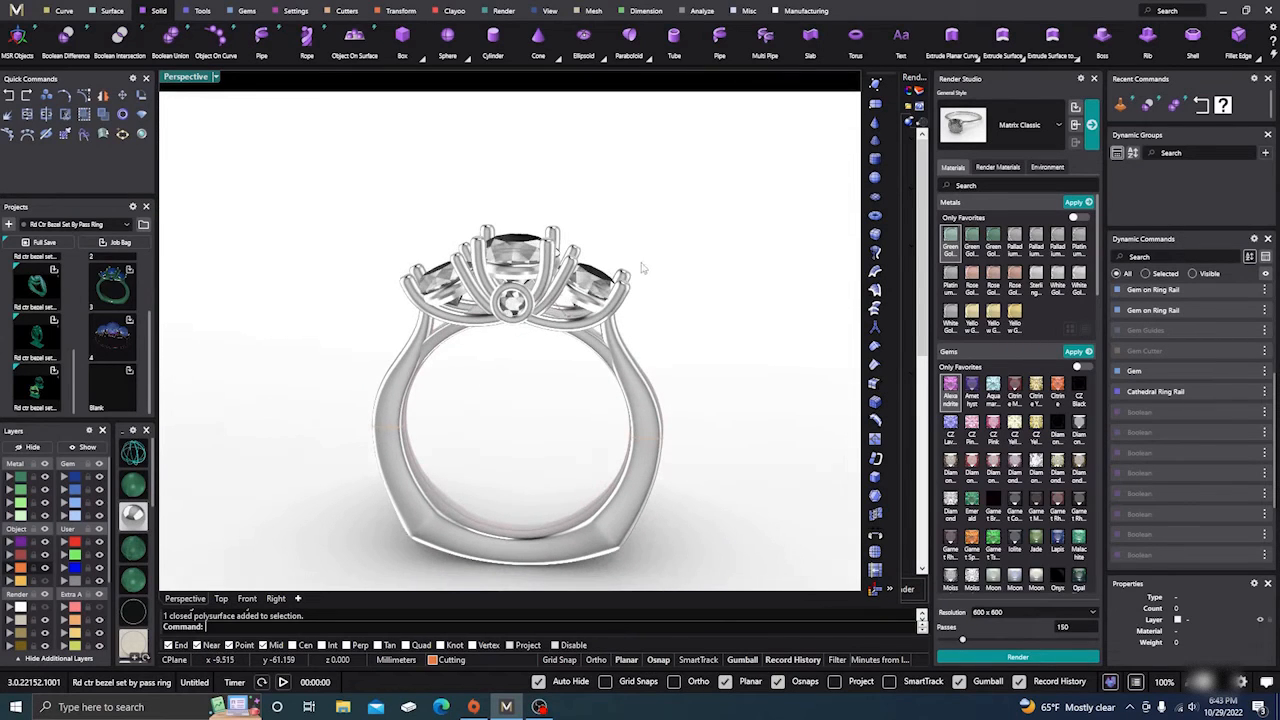
pyautogui.click(1092, 80)
pyautogui.scroll(-3, 676, 221)
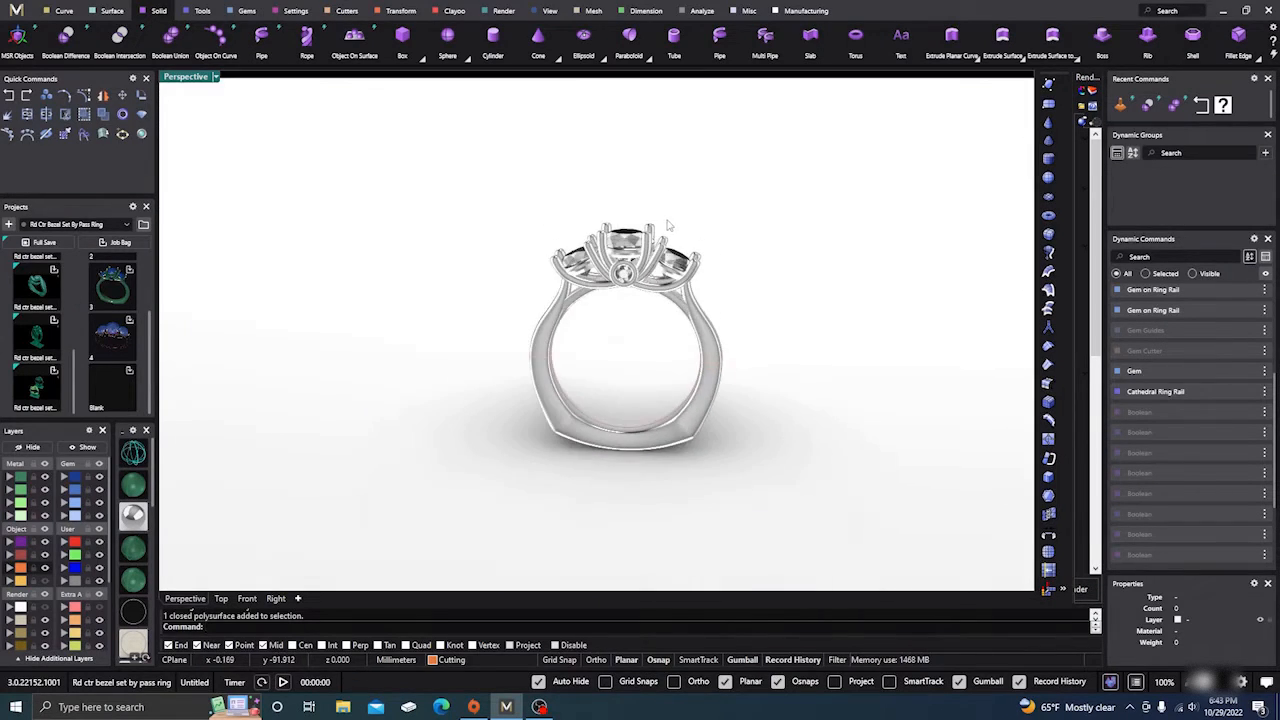
pyautogui.moveTo(670, 223); pyautogui.dragTo(620, 364, button='right')
pyautogui.scroll(-6, 547, 410)
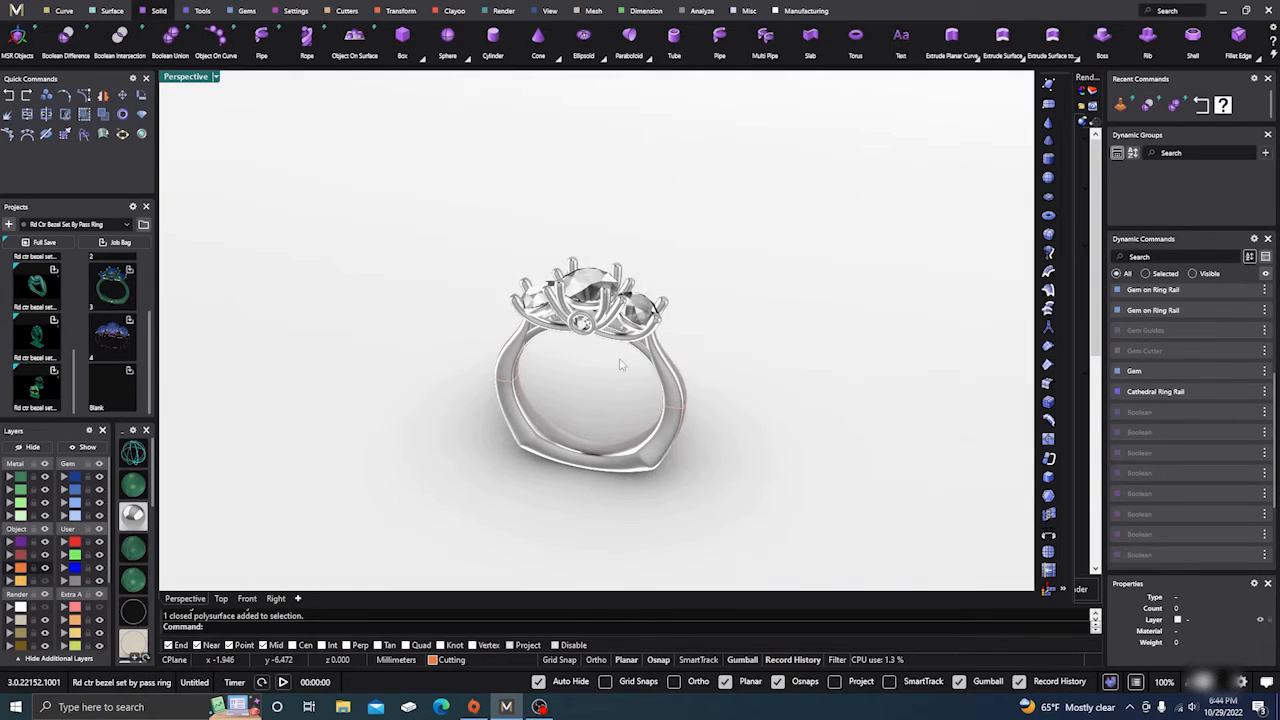